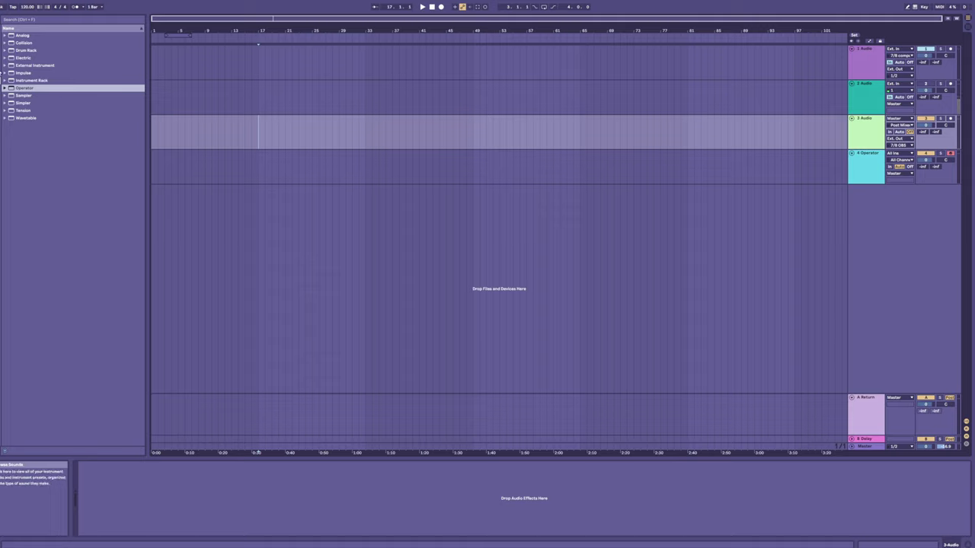
# - Look through the audio effects and MIDI effects lists, and display the device chain of the Operator track
pyautogui.click(3, 73)
pyautogui.click(8, 64)
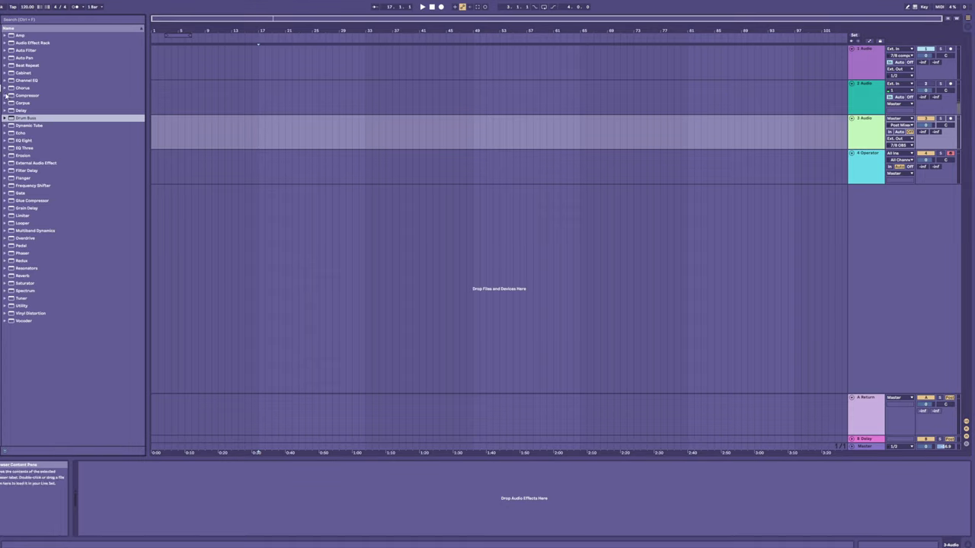
pyautogui.click(6, 96)
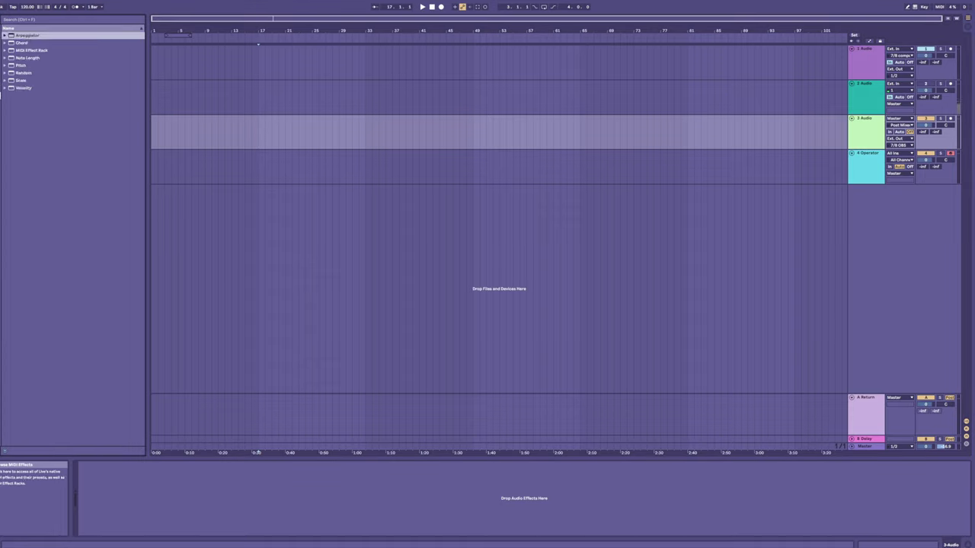
pyautogui.click(232, 170)
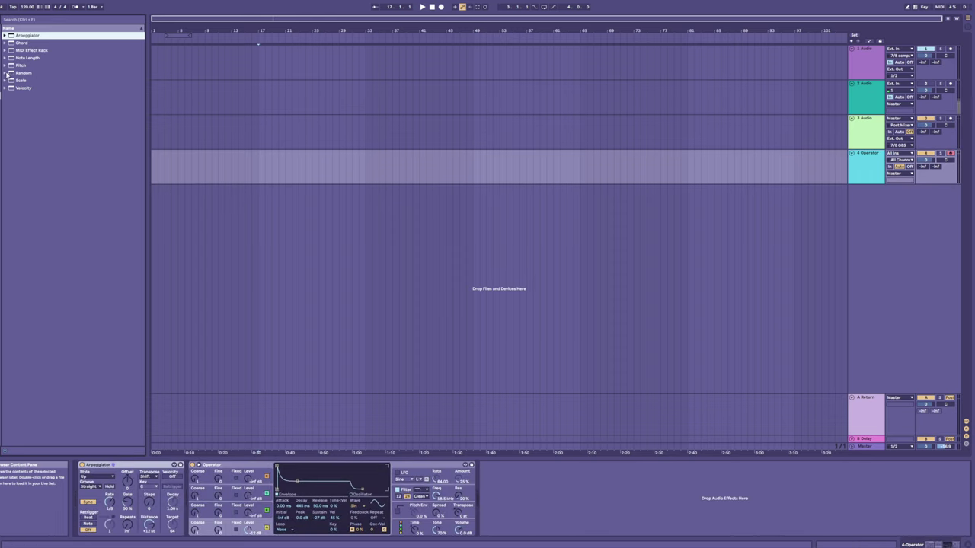
# - Search the Packs for 808 and load Kit-808 Classic from the Drum Machines drums onto the Operator track
pyautogui.click(5, 107)
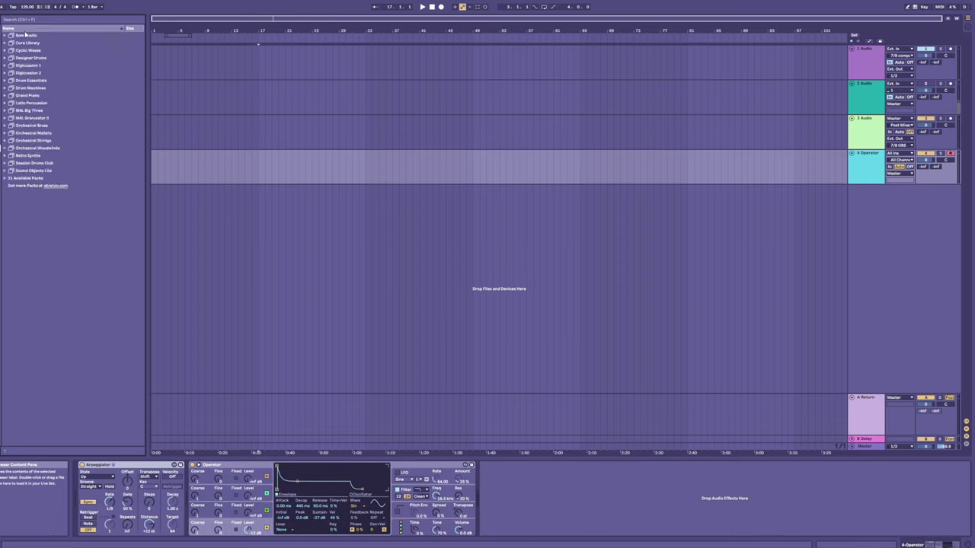
pyautogui.write('808')
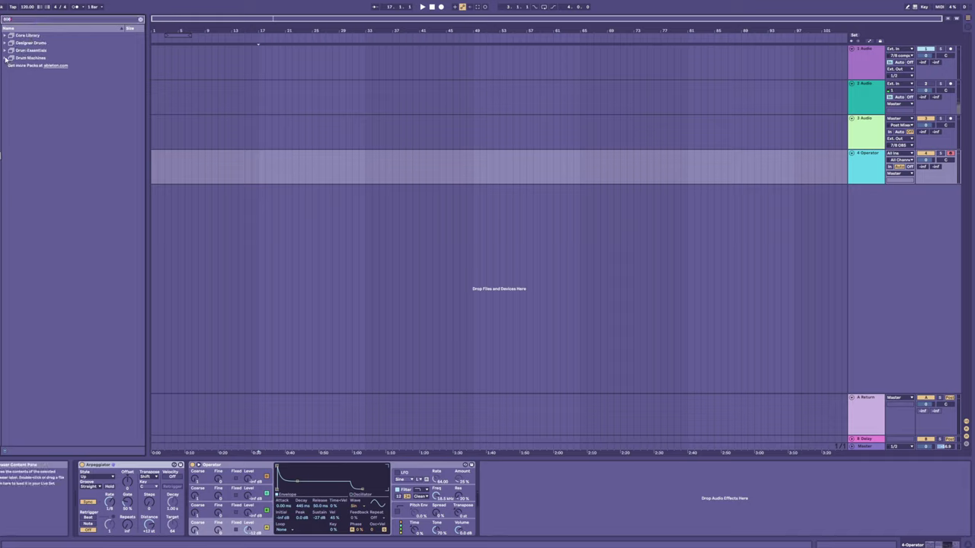
pyautogui.click(5, 58)
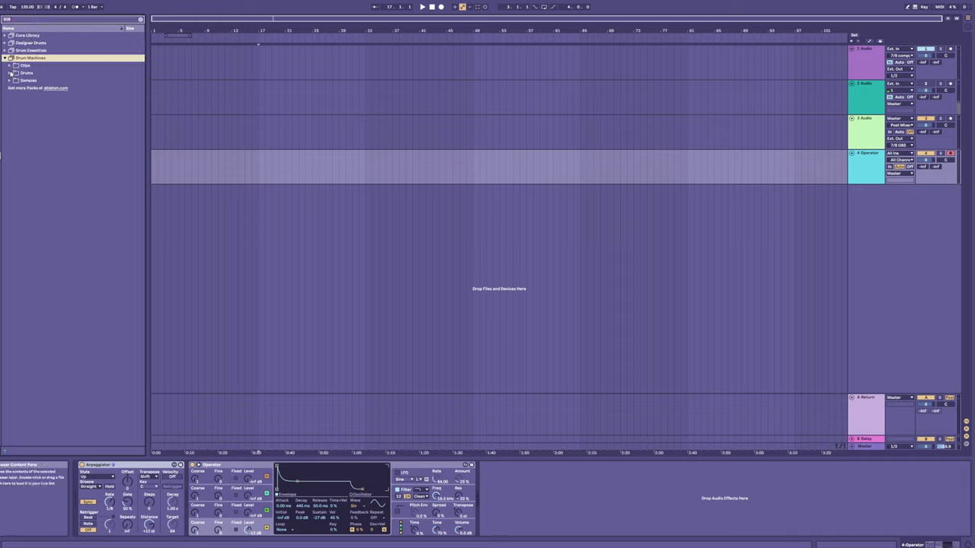
pyautogui.click(10, 72)
pyautogui.click(21, 97)
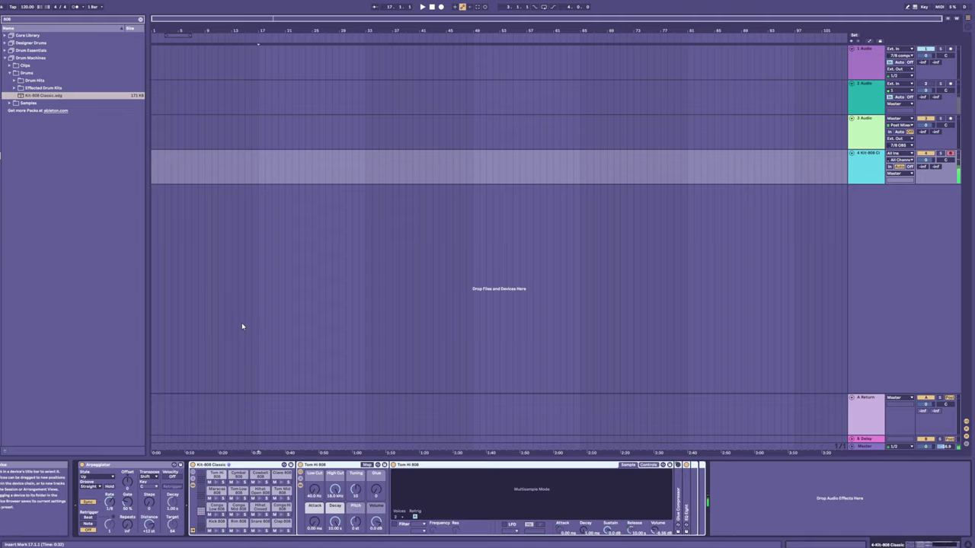
# - Record a MIDI clip on the 808 kit track from bar 16 and trim its start to 16.3.1
pyautogui.click(250, 167)
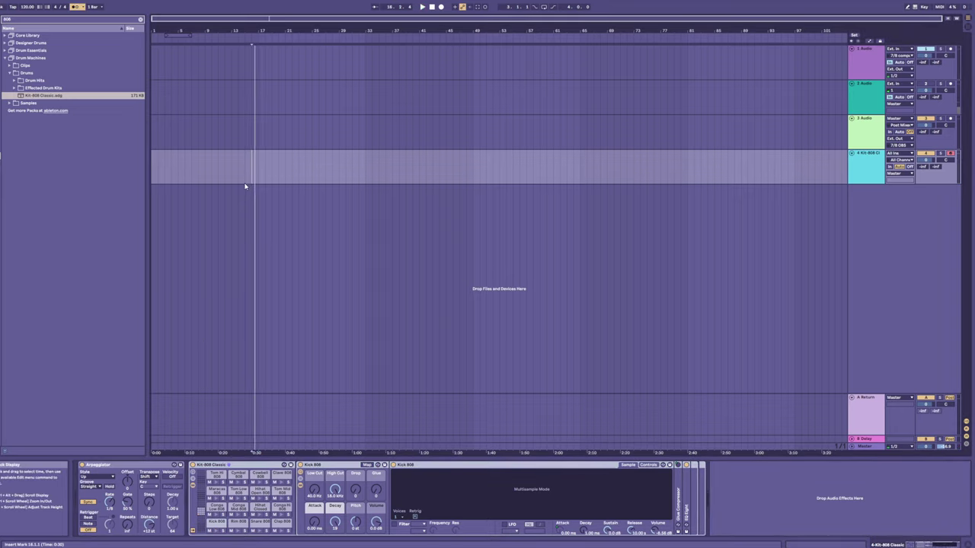
pyautogui.press('F9')
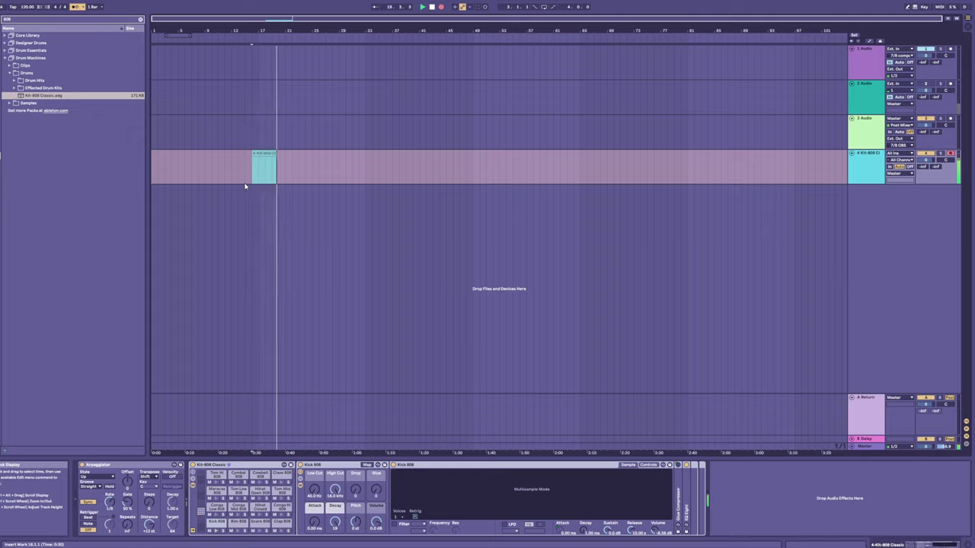
pyautogui.press('F9')
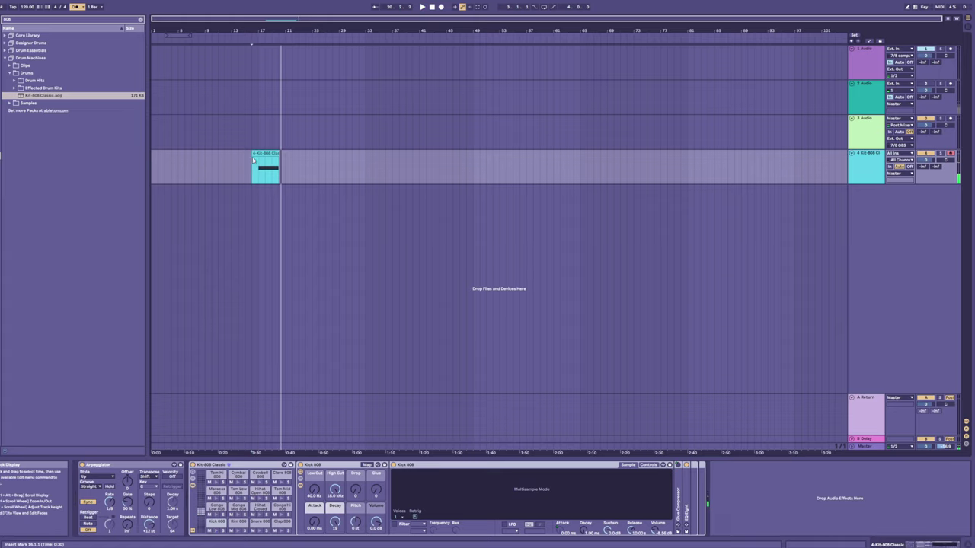
pyautogui.moveTo(264, 29); pyautogui.dragTo(265, 90)
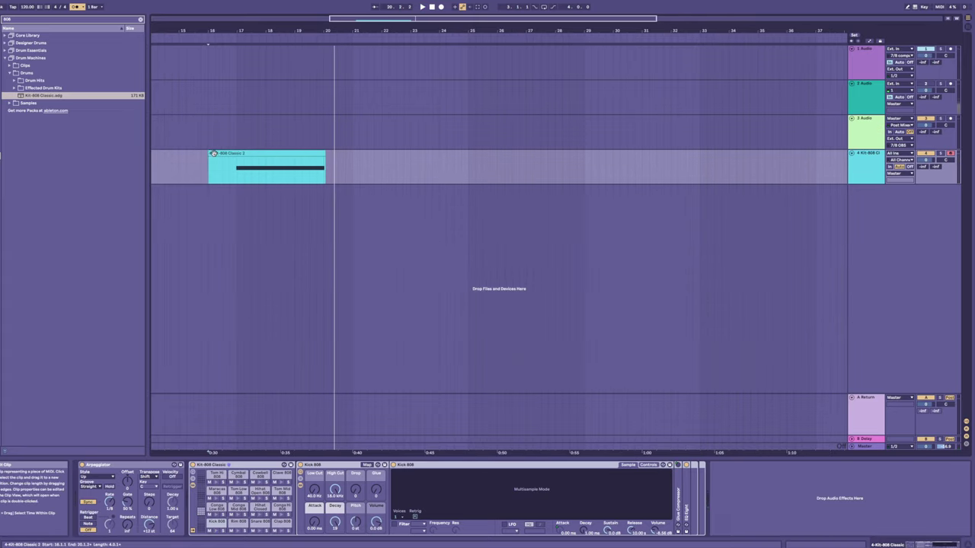
pyautogui.moveTo(214, 153); pyautogui.dragTo(216, 153)
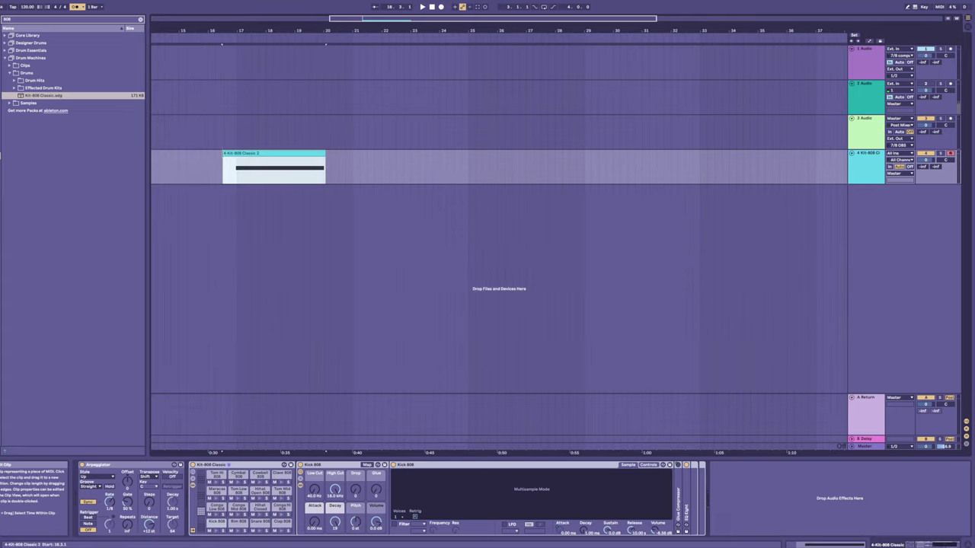
# - Play the clip with the Arpeggiator rate at 1/24 while raising the Kick 808's Decay and lowering its Pitch
pyautogui.click(233, 186)
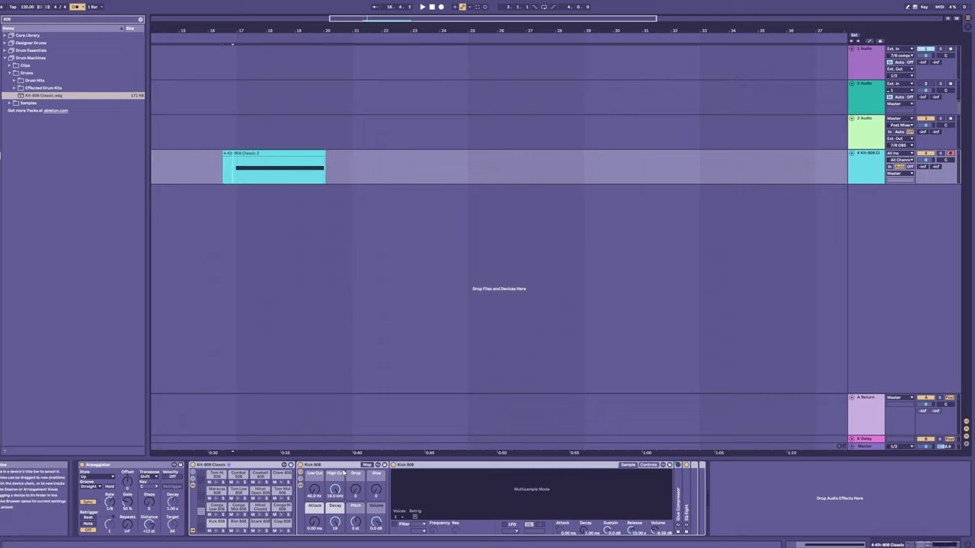
pyautogui.press('space')
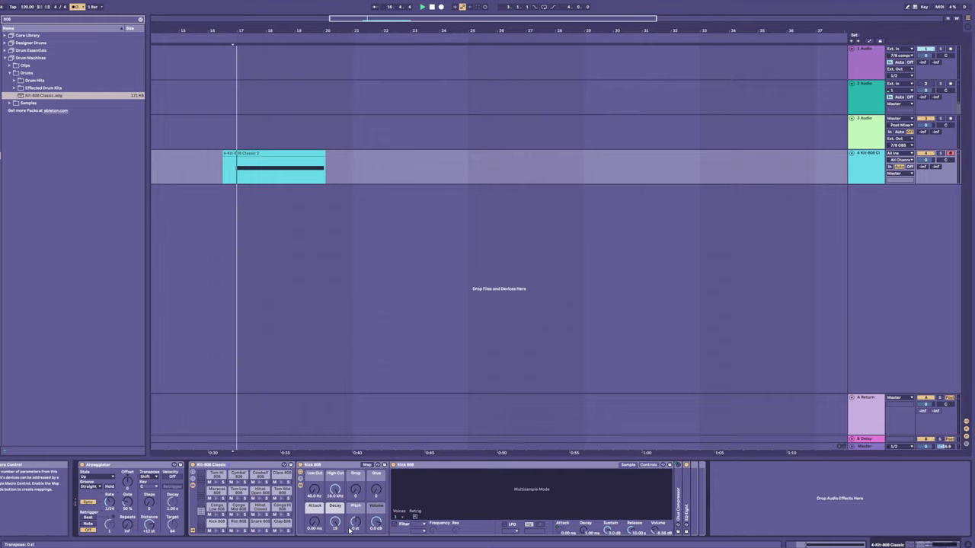
pyautogui.moveTo(335, 522); pyautogui.dragTo(335, 530)
pyautogui.press('space')
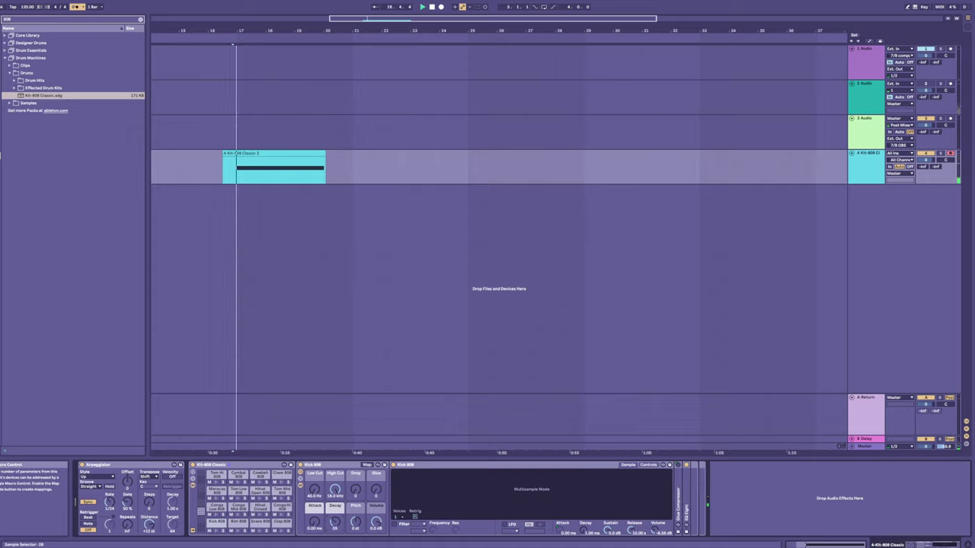
pyautogui.press('space')
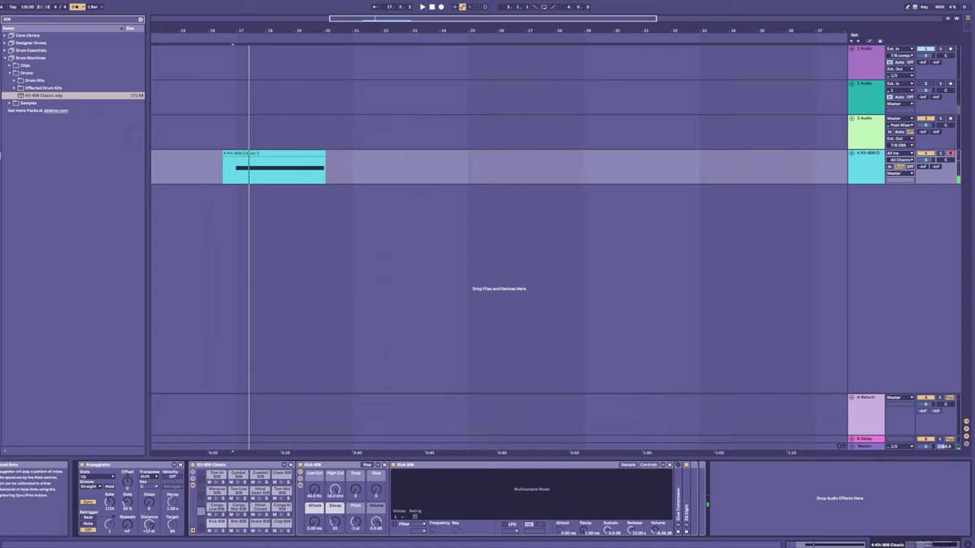
# - Set the Kick 808's Low Cut to about 47.8 Hz and increase its Attack and Glue while auditioning the clip
pyautogui.press('space')
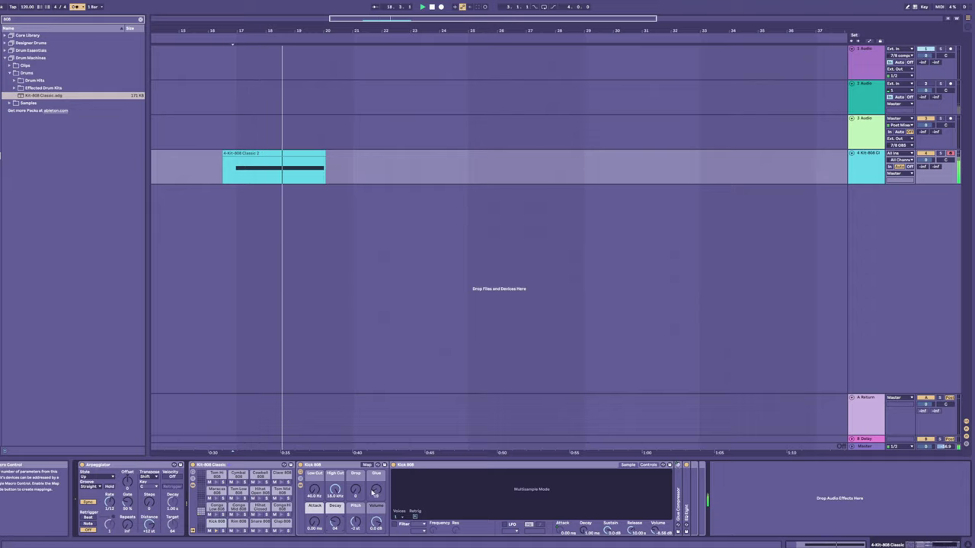
pyautogui.moveTo(314, 491); pyautogui.dragTo(315, 486)
pyautogui.moveTo(316, 523); pyautogui.dragTo(355, 526)
pyautogui.press('space')
pyautogui.press('space')
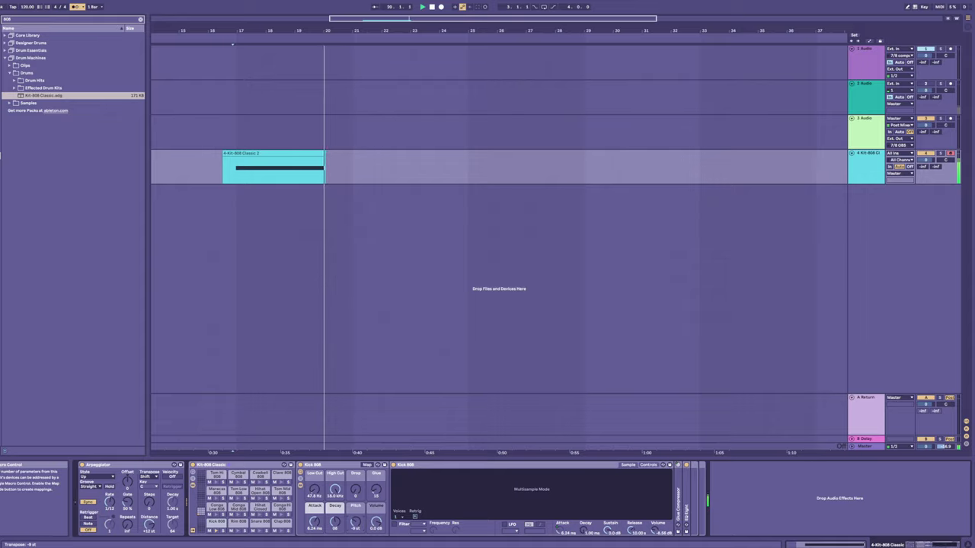
# - Raise the Kick 808's Pitch to +7 st while replaying the clip
pyautogui.press('space')
pyautogui.press('space')
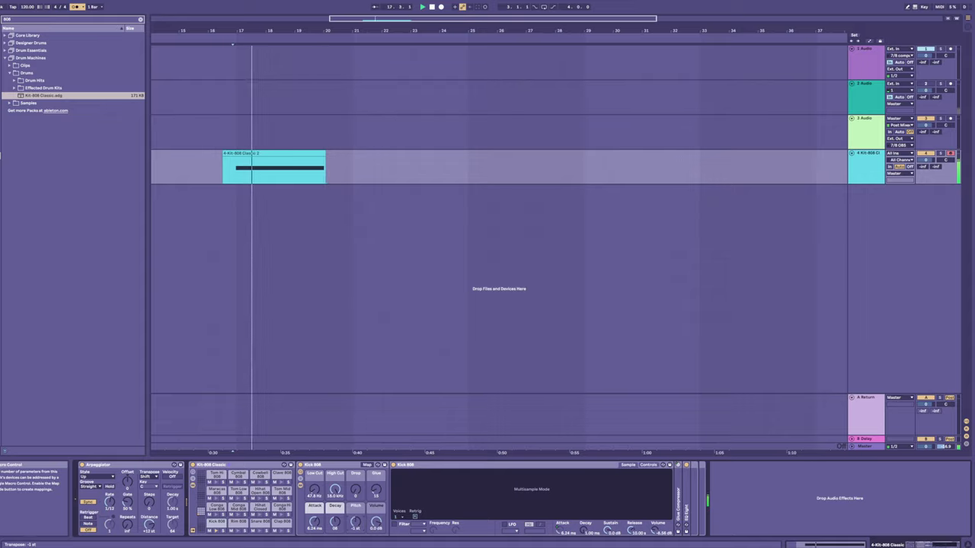
pyautogui.moveTo(355, 521); pyautogui.dragTo(356, 519)
pyautogui.press('space')
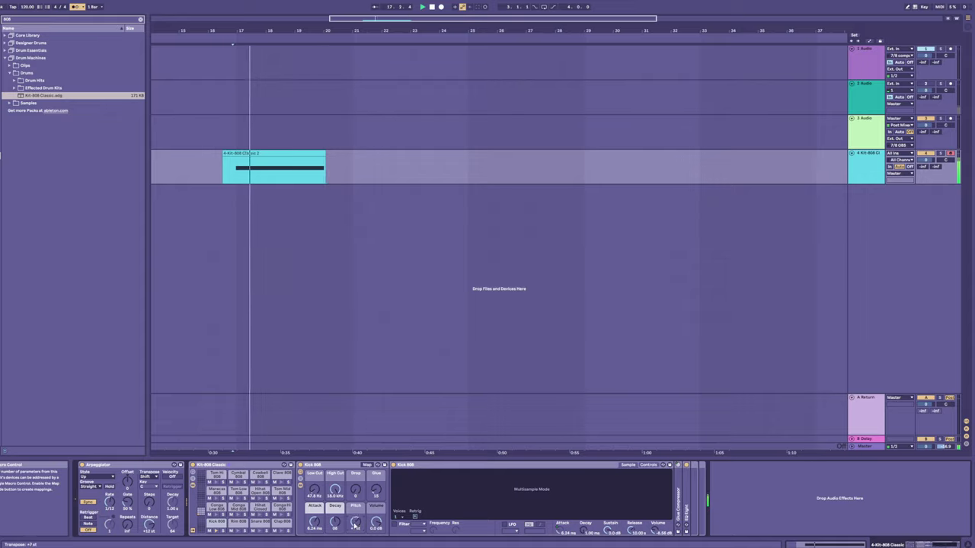
pyautogui.press('space')
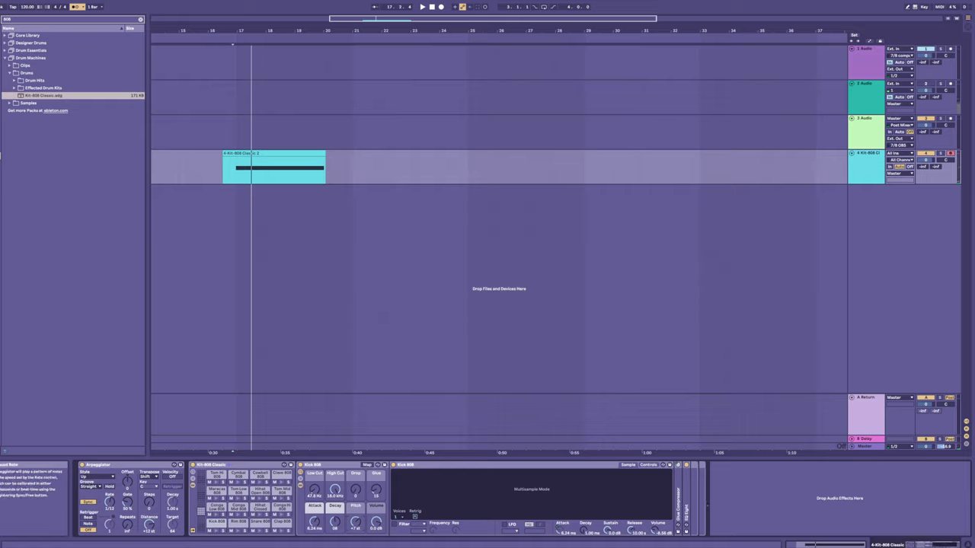
# - Switch the Arpeggiator from synced to free rate and shorten the rate to about 47 ms while auditioning the clip
pyautogui.press('space')
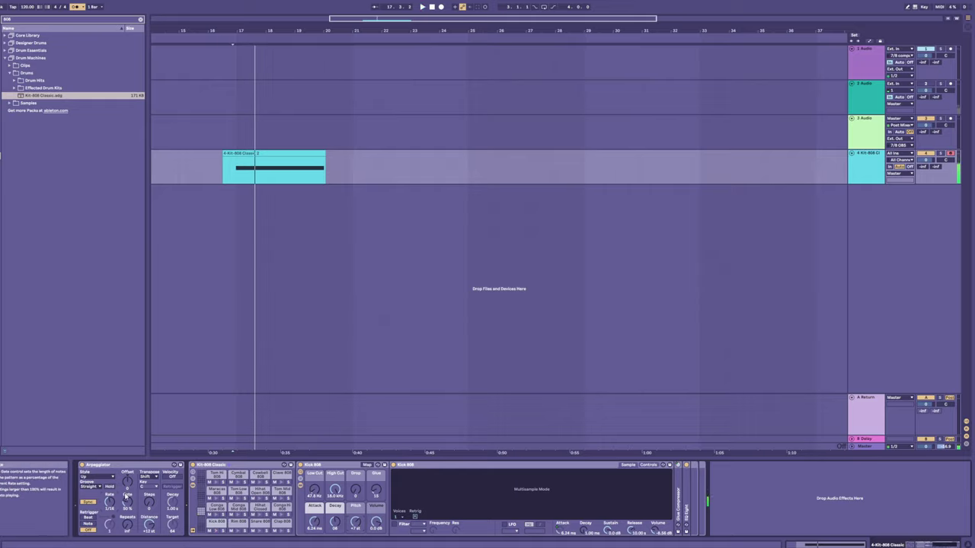
pyautogui.press('space')
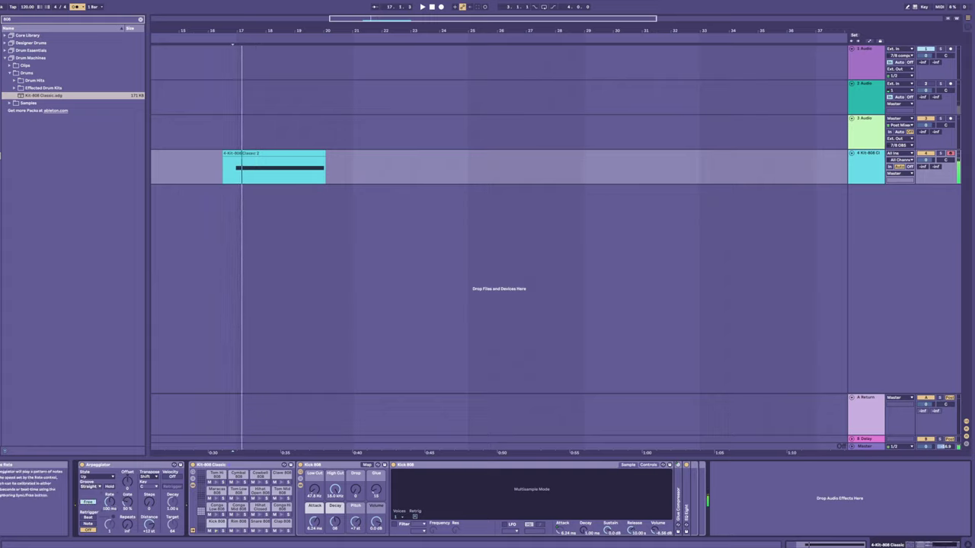
pyautogui.press('space')
pyautogui.press('space')
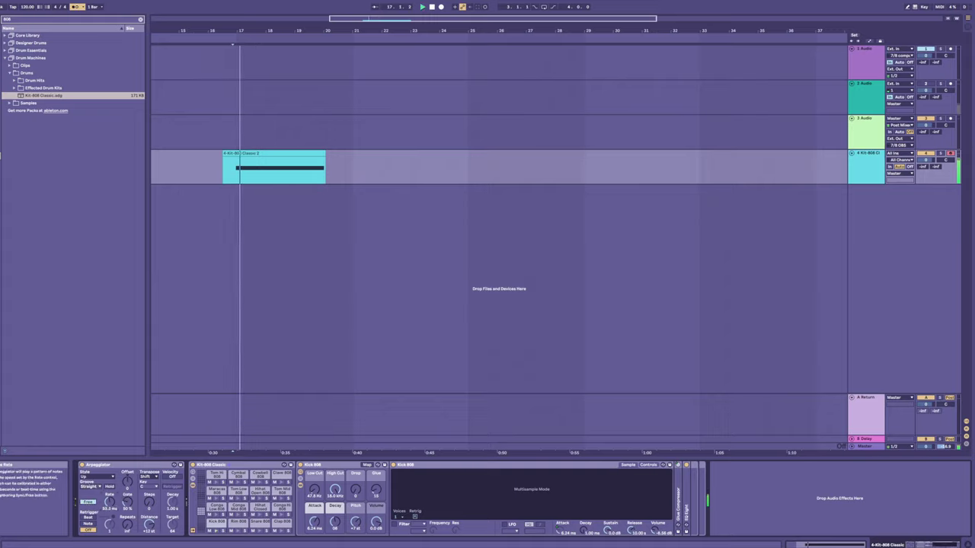
pyautogui.moveTo(109, 501); pyautogui.dragTo(110, 497)
pyautogui.press('space')
pyautogui.press('space')
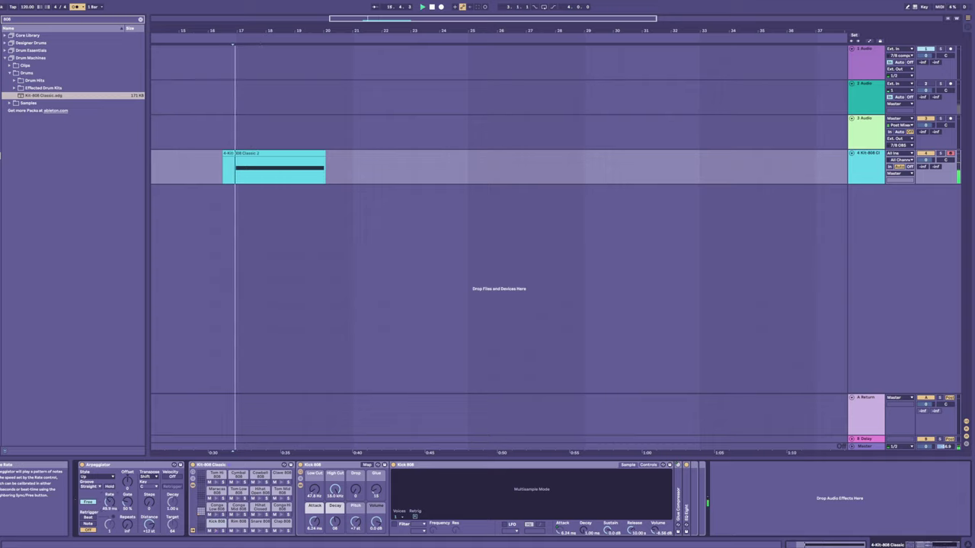
# - Automate the Arpeggiator's Free Rate rising and the Kick 808's Pitch curving down to -12 st across the clip
pyautogui.press('a')
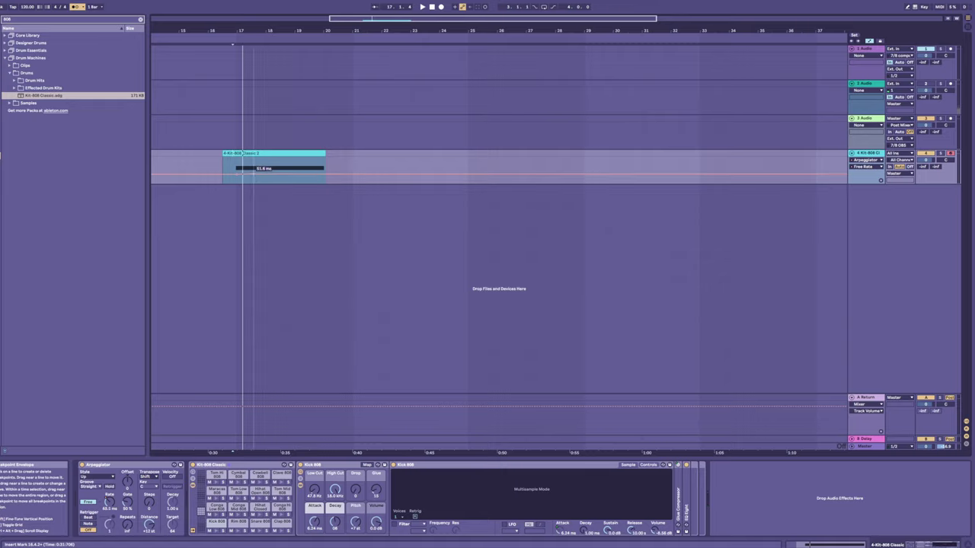
pyautogui.moveTo(253, 174); pyautogui.dragTo(318, 165)
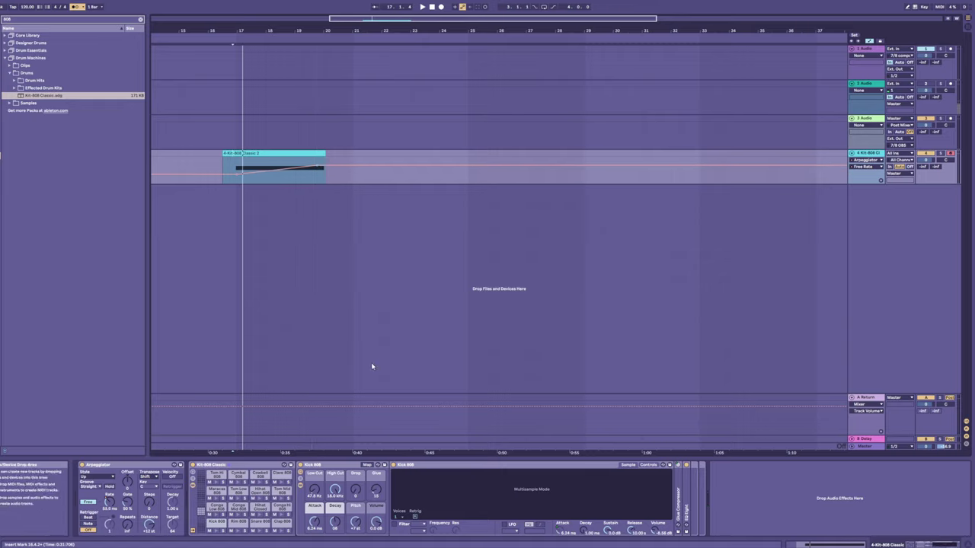
pyautogui.click(354, 519)
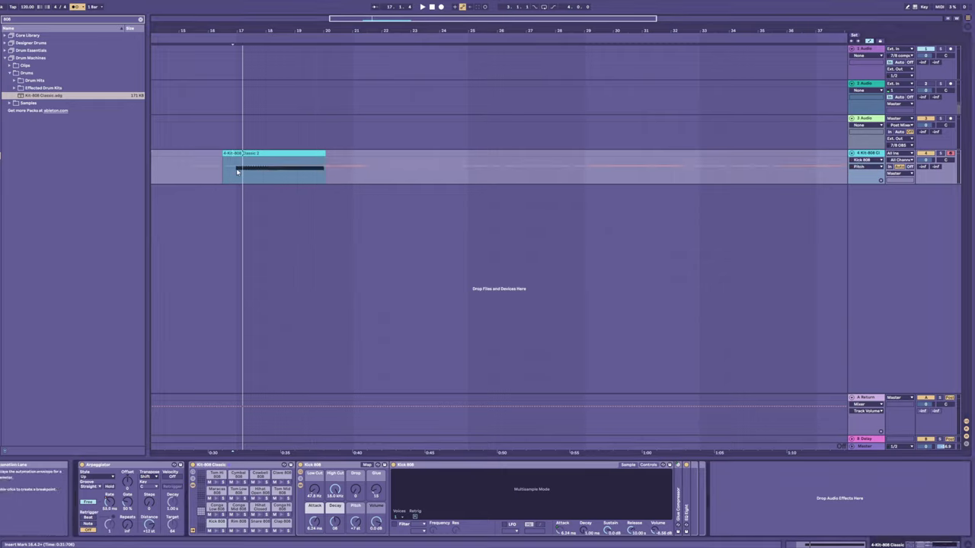
pyautogui.moveTo(237, 166); pyautogui.dragTo(308, 179)
pyautogui.press('space')
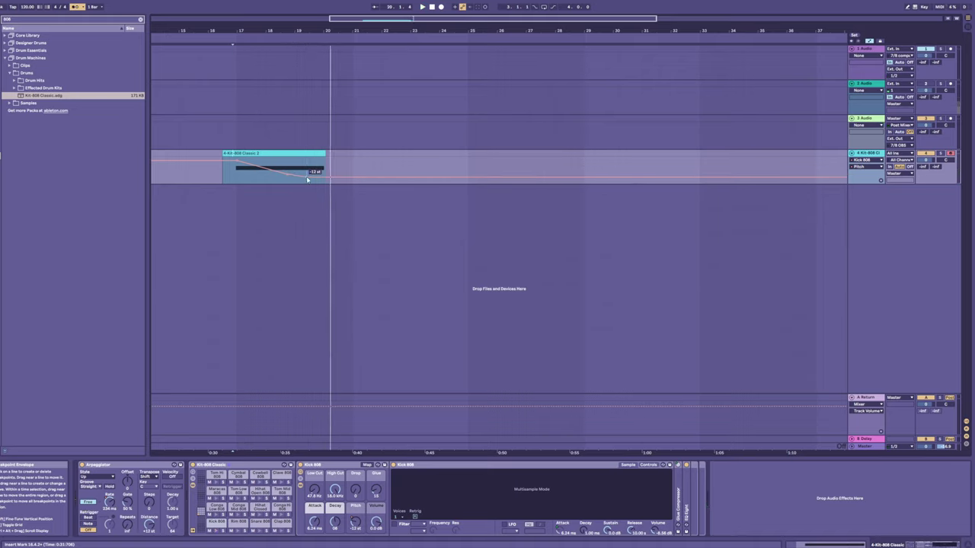
pyautogui.moveTo(301, 180); pyautogui.dragTo(303, 179)
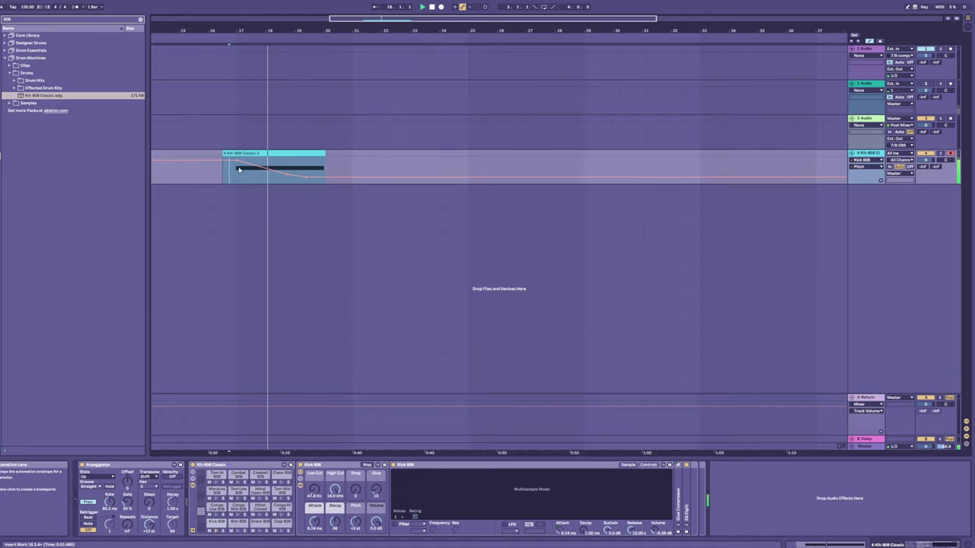
# - Reshape the Arpeggiator's Free Rate automation into a rising curve reaching about 991 ms near the clip's end, and audition it
pyautogui.moveTo(241, 32); pyautogui.dragTo(241, 45)
pyautogui.press('space')
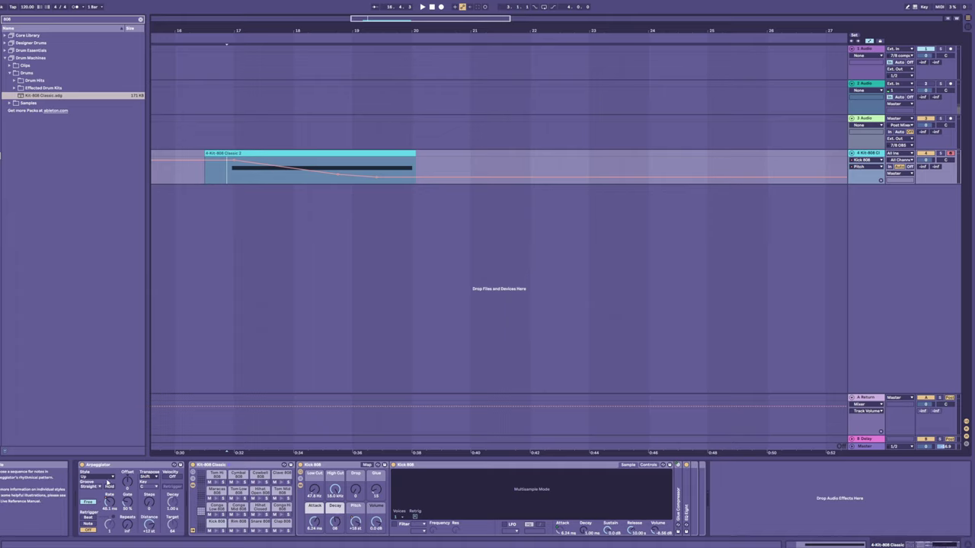
pyautogui.click(110, 504)
pyautogui.press('space')
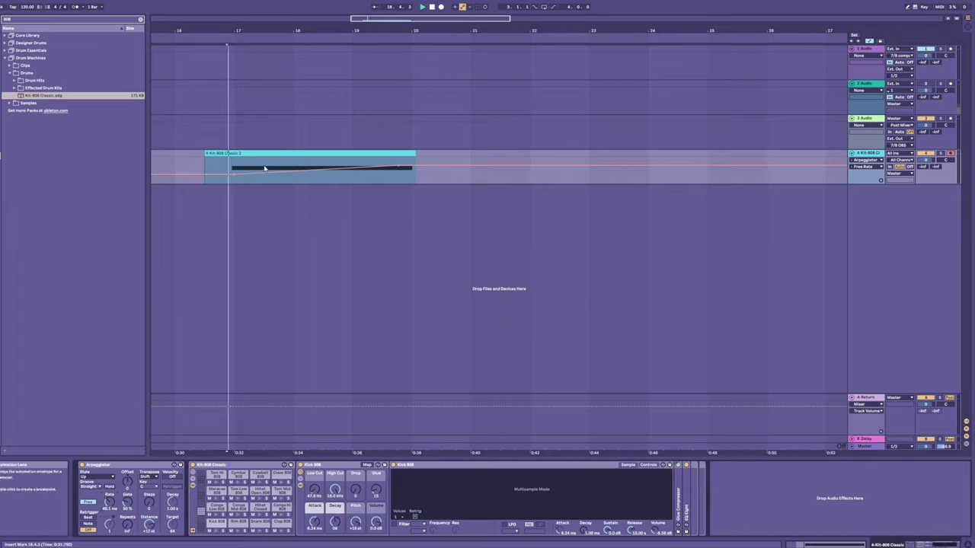
pyautogui.click(303, 171)
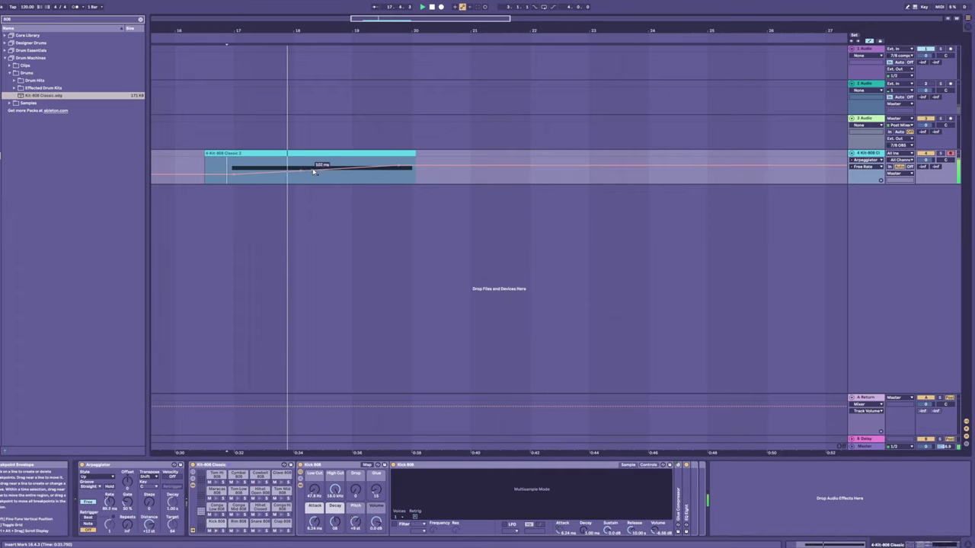
pyautogui.moveTo(335, 168); pyautogui.dragTo(407, 159)
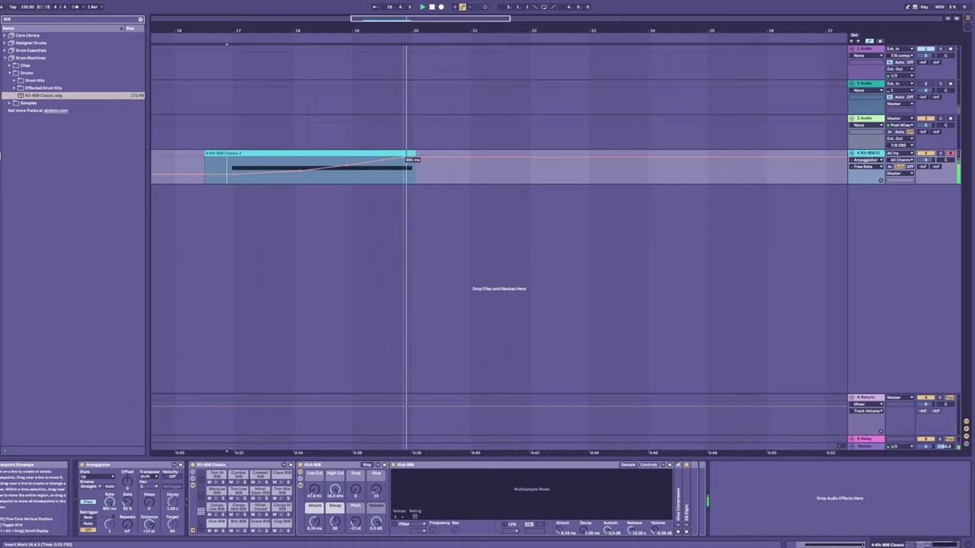
pyautogui.click(371, 173)
pyautogui.press('space')
pyautogui.press('space')
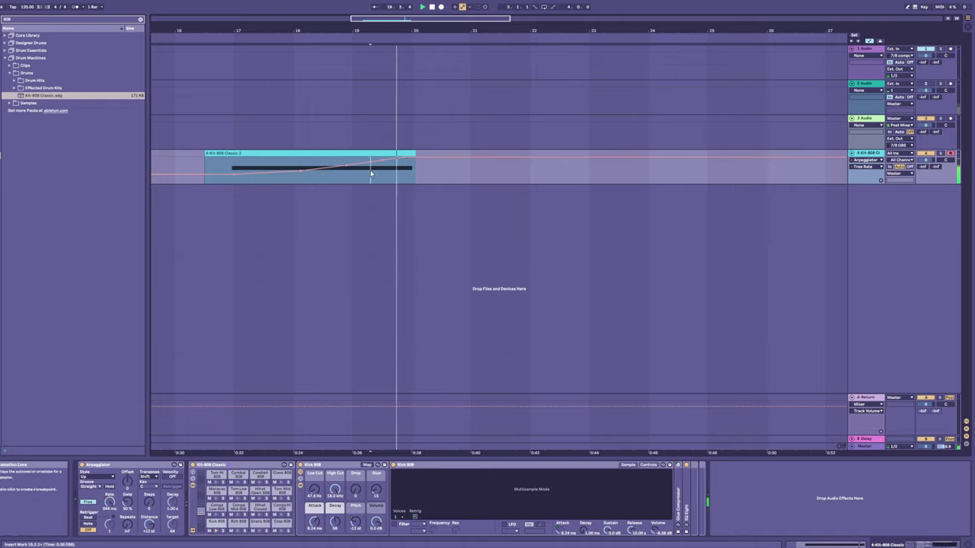
# - Replay the kick roll from just before its start to check the Free Rate automation
pyautogui.press('space')
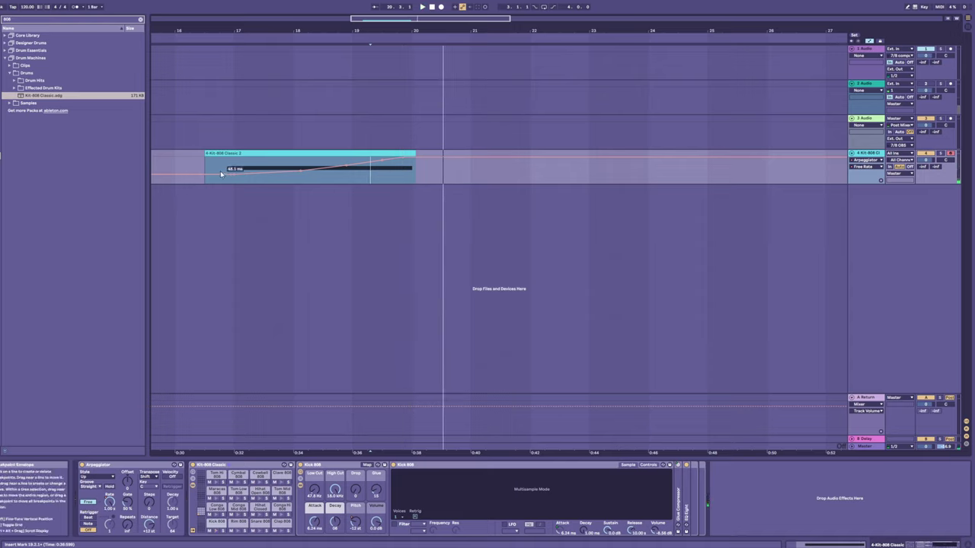
pyautogui.click(215, 172)
pyautogui.press('space')
pyautogui.press('space')
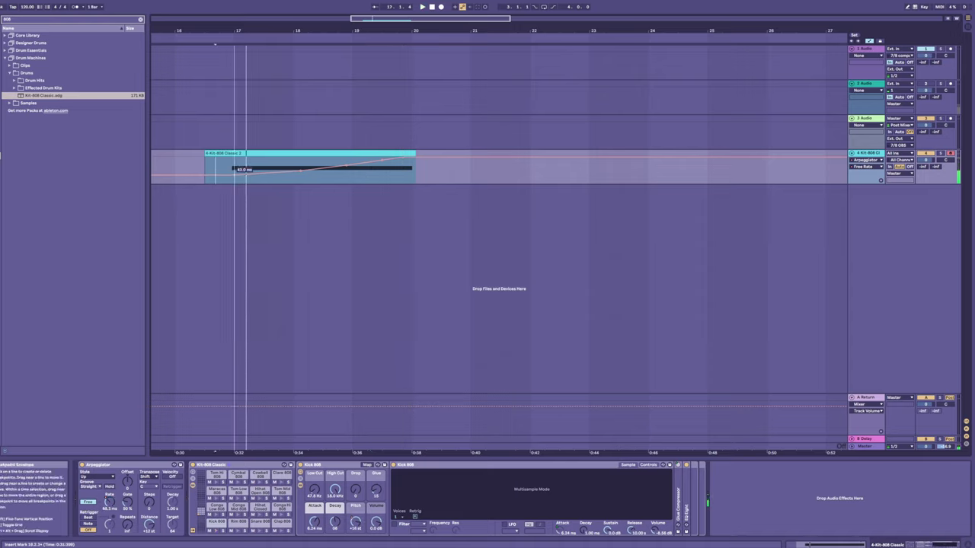
pyautogui.click(225, 172)
pyautogui.press('space')
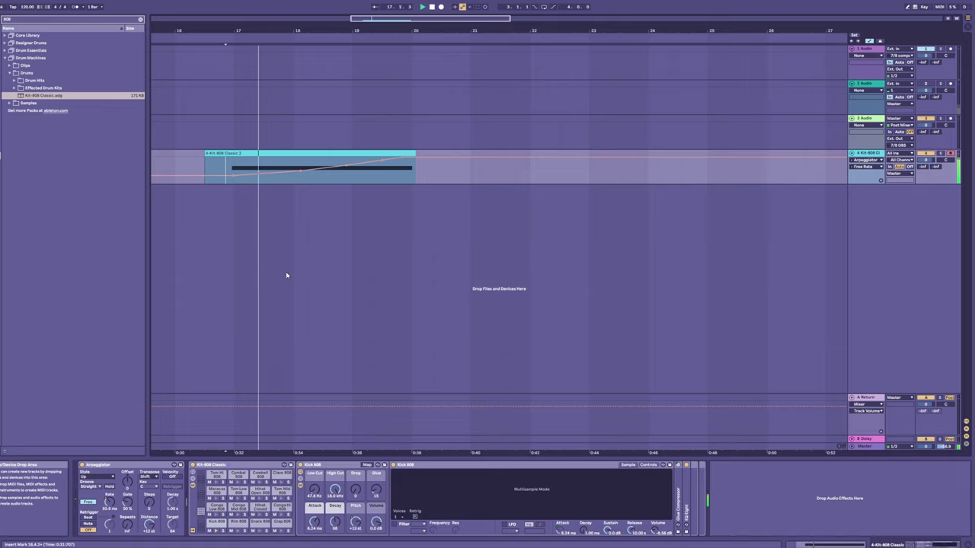
# - Automate the Kick 808's Decay with an early dip after the note's start and a rise past bar 18, auditioning it
pyautogui.click(335, 522)
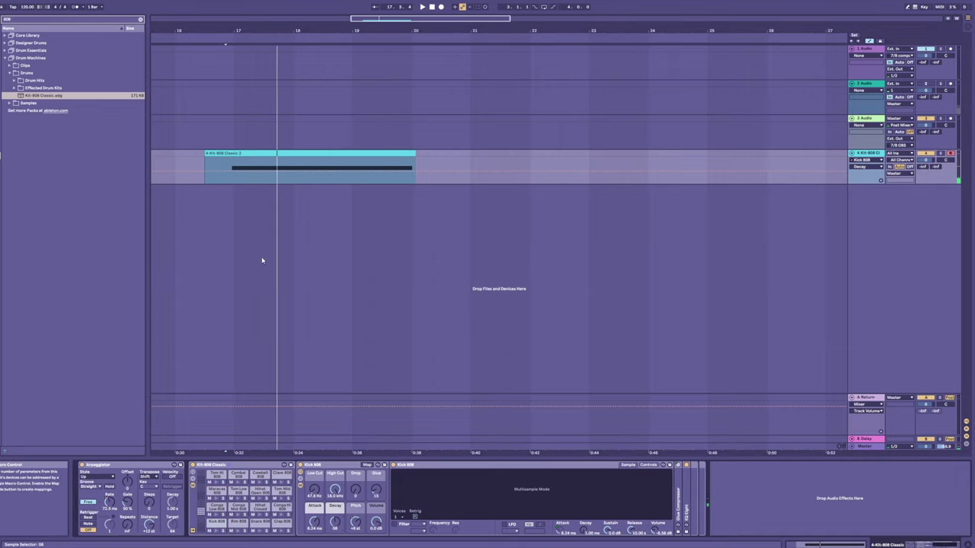
pyautogui.press('space')
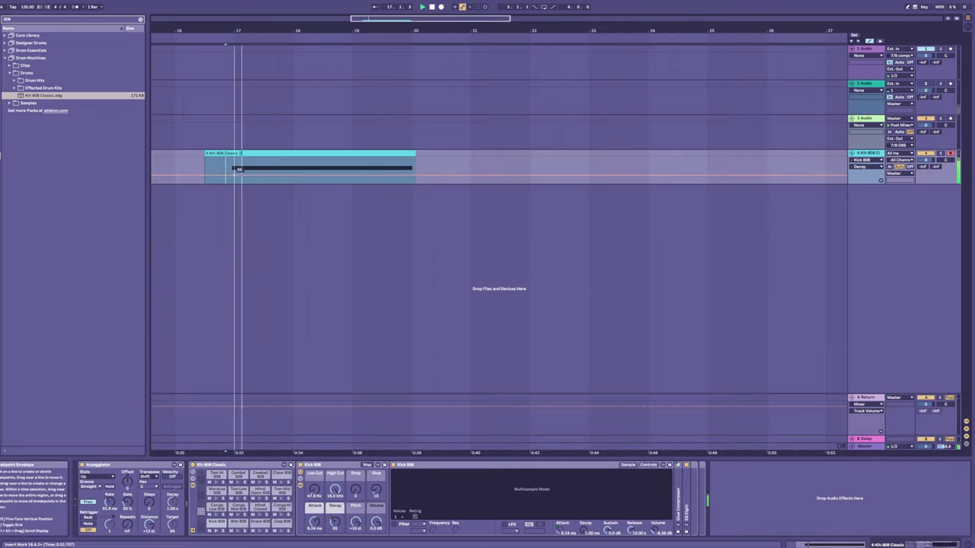
pyautogui.moveTo(234, 171)
pyautogui.mouseDown()
pyautogui.moveTo(246, 183)
pyautogui.moveTo(326, 164)
pyautogui.mouseUp()
pyautogui.press('space')
pyautogui.press('space')
pyautogui.press('space')
pyautogui.click(233, 173)
pyautogui.press('space')
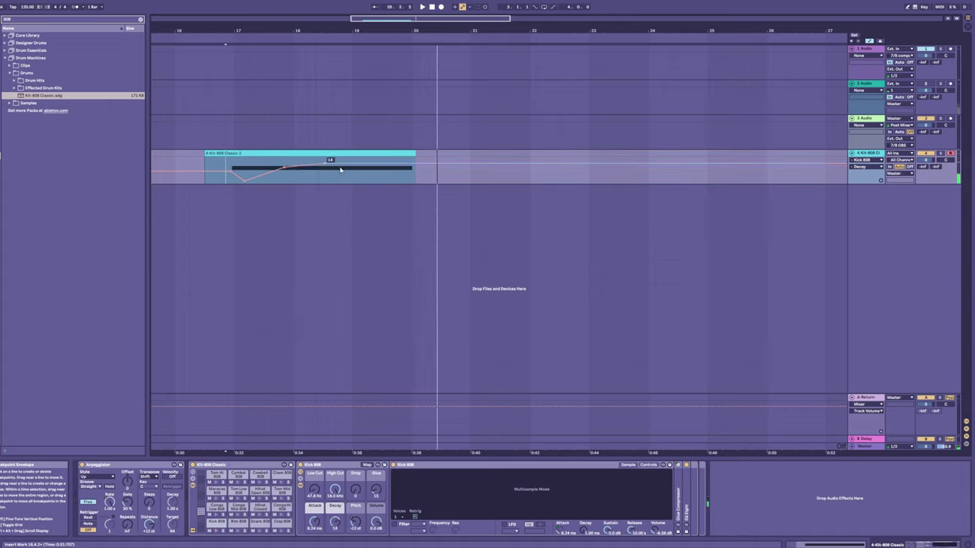
# - Extend the Decay automation with a higher breakpoint near bar 19 and replay the roll
pyautogui.press('space')
pyautogui.press('space')
pyautogui.moveTo(351, 163); pyautogui.dragTo(353, 158)
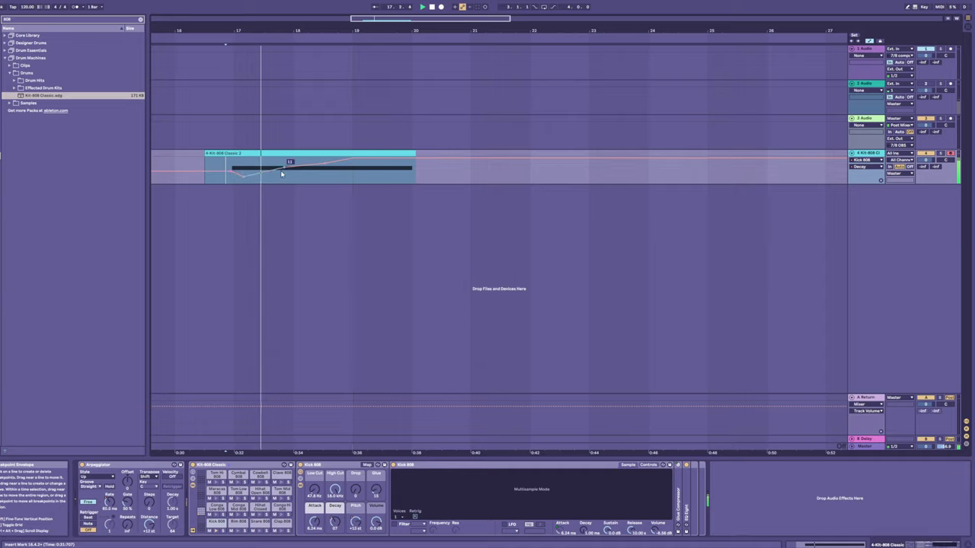
# - Clear the browser search and add a Compressor audio effect to the end of the kick track's device chain
pyautogui.click(1, 88)
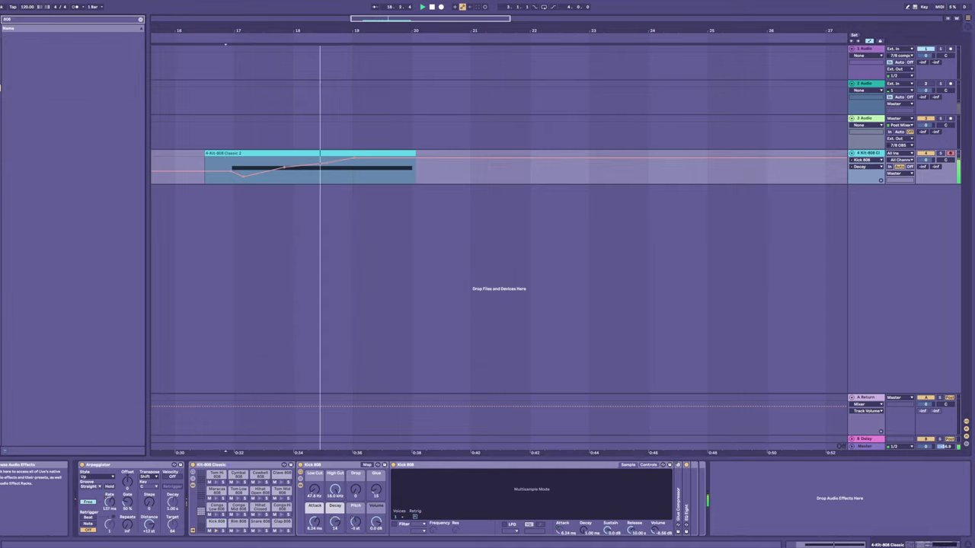
pyautogui.press('BackSpace')
pyautogui.press('BackSpace')
pyautogui.press('BackSpace')
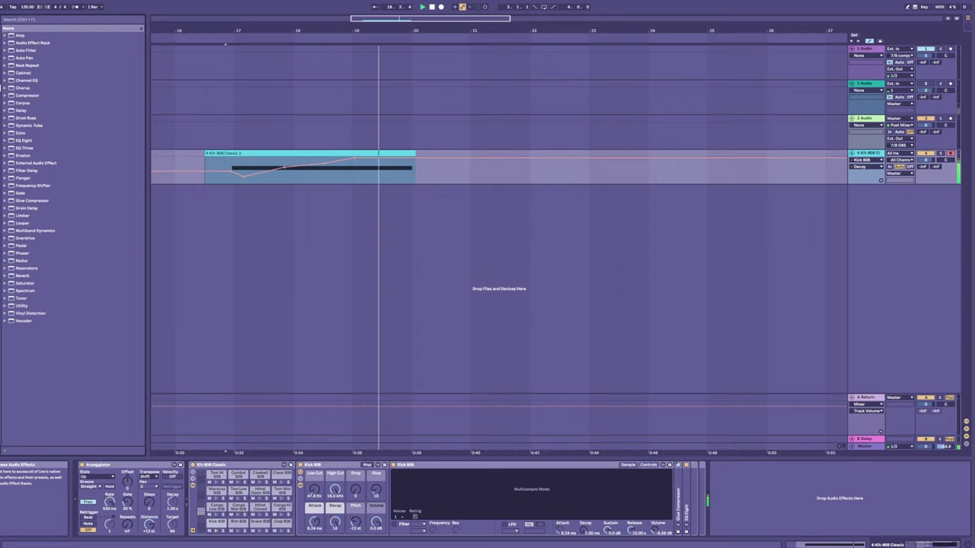
pyautogui.doubleClick(31, 95)
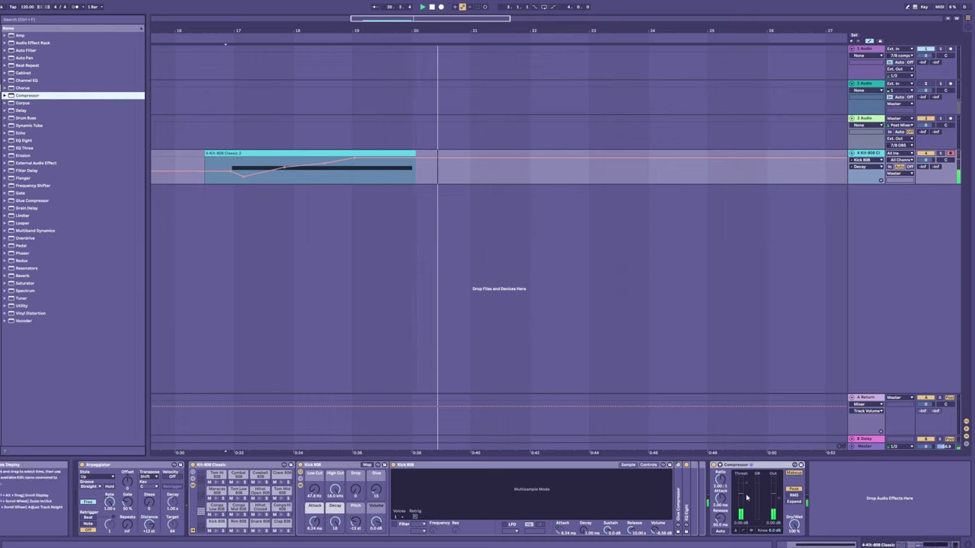
pyautogui.press('space')
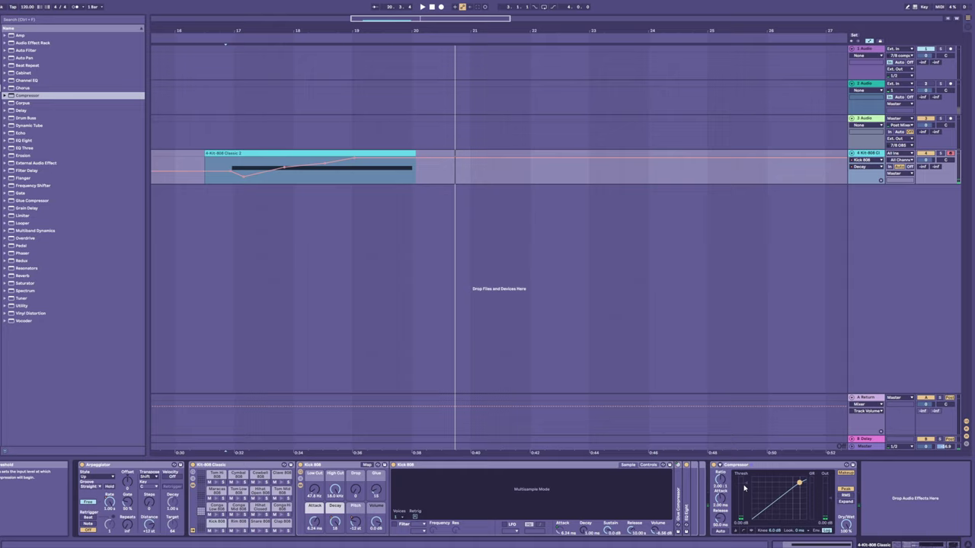
# - Set the Compressor's threshold to about -24 dB and ratio to 3.17:1, and lower its output gain while auditioning
pyautogui.press('space')
pyautogui.moveTo(746, 485); pyautogui.dragTo(745, 498)
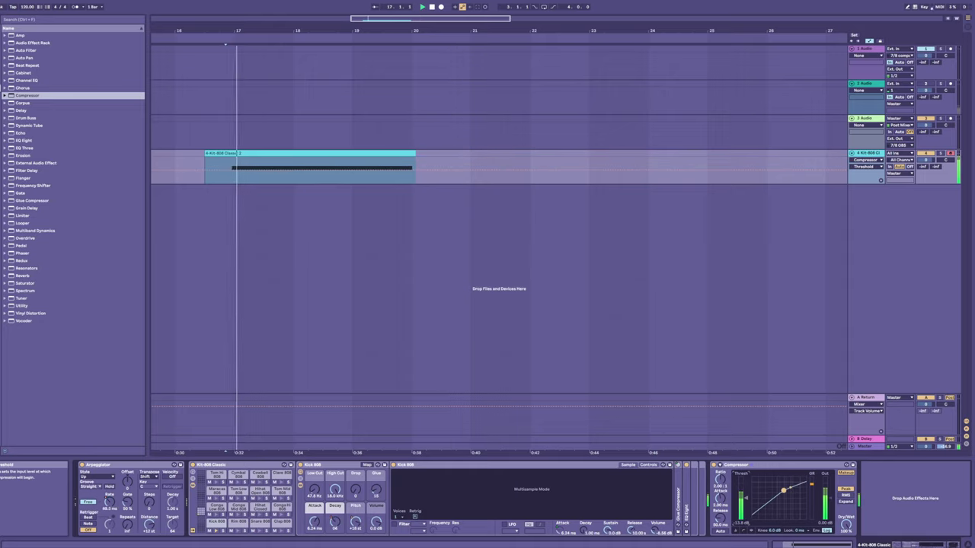
pyautogui.press('space')
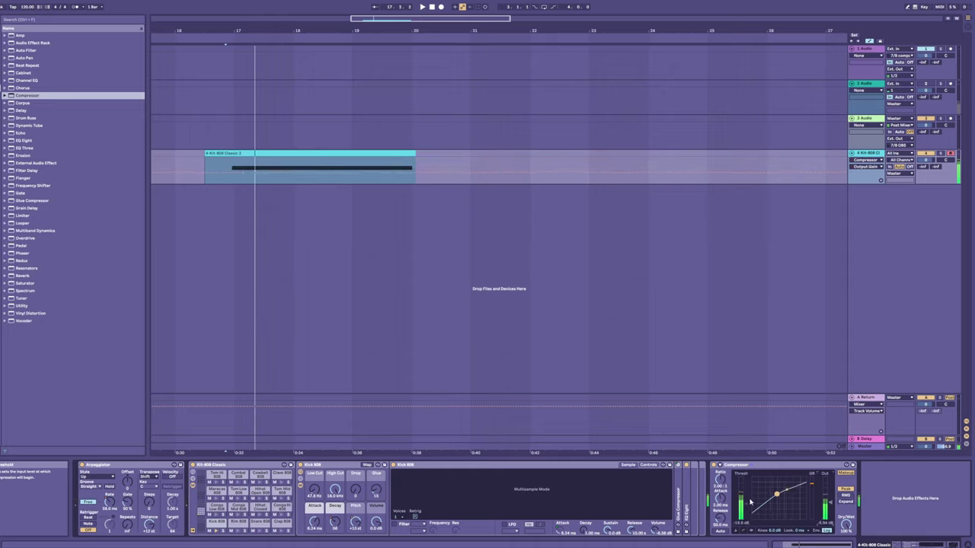
pyautogui.press('space')
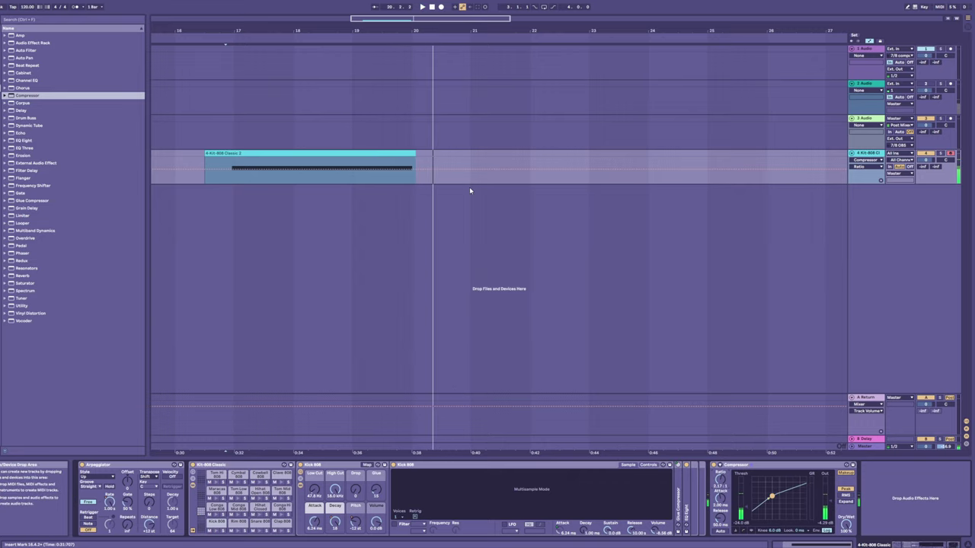
# - Extend the MIDI clip to about bar 21 and lengthen the Kick 808 note to near the clip's new end
pyautogui.moveTo(417, 153); pyautogui.dragTo(468, 154)
pyautogui.press('space')
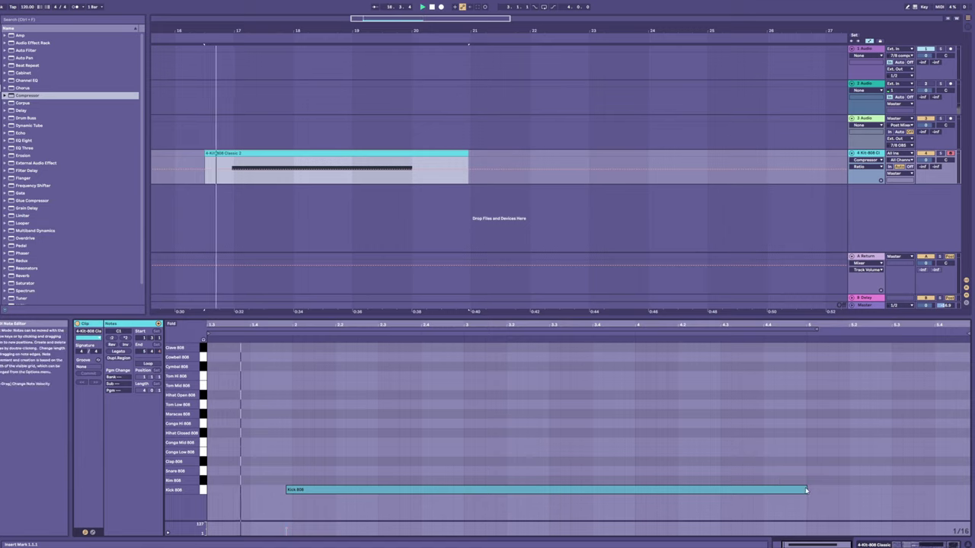
pyautogui.moveTo(806, 490); pyautogui.dragTo(894, 488)
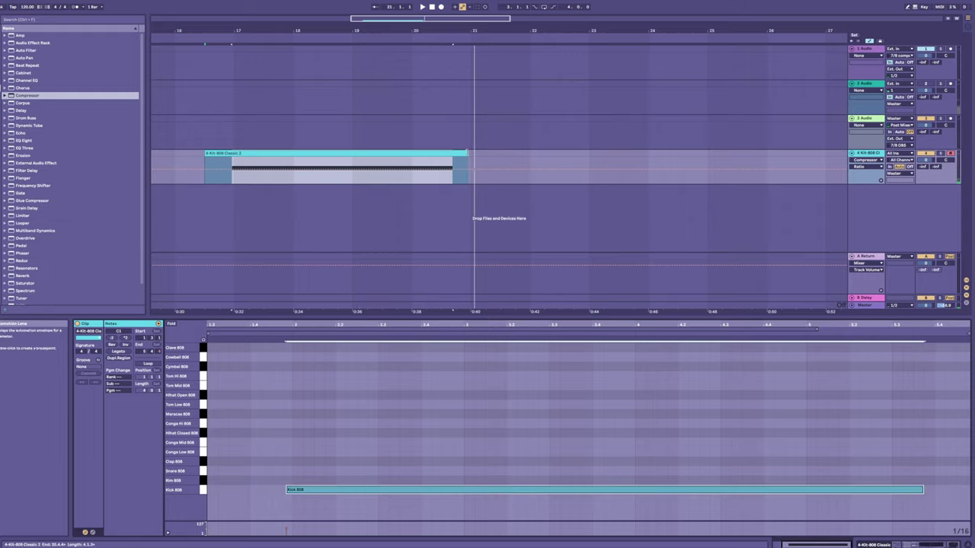
pyautogui.press('space')
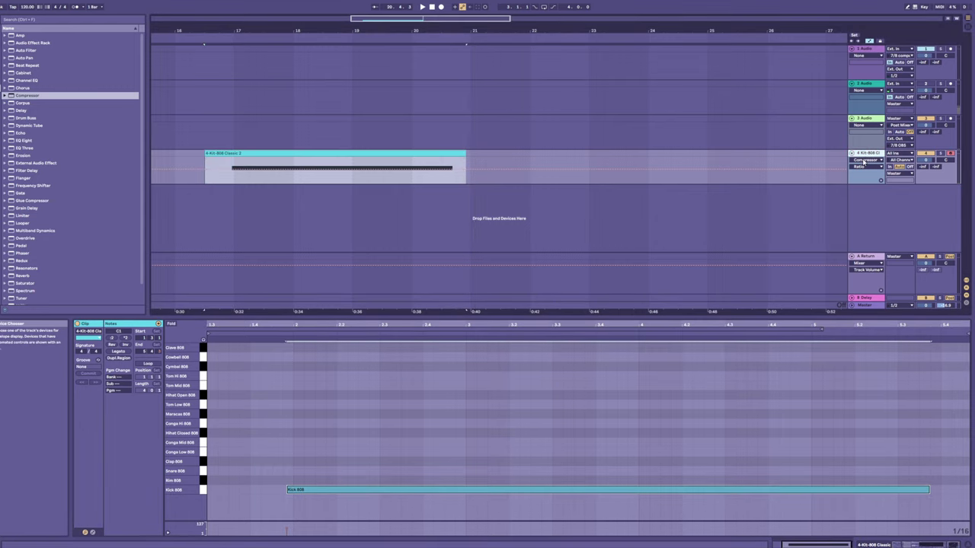
# - Duplicate the kick track and trim the duplicate clip's start to just before the note
pyautogui.hotkey('ctrl', 'd')
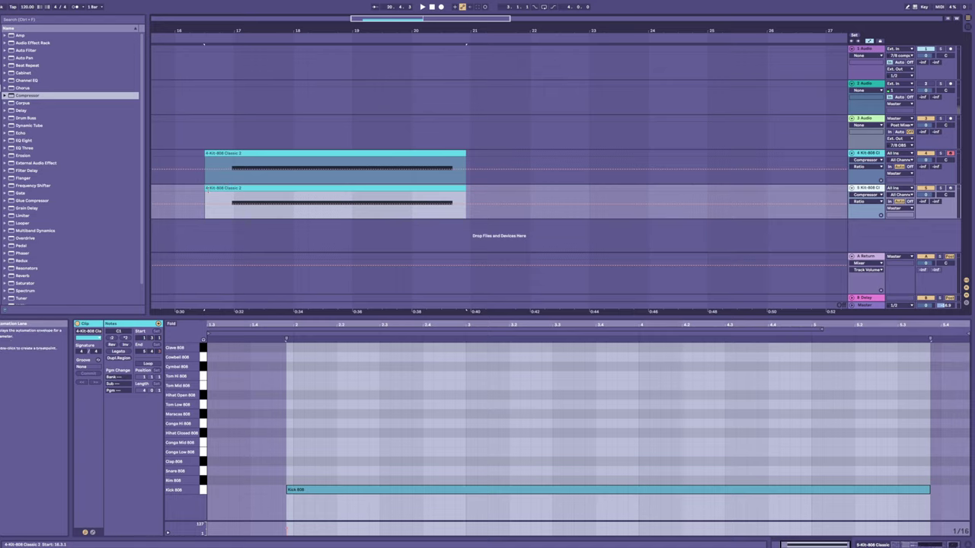
pyautogui.moveTo(208, 191); pyautogui.dragTo(226, 190)
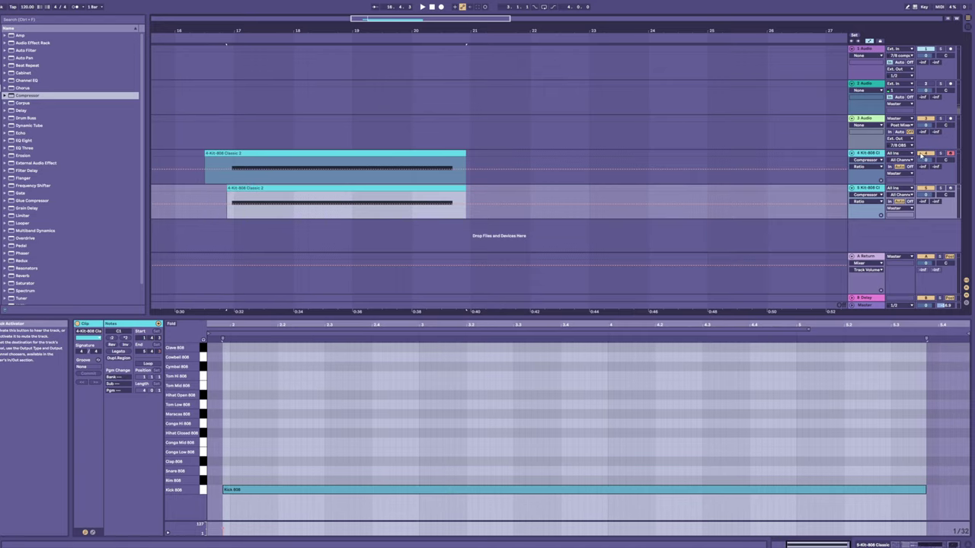
# - Mute the original kick track and group it with its duplicate
pyautogui.click(923, 154)
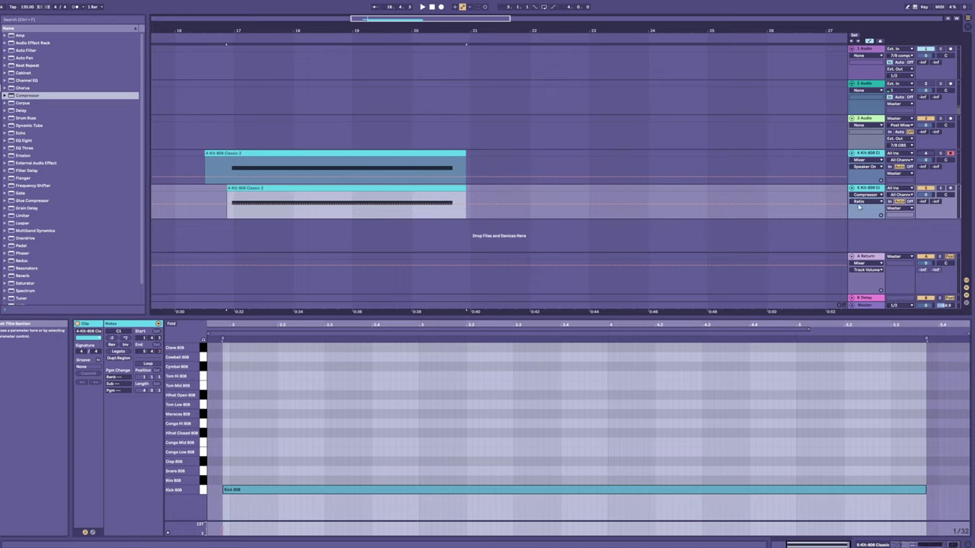
pyautogui.click(865, 155)
pyautogui.hotkey('ctrl', 'g')
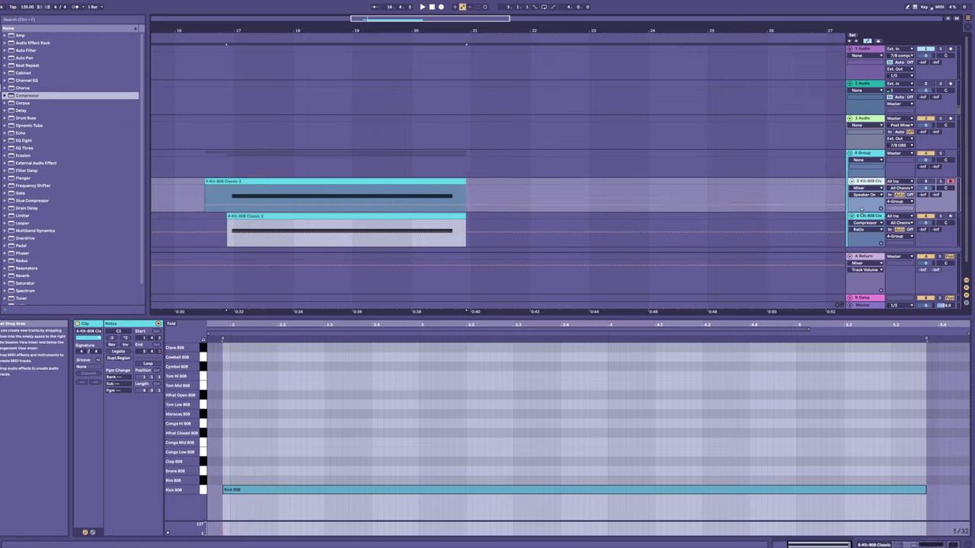
# - Freeze and flatten the duplicate kick track to audio, and audition the rendered clip
pyautogui.click(864, 216)
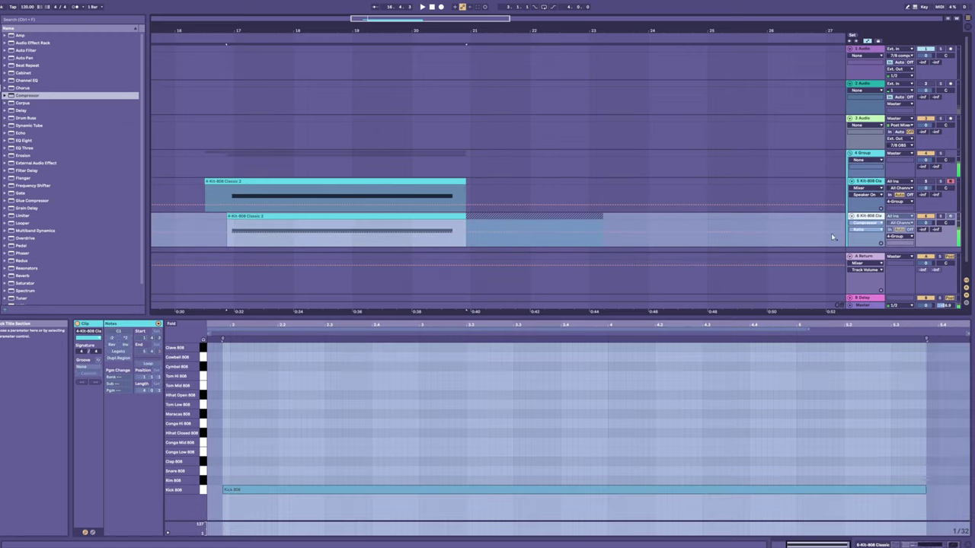
pyautogui.scroll(-1, 488, 239)
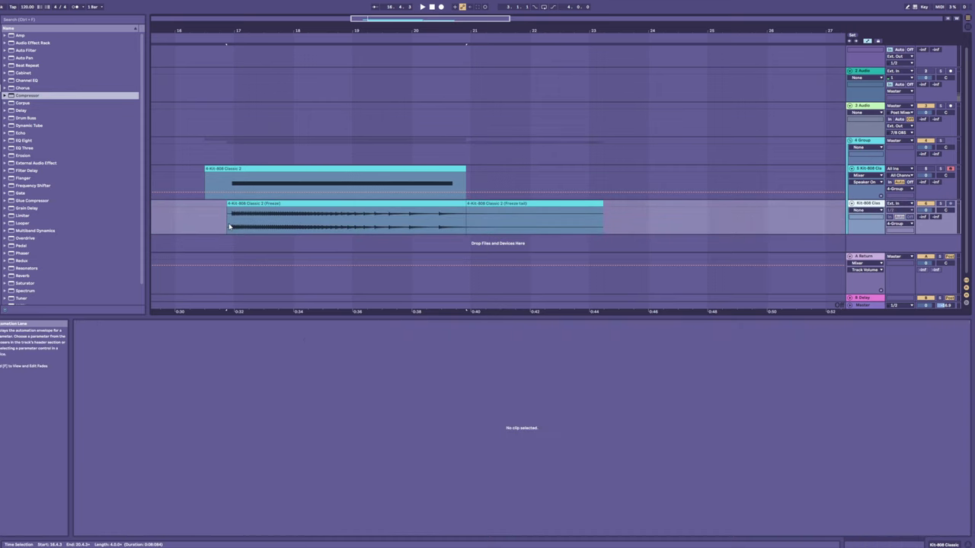
pyautogui.click(230, 226)
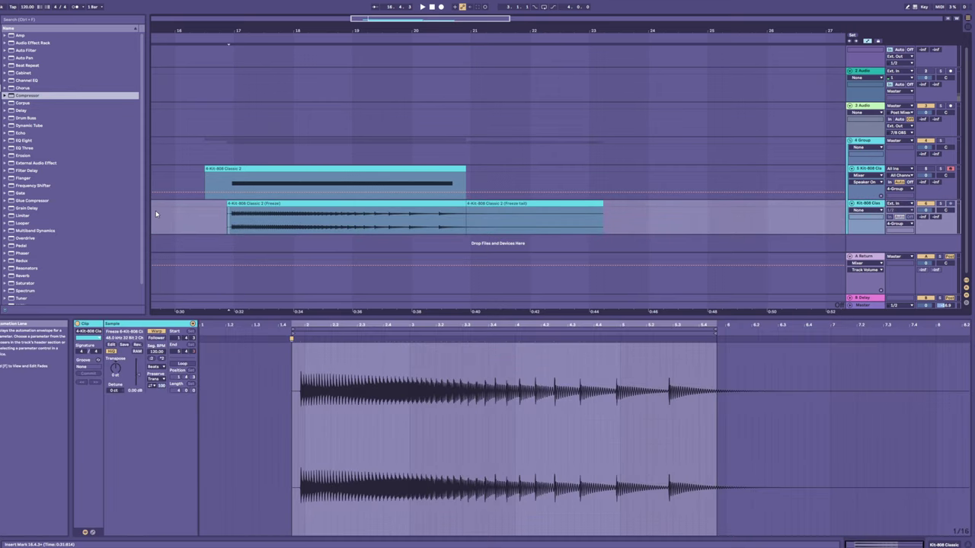
pyautogui.press('space')
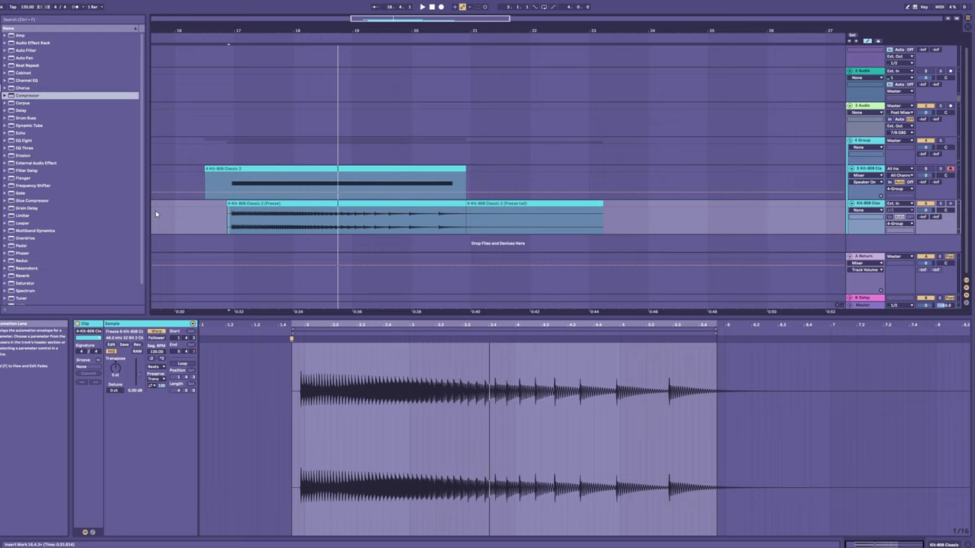
# - Deactivate and fold the rendered audio track, and reactivate the original MIDI kick track
pyautogui.click(232, 188)
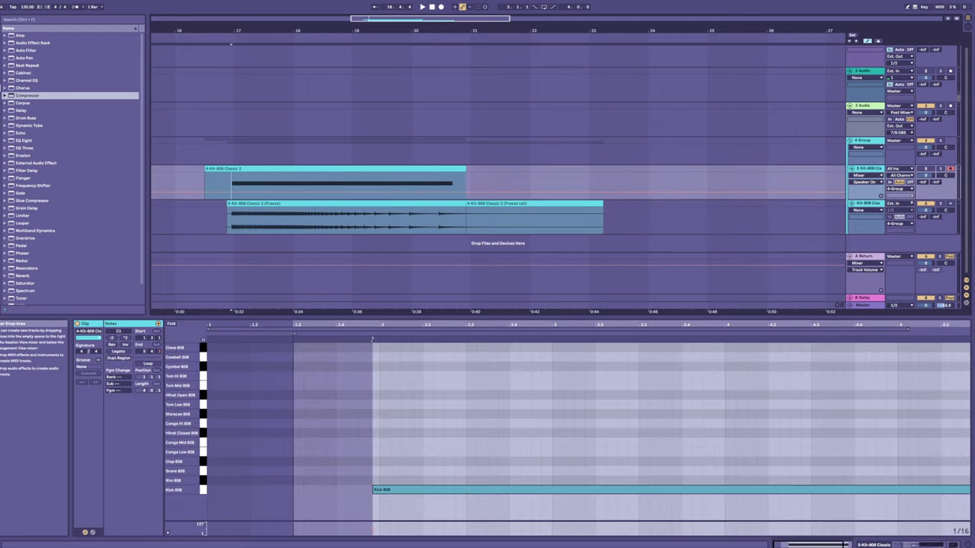
pyautogui.click(920, 204)
pyautogui.click(859, 171)
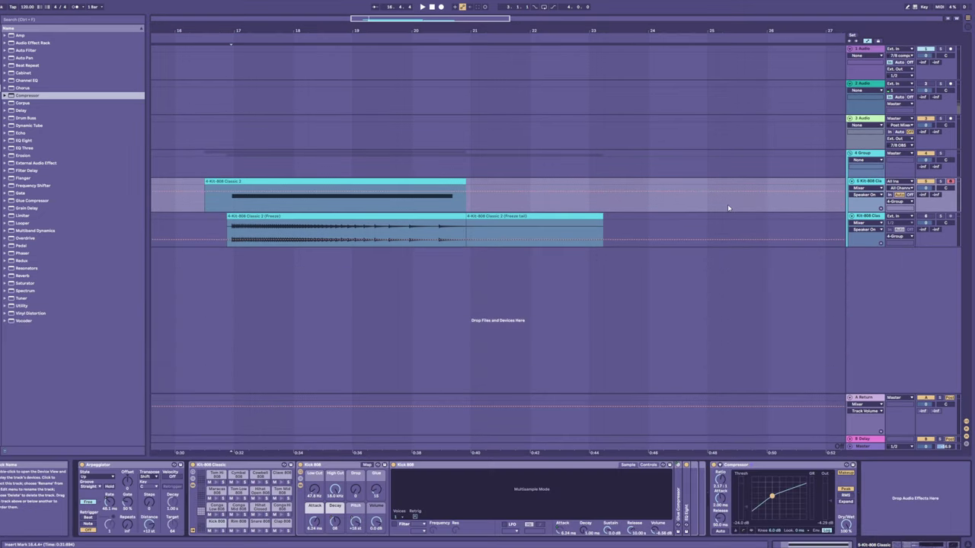
pyautogui.click(862, 222)
pyautogui.click(851, 217)
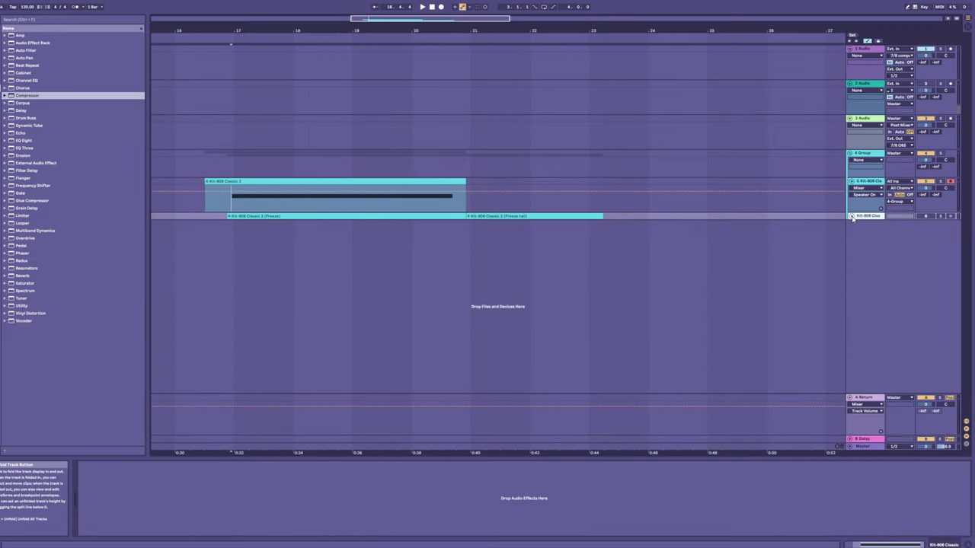
# - Lower the Compressor's threshold to about -36 dB and raise its ratio well above 3.17:1 while replaying the roll
pyautogui.click(225, 202)
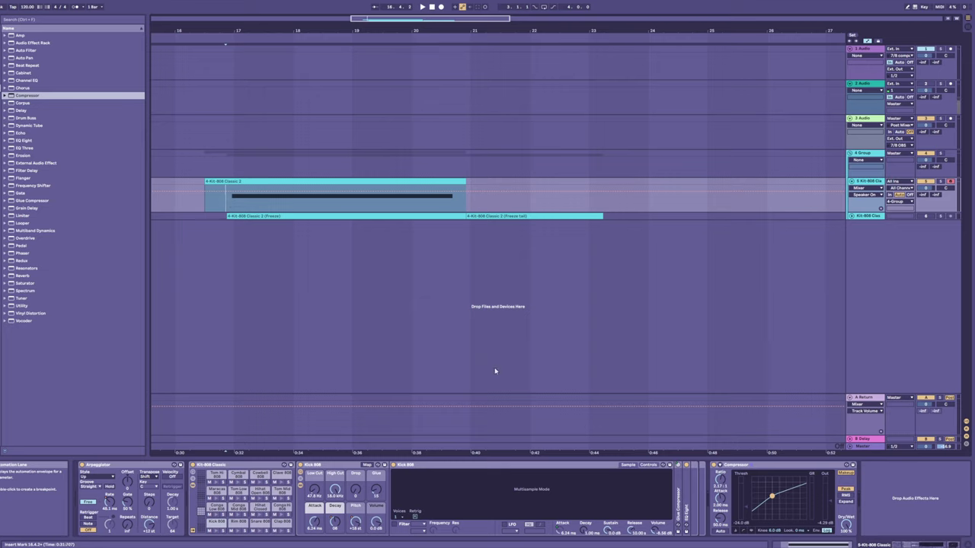
pyautogui.moveTo(743, 506); pyautogui.dragTo(743, 515)
pyautogui.press('space')
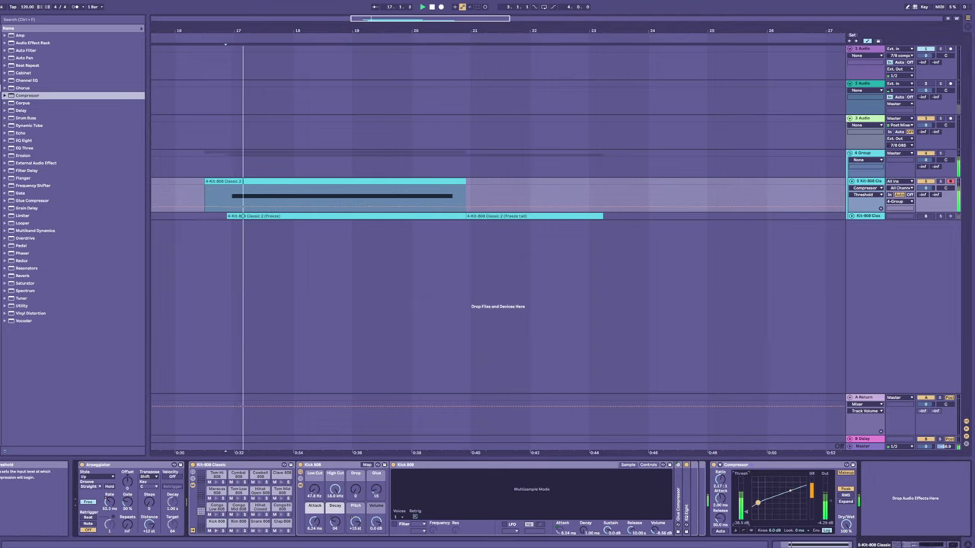
pyautogui.press('space')
pyautogui.press('space')
pyautogui.moveTo(719, 480)
pyautogui.mouseDown()
pyautogui.moveTo(719, 458)
pyautogui.moveTo(720, 472)
pyautogui.mouseUp()
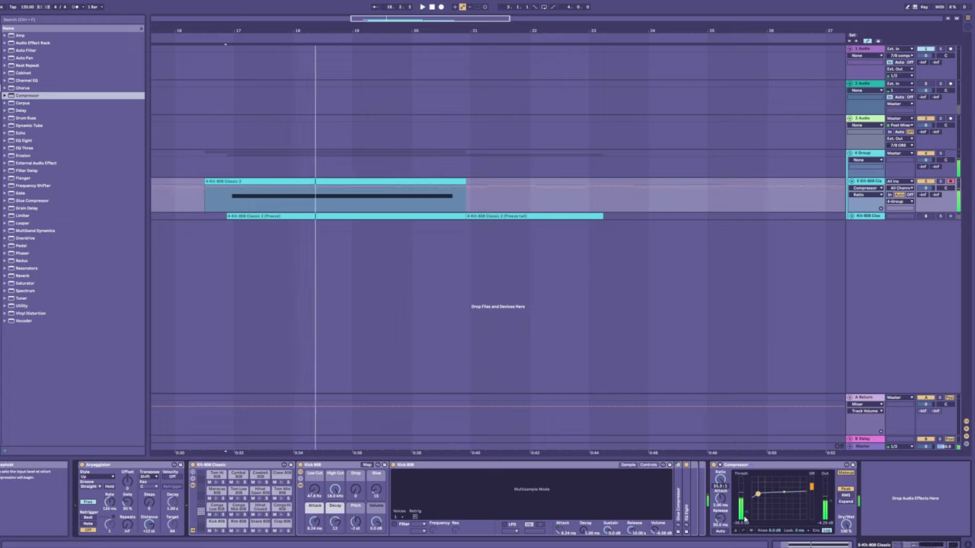
pyautogui.press('space')
# - Try a much lower Compressor threshold while replaying the roll
pyautogui.press('space')
pyautogui.moveTo(745, 511)
pyautogui.mouseDown()
pyautogui.moveTo(745, 498)
pyautogui.moveTo(745, 514)
pyautogui.mouseUp()
pyautogui.press('space')
pyautogui.press('space')
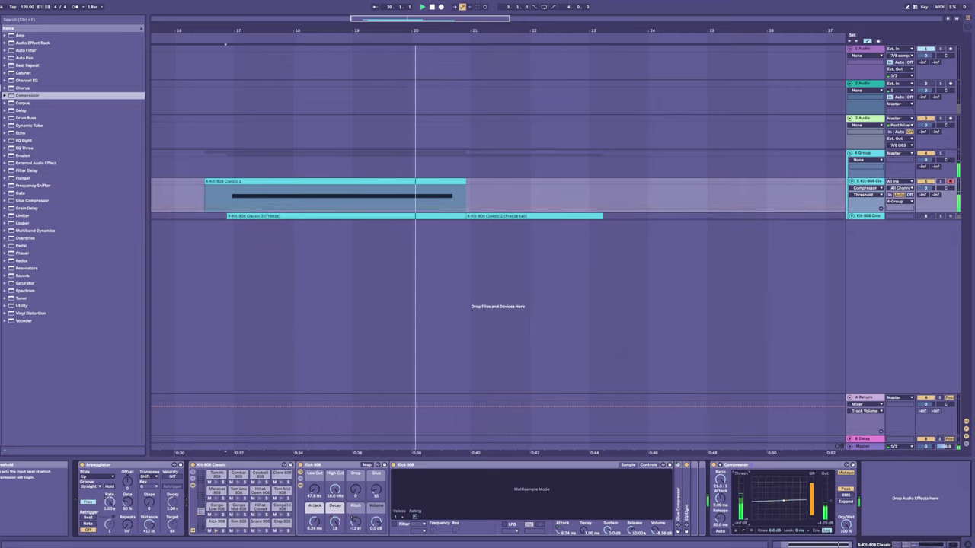
pyautogui.press('space')
# - Raise the Compressor's threshold to slightly below 0 dB while repeatedly auditioning the roll
pyautogui.moveTo(745, 514)
pyautogui.mouseDown()
pyautogui.moveTo(746, 485)
pyautogui.moveTo(746, 510)
pyautogui.mouseUp()
pyautogui.press('space')
pyautogui.press('space')
pyautogui.press('space')
pyautogui.press('space')
pyautogui.press('space')
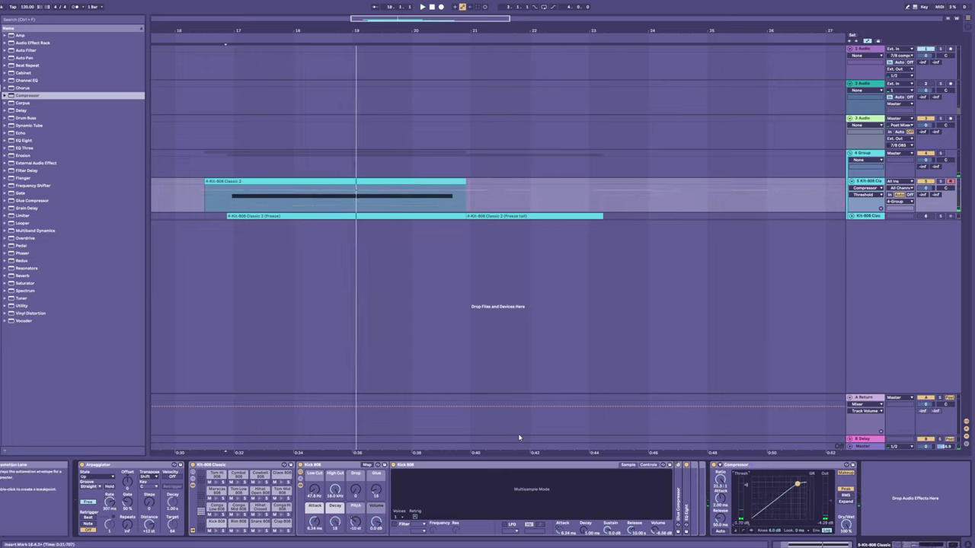
# - Automate the Compressor's Threshold curving down through bars 17 to 19 and rising to about -13.8 dB near the clip's end, and audition it
pyautogui.moveTo(232, 189); pyautogui.dragTo(441, 199)
pyautogui.press('space')
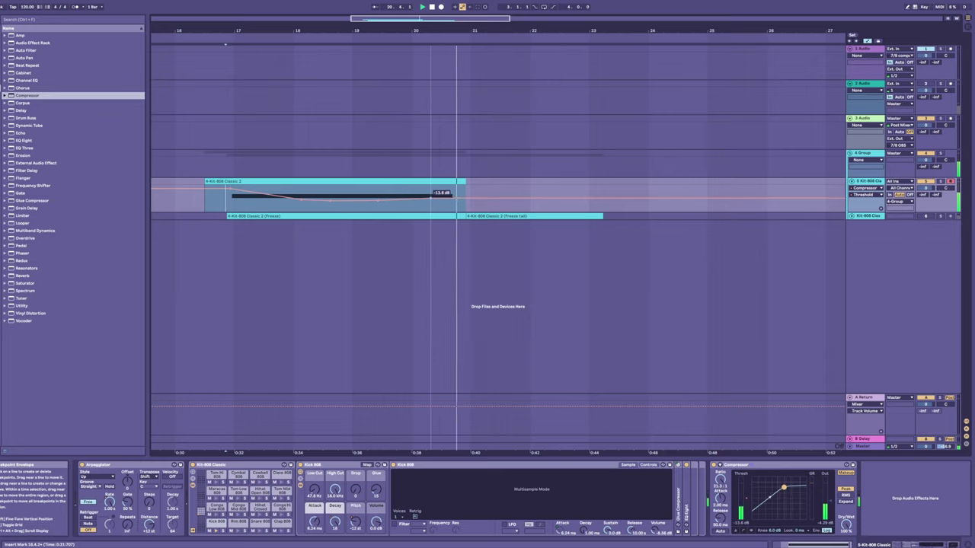
pyautogui.press('space')
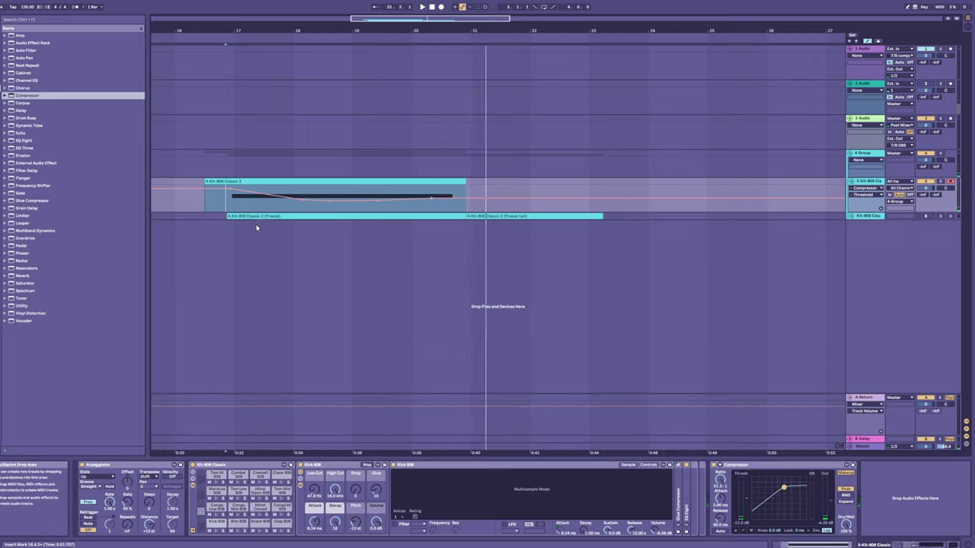
# - Try the Kick 808's Glue macro at about 120, then return it to 0 while replaying the roll
pyautogui.press('space')
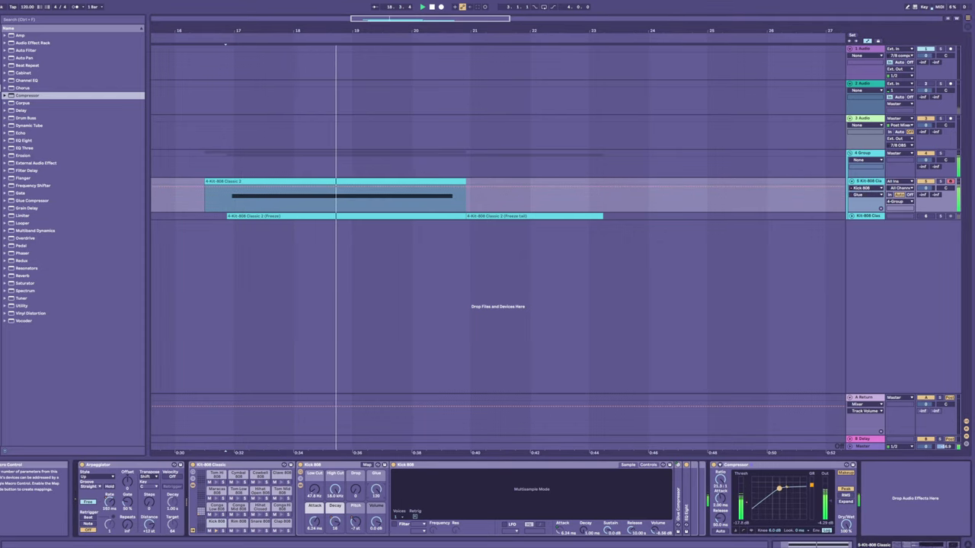
pyautogui.press('space')
pyautogui.press('space')
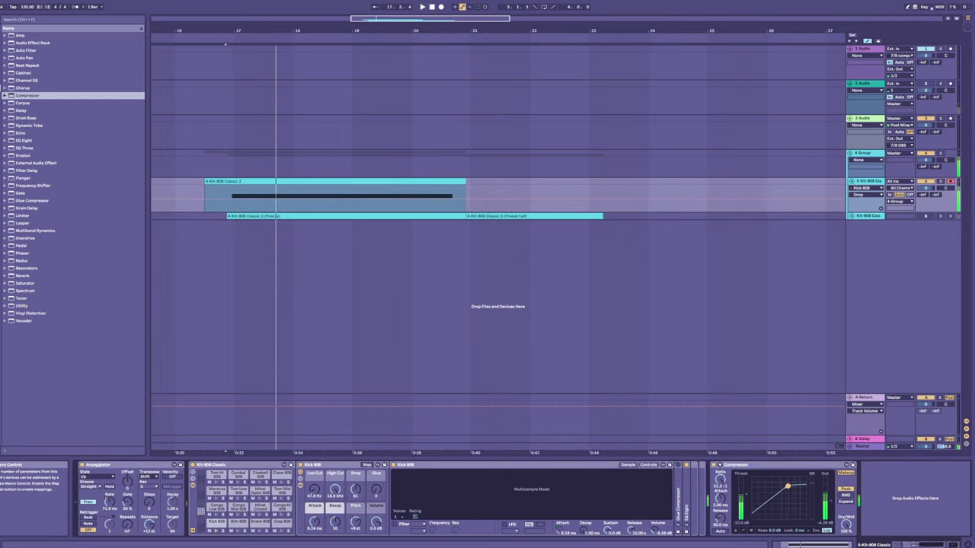
# - Try the Kick 808's Drop macro at around 80 and bring it down to about 2 while repeatedly auditioning the roll
pyautogui.press('space')
pyautogui.press('space')
pyautogui.press('space')
pyautogui.press('space')
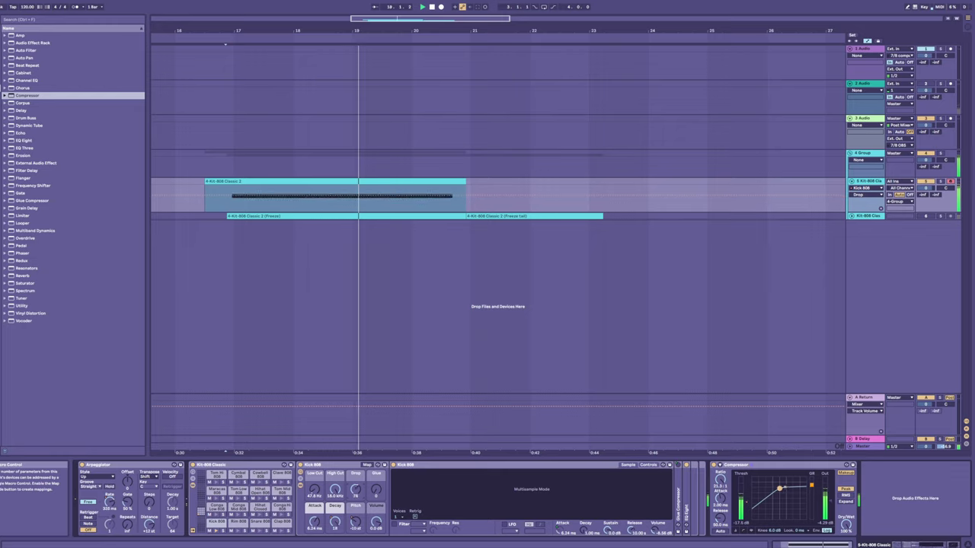
pyautogui.press('space')
pyautogui.press('space')
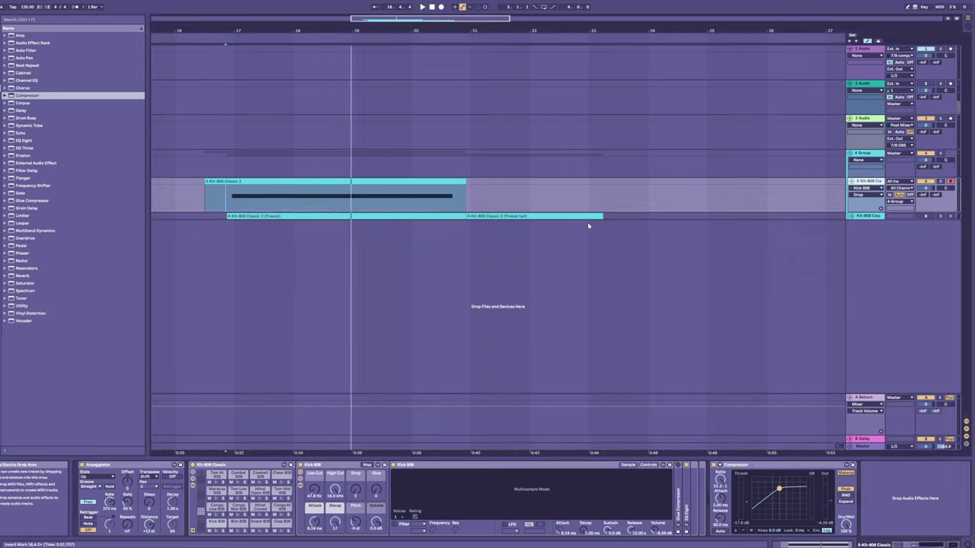
pyautogui.hotkey('ctrl', 'd')
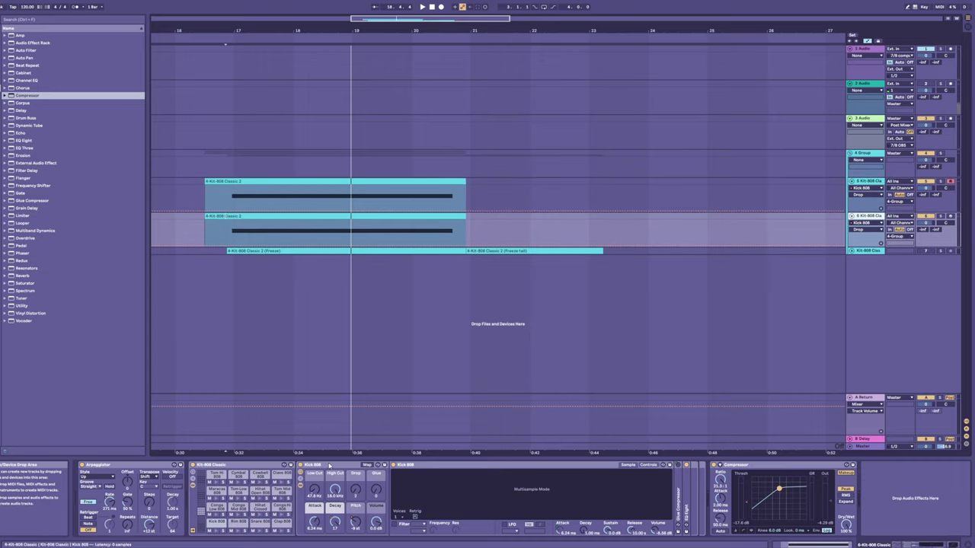
pyautogui.click(355, 493)
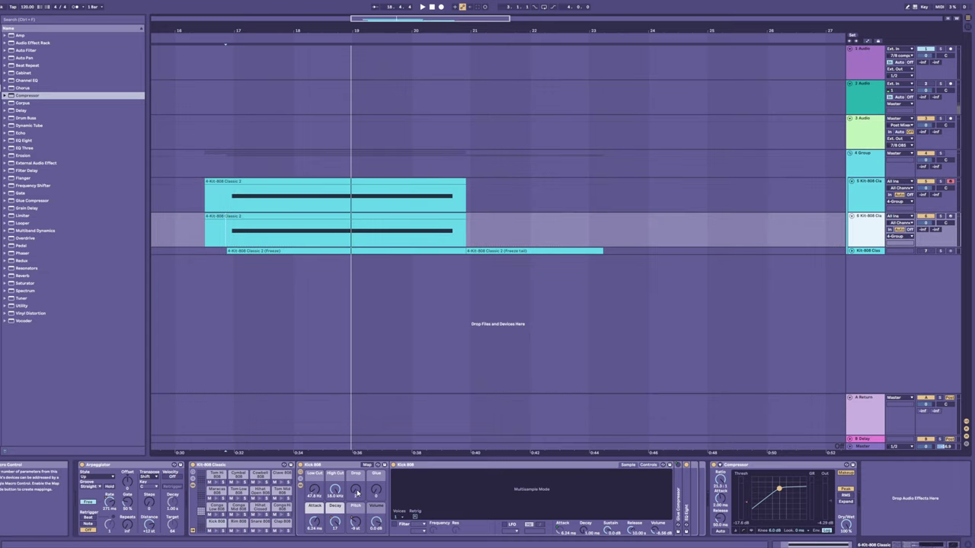
pyautogui.hotkey('ctrl', 'z')
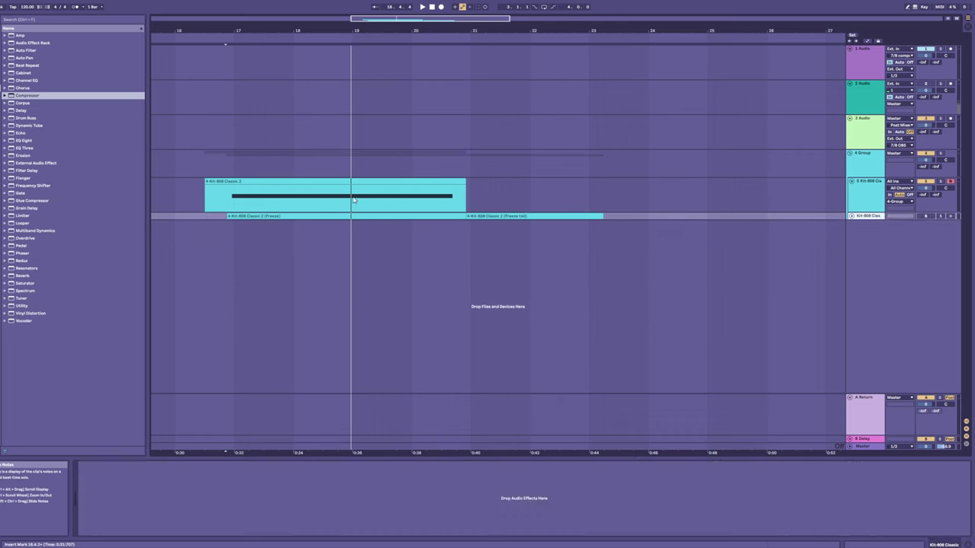
# - Delete the frozen Kit-808 Classic audio track beneath the roll's MIDI track
pyautogui.click(343, 185)
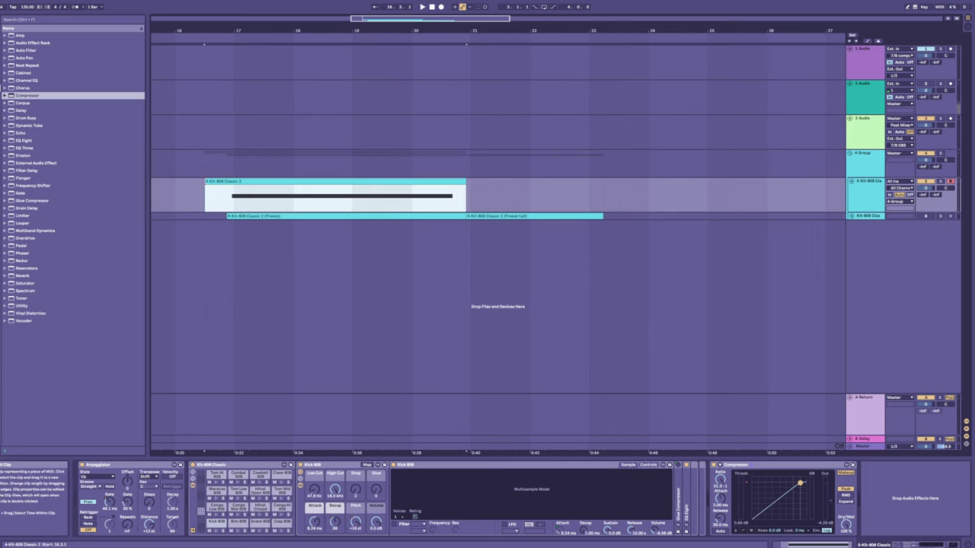
pyautogui.moveTo(342, 32); pyautogui.dragTo(343, 4)
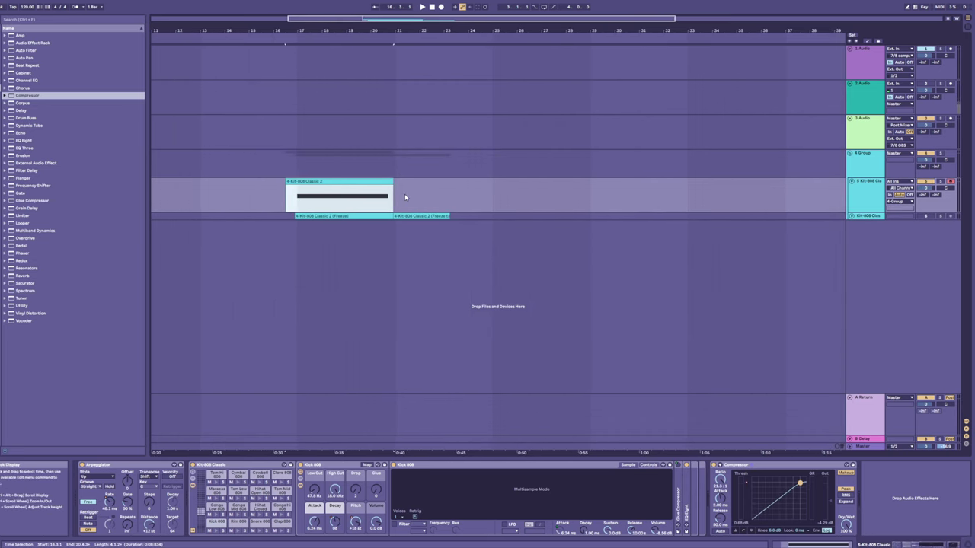
pyautogui.moveTo(403, 202); pyautogui.dragTo(415, 203)
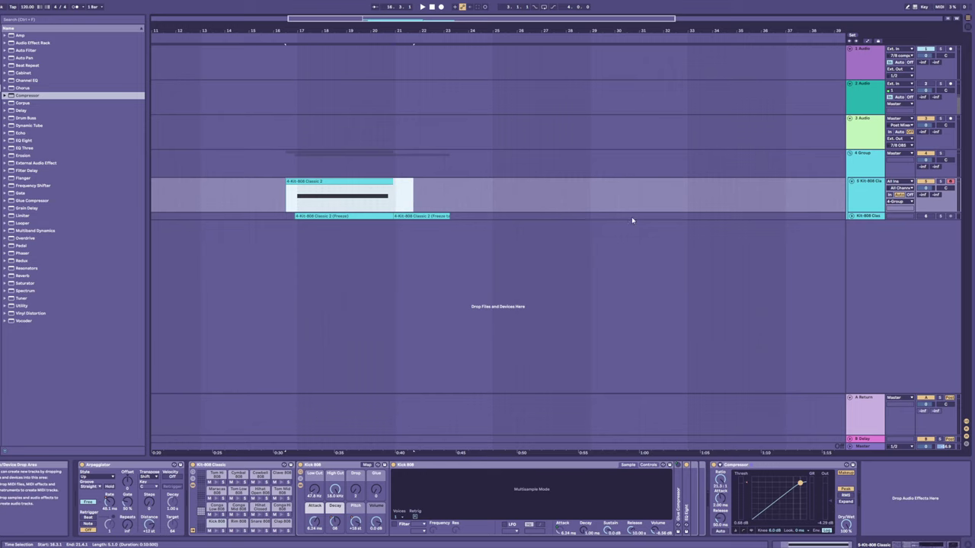
pyautogui.click(862, 217)
pyautogui.press('Delete')
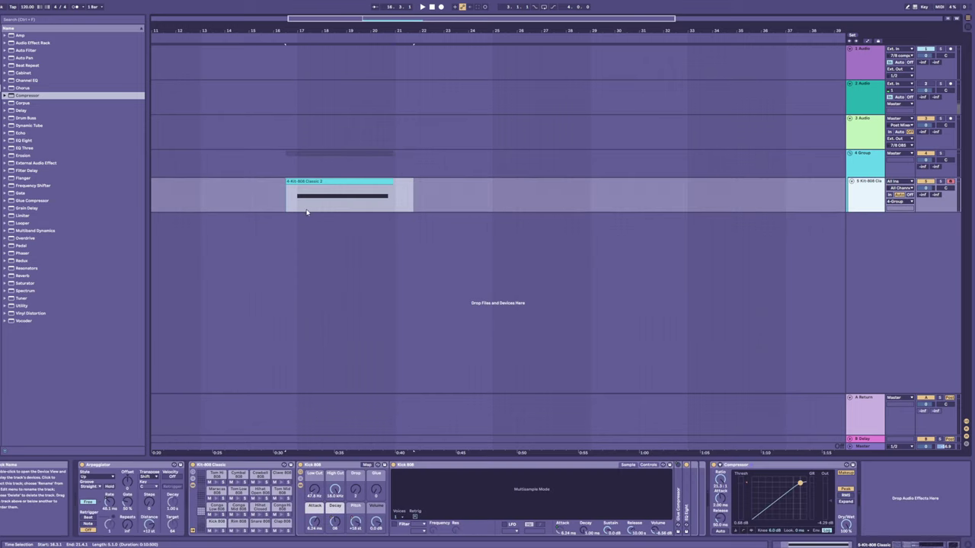
# - Duplicate the roll's MIDI clip with its automation and place the copy so it starts around bar 24.3
pyautogui.moveTo(280, 207); pyautogui.dragTo(421, 206)
pyautogui.hotkey('ctrl', 'd')
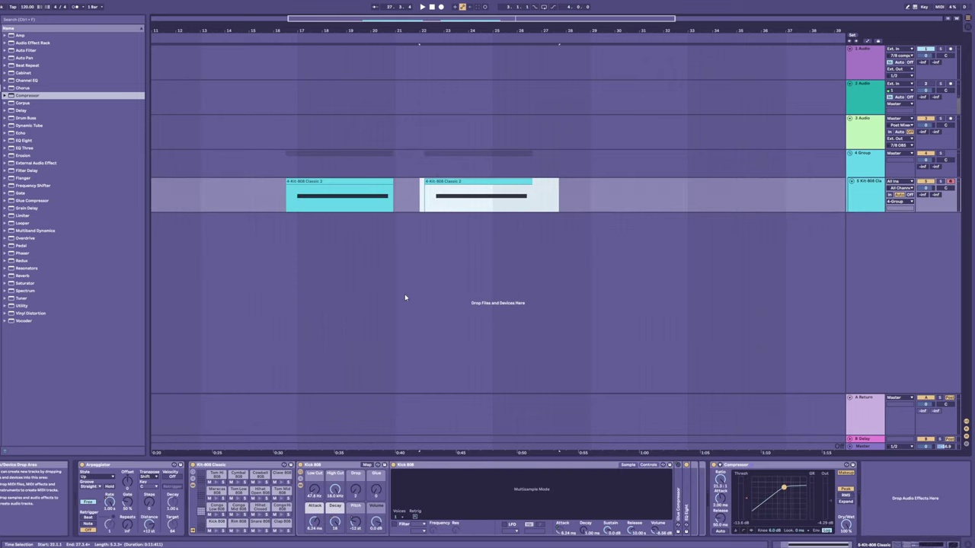
pyautogui.press('space')
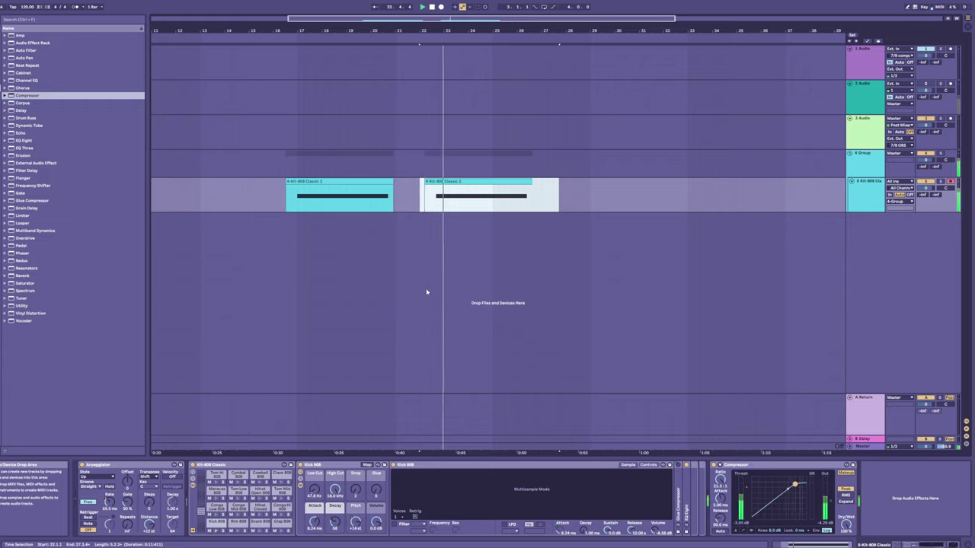
pyautogui.press('space')
pyautogui.moveTo(436, 183); pyautogui.dragTo(486, 206)
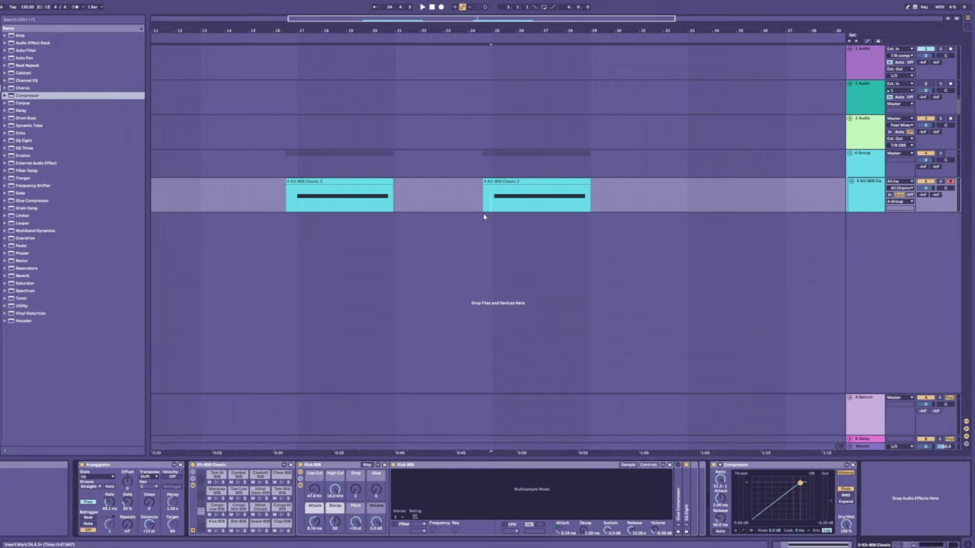
# - Automate the Kick 808's Drop falling from about 102 at bar 25 to 67 near bar 26, and audition it
pyautogui.press('a')
pyautogui.press('space')
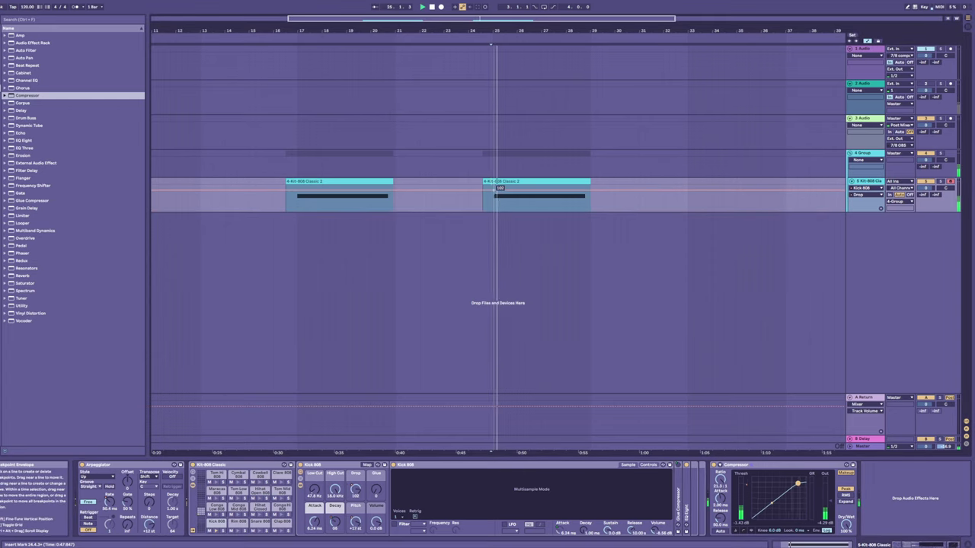
pyautogui.press('space')
pyautogui.moveTo(502, 187); pyautogui.dragTo(522, 198)
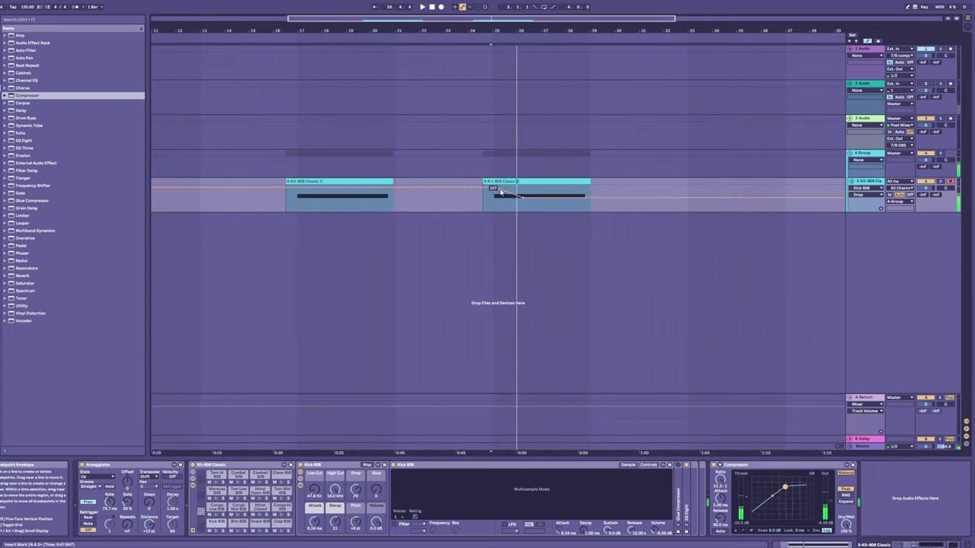
pyautogui.press('space')
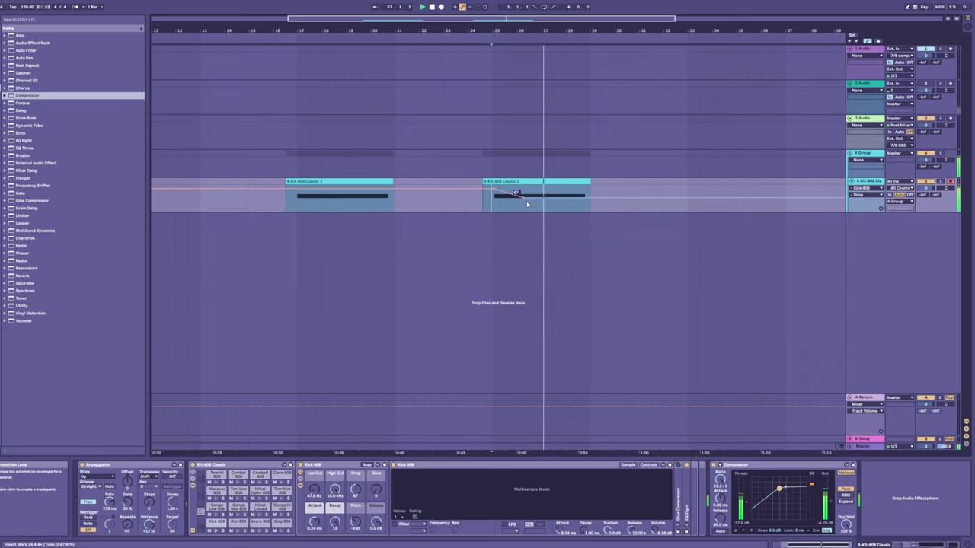
pyautogui.press('space')
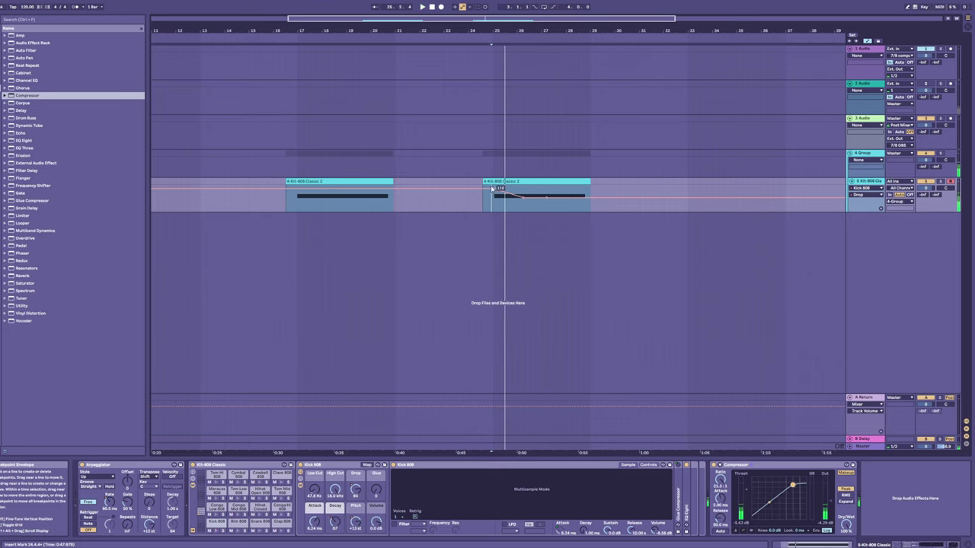
pyautogui.moveTo(493, 188); pyautogui.dragTo(494, 190)
pyautogui.press('space')
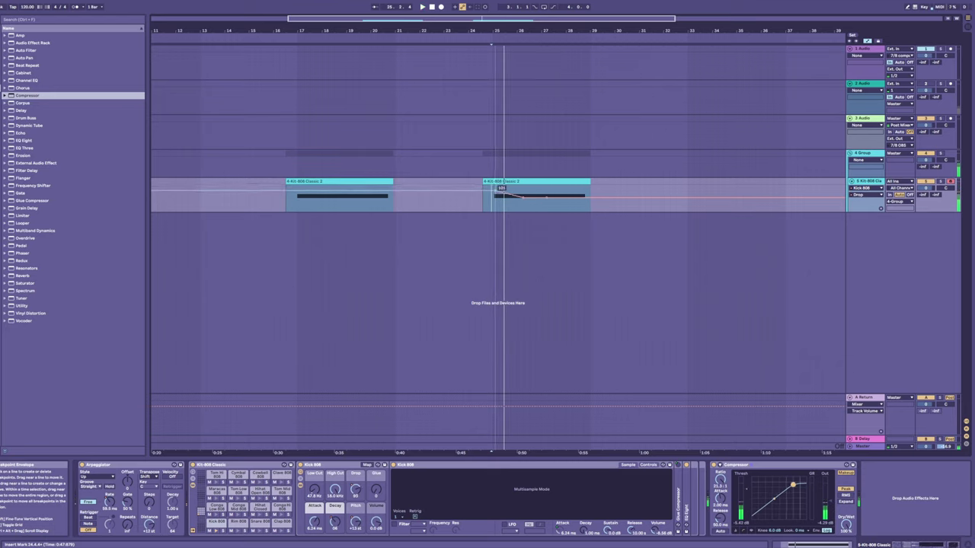
# - Lower the Compressor's Threshold automation to about -17.2 dB at bar 25 in the duplicated clip while replaying it
pyautogui.click(745, 490)
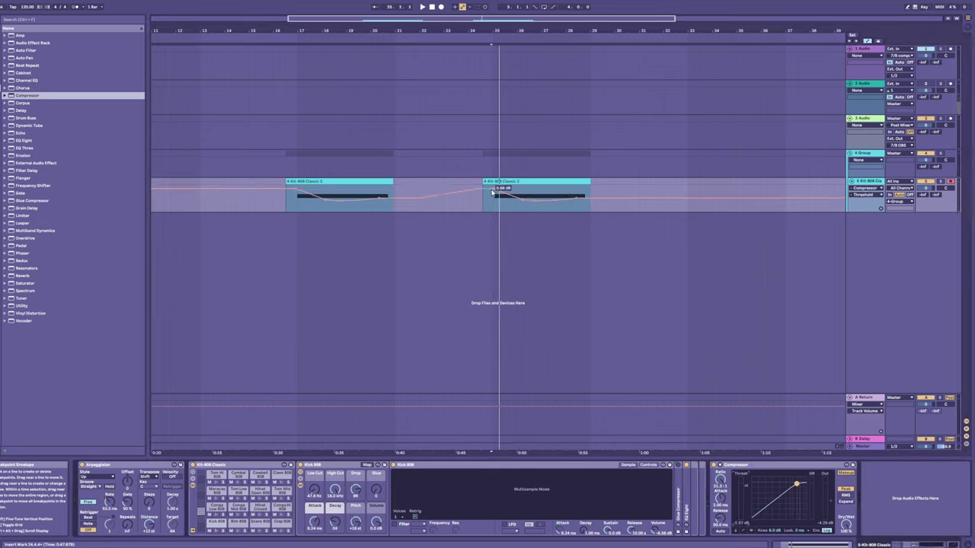
pyautogui.press('space')
pyautogui.press('space')
pyautogui.press('space')
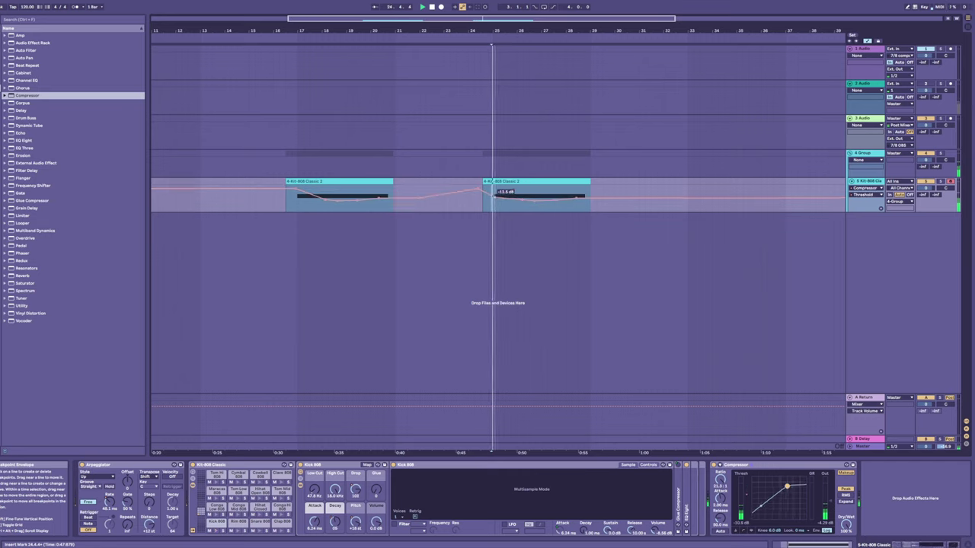
pyautogui.moveTo(494, 196); pyautogui.dragTo(495, 201)
pyautogui.press('space')
pyautogui.press('space')
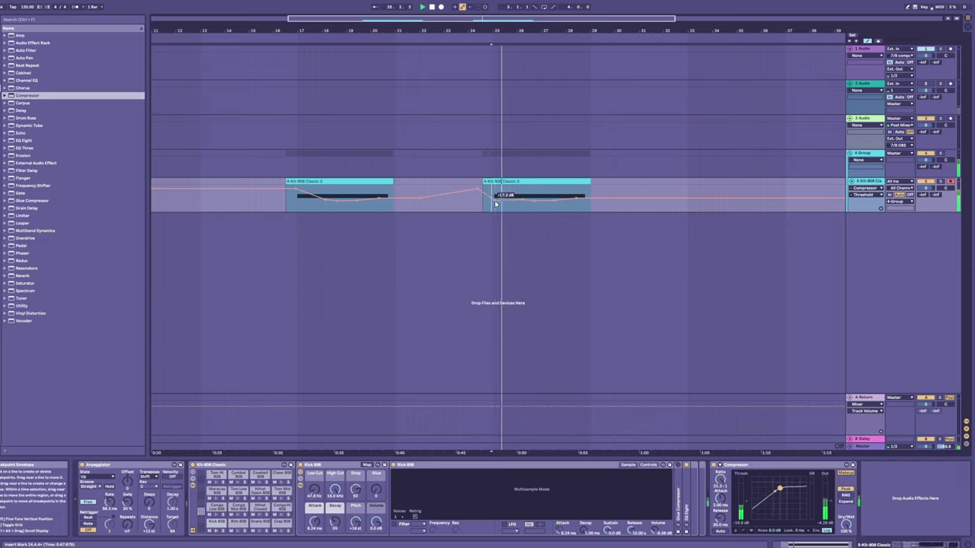
# - Raise the Threshold automation to about -4.6 dB near bar 26 and curve it back down to about -13 dB after it
pyautogui.moveTo(523, 204); pyautogui.dragTo(522, 193)
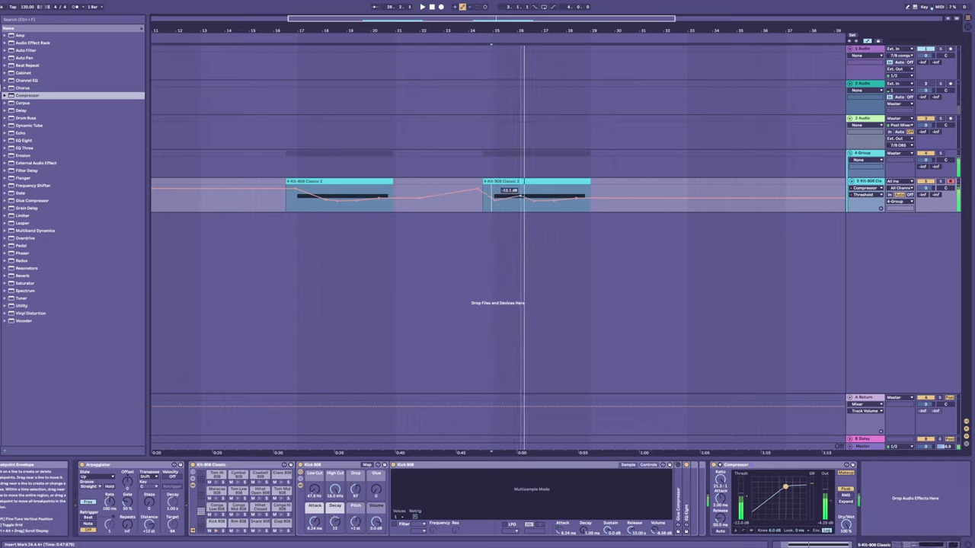
pyautogui.press('space')
pyautogui.press('space')
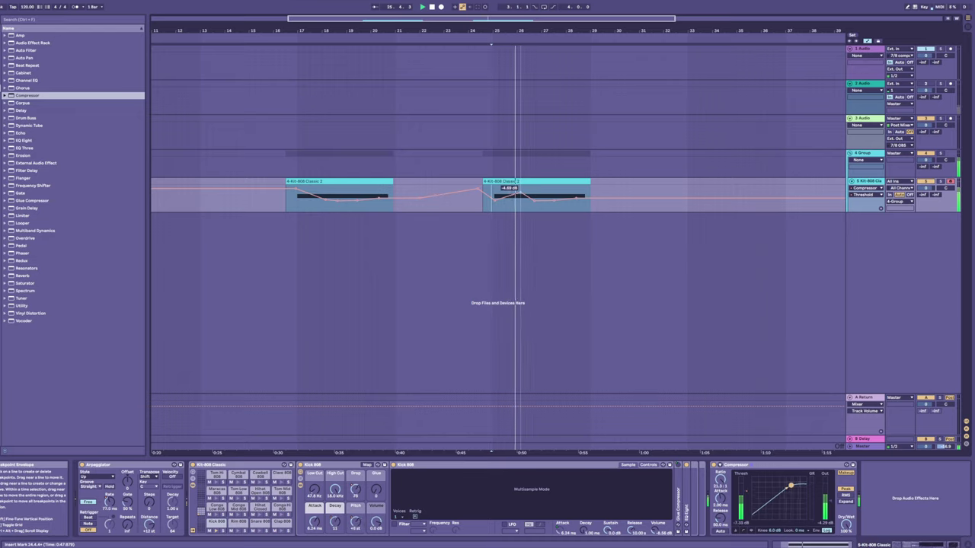
pyautogui.moveTo(519, 195); pyautogui.dragTo(537, 201)
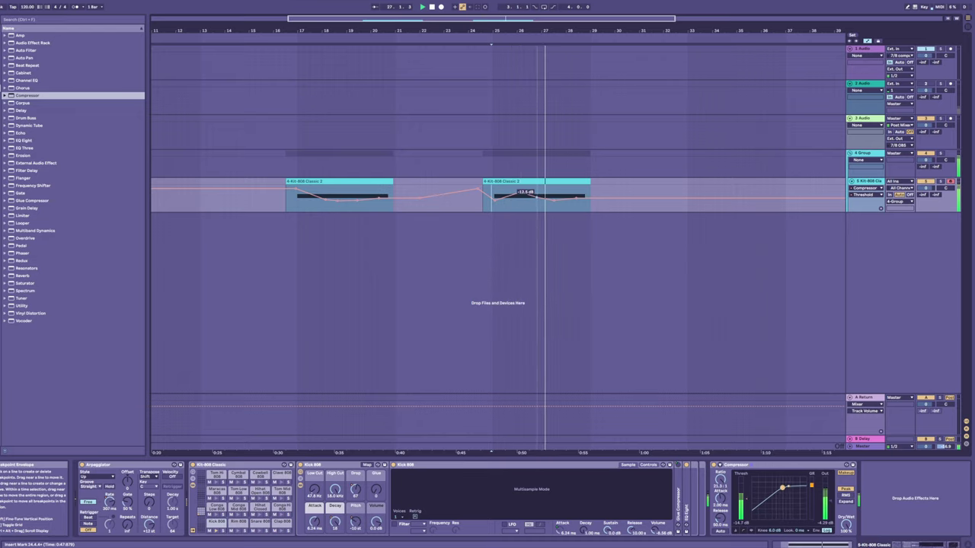
# - Split off and delete the second clip's tail from bar 27.4.2, trim its end to 27.3.3, and replay the roll
pyautogui.click(562, 196)
pyautogui.press('space')
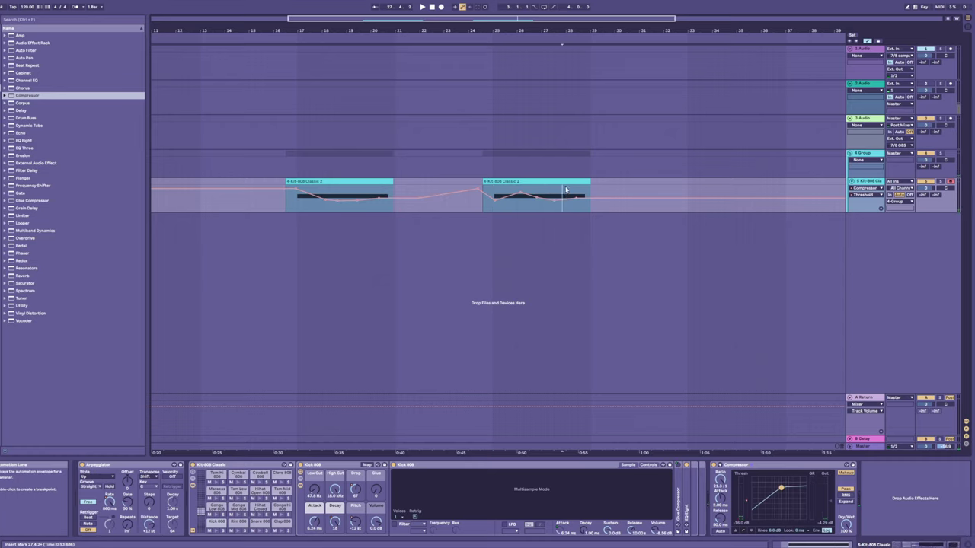
pyautogui.hotkey('ctrl', 'e')
pyautogui.click(569, 182)
pyautogui.press('Delete')
pyautogui.click(493, 211)
pyautogui.press('space')
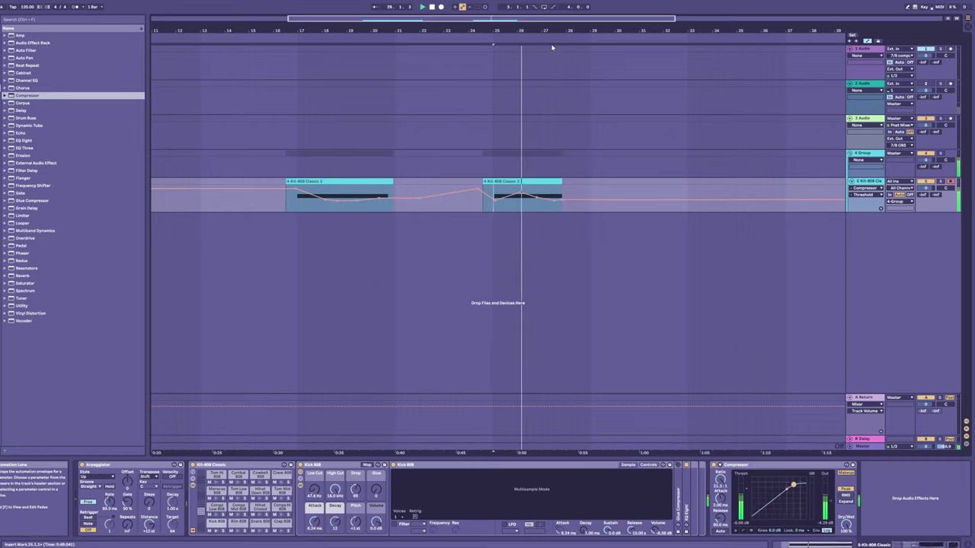
pyautogui.moveTo(568, 31); pyautogui.dragTo(549, 183)
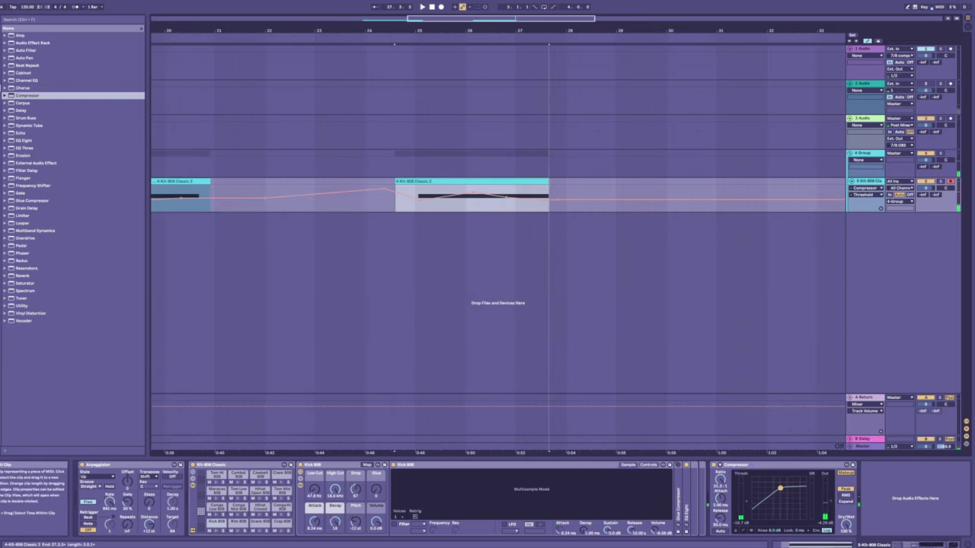
pyautogui.click(385, 208)
pyautogui.press('space')
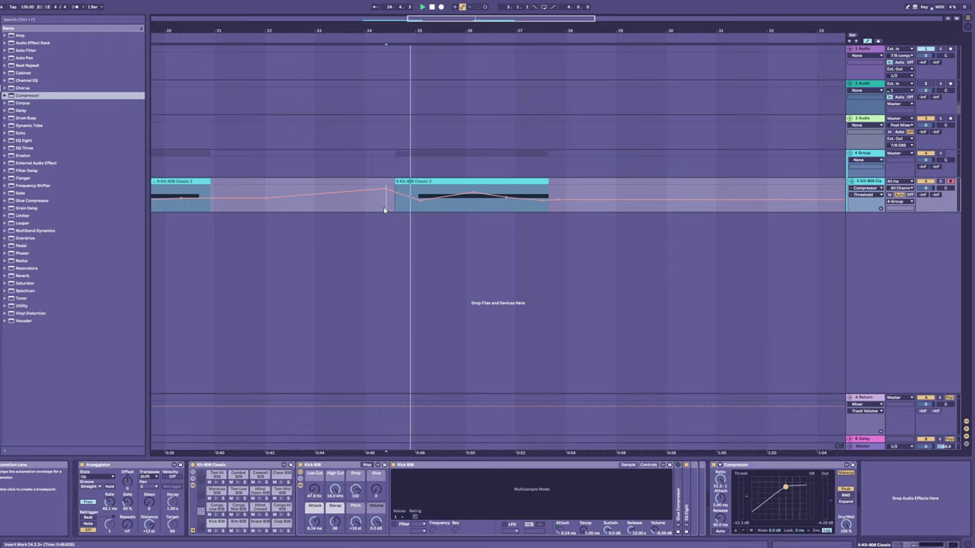
# - Add a Grain Delay after the Compressor and lower its Dry/Wet to about 47% while auditioning the roll
pyautogui.click(26, 208)
pyautogui.doubleClick(23, 209)
pyautogui.press('space')
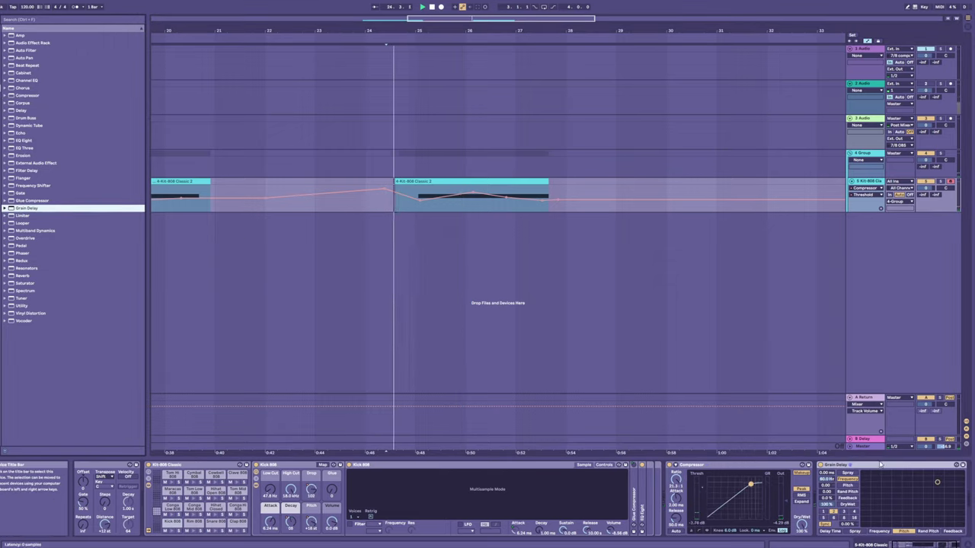
pyautogui.press('space')
pyautogui.moveTo(827, 505); pyautogui.dragTo(827, 539)
pyautogui.press('space')
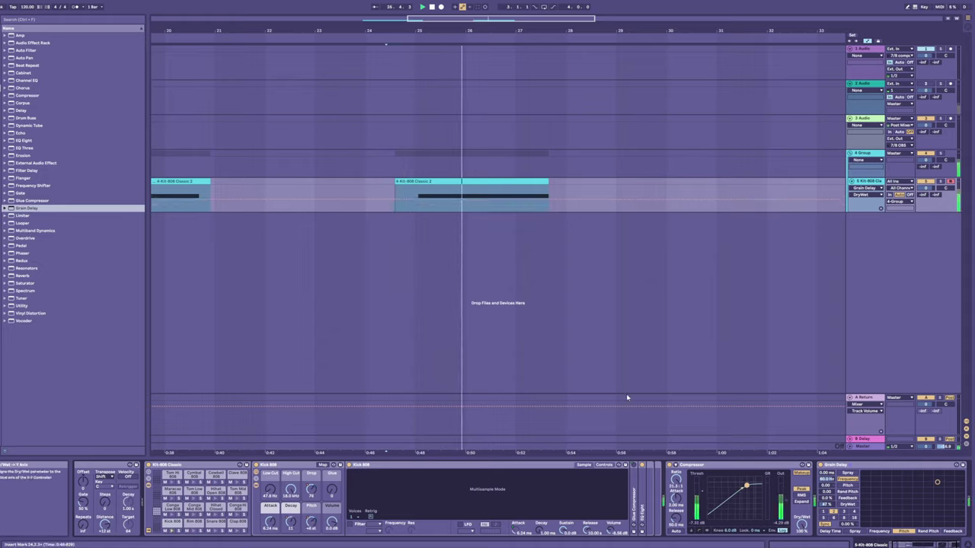
# - Trim the second clip's start to bar 25.1.1 and set playback to begin there
pyautogui.moveTo(396, 182); pyautogui.dragTo(417, 181)
pyautogui.click(416, 196)
pyautogui.press('space')
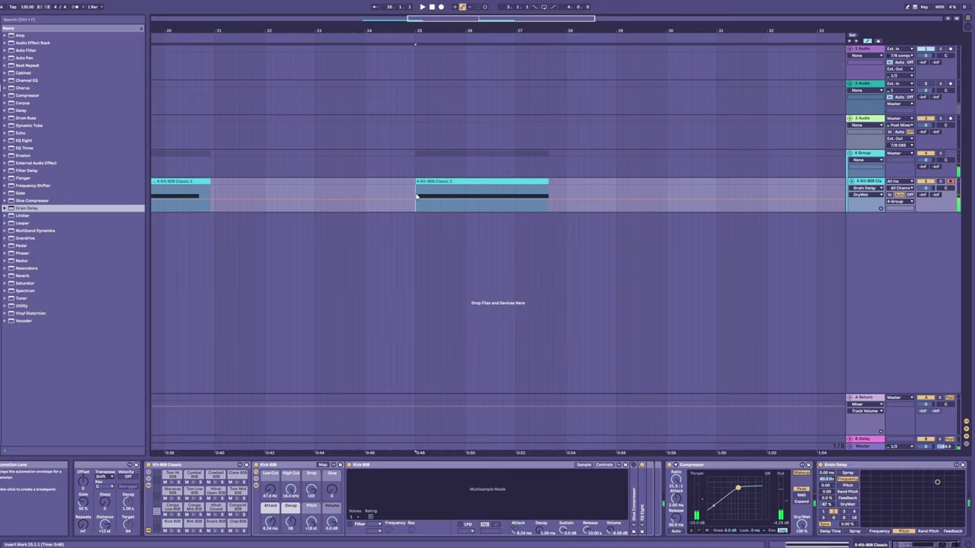
# - Set the Grain Delay's Feedback to about 65%, Frequency to about 8 Hz and Pitch to about 3.75 while replaying the roll
pyautogui.moveTo(827, 498); pyautogui.dragTo(827, 492)
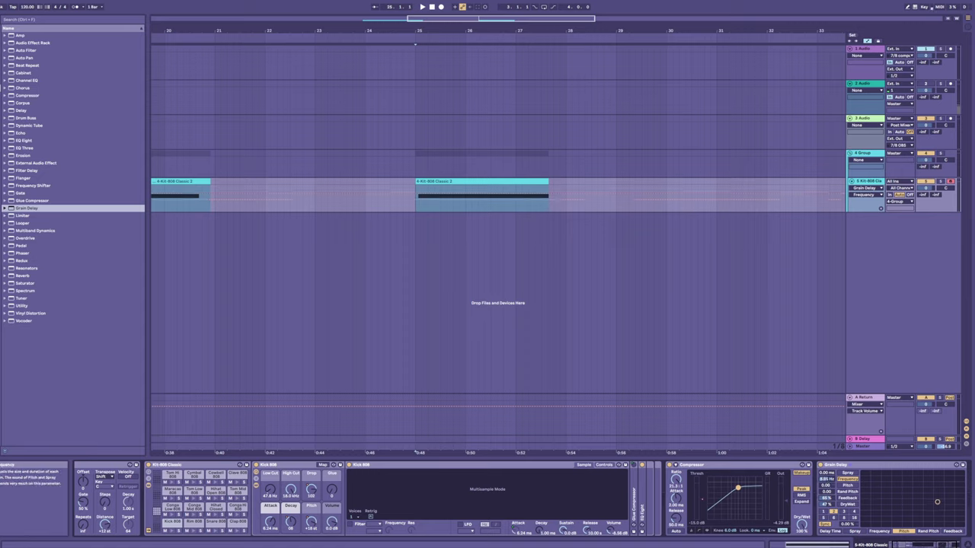
pyautogui.click(827, 485)
pyautogui.press('space')
pyautogui.moveTo(827, 485); pyautogui.dragTo(826, 480)
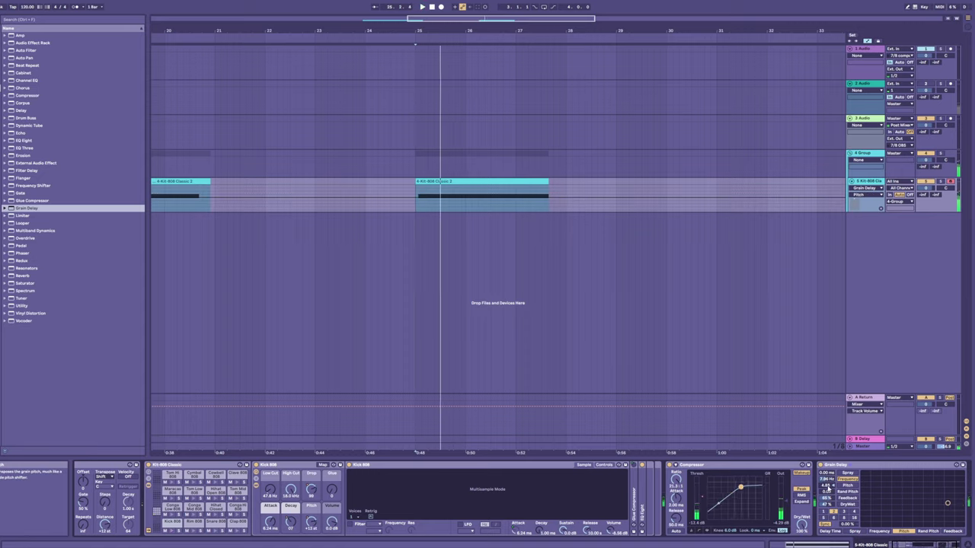
pyautogui.press('space')
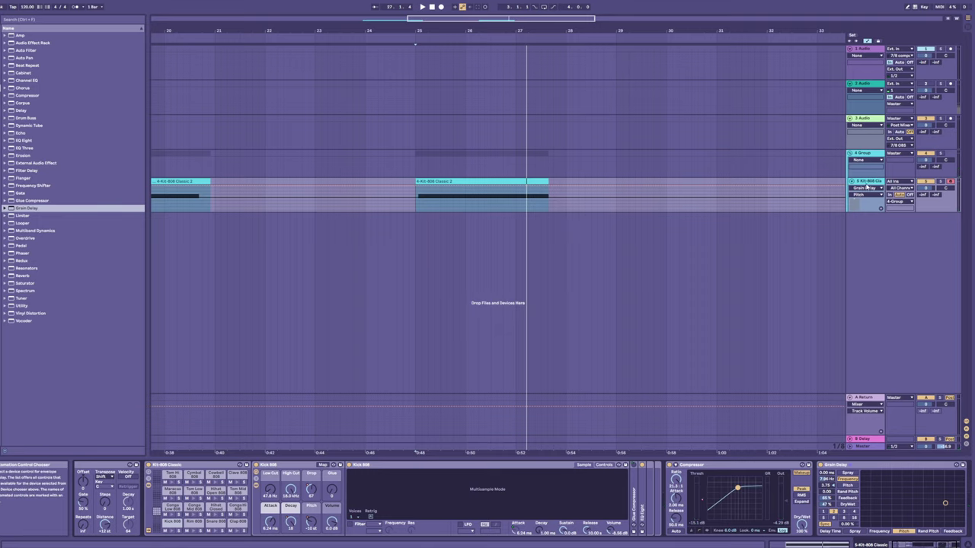
# - Duplicate the 808 kick track and move the duplicate track's second clip to about bar 29.2.1
pyautogui.hotkey('ctrl', 'd')
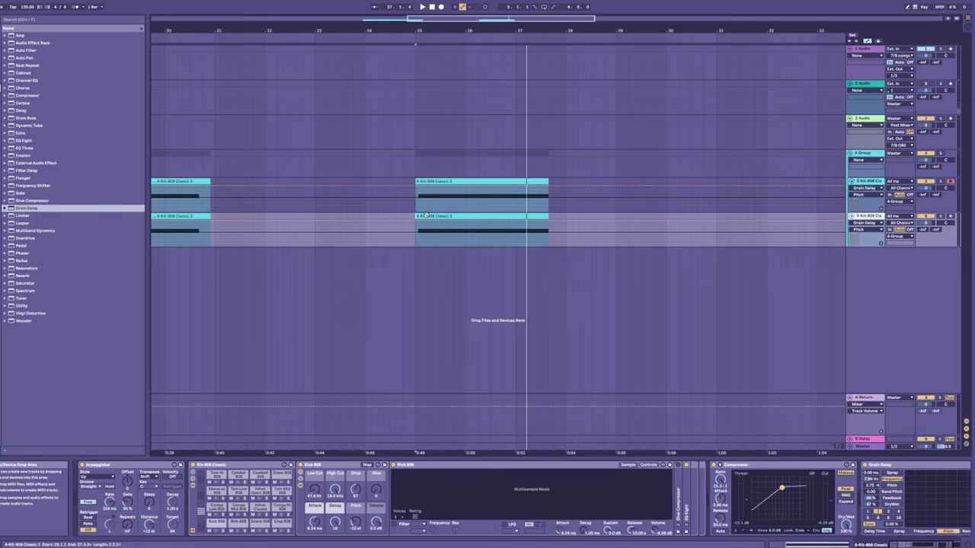
pyautogui.click(469, 218)
pyautogui.moveTo(469, 218)
pyautogui.mouseDown()
pyautogui.moveTo(669, 227)
pyautogui.moveTo(493, 226)
pyautogui.mouseUp()
pyautogui.press('a')
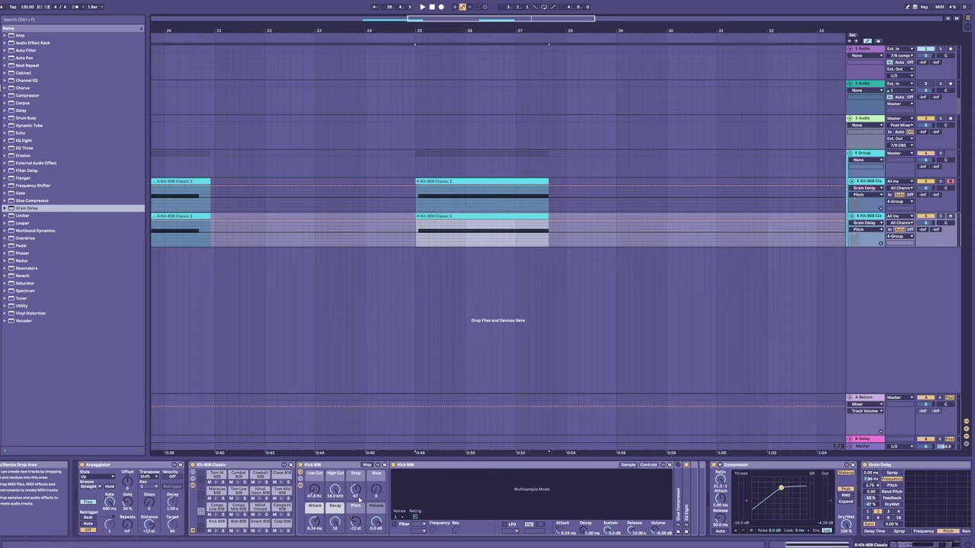
pyautogui.click(358, 494)
pyautogui.moveTo(474, 219); pyautogui.dragTo(677, 221)
pyautogui.press('a')
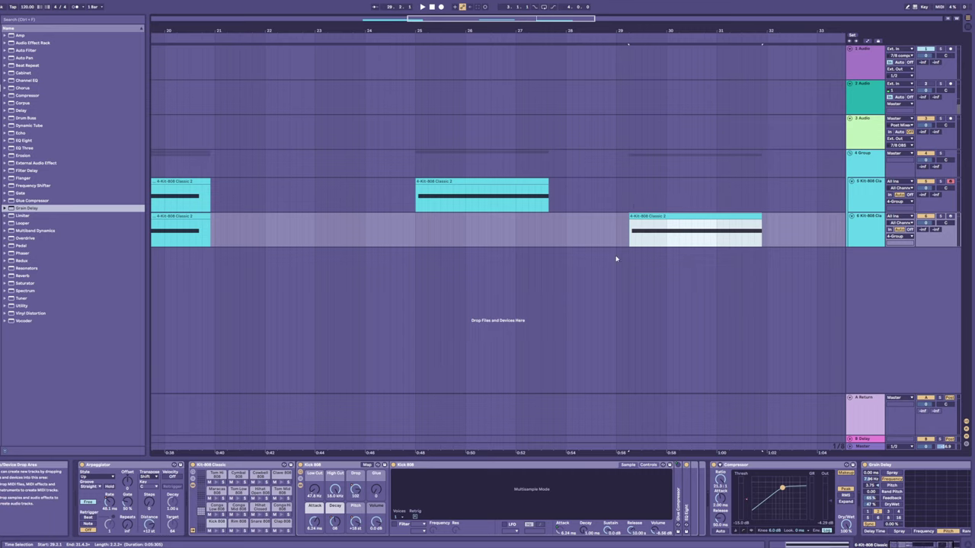
# - Move the duplicate track's first clip to about bar 20.3.3, following the original roll, and audition it
pyautogui.click(633, 210)
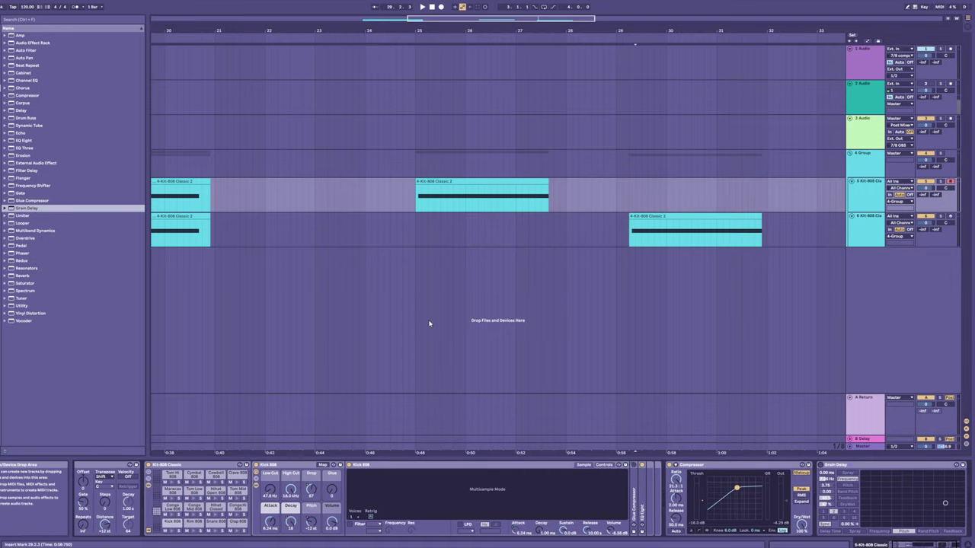
pyautogui.moveTo(178, 217); pyautogui.dragTo(354, 231)
pyautogui.press('space')
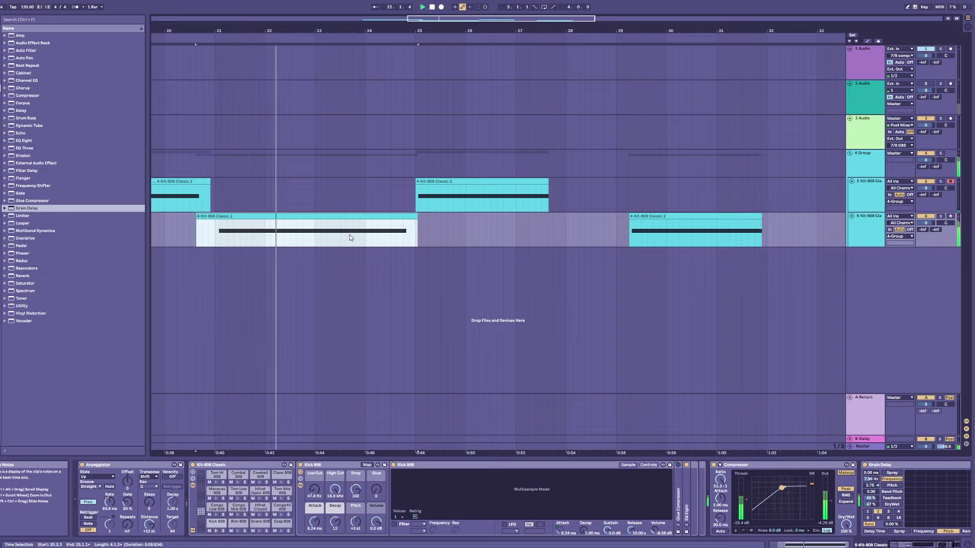
pyautogui.moveTo(229, 29); pyautogui.dragTo(349, 7)
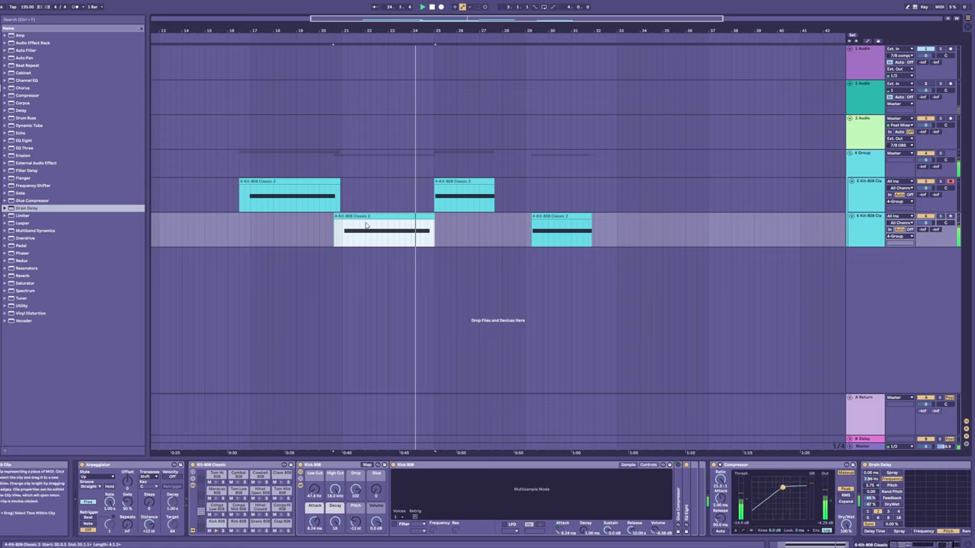
pyautogui.click(344, 241)
pyautogui.press('space')
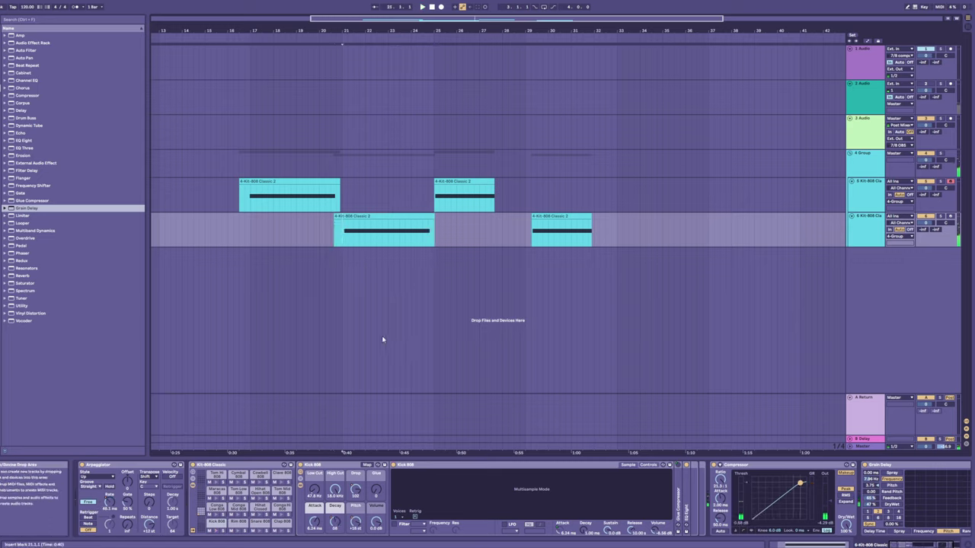
# - Show the Kick 808 Drop automation and shift both tracks' second clips together along the timeline, with the upper one starting at bar 30.2.1
pyautogui.press('a')
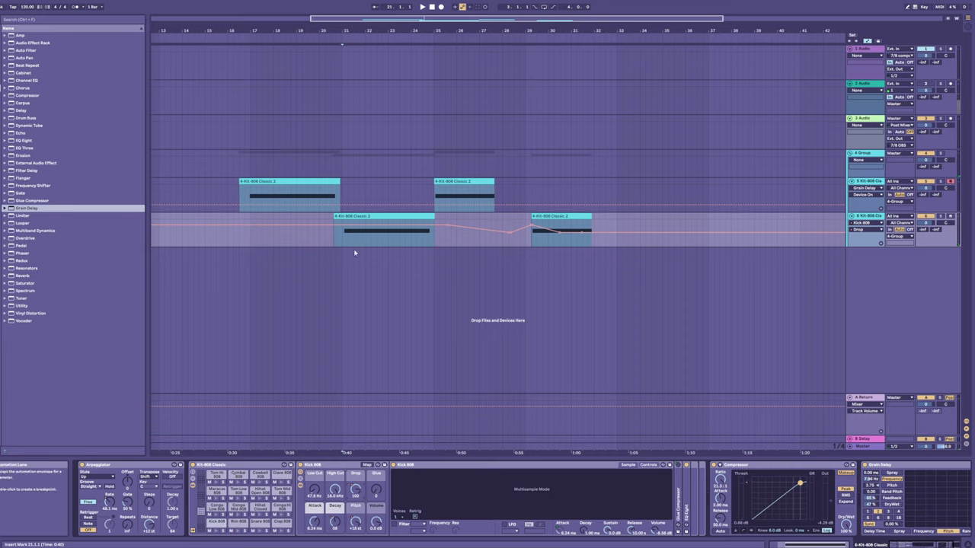
pyautogui.click(440, 225)
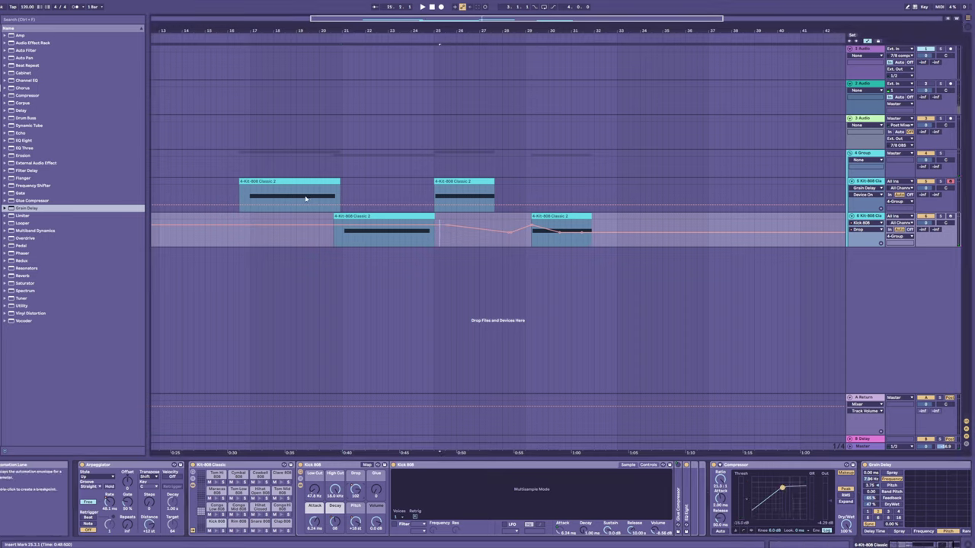
pyautogui.click(366, 215)
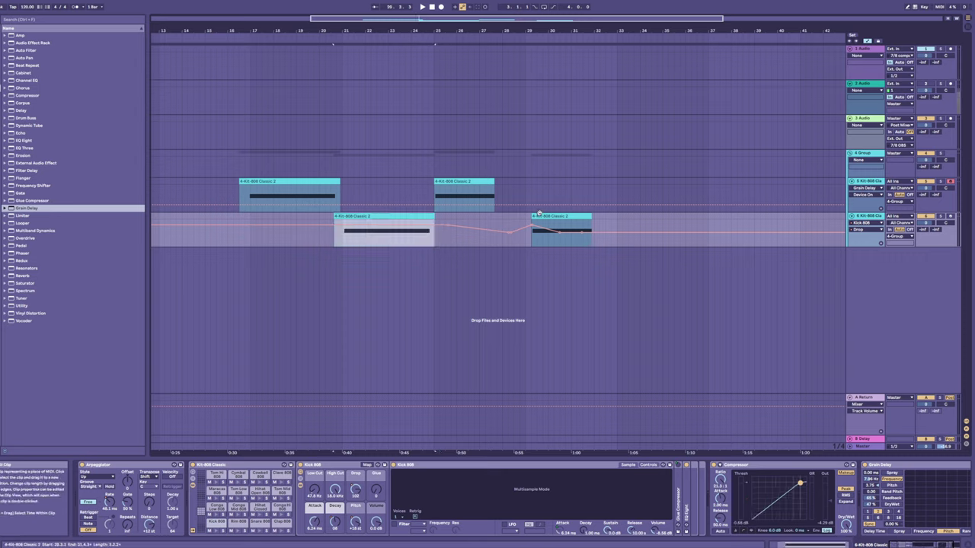
pyautogui.keyDown('shift'); pyautogui.click(546, 218); pyautogui.keyUp('shift')
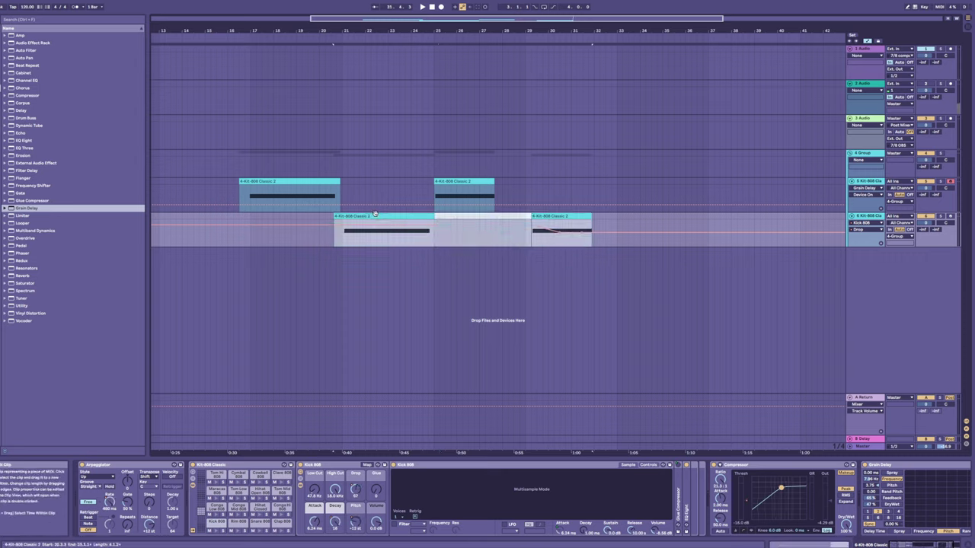
pyautogui.click(468, 182)
pyautogui.keyDown('shift'); pyautogui.click(549, 216); pyautogui.keyUp('shift')
pyautogui.moveTo(458, 187); pyautogui.dragTo(578, 187)
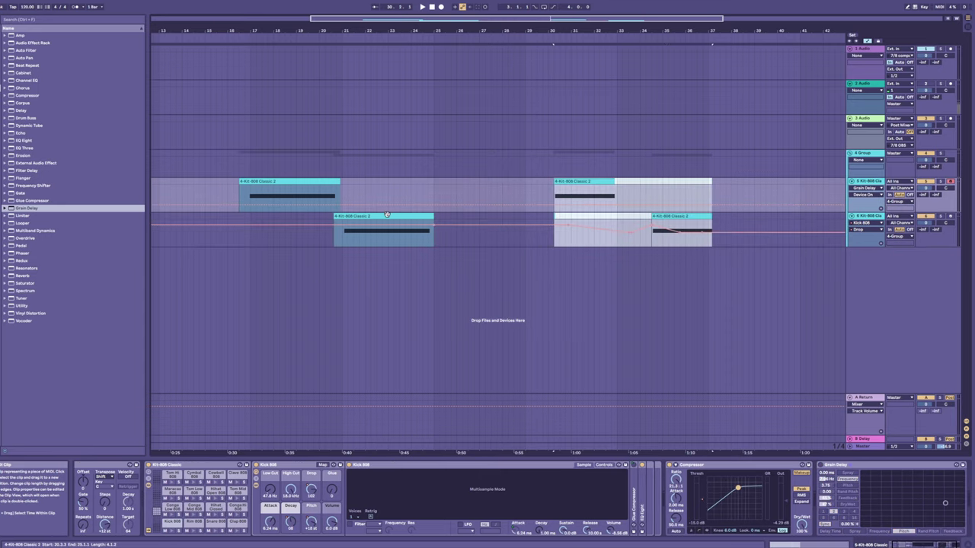
# - Place the duplicate track's first clip at bar 21.1.1 with a spare copy after it, and audition the roll
pyautogui.click(386, 214)
pyautogui.press('space')
pyautogui.moveTo(386, 215)
pyautogui.mouseDown()
pyautogui.moveTo(509, 215)
pyautogui.moveTo(380, 222)
pyautogui.moveTo(402, 220)
pyautogui.mouseUp()
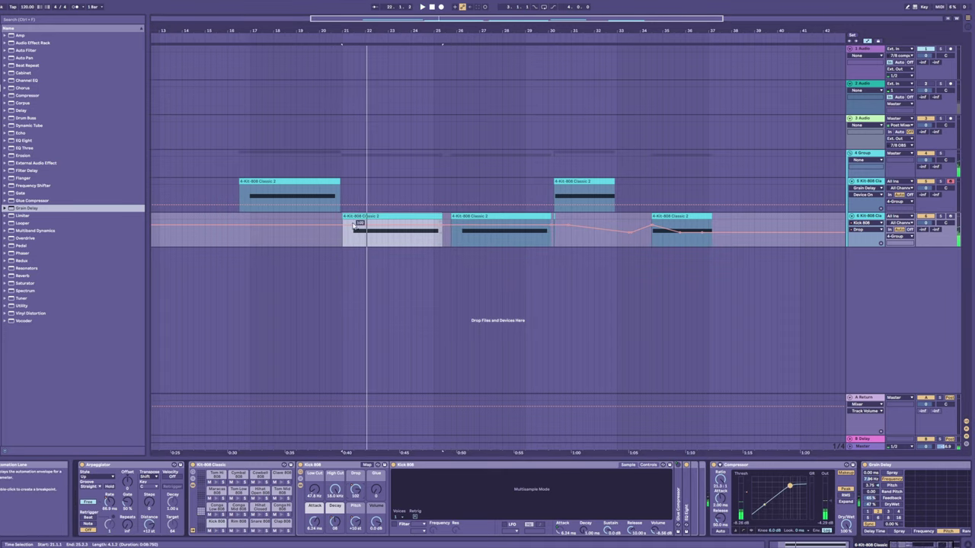
pyautogui.press('space')
# - Lower the Drop automation at the first note of the bar 21 clip and shape its rise with a mid-clip breakpoint while replaying
pyautogui.moveTo(353, 226); pyautogui.dragTo(354, 240)
pyautogui.press('space')
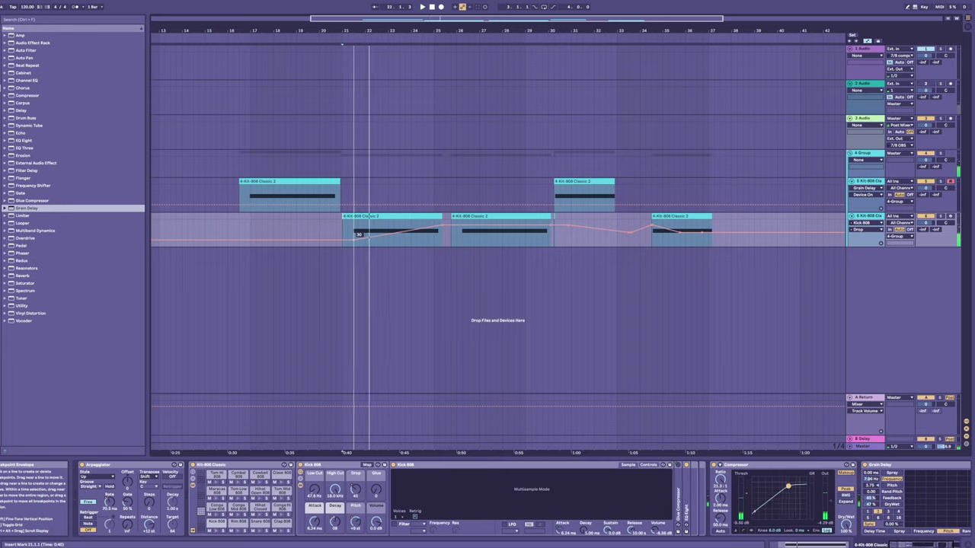
pyautogui.press('space')
pyautogui.moveTo(353, 240); pyautogui.dragTo(393, 233)
pyautogui.press('space')
pyautogui.press('space')
pyautogui.press('space')
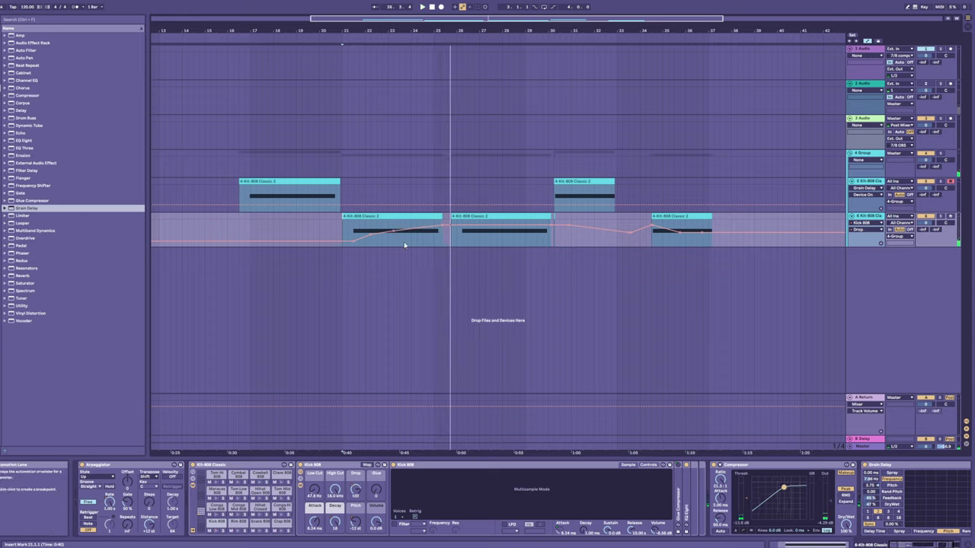
# - Duplicate the bar 21 clip with its time and automation, and add a Drop breakpoint early in the first clip's rise
pyautogui.click(428, 216)
pyautogui.hotkey('ctrl', 'shift', 'd')
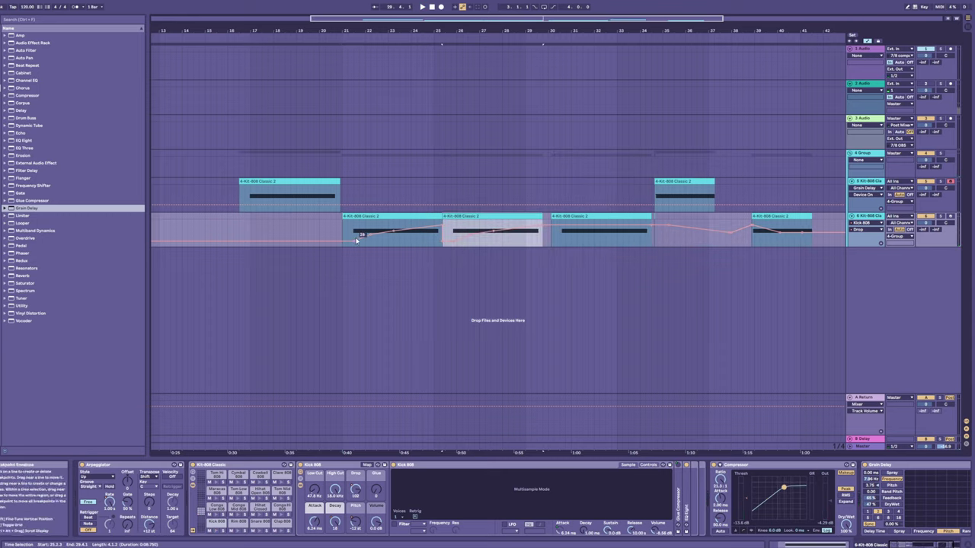
pyautogui.click(356, 230)
pyautogui.press('space')
# - Split the bar 21 clip shortly before bar 24 and delete its tail
pyautogui.click(411, 242)
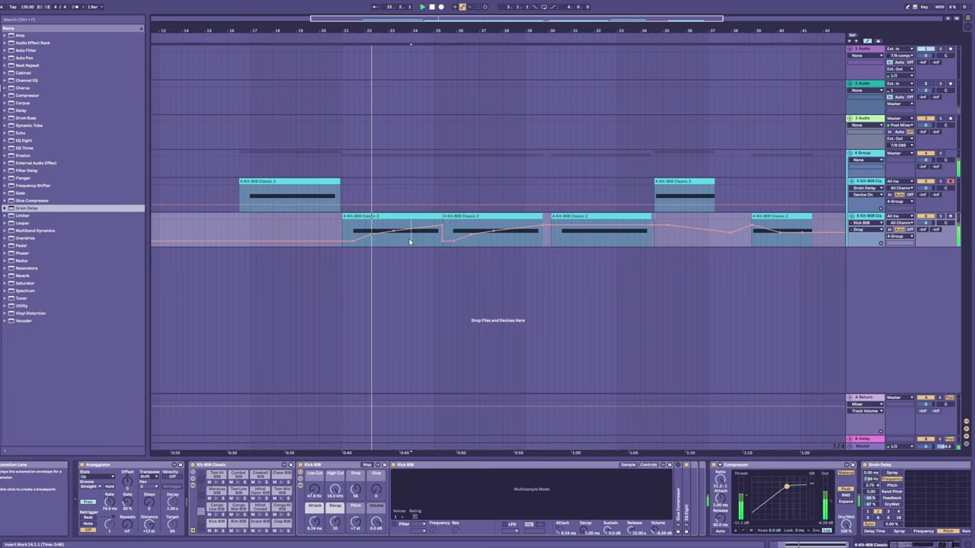
pyautogui.hotkey('ctrl', 'e')
pyautogui.click(419, 216)
pyautogui.press('Delete')
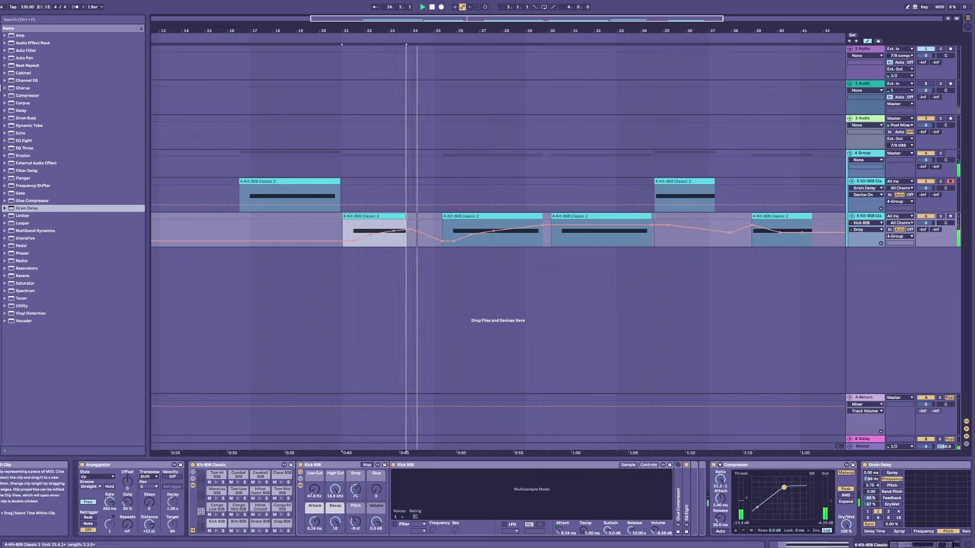
# - Add a high Drop breakpoint just before the bar 21 clip's low point for a sharp fall, and replay the variations
pyautogui.press('space')
pyautogui.click(352, 229)
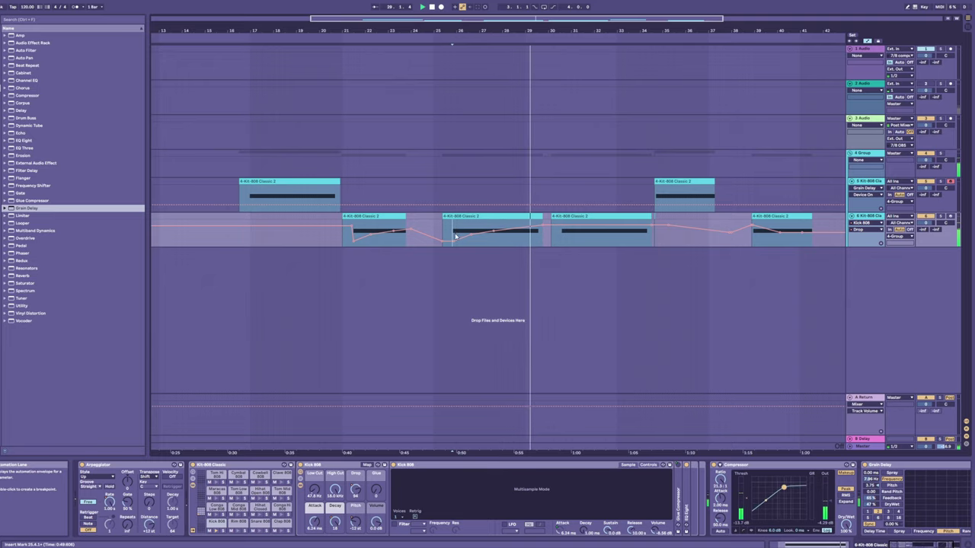
pyautogui.moveTo(550, 32); pyautogui.dragTo(478, 32)
pyautogui.press('space')
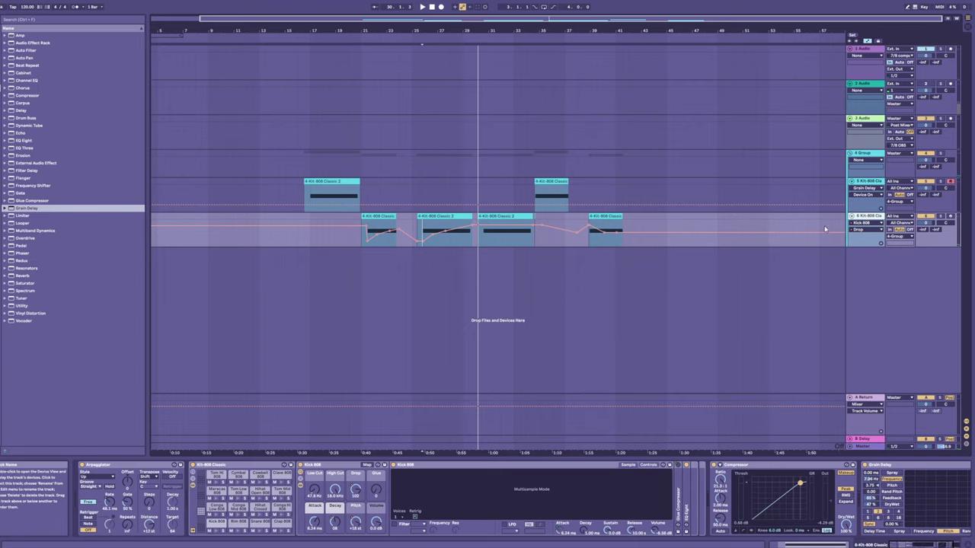
# - Audition the opening of the original roll from about bar 16.4
pyautogui.click(308, 201)
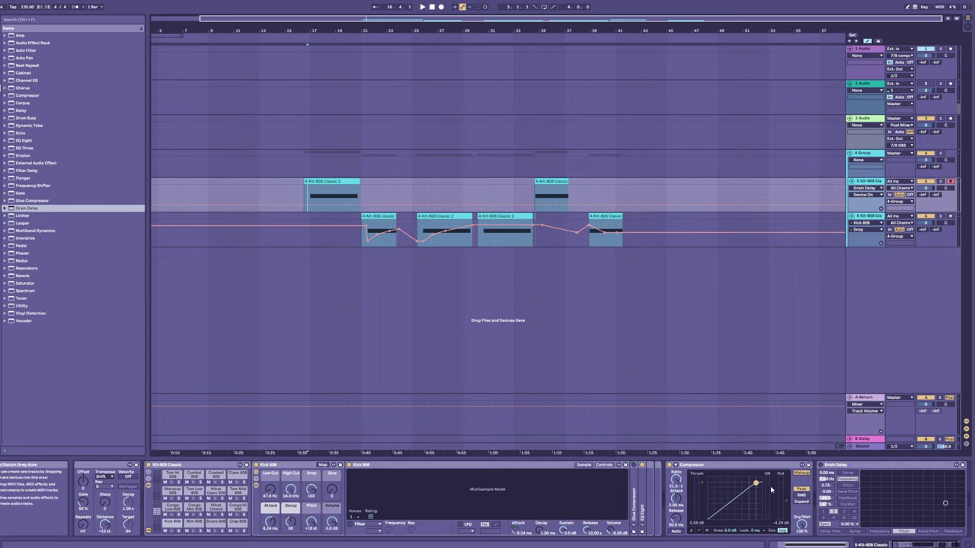
pyautogui.press('space')
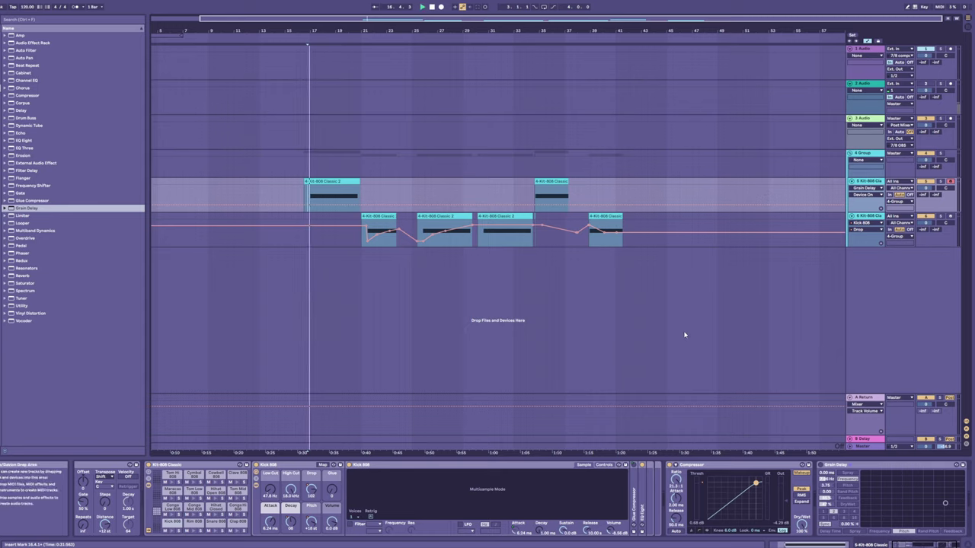
pyautogui.click(365, 243)
pyautogui.click(310, 200)
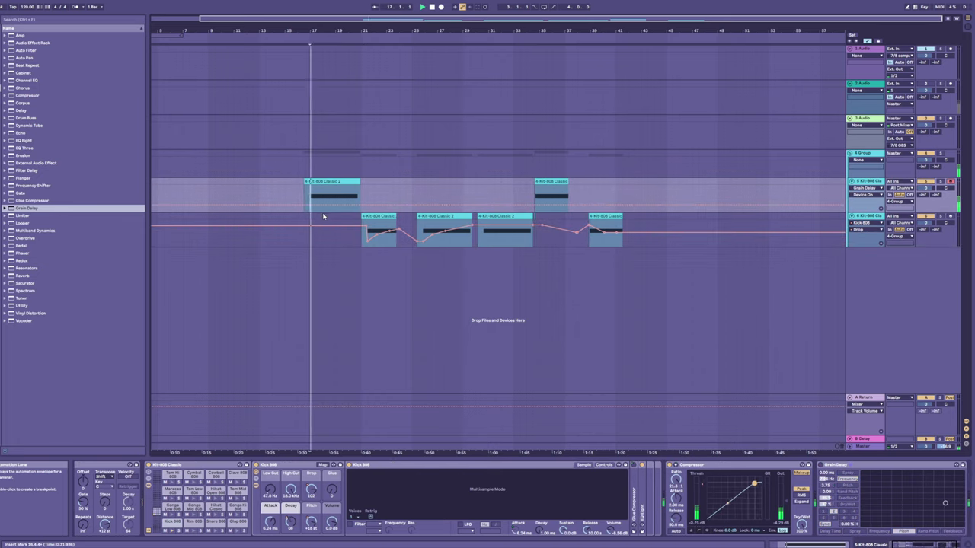
pyautogui.press('space')
pyautogui.moveTo(313, 28); pyautogui.dragTo(315, 27)
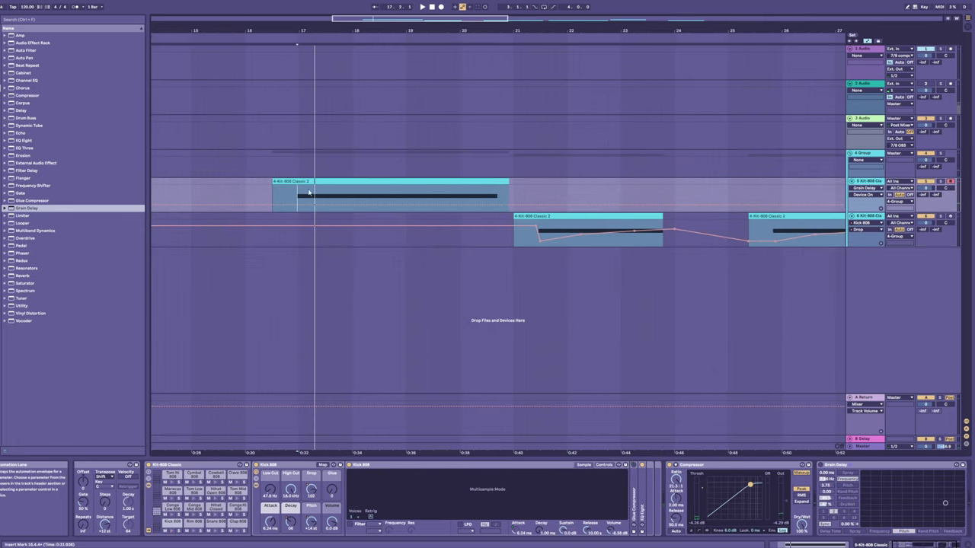
pyautogui.moveTo(298, 198); pyautogui.dragTo(312, 200)
pyautogui.moveTo(389, 31); pyautogui.dragTo(364, 19)
pyautogui.click(868, 185)
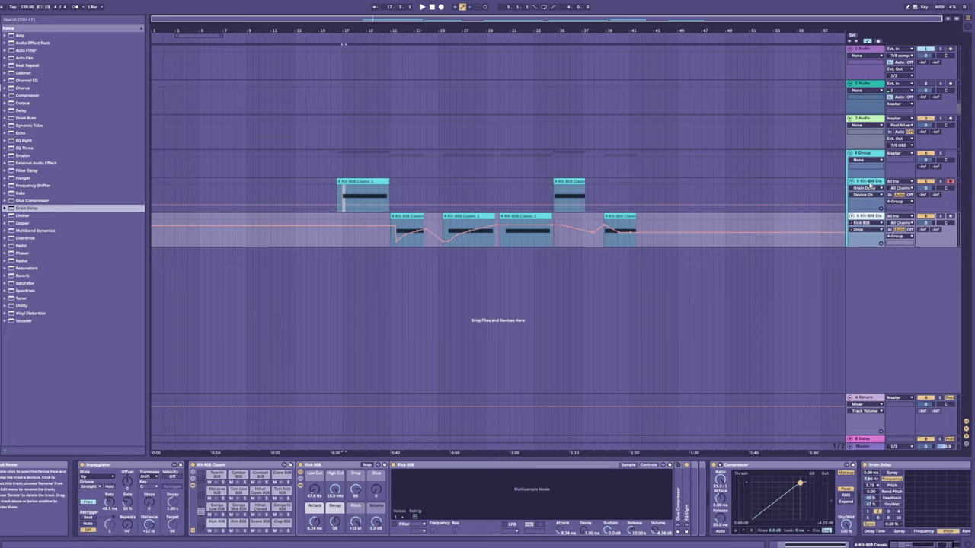
pyautogui.hotkey('ctrl', 'shift', 't')
pyautogui.click(661, 262)
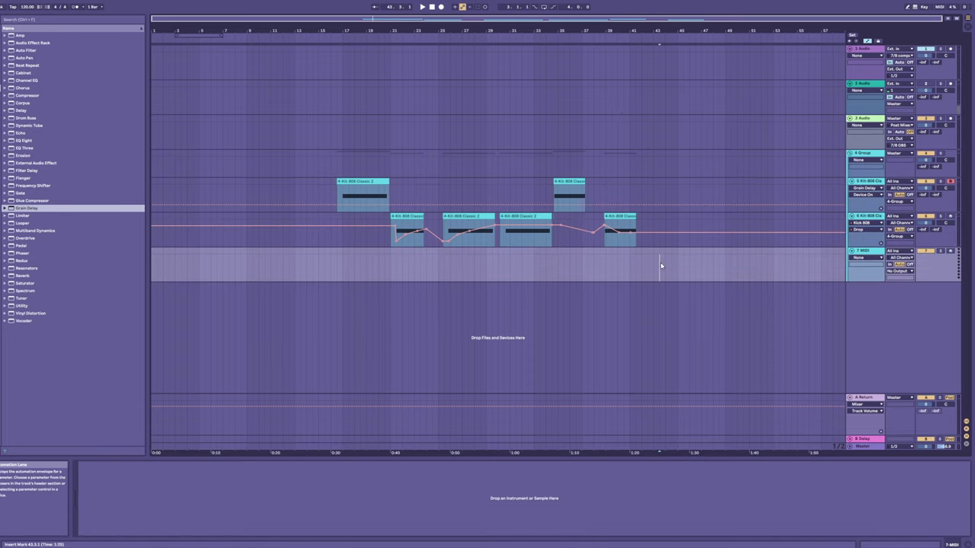
pyautogui.click(660, 266)
pyautogui.press('a')
pyautogui.click(346, 200)
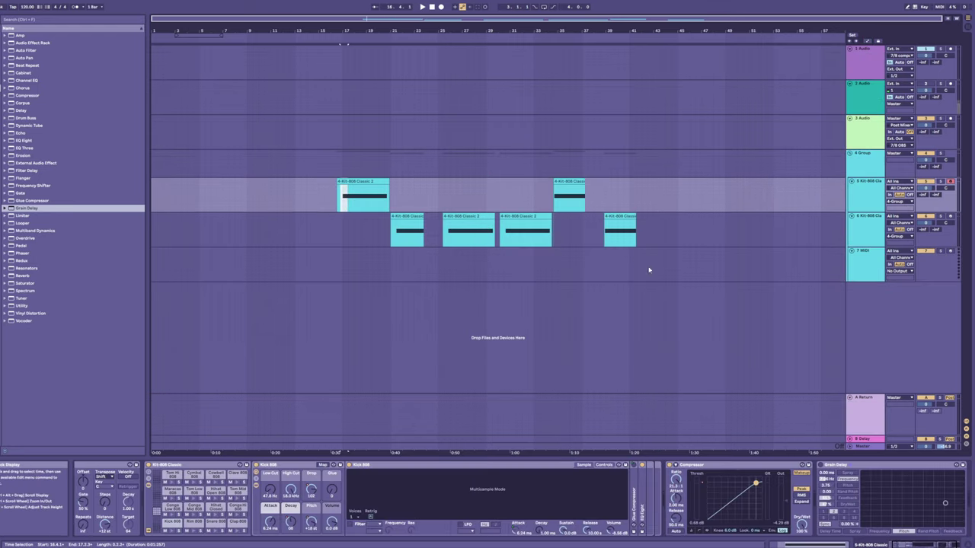
pyautogui.click(660, 265)
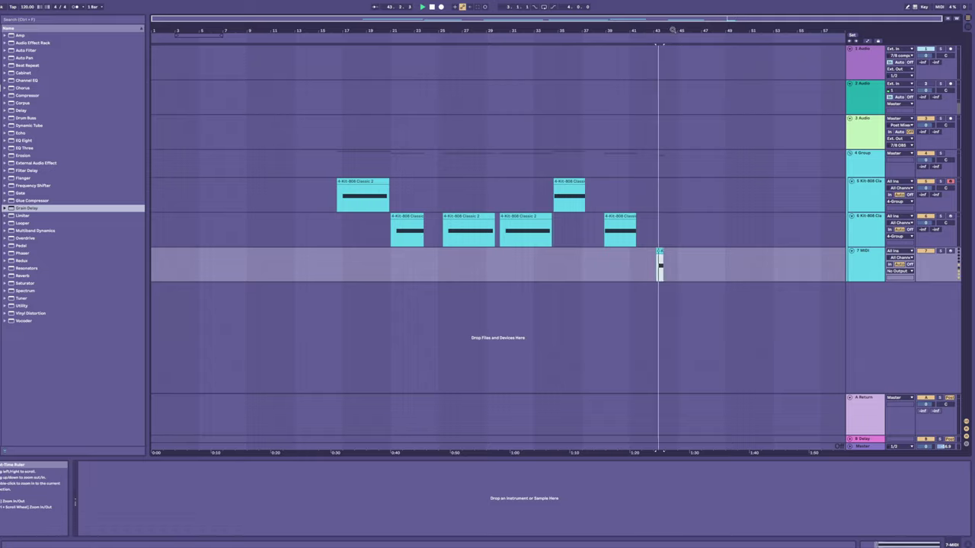
pyautogui.moveTo(646, 34); pyautogui.dragTo(681, 207)
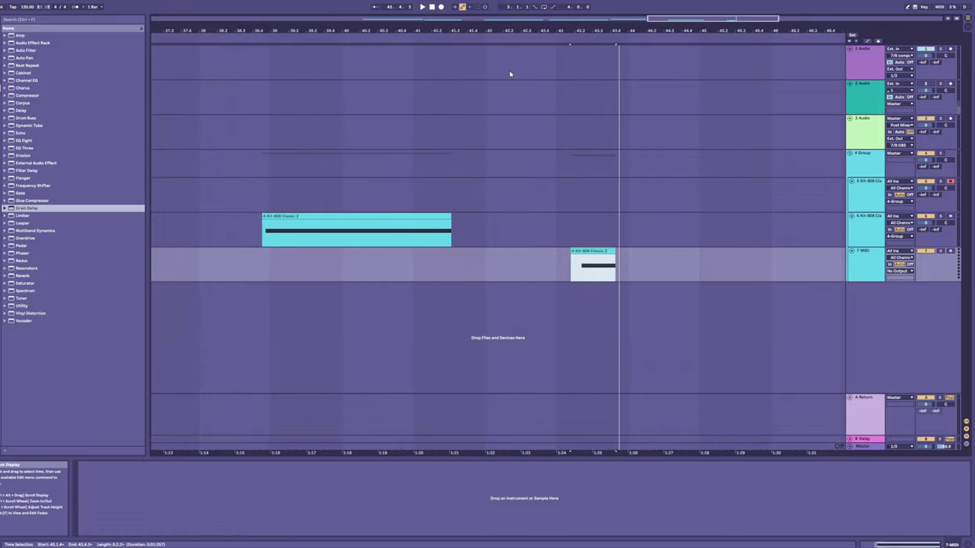
pyautogui.moveTo(583, 33); pyautogui.dragTo(587, 51)
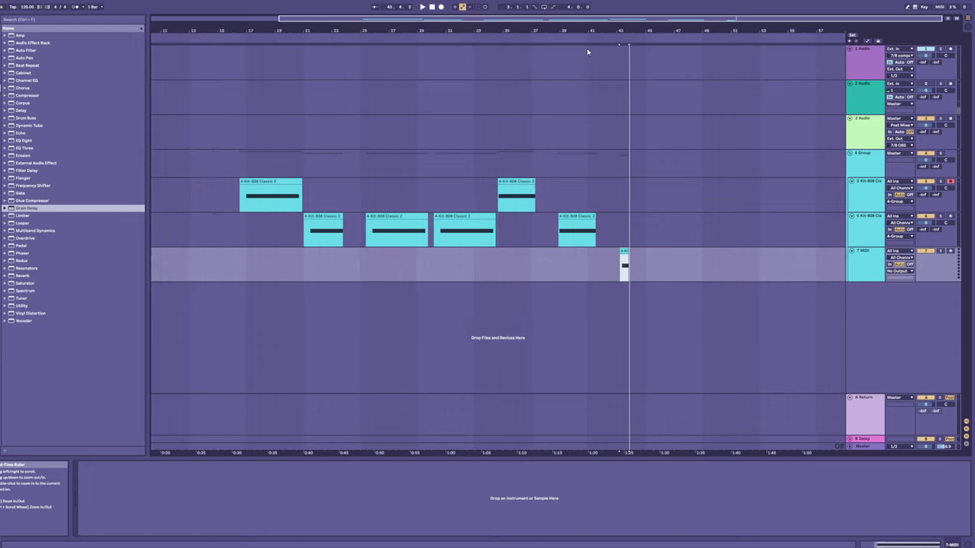
pyautogui.click(865, 263)
pyautogui.press('Delete')
# - Copy the original roll's opening slice onto a third 808 track and build a stutter from duplicated pieces just after bar 43
pyautogui.moveTo(253, 206)
pyautogui.mouseDown()
pyautogui.moveTo(409, 259)
pyautogui.moveTo(609, 263)
pyautogui.mouseUp()
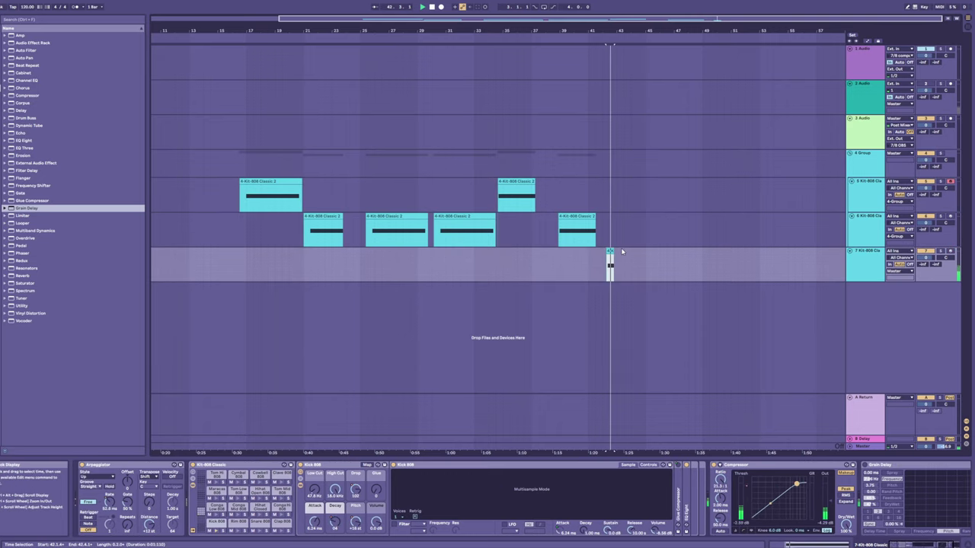
pyautogui.moveTo(623, 31); pyautogui.dragTo(553, 137)
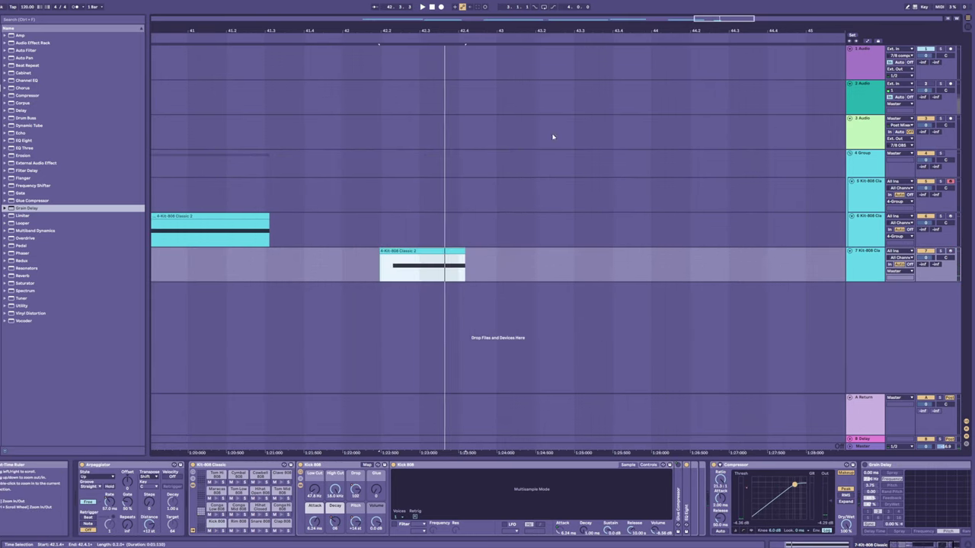
pyautogui.moveTo(447, 262)
pyautogui.mouseDown()
pyautogui.moveTo(602, 263)
pyautogui.moveTo(541, 275)
pyautogui.mouseUp()
pyautogui.hotkey('ctrl', 'd')
pyautogui.click(525, 274)
pyautogui.press('space')
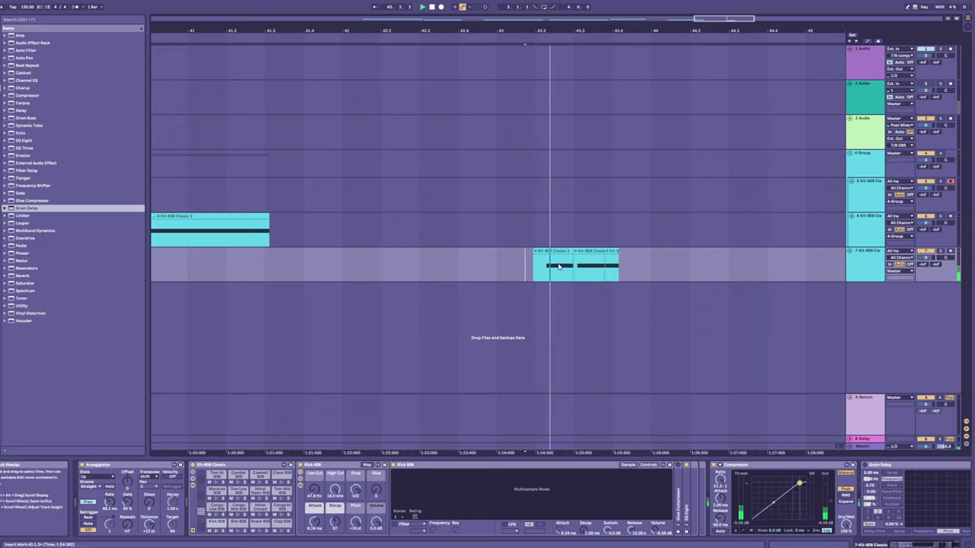
# - Extend the stutter's last piece to about bar 43.4.3 and replay it from the start
pyautogui.moveTo(603, 252); pyautogui.dragTo(644, 257)
pyautogui.click(534, 271)
pyautogui.press('space')
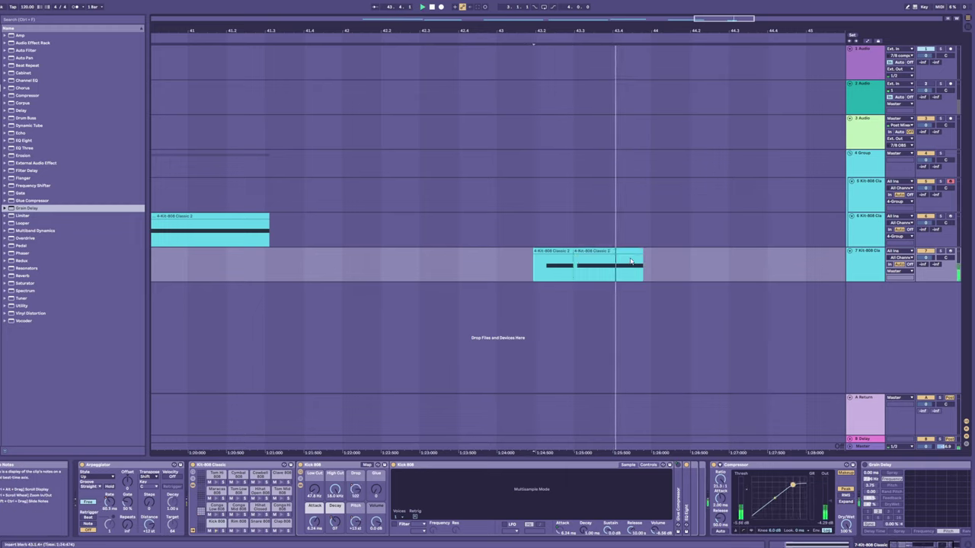
pyautogui.press('space')
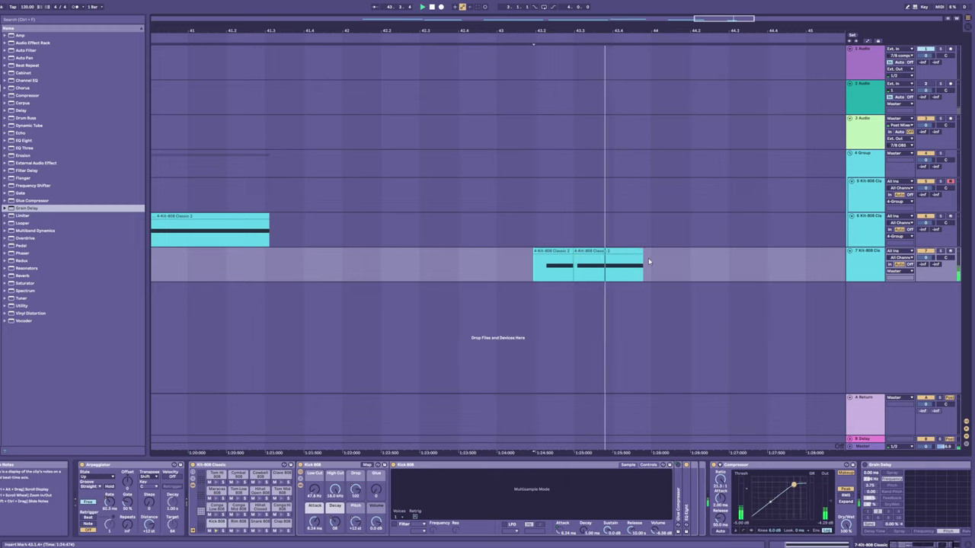
# - Extend the stutter's last piece on the third 808 track to about bar 44.1.3
pyautogui.press('space')
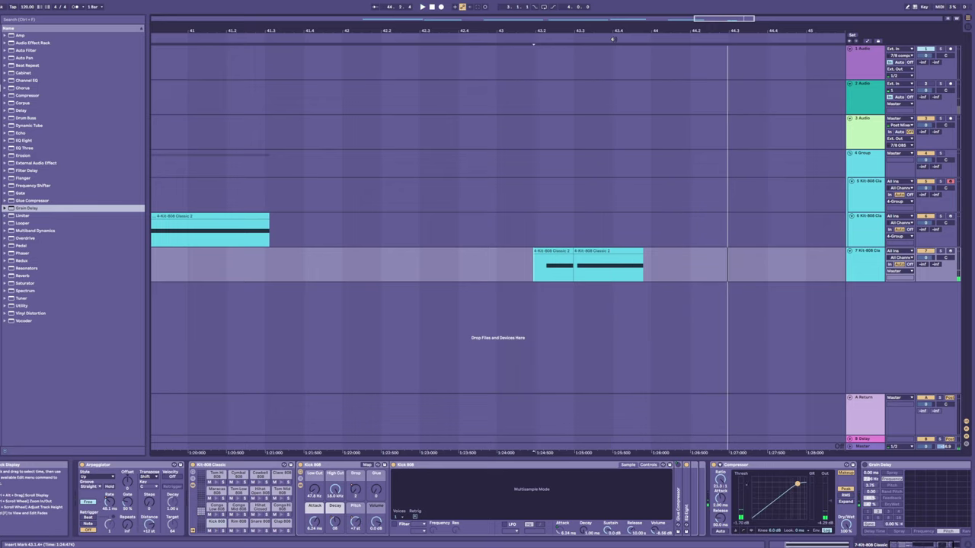
pyautogui.moveTo(614, 35); pyautogui.dragTo(614, 15)
pyautogui.moveTo(629, 252); pyautogui.dragTo(616, 251)
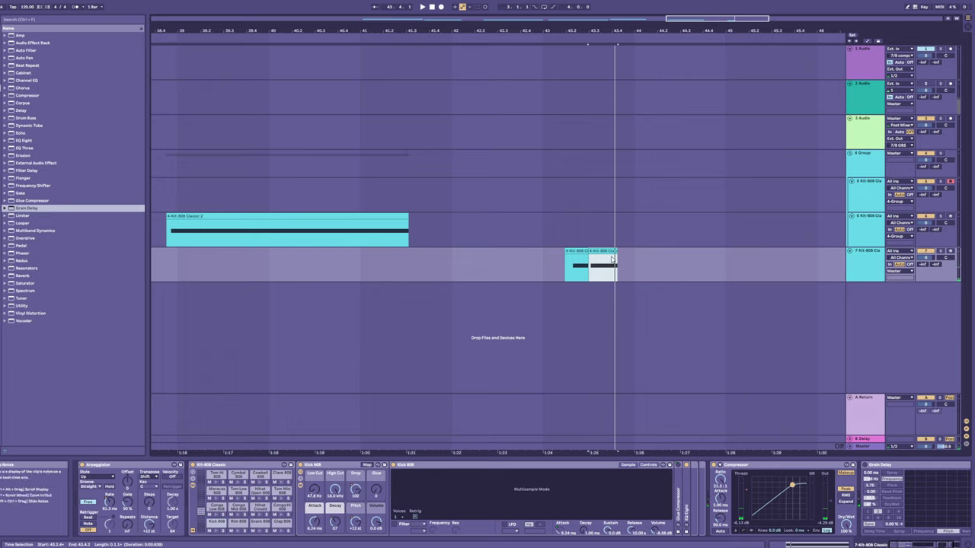
pyautogui.moveTo(619, 251); pyautogui.dragTo(645, 251)
# - Raise the Kick 808 Pitch automation at the end of the stutter to about +24 st and replay it
pyautogui.click(356, 528)
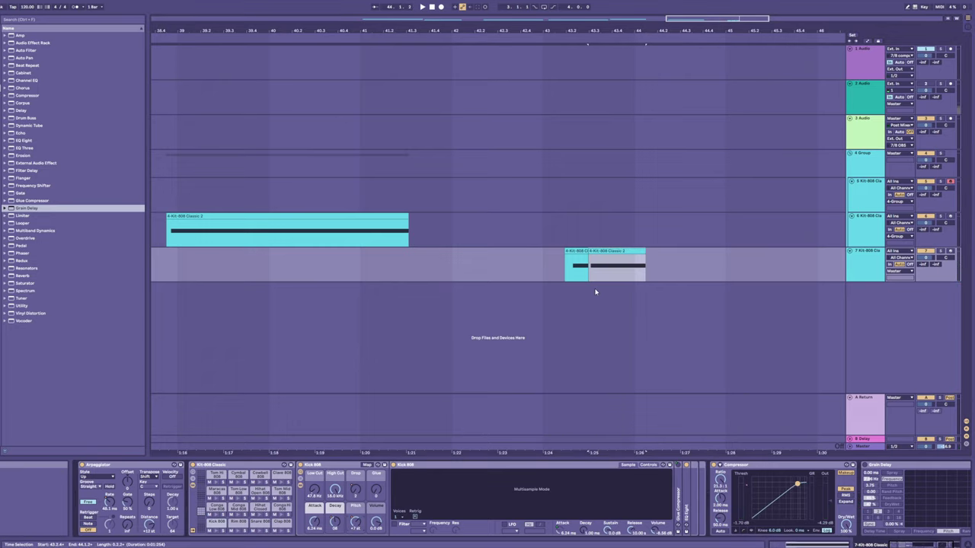
pyautogui.press('a')
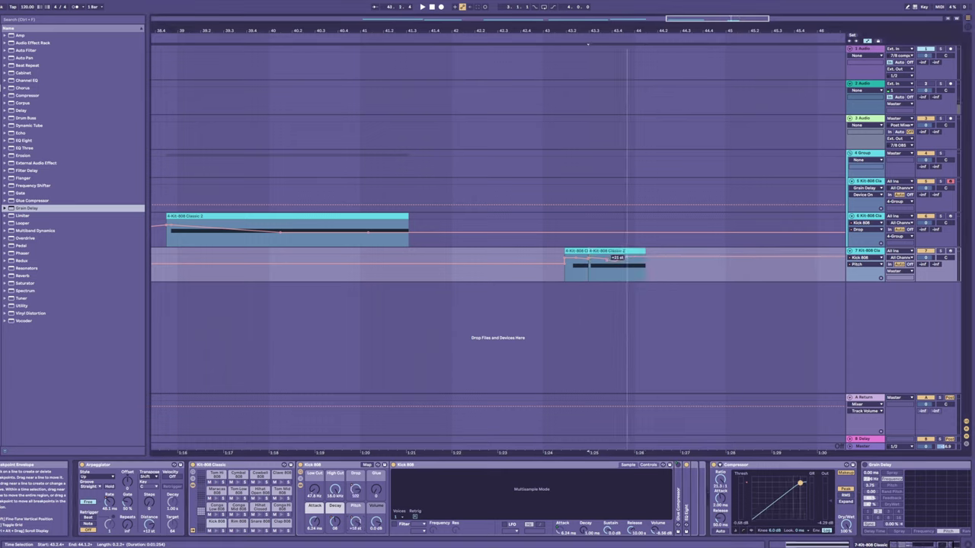
pyautogui.press('space')
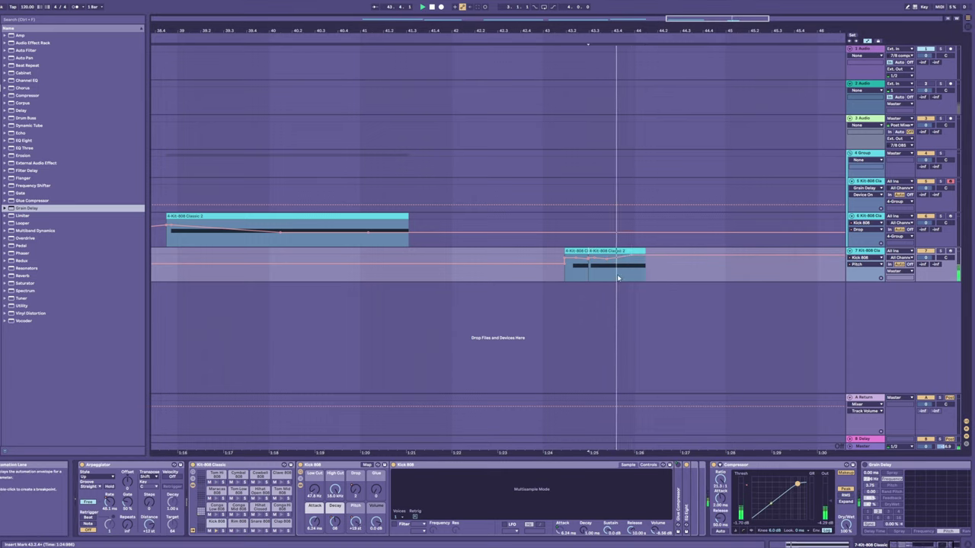
# - Raise the Kick 808 Drop automation near the stutter's end to about 111 and audition the result
pyautogui.click(356, 489)
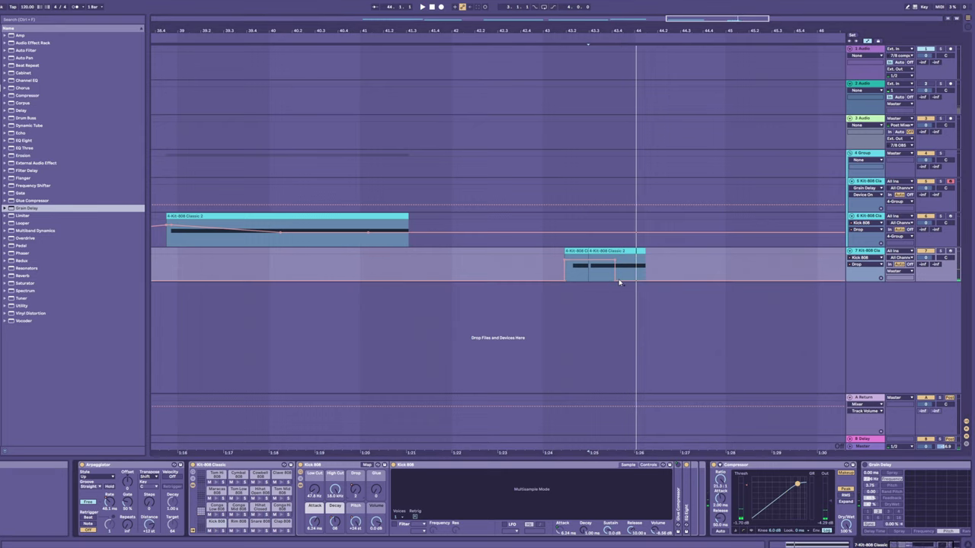
pyautogui.moveTo(619, 282); pyautogui.dragTo(628, 258)
pyautogui.press('space')
pyautogui.press('space')
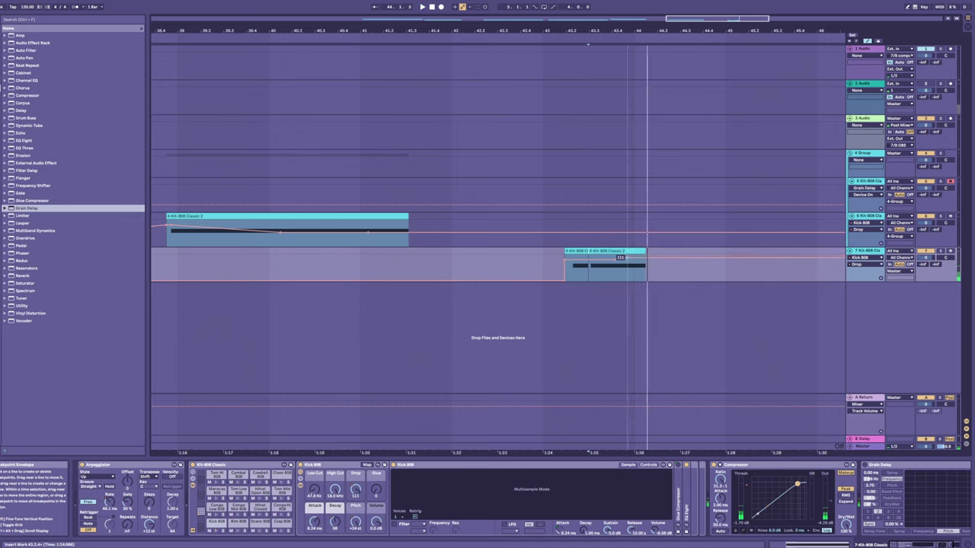
pyautogui.press('space')
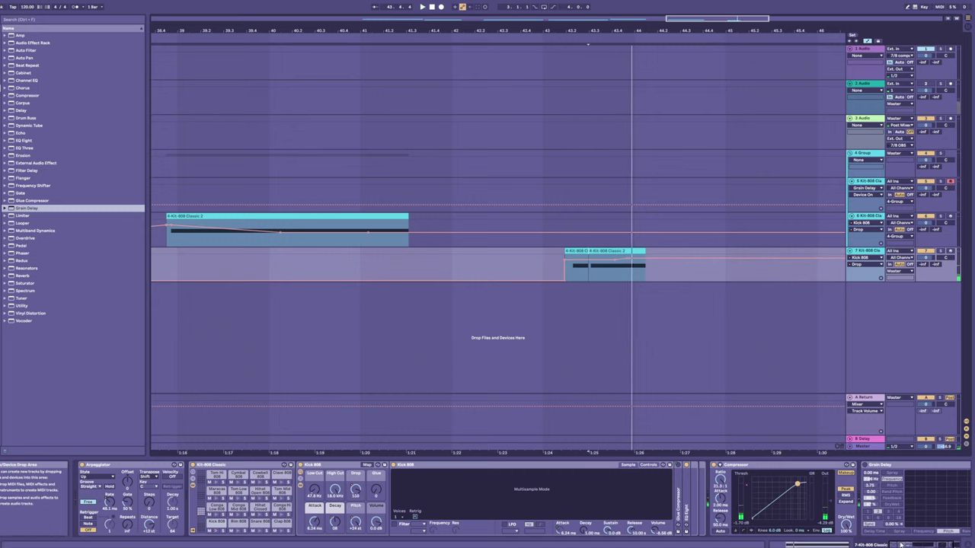
# - Select the Compressor Threshold automation across the stutter, lower the threshold to about -11.2 dB, and replay with automation hidden
pyautogui.moveTo(901, 545); pyautogui.dragTo(916, 542)
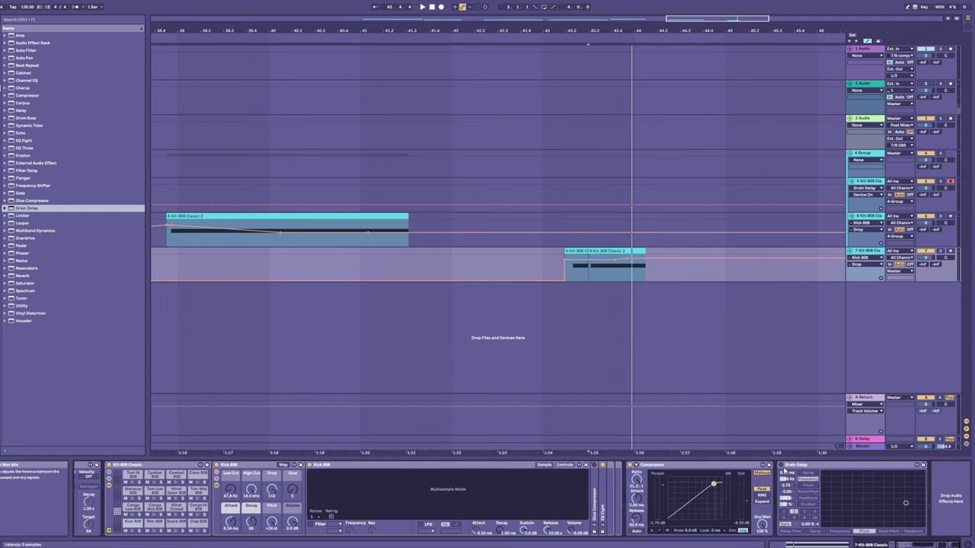
pyautogui.click(662, 487)
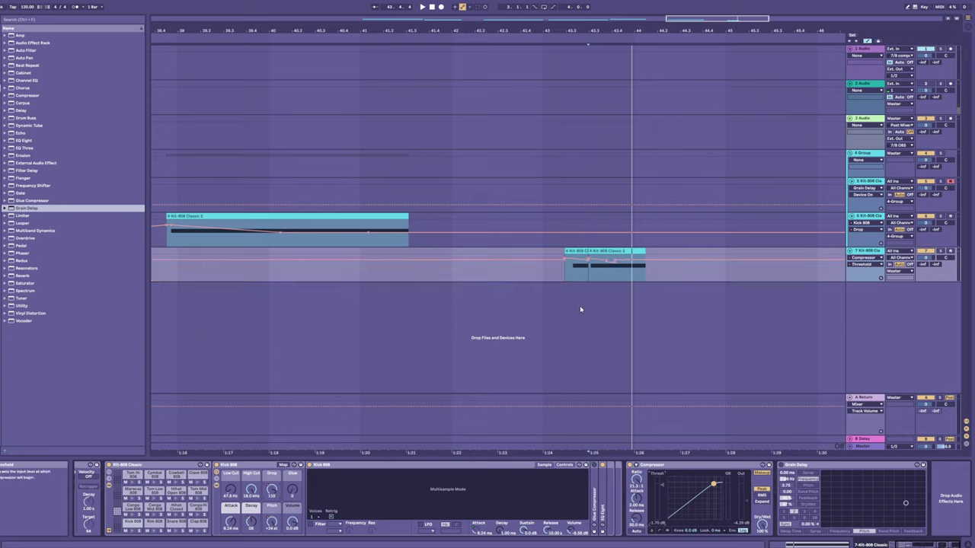
pyautogui.moveTo(558, 272); pyautogui.dragTo(666, 268)
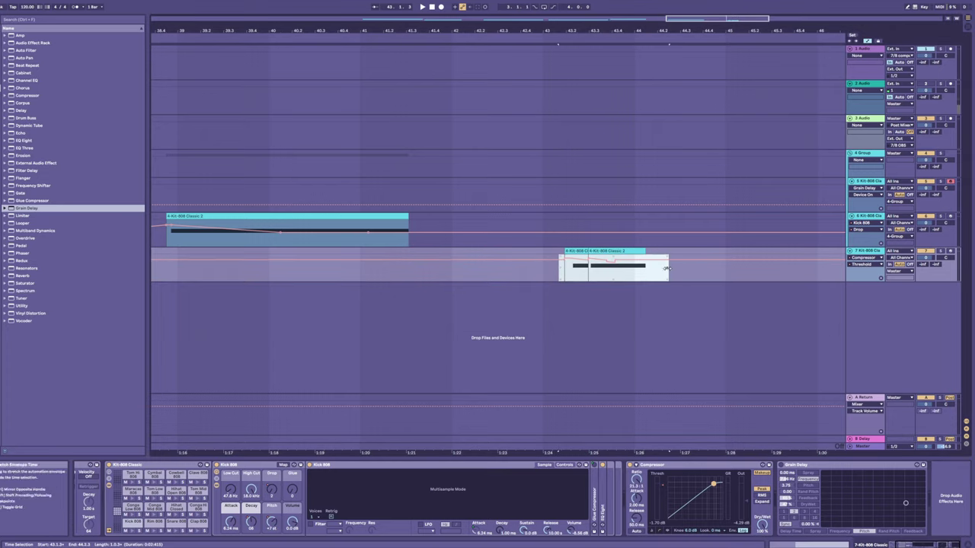
pyautogui.press('a')
pyautogui.press('space')
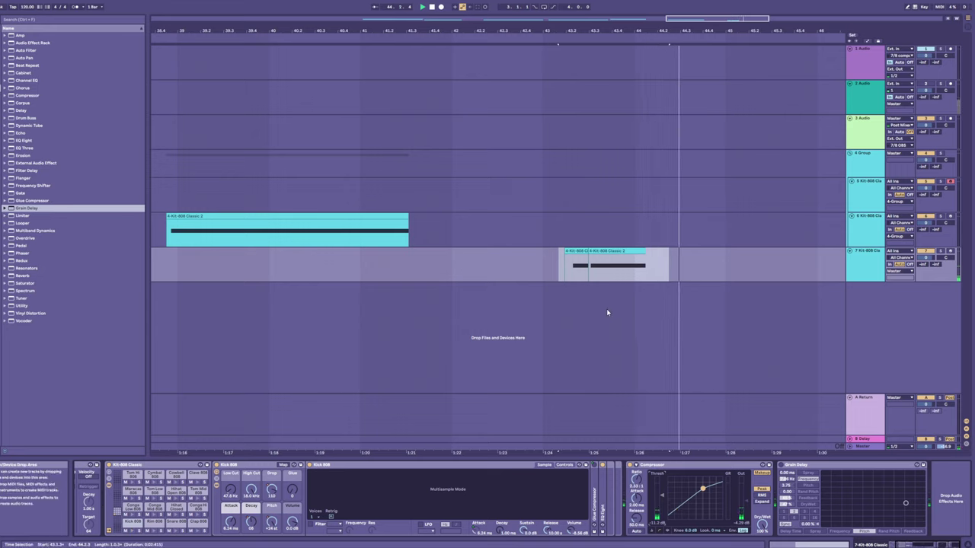
# - Extend the stutter's first piece to about bar 43.3.1 and replay from its start
pyautogui.click(586, 268)
pyautogui.click(582, 252)
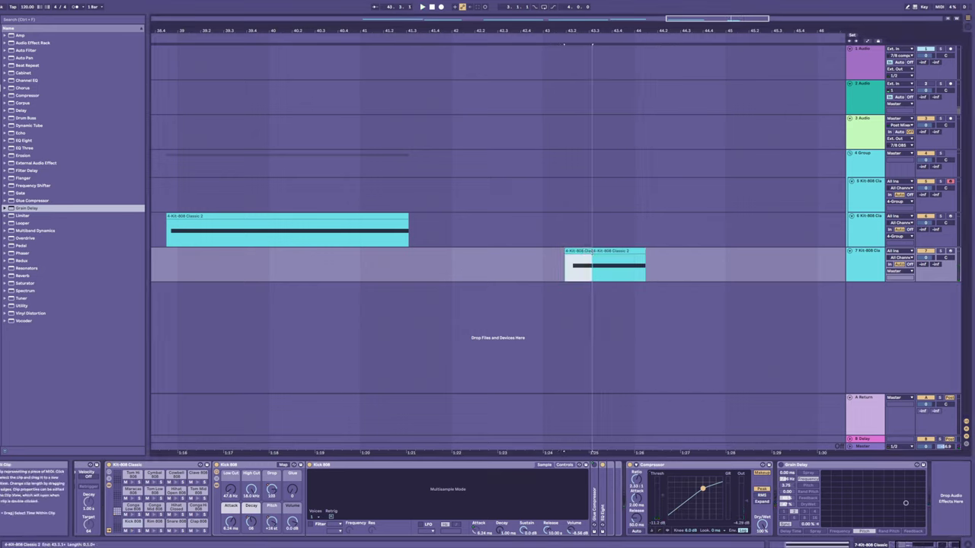
pyautogui.click(572, 272)
pyautogui.press('space')
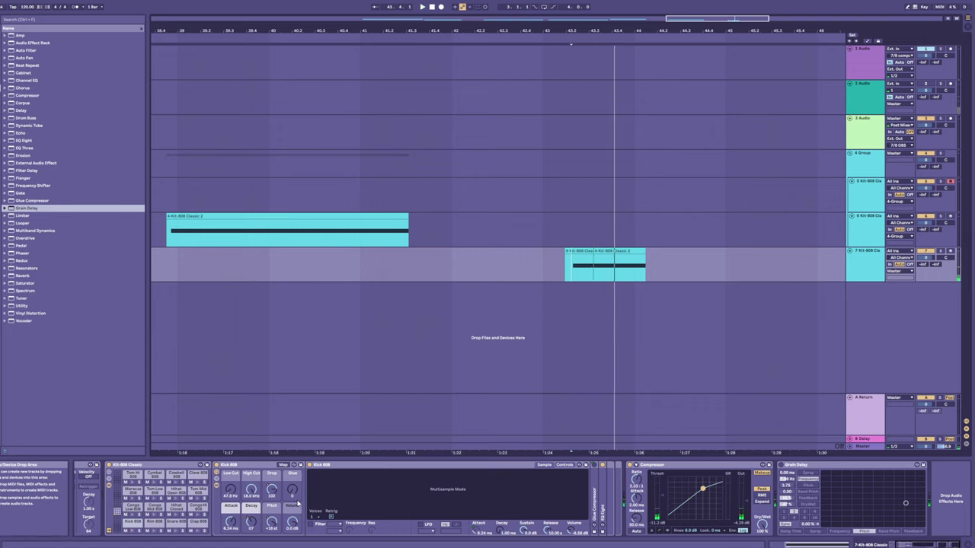
# - Pull the Kick 808 Decay automation down to its minimum where the two stutter pieces meet, and audition it
pyautogui.press('a')
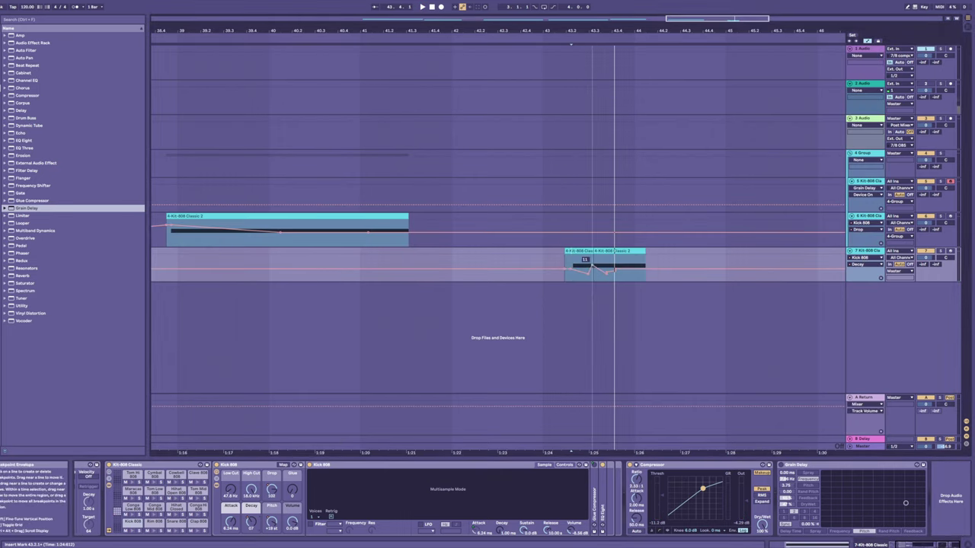
pyautogui.press('space')
pyautogui.moveTo(592, 265); pyautogui.dragTo(594, 272)
pyautogui.press('space')
pyautogui.press('space')
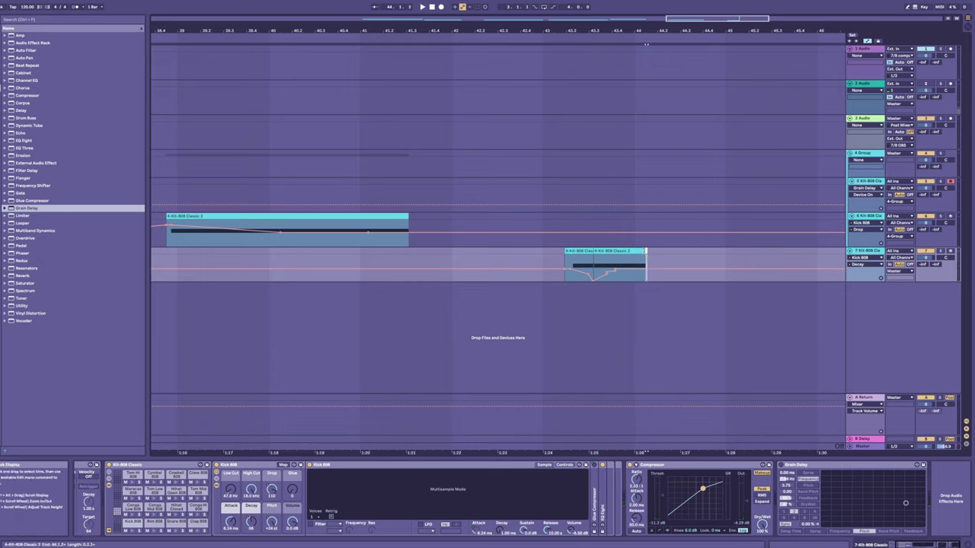
# - Lengthen the stutter's last piece to about bar 44.2.2, raise Decay near its end to about 17, and replay it
pyautogui.click(644, 252)
pyautogui.click(635, 269)
pyautogui.press('space')
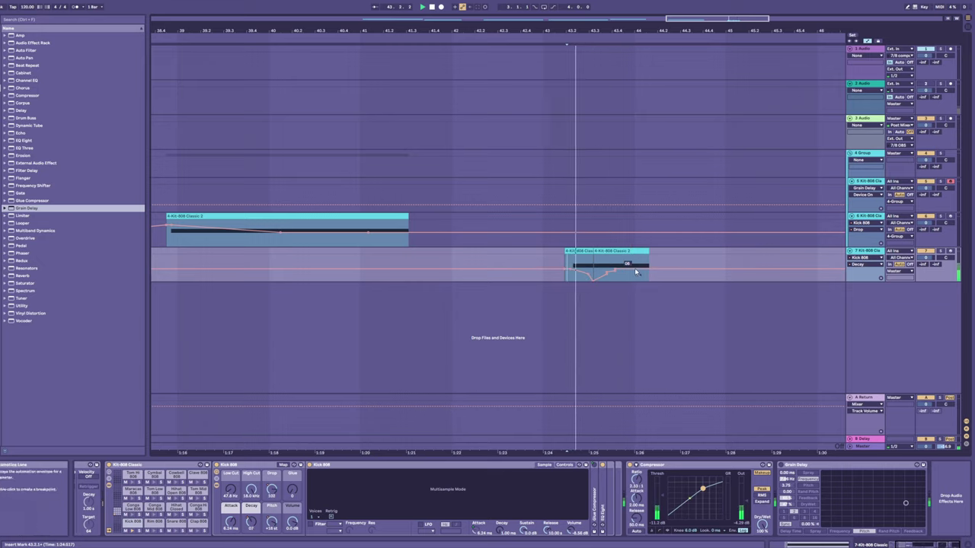
pyautogui.moveTo(646, 270); pyautogui.dragTo(668, 251)
pyautogui.press('space')
pyautogui.press('space')
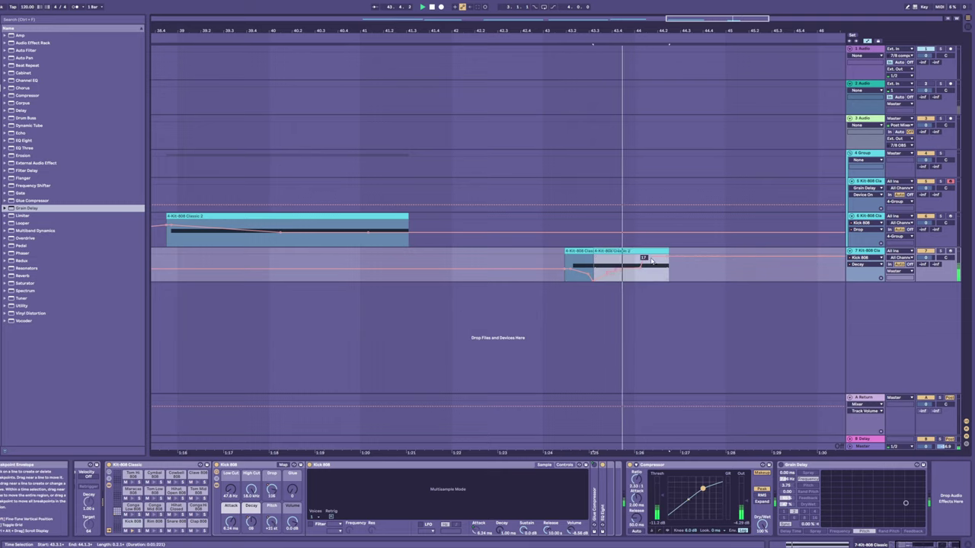
# - Move the stutter's tail slice onto a new 808 track after bar 44.2, and replay the stutter from its start
pyautogui.click(656, 259)
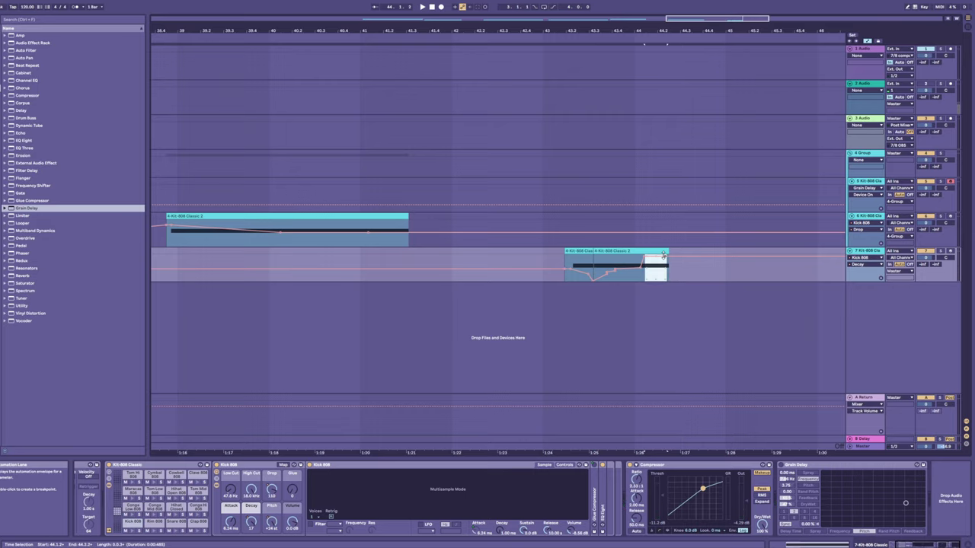
pyautogui.moveTo(662, 255)
pyautogui.mouseDown()
pyautogui.moveTo(681, 300)
pyautogui.moveTo(689, 299)
pyautogui.mouseUp()
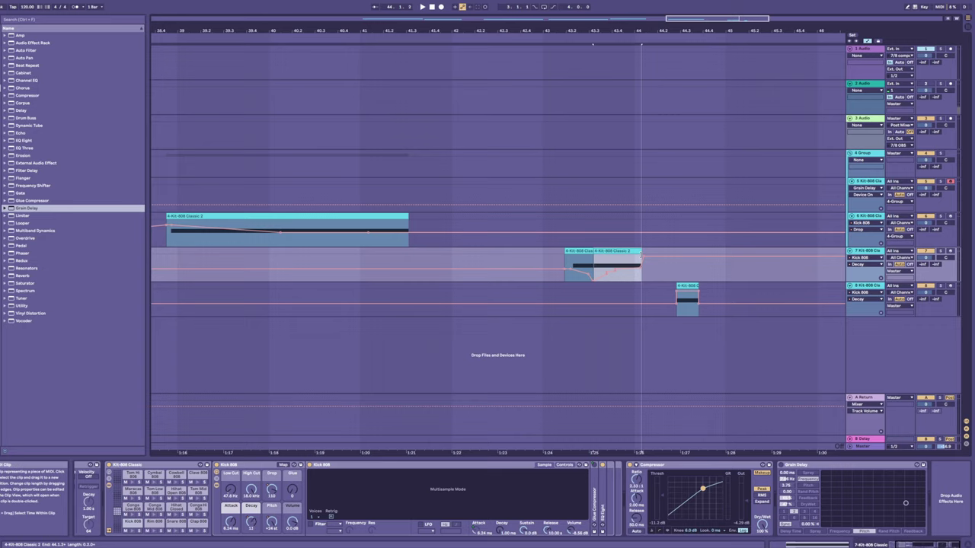
pyautogui.click(575, 265)
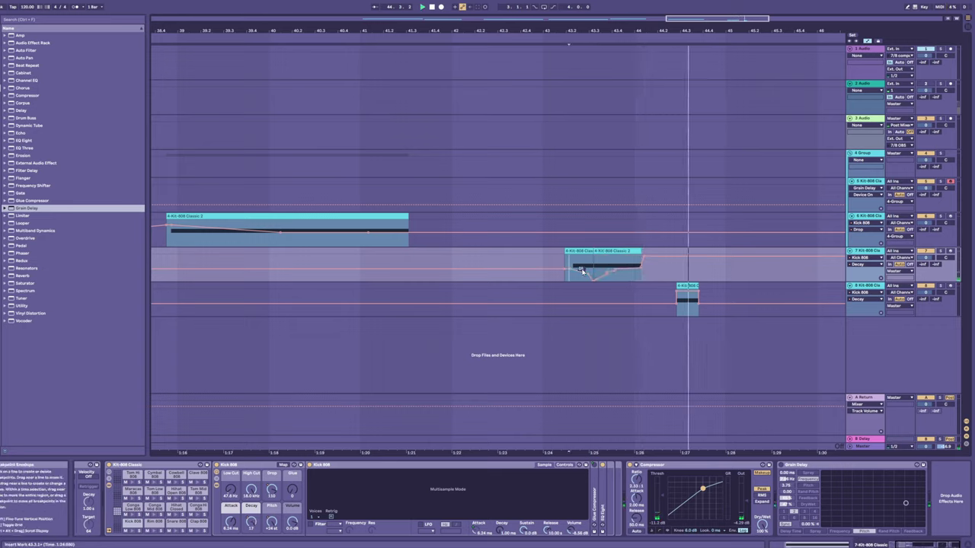
pyautogui.press('space')
# - Extend the isolated slice's start slightly earlier, shift its Kick 808 note's start to about 2.3, and audition it
pyautogui.moveTo(677, 287)
pyautogui.mouseDown()
pyautogui.moveTo(646, 287)
pyautogui.moveTo(679, 292)
pyautogui.mouseUp()
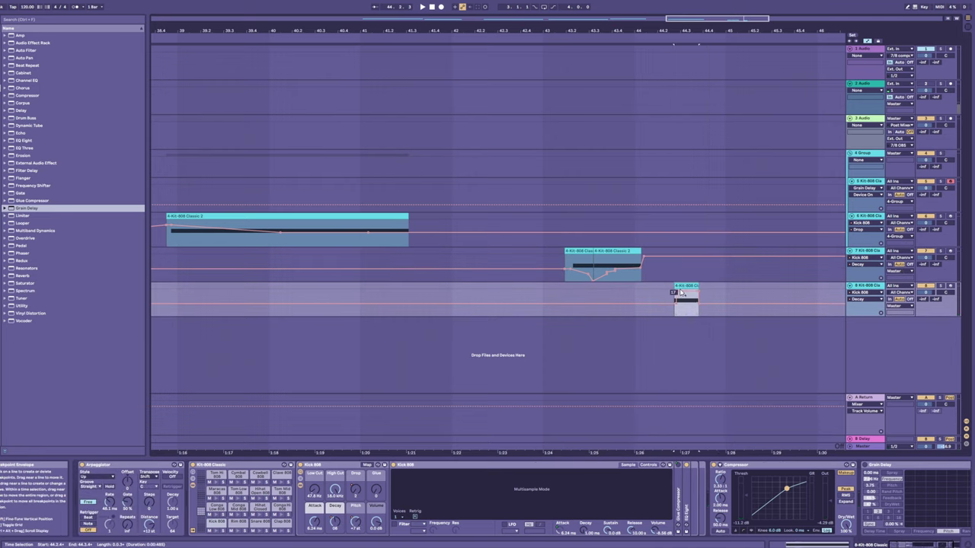
pyautogui.doubleClick(682, 287)
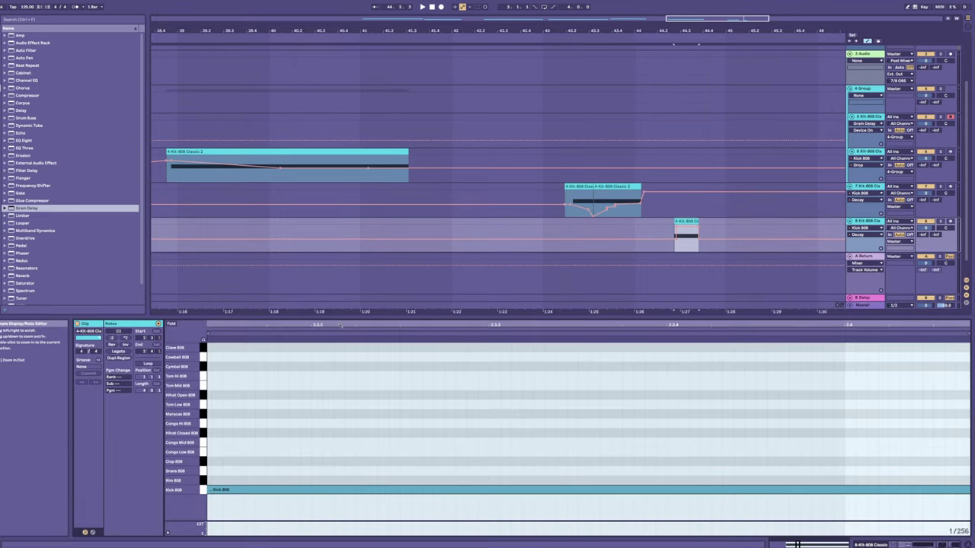
pyautogui.moveTo(341, 326); pyautogui.dragTo(463, 242)
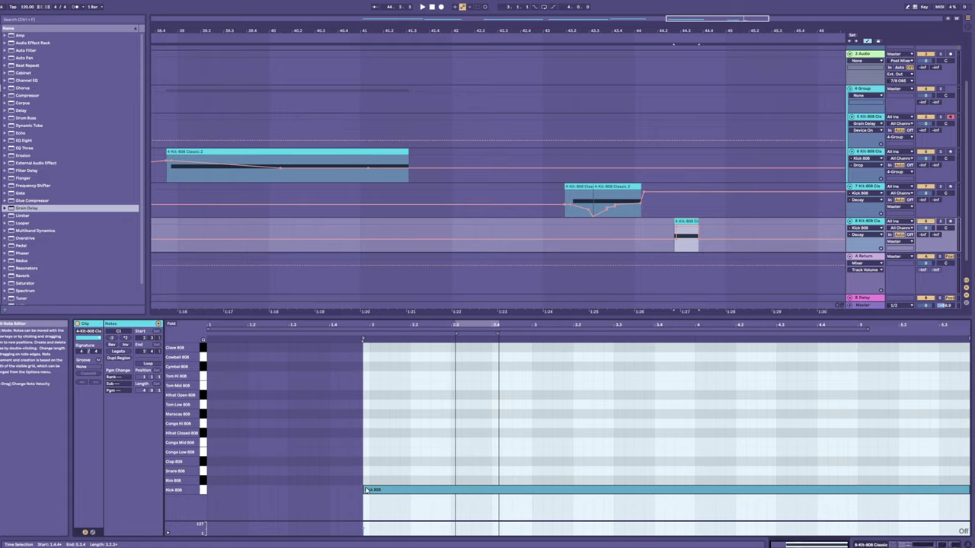
pyautogui.moveTo(366, 490); pyautogui.dragTo(404, 490)
pyautogui.press('space')
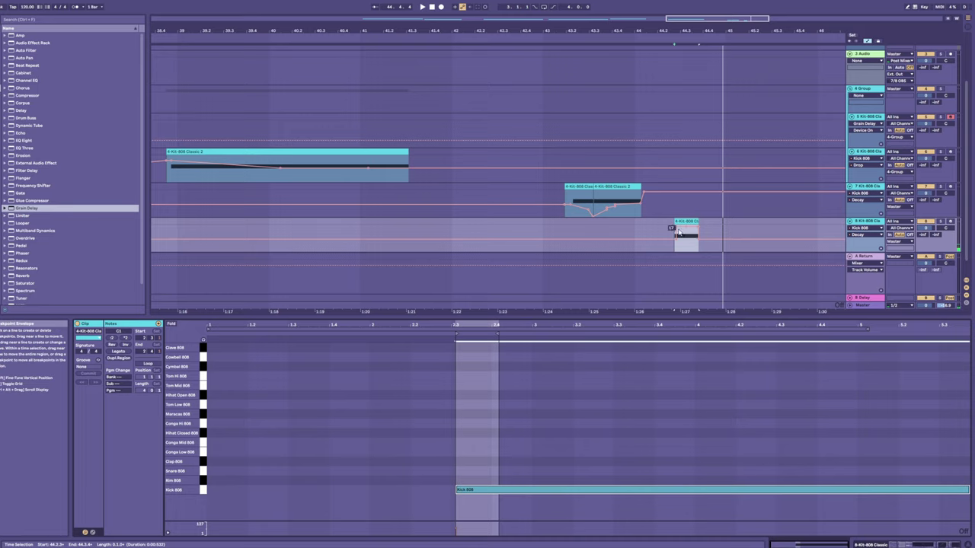
# - Try extending the isolated slice to about bar 44.4.3, audition it, and undo the extension
pyautogui.moveTo(709, 32); pyautogui.dragTo(624, 152)
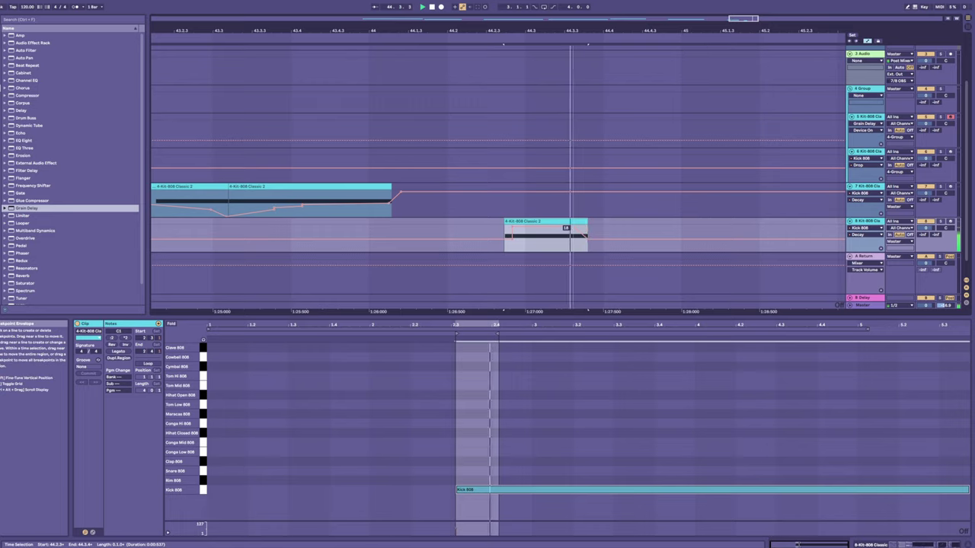
pyautogui.moveTo(574, 230); pyautogui.dragTo(641, 222)
pyautogui.press('space')
pyautogui.press('space')
pyautogui.click(587, 222)
pyautogui.press('space')
pyautogui.press('space')
pyautogui.press('space')
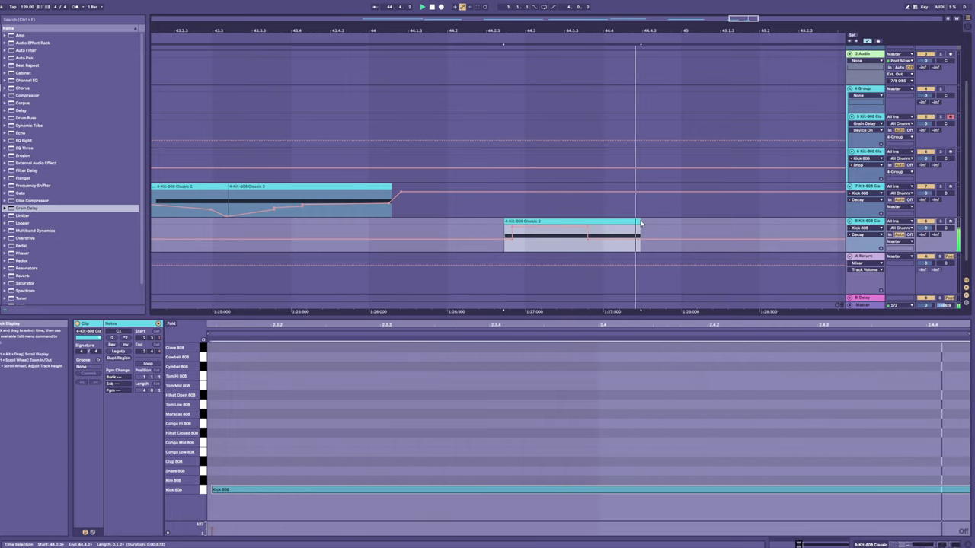
pyautogui.hotkey('ctrl', 'z')
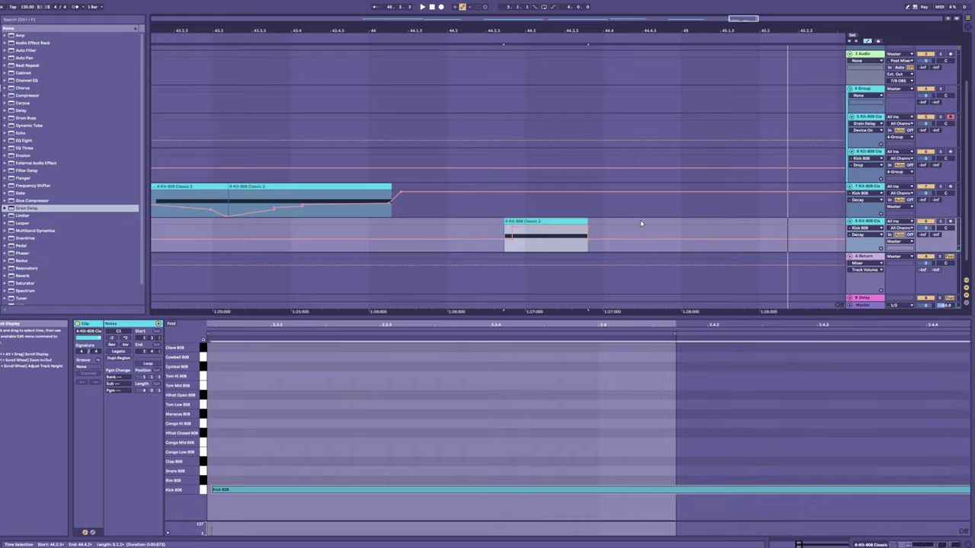
# - Move the Decay and Drop automation rises ahead of the isolated slice's start, with Drop at about 118, and audition it
pyautogui.click(495, 233)
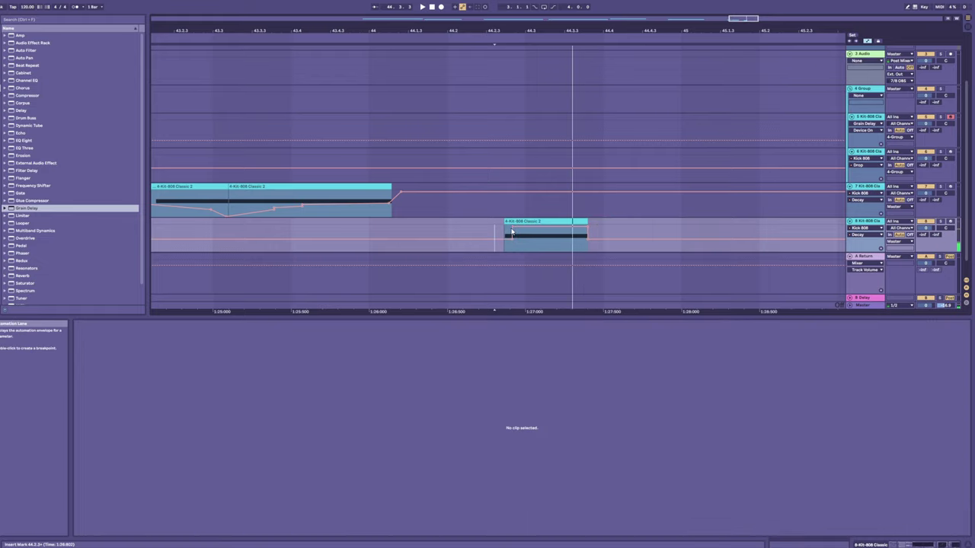
pyautogui.moveTo(506, 237); pyautogui.dragTo(501, 243)
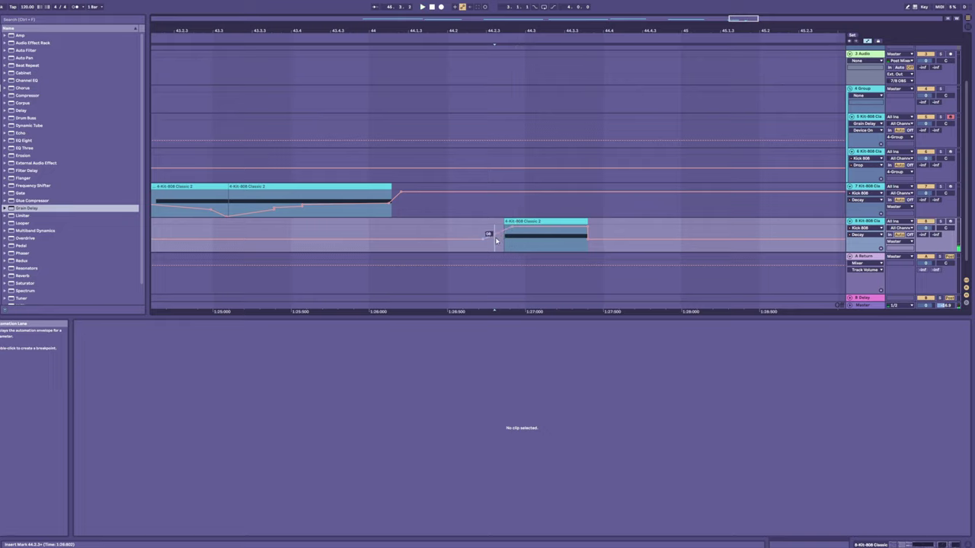
pyautogui.hotkey('shift', 'Tab')
pyautogui.click(355, 494)
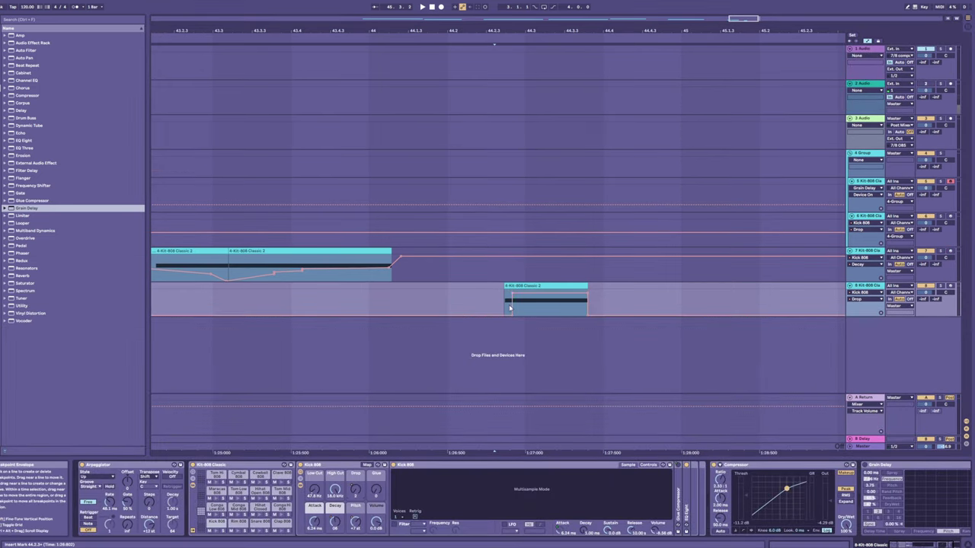
pyautogui.moveTo(512, 315); pyautogui.dragTo(501, 293)
pyautogui.press('space')
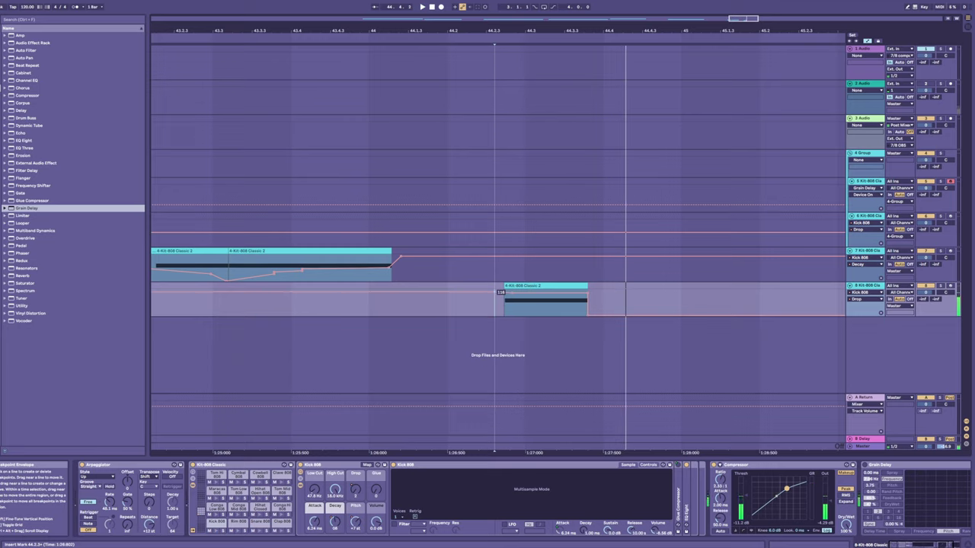
# - Move the Pitch automation rise ahead of the isolated slice's start at about +15 st, and replay it several times
pyautogui.click(357, 518)
pyautogui.press('space')
pyautogui.moveTo(511, 298)
pyautogui.mouseDown()
pyautogui.moveTo(499, 297)
pyautogui.moveTo(499, 312)
pyautogui.moveTo(499, 289)
pyautogui.mouseUp()
pyautogui.press('space')
pyautogui.press('space')
pyautogui.press('space')
pyautogui.press('space')
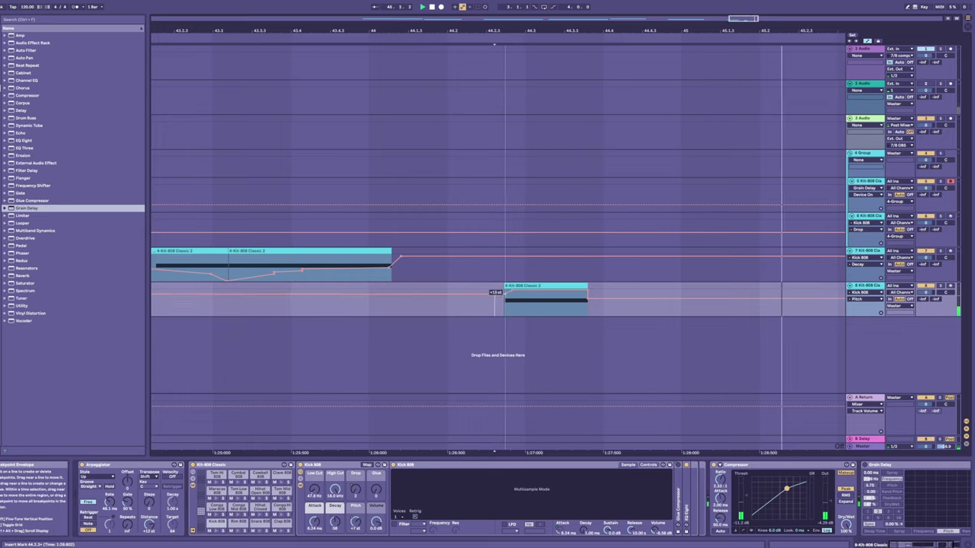
# - Replay the isolated slice and place a copy of it on the same track just before bar 45
pyautogui.click(506, 300)
pyautogui.press('space')
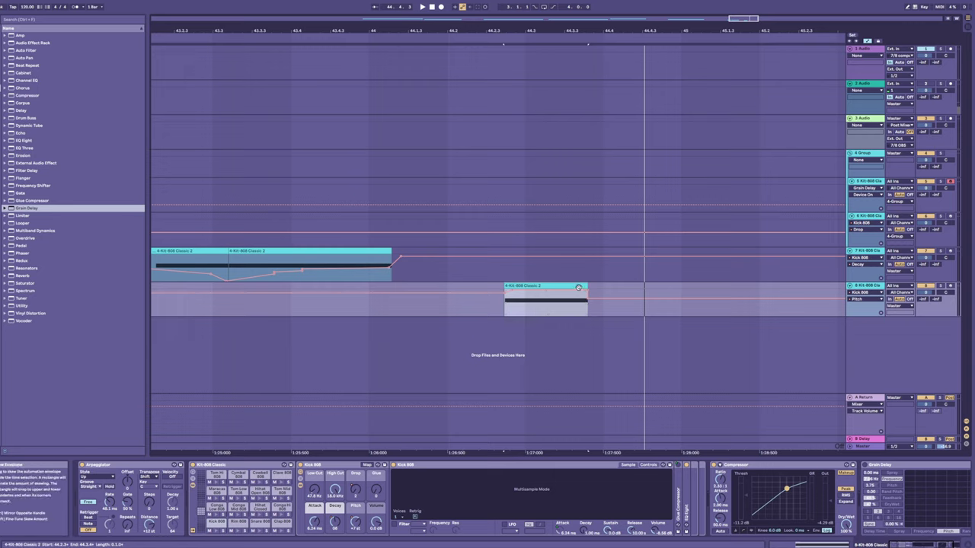
pyautogui.moveTo(561, 287); pyautogui.dragTo(748, 286)
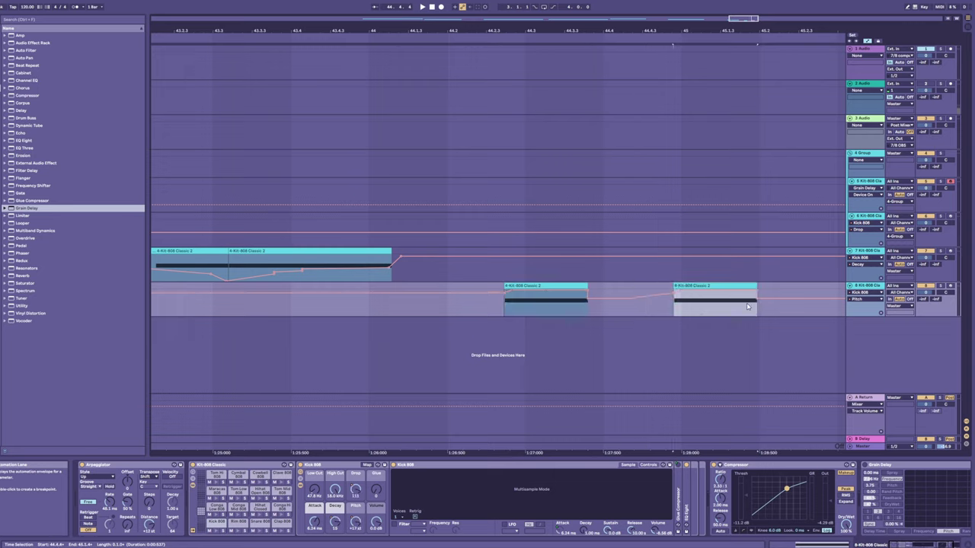
# - Raise the Pitch automation dip between the two isolated slices to about +24 st and audition the slices before and after
pyautogui.click(587, 298)
pyautogui.click(559, 303)
pyautogui.press('space')
pyautogui.click(496, 304)
pyautogui.press('space')
pyautogui.press('space')
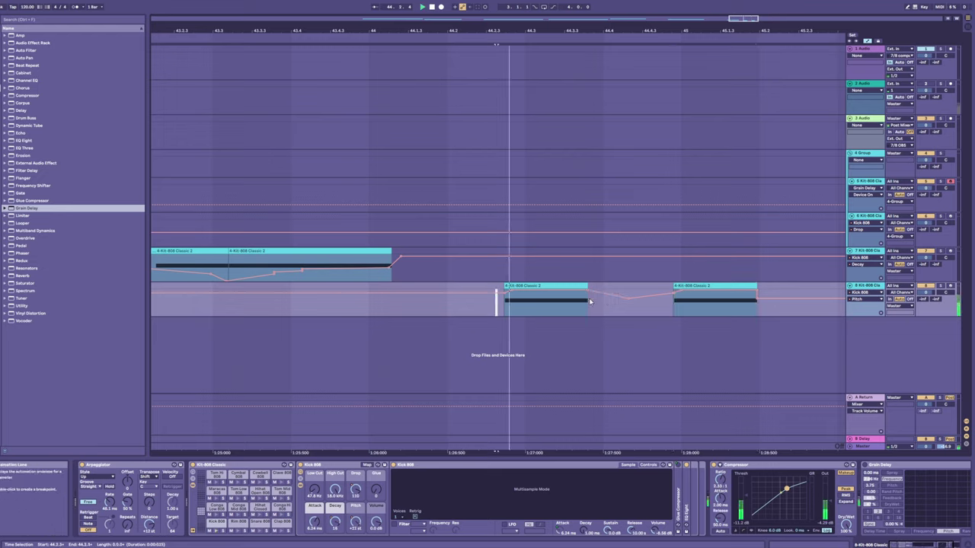
pyautogui.moveTo(629, 298); pyautogui.dragTo(625, 290)
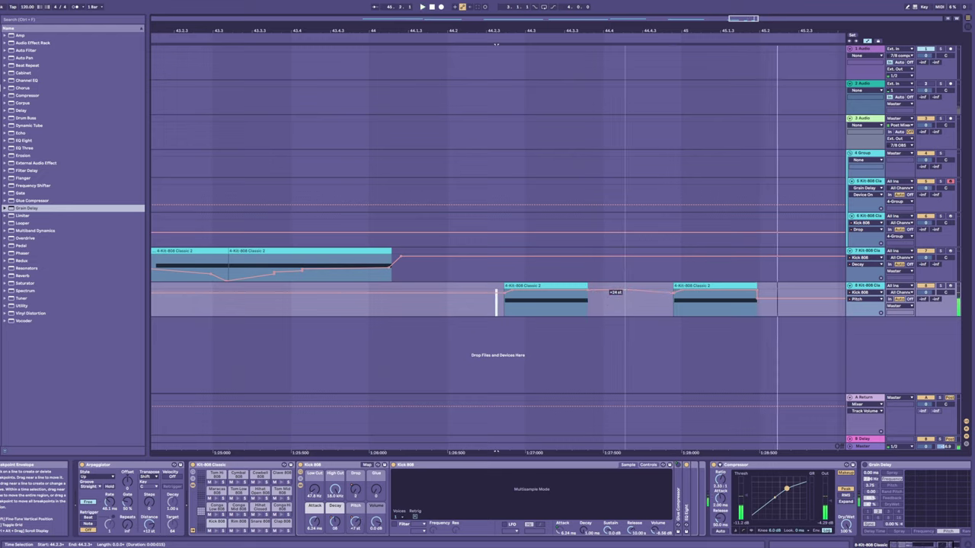
pyautogui.press('space')
pyautogui.press('space')
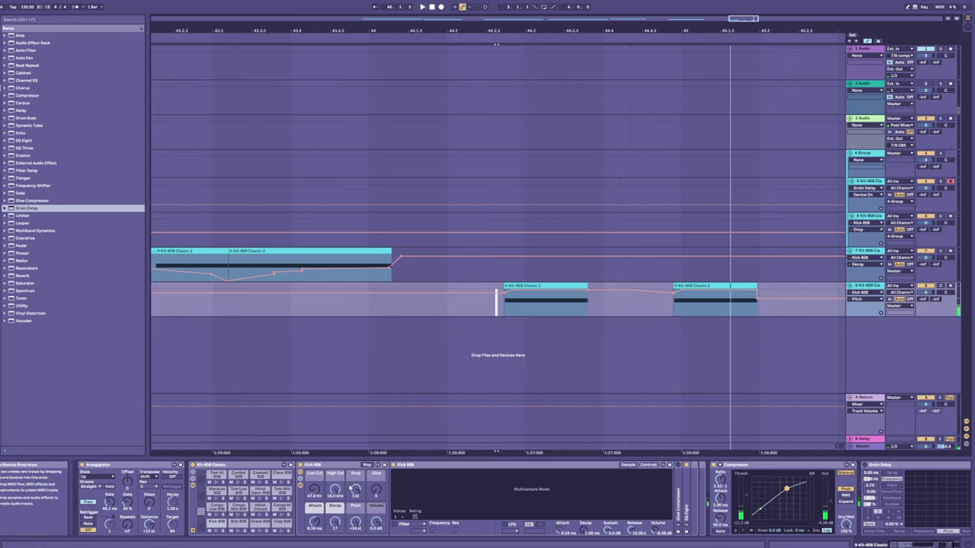
# - Show the Drop automation, remove the low breakpoint at the first slice's end so Drop falls gradually, and audition it
pyautogui.click(354, 489)
pyautogui.click(586, 318)
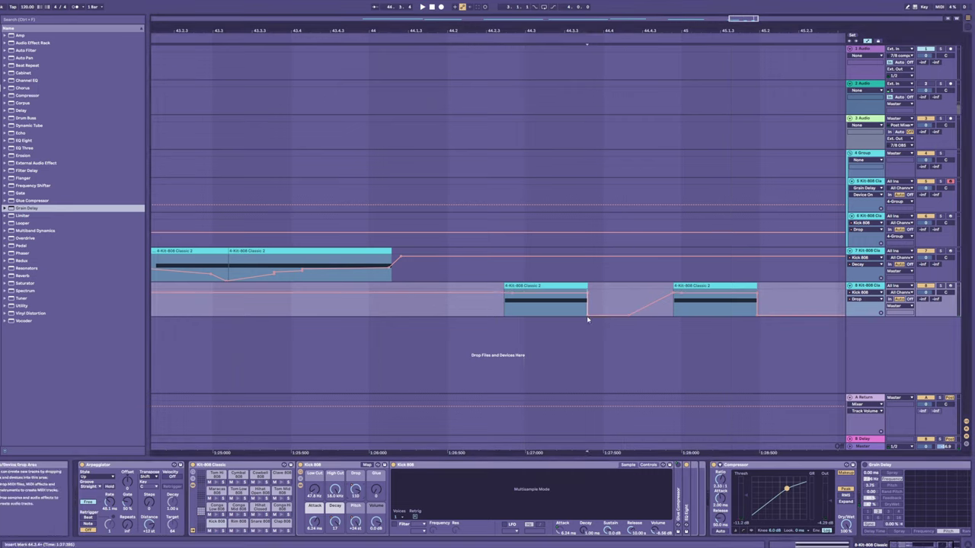
pyautogui.press('space')
pyautogui.press('space')
pyautogui.click(570, 314)
pyautogui.press('space')
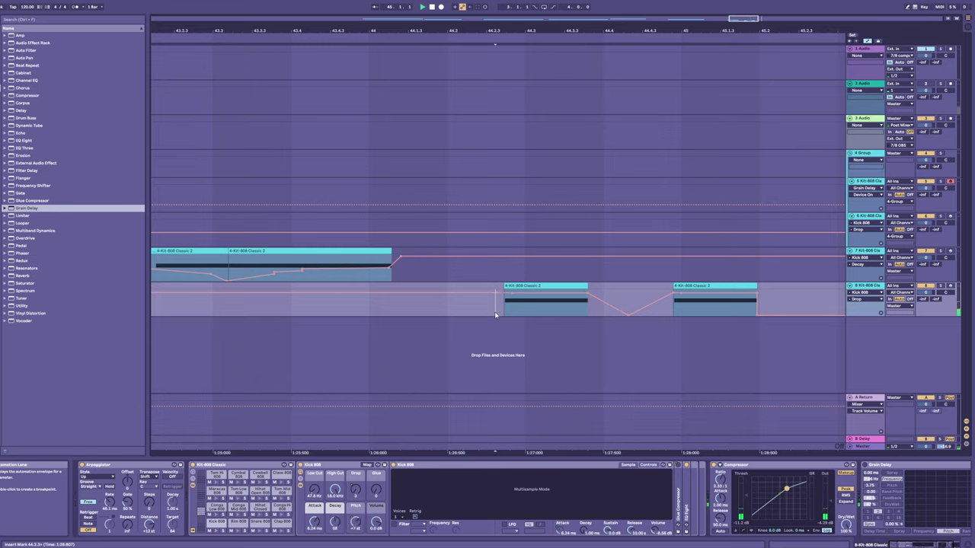
pyautogui.click(667, 299)
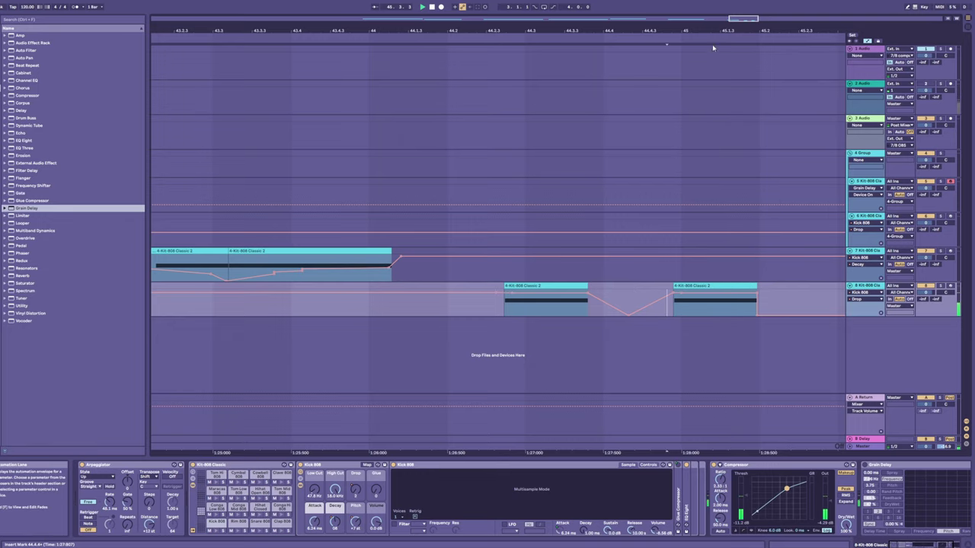
# - Try a full-length copy of the slice after the pair, undo it, then place a shortened copy at bar 45.3 and audition it
pyautogui.moveTo(696, 30); pyautogui.dragTo(554, 6)
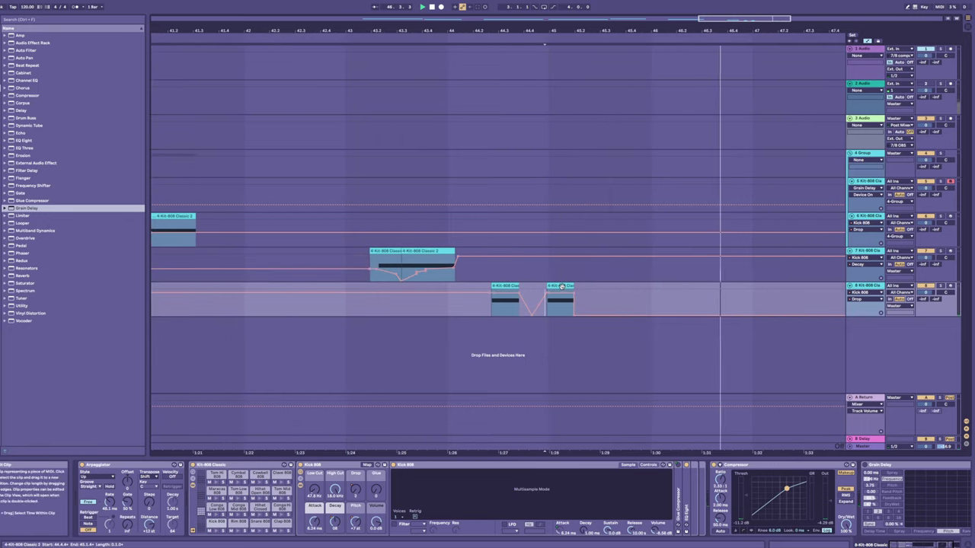
pyautogui.click(493, 308)
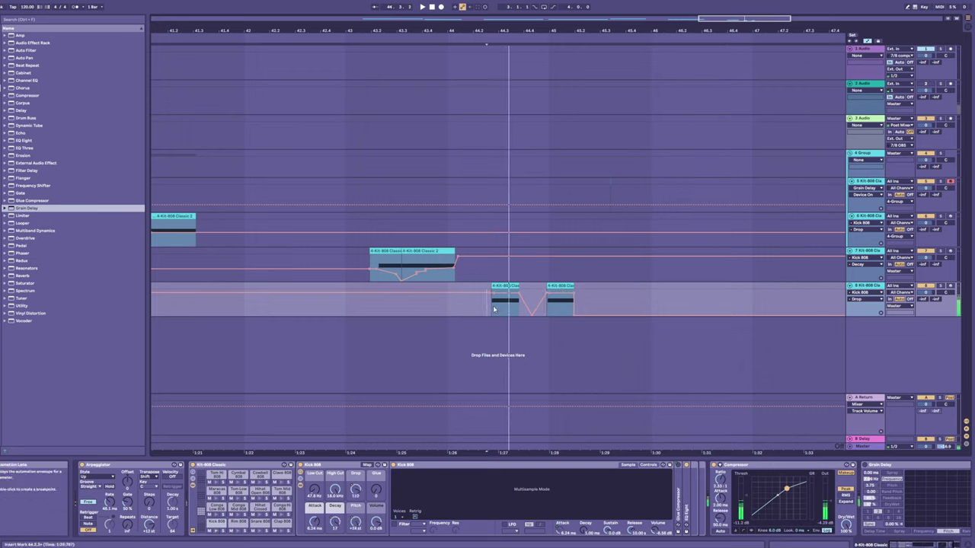
pyautogui.keyDown('ctrl'); pyautogui.moveTo(494, 308); pyautogui.dragTo(631, 310); pyautogui.keyUp('ctrl')
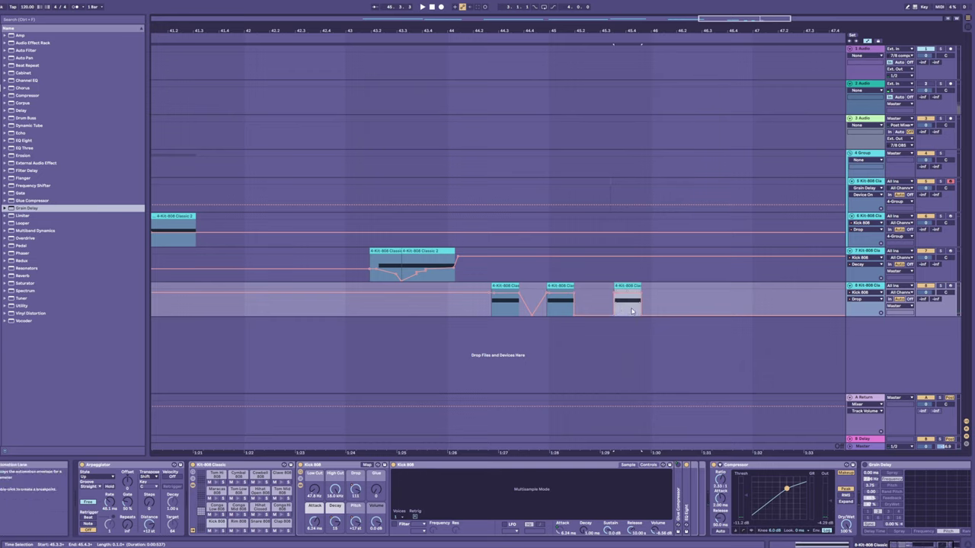
pyautogui.hotkey('ctrl', 'z')
pyautogui.moveTo(489, 309); pyautogui.dragTo(614, 310)
pyautogui.click(599, 310)
pyautogui.press('space')
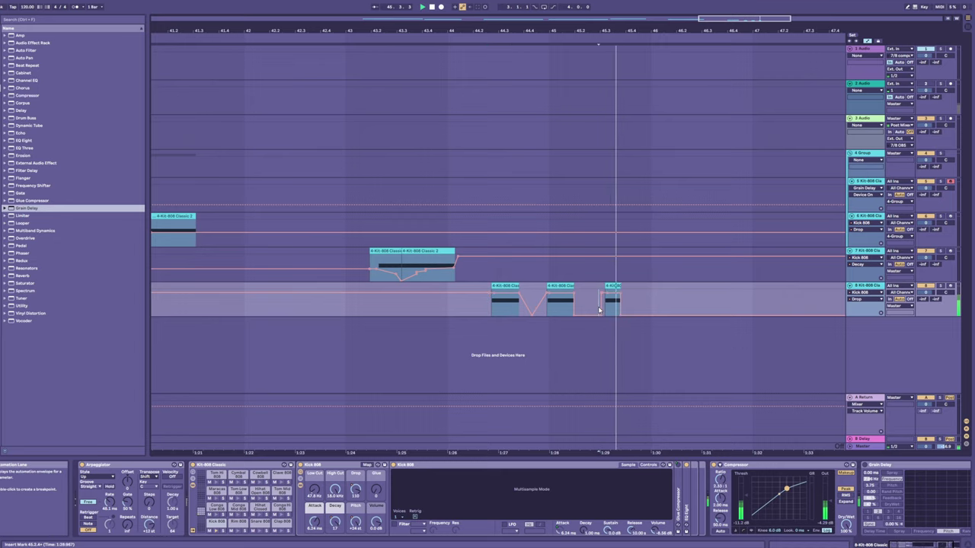
# - Rework the shortened copy into a very short slice just before bar 45.3, duplicate it just before bar 45.4, and audition both
pyautogui.moveTo(490, 312); pyautogui.dragTo(625, 288)
pyautogui.click(591, 306)
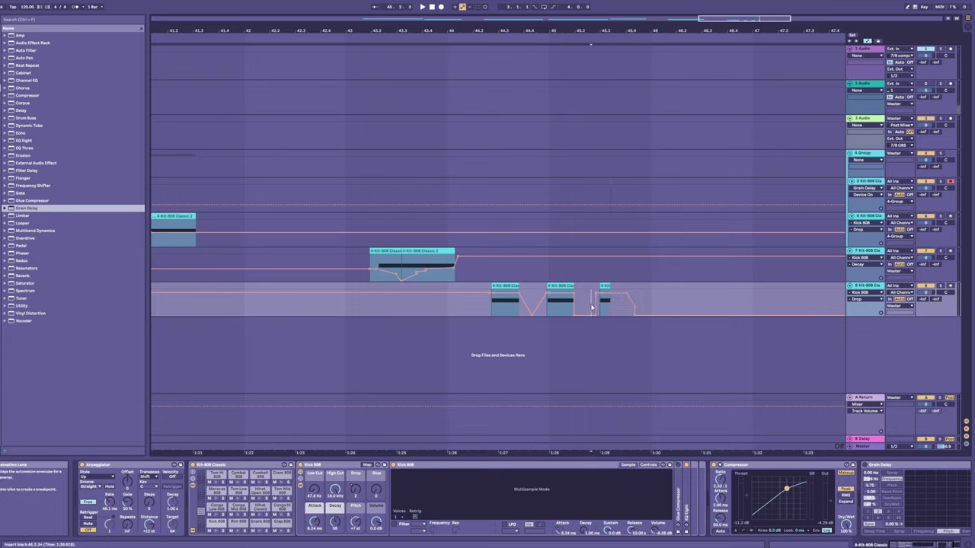
pyautogui.click(604, 305)
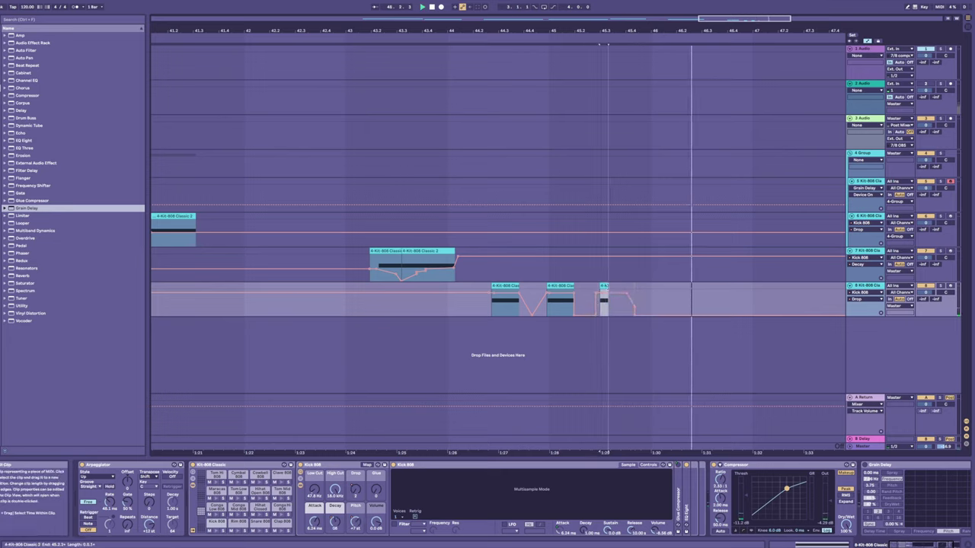
pyautogui.click(618, 295)
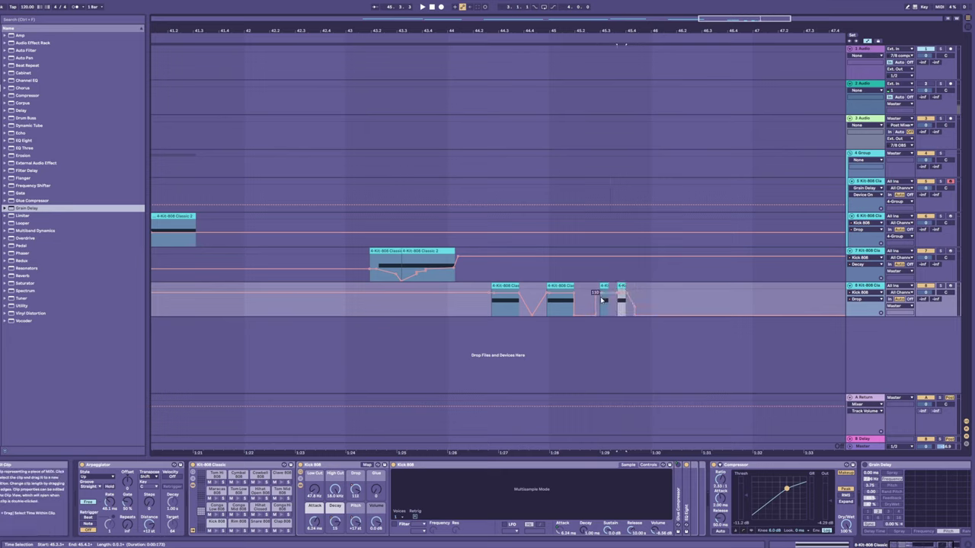
pyautogui.press('space')
pyautogui.click(592, 297)
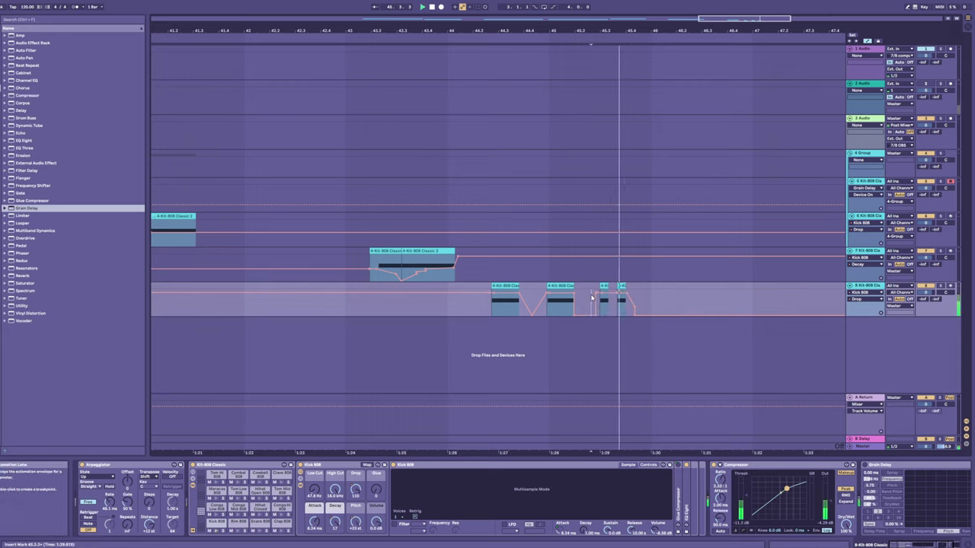
# - Lengthen both very short slices slightly and audition them from the gap before bar 45.3
pyautogui.click(576, 302)
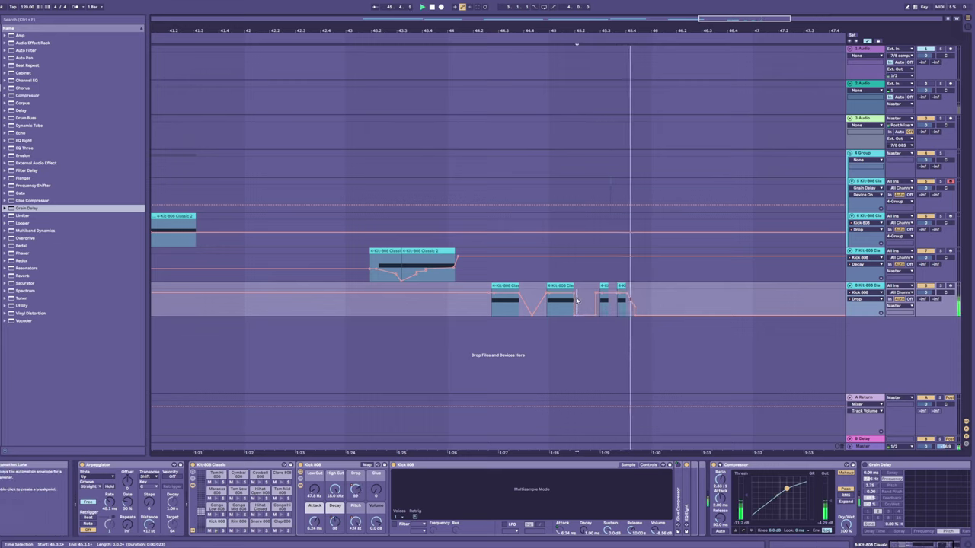
pyautogui.press('space')
pyautogui.click(606, 288)
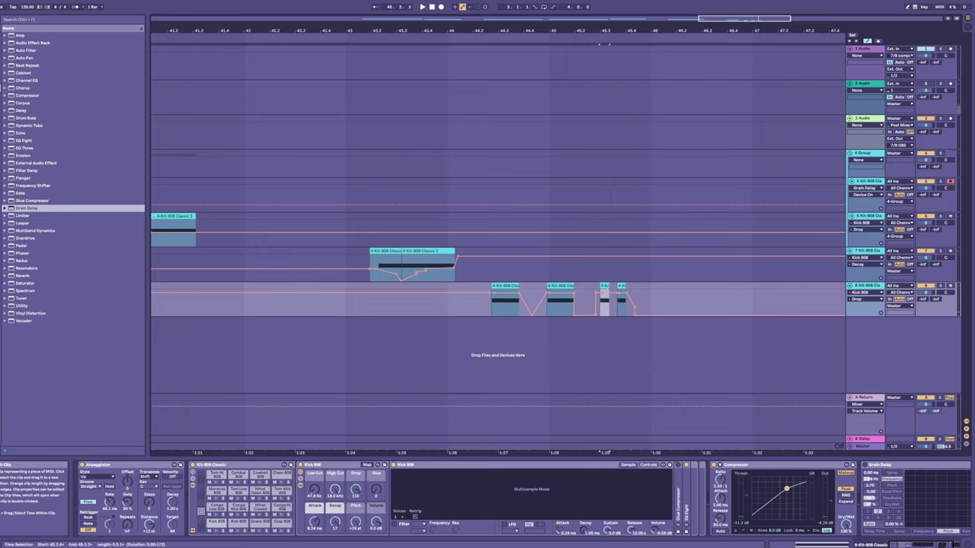
pyautogui.press('space')
pyautogui.click(623, 289)
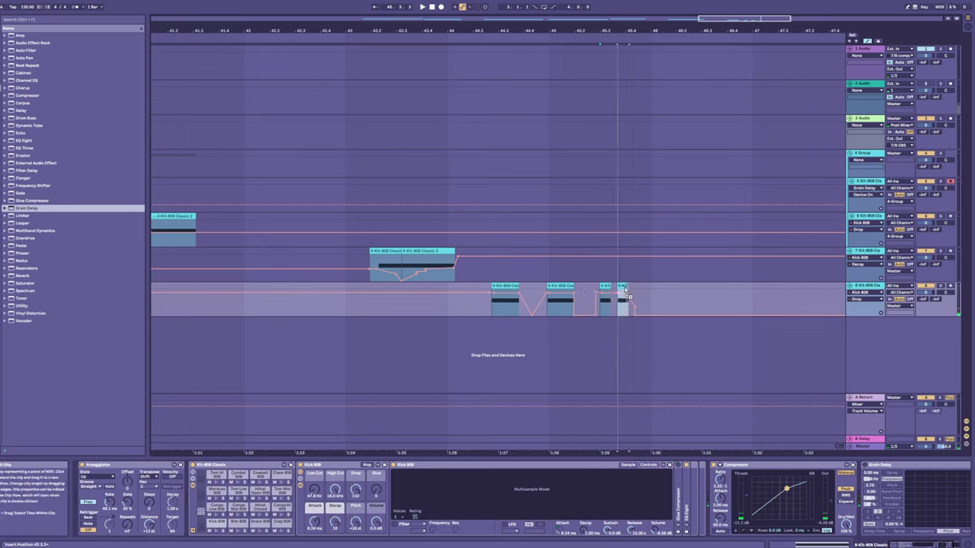
pyautogui.press('space')
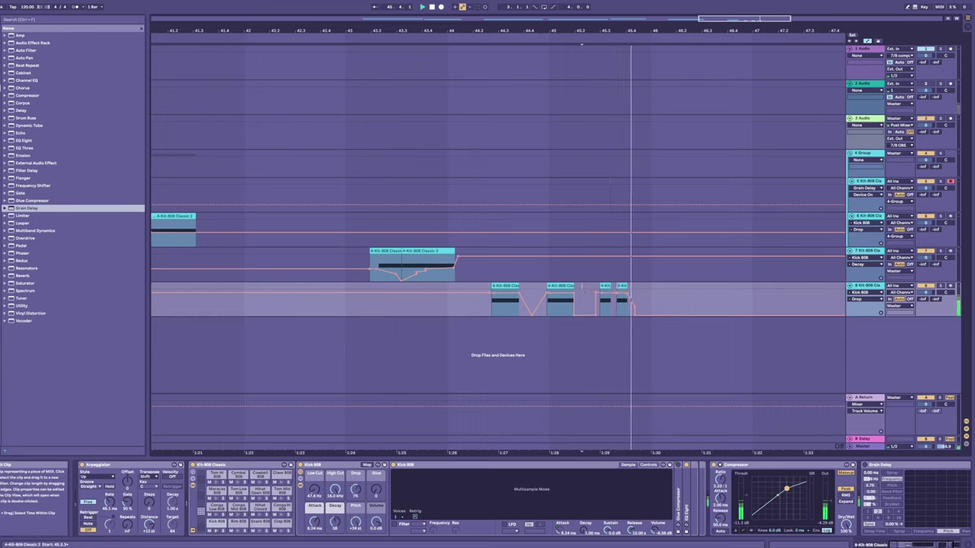
# - Try overlapping the second short slice with a slightly later copy and audition the result
pyautogui.click(622, 288)
pyautogui.click(588, 295)
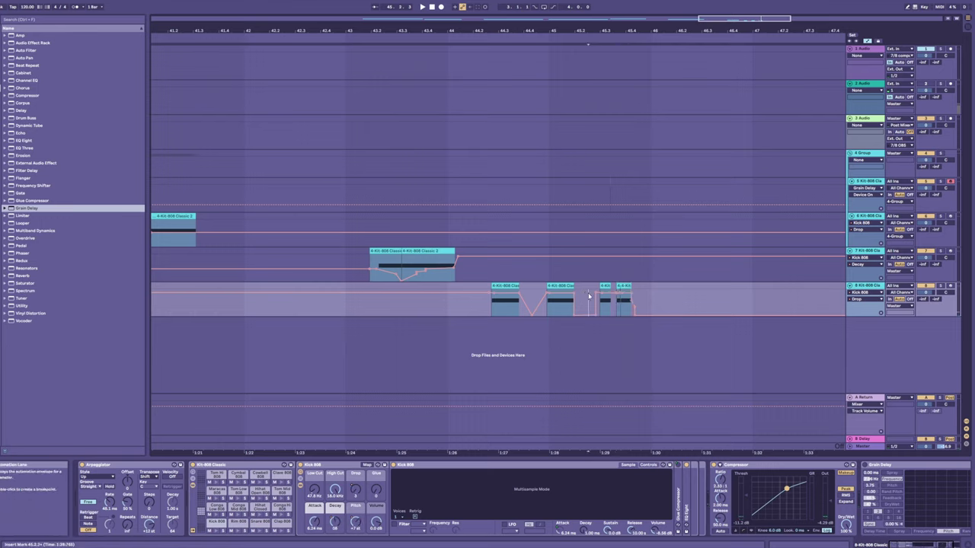
pyautogui.press('space')
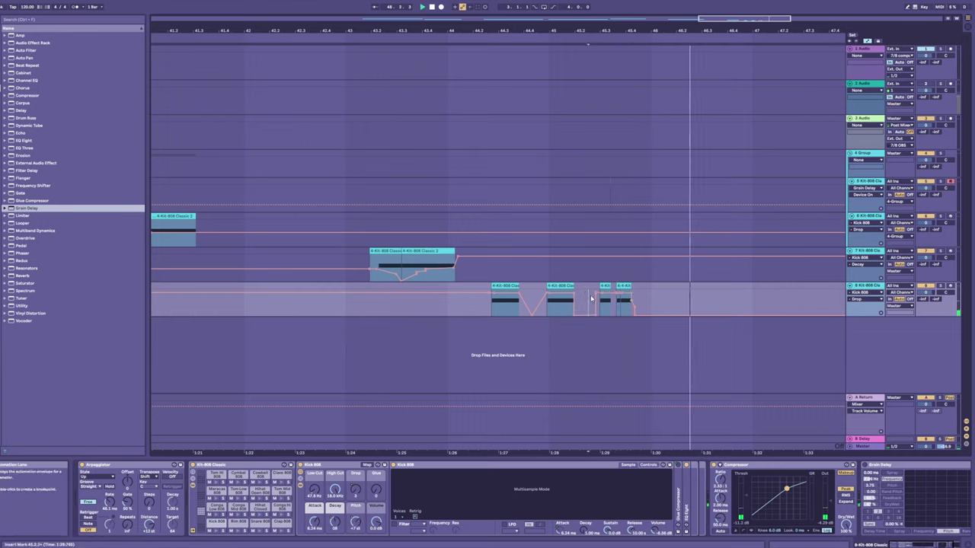
# - Try removing the leftover fragment before the overlapping copy, add a full-length slice just after bar 45.4, and audition them
pyautogui.click(618, 288)
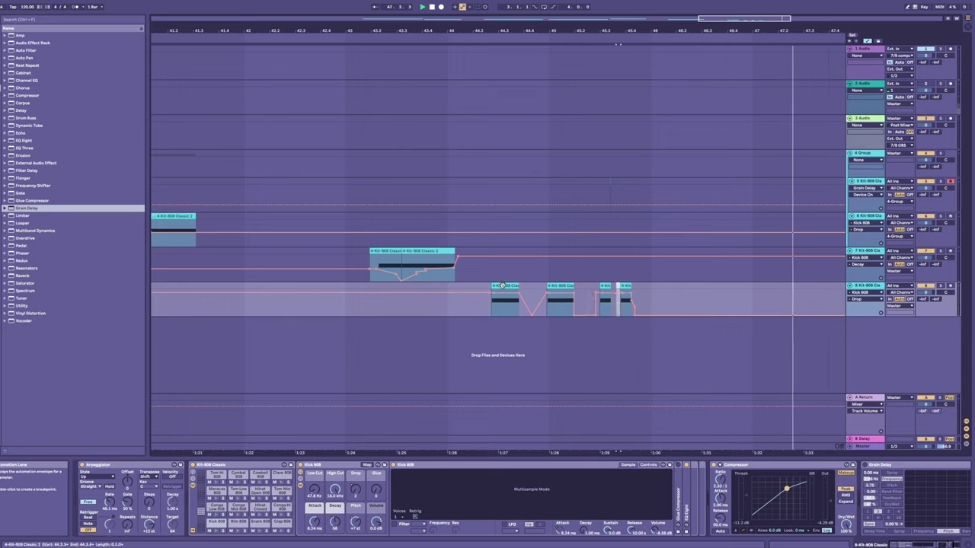
pyautogui.hotkey('ctrl', 'd')
pyautogui.click(610, 306)
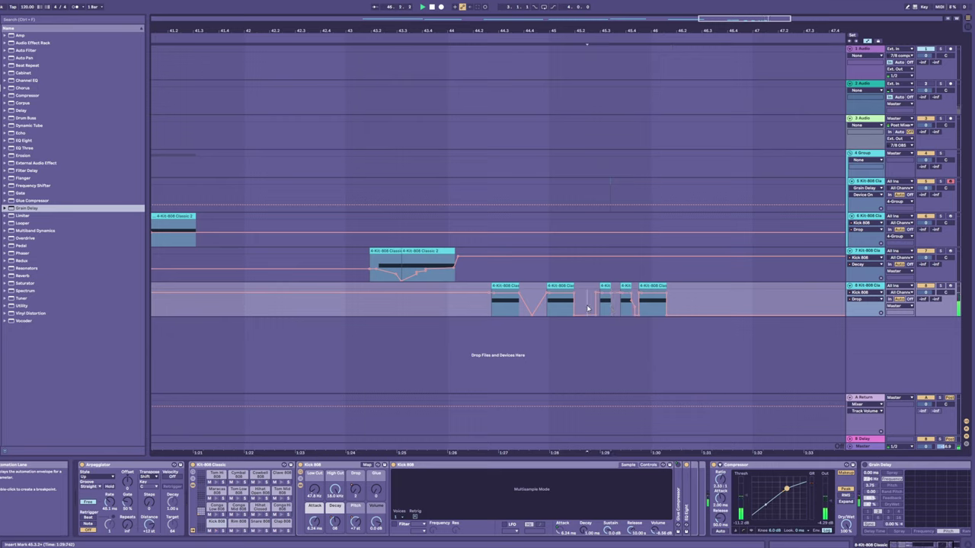
pyautogui.click(586, 304)
pyautogui.press('space')
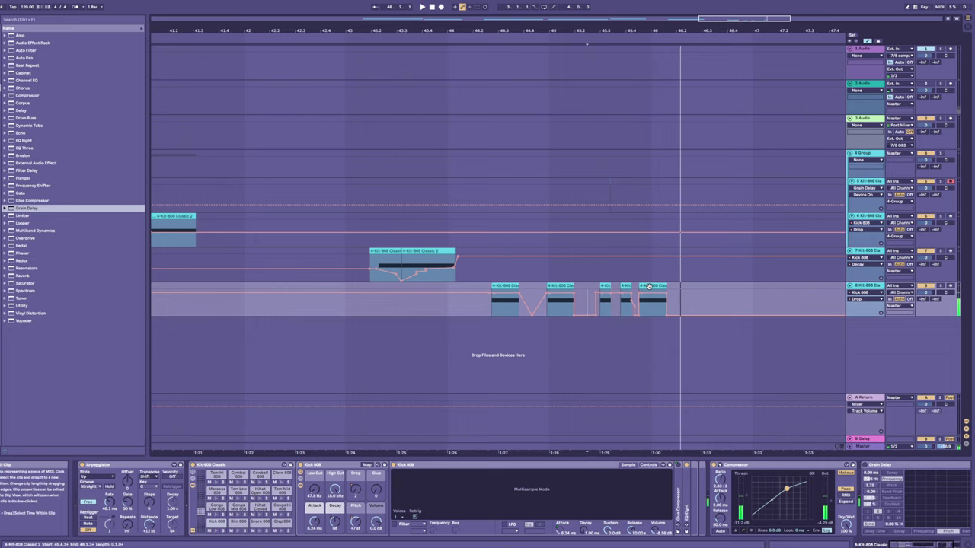
# - Try shifting the second short slice and the following full-length slice slightly earlier, and replay them several times
pyautogui.moveTo(648, 287); pyautogui.dragTo(622, 289)
pyautogui.click(599, 304)
pyautogui.press('space')
pyautogui.press('space')
pyautogui.press('space')
pyautogui.click(589, 303)
pyautogui.press('space')
pyautogui.press('space')
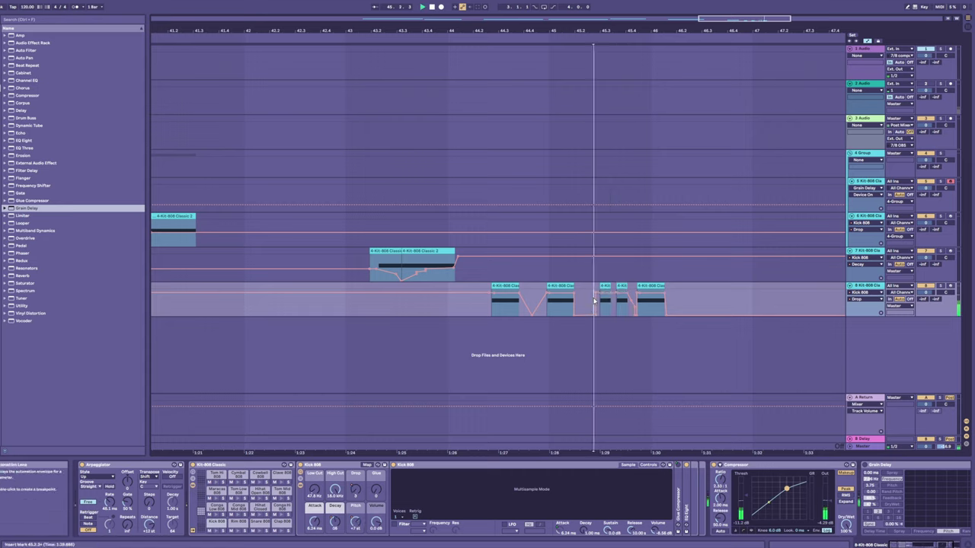
pyautogui.press('space')
# - Delete the full-length slice after bar 45.4 and replay the remaining slices
pyautogui.click(644, 287)
pyautogui.press('Delete')
pyautogui.press('space')
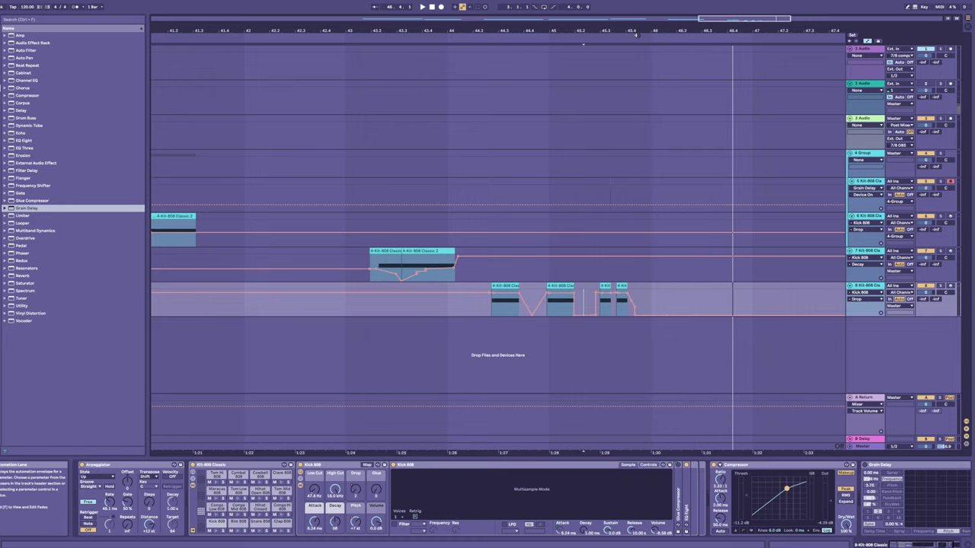
# - Duplicate the slice track and move the duplicated section of slices on the new track to start at bar 47
pyautogui.moveTo(637, 35); pyautogui.dragTo(511, 15)
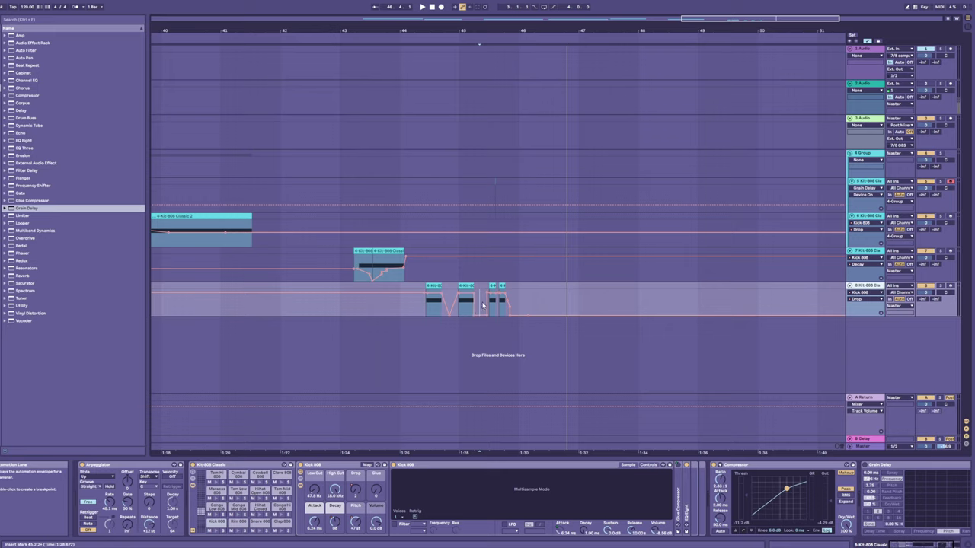
pyautogui.hotkey('ctrl', 'd')
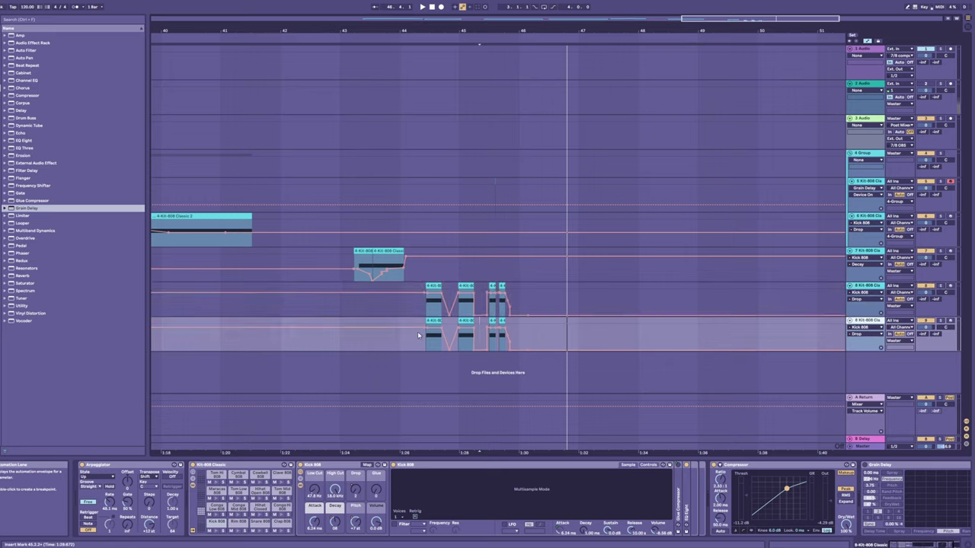
pyautogui.moveTo(414, 335); pyautogui.dragTo(525, 348)
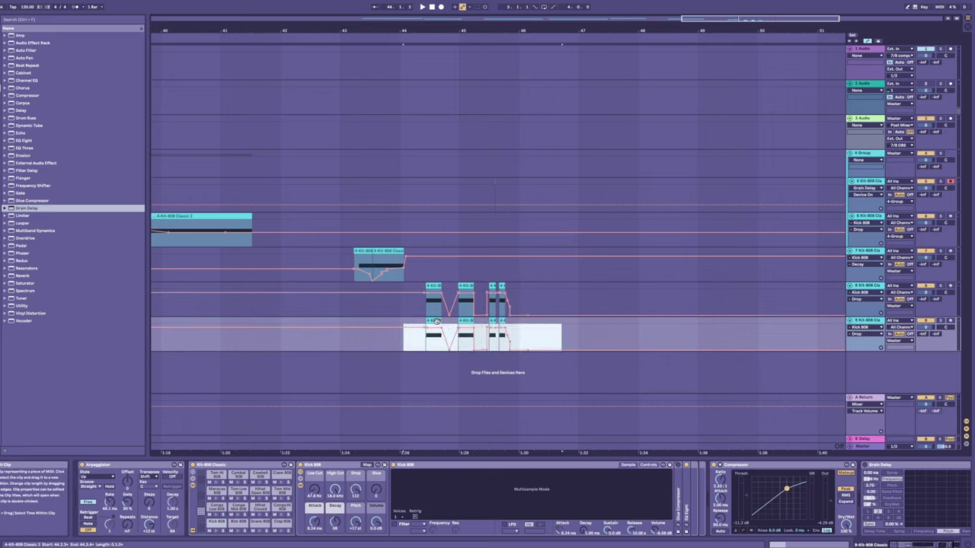
pyautogui.moveTo(442, 327); pyautogui.dragTo(620, 326)
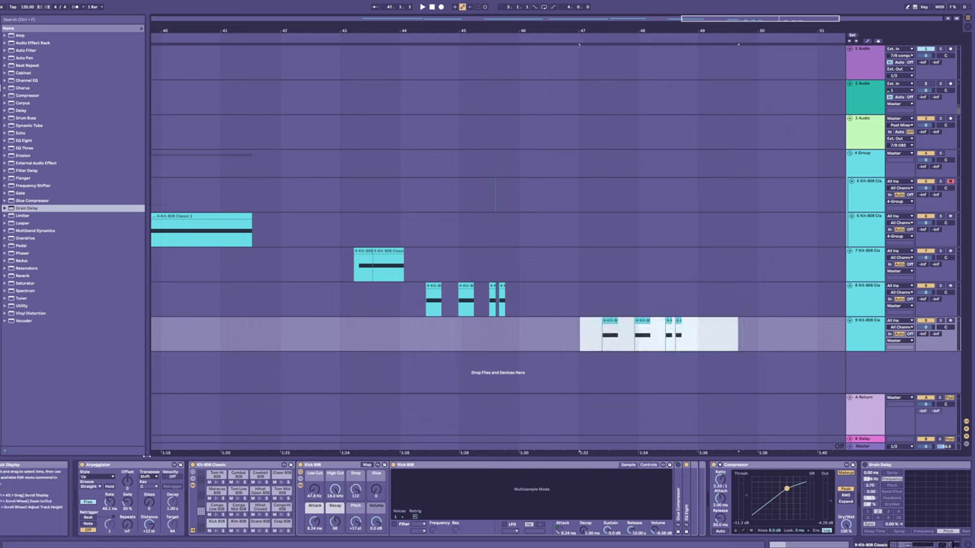
# - Group the new track's devices from Kit-808 Classic through Grain Delay into an Instrument Rack and show its chain list
pyautogui.click(219, 466)
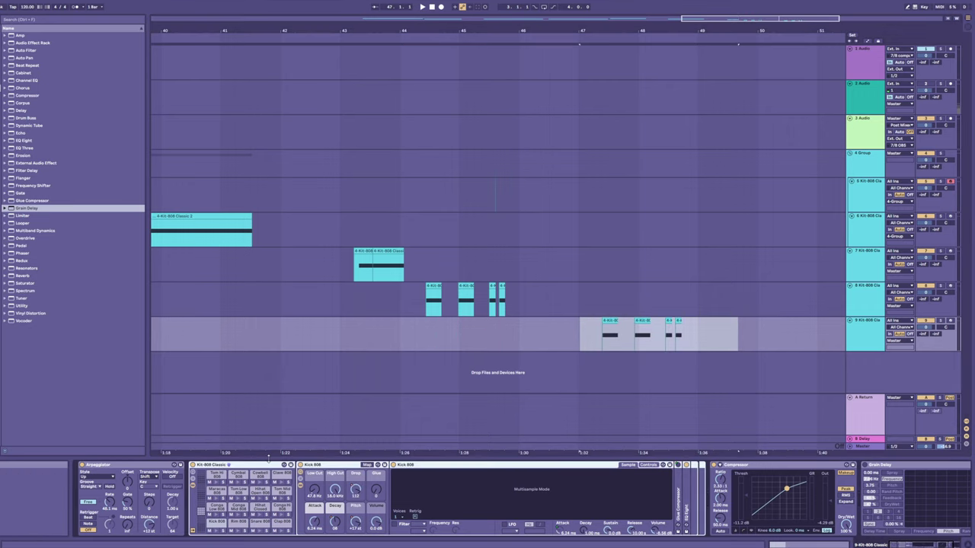
pyautogui.keyDown('shift'); pyautogui.click(905, 464); pyautogui.keyUp('shift')
pyautogui.click(954, 543)
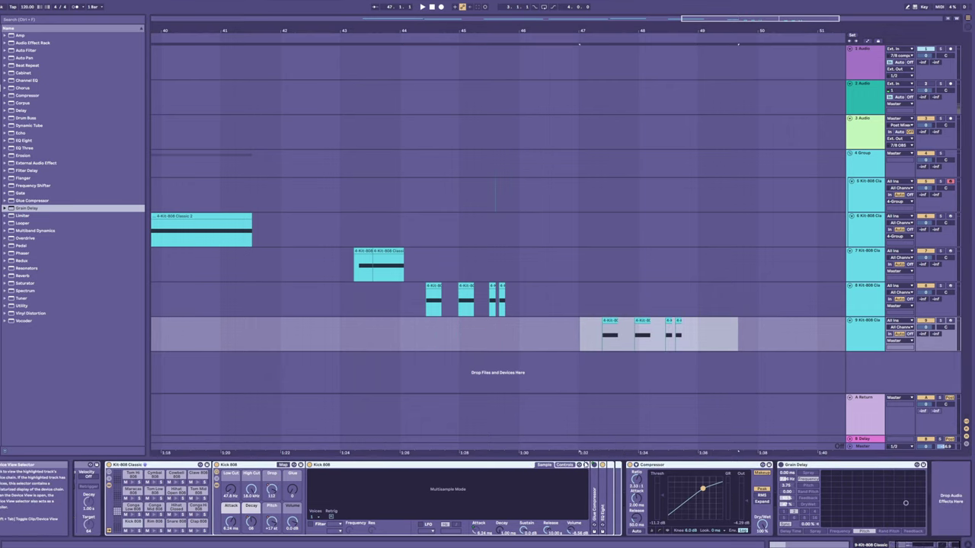
pyautogui.hotkey('ctrl', 'g')
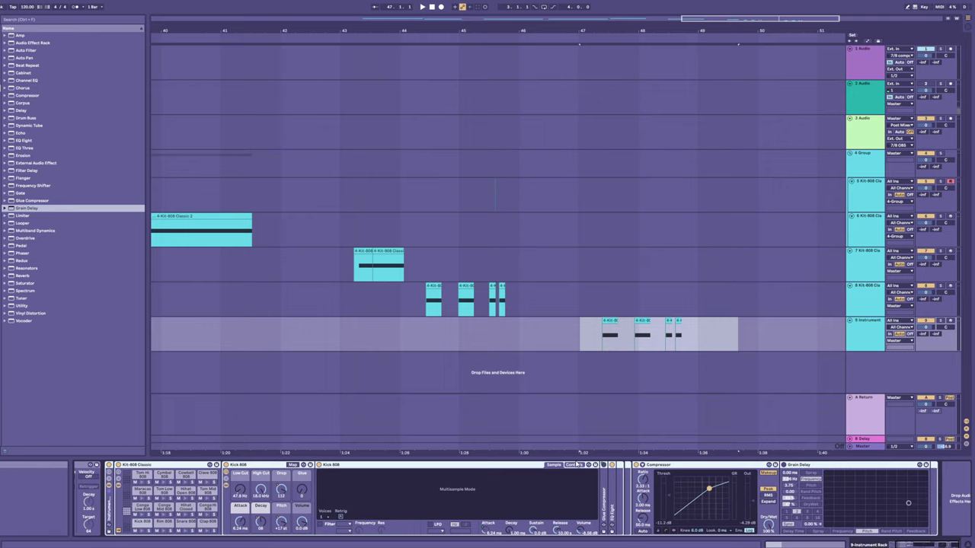
pyautogui.click(109, 484)
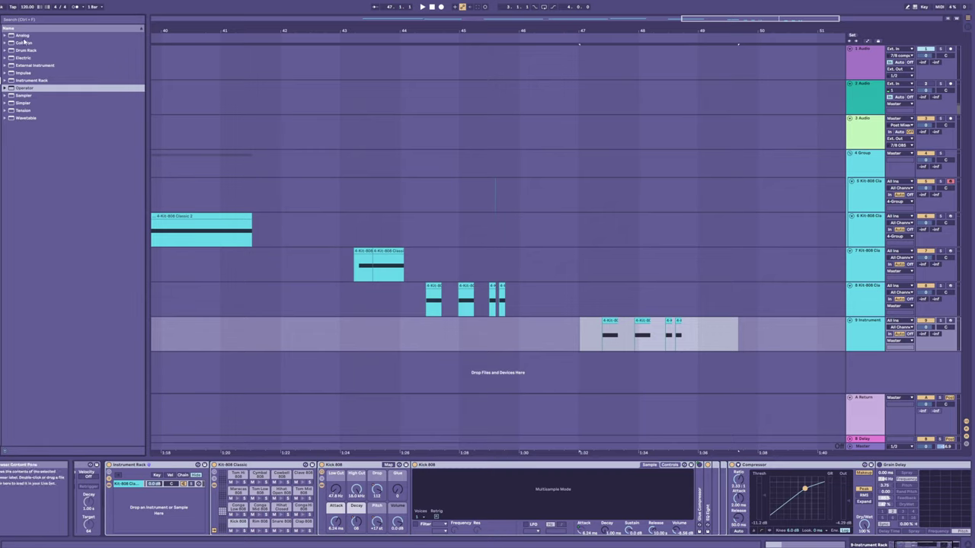
# - Add the Analog instrument as a second chain in the Instrument Rack and place the playback start just before the duplicated slices
pyautogui.moveTo(23, 35); pyautogui.dragTo(55, 244)
pyautogui.moveTo(58, 147); pyautogui.dragTo(141, 497)
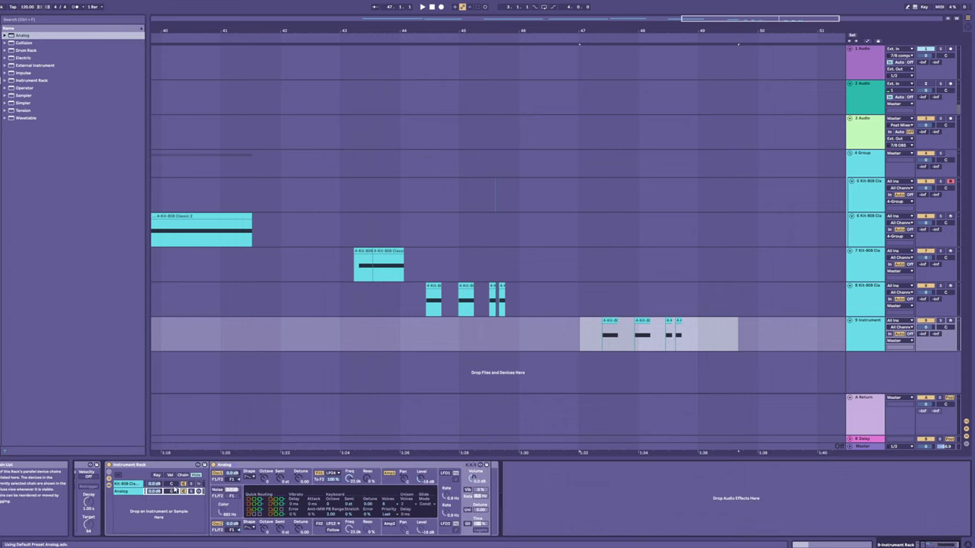
pyautogui.click(600, 343)
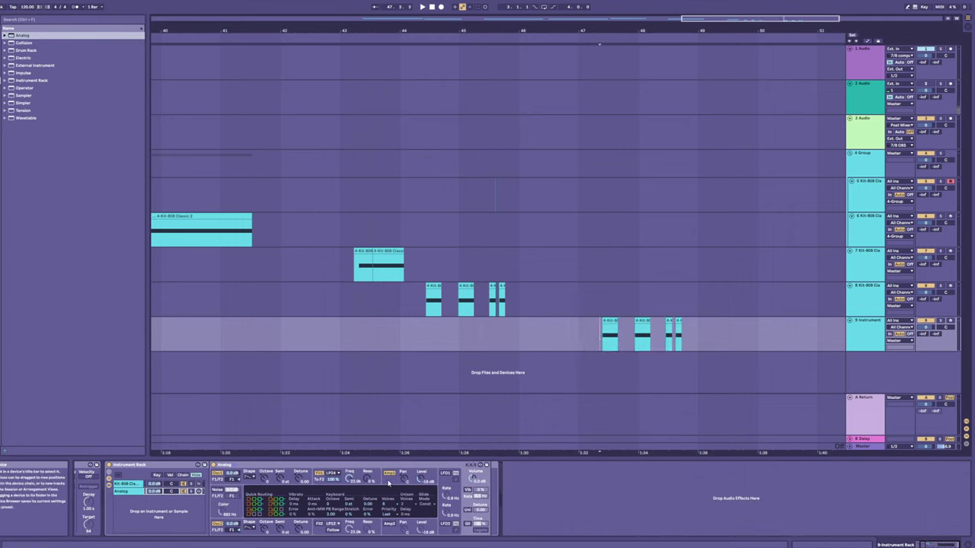
# - Lower Analog's Filter 1 cutoff frequency to about 800 Hz, play the slices, and switch off Oscillator 2
pyautogui.click(254, 516)
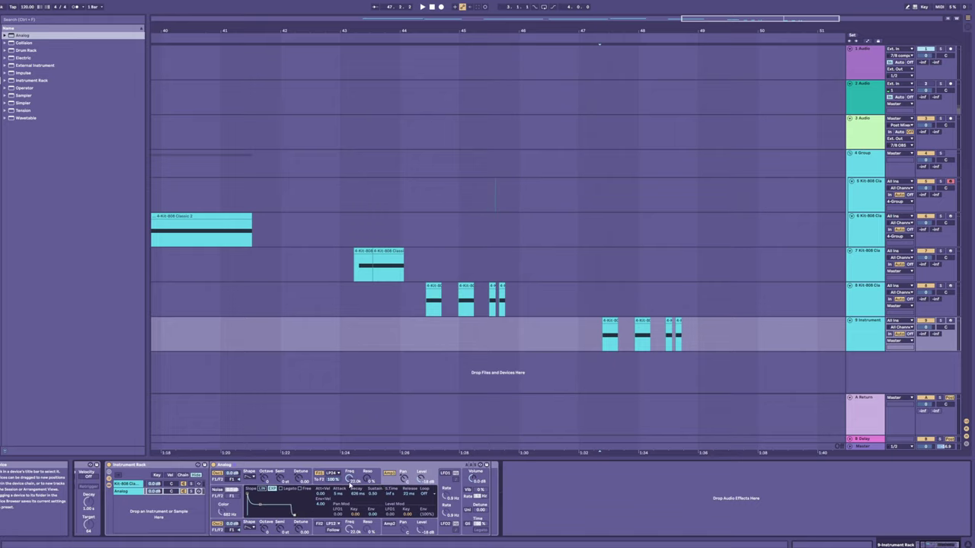
pyautogui.moveTo(350, 484); pyautogui.dragTo(349, 517)
pyautogui.press('space')
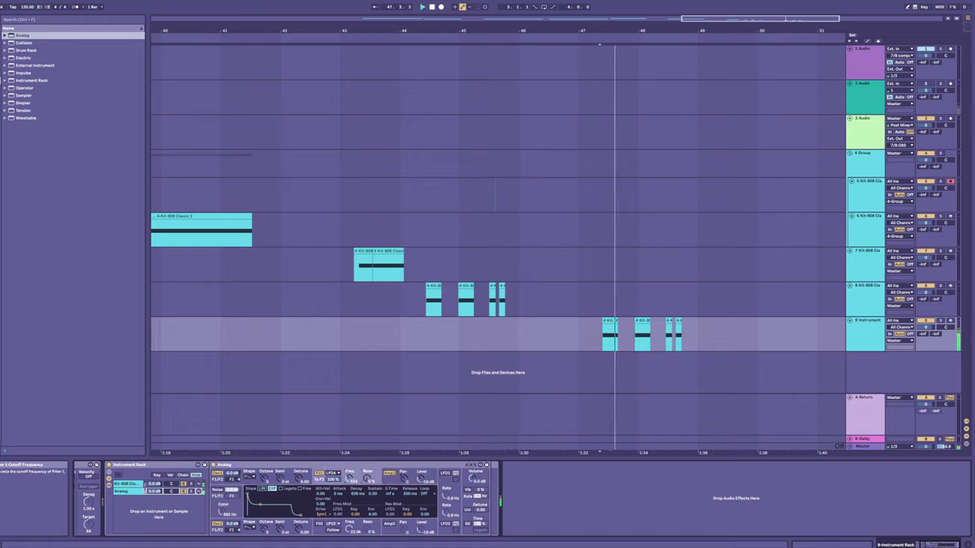
pyautogui.click(218, 524)
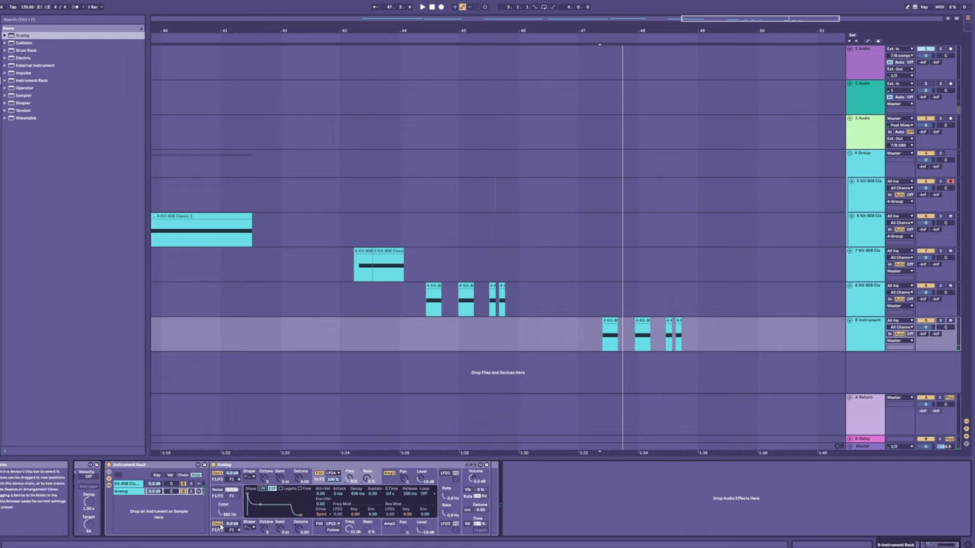
# - Lower Analog's Oscillator 1 octave while replaying the slices on the Instrument Rack track
pyautogui.press('space')
pyautogui.press('space')
pyautogui.click(265, 479)
pyautogui.press('space')
pyautogui.press('space')
pyautogui.moveTo(264, 481); pyautogui.dragTo(264, 491)
pyautogui.press('space')
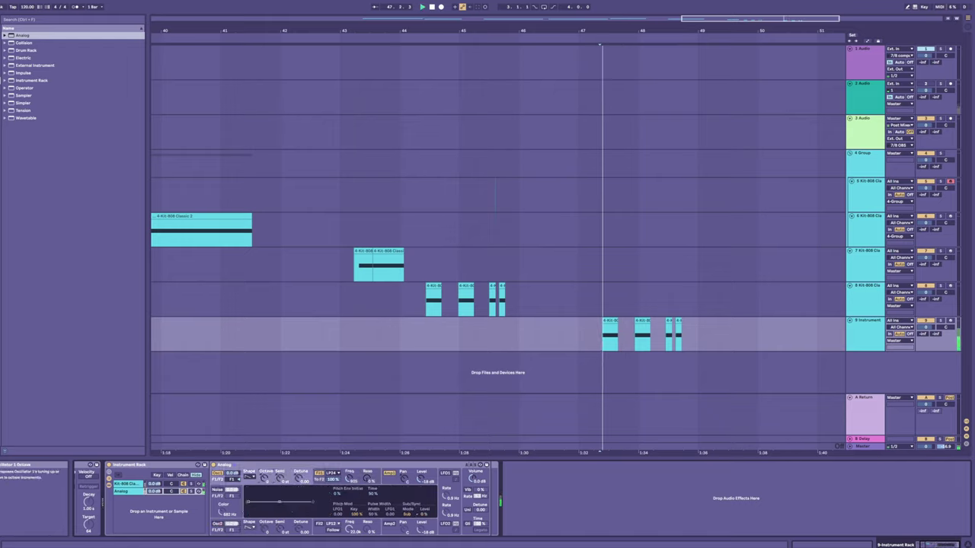
pyautogui.press('space')
pyautogui.press('space')
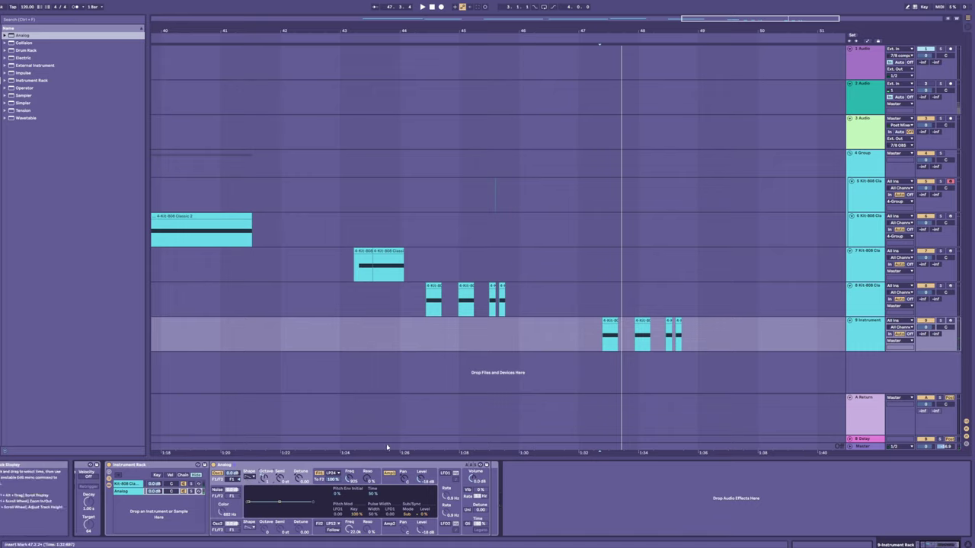
# - Replay the rack track's slices several times to judge Oscillator 1's shape, octave and tuning
pyautogui.press('space')
pyautogui.press('space')
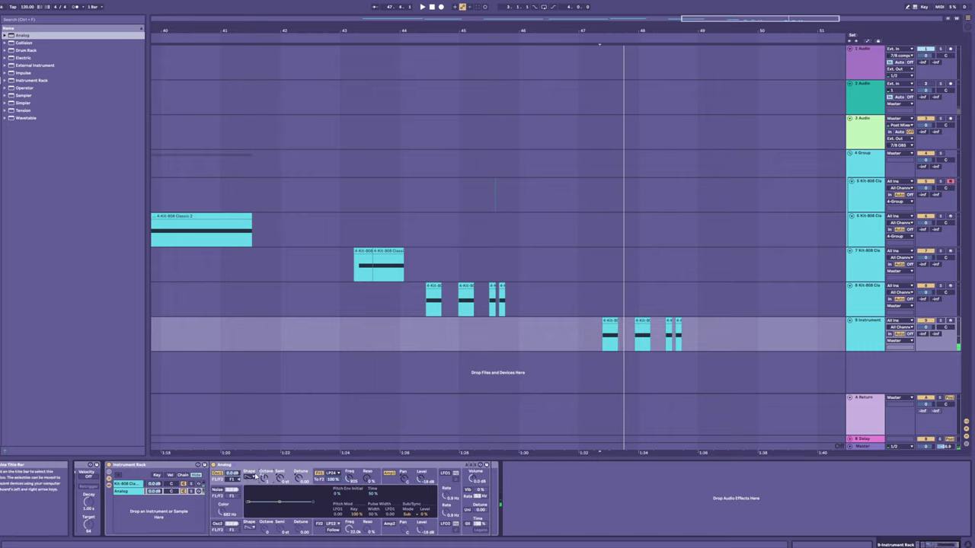
pyautogui.press('space')
pyautogui.press('space')
pyautogui.press('space')
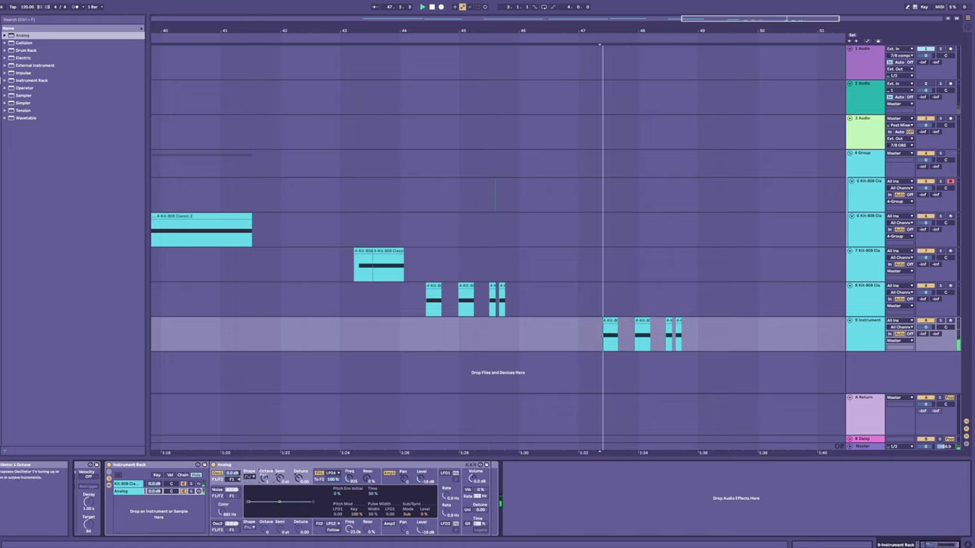
pyautogui.press('space')
pyautogui.press('space')
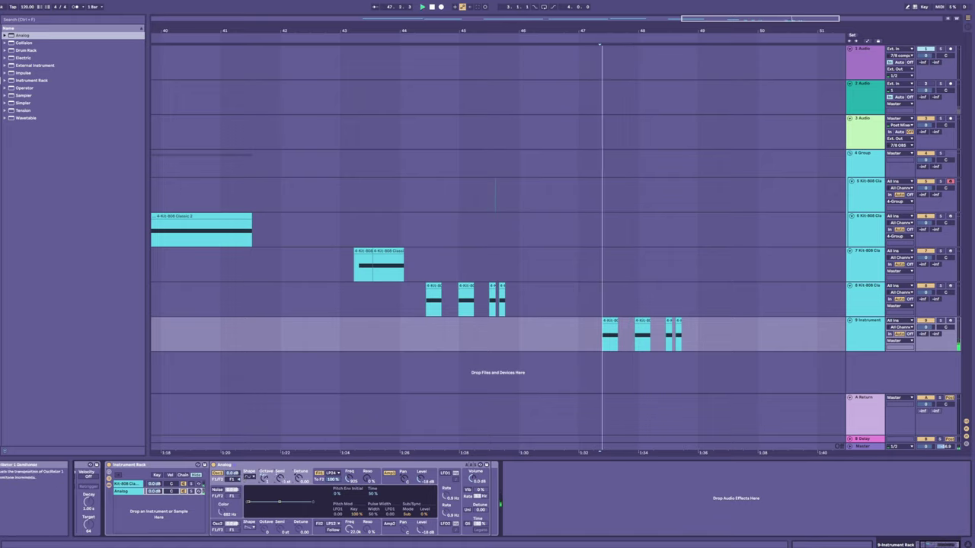
pyautogui.press('space')
pyautogui.press('space')
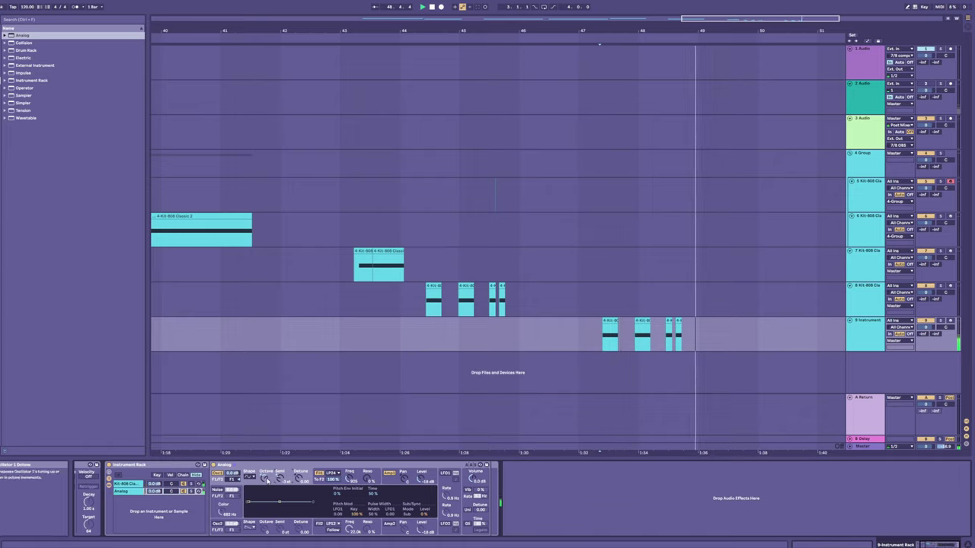
# - Select the section containing the four slices on the Instrument Rack track and move it one beat earlier
pyautogui.click(867, 321)
pyautogui.moveTo(585, 327); pyautogui.dragTo(717, 328)
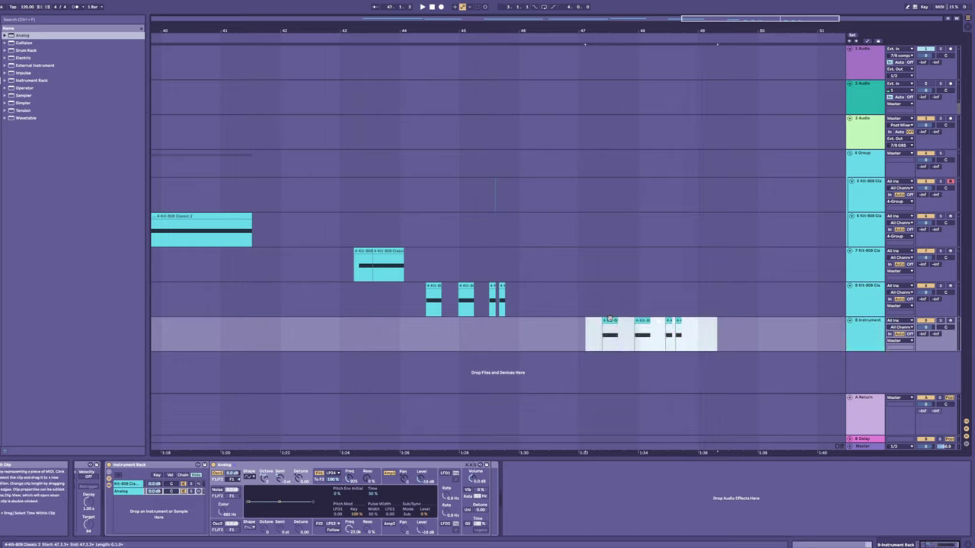
pyautogui.moveTo(614, 322); pyautogui.dragTo(598, 323)
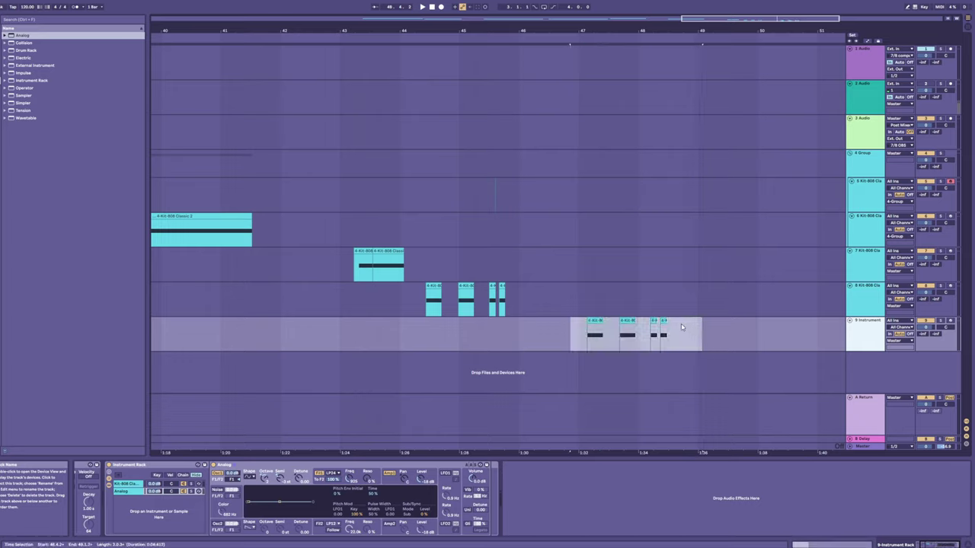
# - Duplicate the Instrument Rack track and move the slice section on the new track to start around bar 49
pyautogui.hotkey('ctrl', 'd')
pyautogui.hotkey('ctrl', 'd')
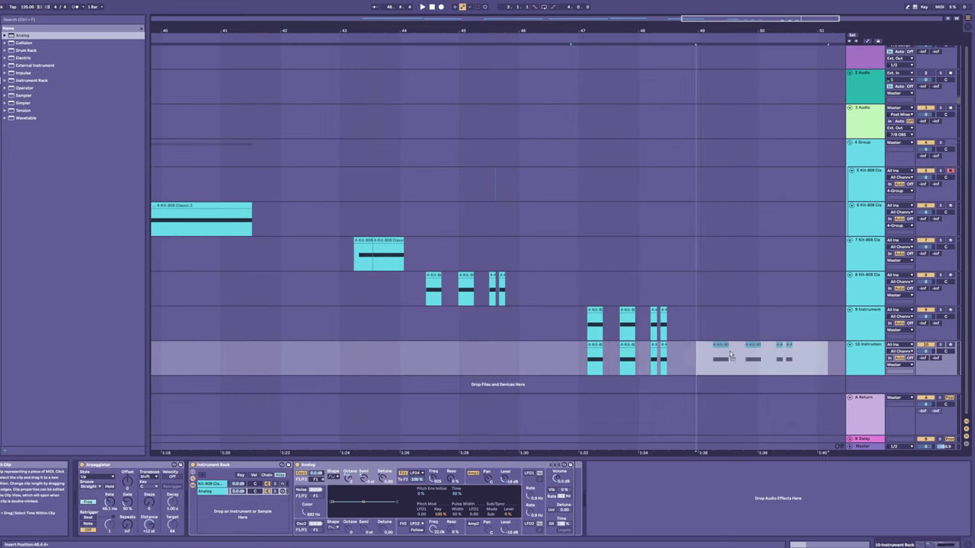
pyautogui.moveTo(731, 355); pyautogui.dragTo(733, 355)
# - Play the slices on the duplicated rack track repeatedly to judge Oscillator 1's octave and semitone tuning
pyautogui.press('space')
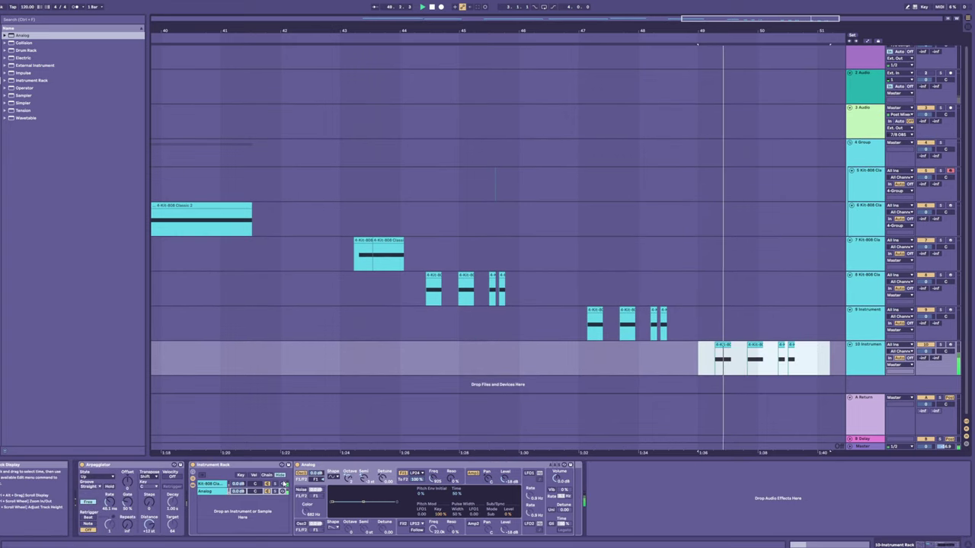
pyautogui.press('space')
pyautogui.press('space')
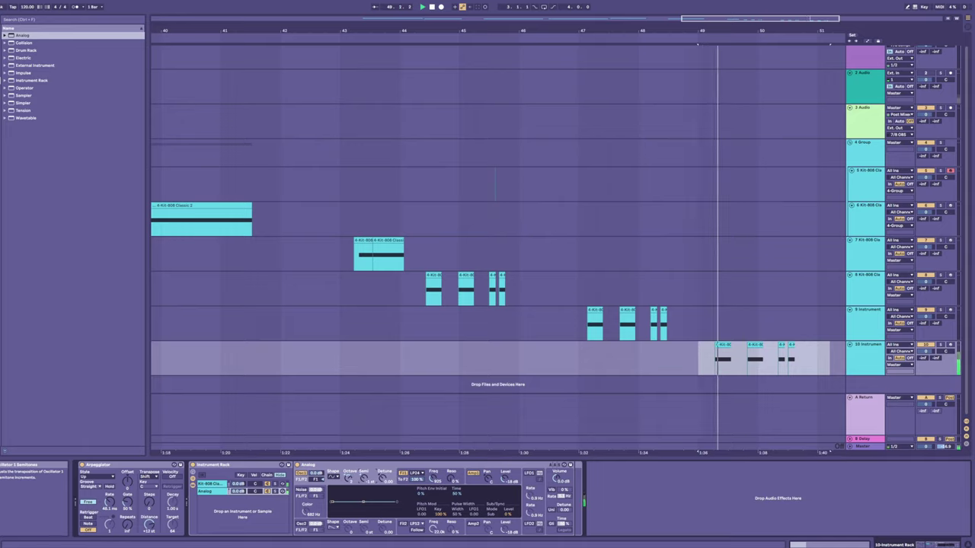
pyautogui.press('space')
pyautogui.press('space')
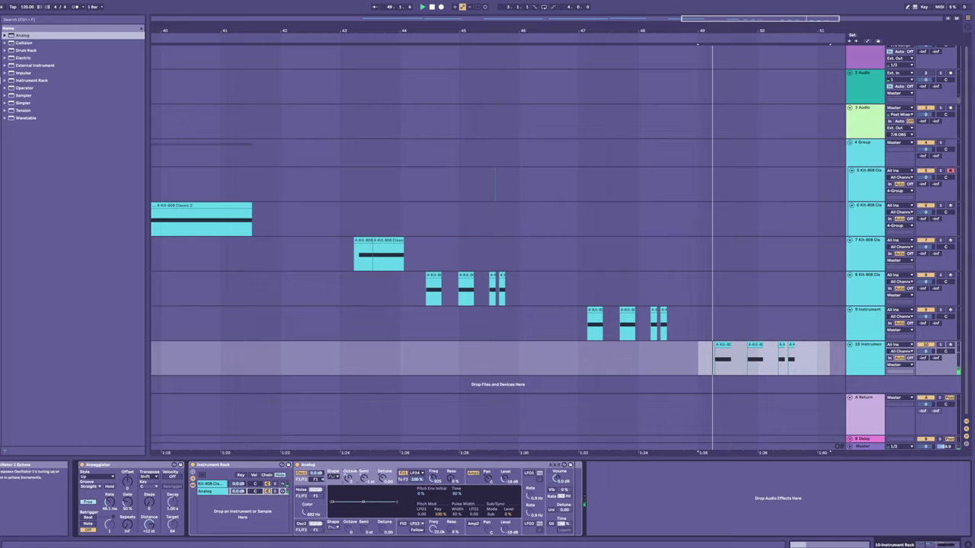
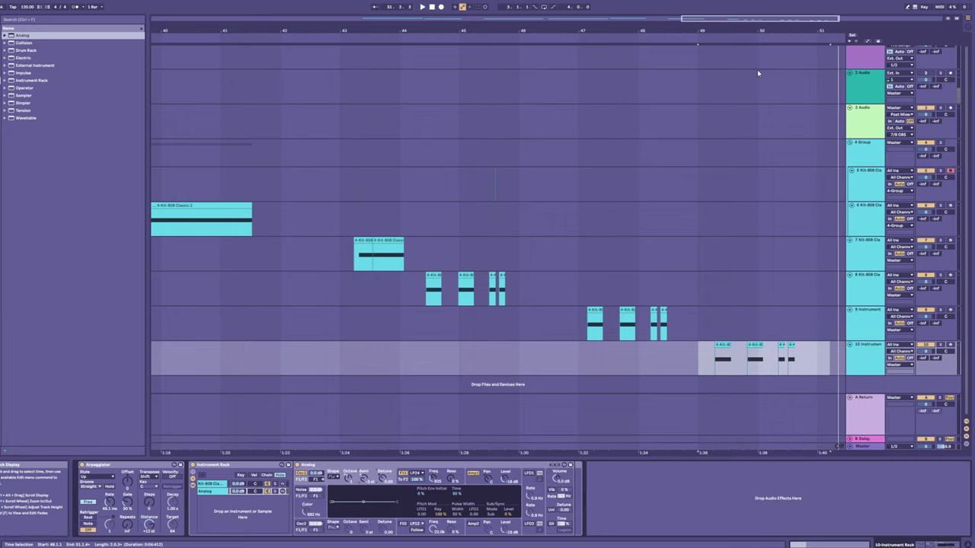
# - Audition the two adjoining clips on track 7, then move both together to start at bar 43
pyautogui.moveTo(755, 32); pyautogui.dragTo(650, 7)
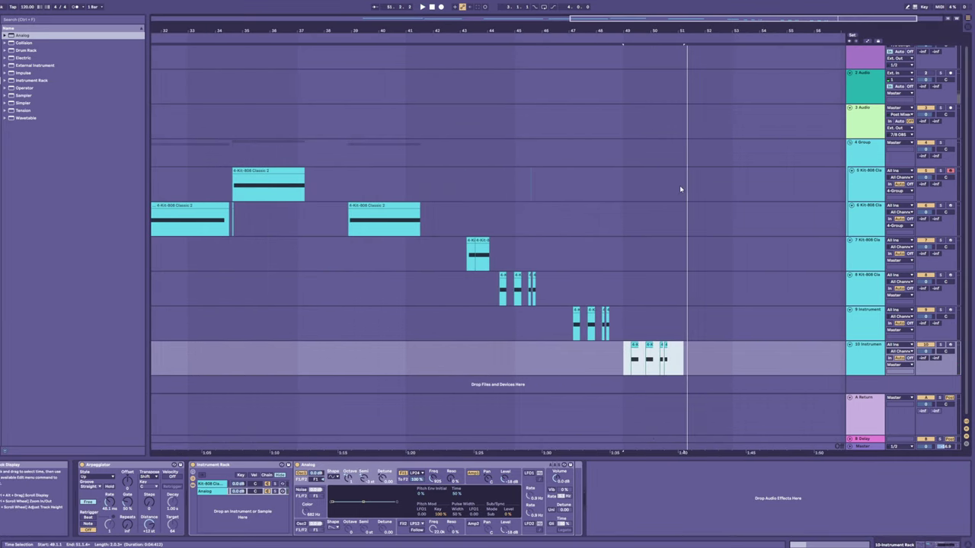
pyautogui.click(475, 256)
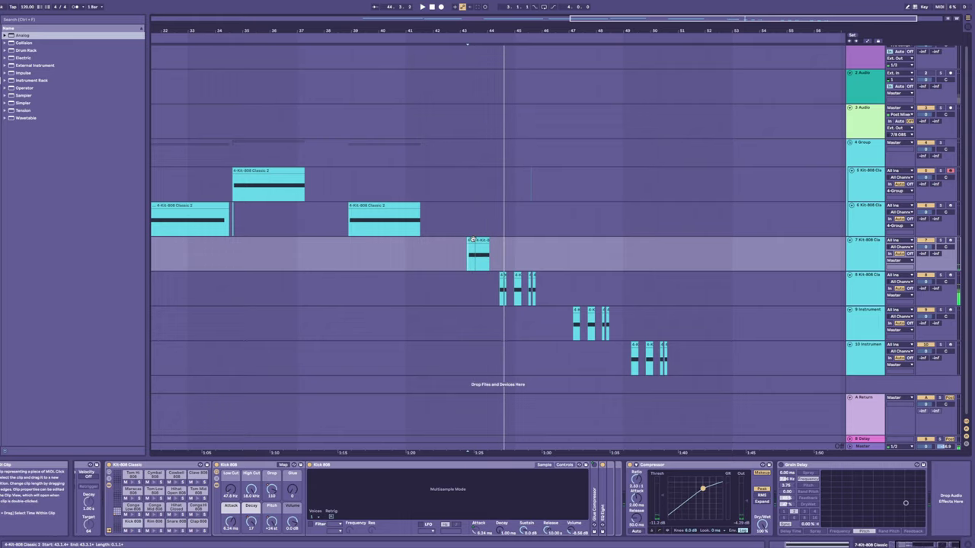
pyautogui.press('space')
pyautogui.click(471, 240)
pyautogui.keyDown('shift'); pyautogui.click(481, 240); pyautogui.keyUp('shift')
pyautogui.moveTo(482, 240); pyautogui.dragTo(476, 240)
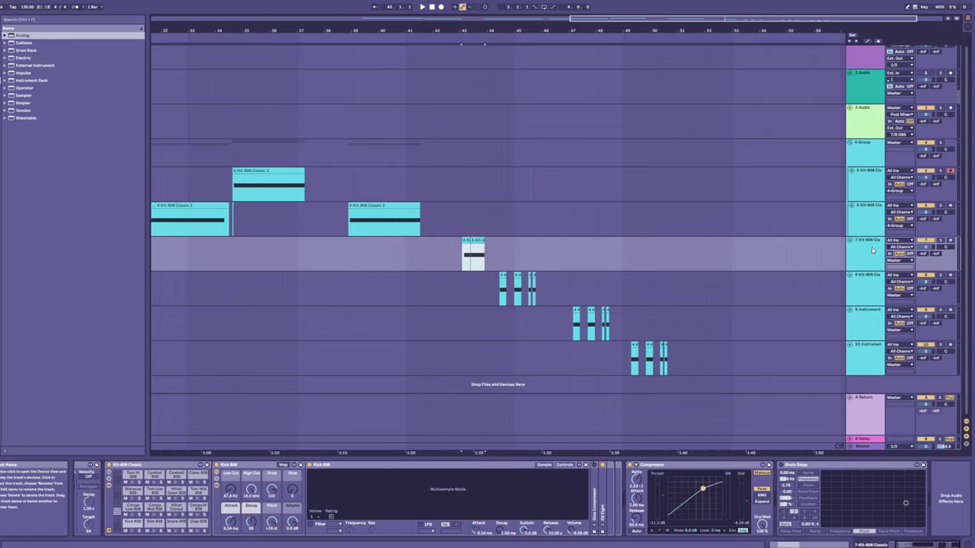
# - Group the three sliced-clip tracks, 8 through 10, and name the group "lasers"
pyautogui.click(865, 280)
pyautogui.keyDown('shift'); pyautogui.click(866, 350); pyautogui.keyUp('shift')
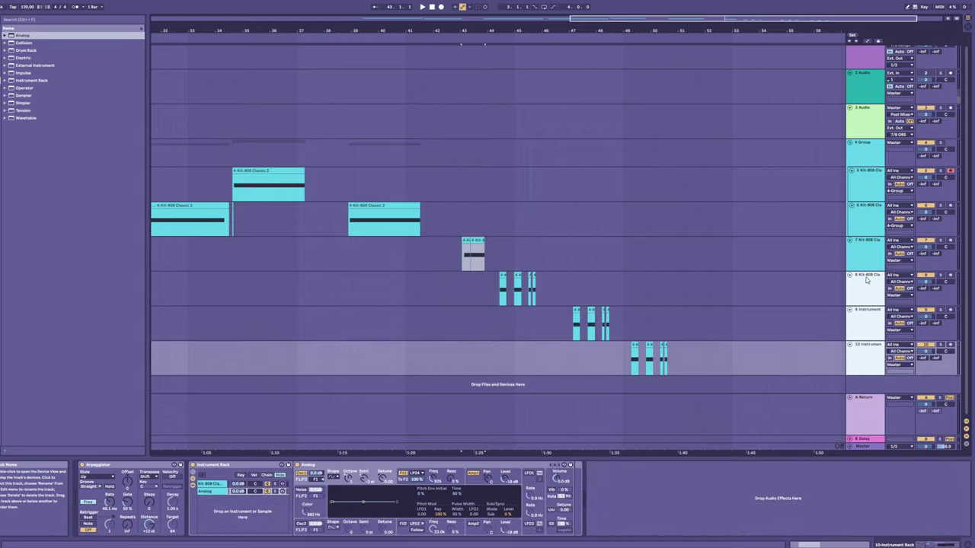
pyautogui.hotkey('ctrl', 'g')
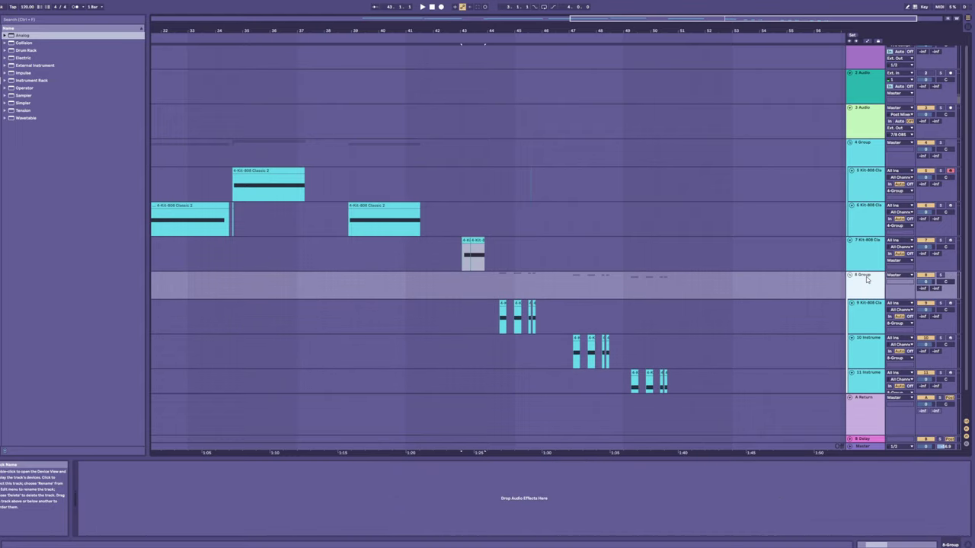
pyautogui.press('Return')
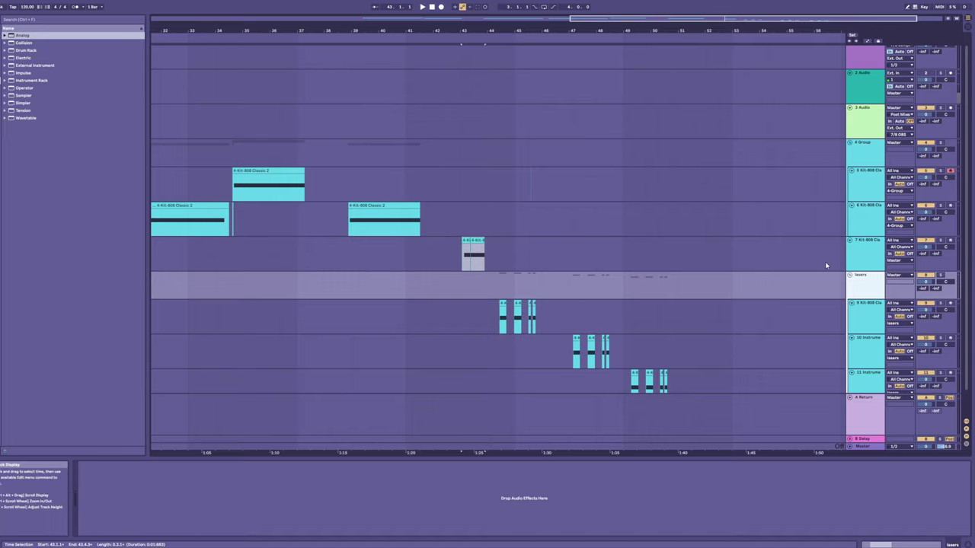
# - Play the two adjoining clips on track 7 from the start of the notes at bar 43
pyautogui.moveTo(518, 249); pyautogui.dragTo(528, 239)
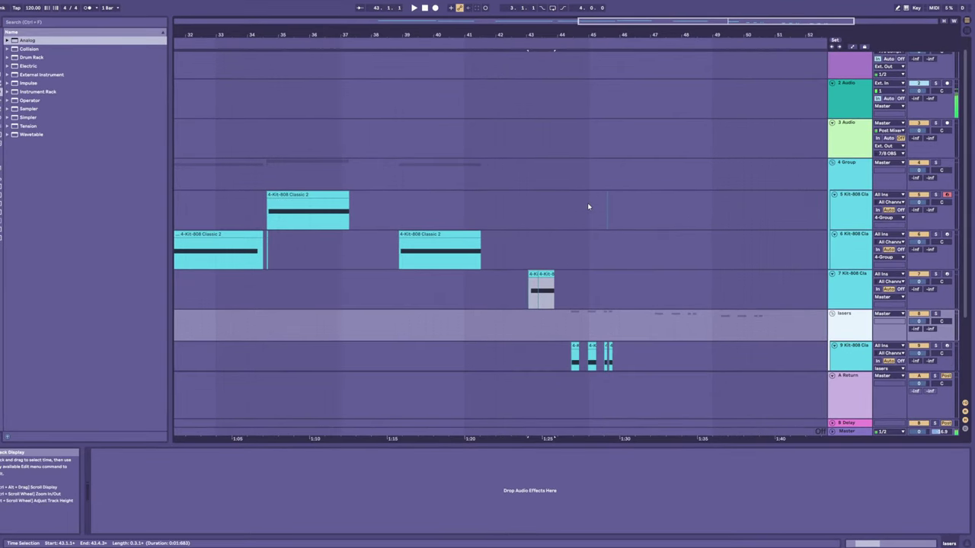
pyautogui.scroll(-6, 597, 204)
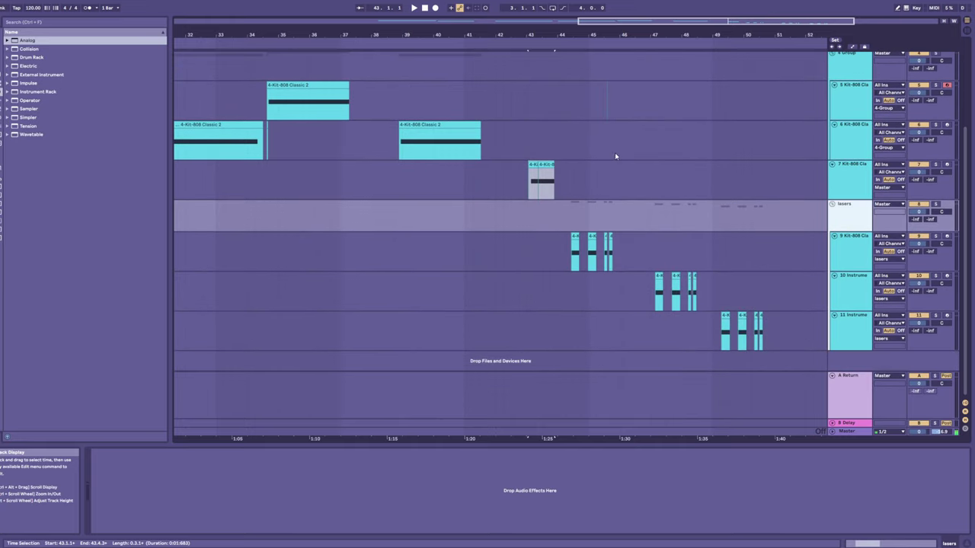
pyautogui.moveTo(593, 34); pyautogui.dragTo(549, 19)
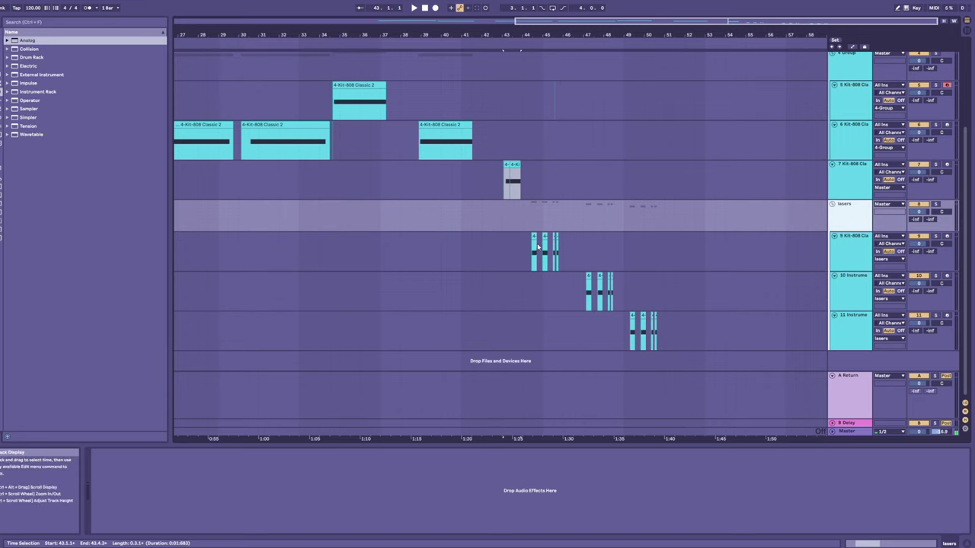
pyautogui.click(505, 193)
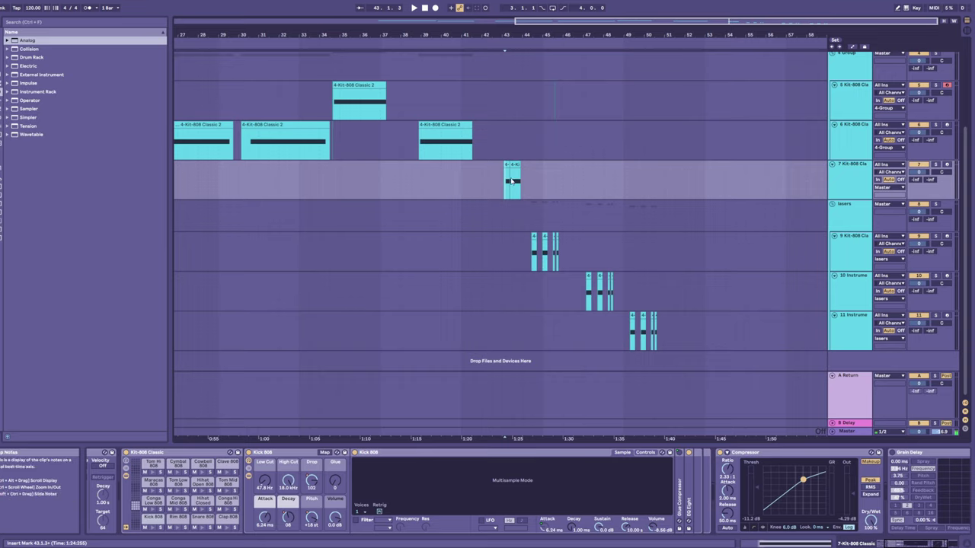
pyautogui.press('space')
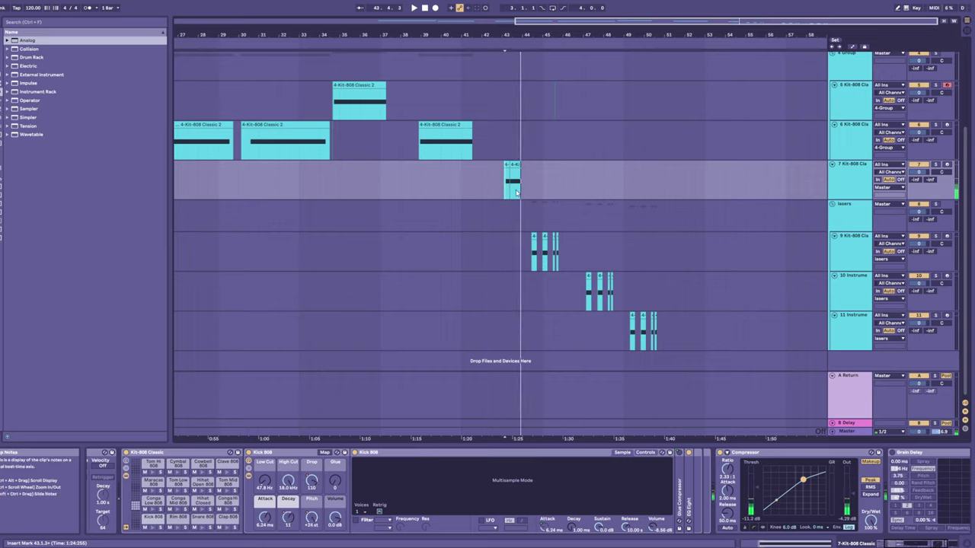
pyautogui.moveTo(530, 34); pyautogui.dragTo(532, 80)
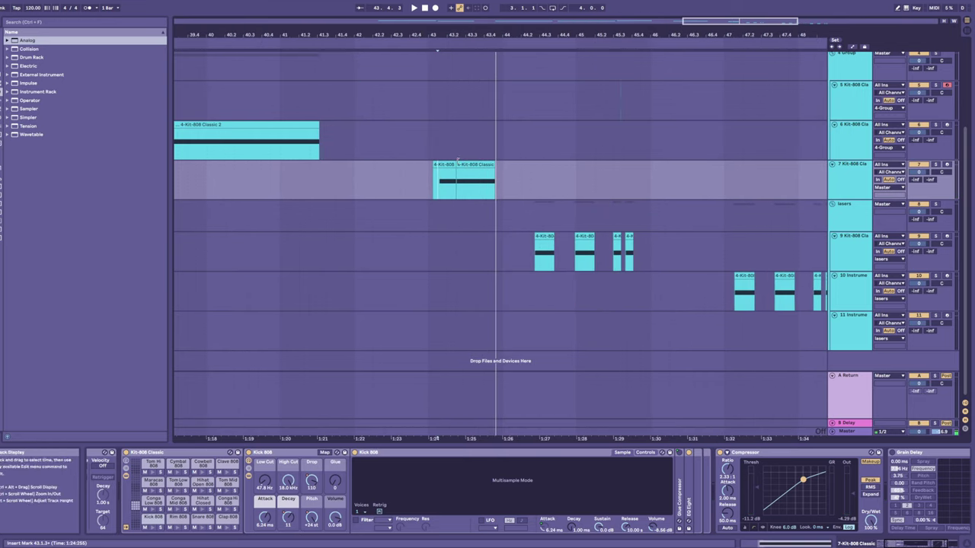
pyautogui.click(438, 192)
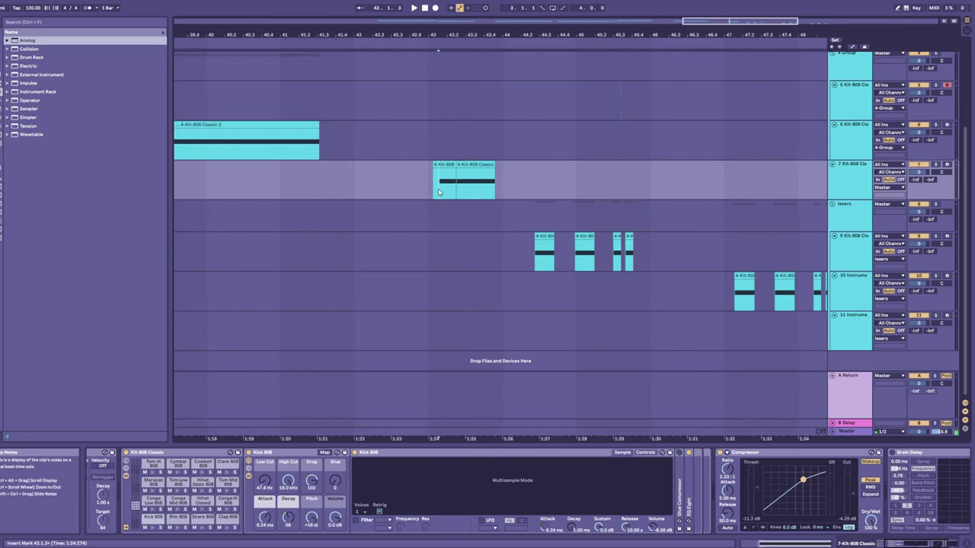
pyautogui.press('space')
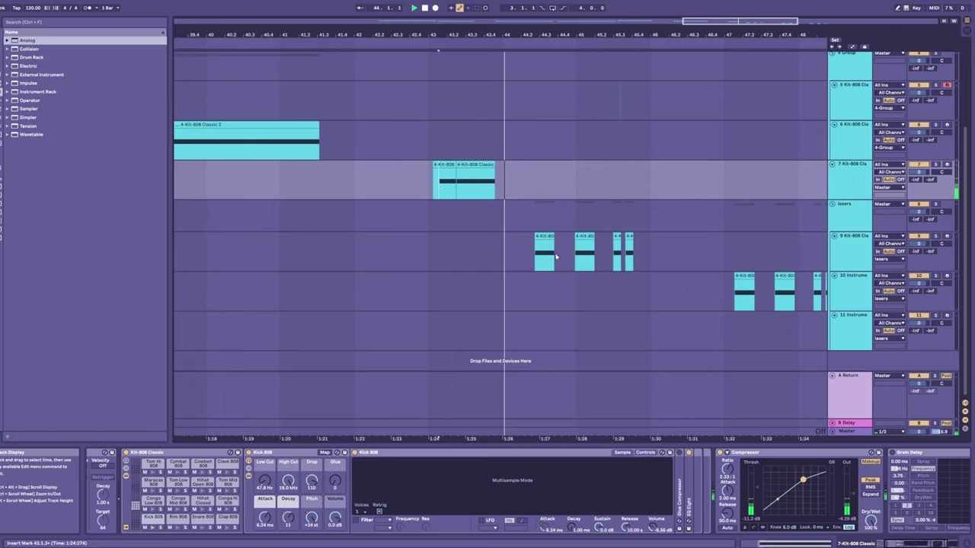
pyautogui.press('space')
# - Examine the Kick 808 settings at bar 40.4, at the bar 43 clips and just before the first slice in the lasers group
pyautogui.click(275, 153)
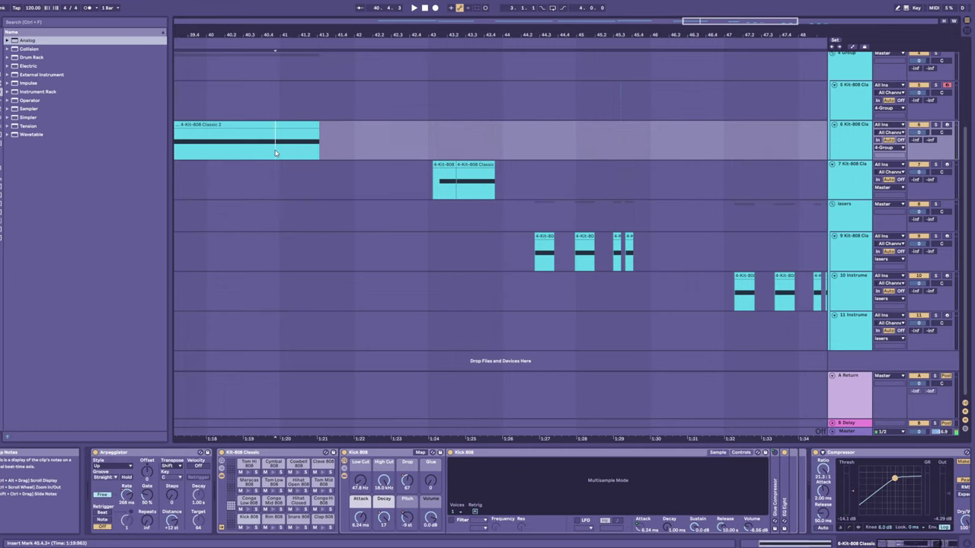
pyautogui.moveTo(272, 36); pyautogui.dragTo(628, 5)
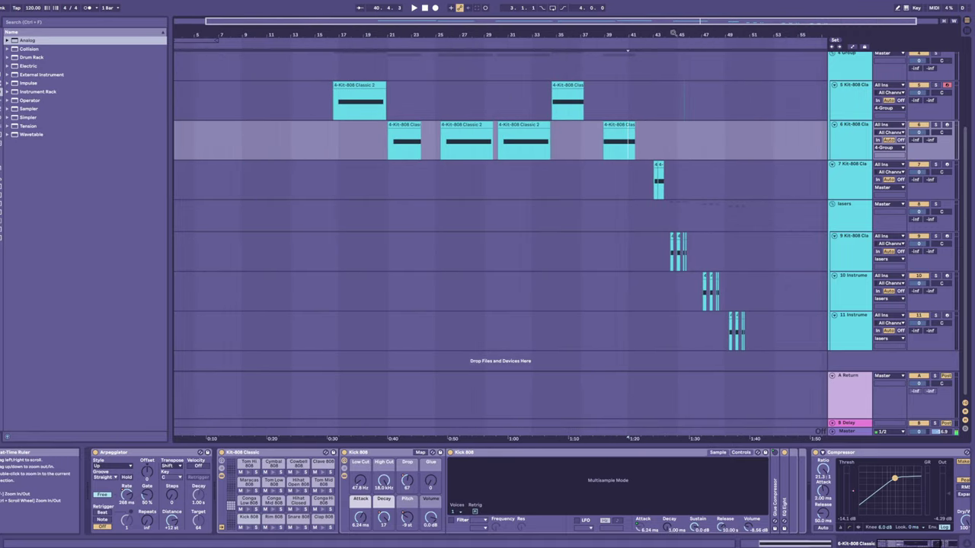
pyautogui.moveTo(672, 37); pyautogui.dragTo(565, 129)
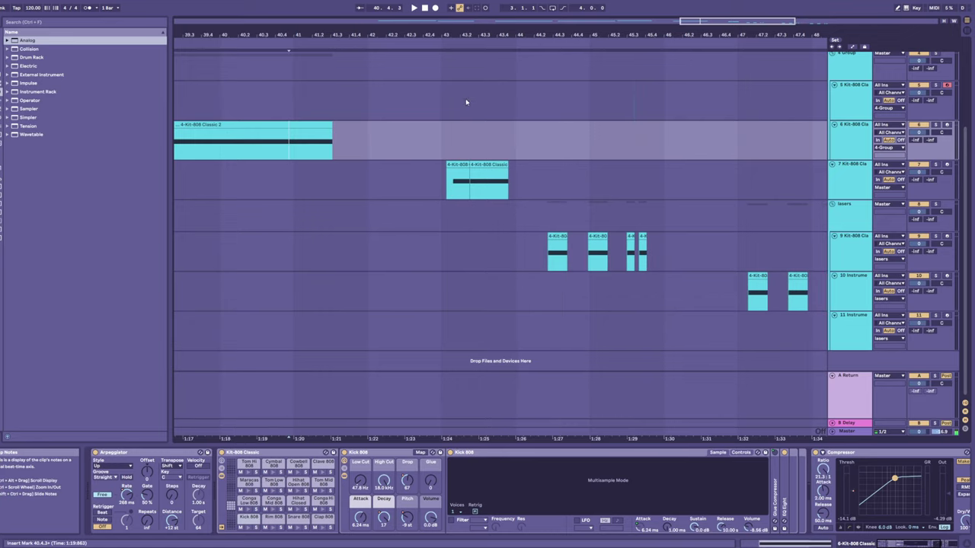
pyautogui.keyDown('ctrl'); pyautogui.scroll(5, 466, 103); pyautogui.keyUp('ctrl')
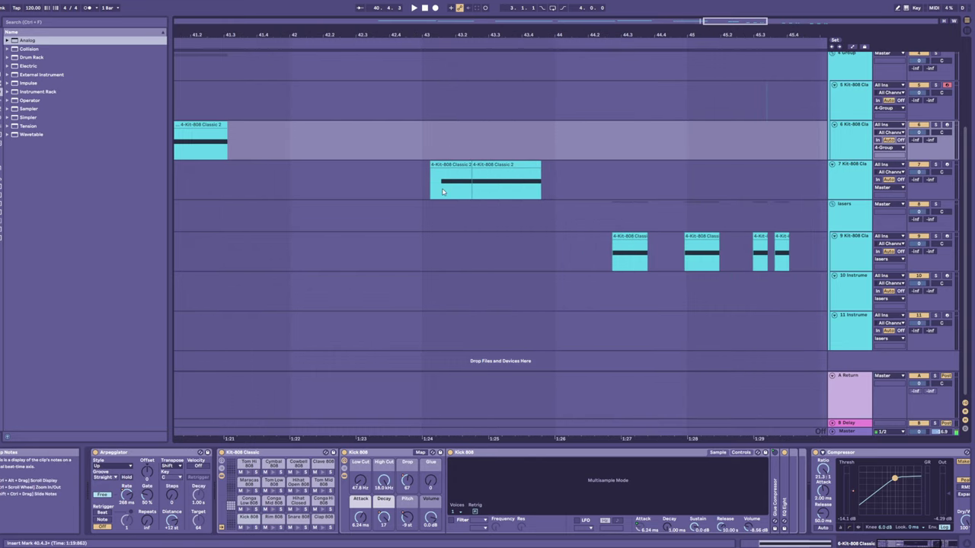
pyautogui.click(443, 191)
pyautogui.click(606, 255)
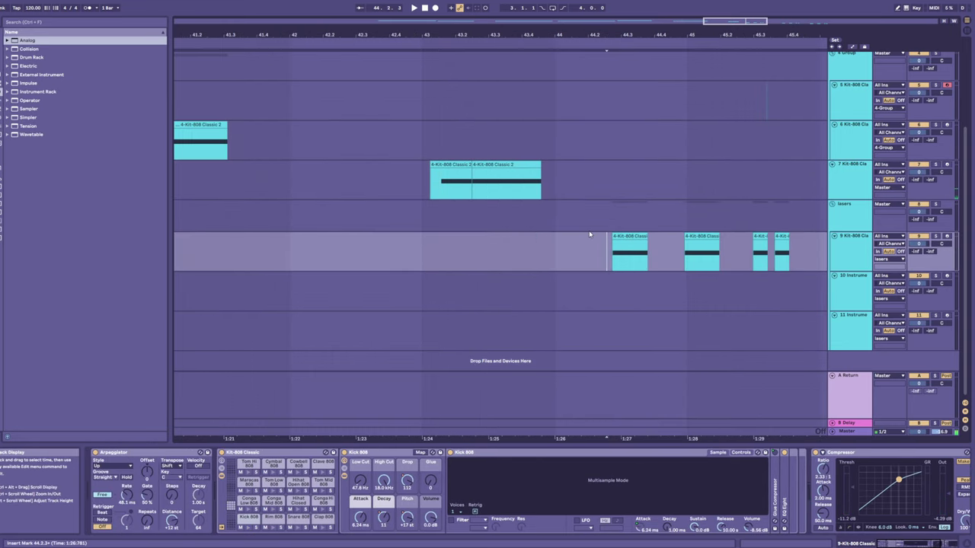
# - Play the first slice of the lasers group on track 9, then audition the two adjoining clips on track 7 at bar 43
pyautogui.press('space')
pyautogui.press('space')
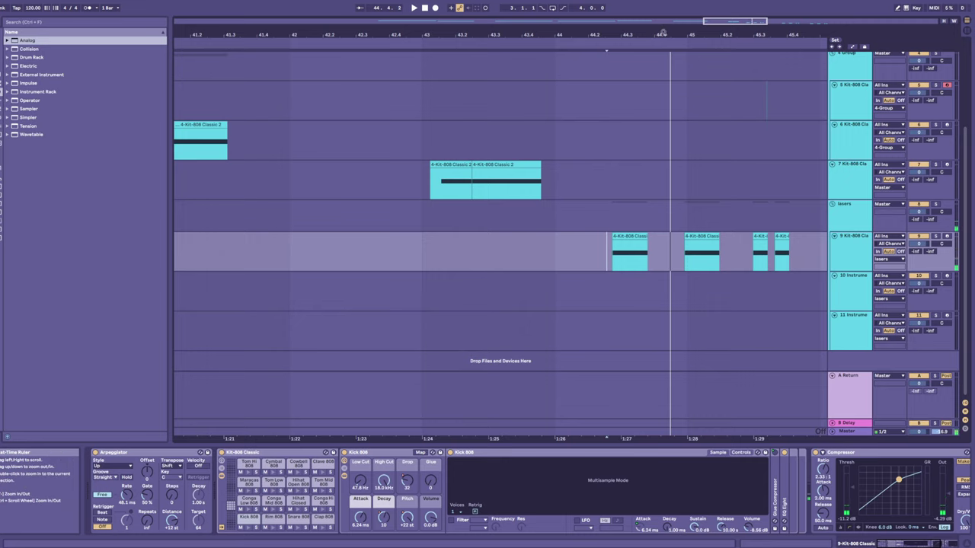
pyautogui.keyDown('ctrl'); pyautogui.scroll(1, 662, 33); pyautogui.keyUp('ctrl')
pyautogui.click(482, 192)
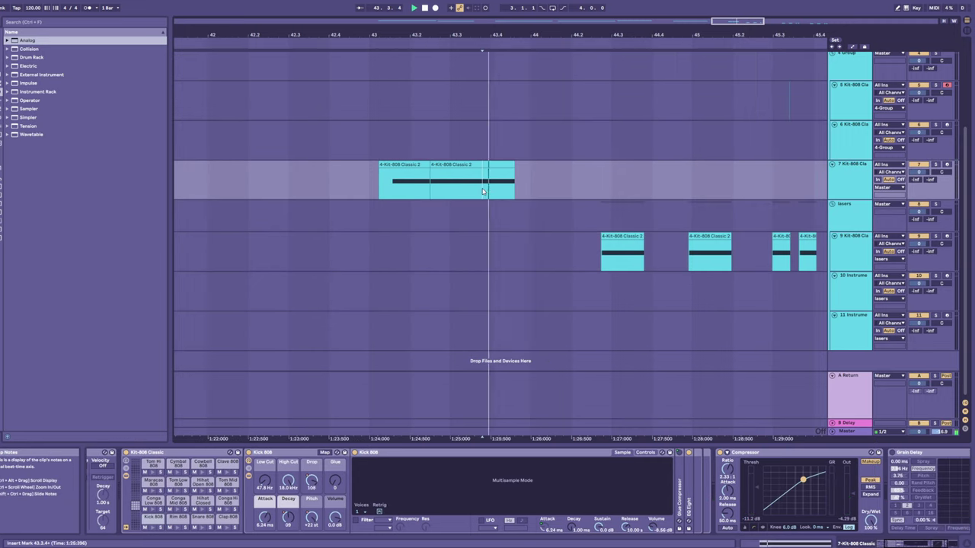
pyautogui.press('space')
pyautogui.click(399, 191)
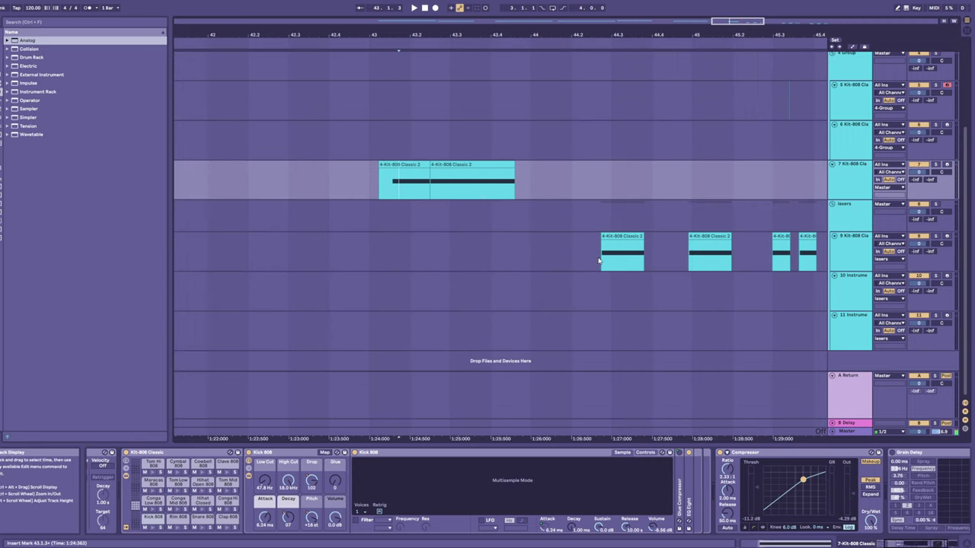
# - Audition the sliced clips on track 9 from bar 44, starting before the first slice and again before the second
pyautogui.click(598, 256)
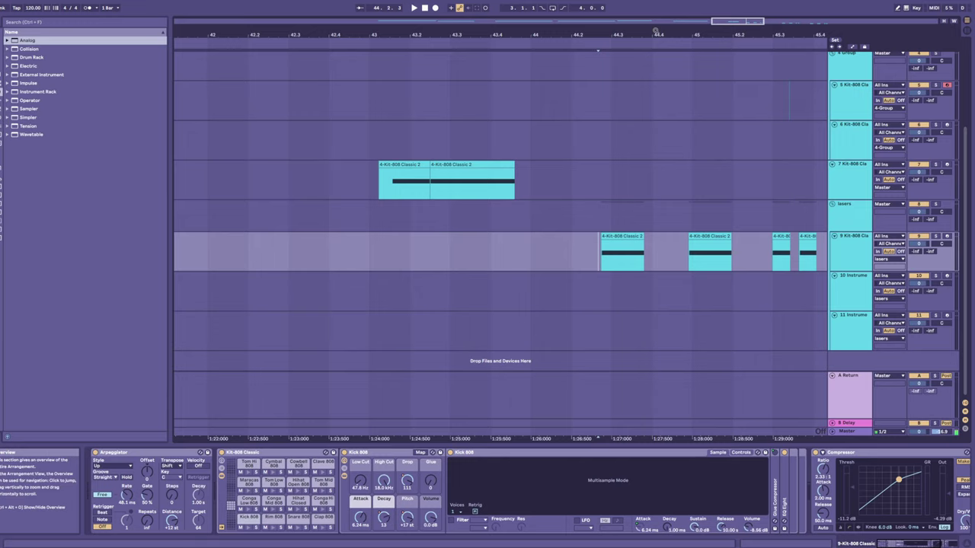
pyautogui.moveTo(656, 29); pyautogui.dragTo(510, 31)
pyautogui.press('space')
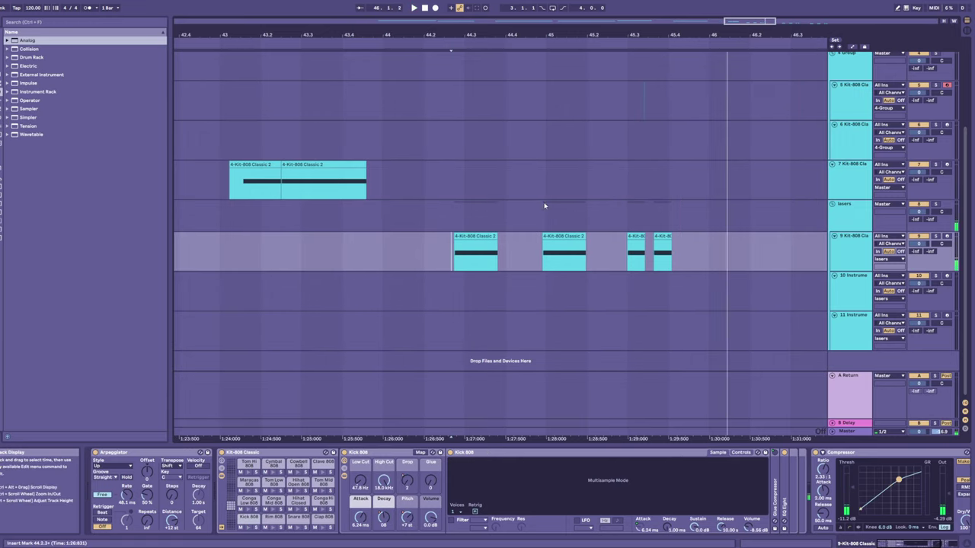
pyautogui.click(536, 257)
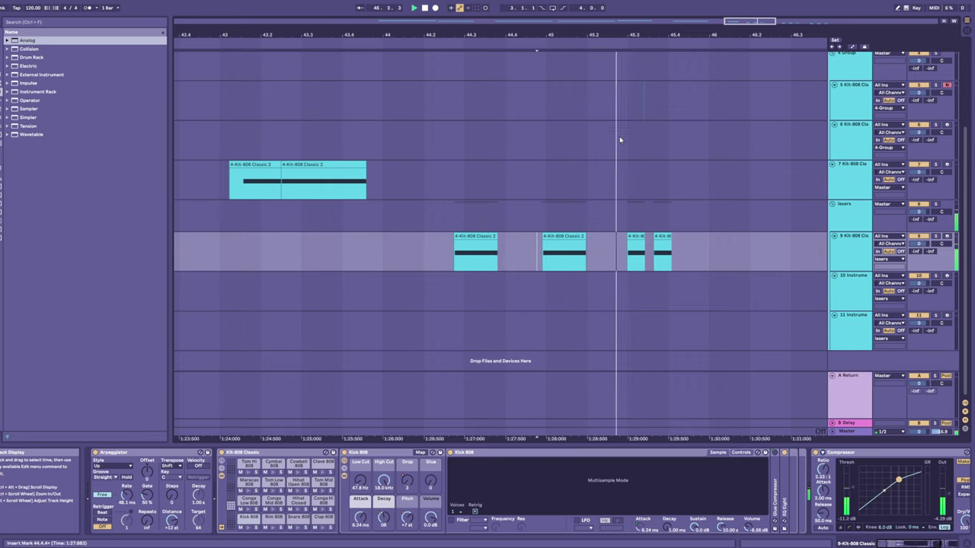
pyautogui.moveTo(642, 36); pyautogui.dragTo(495, 11)
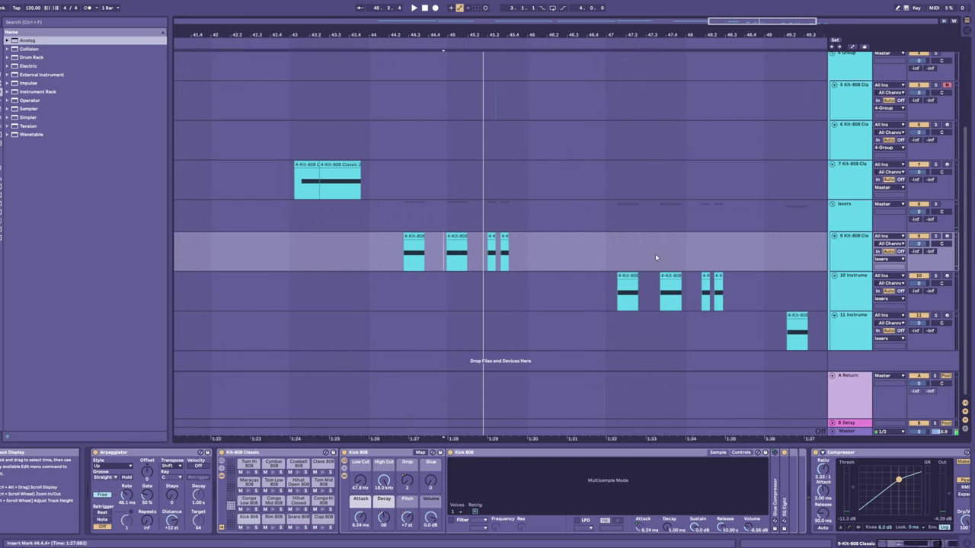
# - Audition the slices on tracks 10 and 11, starting each track just before its second slice
pyautogui.click(657, 301)
pyautogui.press('space')
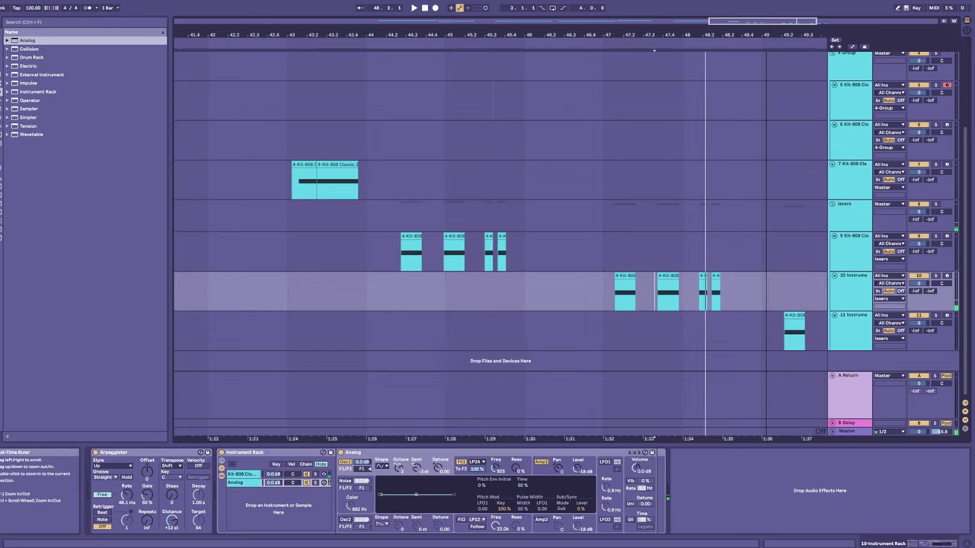
pyautogui.moveTo(769, 32); pyautogui.dragTo(590, 34)
pyautogui.click(649, 340)
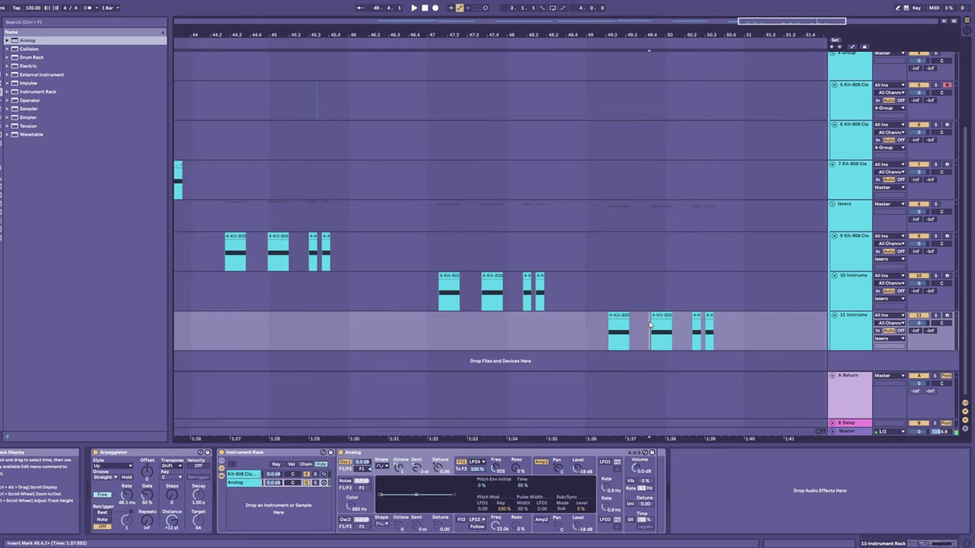
pyautogui.press('space')
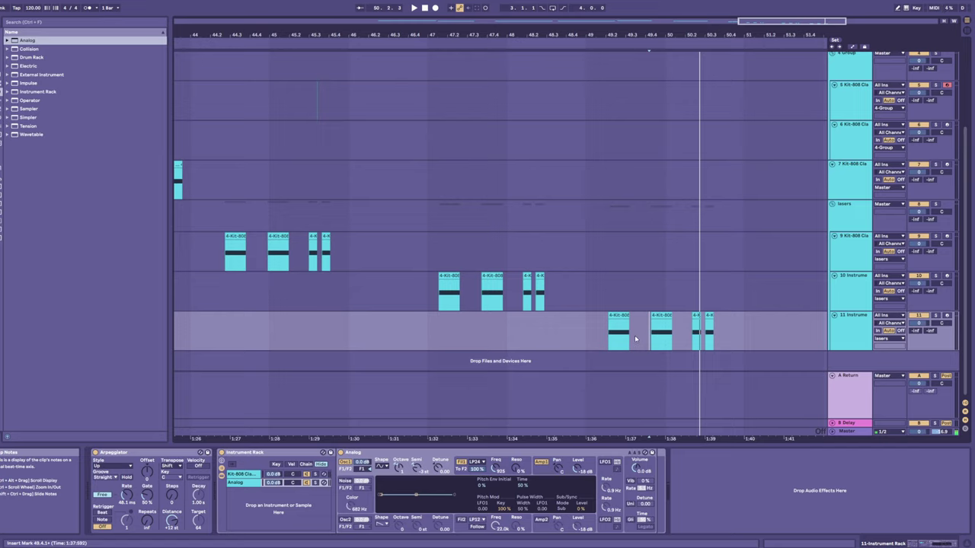
pyautogui.press('space')
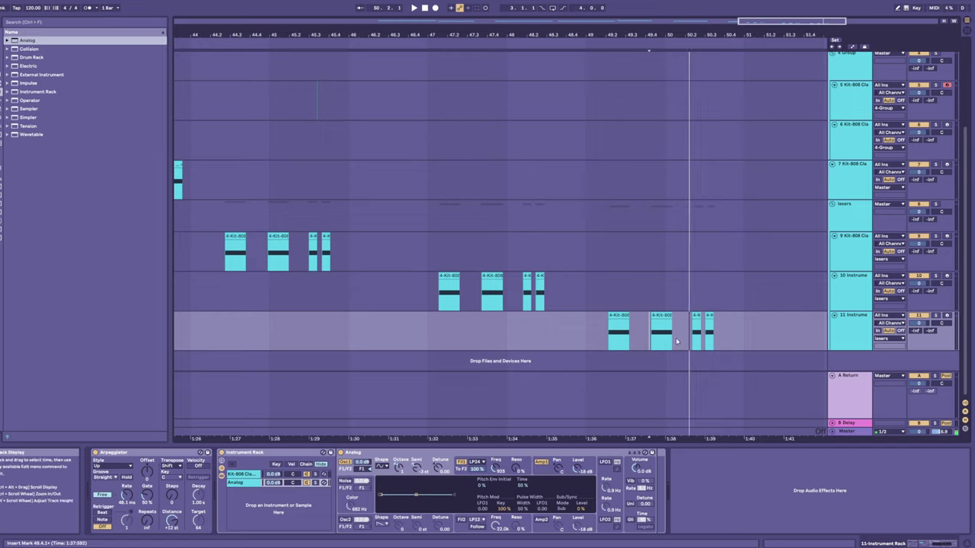
# - Compare the slice starts on tracks 10 and 11, then play the last two short slices on track 11
pyautogui.click(645, 341)
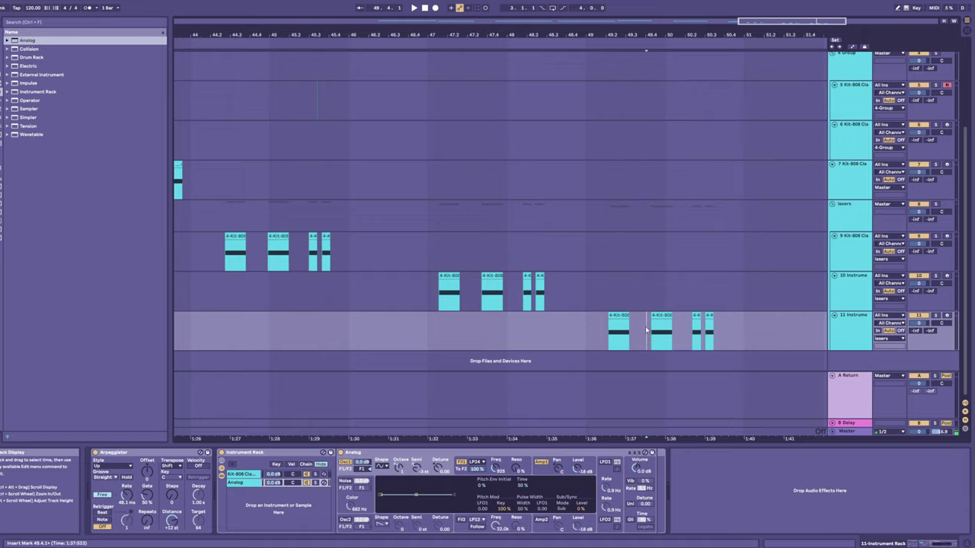
pyautogui.click(434, 302)
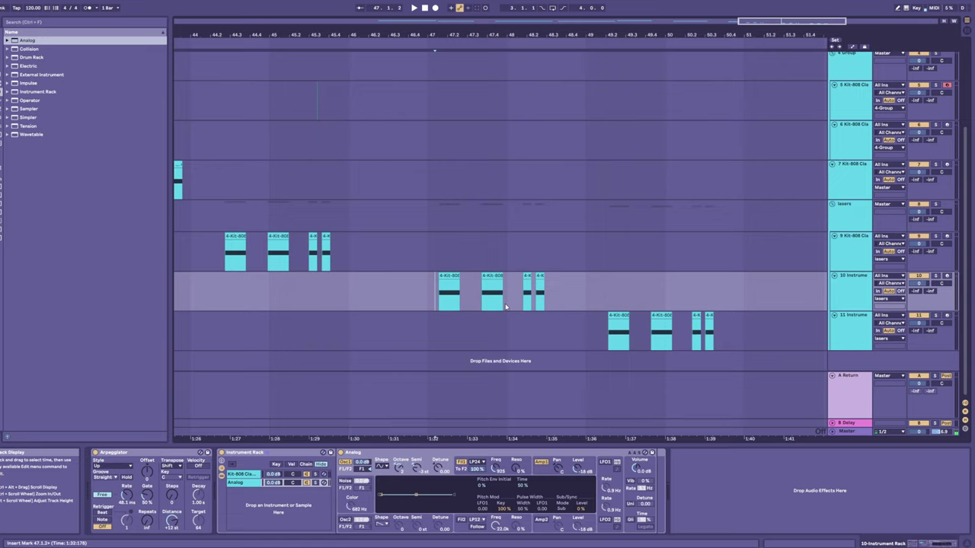
pyautogui.click(689, 348)
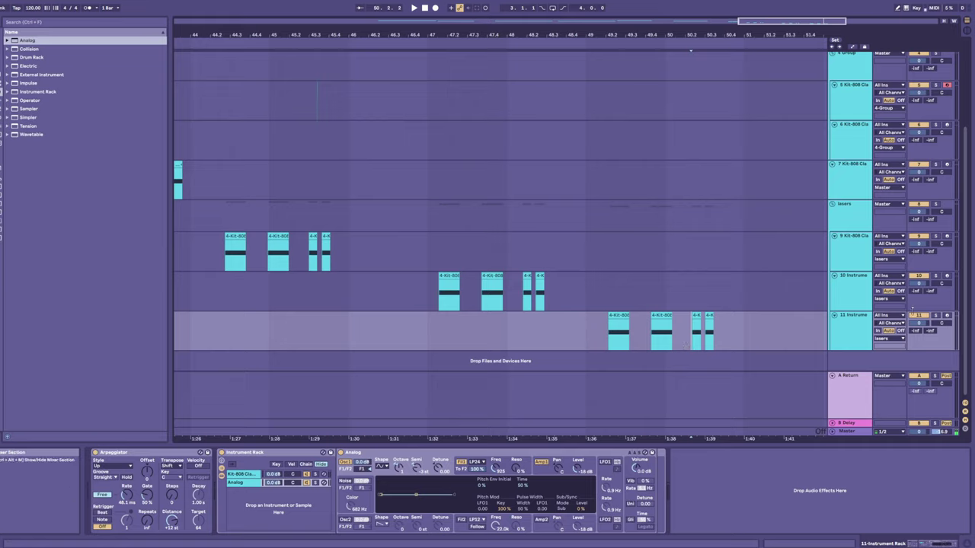
pyautogui.press('space')
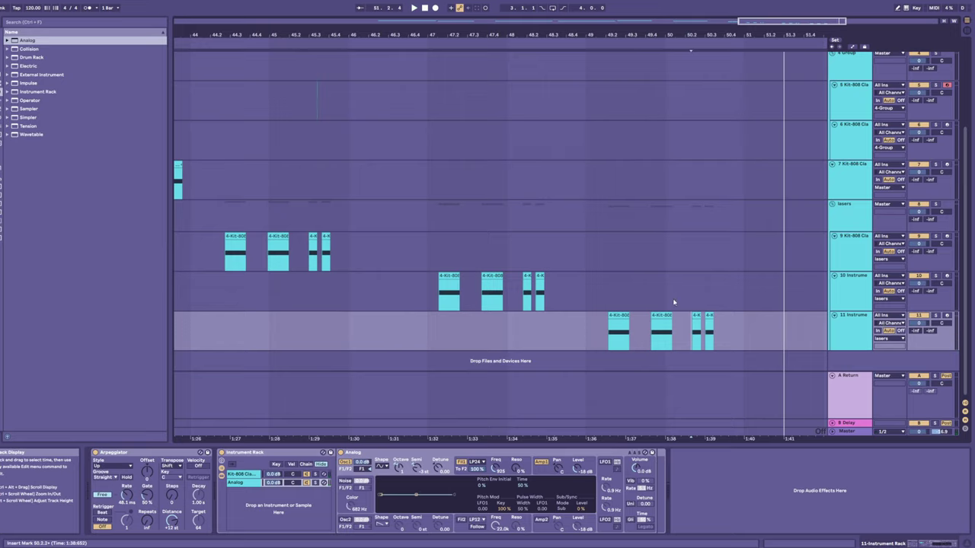
pyautogui.click(673, 302)
pyautogui.click(689, 335)
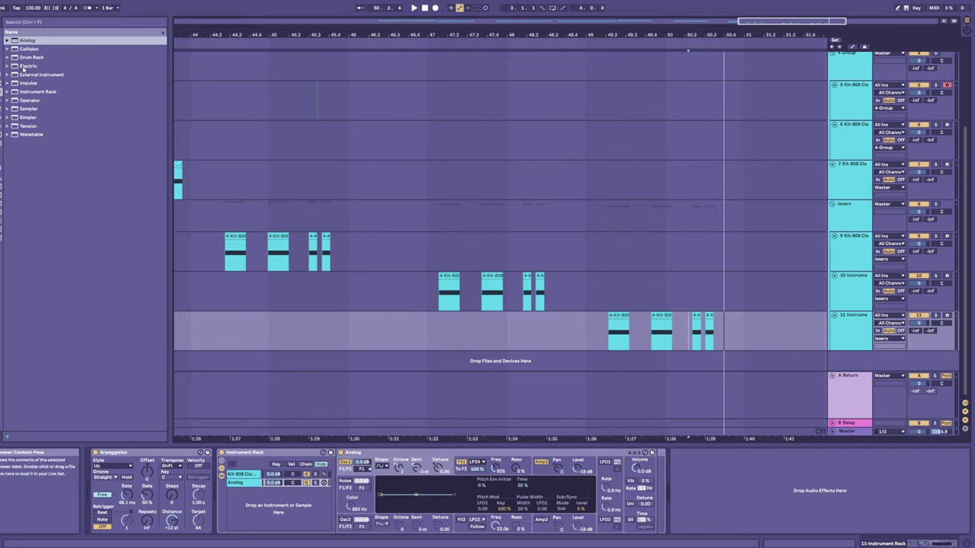
# - Add the Compressor audio effect after the Instrument Rack on track 11 and play the short slices
pyautogui.click(1, 75)
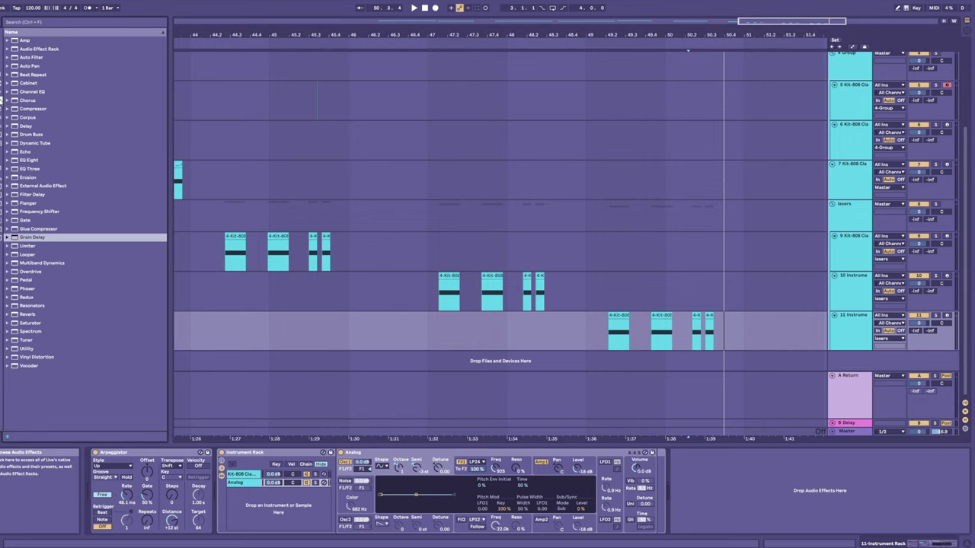
pyautogui.click(31, 110)
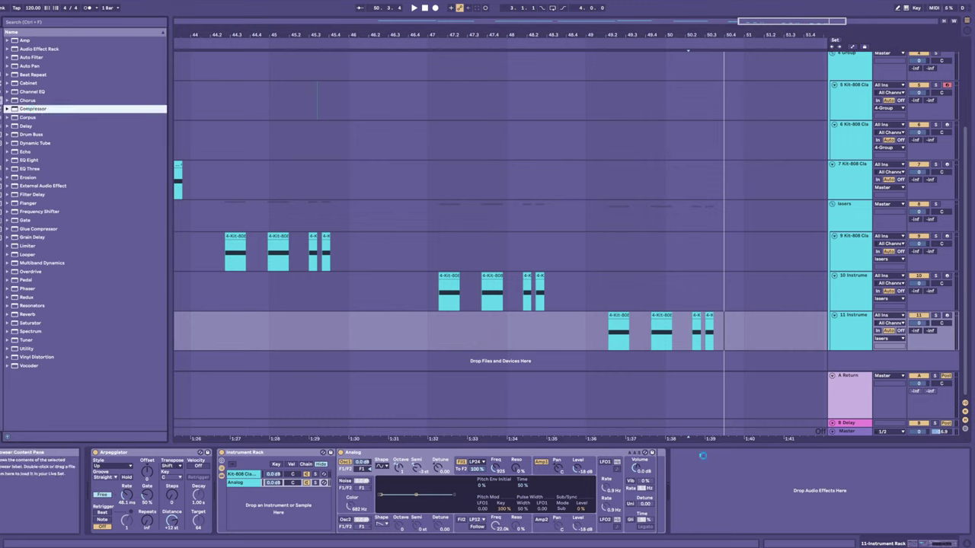
pyautogui.moveTo(732, 484); pyautogui.dragTo(733, 485)
pyautogui.press('space')
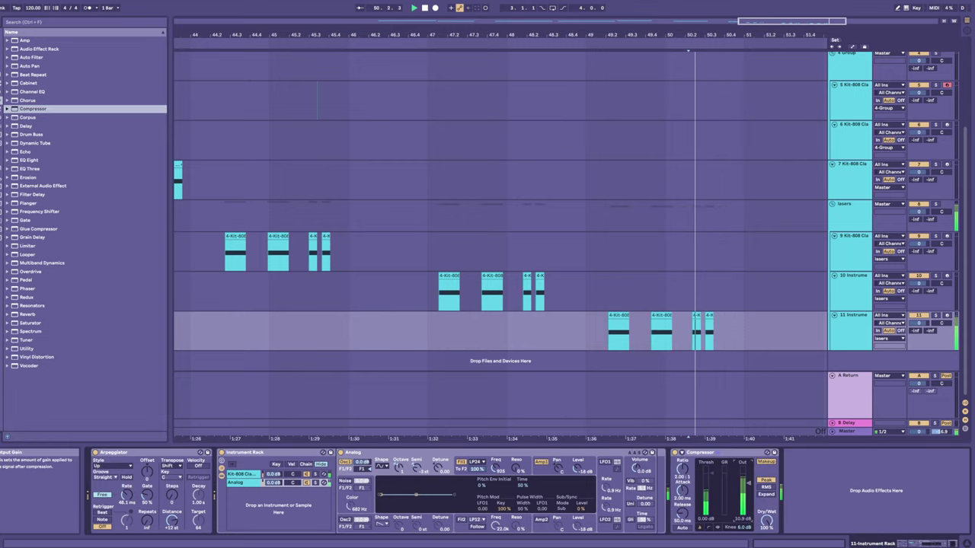
# - Switch track 11's Compressor to the transfer curve, then set its threshold to -2.44 dB and output gain to 7.60 dB while auditioning
pyautogui.press('space')
pyautogui.click(708, 527)
pyautogui.press('space')
pyautogui.moveTo(772, 471); pyautogui.dragTo(769, 475)
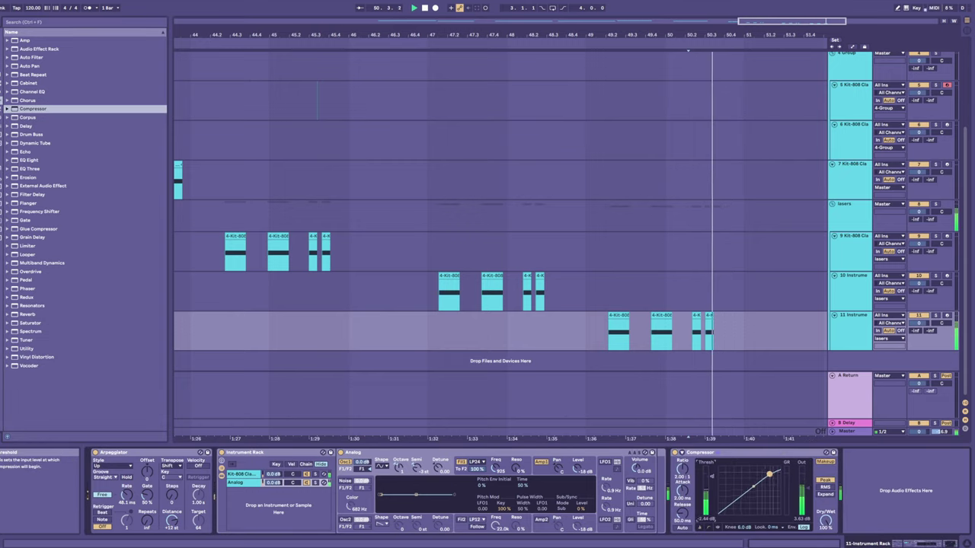
pyautogui.press('space')
pyautogui.press('space')
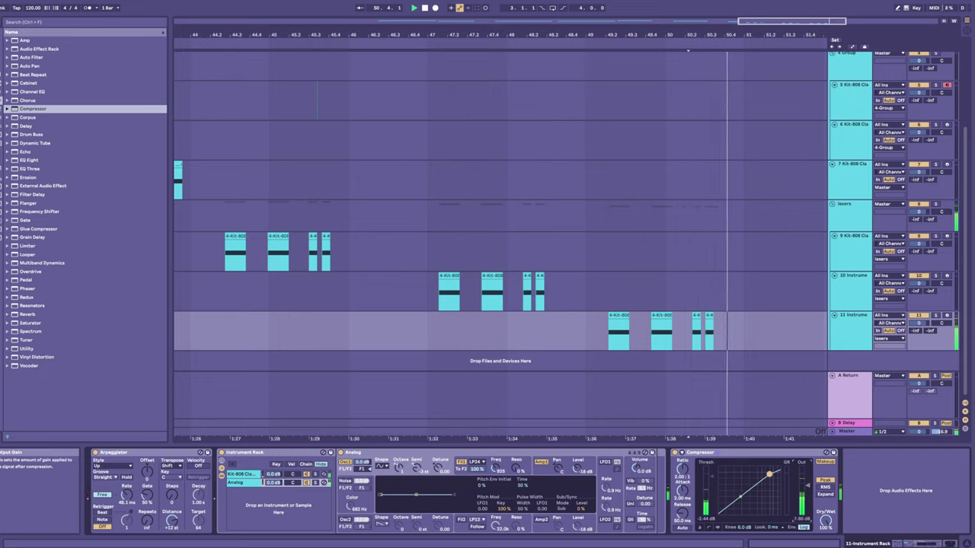
# - Copy the Compressor from track 11 to track 10 and play that track's slices from the first one
pyautogui.moveTo(716, 458); pyautogui.dragTo(639, 354)
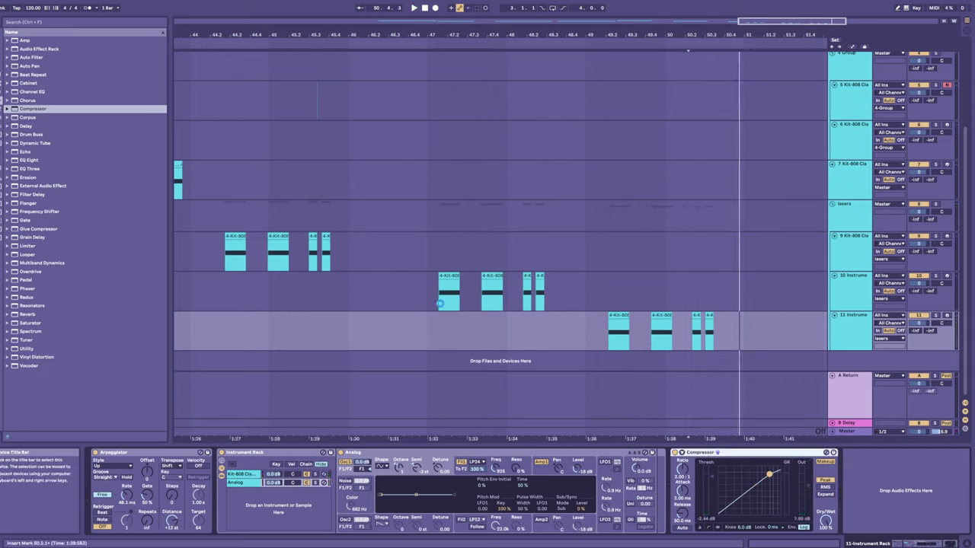
pyautogui.click(438, 303)
pyautogui.press('space')
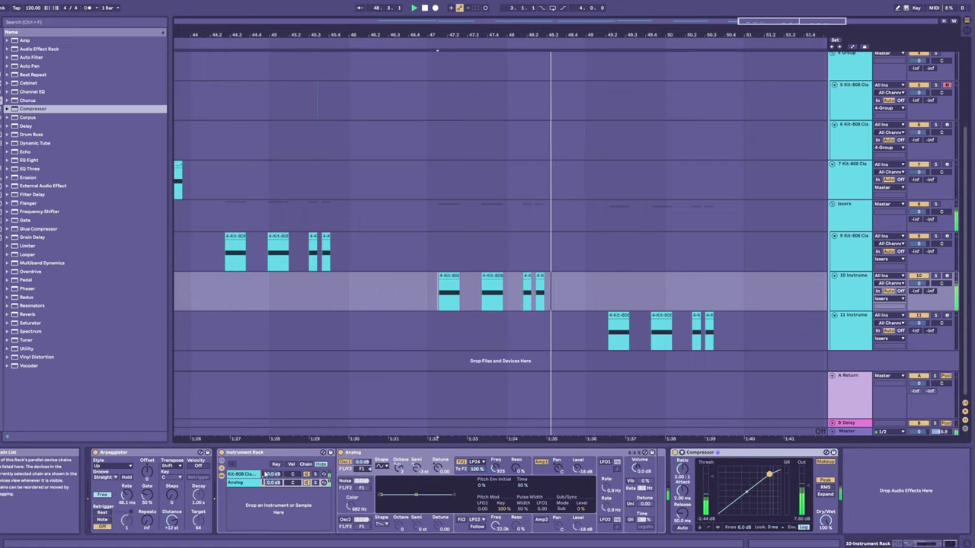
# - Set track 10's Analog chain volume to -1.0 dB and enable Oscillator 2 with a sine shape and -3 st semitones
pyautogui.press('space')
pyautogui.click(352, 519)
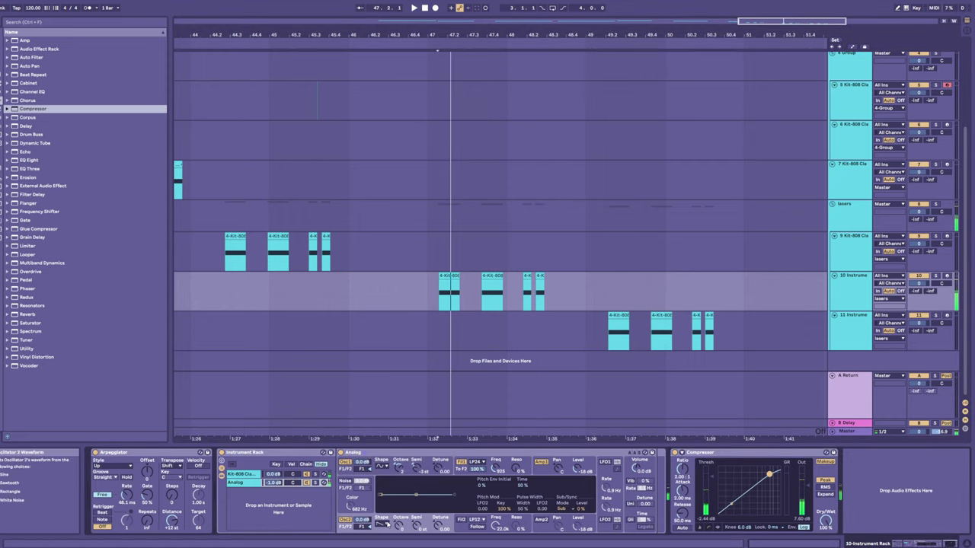
pyautogui.press('space')
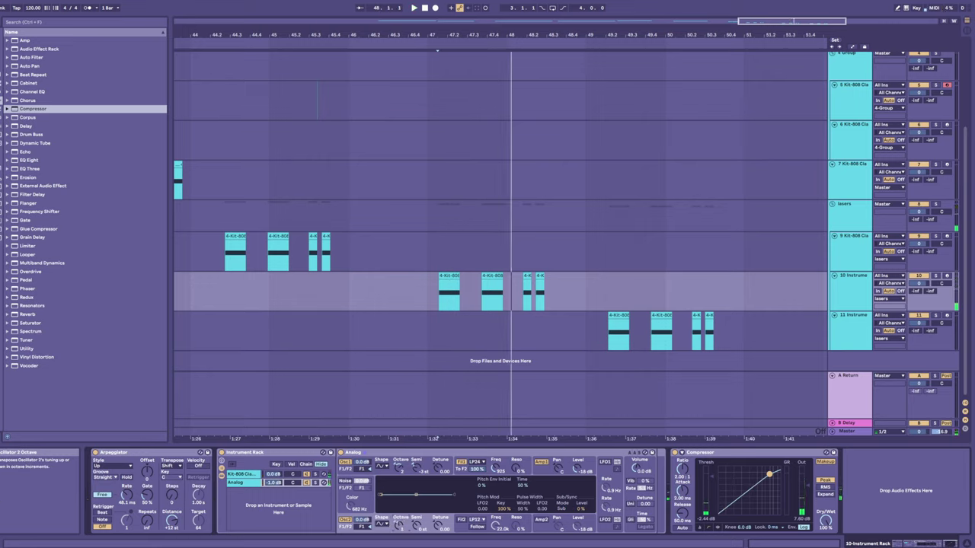
pyautogui.press('space')
pyautogui.press('space')
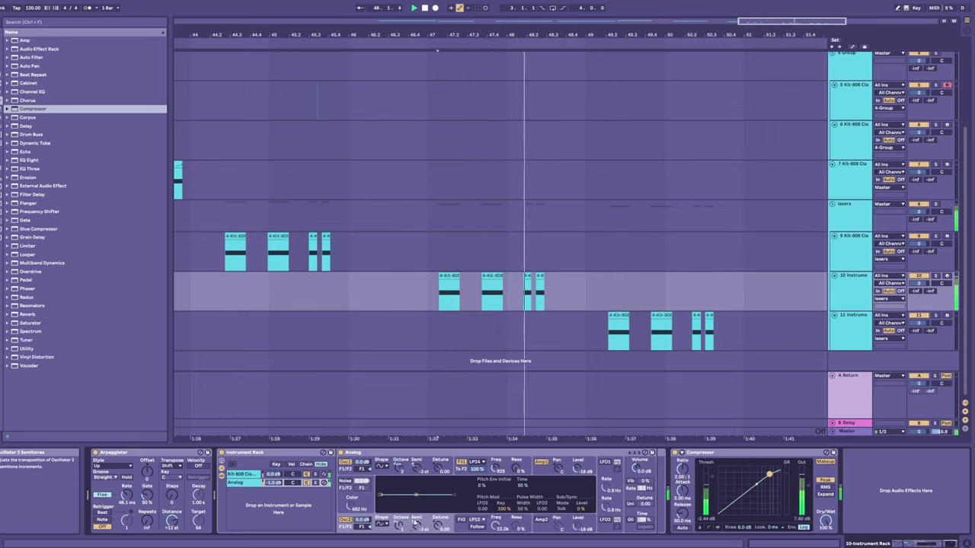
# - Play track 10 from after its first slice, set the Analog chain volume to -6.0 dB, and adjust Oscillator 1's octave
pyautogui.click(585, 344)
pyautogui.click(462, 301)
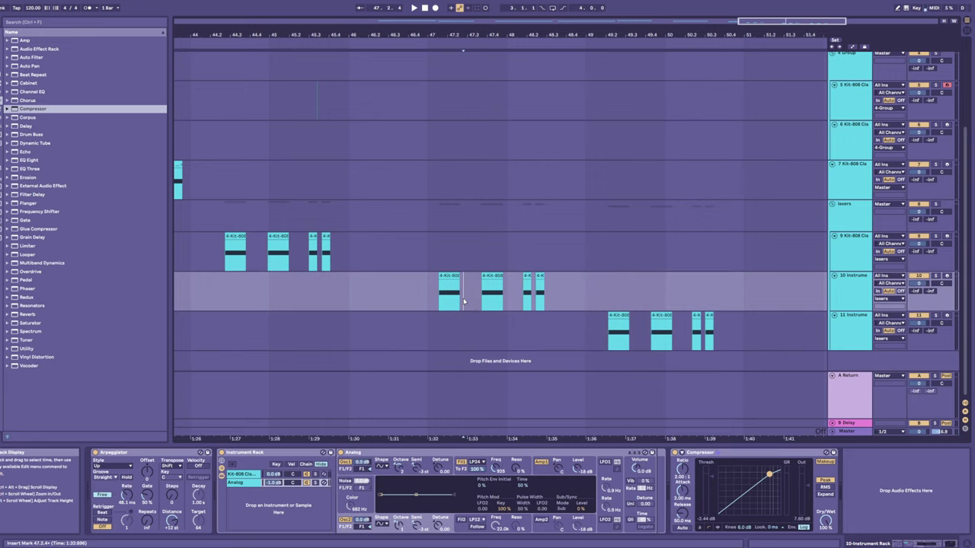
pyautogui.press('space')
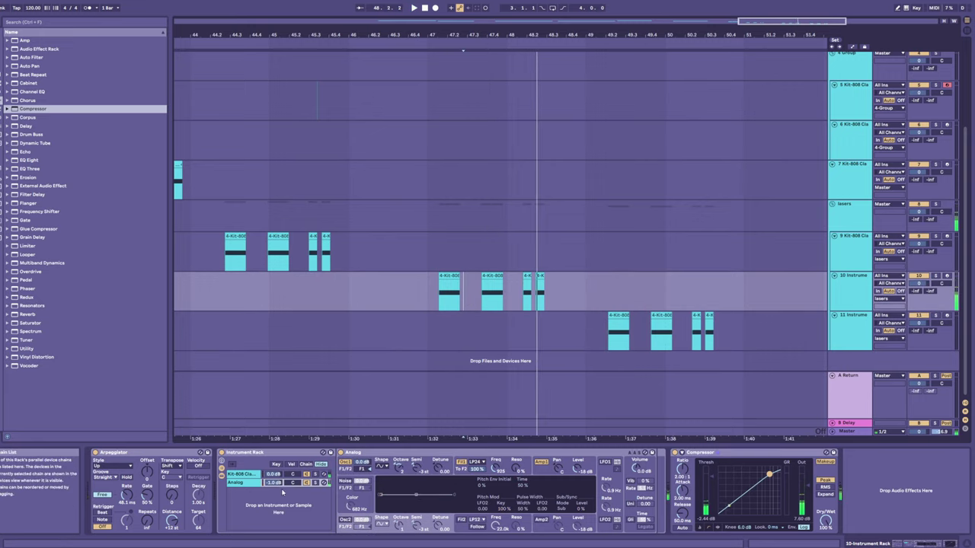
pyautogui.moveTo(273, 483); pyautogui.dragTo(274, 491)
pyautogui.press('space')
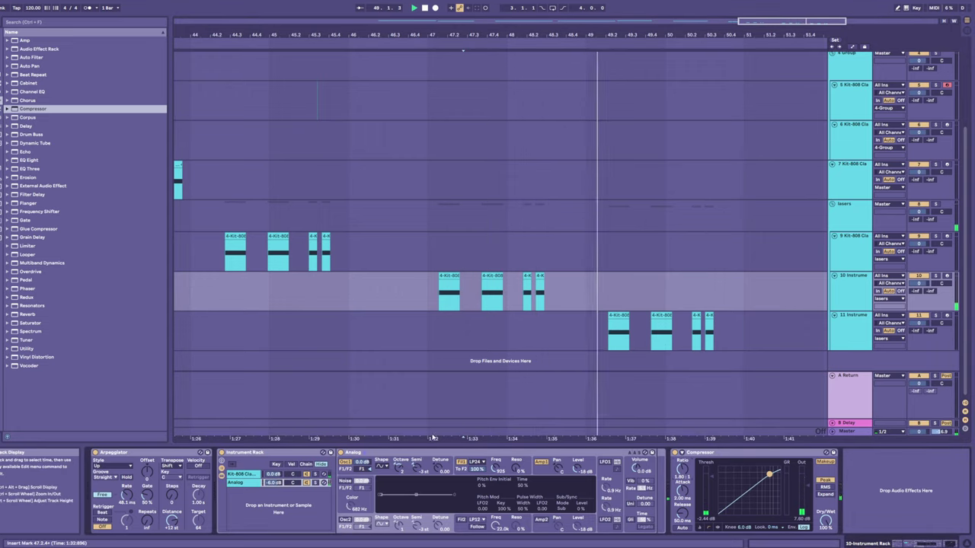
pyautogui.moveTo(405, 469); pyautogui.dragTo(404, 459)
pyautogui.press('space')
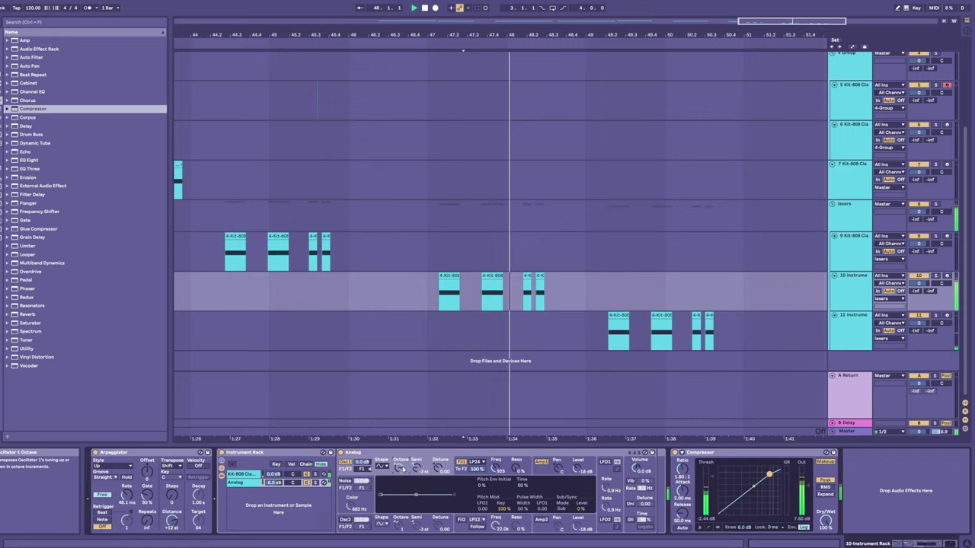
# - Copy the Compressor to the end of track 9's device chain, play the slices, and set its ratio to 1.48:1
pyautogui.click(439, 297)
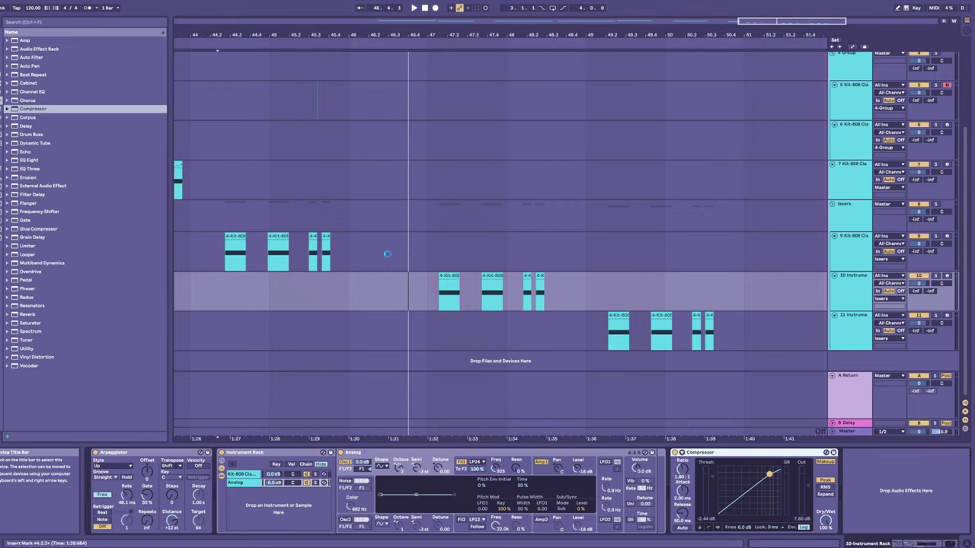
pyautogui.click(222, 260)
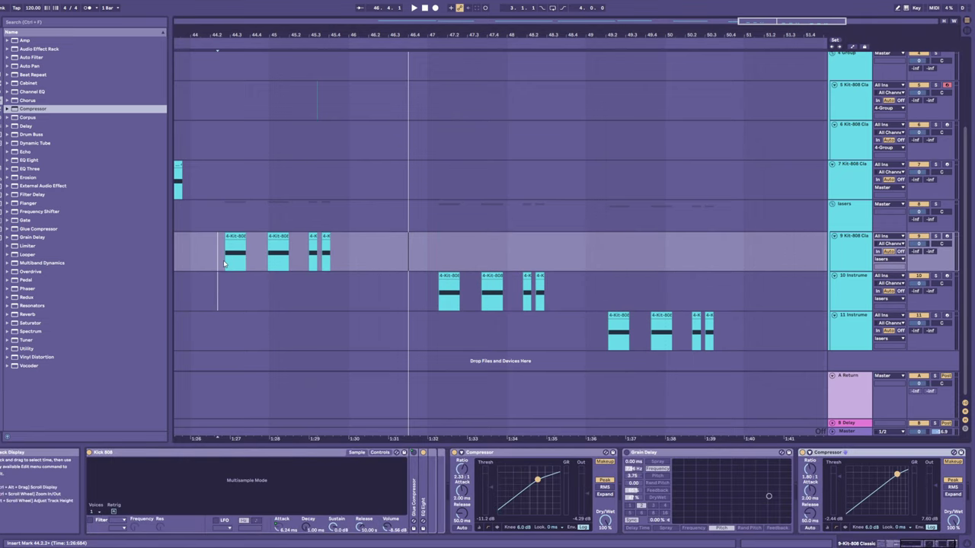
pyautogui.press('space')
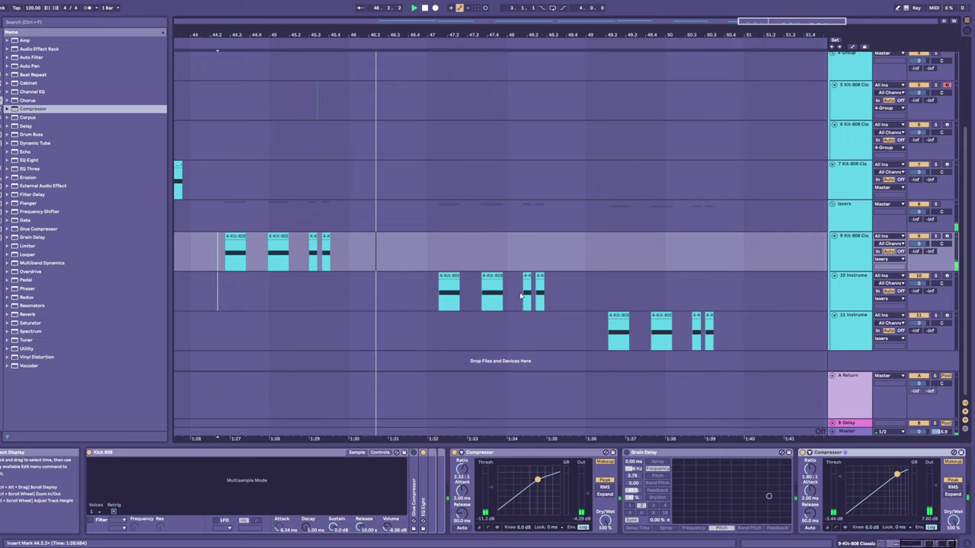
pyautogui.press('space')
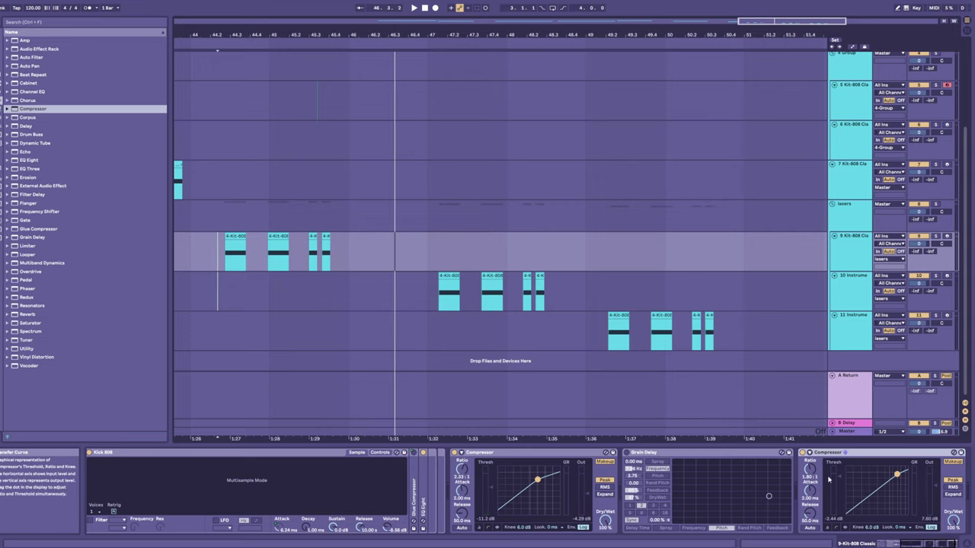
pyautogui.moveTo(810, 470); pyautogui.dragTo(809, 476)
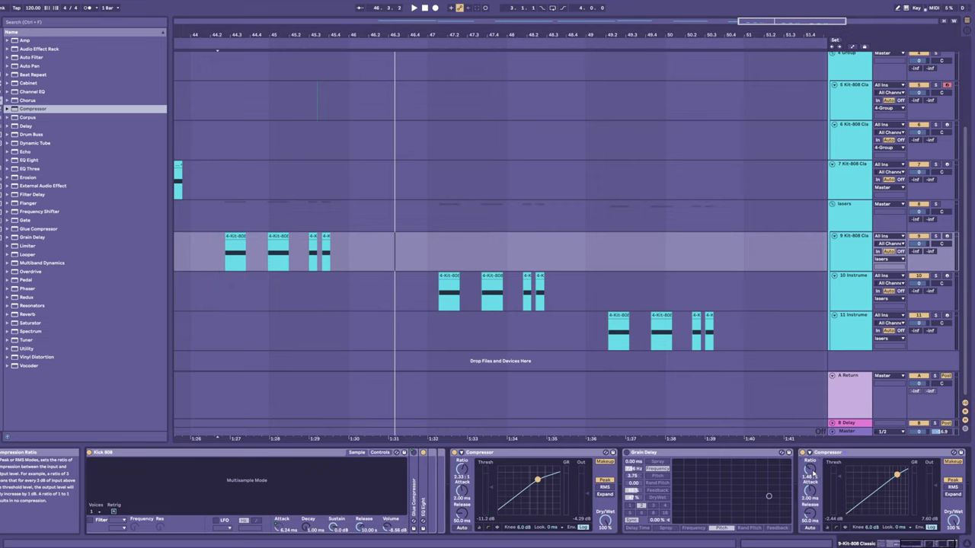
# - Play the slices on track 10 and track 11 for comparison
pyautogui.click(482, 301)
pyautogui.press('space')
pyautogui.click(602, 328)
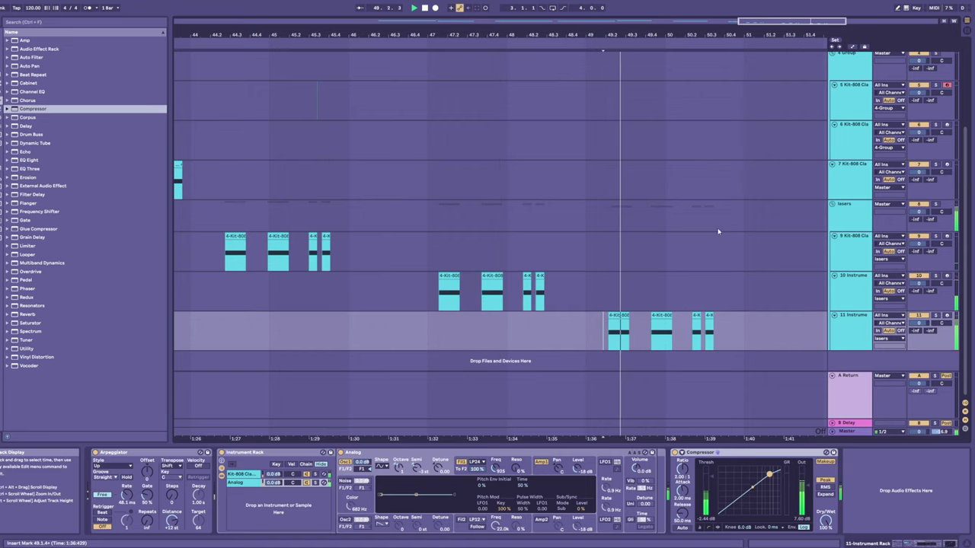
# - Duplicate track 11 outside the lasers group as track 12 and move its slices to start around bar 52
pyautogui.moveTo(861, 319); pyautogui.dragTo(862, 370)
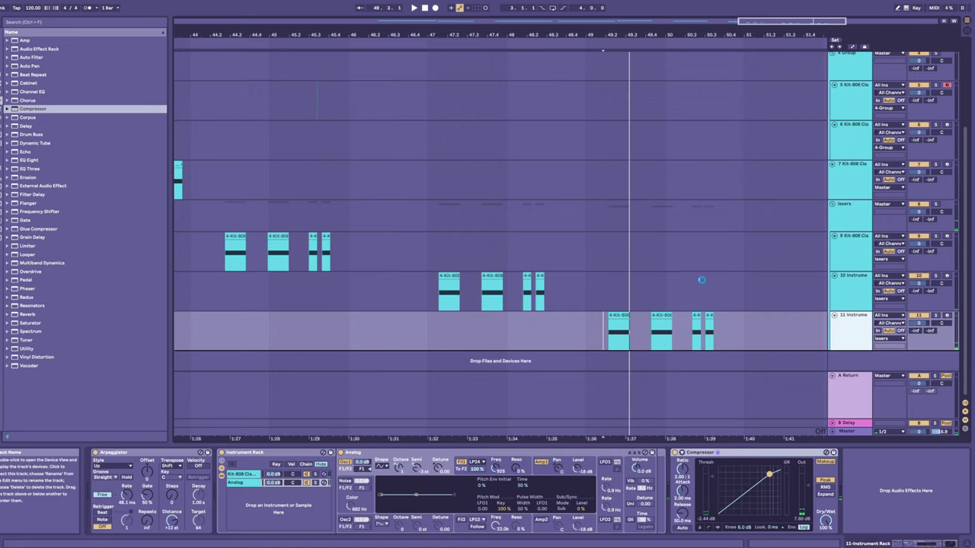
pyautogui.moveTo(630, 35); pyautogui.dragTo(460, 256)
pyautogui.scroll(-1, 462, 258)
pyautogui.moveTo(434, 335); pyautogui.dragTo(560, 339)
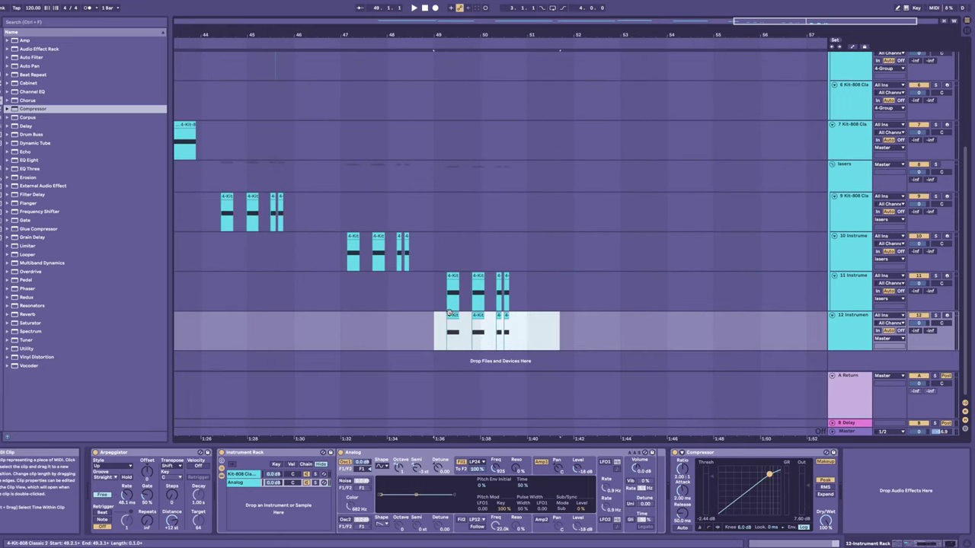
pyautogui.moveTo(451, 315); pyautogui.dragTo(654, 327)
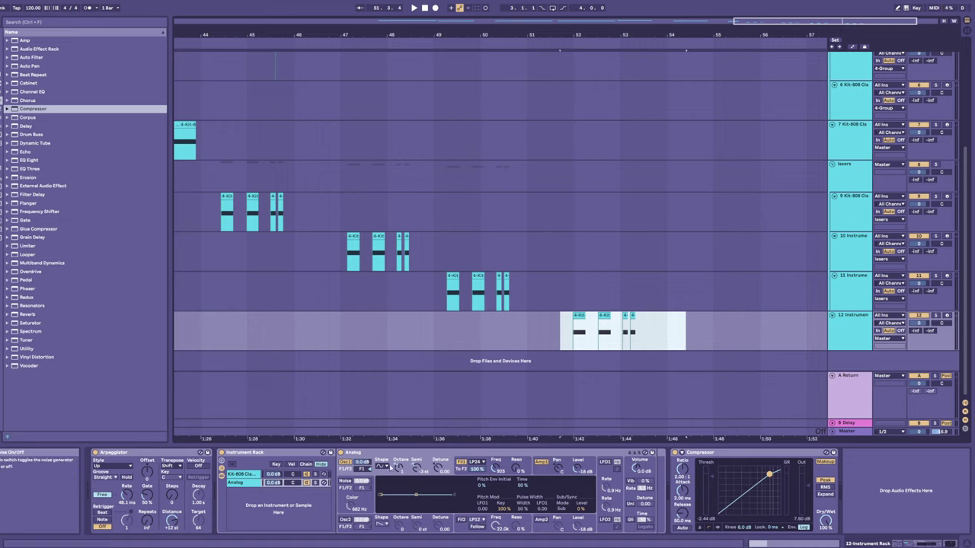
# - Play track 12's moved slices and display the Kit-808 chain's Kick 808 Pitch automation on the track
pyautogui.press('space')
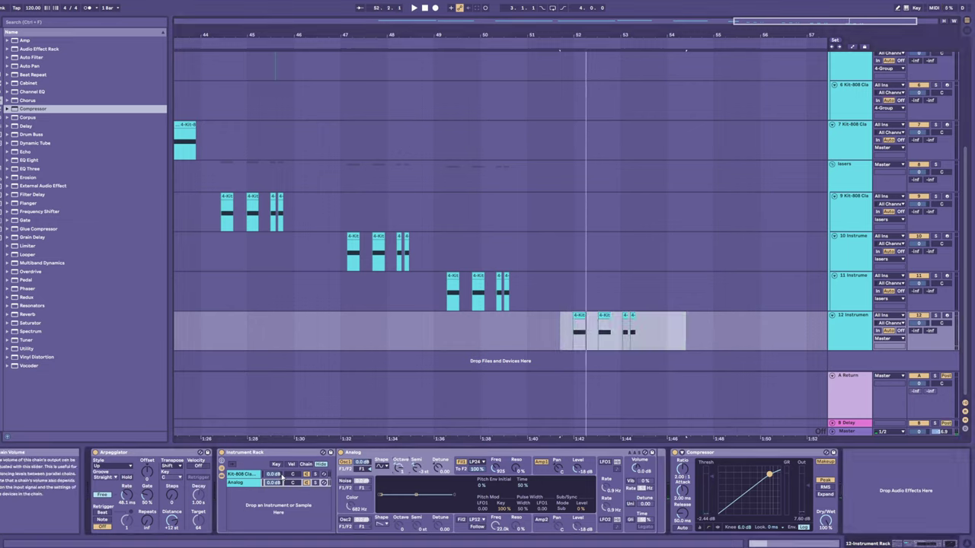
pyautogui.click(243, 475)
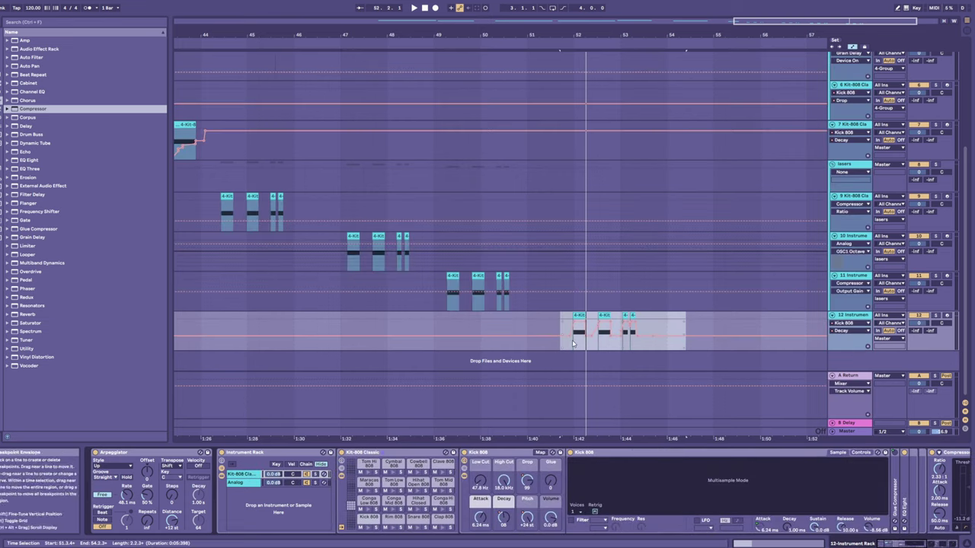
pyautogui.press('a')
pyautogui.click(527, 518)
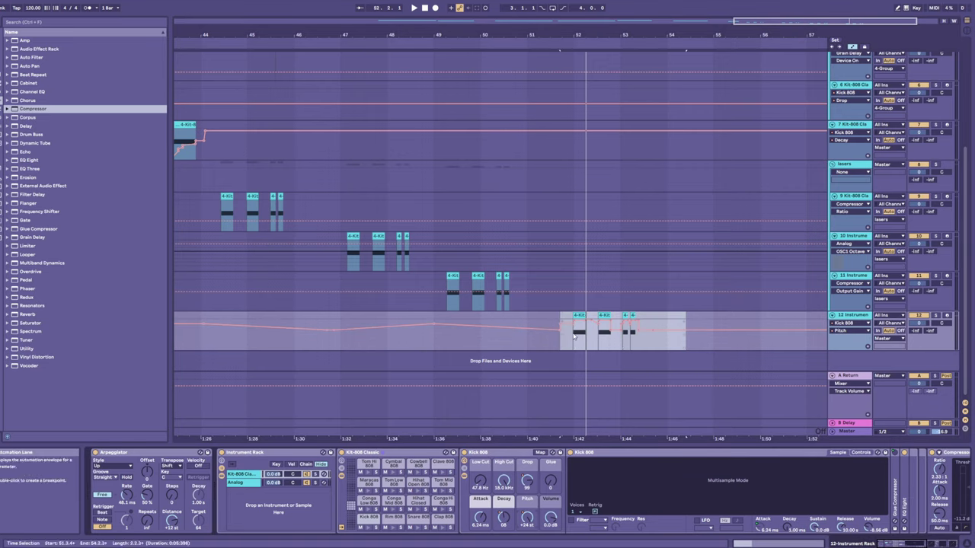
pyautogui.press('space')
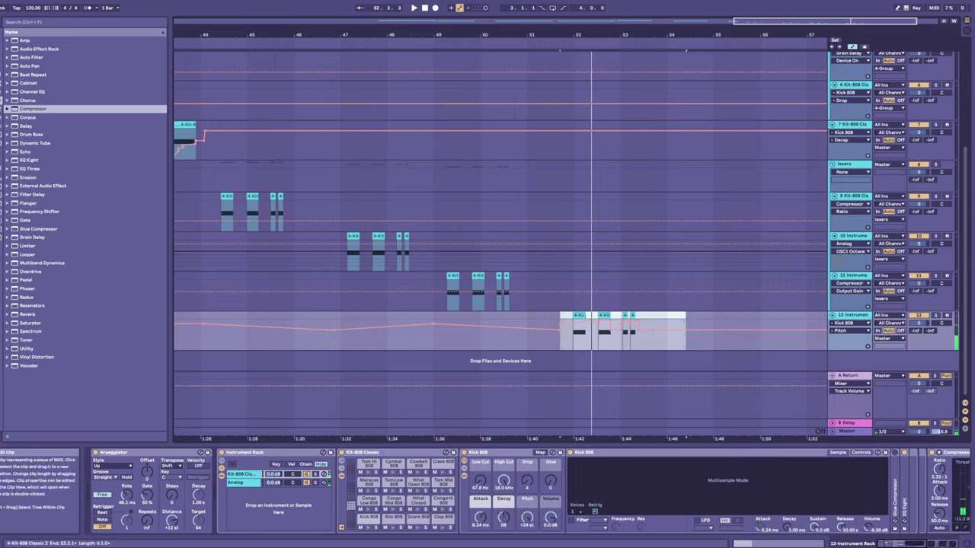
# - Extend track 12's first slice into one long clip ending around 52.4, remove the other slices, and play it
pyautogui.moveTo(585, 316); pyautogui.dragTo(589, 315)
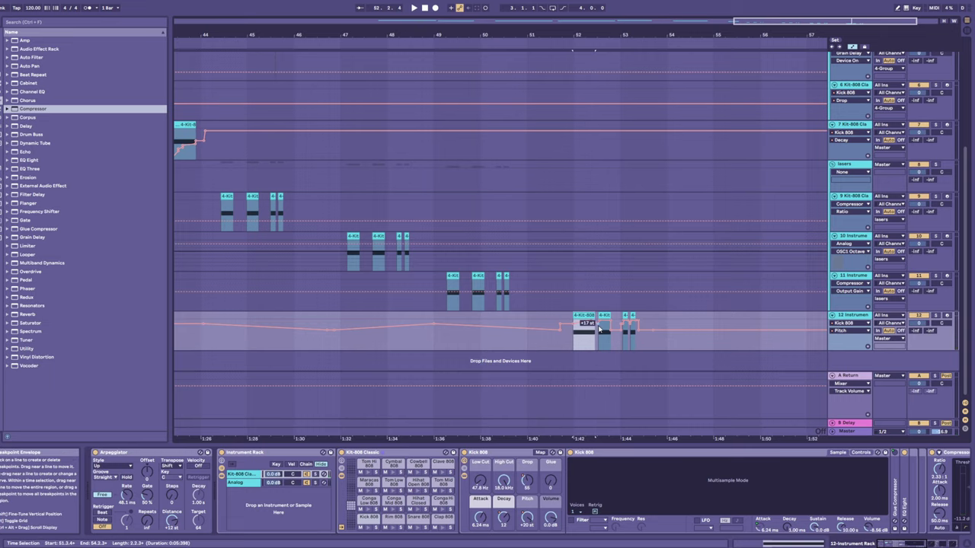
pyautogui.press('space')
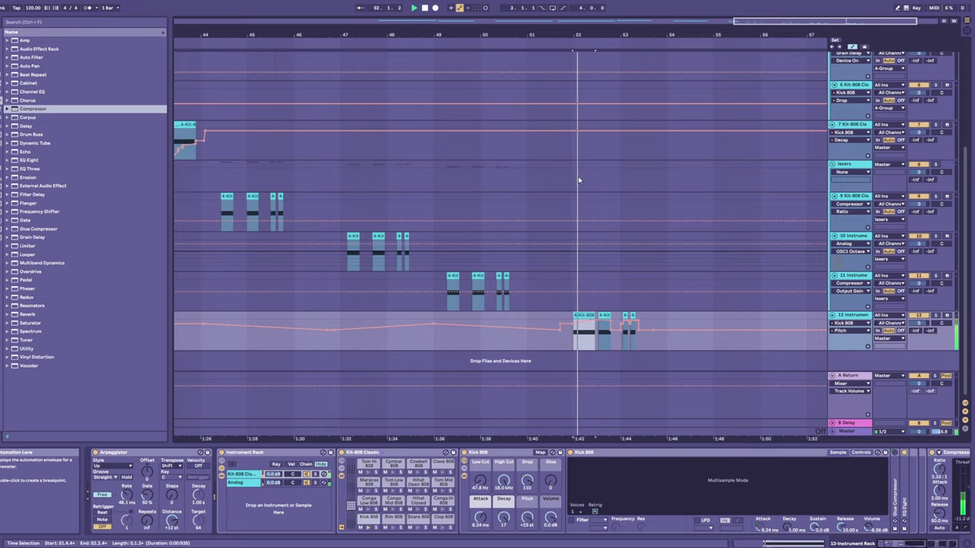
pyautogui.press('space')
pyautogui.moveTo(607, 35); pyautogui.dragTo(612, 142)
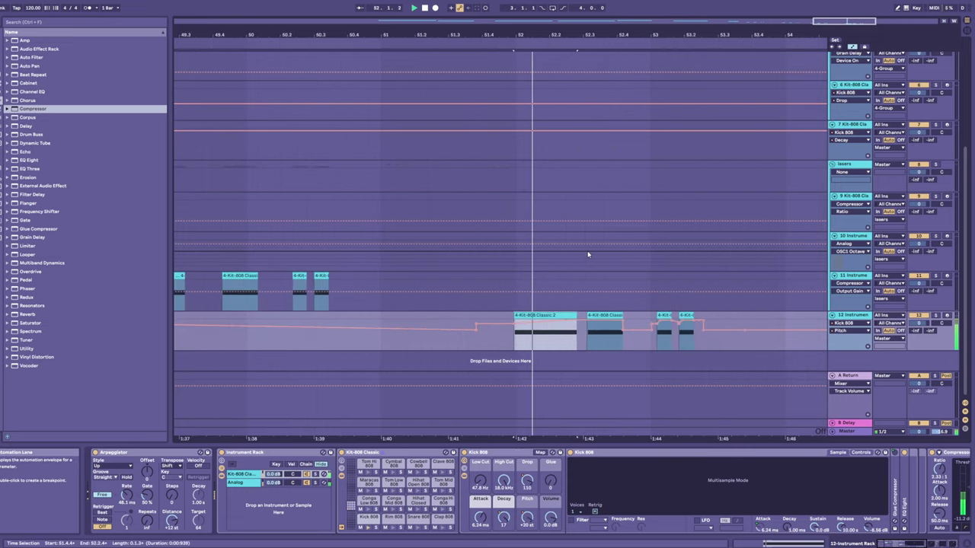
pyautogui.moveTo(579, 321); pyautogui.dragTo(720, 332)
pyautogui.press('space')
pyautogui.press('space')
pyautogui.press('Delete')
pyautogui.click(509, 339)
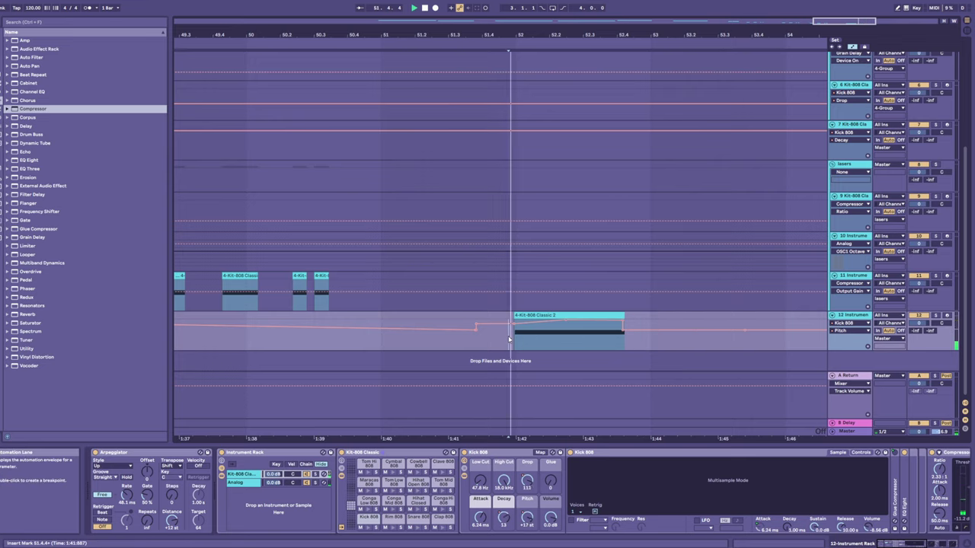
pyautogui.press('space')
# - Remove the dip from the Kick 808 Drop automation so it holds about 111 through the long clip, and play it
pyautogui.click(527, 480)
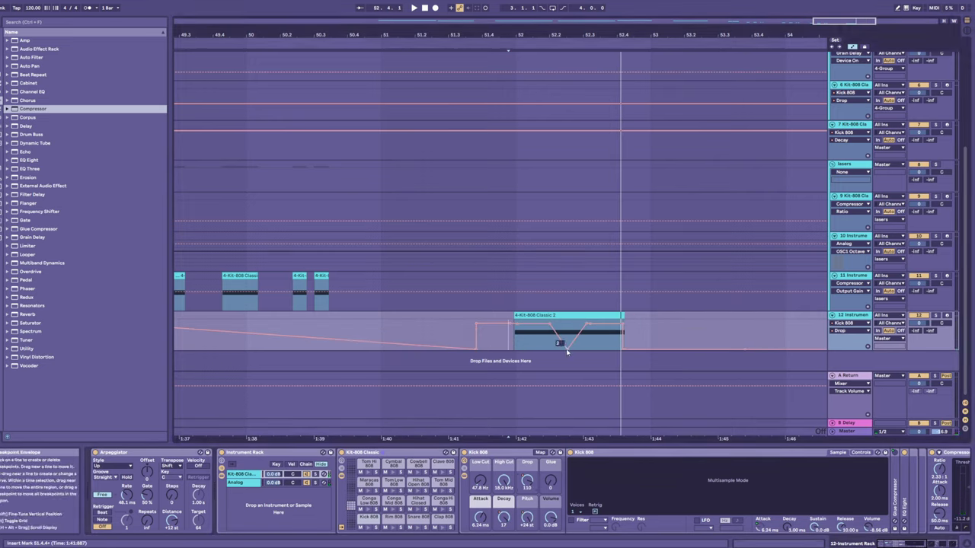
pyautogui.press('space')
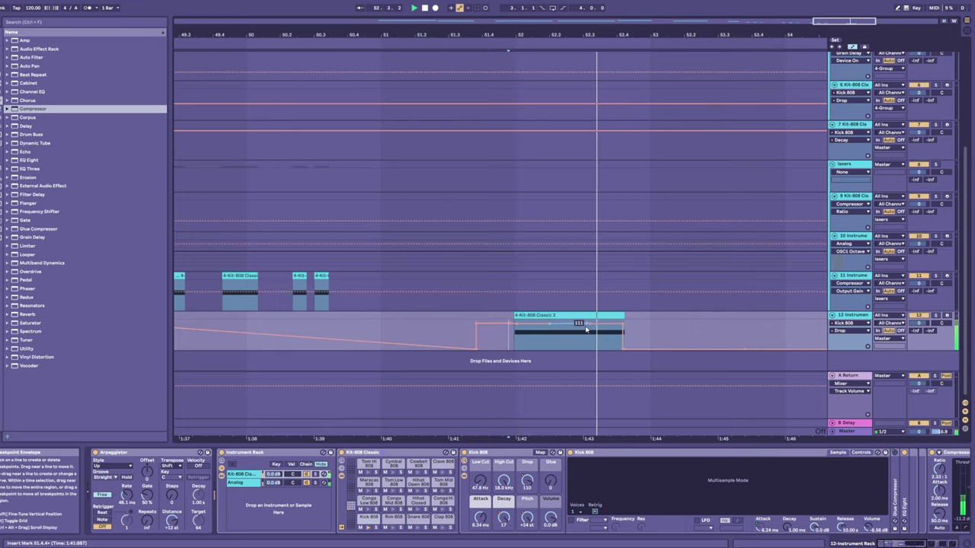
pyautogui.press('space')
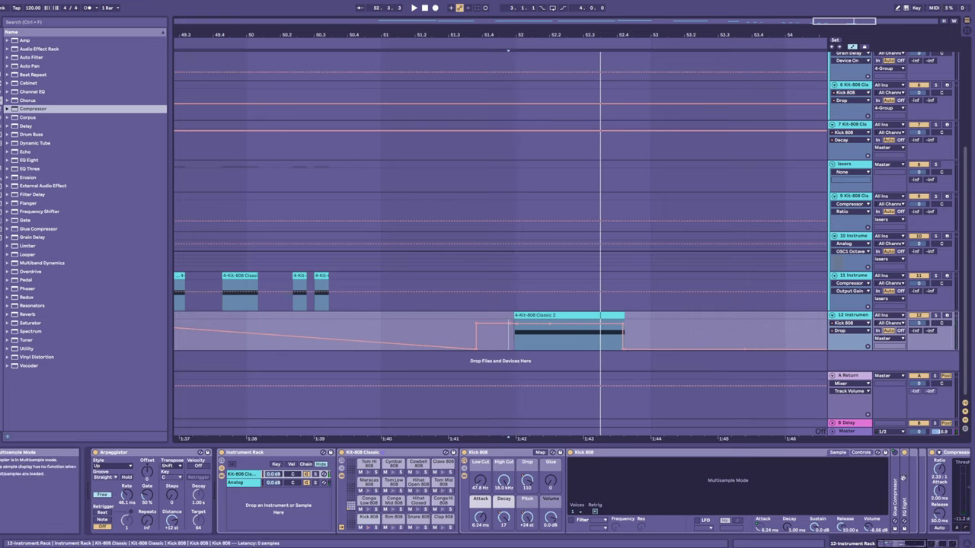
# - Lower the output gain of track 12's last Compressor and set the Kit-808 chain Compressor's ratio to 1.64:1 during playback
pyautogui.moveTo(903, 478); pyautogui.dragTo(399, 511)
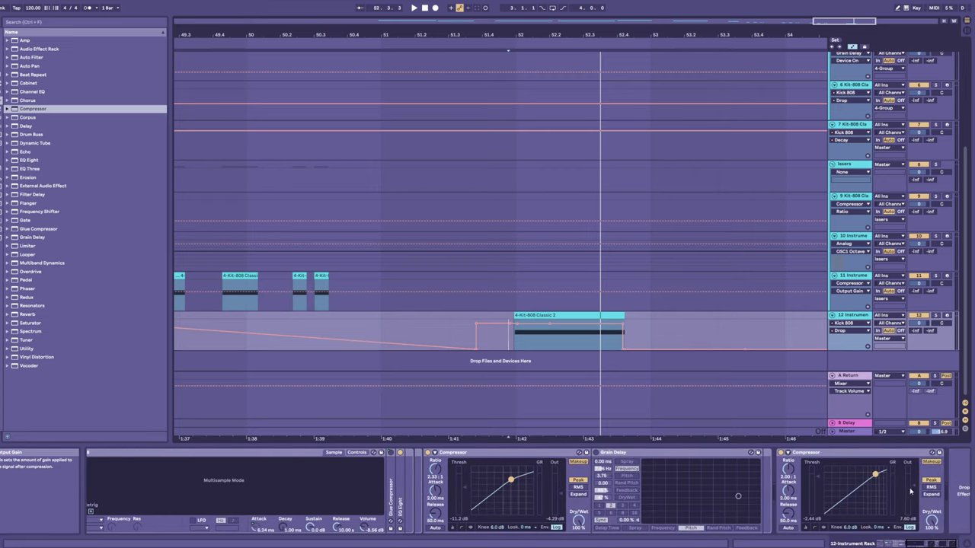
pyautogui.click(909, 491)
pyautogui.press('space')
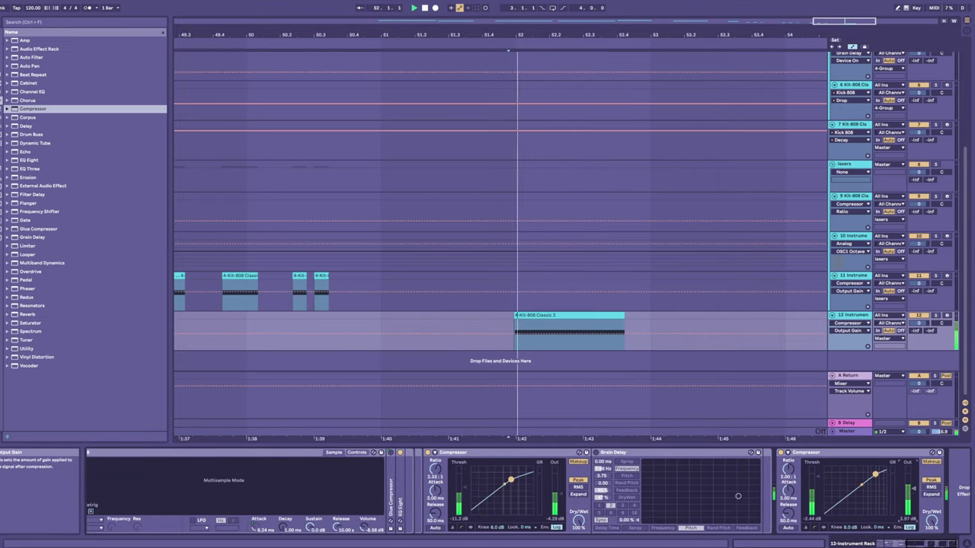
pyautogui.moveTo(461, 507); pyautogui.dragTo(831, 496)
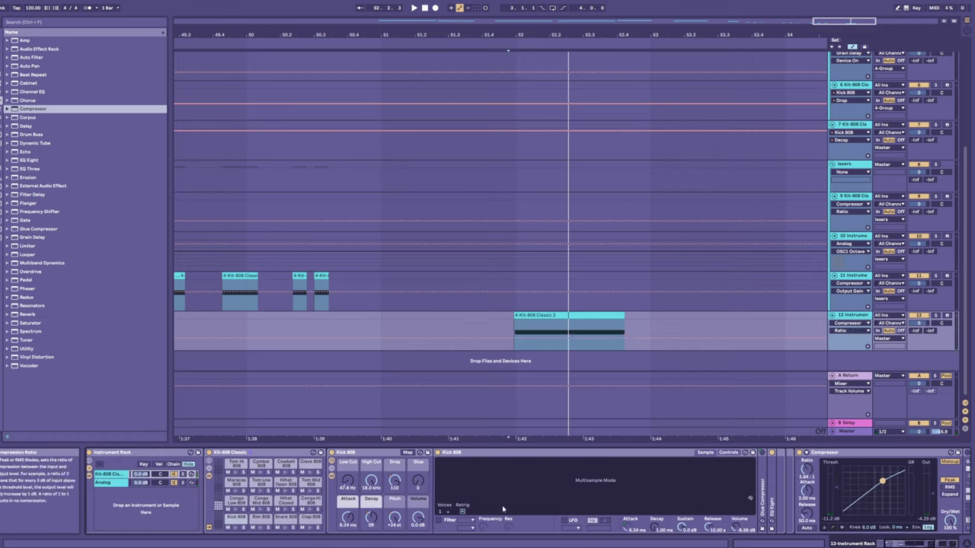
# - Smooth the Pitch automation into a steady rise over the long clip and remove the dip from the Decay automation
pyautogui.moveTo(395, 518); pyautogui.dragTo(393, 522)
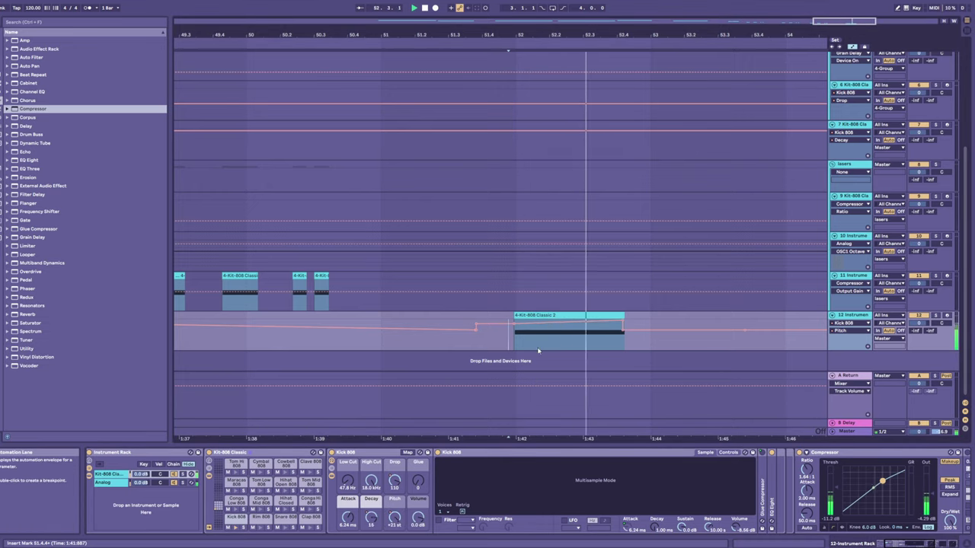
pyautogui.click(371, 520)
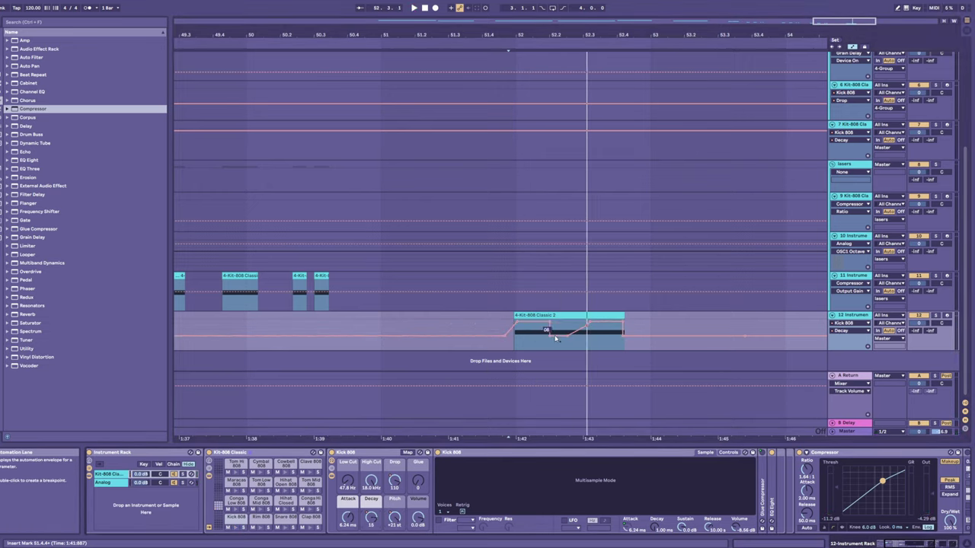
pyautogui.press('space')
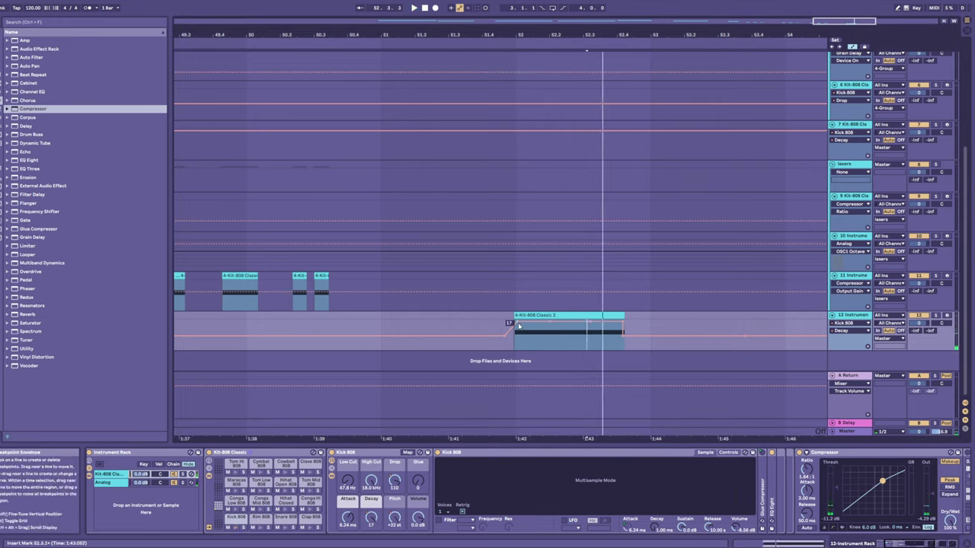
# - Reshape the Decay automation into a single rising ramp, raise its point at the clip start, and play the clip
pyautogui.moveTo(550, 325); pyautogui.dragTo(583, 325)
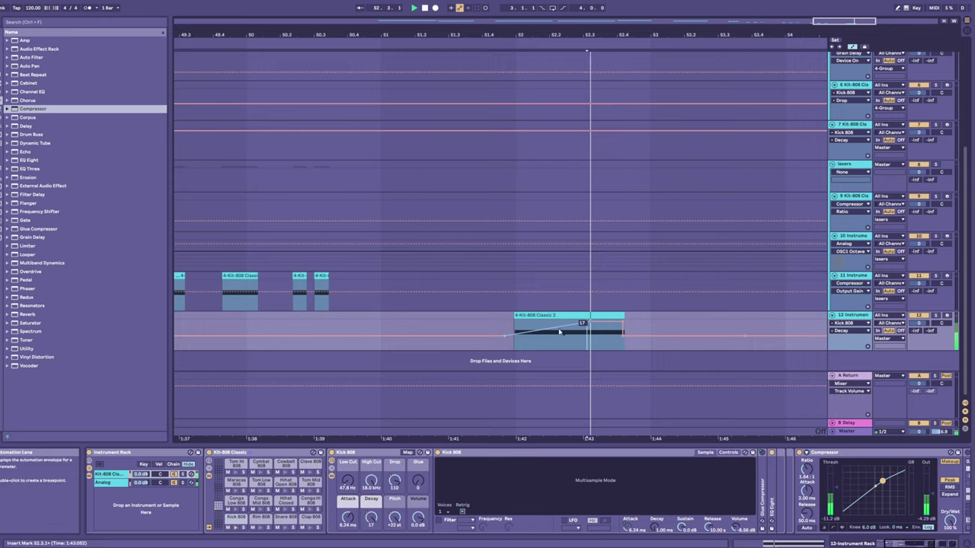
pyautogui.click(512, 326)
pyautogui.press('space')
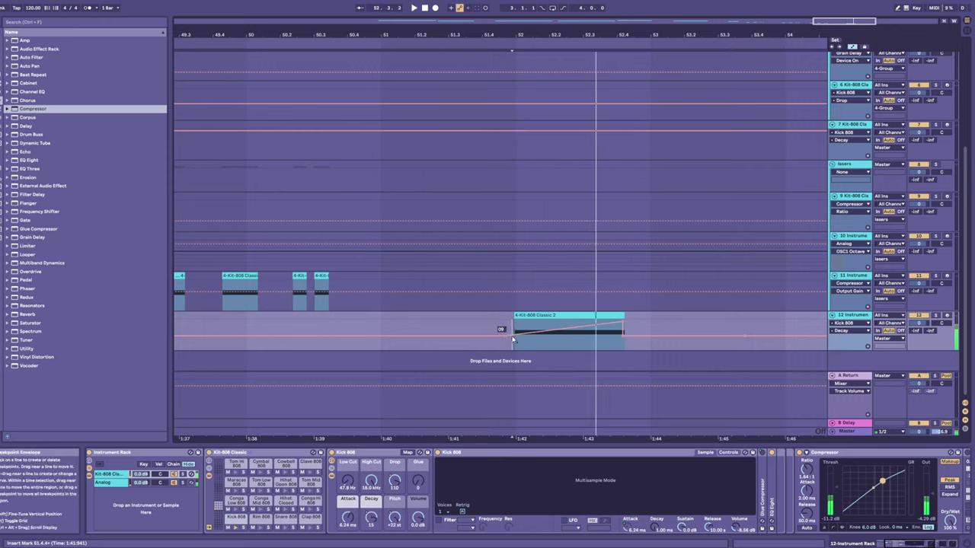
pyautogui.moveTo(514, 335); pyautogui.dragTo(516, 327)
pyautogui.press('space')
pyautogui.press('space')
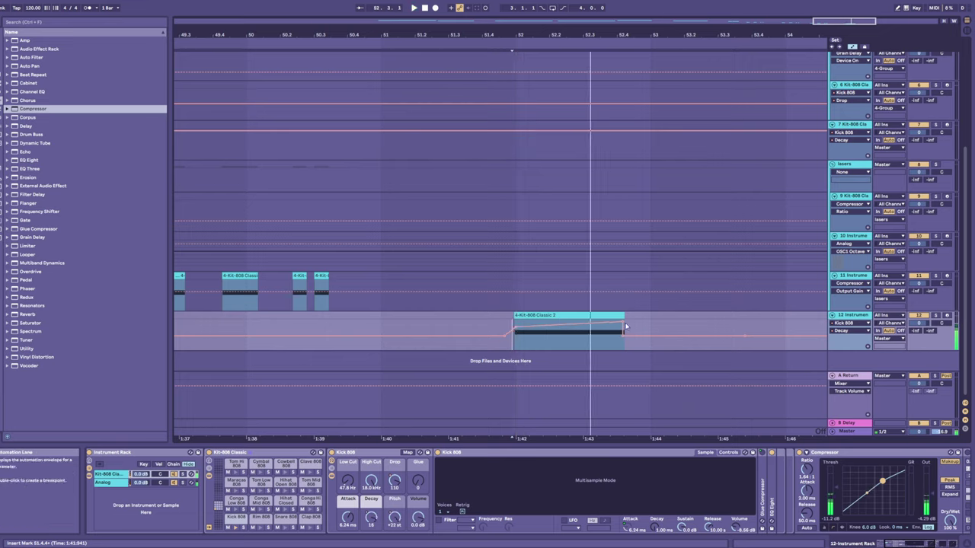
# - Lower the Decay automation's point at the end of the long clip and play the result
pyautogui.press('space')
pyautogui.moveTo(623, 322); pyautogui.dragTo(626, 327)
pyautogui.press('space')
pyautogui.press('space')
pyautogui.press('space')
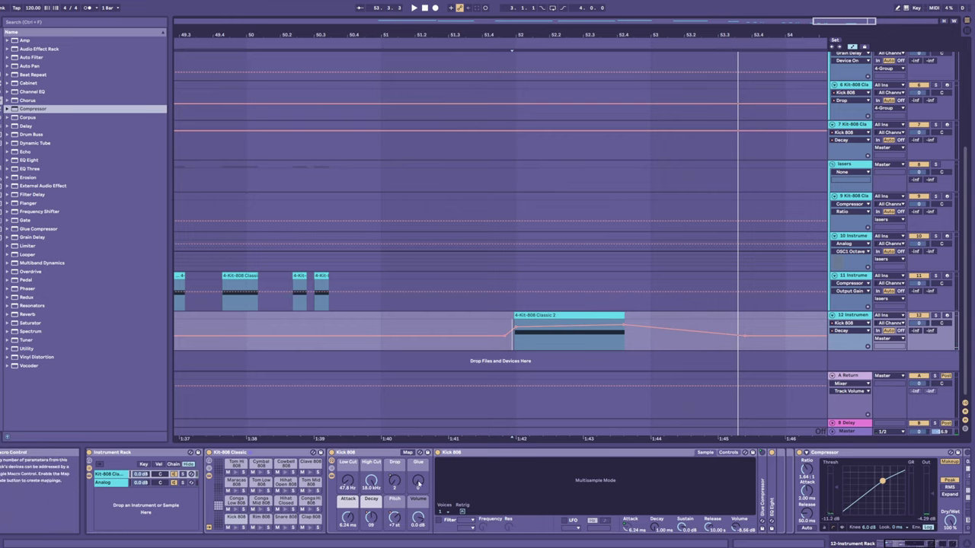
pyautogui.press('space')
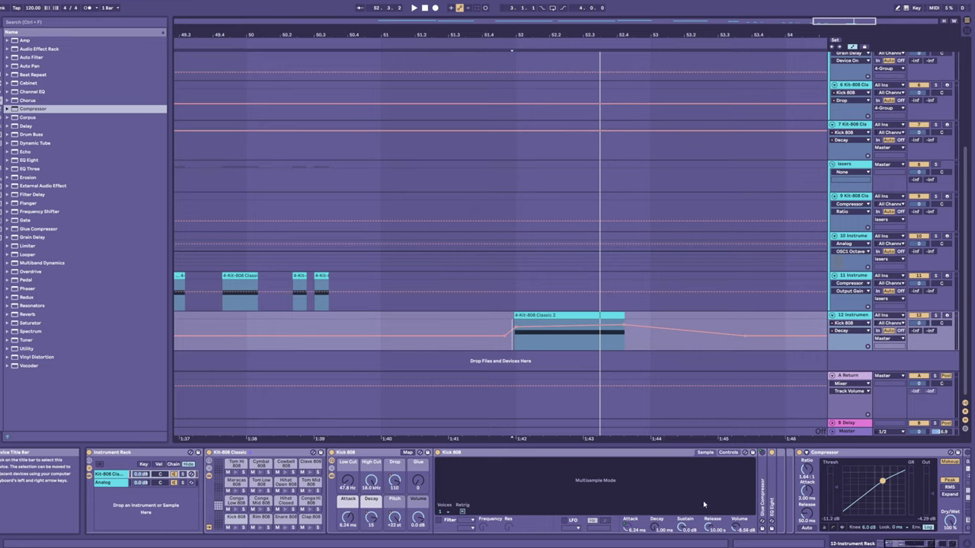
# - Add a Frequency Shifter at the end of track 12's chain and automate Fine rising from 0 Hz across the clip
pyautogui.click(34, 212)
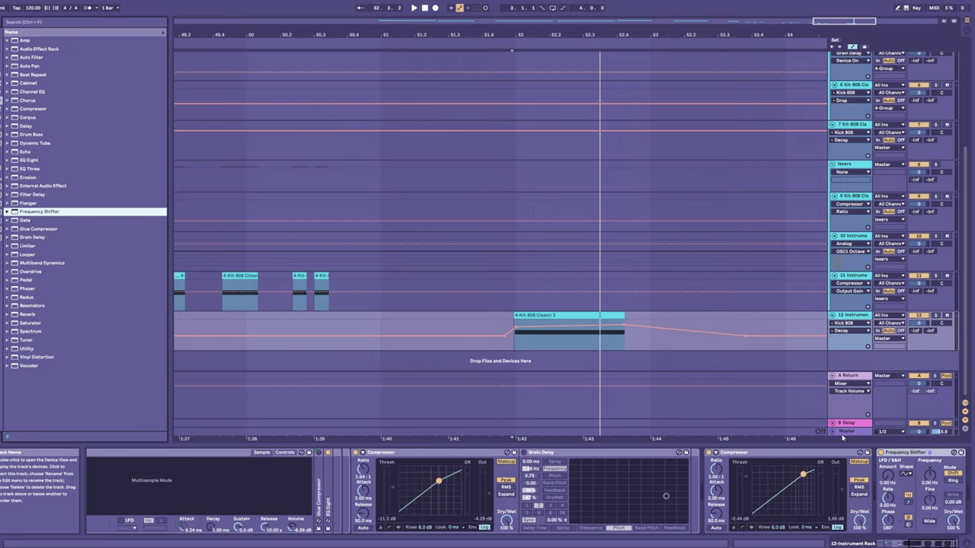
pyautogui.click(930, 500)
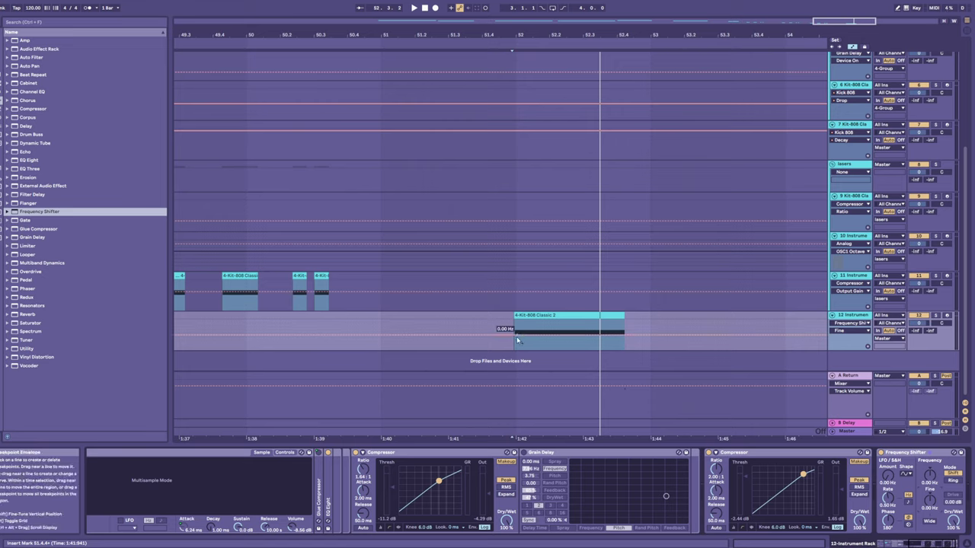
pyautogui.moveTo(527, 336); pyautogui.dragTo(622, 325)
pyautogui.press('space')
pyautogui.press('space')
pyautogui.press('space')
pyautogui.press('space')
pyautogui.press('space')
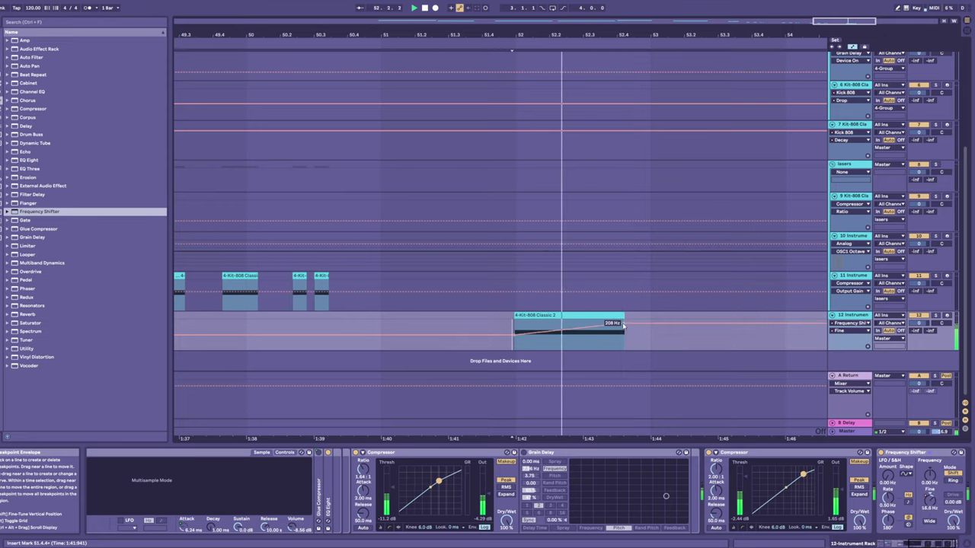
# - Adjust the end of the Frequency Shifter's Fine ramp to 334 Hz and play the clip
pyautogui.moveTo(623, 325); pyautogui.dragTo(623, 325)
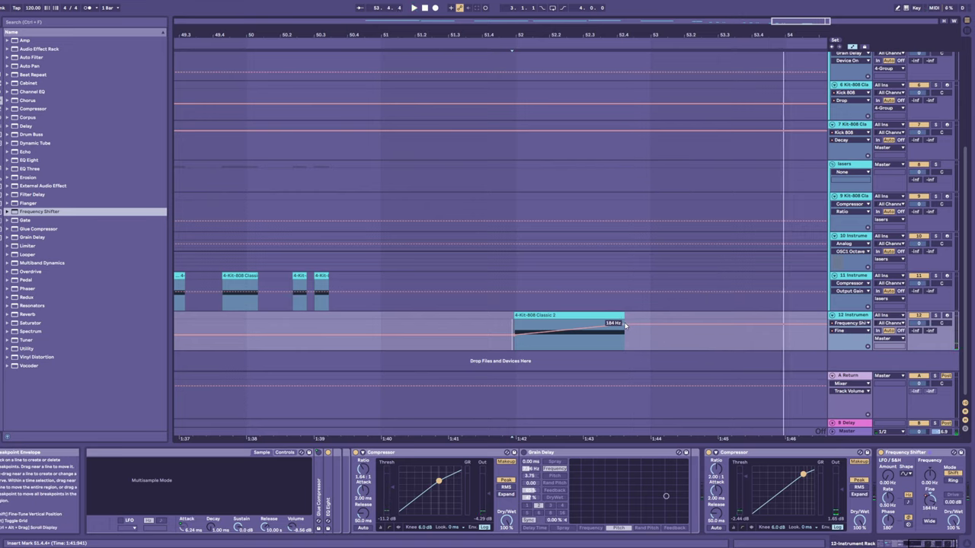
pyautogui.moveTo(625, 326); pyautogui.dragTo(625, 322)
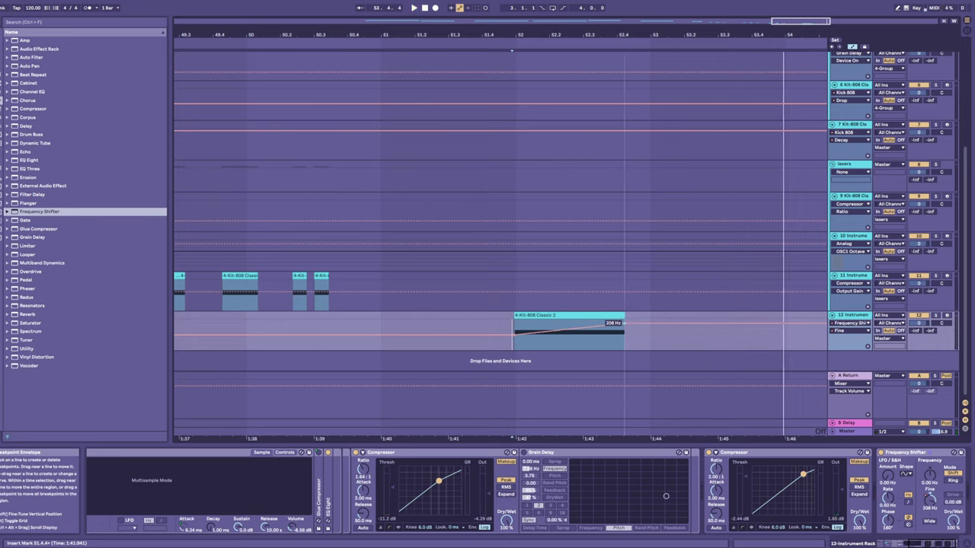
pyautogui.press('space')
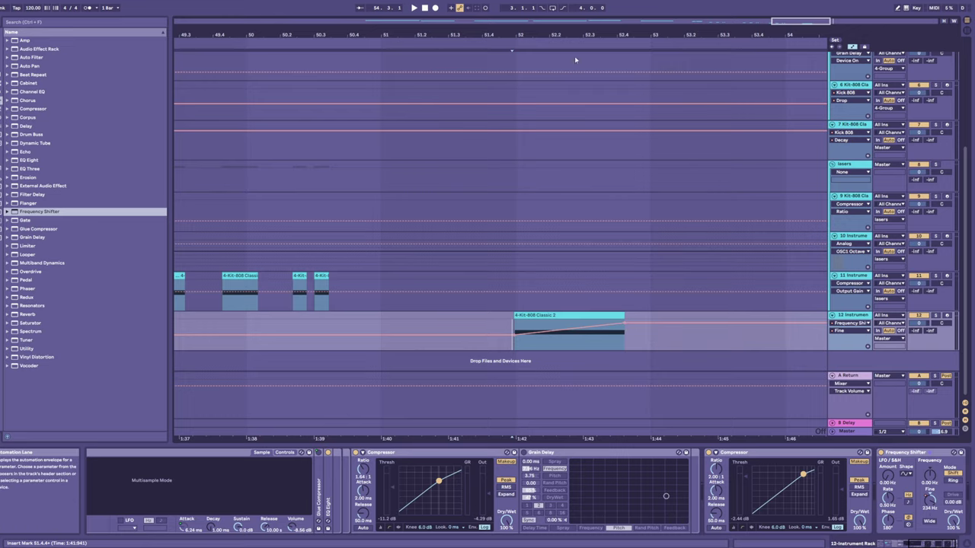
# - Adjust Oscillator 1's Semi in the Analog chain of track 12's Instrument Rack and play the clip
pyautogui.moveTo(561, 34); pyautogui.dragTo(475, 29)
pyautogui.hotkey('shift', 'Tab')
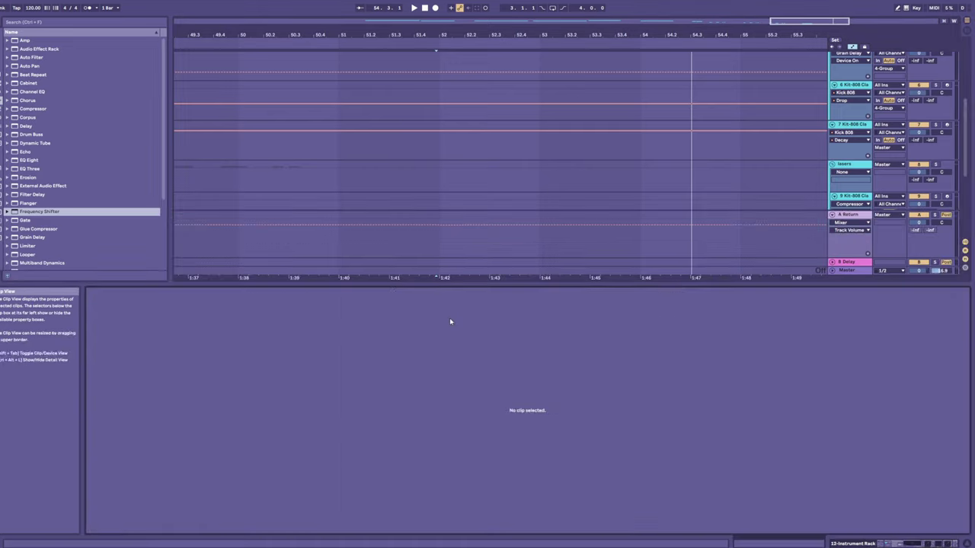
pyautogui.hotkey('shift', 'Tab')
pyautogui.moveTo(248, 470); pyautogui.dragTo(645, 473)
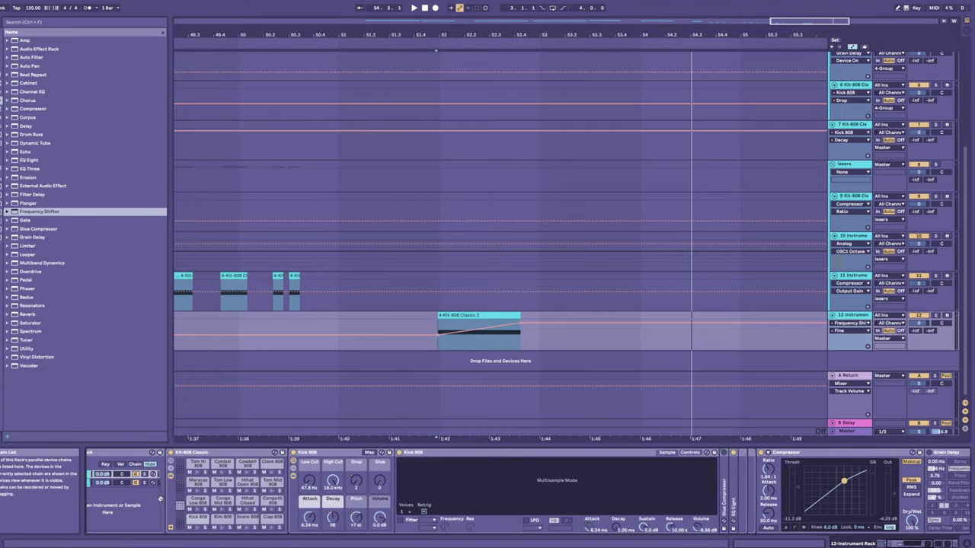
pyautogui.moveTo(179, 491); pyautogui.dragTo(354, 495)
pyautogui.click(257, 484)
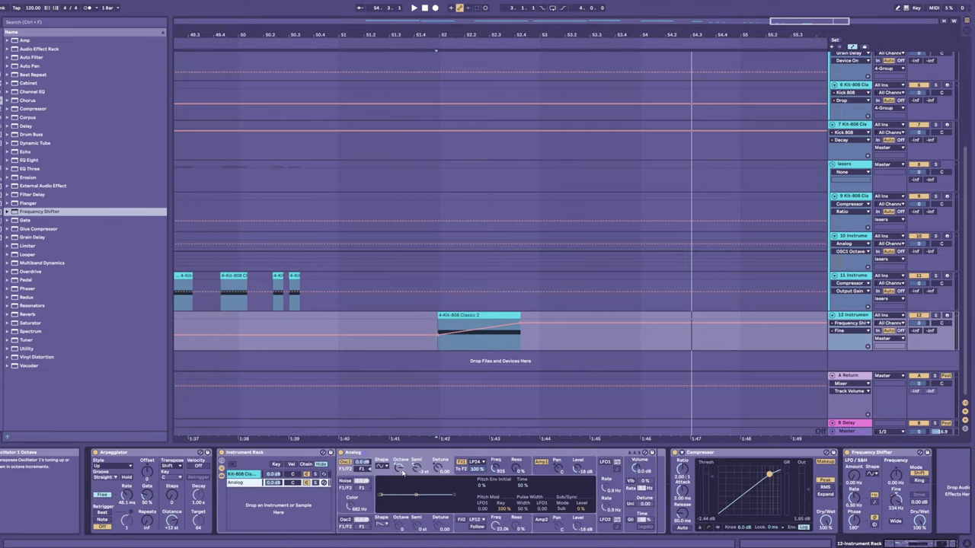
pyautogui.press('space')
pyautogui.moveTo(416, 467)
pyautogui.mouseDown()
pyautogui.moveTo(416, 453)
pyautogui.moveTo(416, 462)
pyautogui.mouseUp()
pyautogui.press('space')
pyautogui.press('space')
pyautogui.press('space')
pyautogui.press('space')
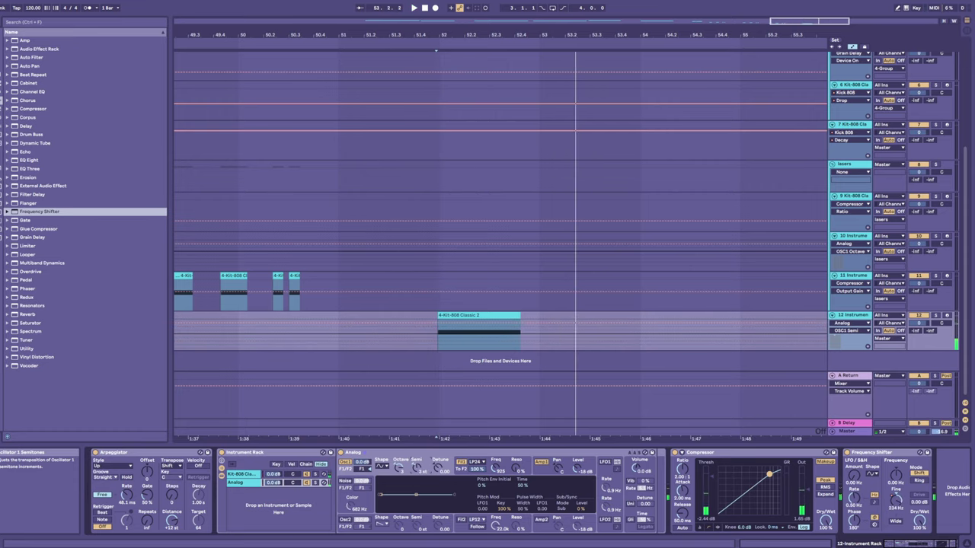
# - Raise Analog's Filter 1 cutoff frequency and play the clip
pyautogui.press('space')
pyautogui.press('space')
pyautogui.moveTo(496, 468); pyautogui.dragTo(496, 457)
pyautogui.press('space')
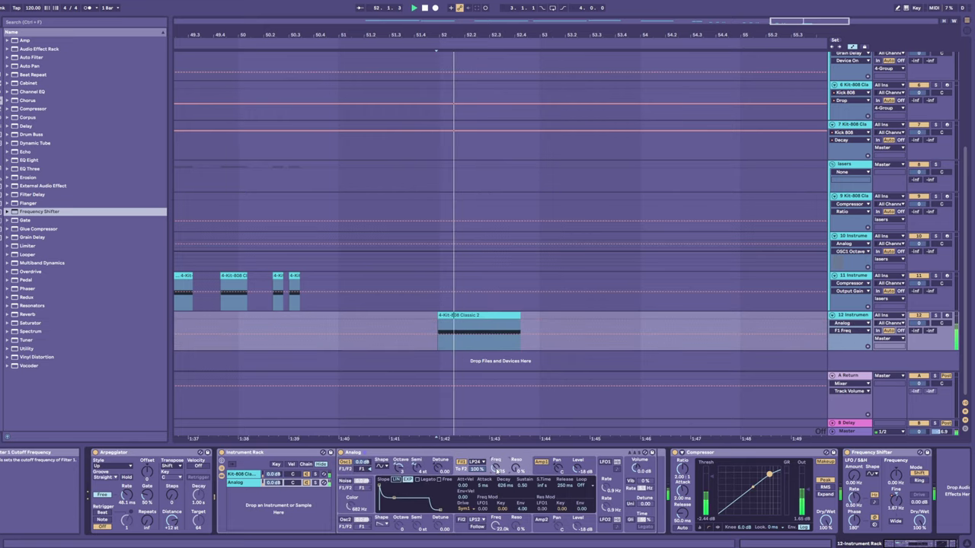
pyautogui.press('space')
pyautogui.press('space')
pyautogui.press('space')
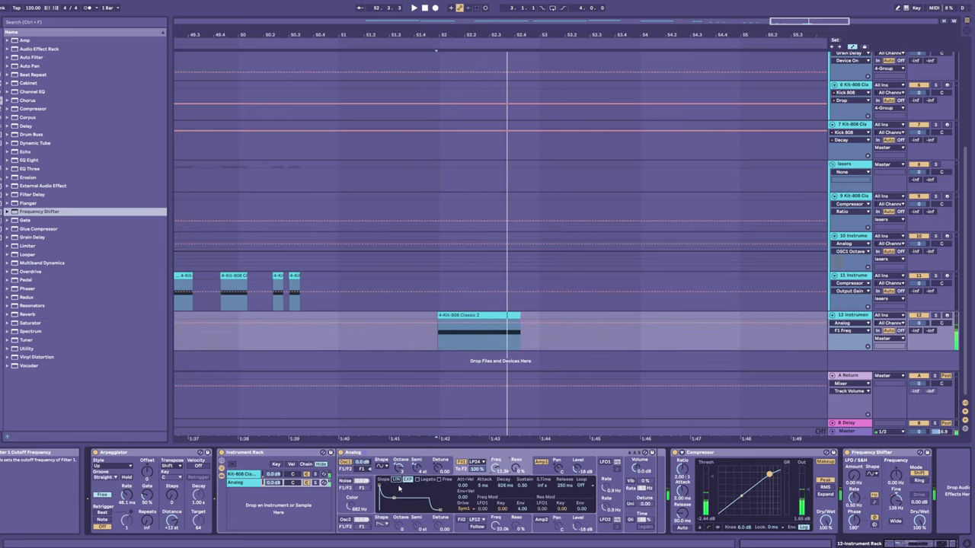
# - Give Filter 1's envelope a linear slope with 34 ms attack, 70 ms decay and 0.16 sustain, and play the clip
pyautogui.click(396, 480)
pyautogui.press('space')
pyautogui.press('space')
pyautogui.press('space')
pyautogui.moveTo(380, 487); pyautogui.dragTo(397, 507)
pyautogui.press('space')
pyautogui.press('space')
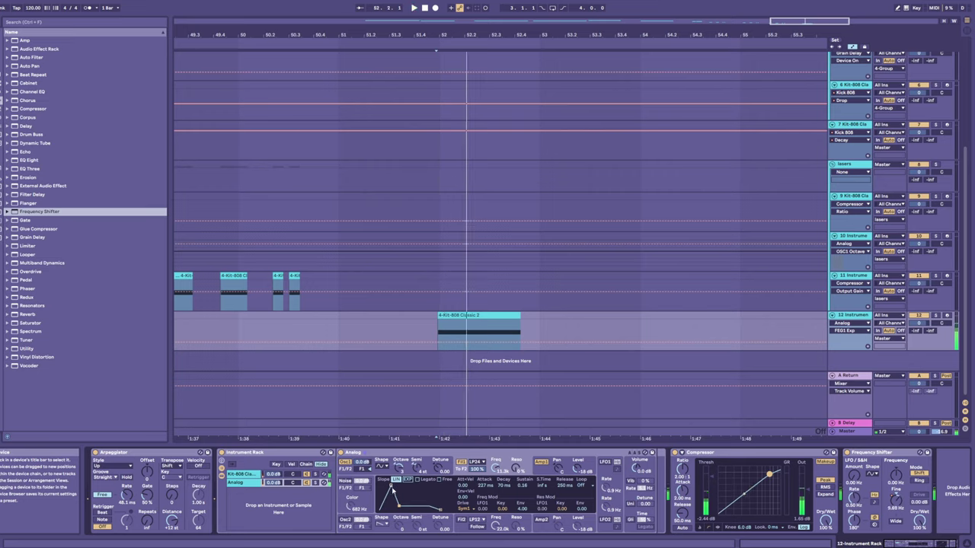
pyautogui.press('space')
pyautogui.press('space')
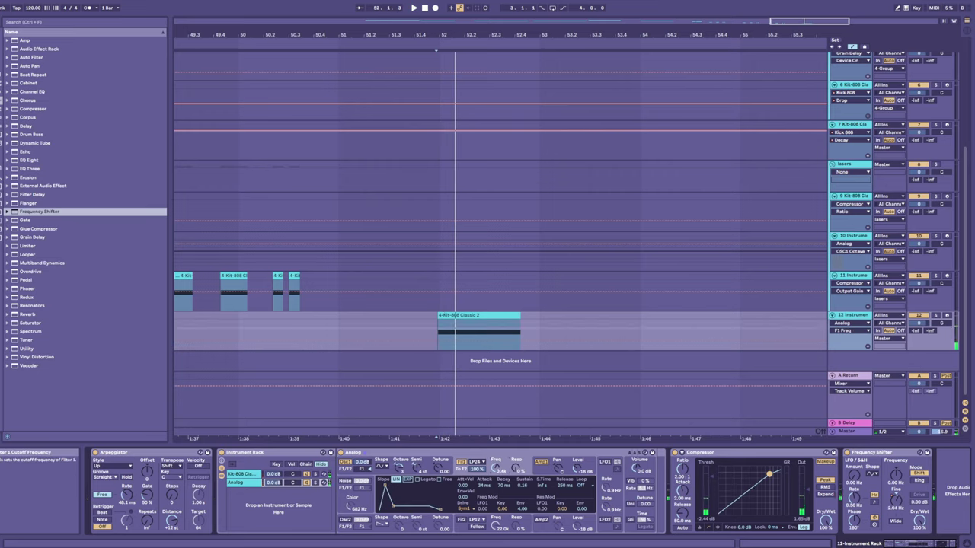
# - Lower Analog's Filter 1 cutoff to about 1.3 kHz and play the clip
pyautogui.press('space')
pyautogui.press('space')
pyautogui.moveTo(496, 468); pyautogui.dragTo(495, 478)
pyautogui.press('space')
pyautogui.press('space')
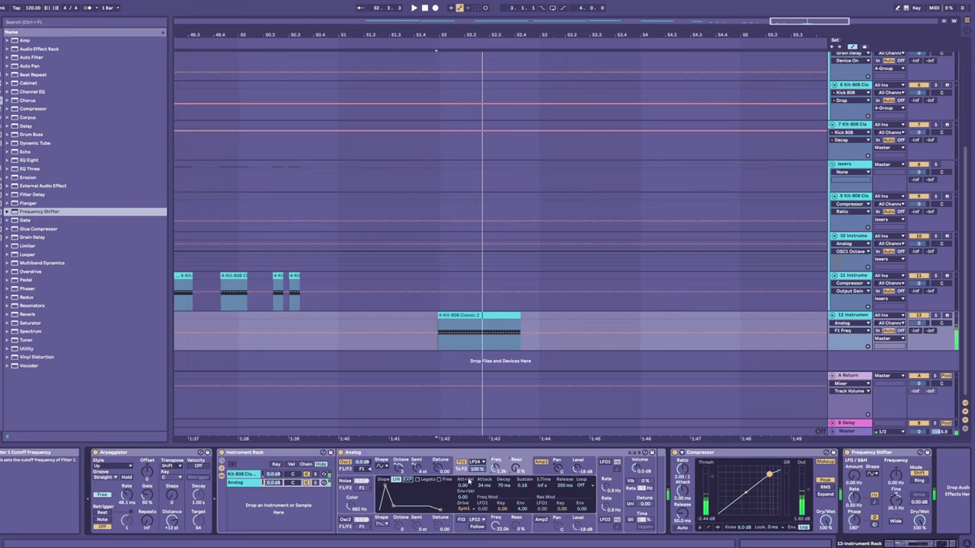
# - Reshape Filter 1's envelope to 29 ms attack, 1.11 s decay and 0.22 sustain, and play the clip
pyautogui.press('space')
pyautogui.moveTo(393, 507); pyautogui.dragTo(384, 486)
pyautogui.press('space')
pyautogui.press('space')
pyautogui.press('space')
# - Raise Filter 1's resonance to about 83% and play the clip
pyautogui.moveTo(517, 470); pyautogui.dragTo(517, 441)
pyautogui.press('space')
pyautogui.press('space')
pyautogui.press('space')
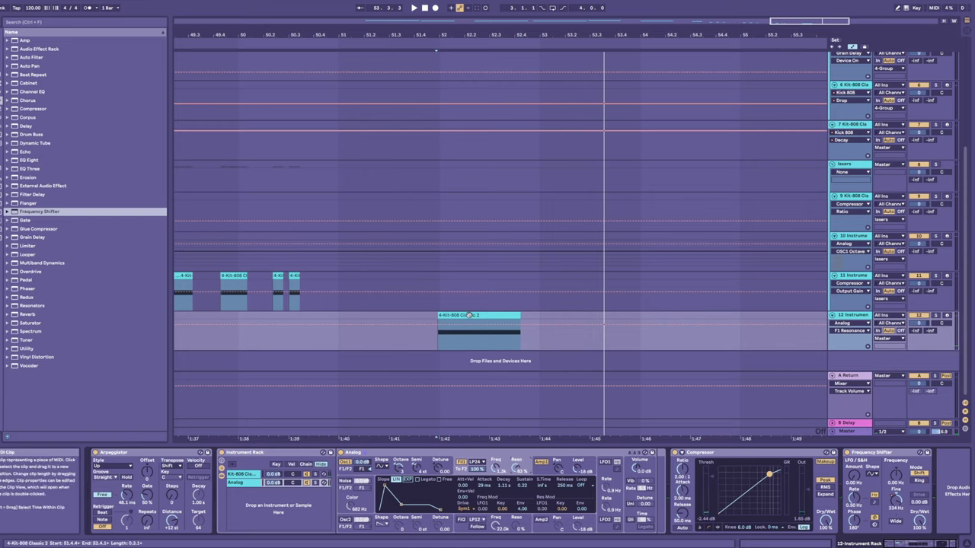
# - Copy the long clip from track 12 onto a new track below, starting at 53.3.1, and start playback
pyautogui.moveTo(470, 314); pyautogui.dragTo(626, 367)
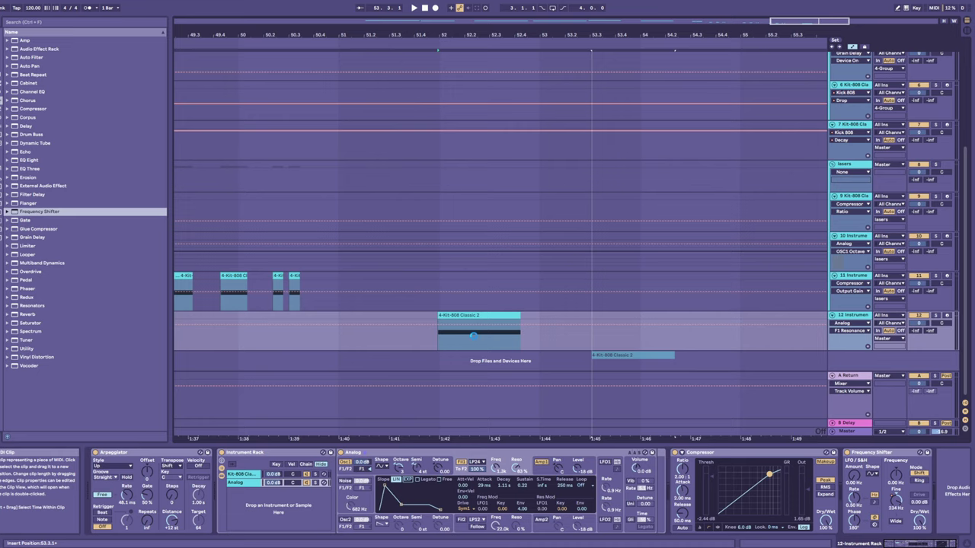
pyautogui.moveTo(626, 367); pyautogui.dragTo(627, 367)
pyautogui.press('space')
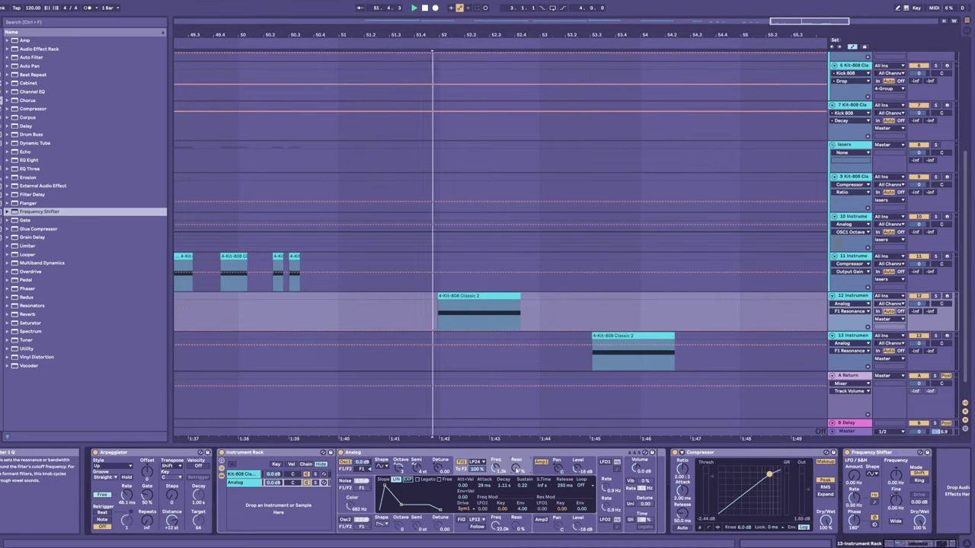
# - Bring up Oscillator 1's Semi automation on track 12 while playing the clip several times
pyautogui.click(398, 468)
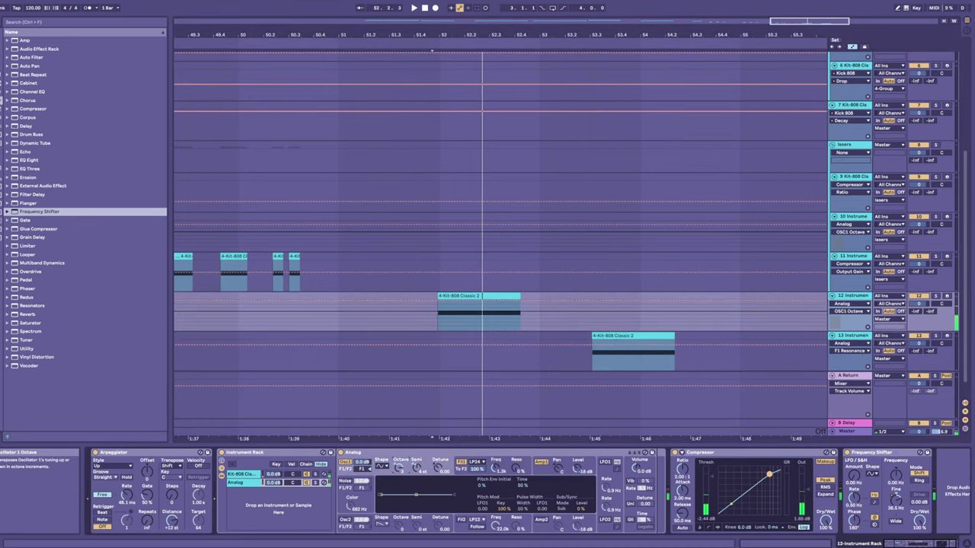
pyautogui.click(418, 469)
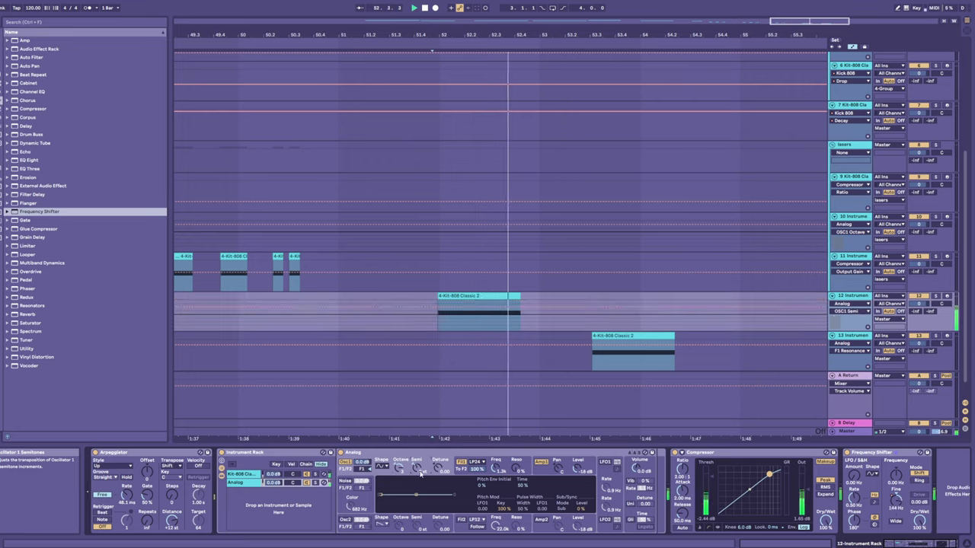
pyautogui.press('space')
pyautogui.press('space')
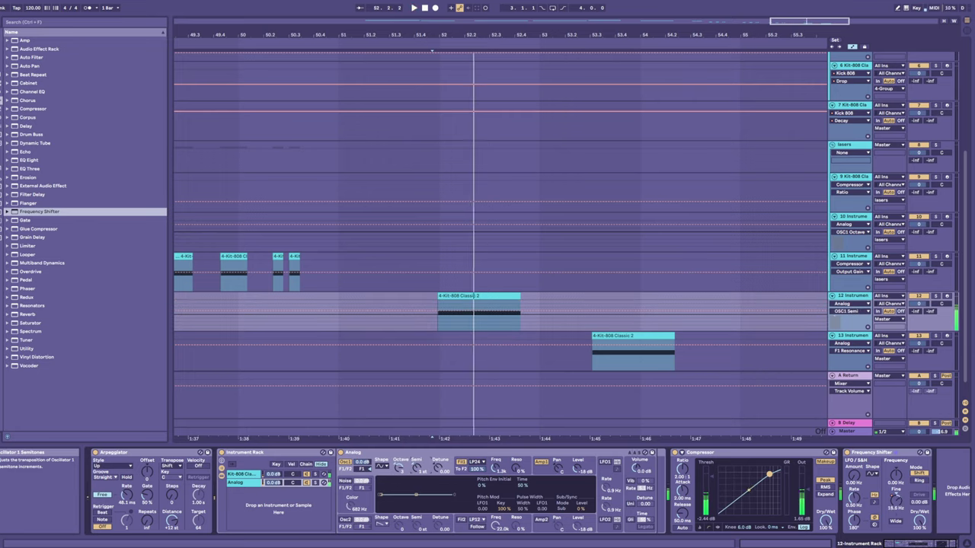
pyautogui.press('space')
pyautogui.press('space')
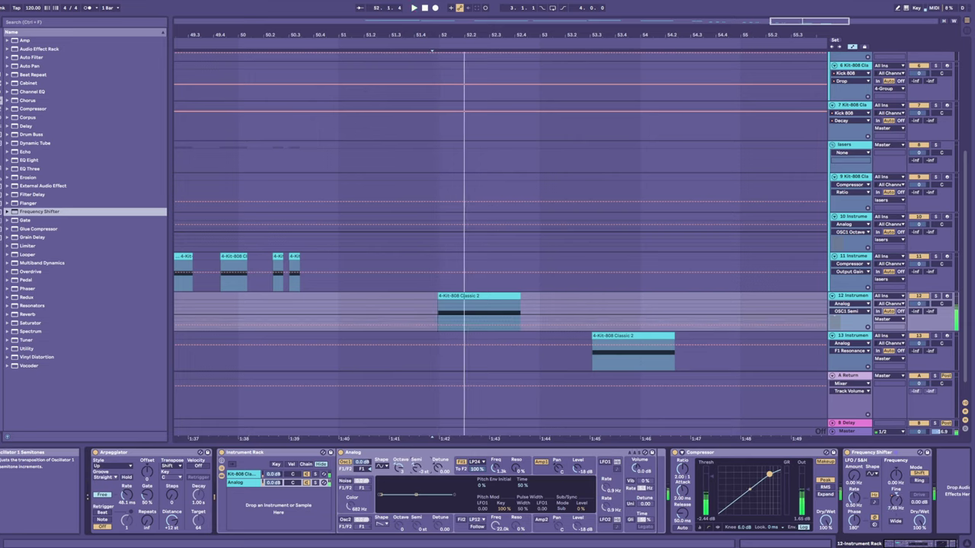
pyautogui.press('space')
# - Draw a rising OSC1 Semi automation ramp across track 12's clip, ending at 12 st, and play it
pyautogui.click(437, 326)
pyautogui.press('a')
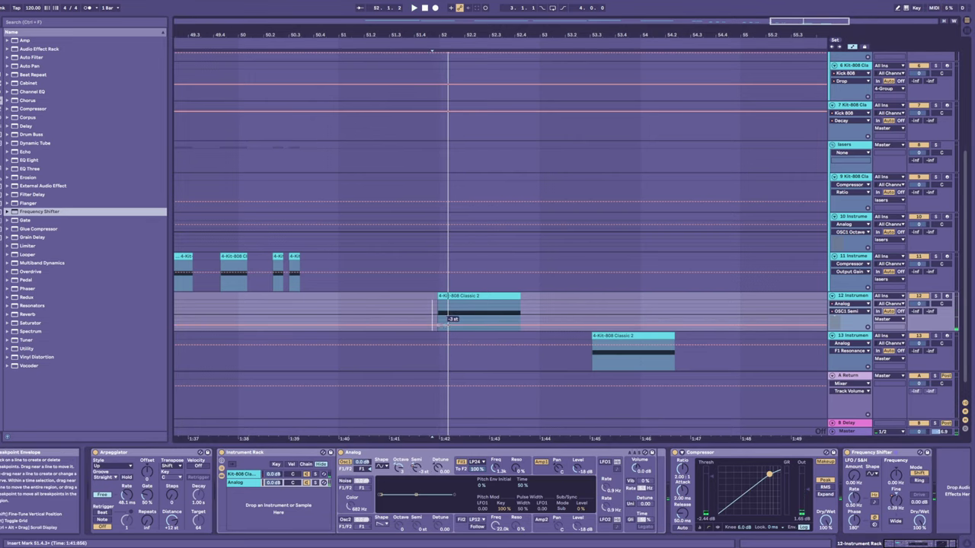
pyautogui.press('space')
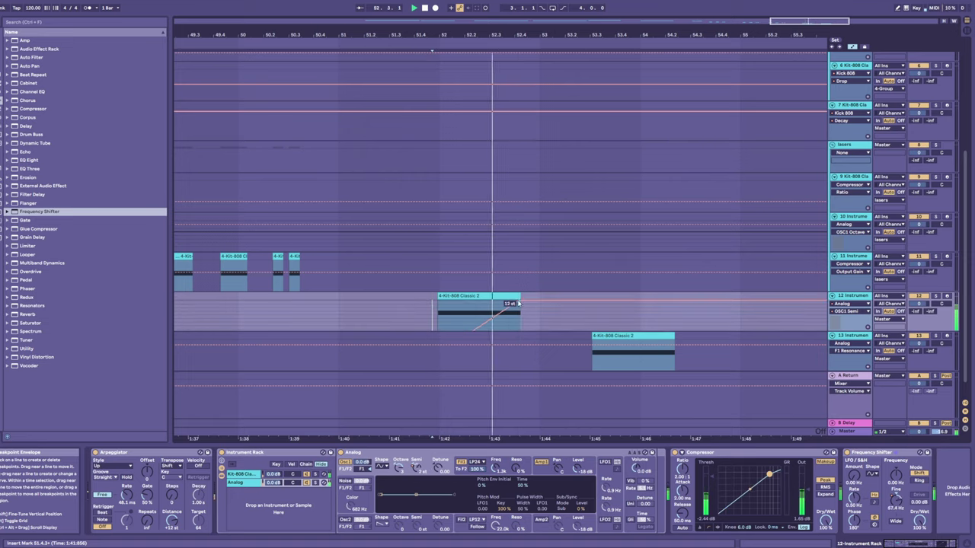
pyautogui.moveTo(517, 304); pyautogui.dragTo(518, 313)
pyautogui.press('space')
# - Undo the latest edits on track 12 and its copied track, and redo them to restore the Semi ramp
pyautogui.hotkey('ctrl', 'z')
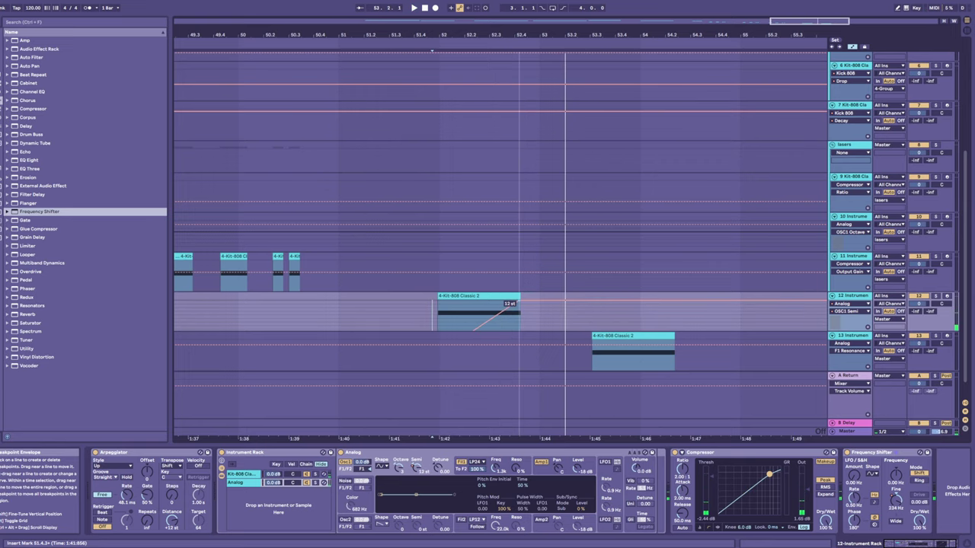
pyautogui.hotkey('ctrl', 'z')
pyautogui.hotkey('ctrl', 'z')
pyautogui.hotkey('ctrl', 'z')
pyautogui.hotkey('ctrl', 'z')
pyautogui.hotkey('ctrl', 'z')
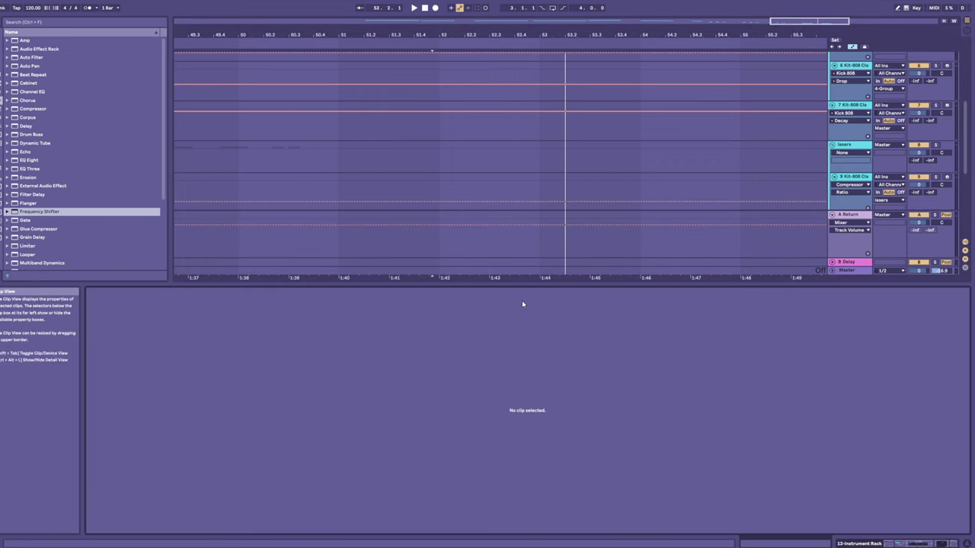
pyautogui.hotkey('ctrl', 'y')
pyautogui.hotkey('ctrl', 'y')
pyautogui.hotkey('ctrl', 'y')
pyautogui.hotkey('ctrl', 'y')
pyautogui.hotkey('ctrl', 'y')
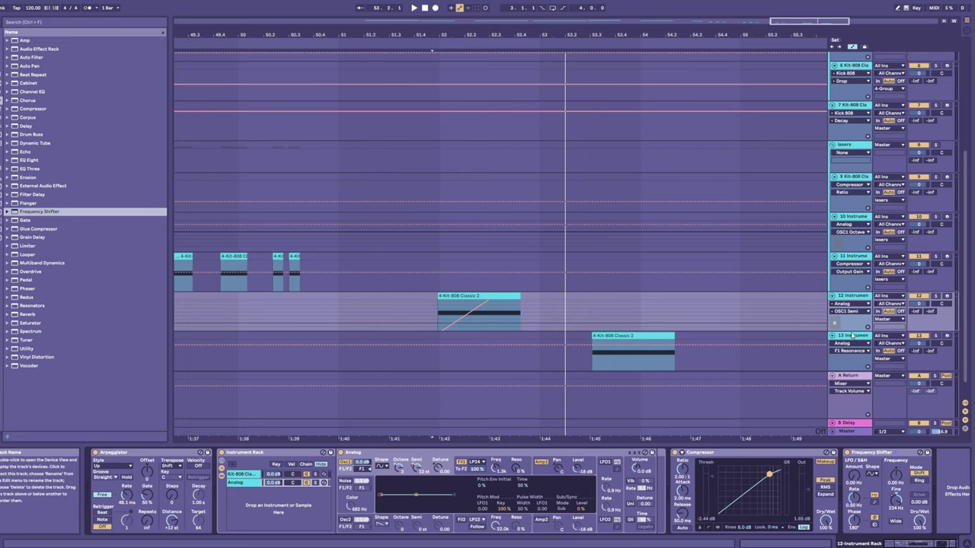
# - Move track 13's clip later and copy track 12's clip with its Semi ramp onto a new track starting around 53.1
pyautogui.click(851, 335)
pyautogui.scroll(-1, 847, 333)
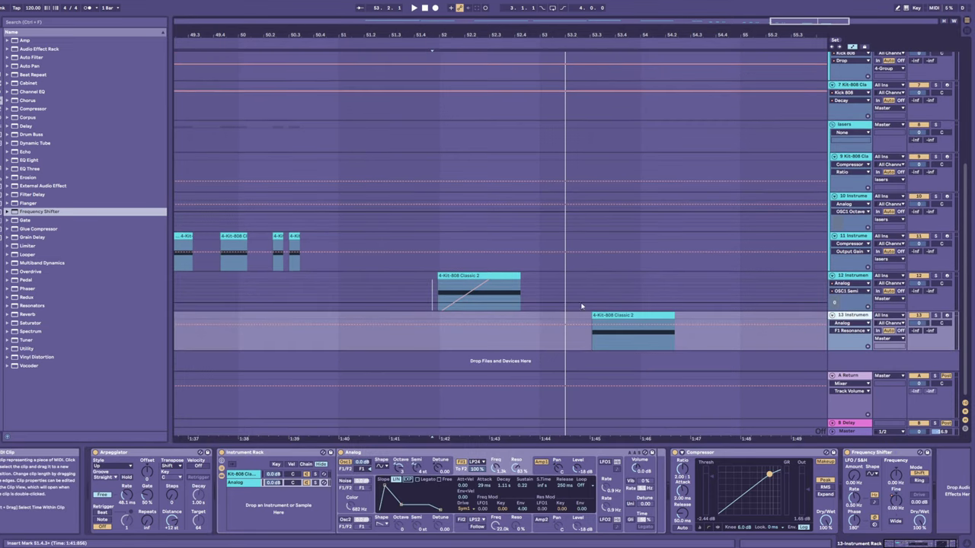
pyautogui.moveTo(602, 328); pyautogui.dragTo(690, 327)
pyautogui.moveTo(461, 272); pyautogui.dragTo(580, 369)
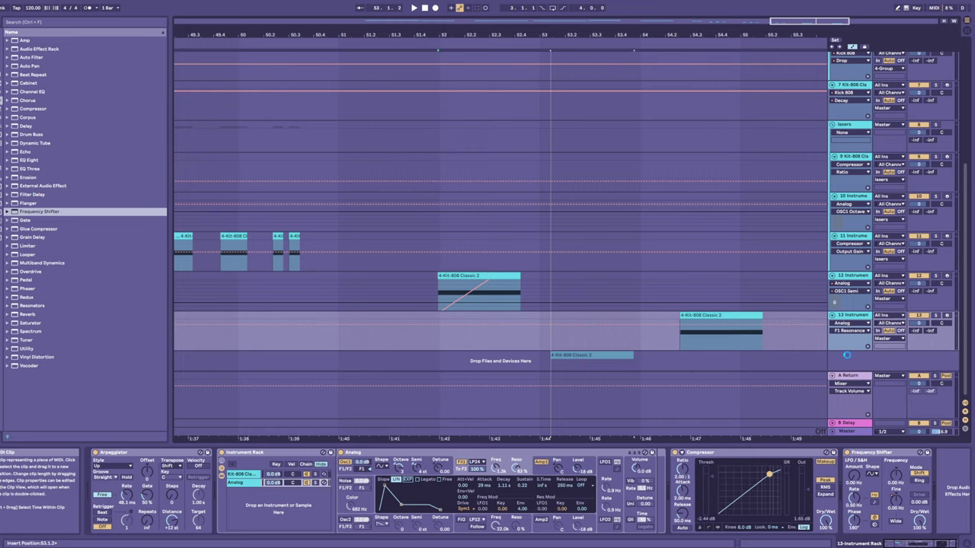
pyautogui.moveTo(847, 355); pyautogui.dragTo(847, 355)
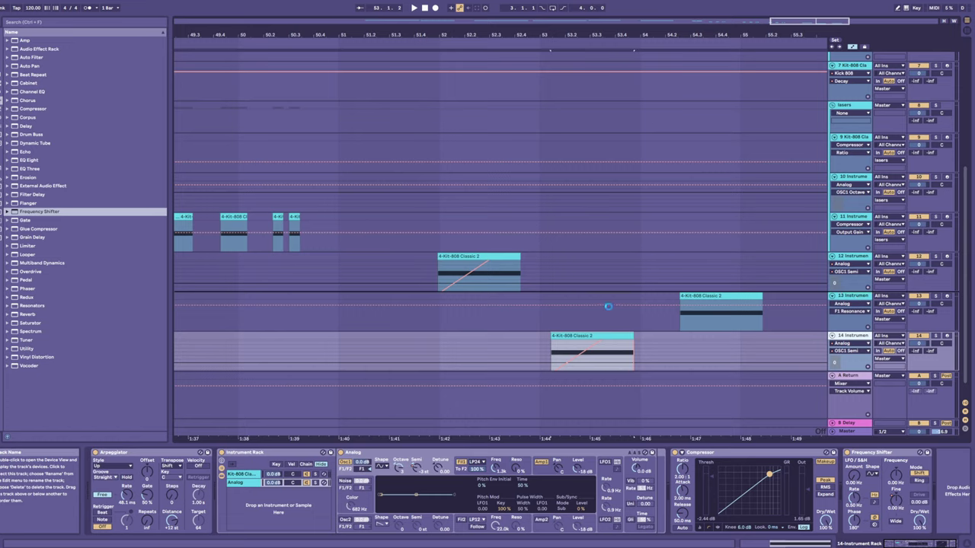
# - Adjust the OSC1 Semi ramp on track 12's clip and play through the staggered clips
pyautogui.click(435, 308)
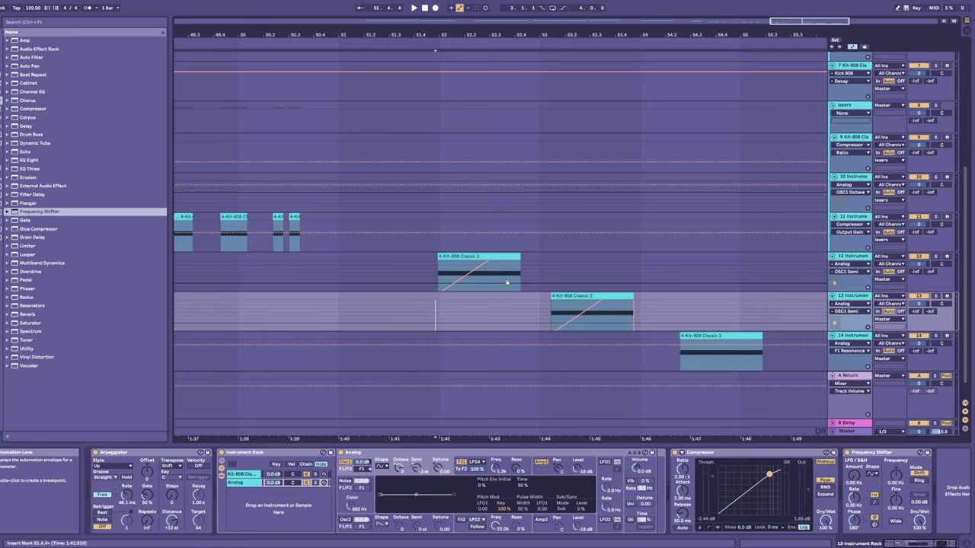
pyautogui.moveTo(502, 275); pyautogui.dragTo(501, 262)
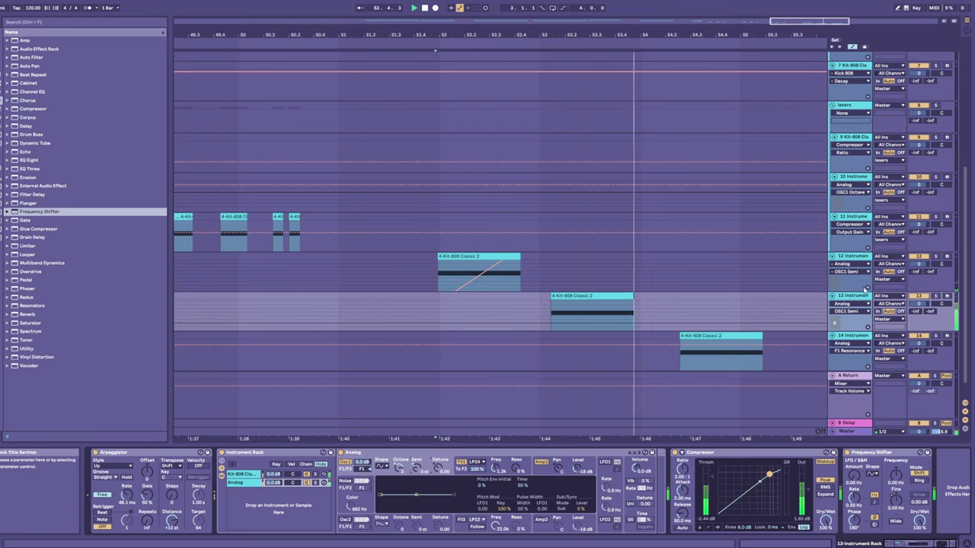
pyautogui.press('space')
# - Move track 12's clip to about 53.2 and track 13's clip to about 52.1.3, and play them
pyautogui.moveTo(482, 257); pyautogui.dragTo(612, 263)
pyautogui.moveTo(561, 296); pyautogui.dragTo(465, 301)
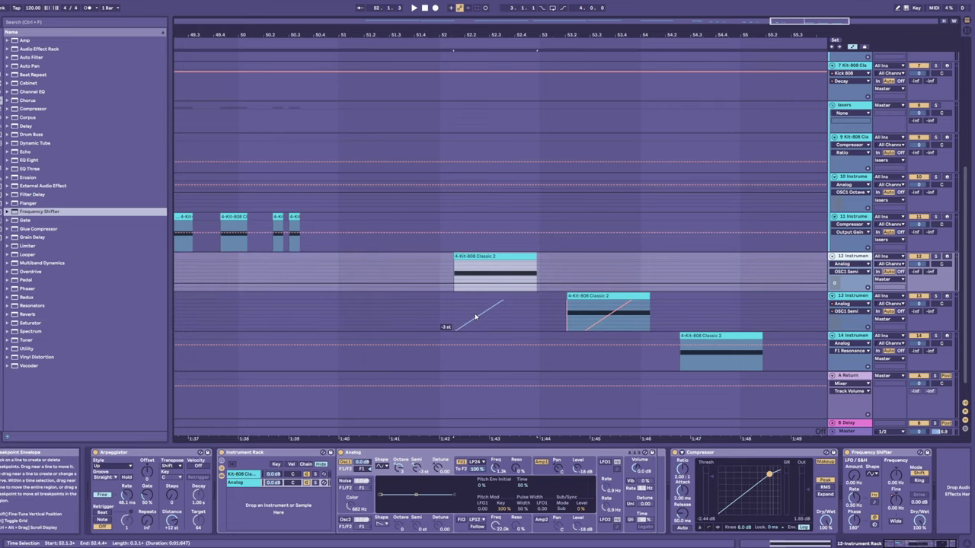
pyautogui.click(559, 321)
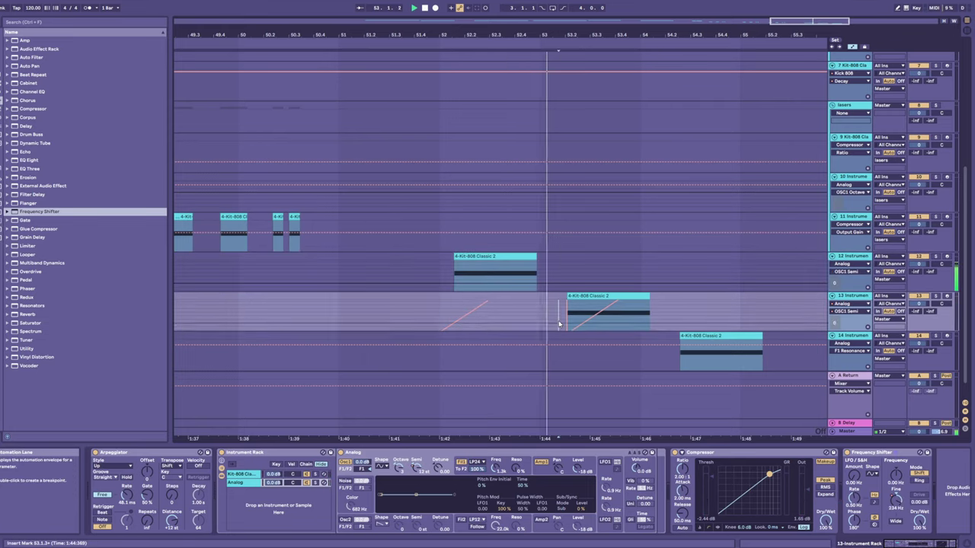
pyautogui.press('space')
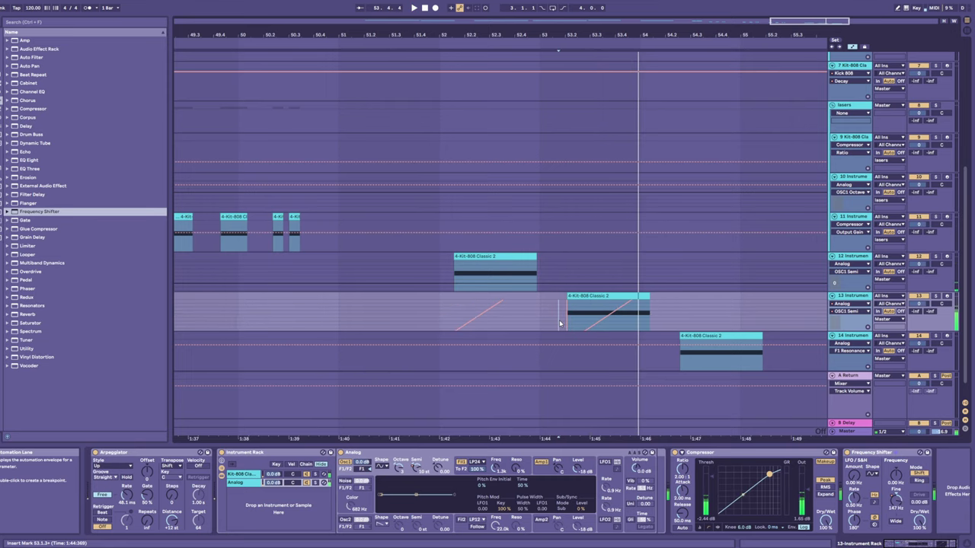
pyautogui.hotkey('shift', 'Tab')
pyautogui.hotkey('shift', 'Tab')
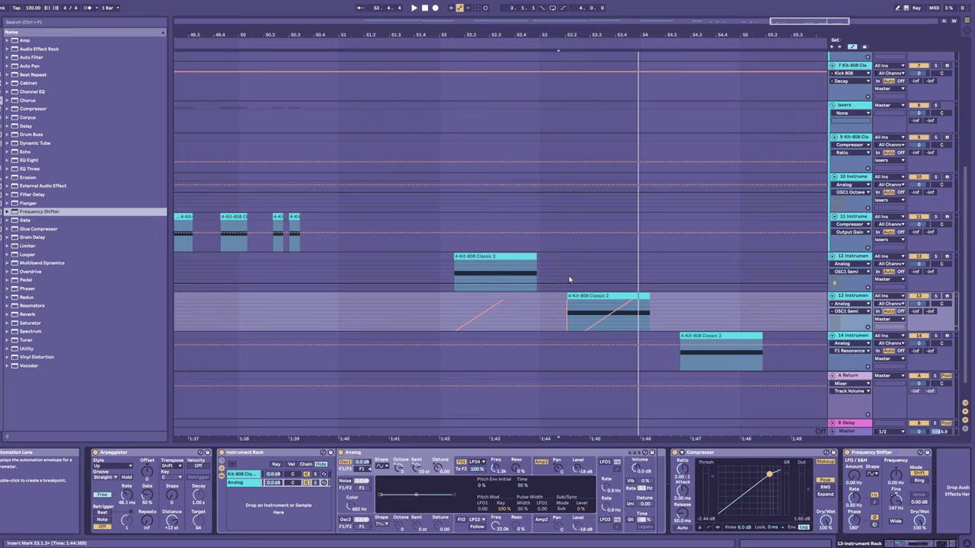
# - Undo the reordering of tracks 12 and 13 and play from the start of track 13's clip
pyautogui.hotkey('ctrl', 'z')
pyautogui.click(454, 316)
pyautogui.press('space')
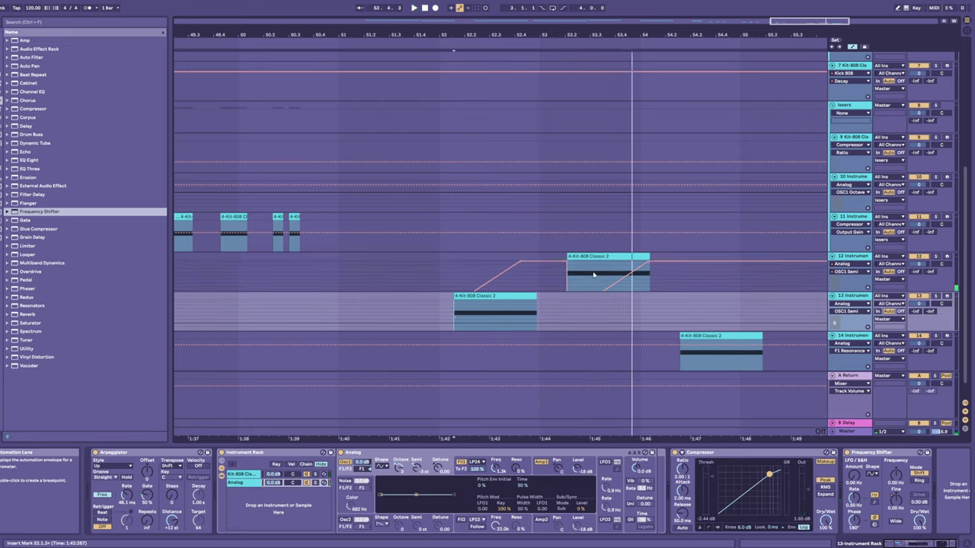
# - Remove the upper OSC1 Semi breakpoint at the start of track 12's clip and play the clips on tracks 12 and 13
pyautogui.click(567, 264)
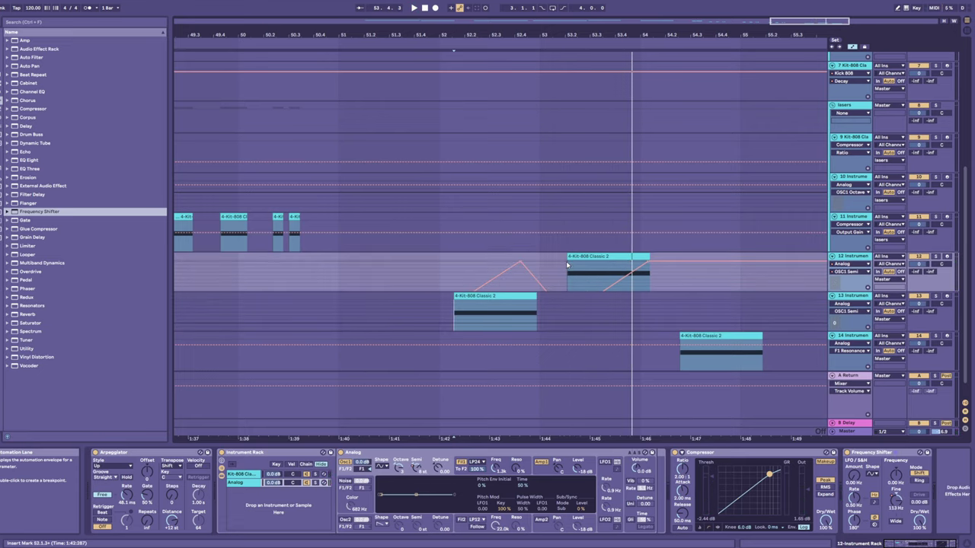
pyautogui.moveTo(567, 264); pyautogui.dragTo(569, 284)
pyautogui.click(564, 287)
pyautogui.press('space')
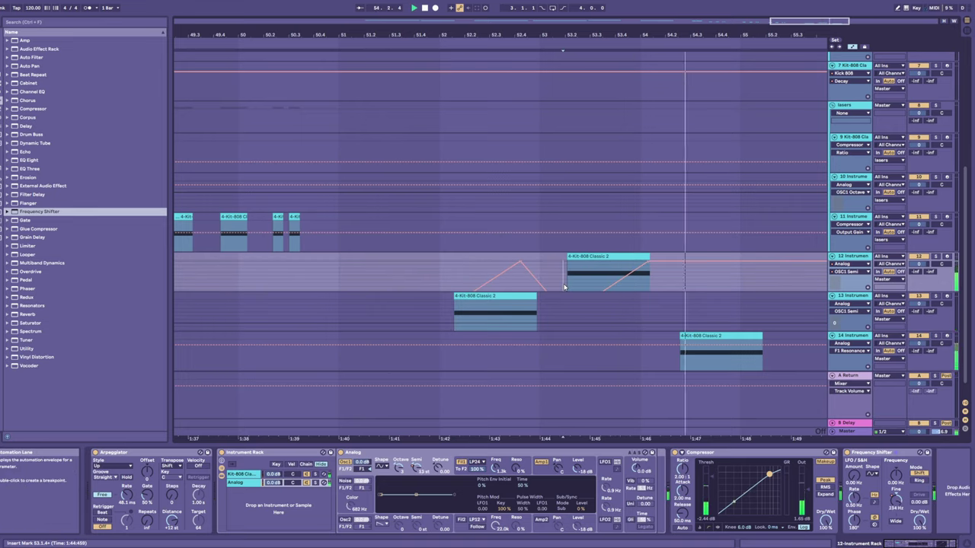
pyautogui.click(448, 323)
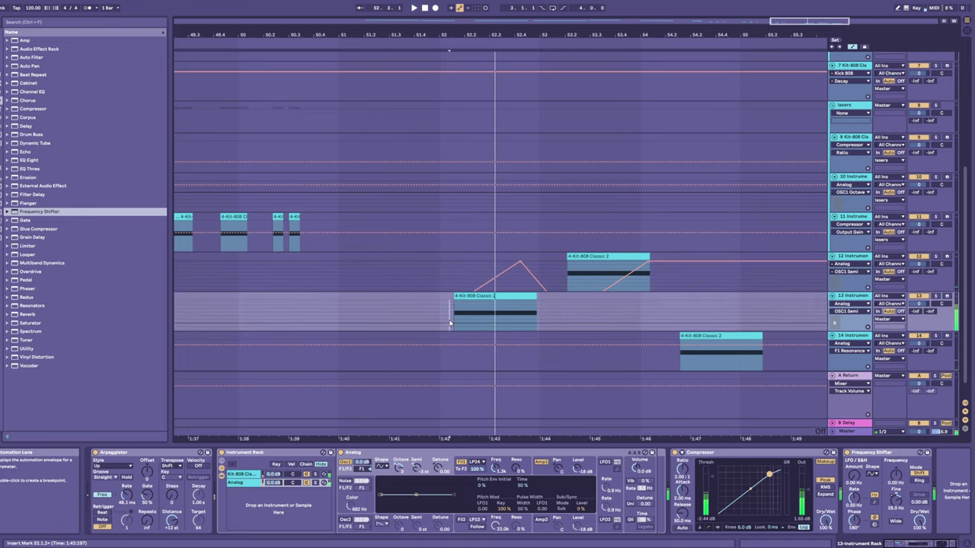
pyautogui.scroll(2, 461, 330)
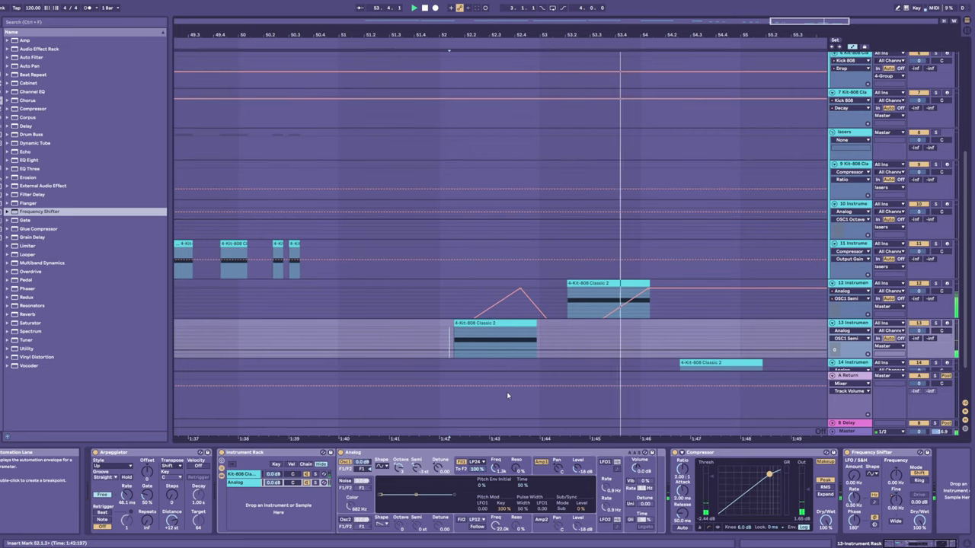
# - Move track 13's clip to about bar 52 and track 14's clip to 54.3.1
pyautogui.moveTo(502, 326); pyautogui.dragTo(491, 325)
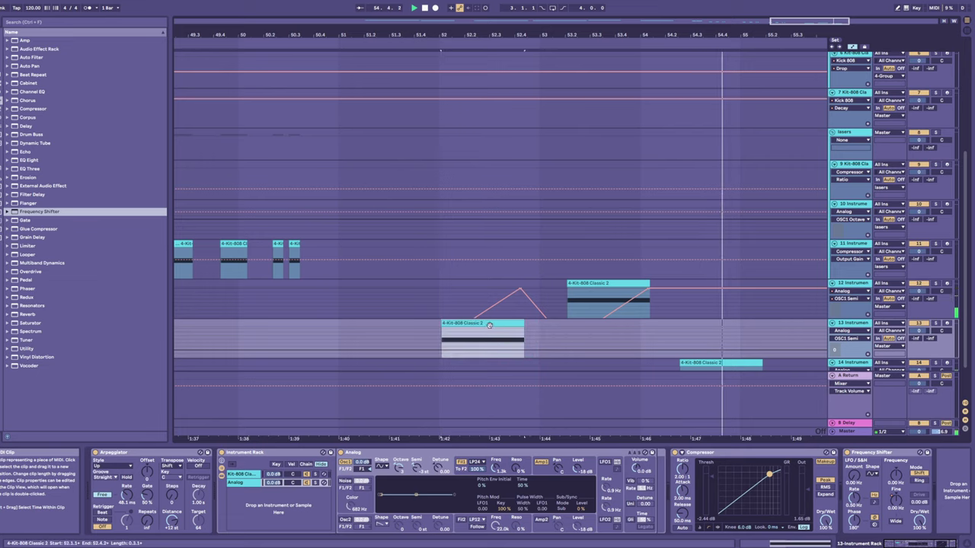
pyautogui.scroll(-2, 665, 314)
pyautogui.scroll(1, 704, 329)
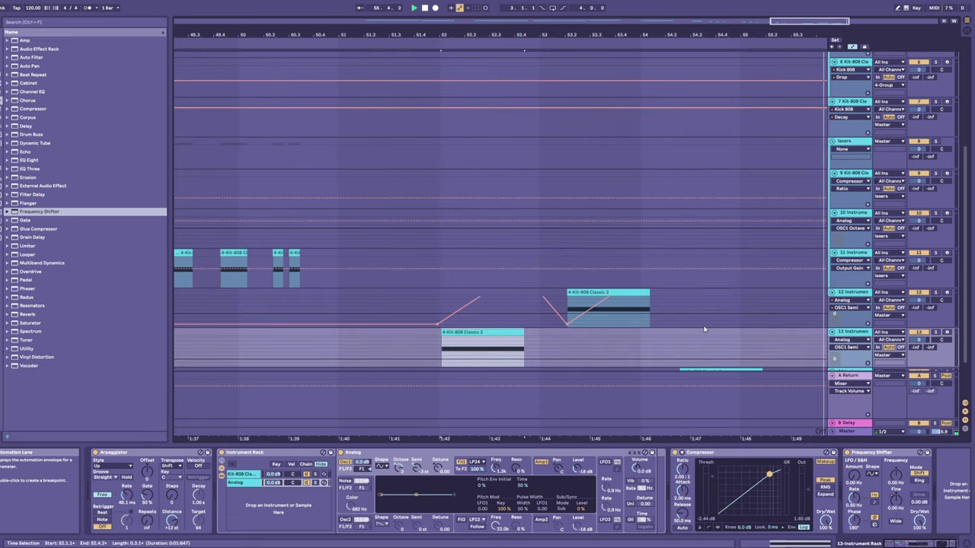
pyautogui.scroll(-4, 705, 328)
pyautogui.press('space')
pyautogui.moveTo(701, 315); pyautogui.dragTo(713, 317)
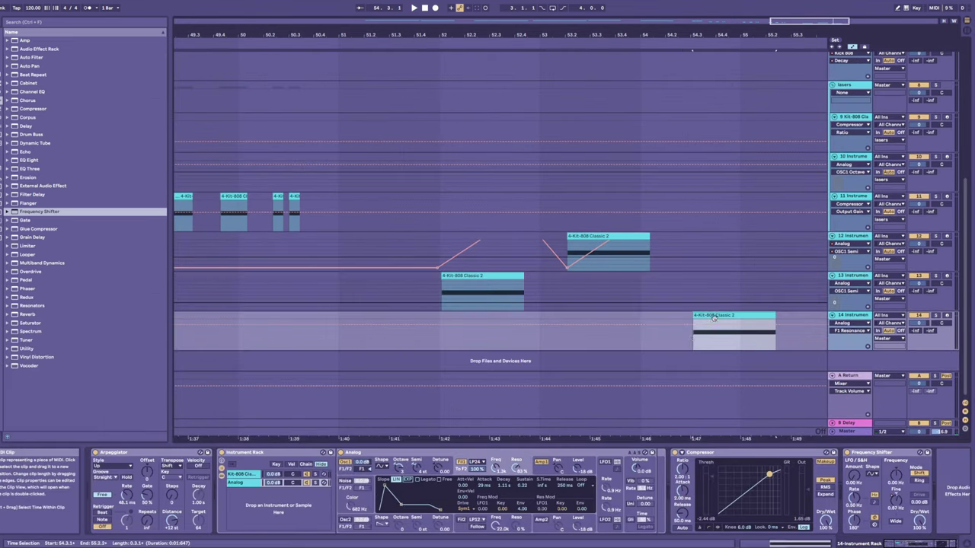
# - Draw an OSC1 Semi automation rise from 0 st at the start of track 14's clip and play it
pyautogui.click(692, 342)
pyautogui.press('space')
pyautogui.click(417, 468)
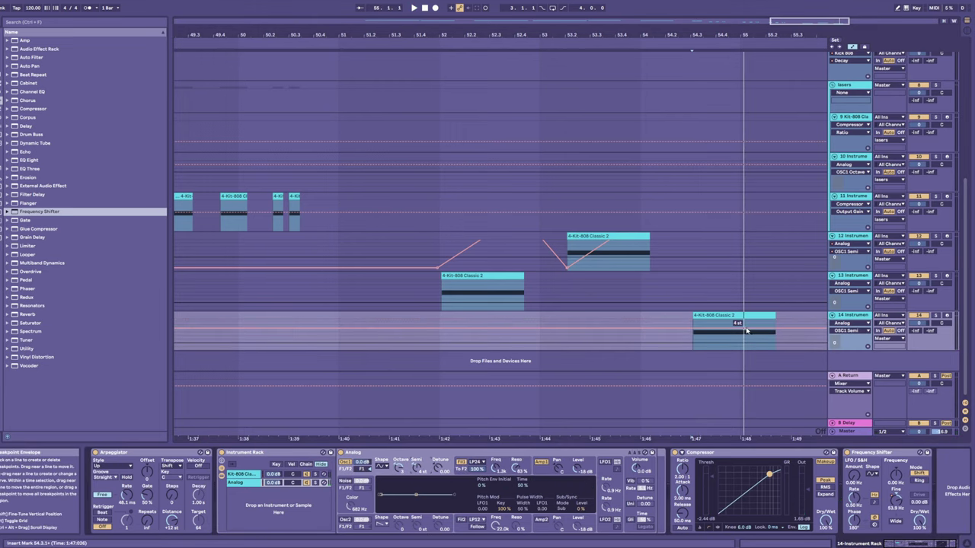
pyautogui.press('space')
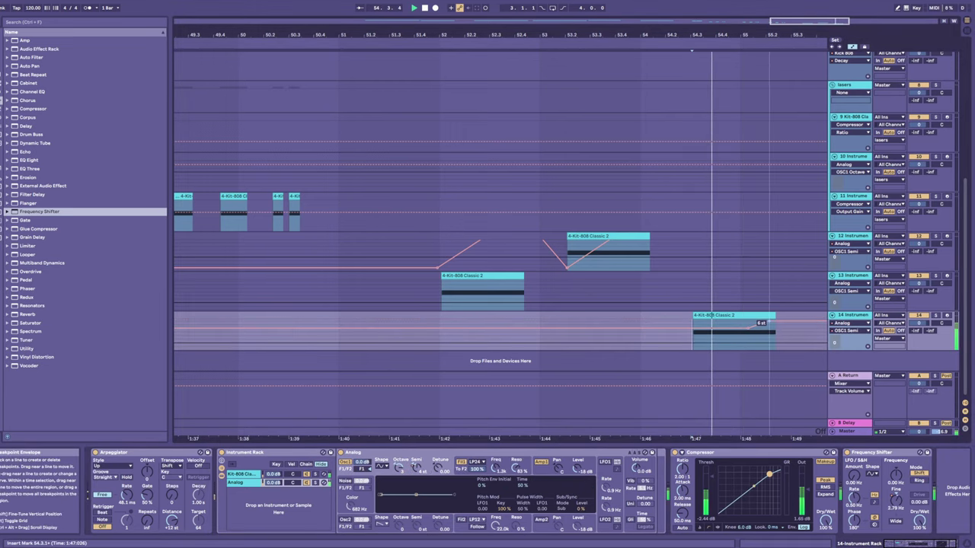
pyautogui.moveTo(772, 322); pyautogui.dragTo(747, 331)
pyautogui.press('space')
pyautogui.click(672, 343)
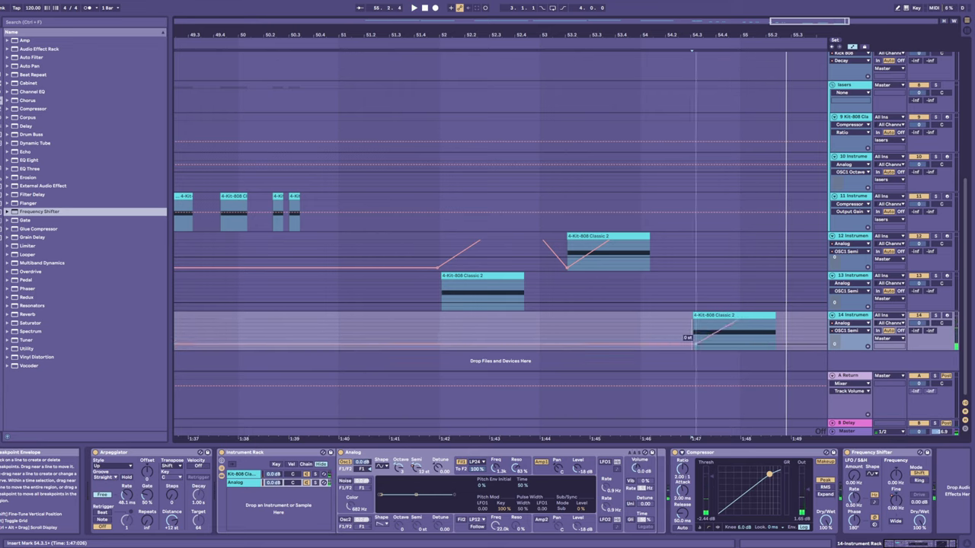
# - Reshape track 14's OSC1 Semi rise with a lower start at the clip's beginning and play from the end of track 12's clip
pyautogui.press('space')
pyautogui.moveTo(693, 344); pyautogui.dragTo(693, 348)
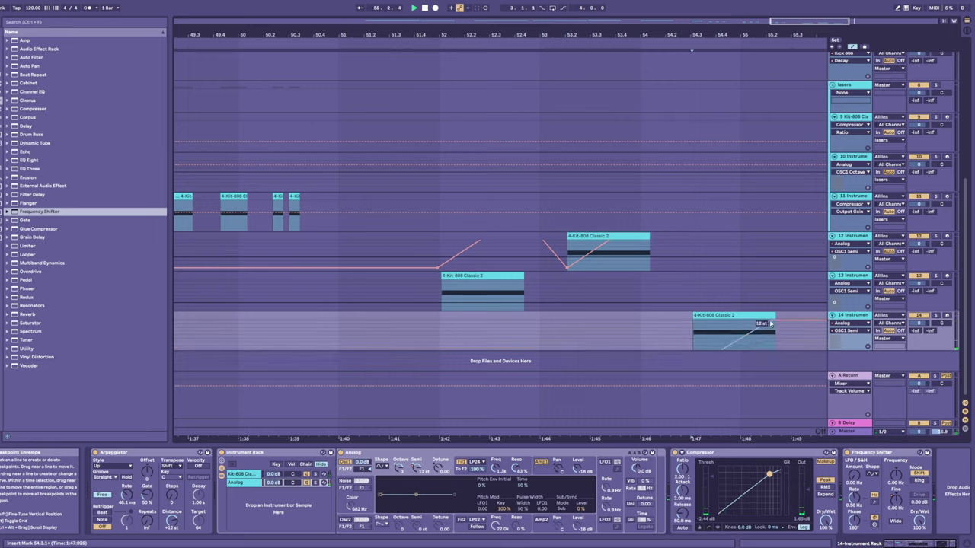
pyautogui.moveTo(770, 322); pyautogui.dragTo(770, 320)
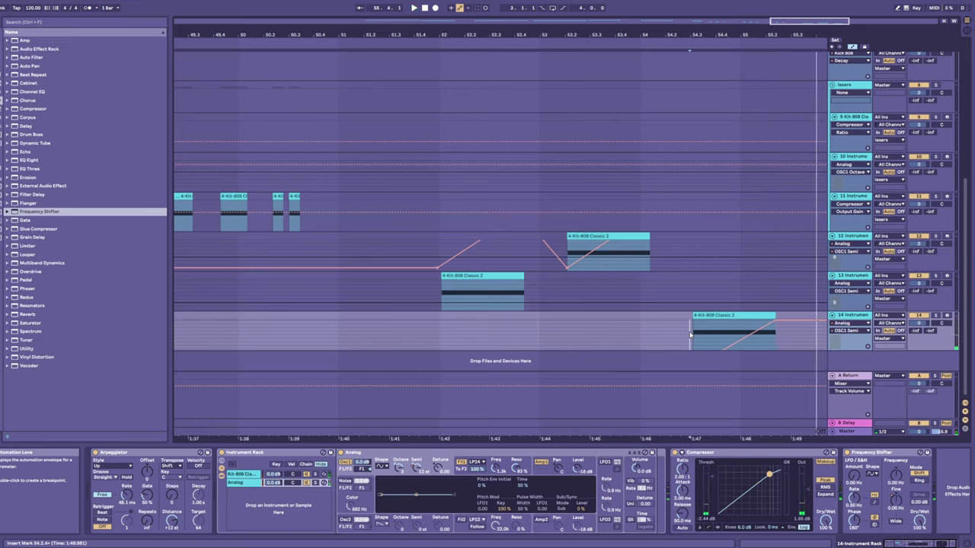
pyautogui.scroll(-2, 690, 335)
pyautogui.click(643, 264)
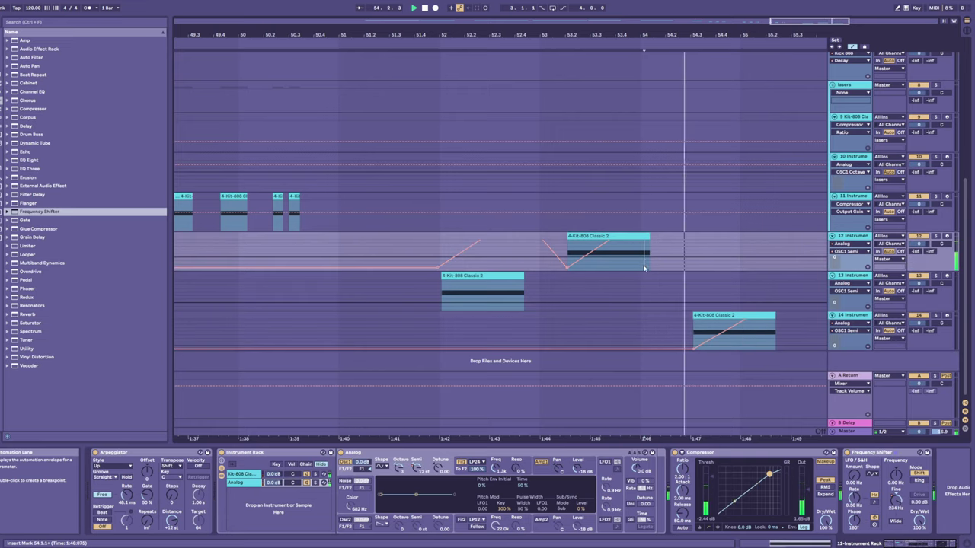
# - Draw a Frequency Shifter Fine automation rise across track 14's clip, ending just past it, and play from the middle of the clip
pyautogui.click(738, 348)
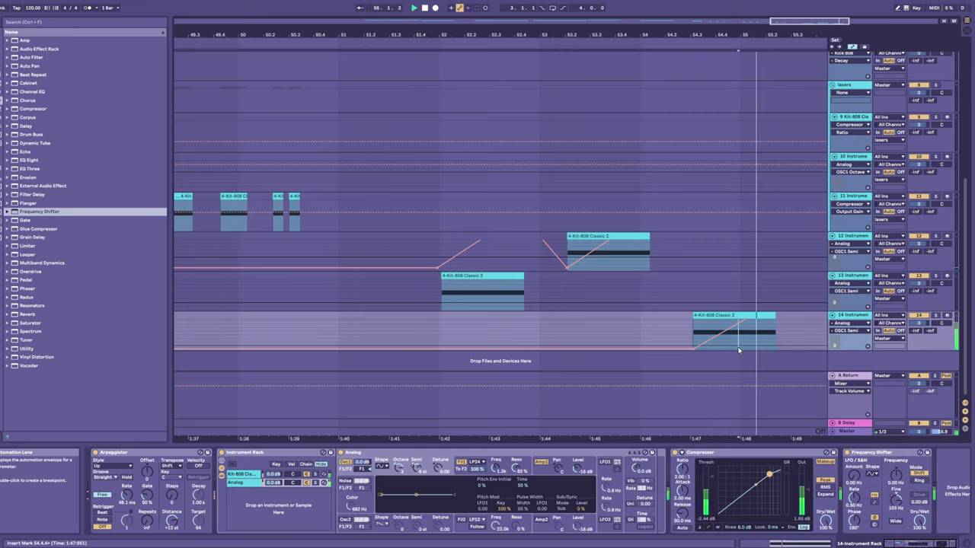
pyautogui.click(896, 500)
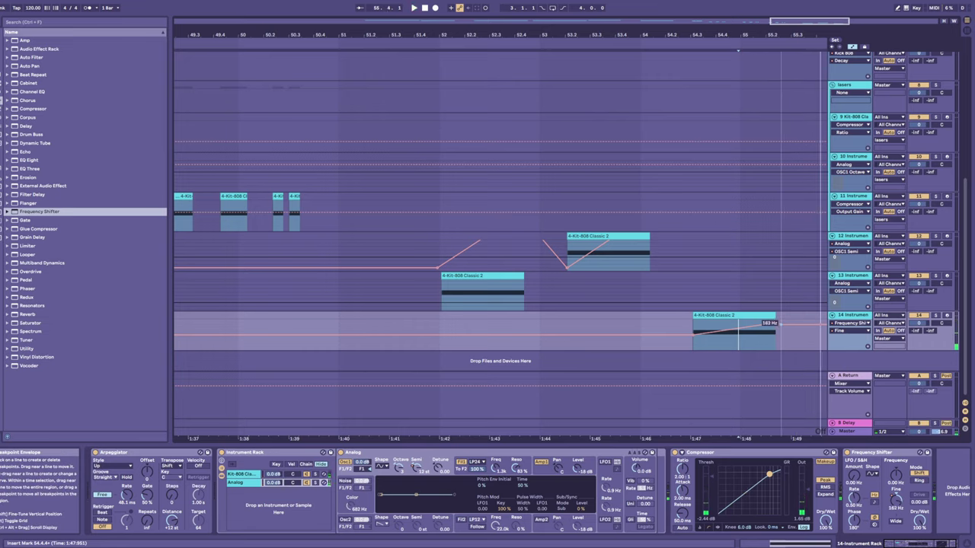
pyautogui.press('space')
pyautogui.press('space')
pyautogui.moveTo(781, 325); pyautogui.dragTo(778, 326)
pyautogui.press('space')
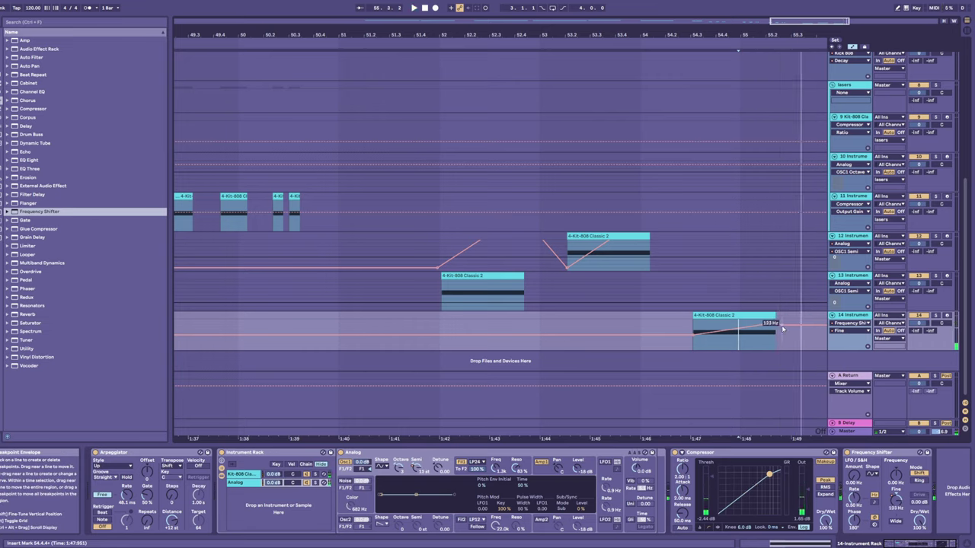
# - Set the end of track 14's Frequency Shifter Fine rise to about 308 Hz and replay it
pyautogui.press('space')
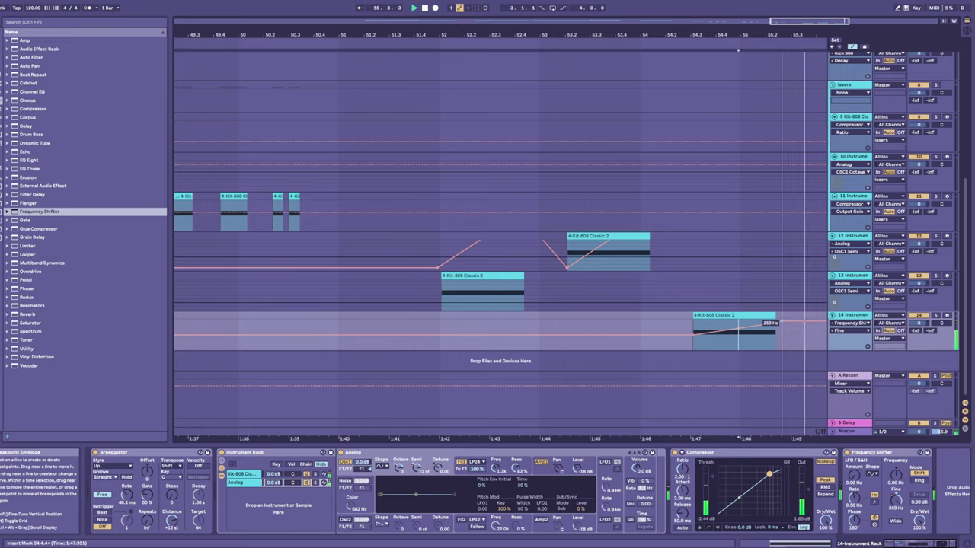
pyautogui.press('space')
pyautogui.moveTo(781, 321); pyautogui.dragTo(781, 323)
pyautogui.press('space')
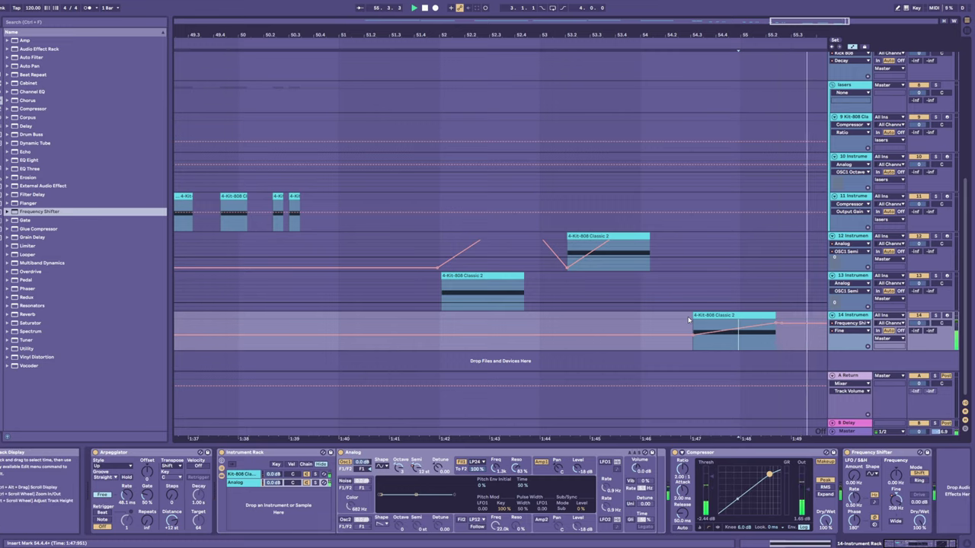
pyautogui.press('space')
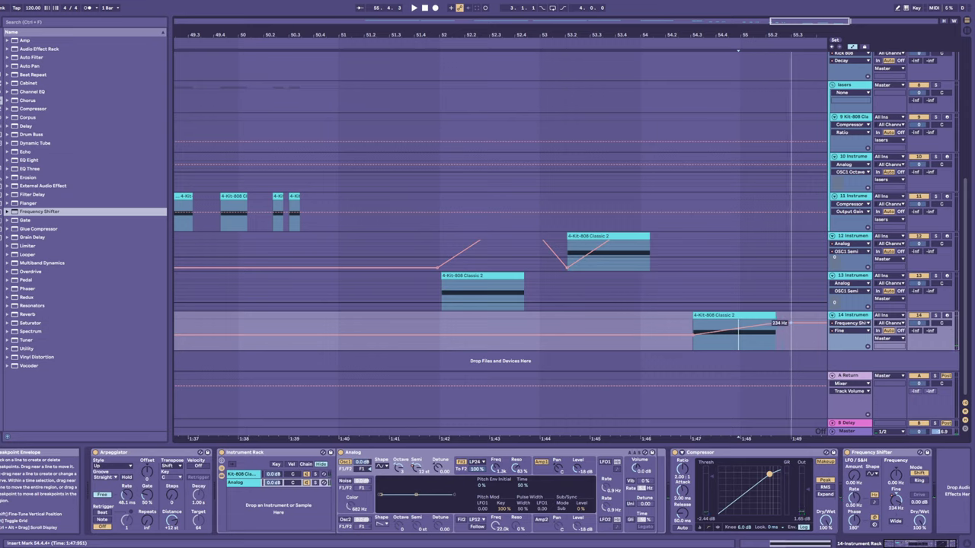
pyautogui.press('space')
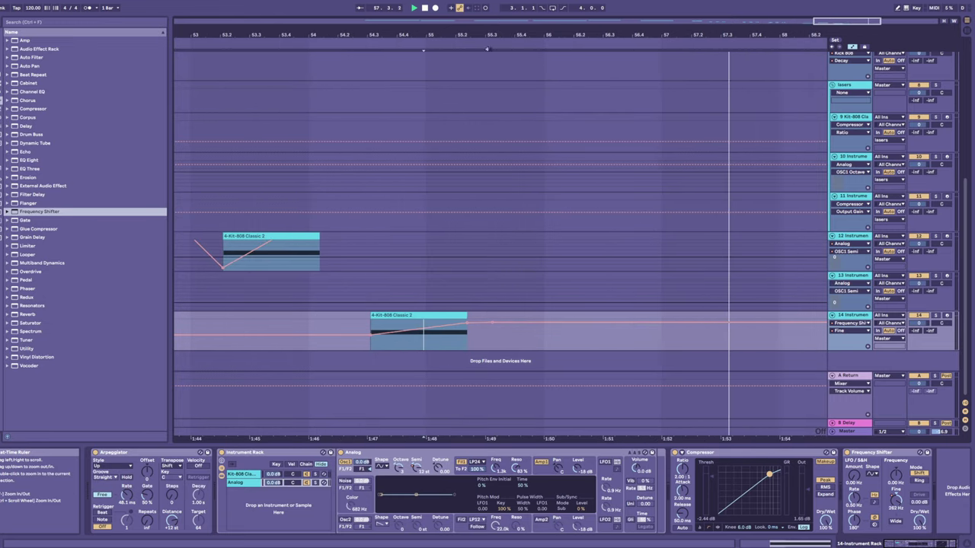
# - Try extending track 14's Fine automation rise to about bar 56 at roughly 478 Hz and play it
pyautogui.press('space')
pyautogui.press('space')
pyautogui.moveTo(492, 322); pyautogui.dragTo(552, 321)
pyautogui.press('space')
pyautogui.press('space')
pyautogui.press('space')
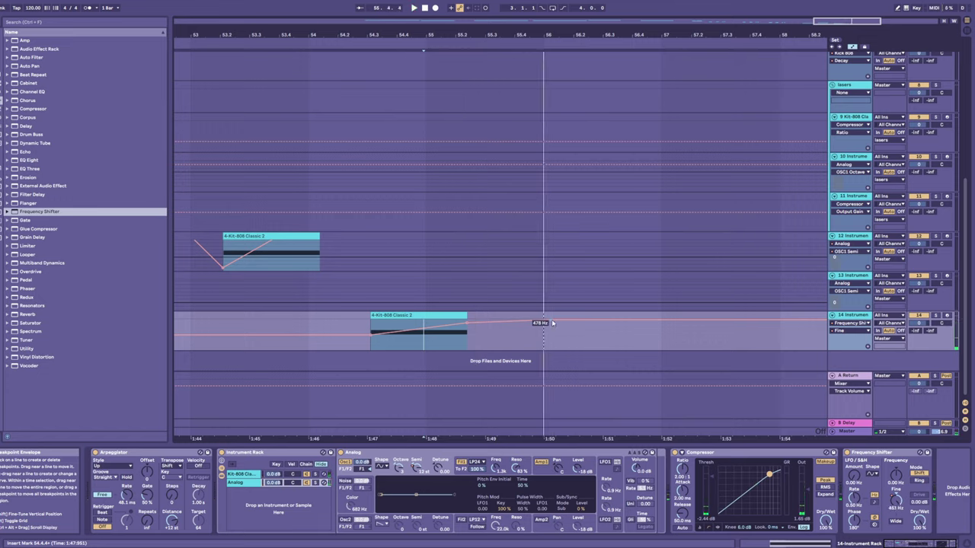
# - Remove the Fine breakpoint beyond track 14's clip and play from the start of the clip
pyautogui.moveTo(457, 325); pyautogui.dragTo(406, 333)
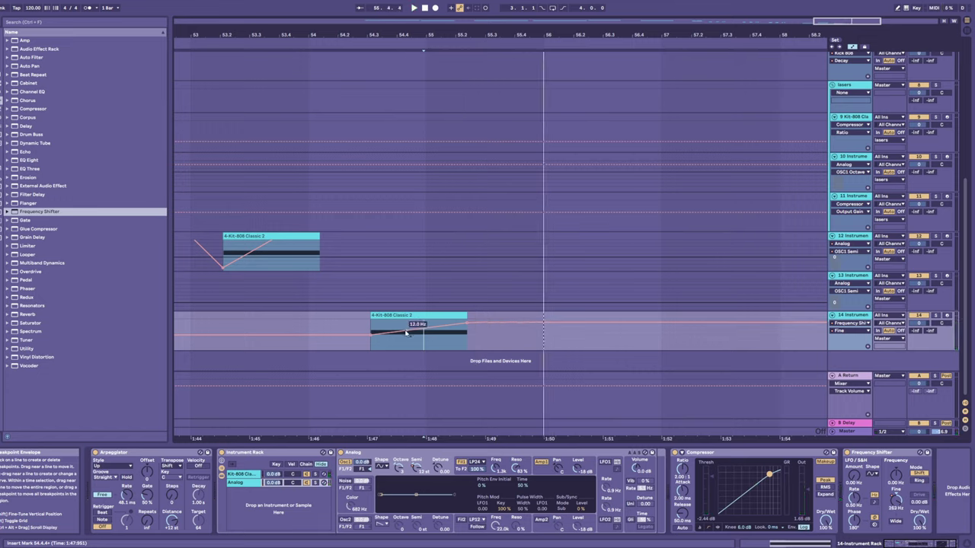
pyautogui.click(366, 342)
pyautogui.press('space')
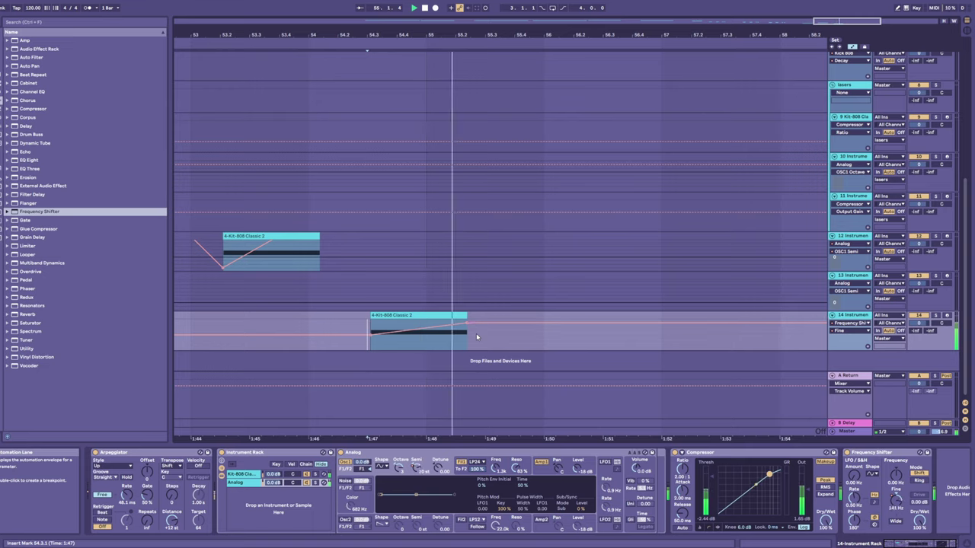
pyautogui.click(221, 299)
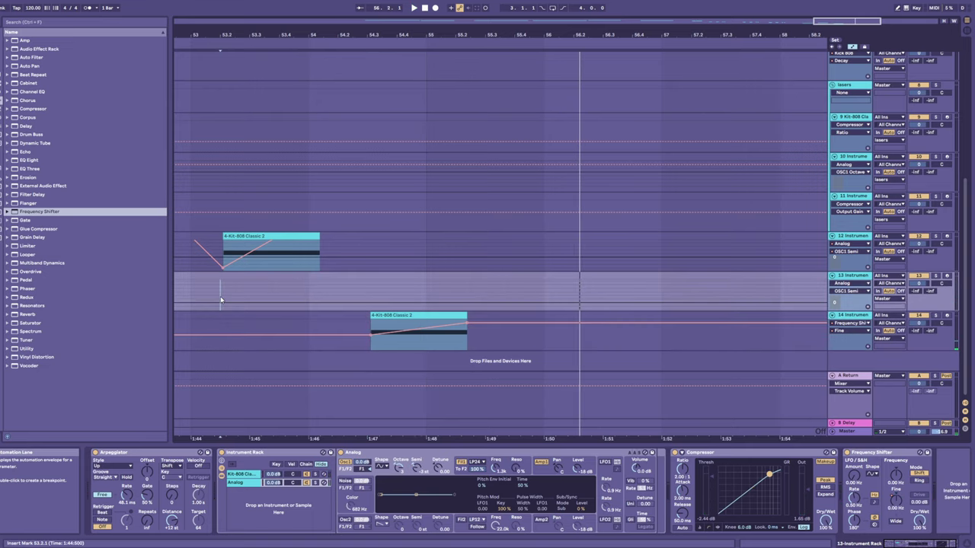
# - Set Analog's filter 1 resonance on track 14 to 87% and play the clip
pyautogui.click(382, 352)
pyautogui.click(516, 469)
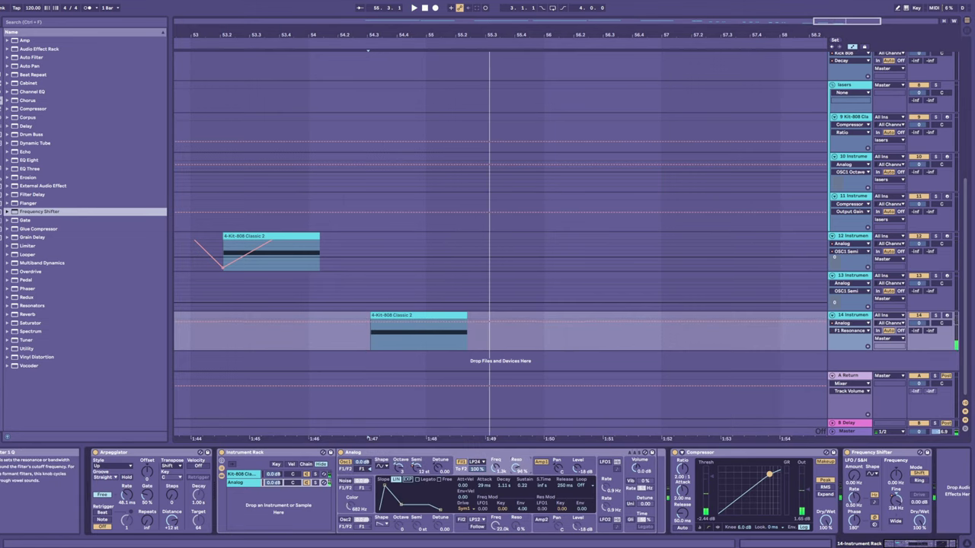
pyautogui.press('space')
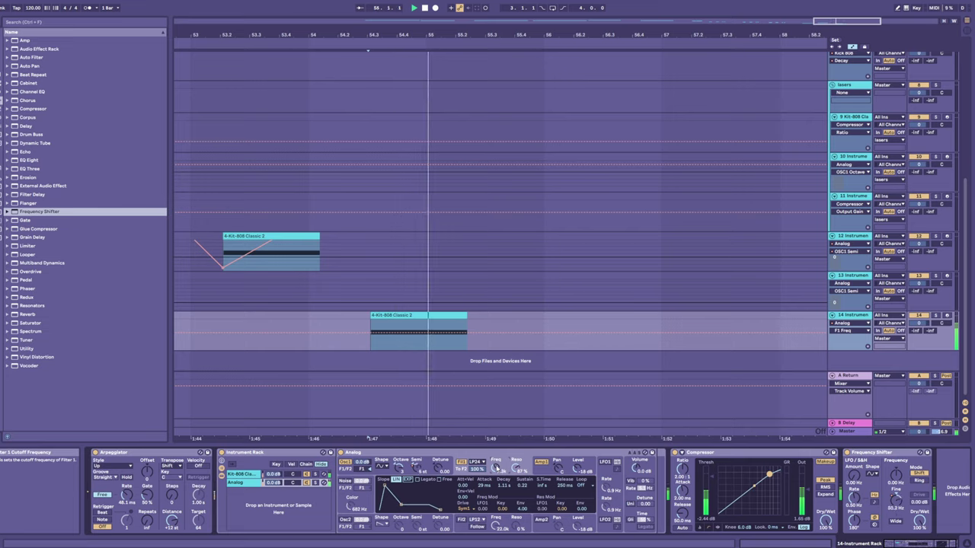
pyautogui.press('space')
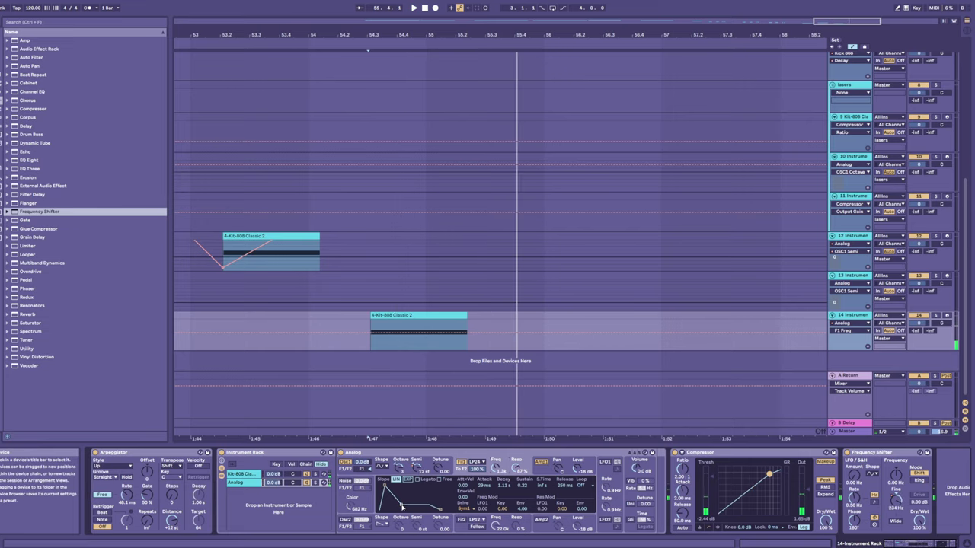
# - Shape Analog's filter envelope on track 14 with 94 ms attack, 965 ms decay and 0.18 sustain while playing the clip
pyautogui.press('space')
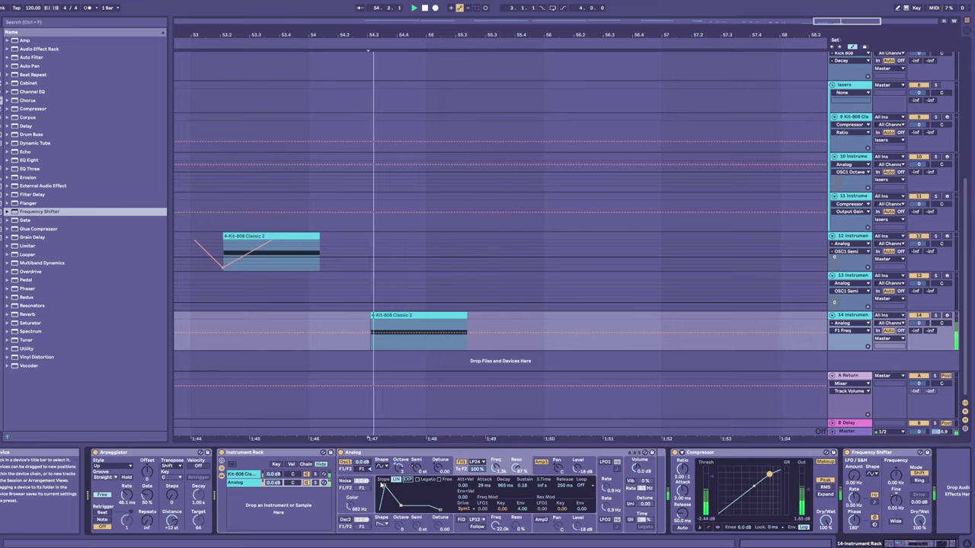
pyautogui.moveTo(383, 484); pyautogui.dragTo(389, 482)
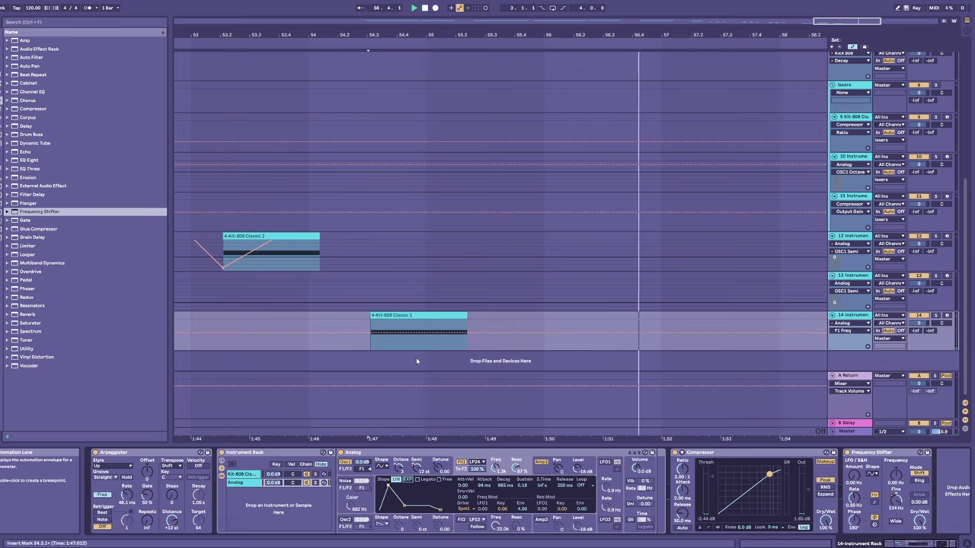
pyautogui.press('space')
# - Play the laser clips on tracks 13 and 12, and replay from near the end of track 13's clip
pyautogui.moveTo(358, 36); pyautogui.dragTo(598, 35)
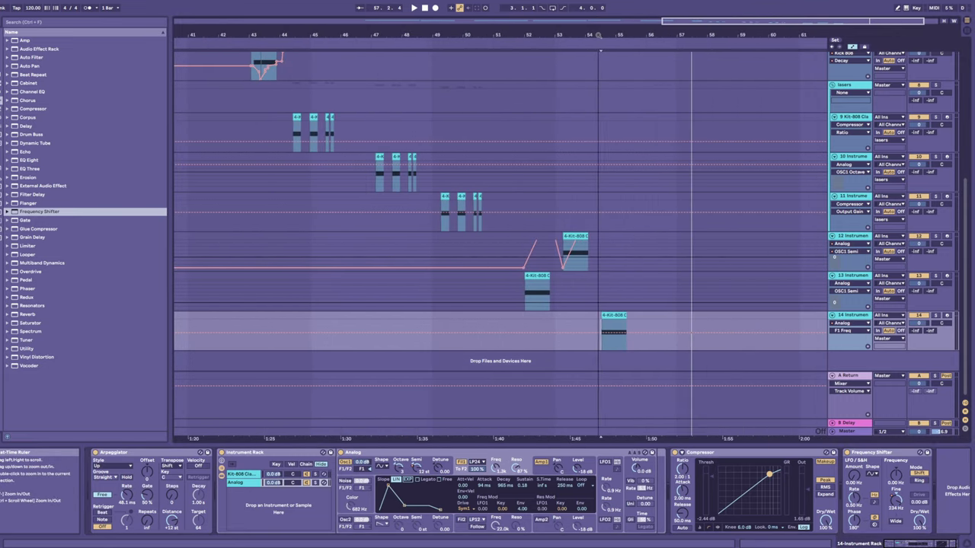
pyautogui.click(519, 296)
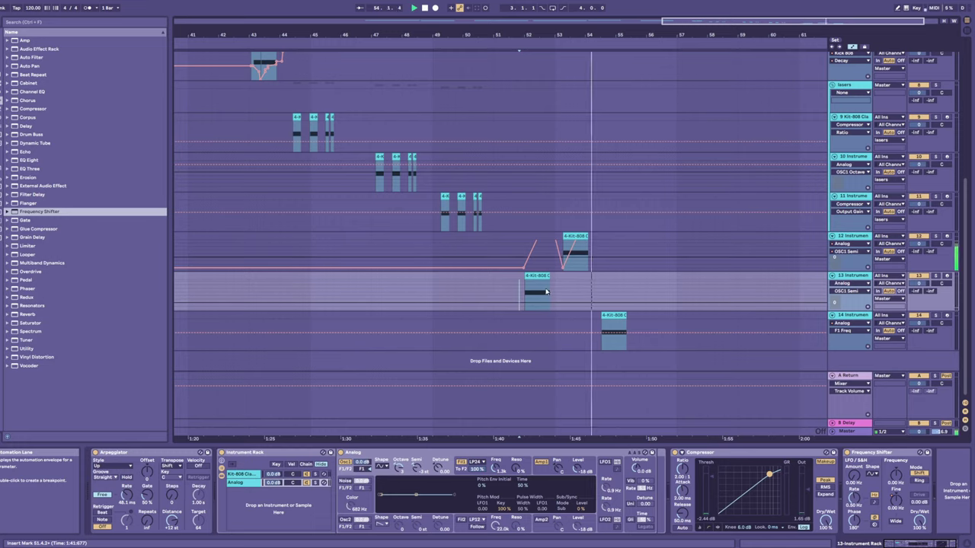
pyautogui.click(545, 292)
pyautogui.press('space')
pyautogui.click(550, 365)
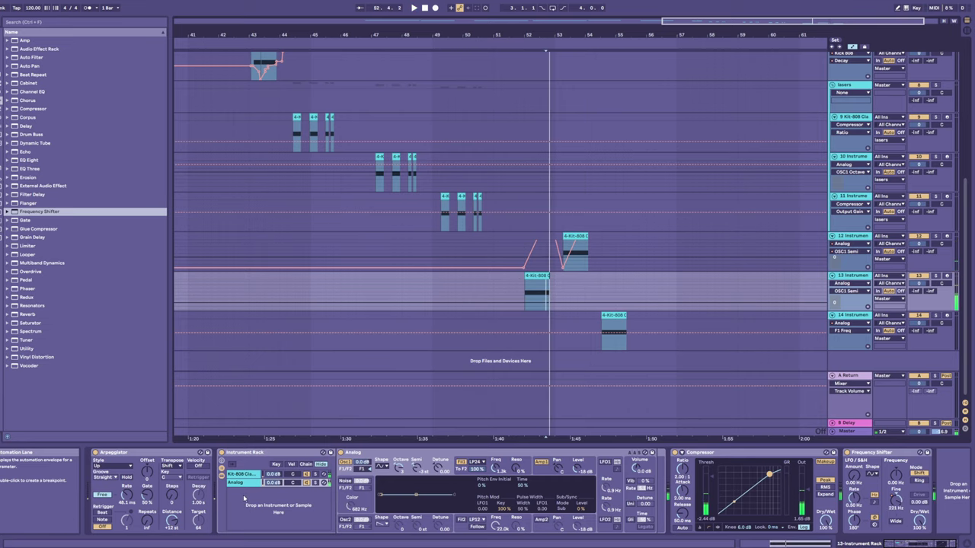
# - Show the Kick 808 Drop automation on track 13, move its fall just past the clip's end, and play it
pyautogui.click(244, 475)
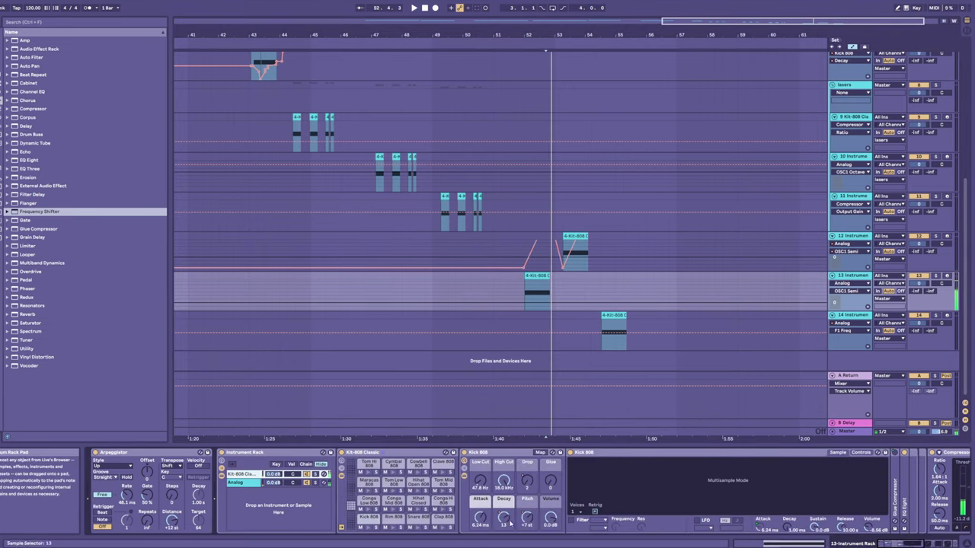
pyautogui.moveTo(526, 516); pyautogui.dragTo(527, 523)
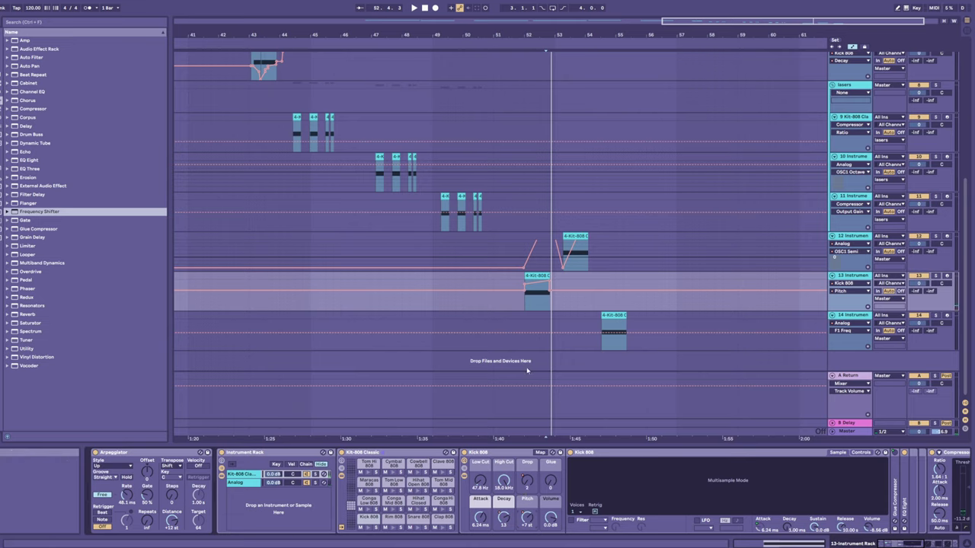
pyautogui.click(526, 482)
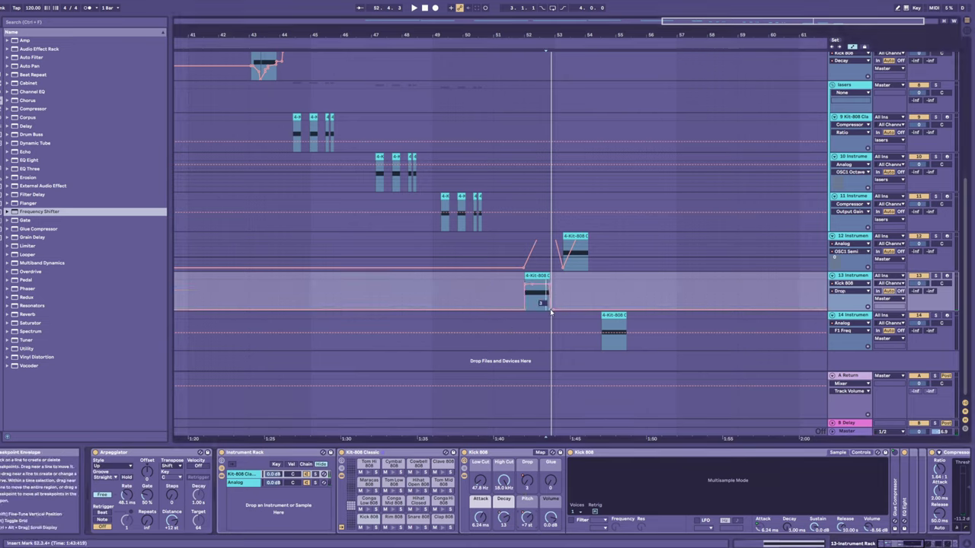
pyautogui.press('space')
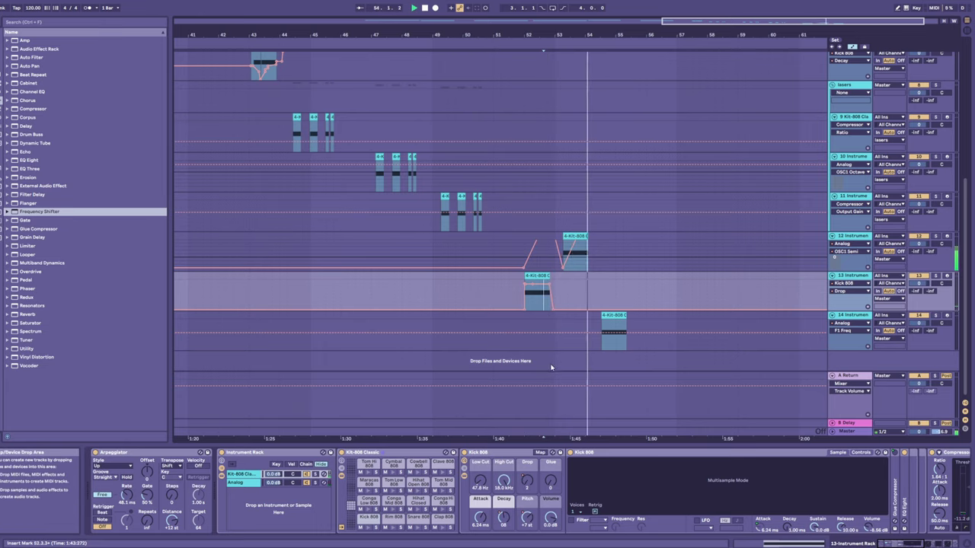
pyautogui.press('space')
# - Insert silence before the clips on tracks 14 and 12 to space them further apart, hiding the automation lanes
pyautogui.click(596, 318)
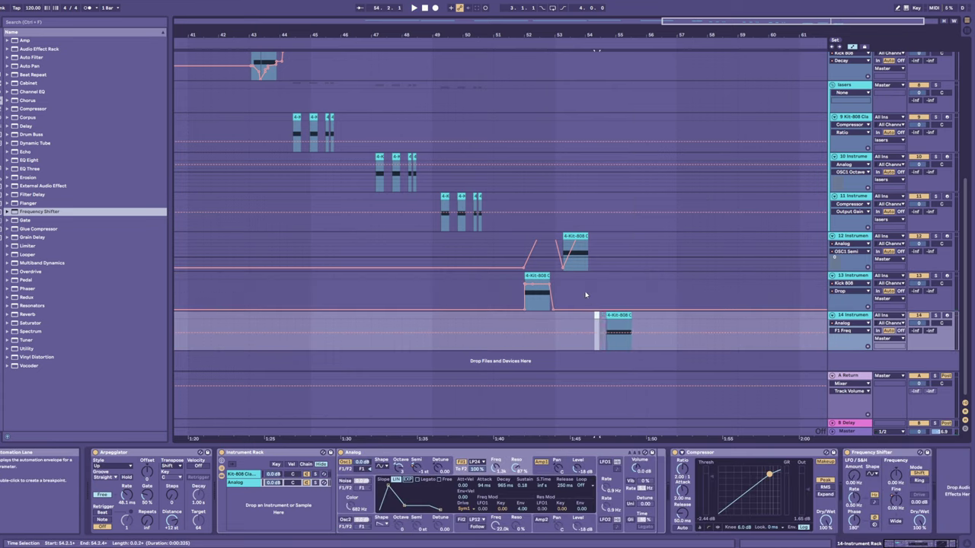
pyautogui.click(548, 252)
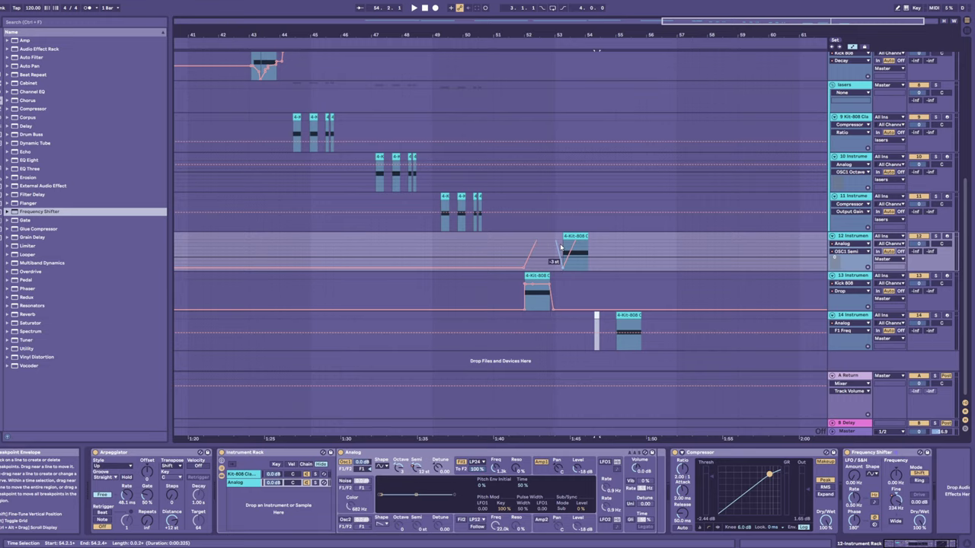
pyautogui.press('a')
pyautogui.click(556, 261)
pyautogui.hotkey('ctrl', 'i')
pyautogui.hotkey('ctrl', 'i')
pyautogui.hotkey('ctrl', 'i')
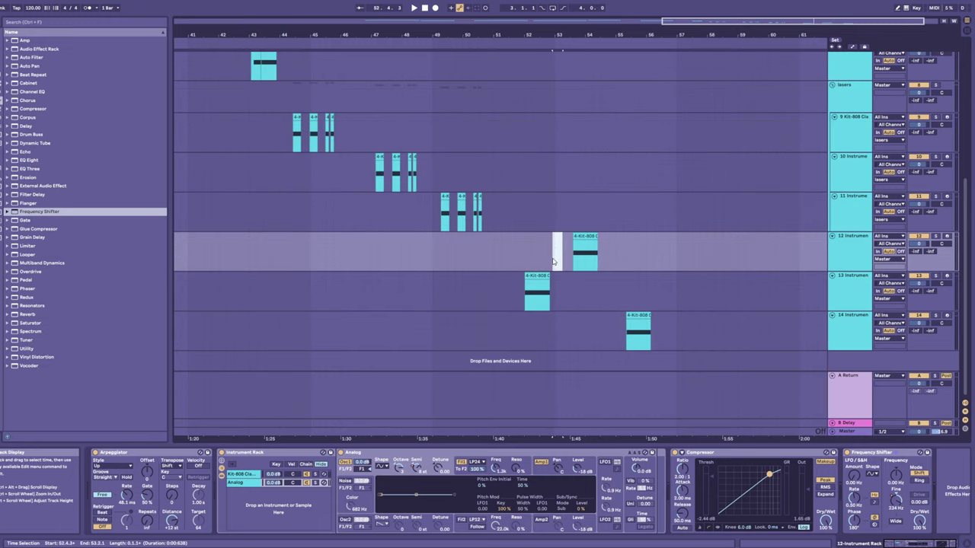
# - Briefly play from just before track 13's laser clip, and insert a short silence after track 12's clip to delay track 14's clip
pyautogui.click(512, 262)
pyautogui.press('space')
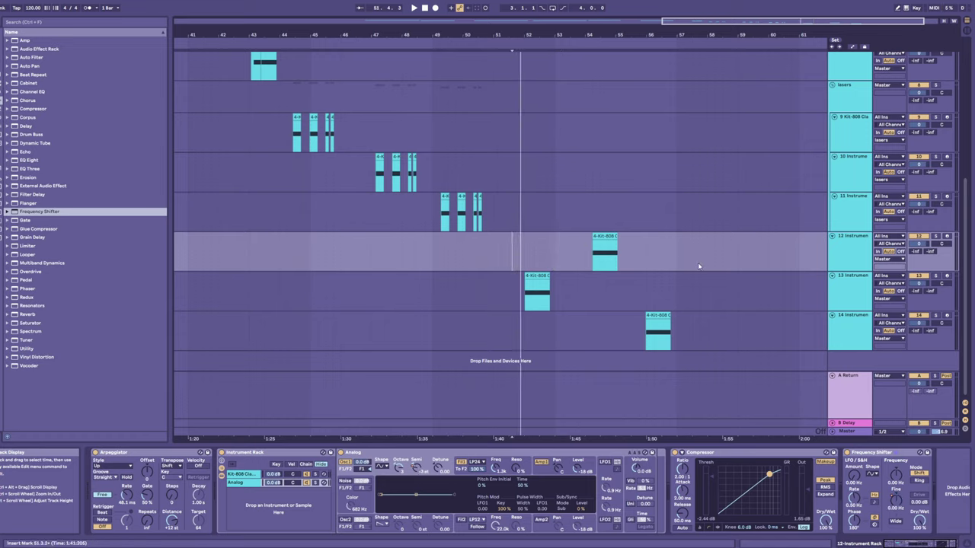
pyautogui.press('space')
pyautogui.moveTo(629, 254); pyautogui.dragTo(626, 252)
pyautogui.hotkey('ctrl', 'i')
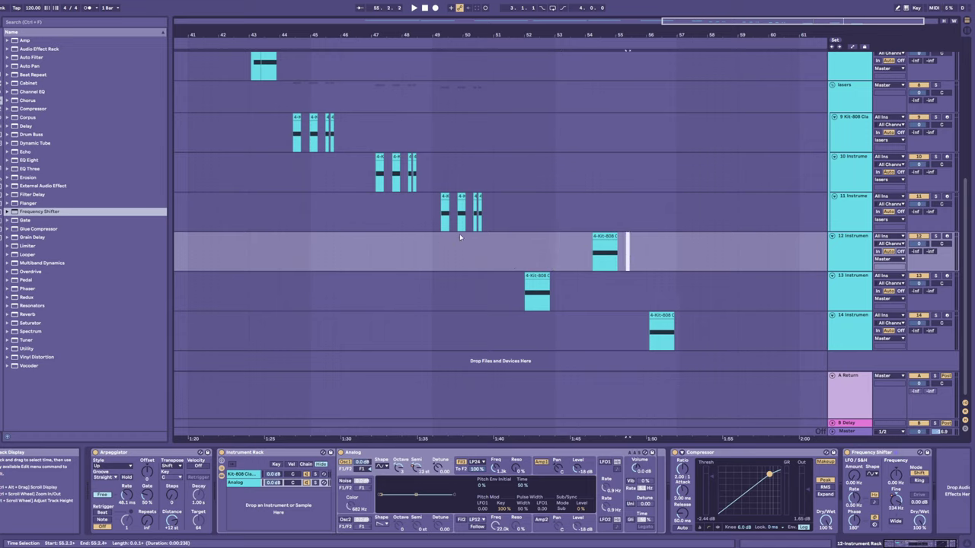
# - Play the laser clips on track 11 and lower that track's volume to -3.8 dB
pyautogui.click(437, 213)
pyautogui.press('space')
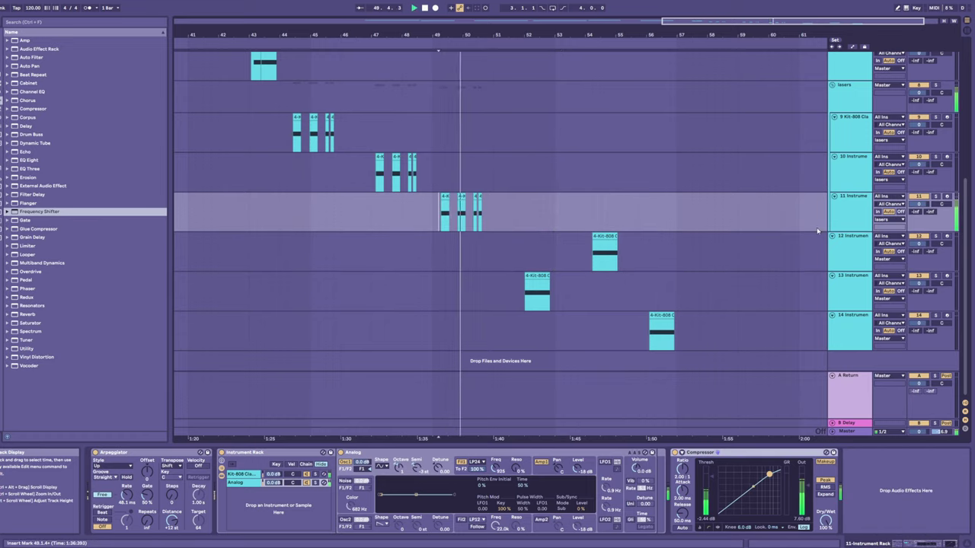
pyautogui.moveTo(918, 204); pyautogui.dragTo(918, 213)
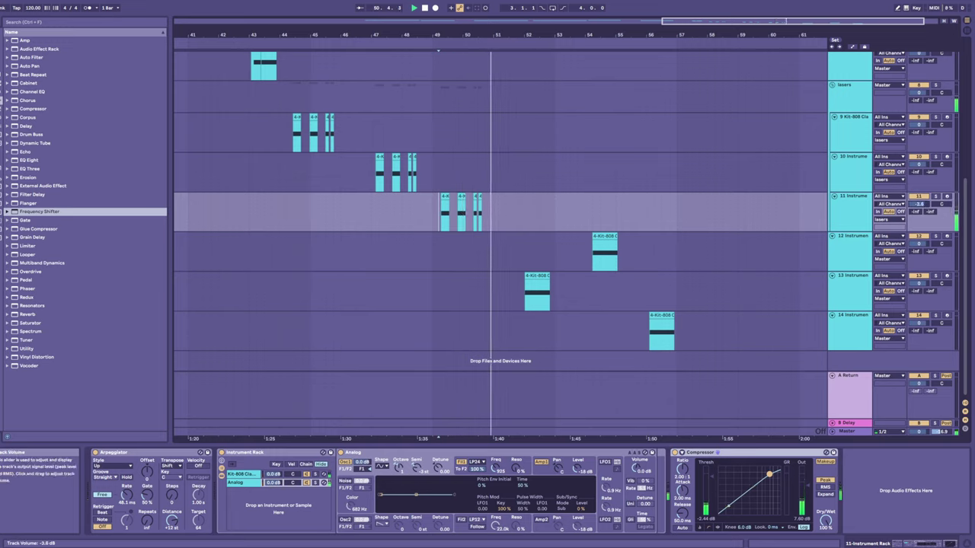
# - Insert silence after the second laser clip on track 11 and copy that clip into the gap directly behind it
pyautogui.moveTo(469, 224)
pyautogui.mouseDown()
pyautogui.moveTo(477, 216)
pyautogui.moveTo(488, 231)
pyautogui.mouseUp()
pyautogui.hotkey('ctrl', 'i')
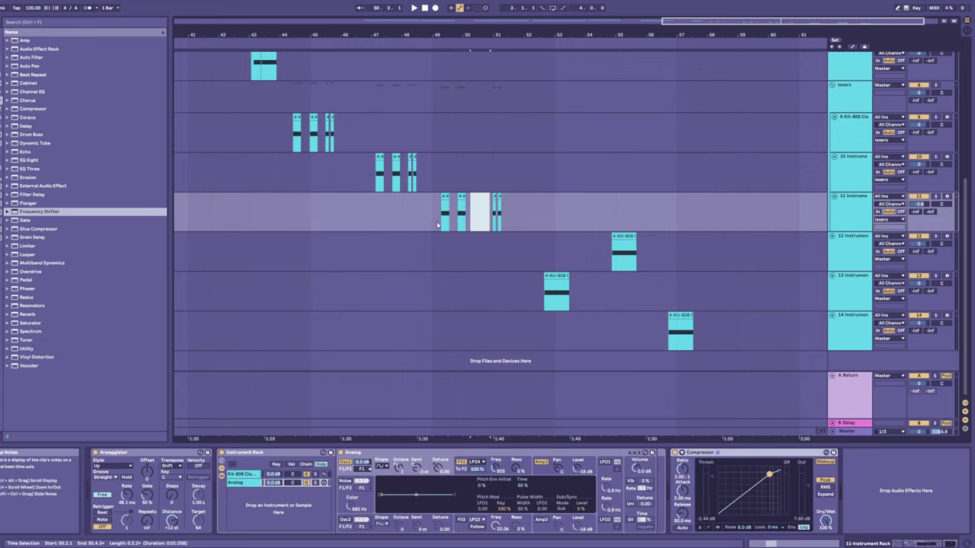
pyautogui.click(460, 197)
pyautogui.click(465, 199)
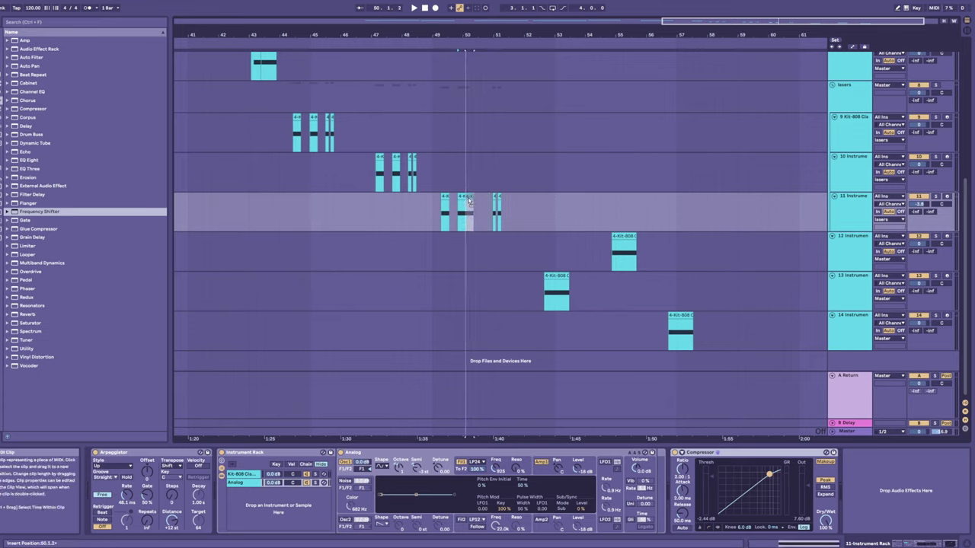
# - Undo the last clip edit on track 11 and insert silence between its first and second laser clips
pyautogui.hotkey('ctrl', 'z')
pyautogui.moveTo(469, 197); pyautogui.dragTo(468, 218)
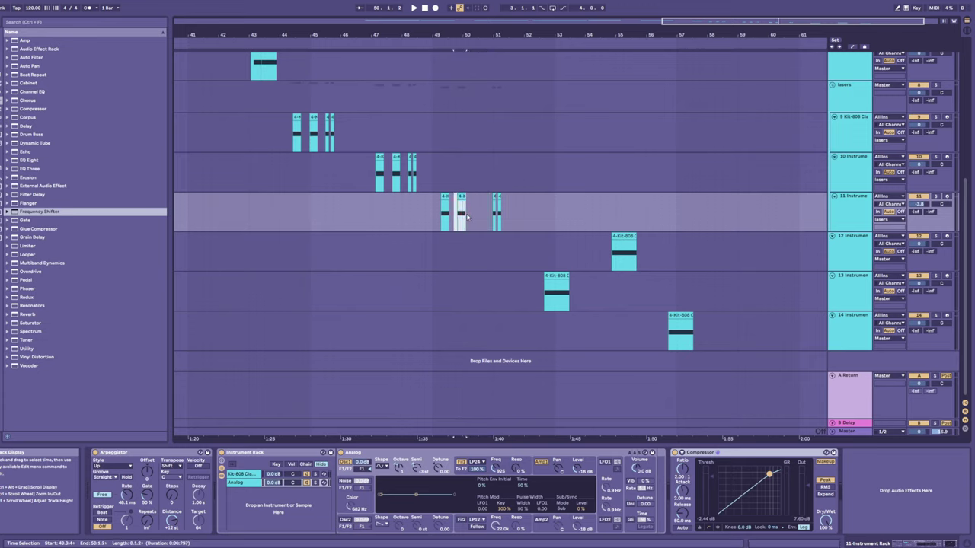
pyautogui.hotkey('ctrl', 'i')
pyautogui.click(463, 221)
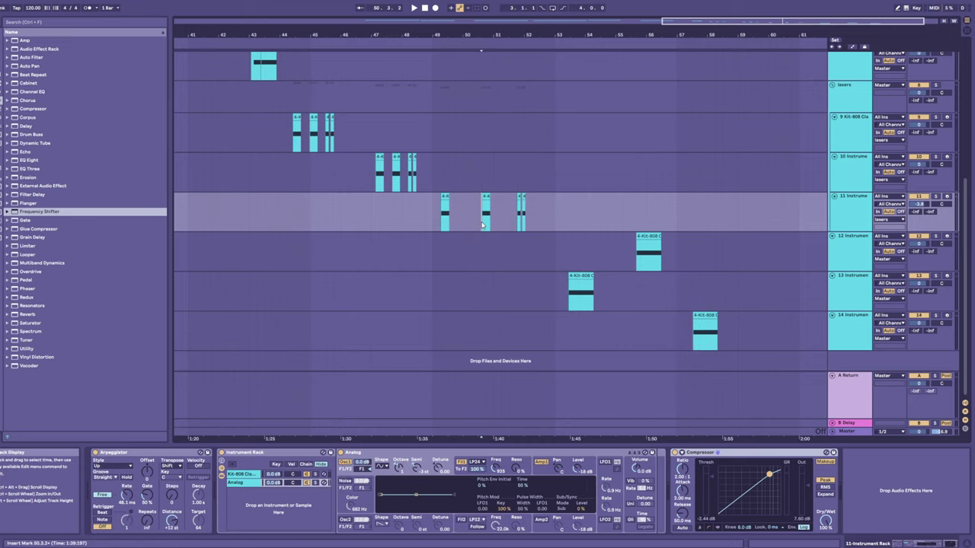
pyautogui.press('space')
pyautogui.scroll(1, 446, 229)
pyautogui.press('space')
# - Insert silence before the second and the third laser clips on track 10, then play the track
pyautogui.moveTo(392, 203); pyautogui.dragTo(441, 203)
pyautogui.hotkey('ctrl', 'i')
pyautogui.hotkey('ctrl', 'i')
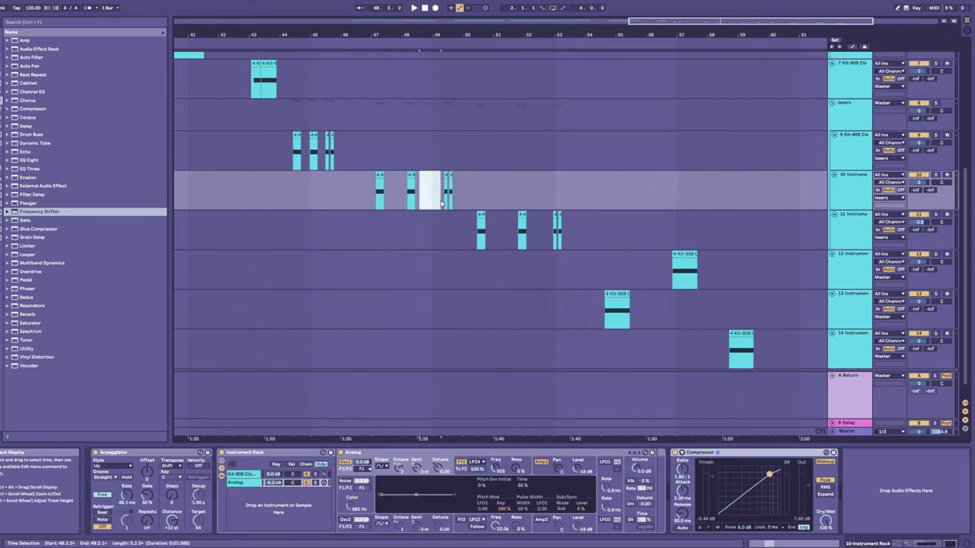
pyautogui.click(372, 200)
# - Insert silence between the clip hits on track 9 to spread them out, and play back the new spacing
pyautogui.moveTo(323, 150); pyautogui.dragTo(341, 151)
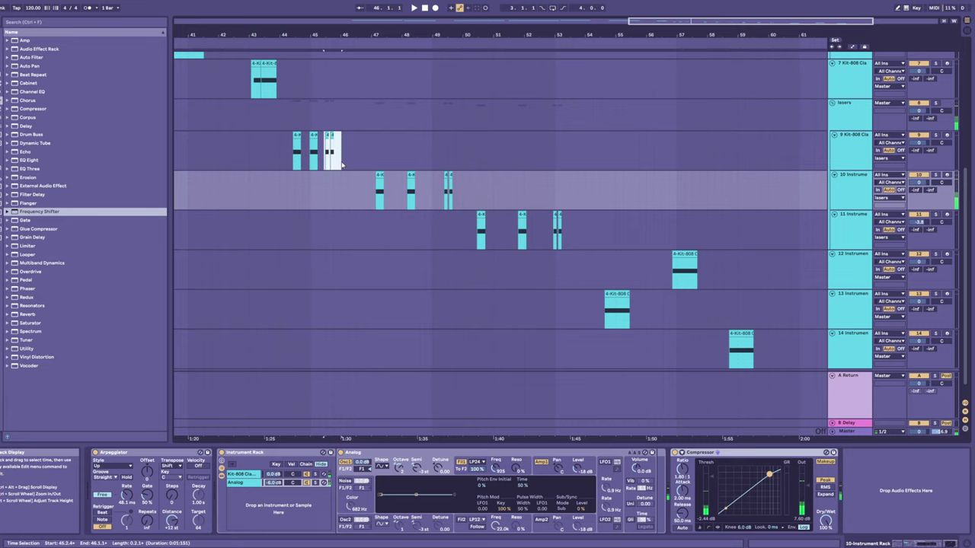
pyautogui.hotkey('ctrl', 'i')
pyautogui.click(304, 164)
pyautogui.press('space')
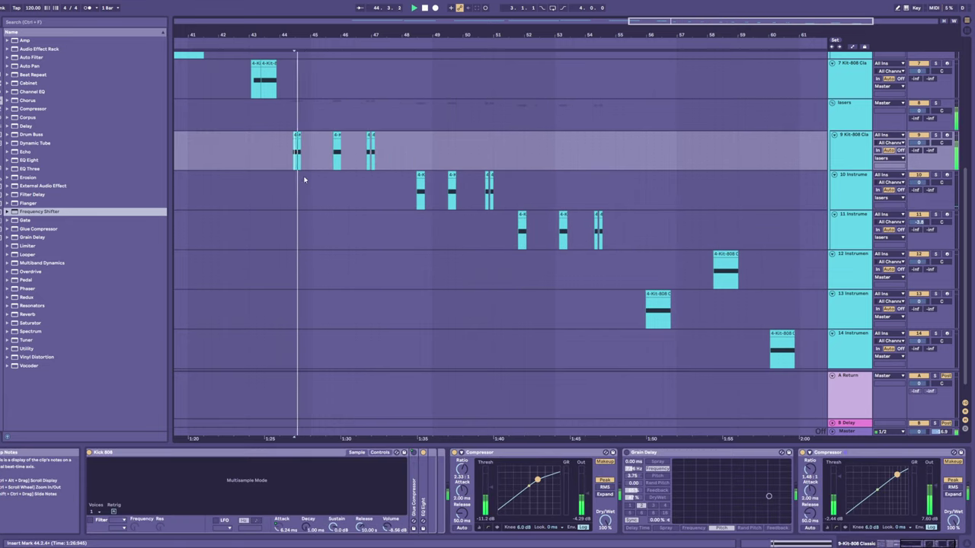
pyautogui.scroll(1, 305, 178)
pyautogui.click(331, 191)
pyautogui.press('space')
pyautogui.press('space')
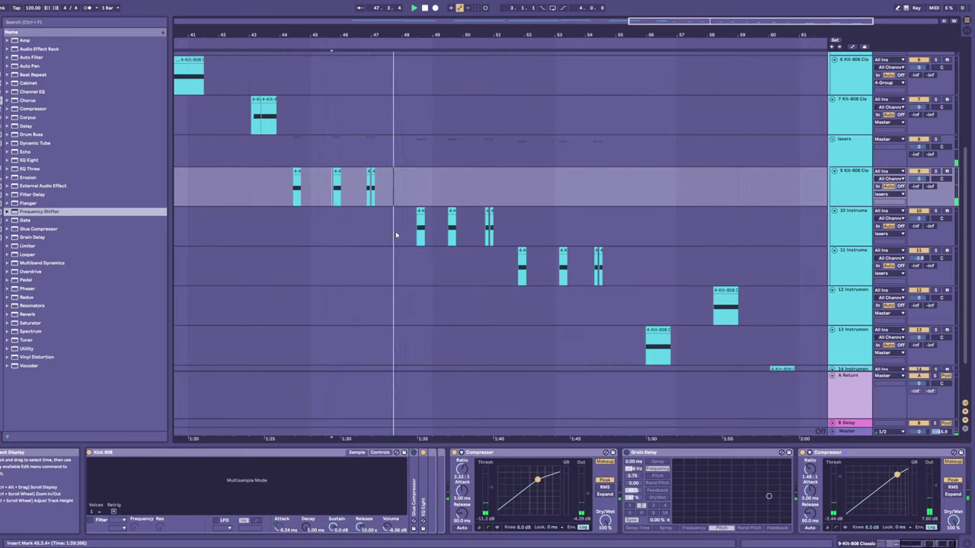
# - Play the track 7 clips from bar 43 and set the output gain of that track's Compressor to 0.99 dB
pyautogui.click(254, 126)
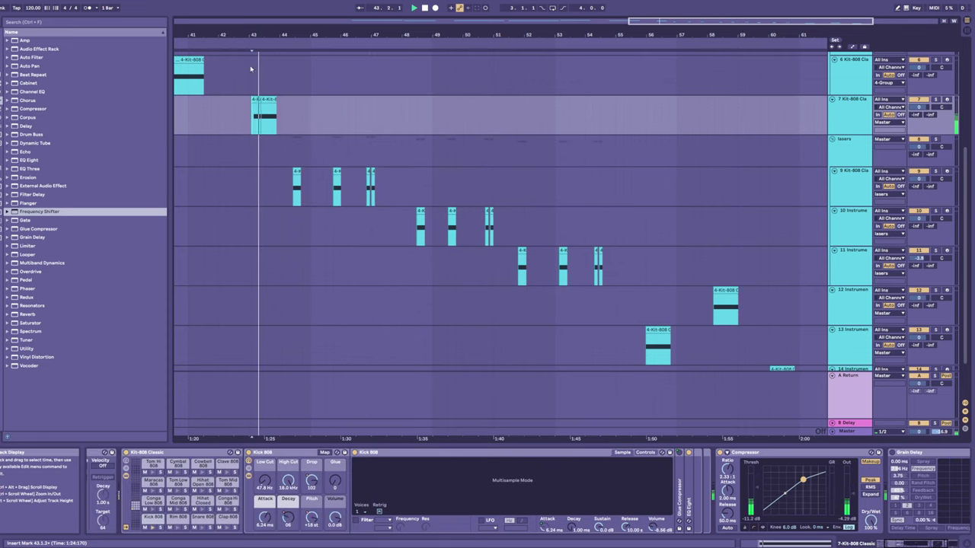
pyautogui.moveTo(240, 33); pyautogui.dragTo(317, 27)
pyautogui.press('space')
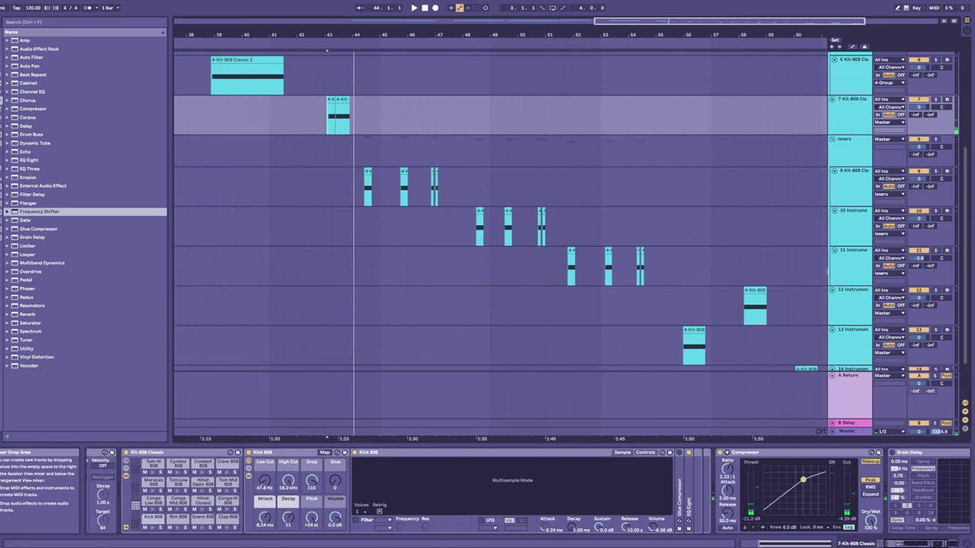
pyautogui.press('space')
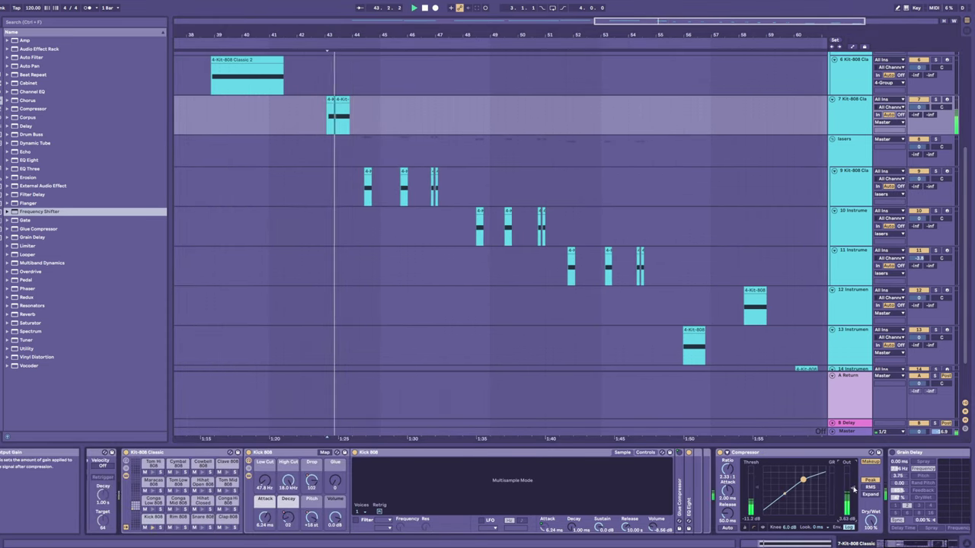
# - Set track 7's Grain Delay to 1.00 Hz frequency, 0.00 pitch, 0.7 % feedback and 7.8 % dry/wet while auditioning the clips
pyautogui.hscroll(3, 837, 491)
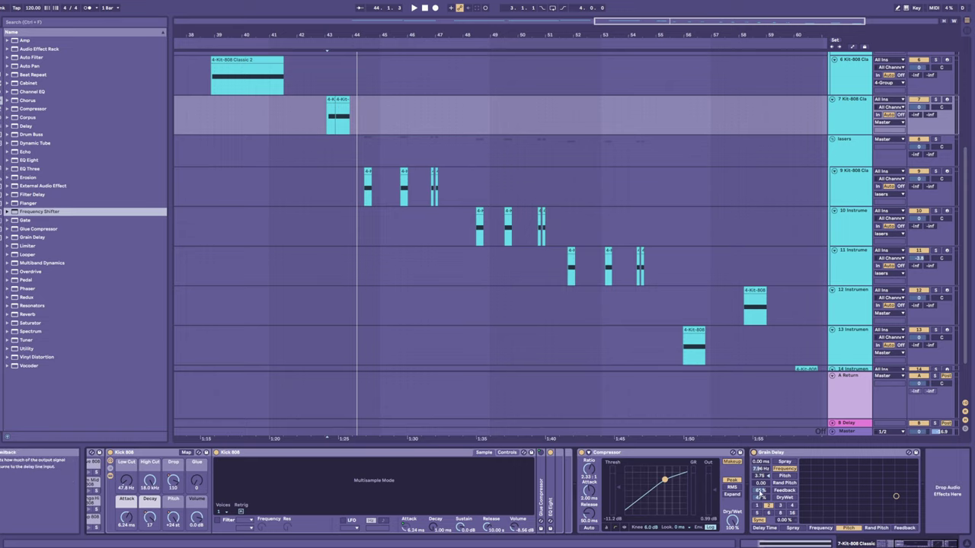
pyautogui.press('space')
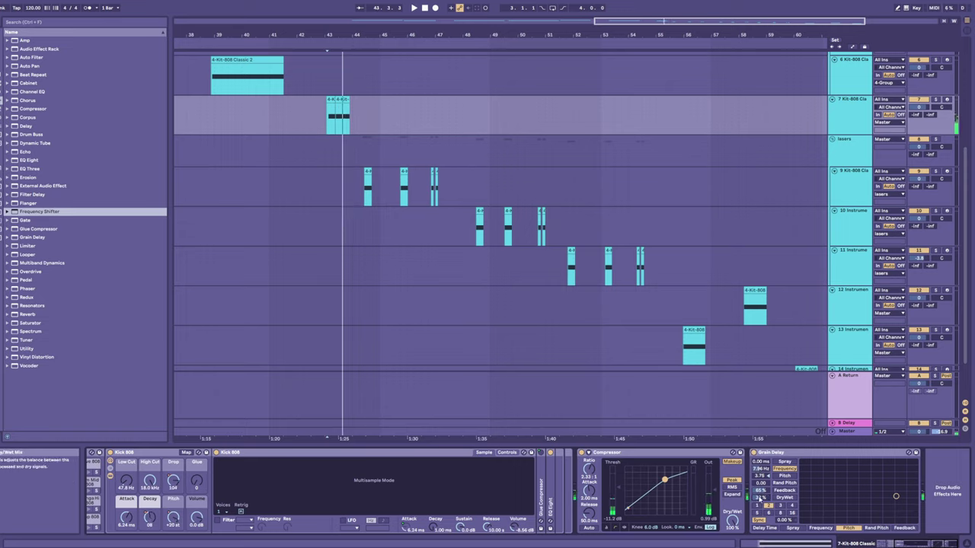
pyautogui.press('space')
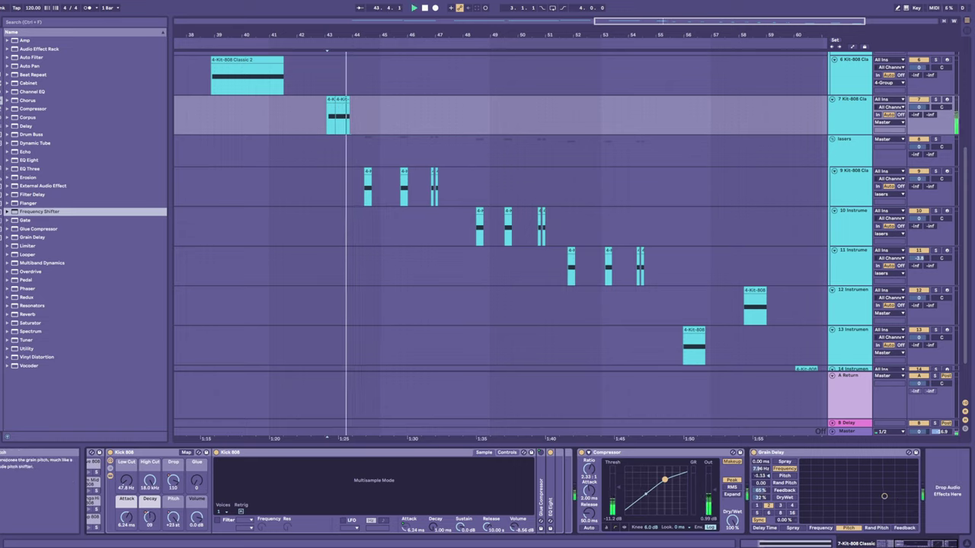
pyautogui.press('space')
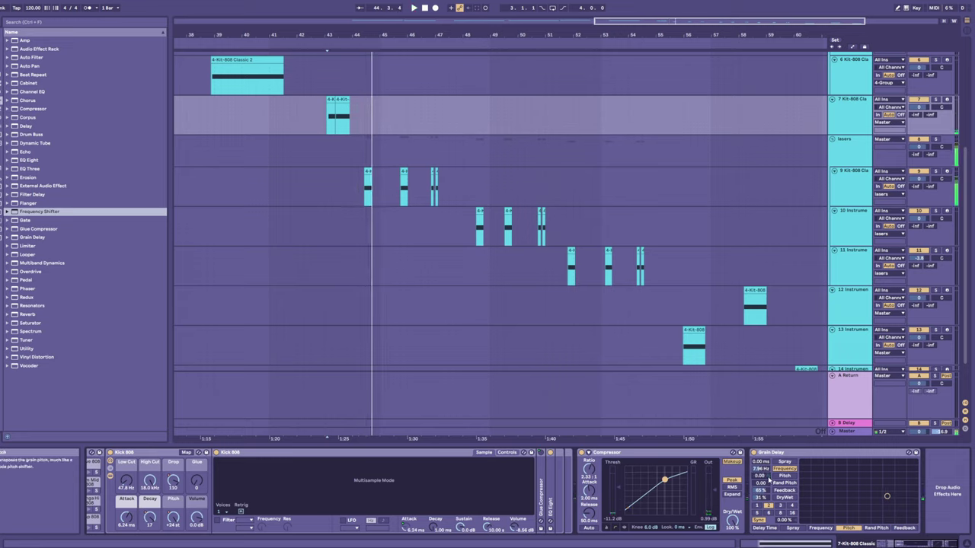
pyautogui.press('space')
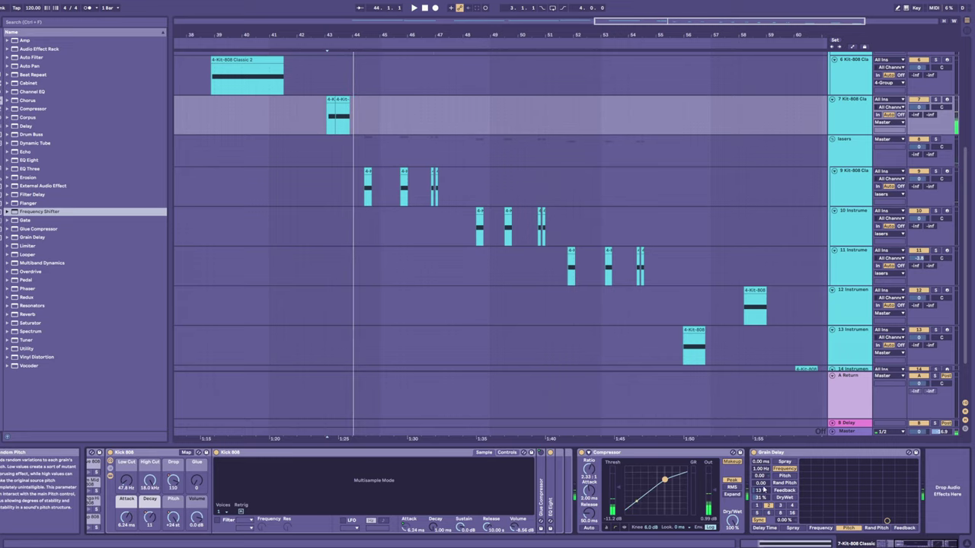
pyautogui.press('space')
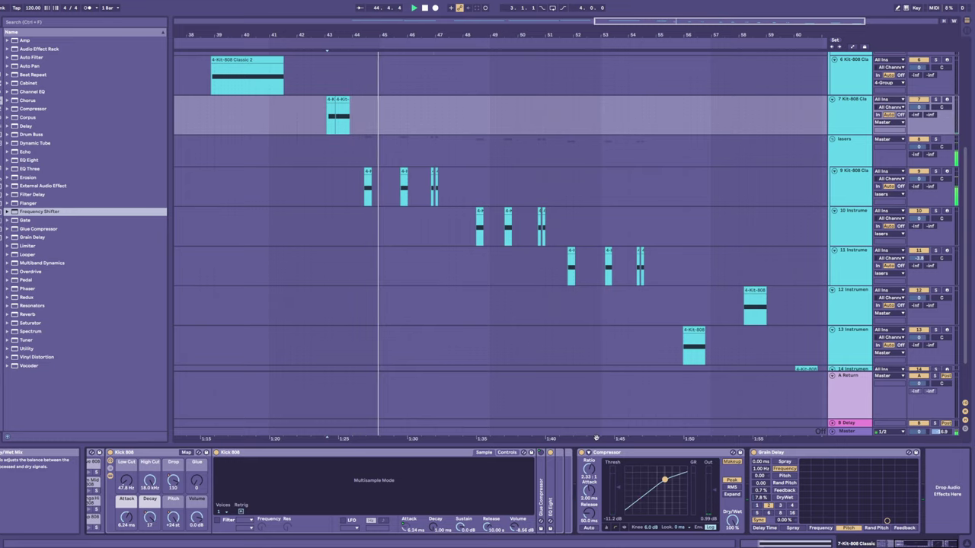
# - Stop playback and insert silence of length 0.3.1 before the first clip on track 9
pyautogui.press('space')
pyautogui.moveTo(364, 188); pyautogui.dragTo(387, 189)
pyautogui.hotkey('ctrl', 'i')
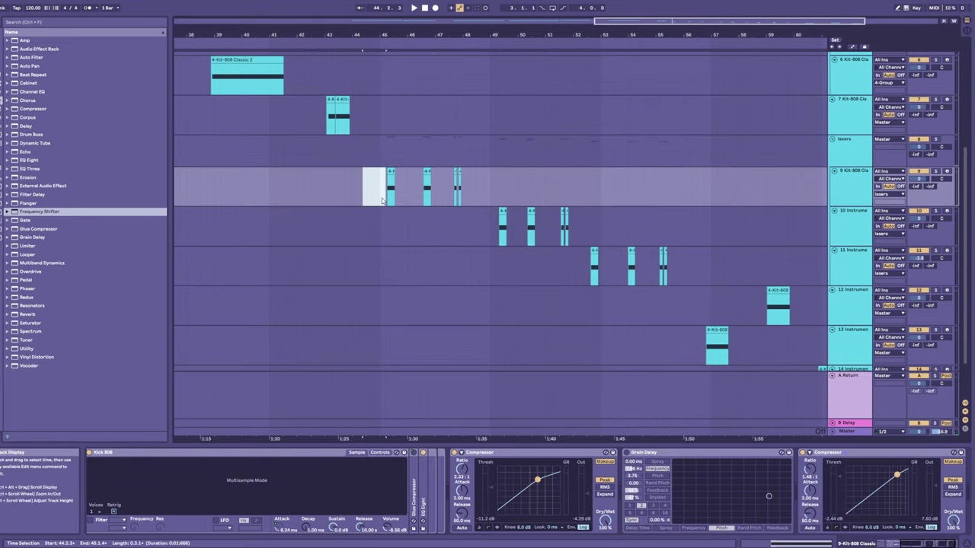
# - Group track 7 on its own and name the group "creature"
pyautogui.click(331, 129)
pyautogui.scroll(1, 655, 124)
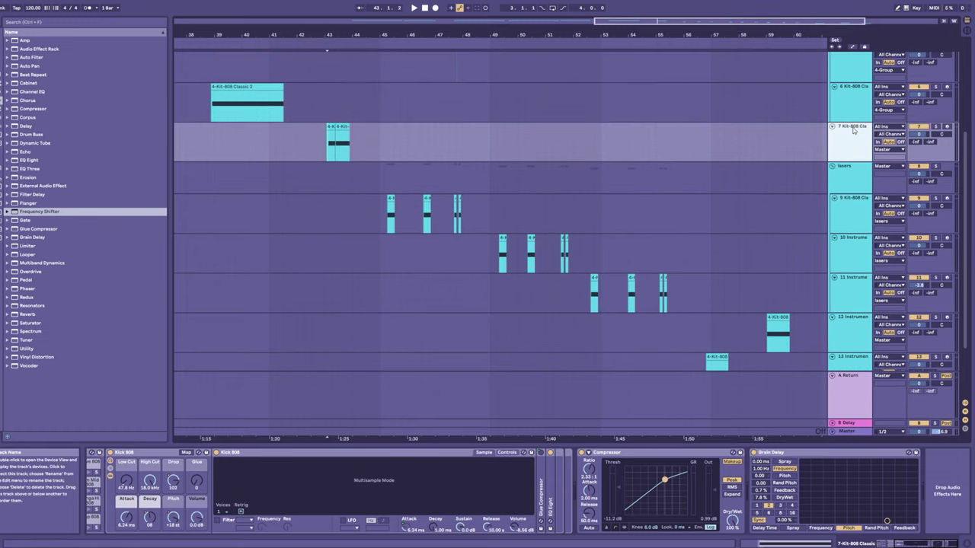
pyautogui.click(847, 168)
pyautogui.click(845, 129)
pyautogui.hotkey('ctrl', 'g')
pyautogui.click(844, 127)
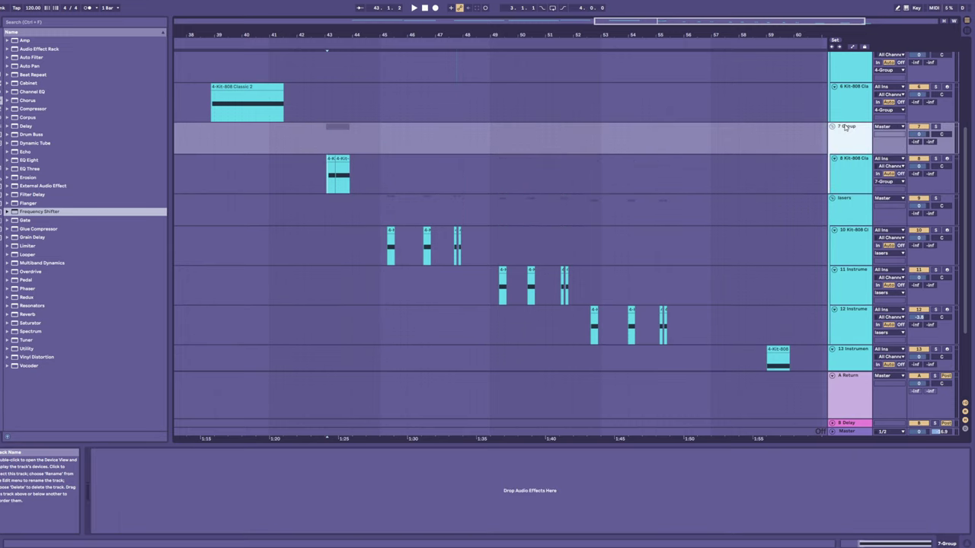
pyautogui.write('creature')
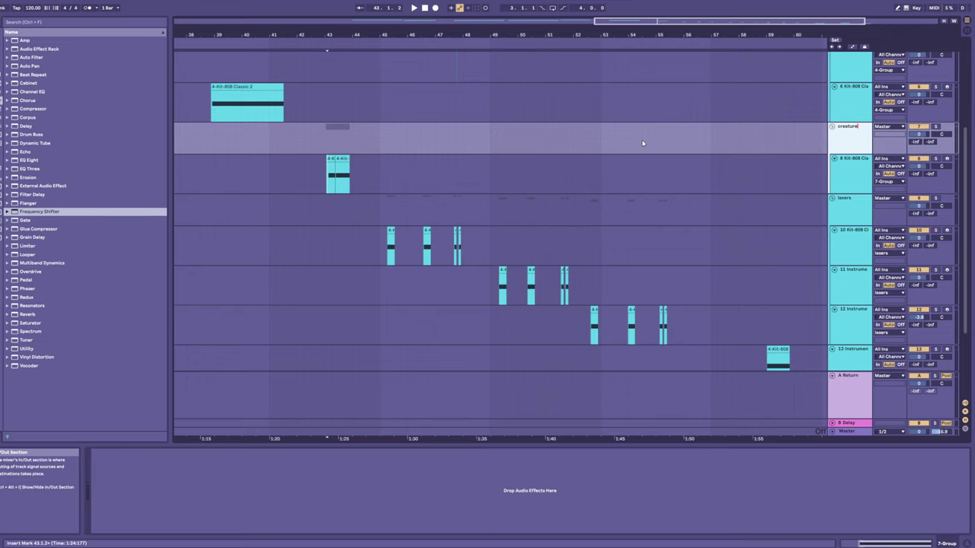
pyautogui.press('Return')
# - Play back the creature clips at bar 43 and examine the start of the track's device chain
pyautogui.click(332, 186)
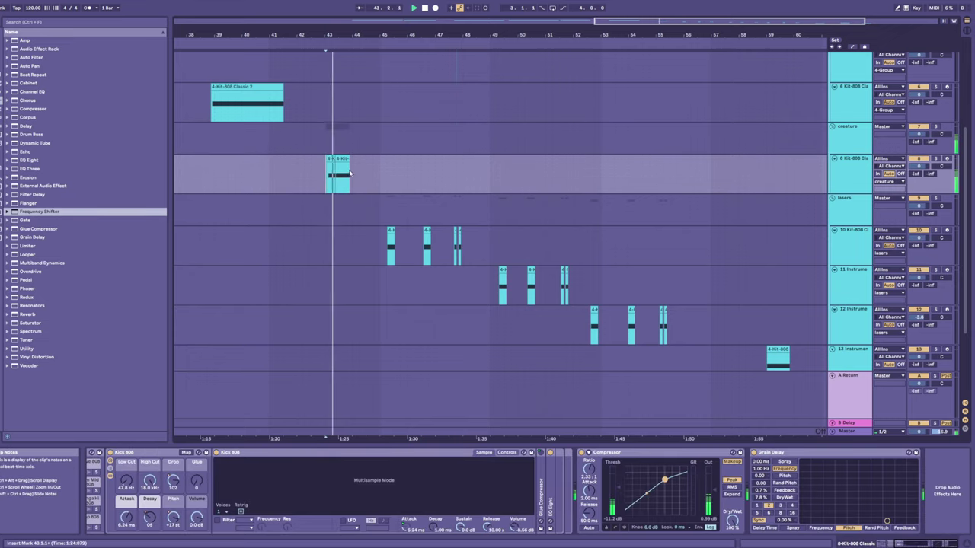
pyautogui.scroll(2, 228, 229)
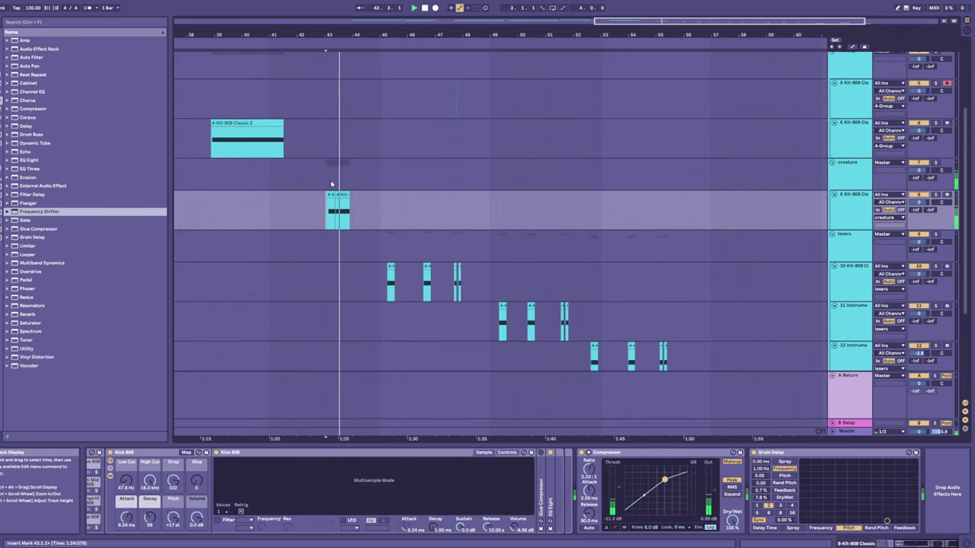
pyautogui.click(876, 545)
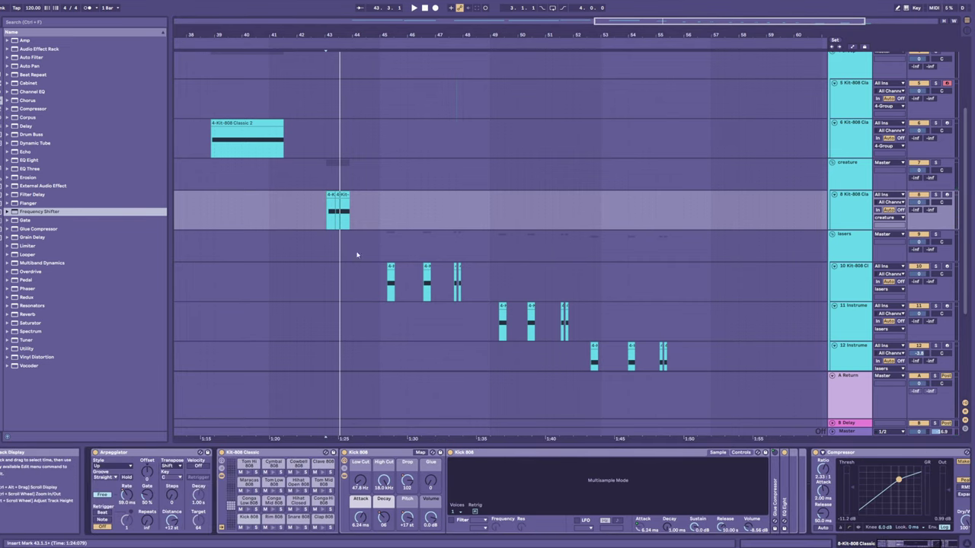
pyautogui.click(329, 220)
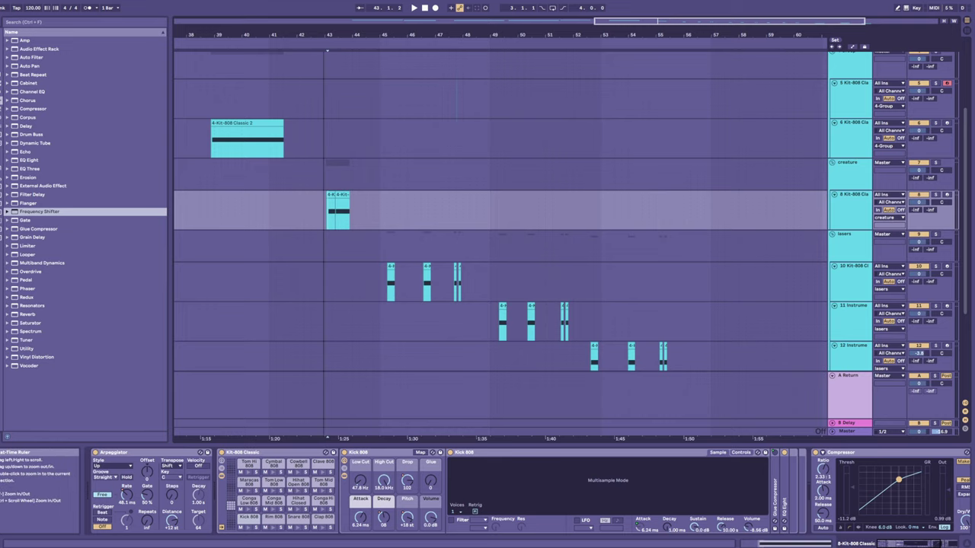
pyautogui.moveTo(323, 35); pyautogui.dragTo(329, 73)
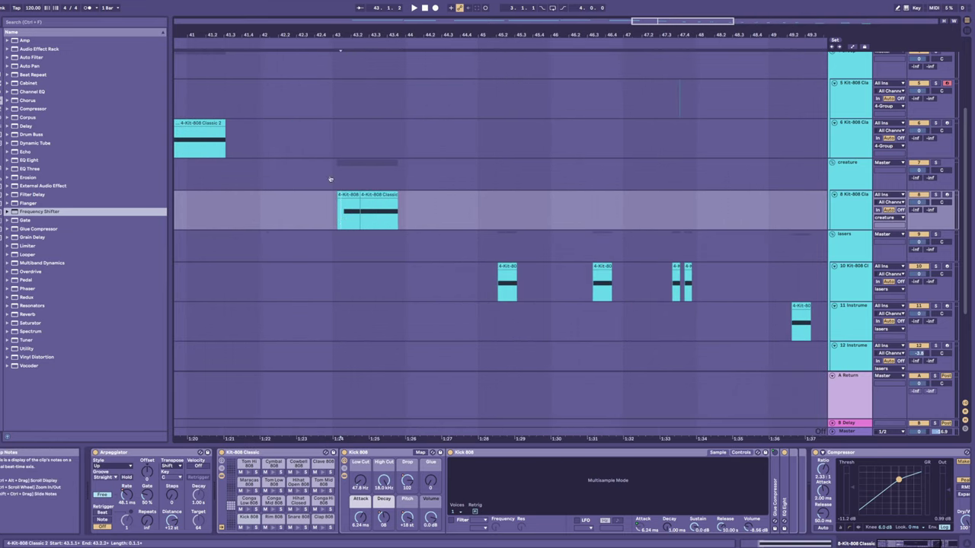
# - Insert a new MIDI track below track 8 in the creature group and load the Operator instrument onto it
pyautogui.hotkey('ctrl', 'shift', 't')
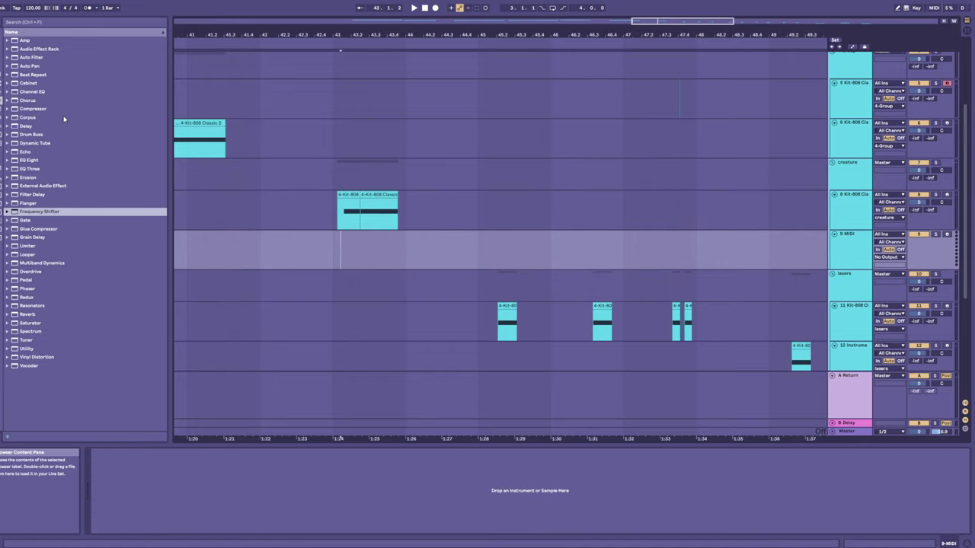
pyautogui.click(2, 92)
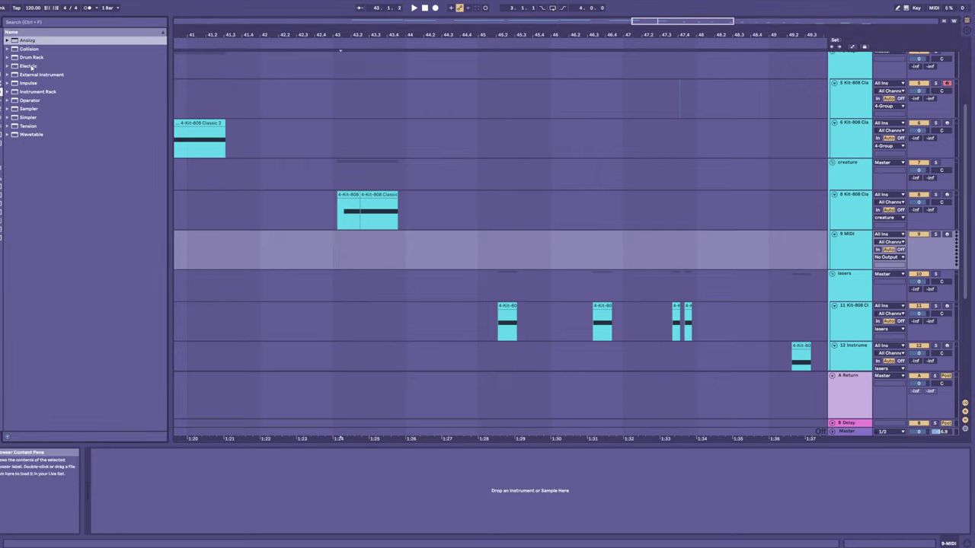
pyautogui.click(26, 102)
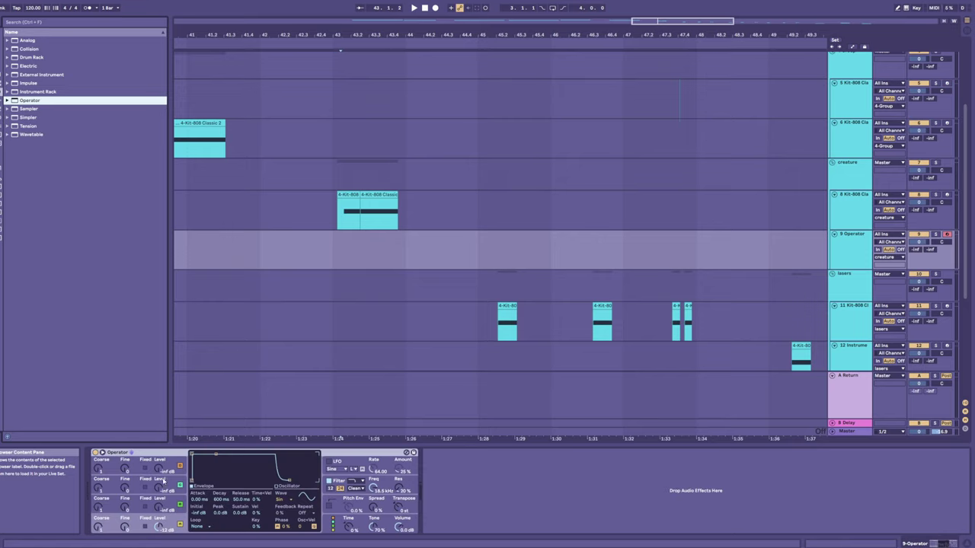
# - Set Operator's oscillator B to the NoW wave at -35 dB with 40 % spread, and lower the track volume to -11.5 dB
pyautogui.click(280, 501)
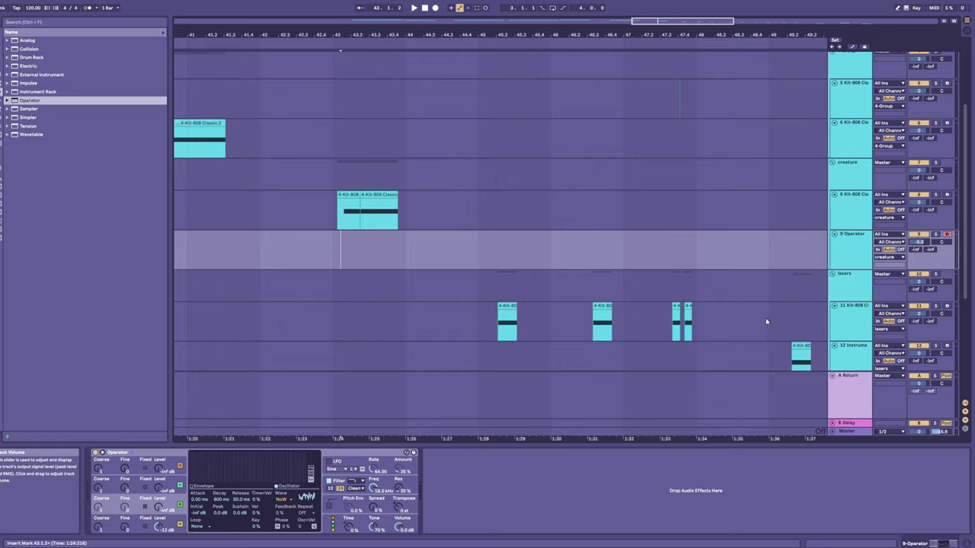
pyautogui.click(375, 507)
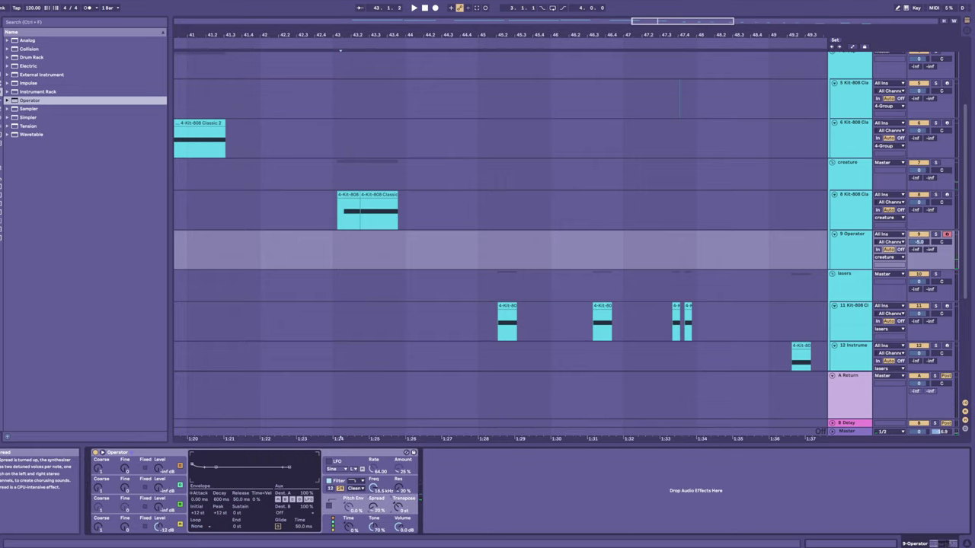
pyautogui.moveTo(158, 507); pyautogui.dragTo(158, 501)
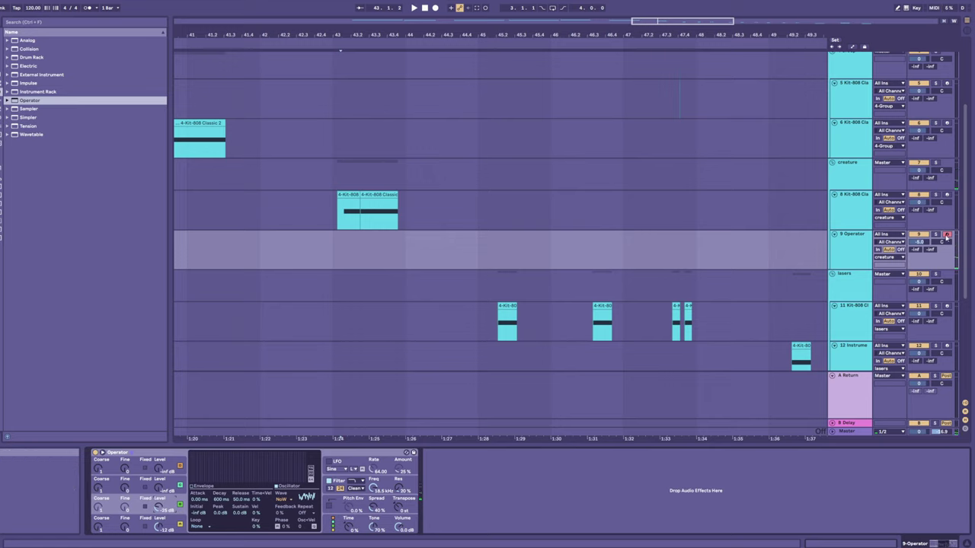
pyautogui.moveTo(919, 242); pyautogui.dragTo(919, 247)
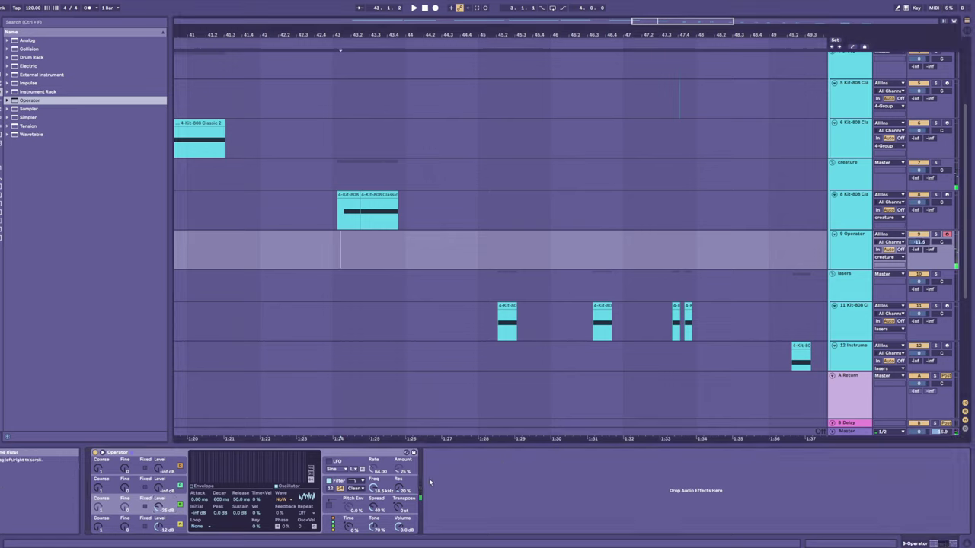
# - Set oscillator A to -21 dB and oscillator B to -5.1 dB, with B's envelope at 0.43 ms attack, 28.5 ms decay and -6.8 dB sustain
pyautogui.moveTo(161, 523); pyautogui.dragTo(158, 505)
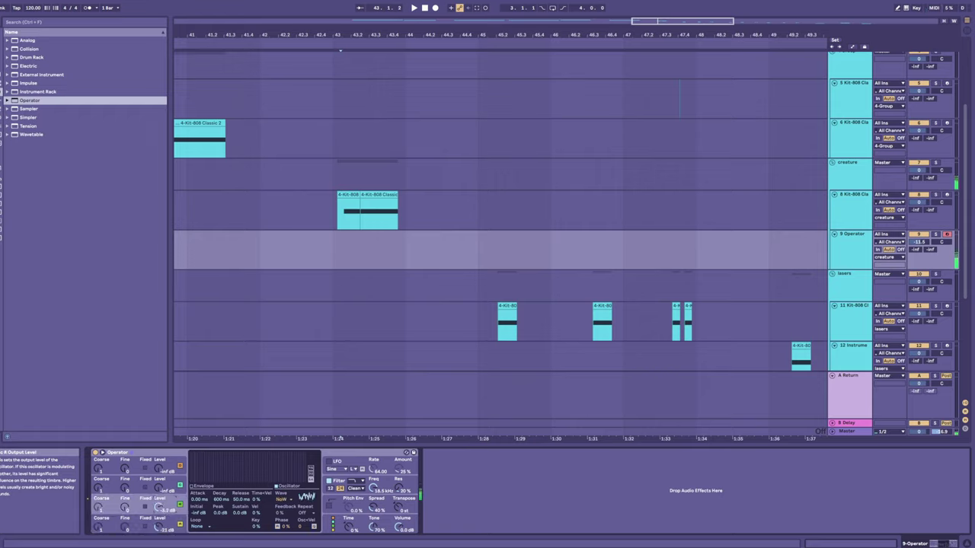
pyautogui.click(203, 486)
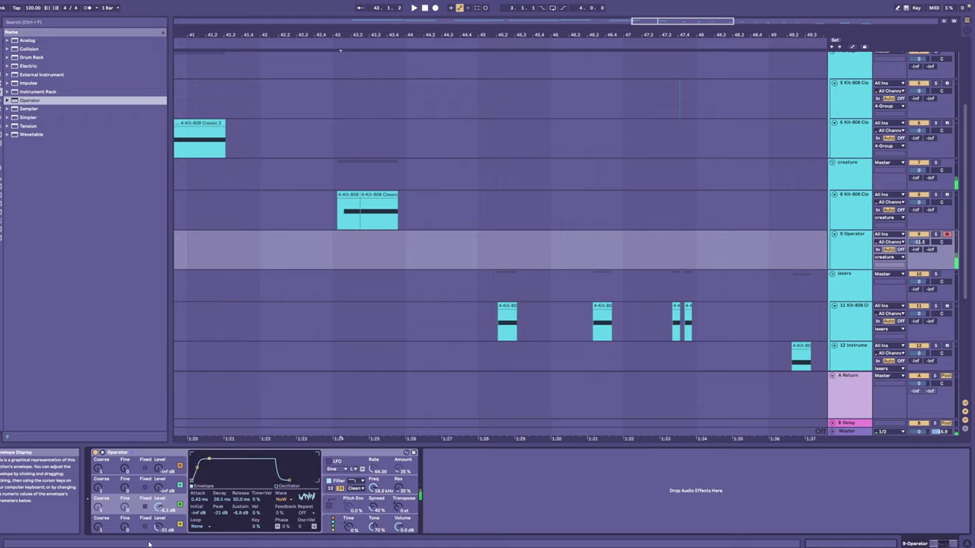
# - Set oscillator A's wave to NoW and its envelope to 9.10 ms attack, 502 ms decay, -0.7 dB peak and -15 dB sustain
pyautogui.click(144, 532)
pyautogui.click(287, 487)
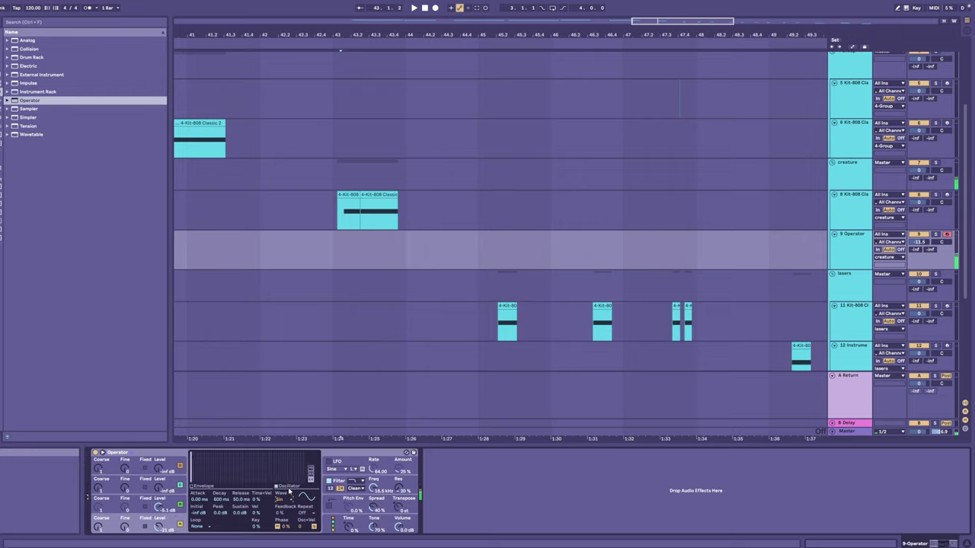
pyautogui.click(291, 478)
pyautogui.click(289, 482)
pyautogui.click(288, 488)
pyautogui.click(191, 485)
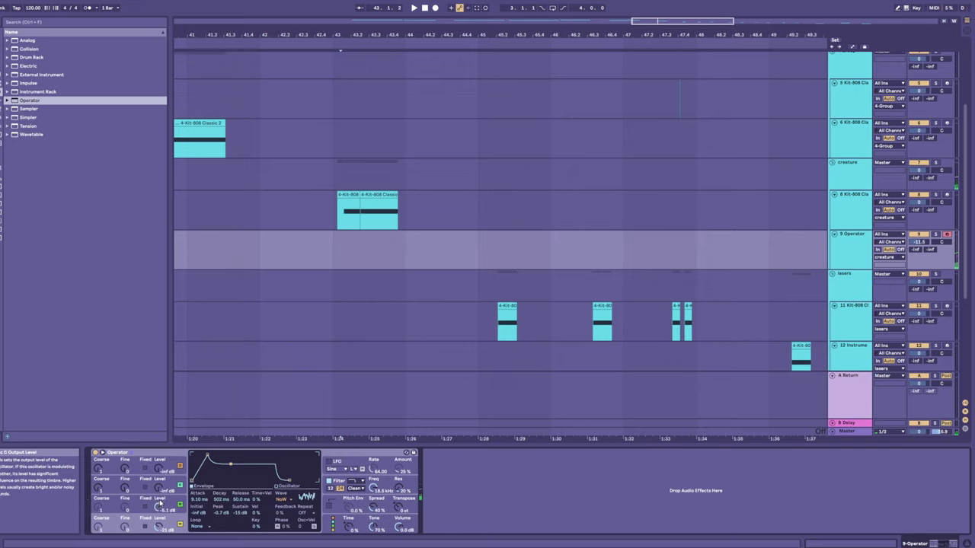
# - Set oscillator B's envelope to 0.49 ms attack, 193 ms decay, -2.8 dB peak and -6.2 dB sustain, with the Sin 8 wave
pyautogui.click(160, 502)
pyautogui.click(279, 485)
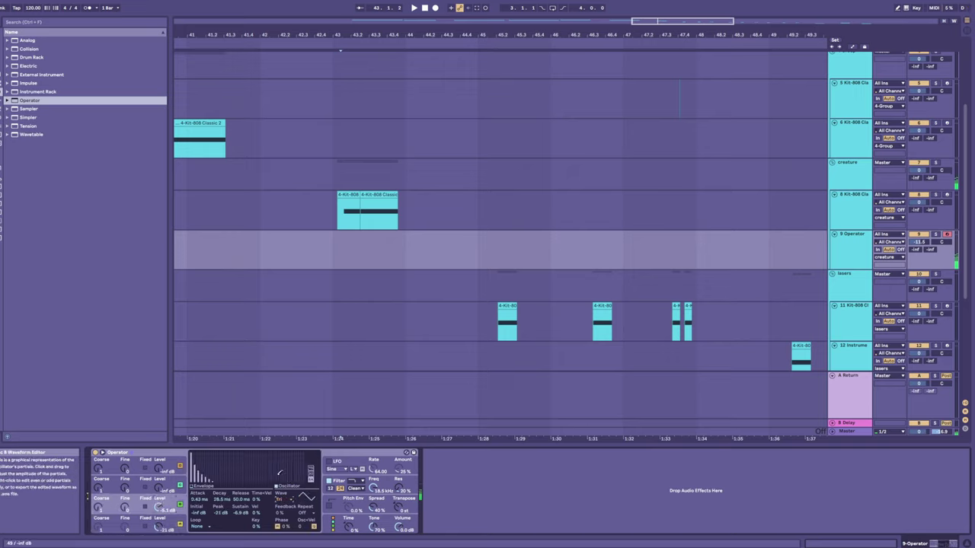
pyautogui.click(194, 487)
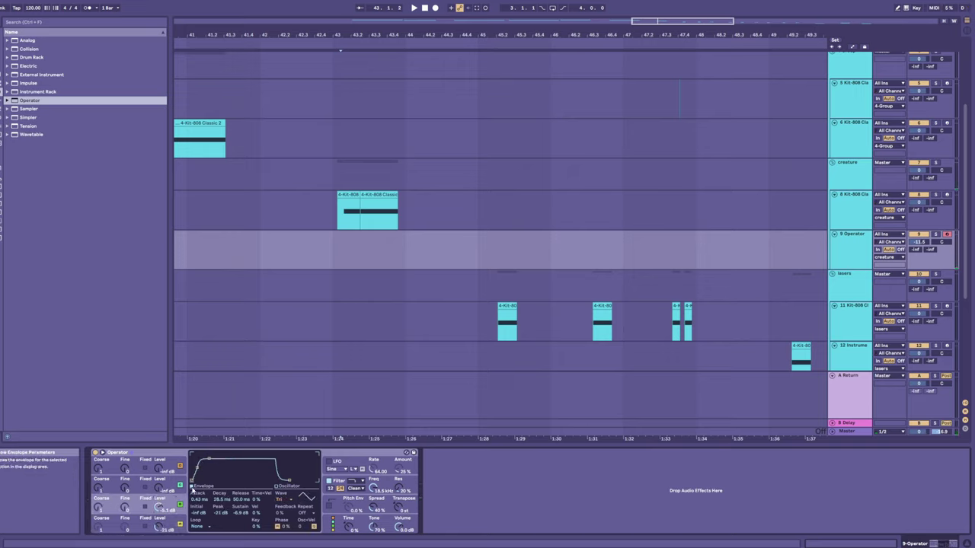
pyautogui.moveTo(211, 458); pyautogui.dragTo(217, 458)
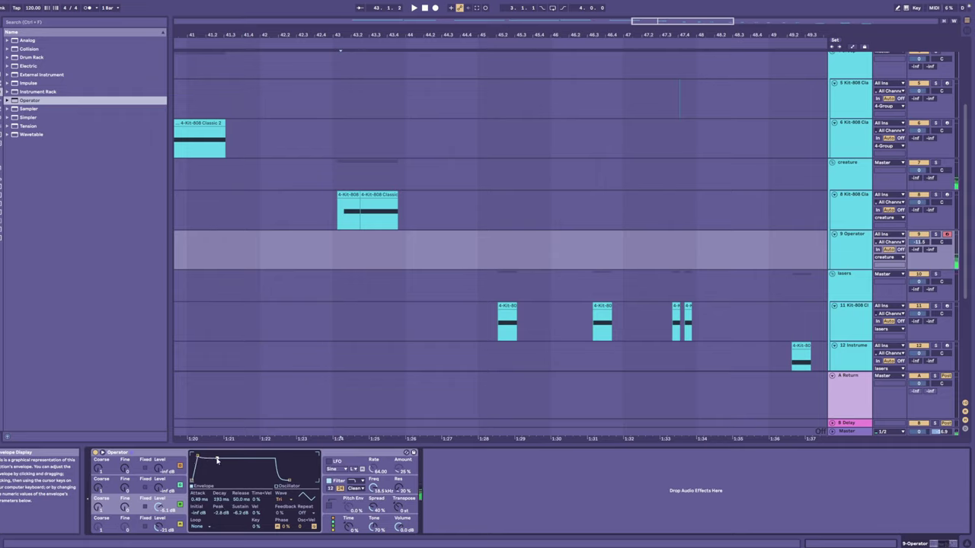
pyautogui.click(278, 499)
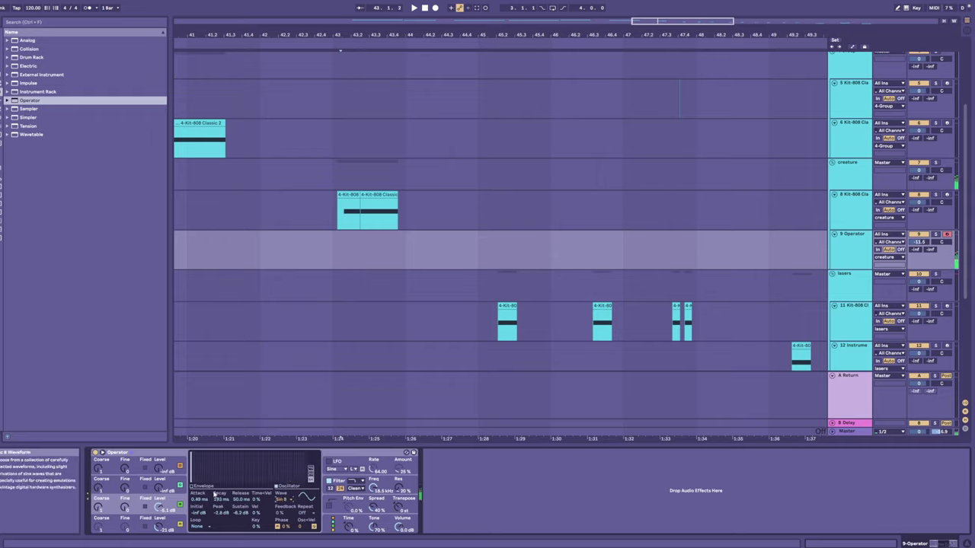
# - Set oscillator A's level to -19 dB and Operator's spread to 64 %, and enable the LFO at rate 80.63 with 29 % amount
pyautogui.click(159, 489)
pyautogui.moveTo(159, 525); pyautogui.dragTo(159, 527)
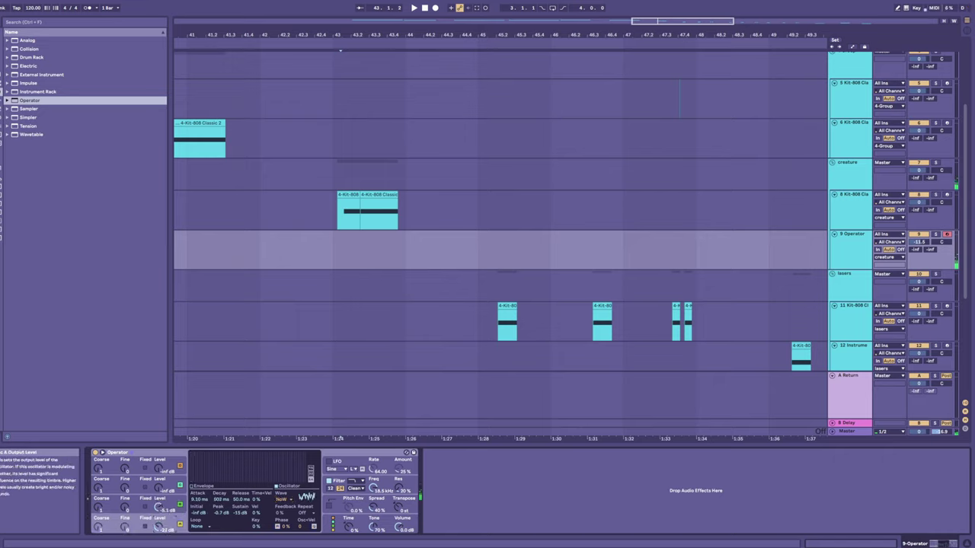
pyautogui.click(165, 507)
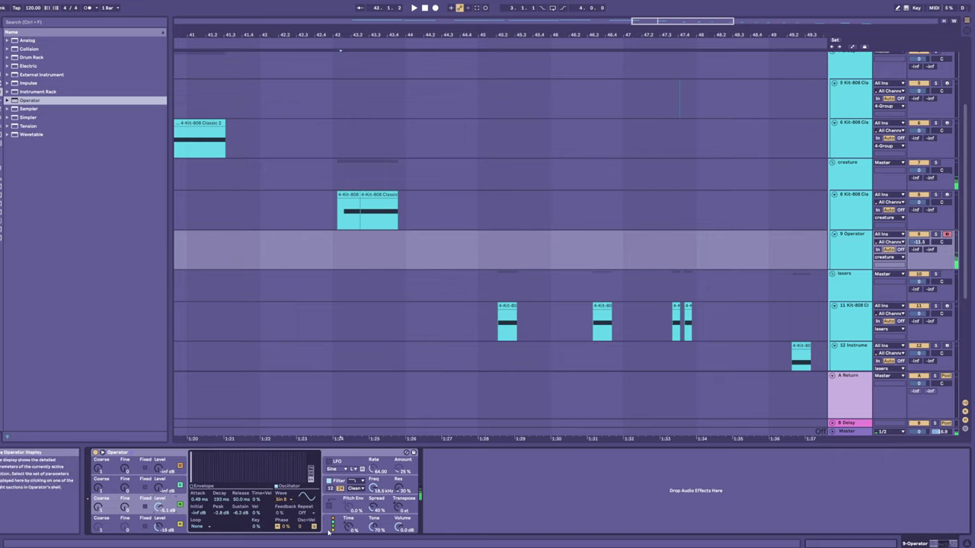
pyautogui.moveTo(375, 508); pyautogui.dragTo(376, 487)
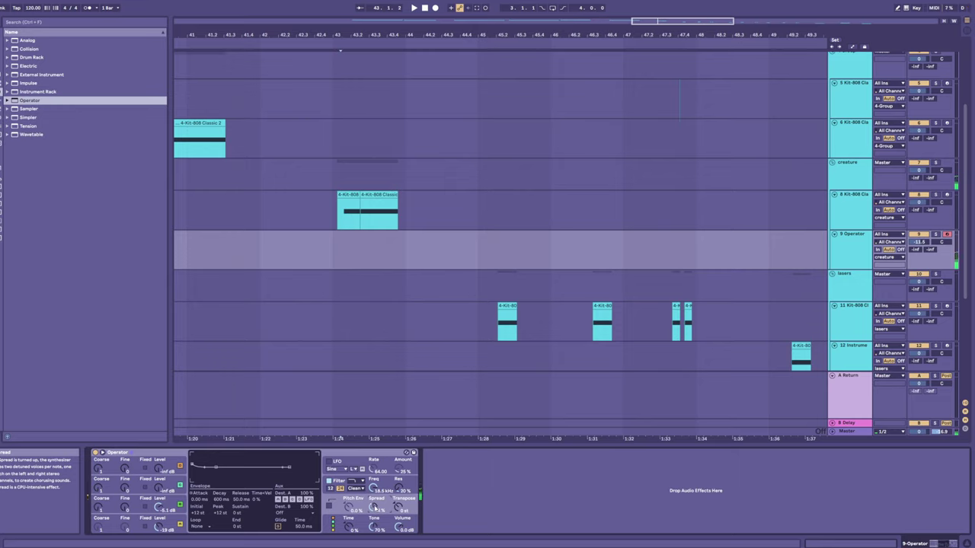
pyautogui.click(326, 466)
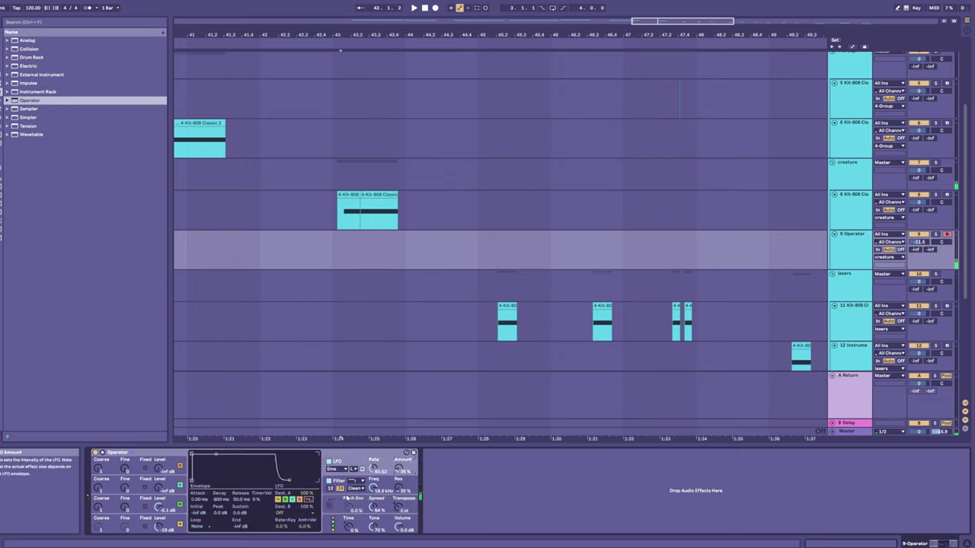
# - Play back the creature clips and record trial Operator notes alongside them on track 9 from bar 43
pyautogui.press('space')
pyautogui.click(483, 331)
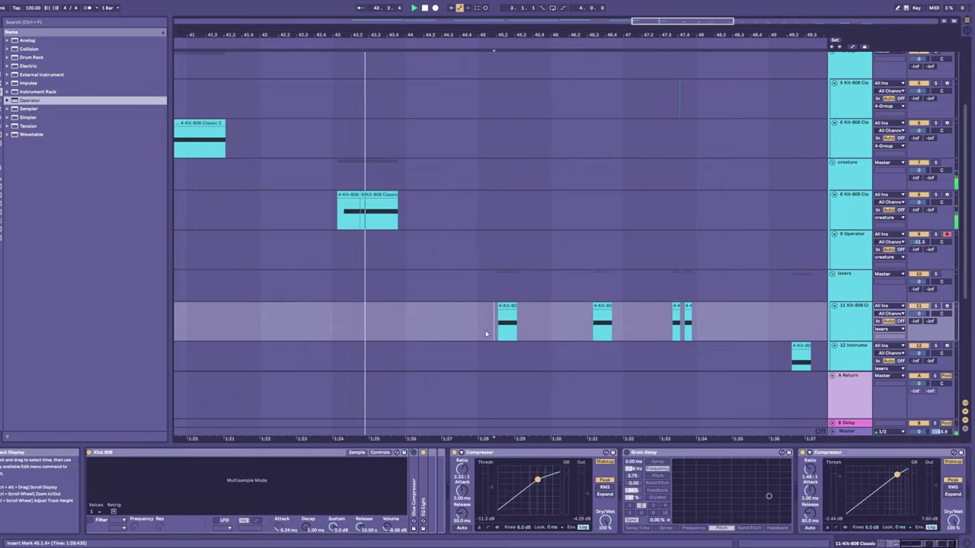
pyautogui.click(340, 262)
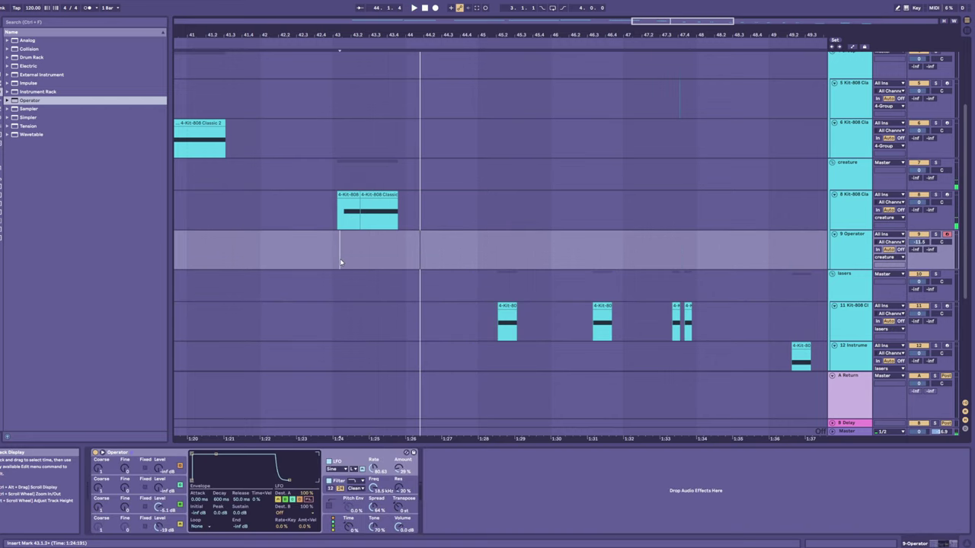
pyautogui.press('F9')
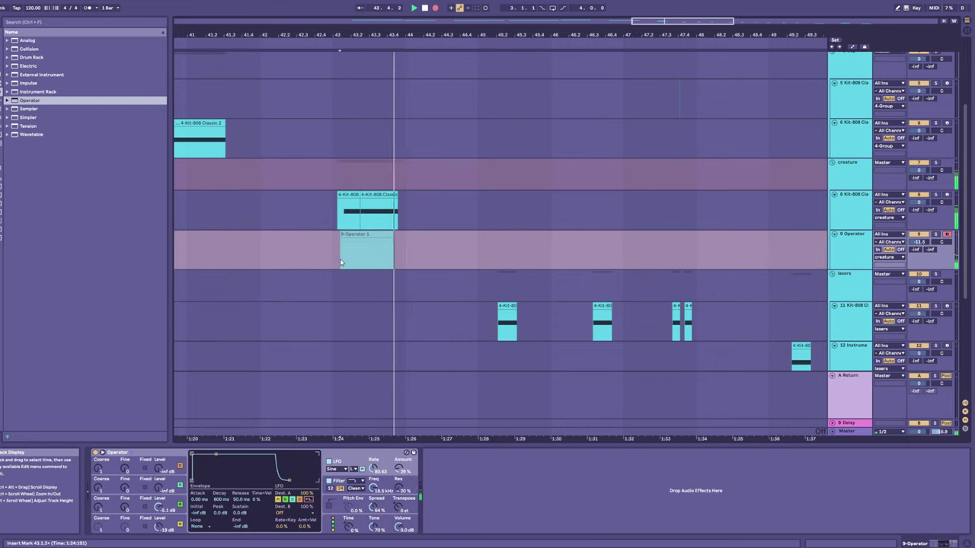
pyautogui.press('space')
pyautogui.press('F9')
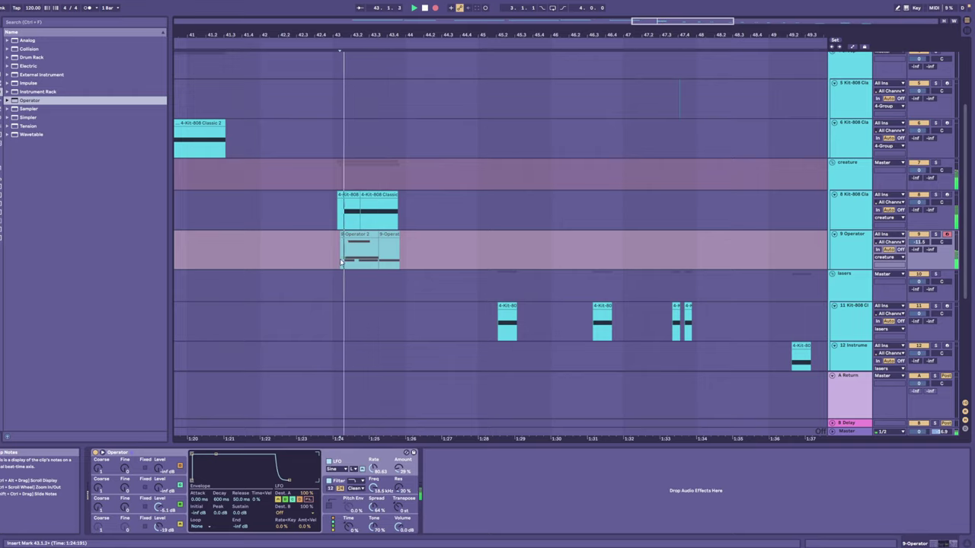
pyautogui.press('space')
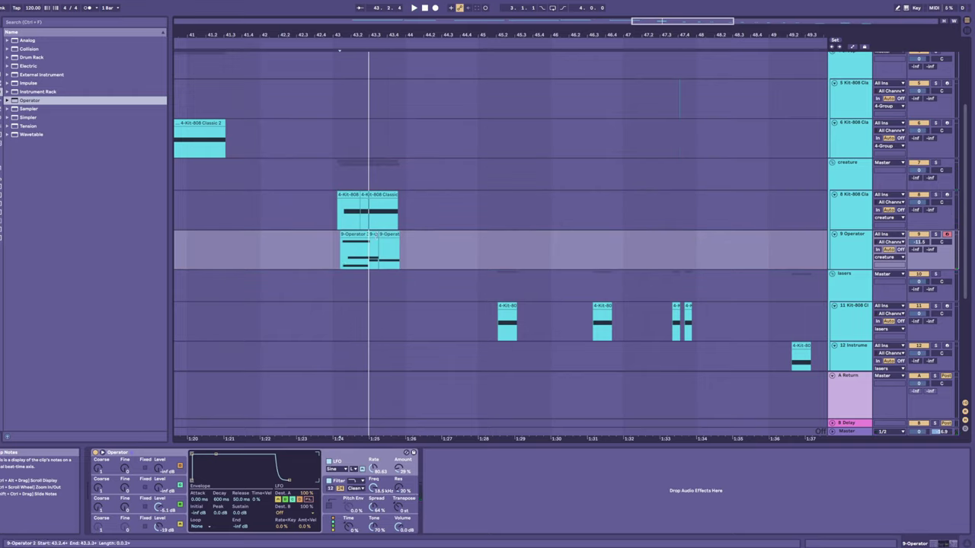
# - Delete the recorded Operator clips beneath the creature clips on track 9
pyautogui.moveTo(400, 257); pyautogui.dragTo(341, 257)
pyautogui.press('Delete')
pyautogui.click(340, 257)
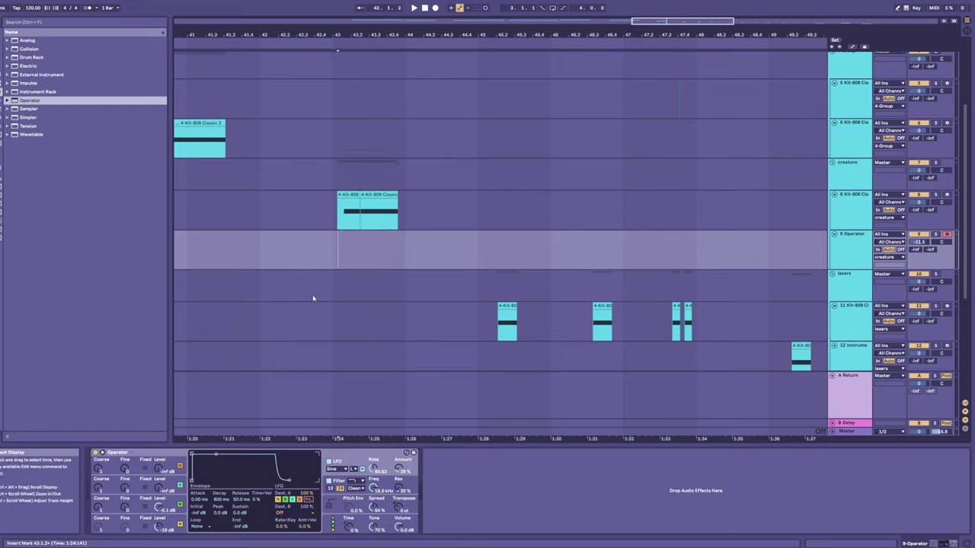
# - Try the Tri wave on oscillator B and bring up its envelope
pyautogui.click(171, 522)
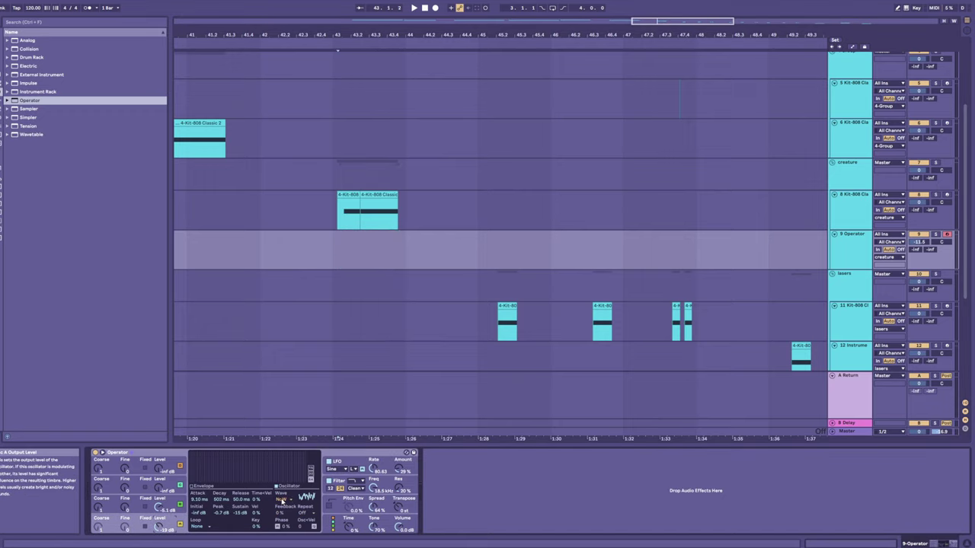
pyautogui.click(169, 503)
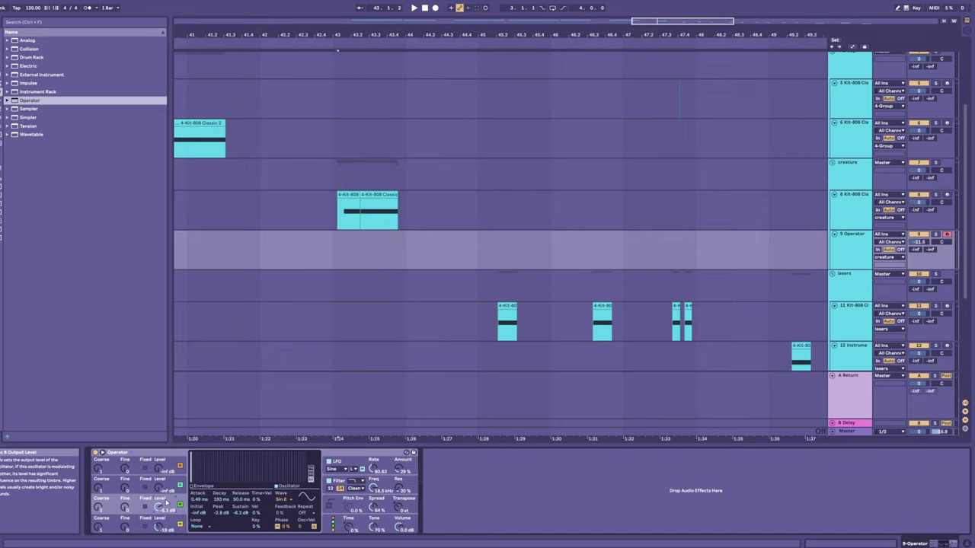
pyautogui.click(287, 476)
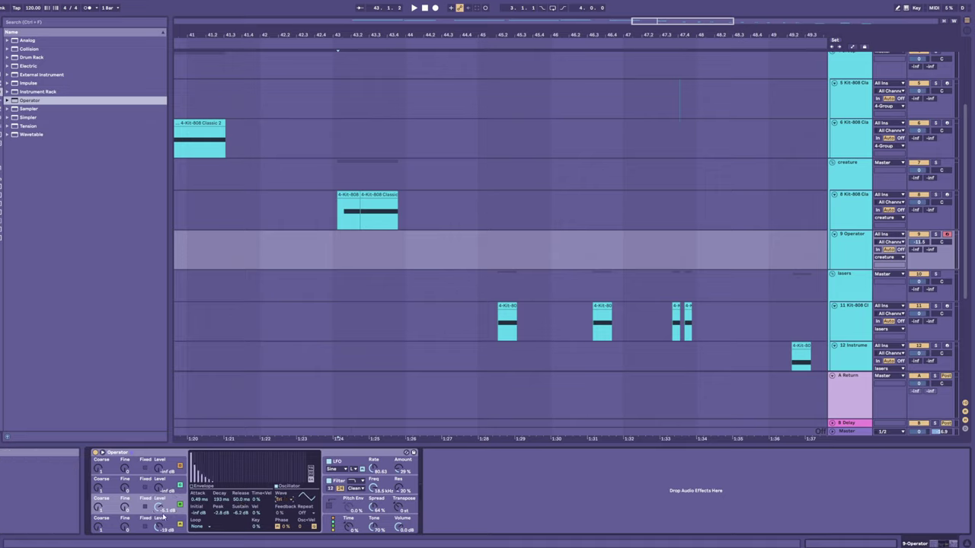
pyautogui.click(202, 486)
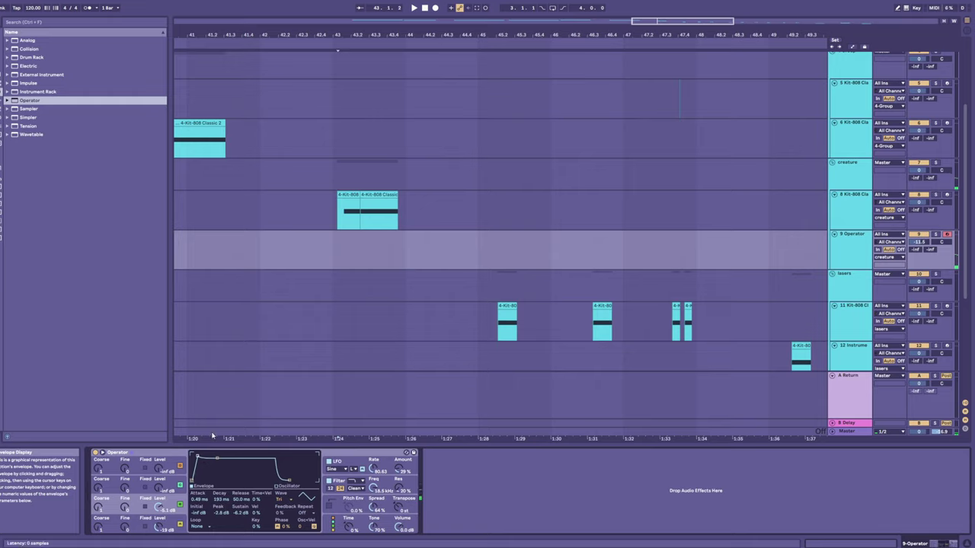
# - Set oscillator B's wave to NoW and its level to -10 dB, and audition a note
pyautogui.click(339, 247)
pyautogui.moveTo(160, 506); pyautogui.dragTo(160, 497)
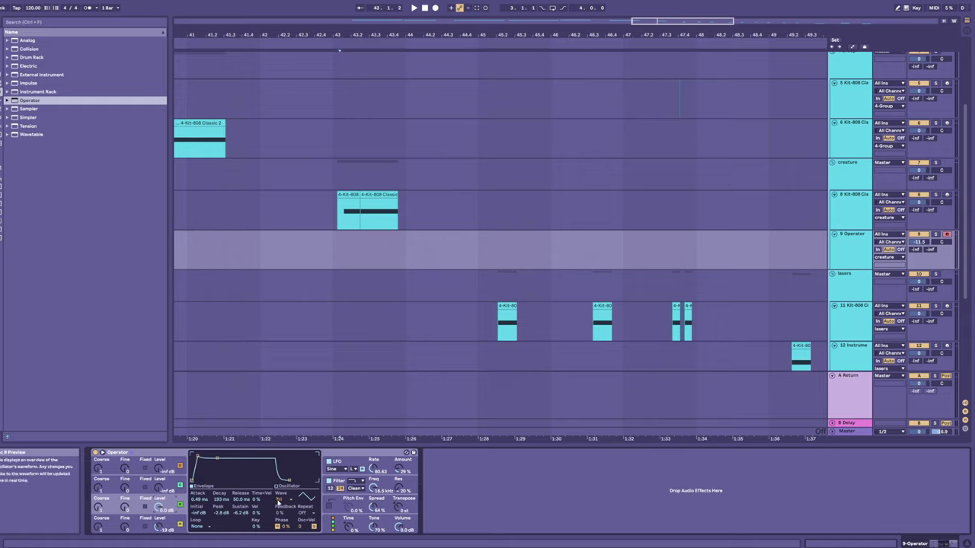
pyautogui.click(277, 501)
pyautogui.click(287, 483)
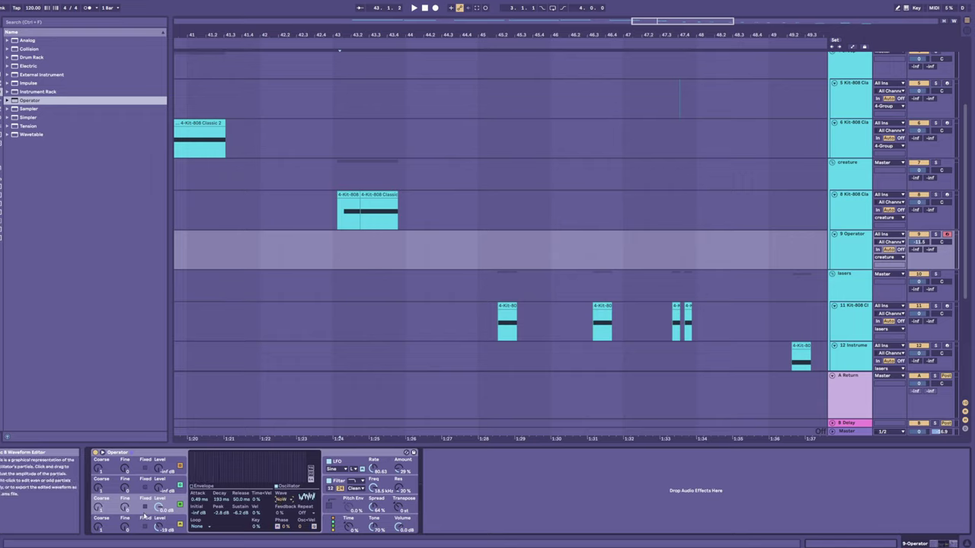
pyautogui.press('a')
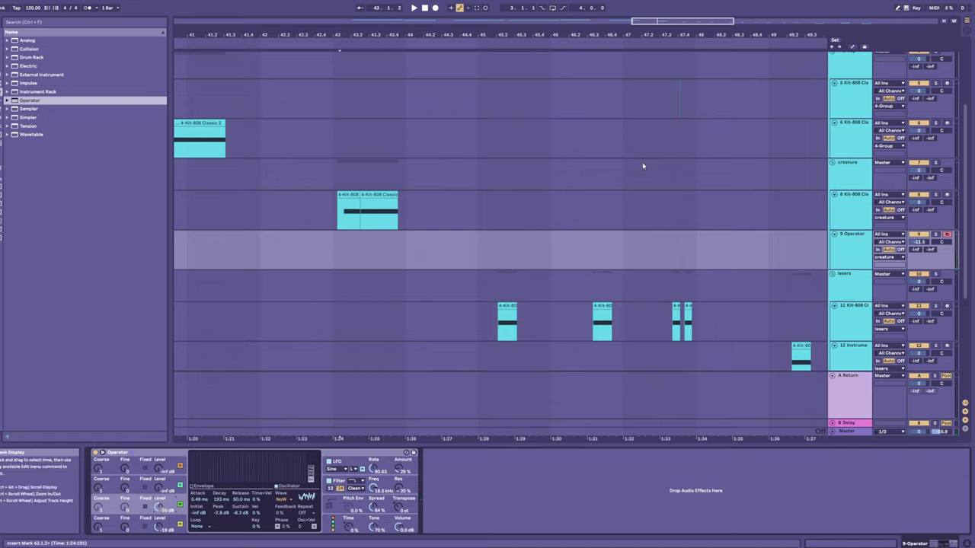
# - Set oscillator B's envelope to 39.2 ms attack and 0.0 dB peak
pyautogui.moveTo(629, 35); pyautogui.dragTo(520, 37)
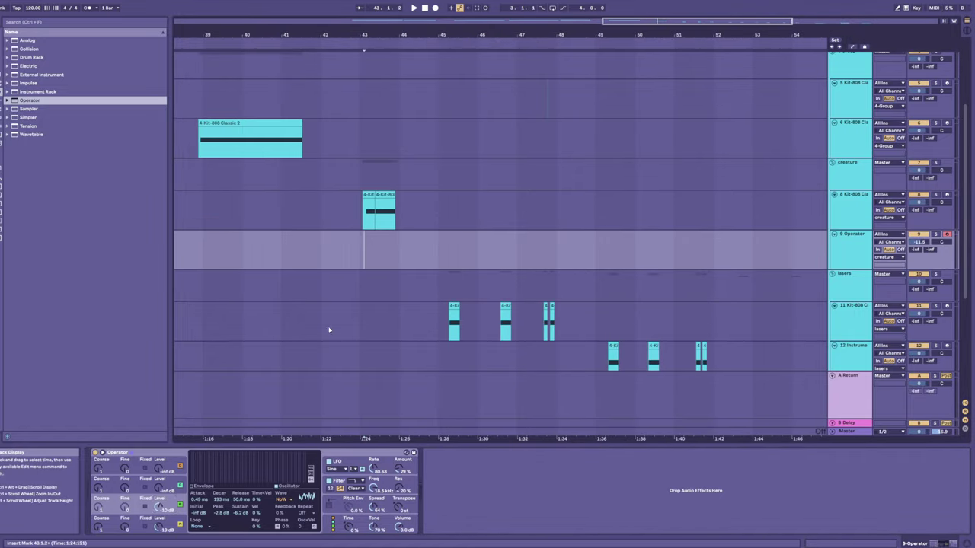
pyautogui.click(171, 523)
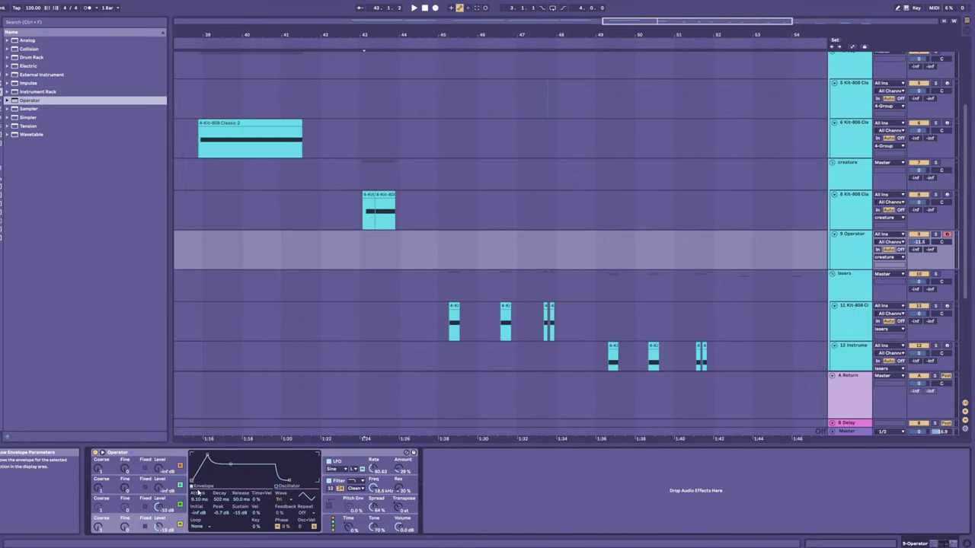
pyautogui.click(170, 504)
pyautogui.moveTo(197, 457); pyautogui.dragTo(213, 456)
# - Restore oscillator A's NoW wave and set its envelope to 467 ms attack, 913 ms decay, -2.1 dB peak and -57 dB sustain
pyautogui.click(166, 521)
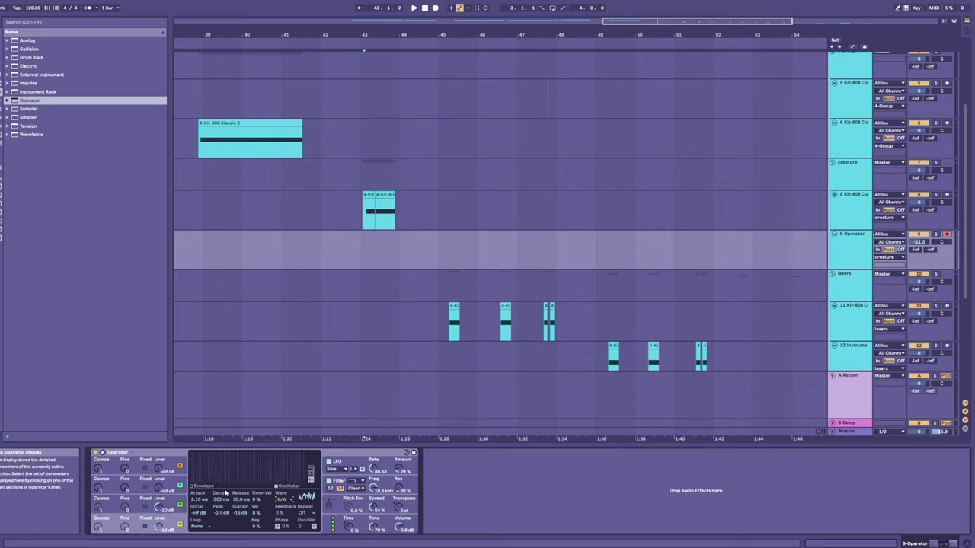
pyautogui.click(153, 505)
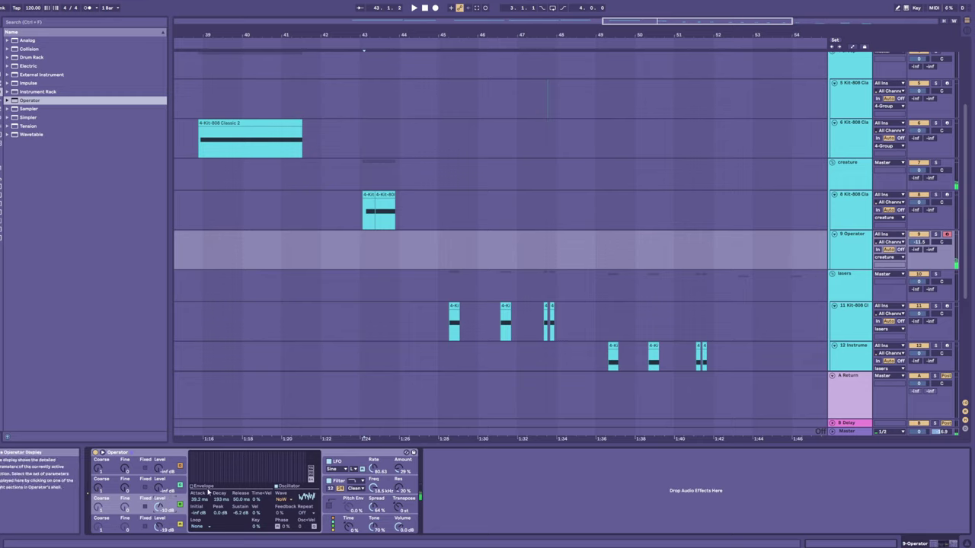
pyautogui.click(167, 519)
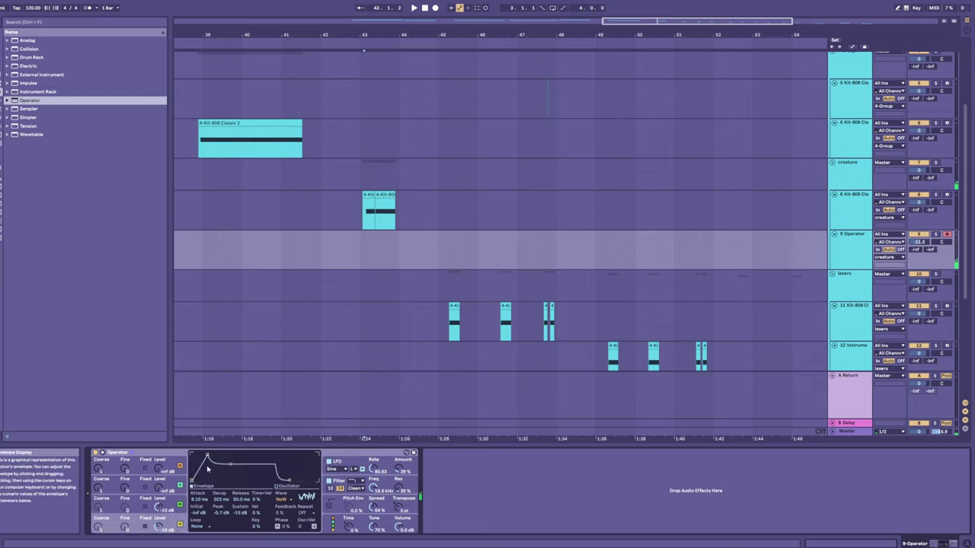
pyautogui.moveTo(215, 456); pyautogui.dragTo(245, 478)
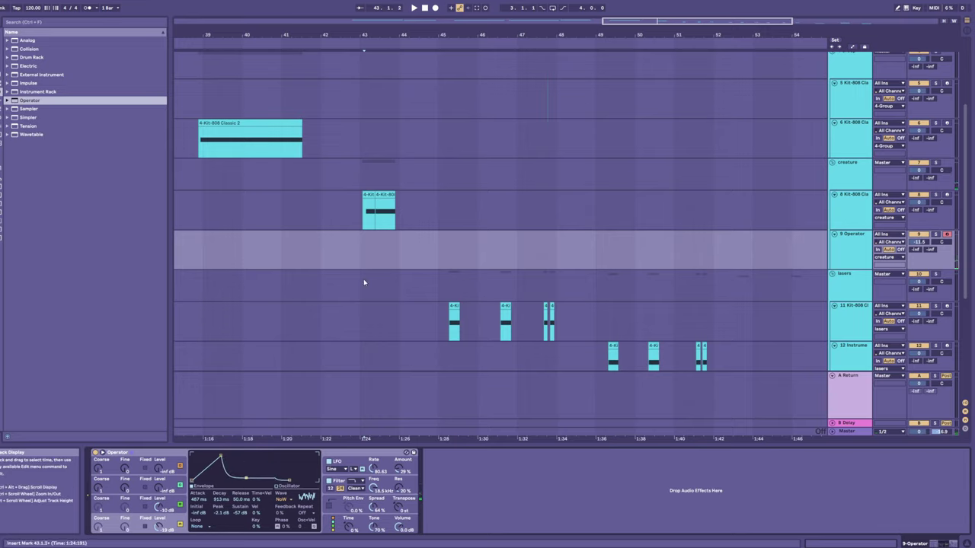
# - Record a new Operator take on track 9 from 43.1.3 beneath the creature clips
pyautogui.click(365, 256)
pyautogui.press('space')
pyautogui.press('F9')
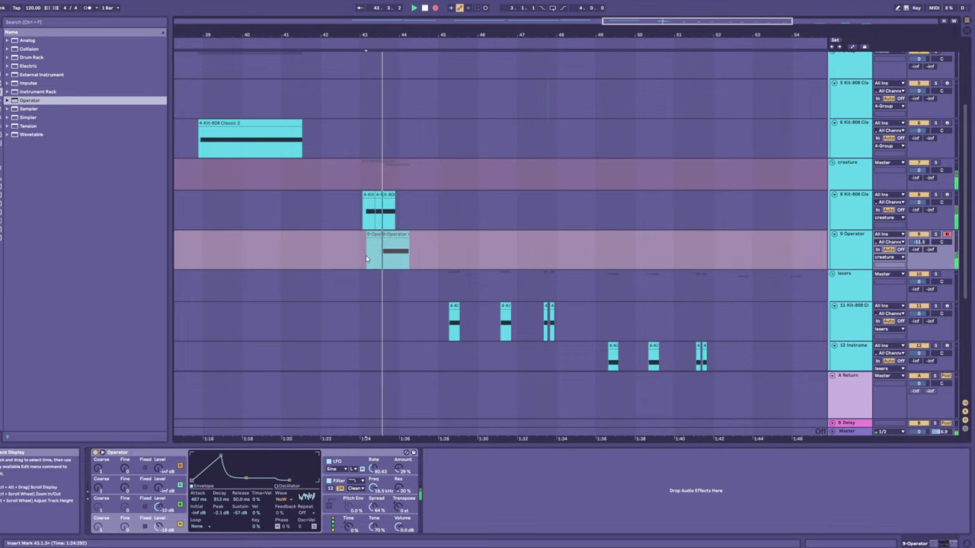
pyautogui.press('F9')
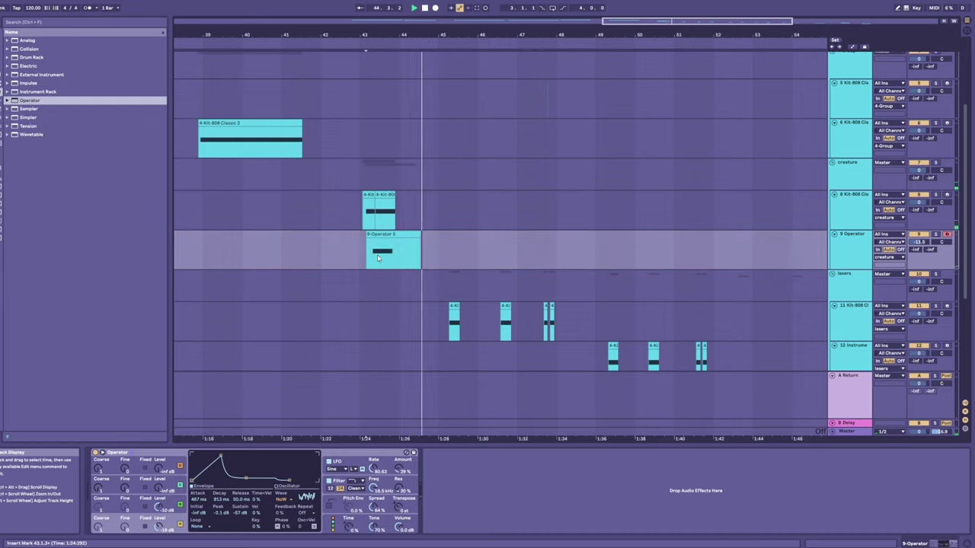
# - Trim the end of the new Operator clip to 43.4.4 and deactivate the clip
pyautogui.click(381, 257)
pyautogui.click(370, 234)
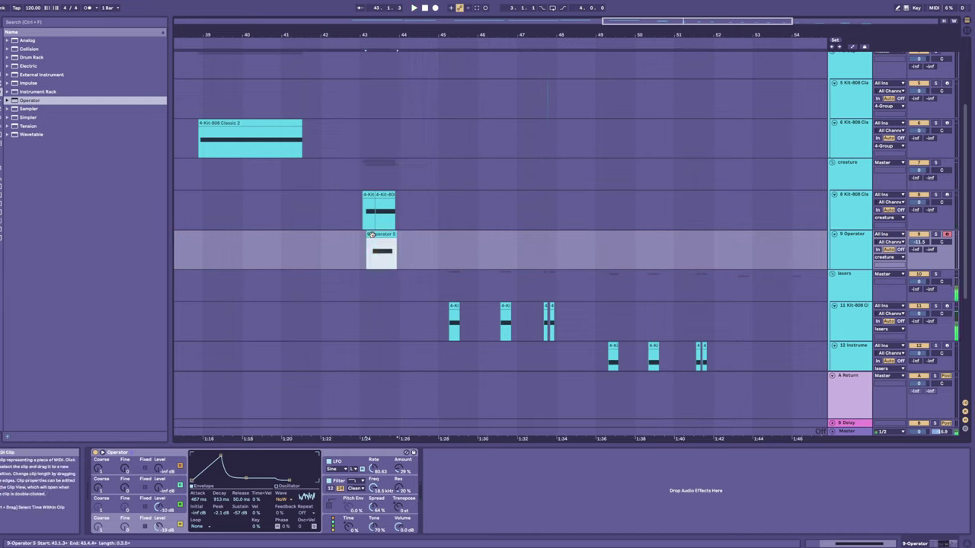
pyautogui.press('0')
pyautogui.click(355, 259)
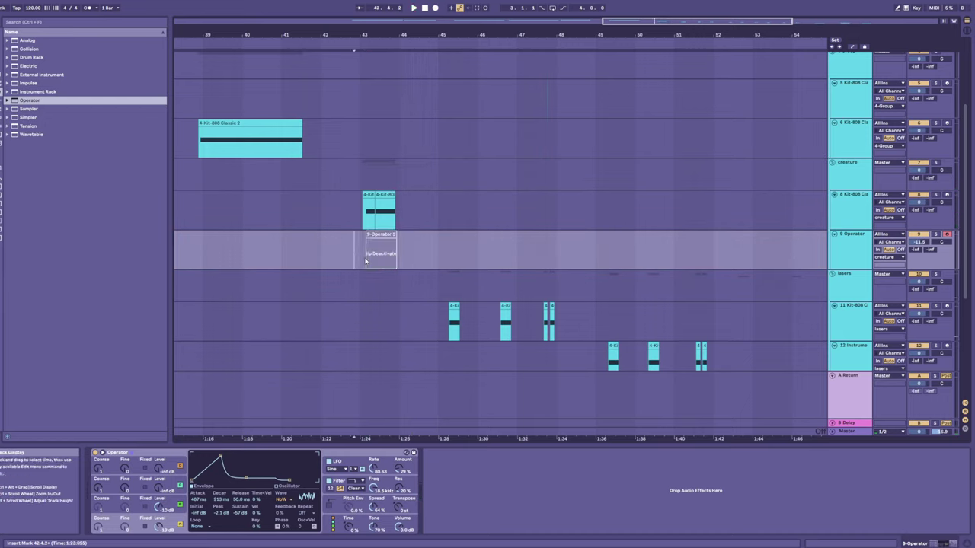
# - Rename track 8 in the creature group as "retro brooding?" and widen the track headers to fit the names
pyautogui.moveTo(505, 36); pyautogui.dragTo(422, 31)
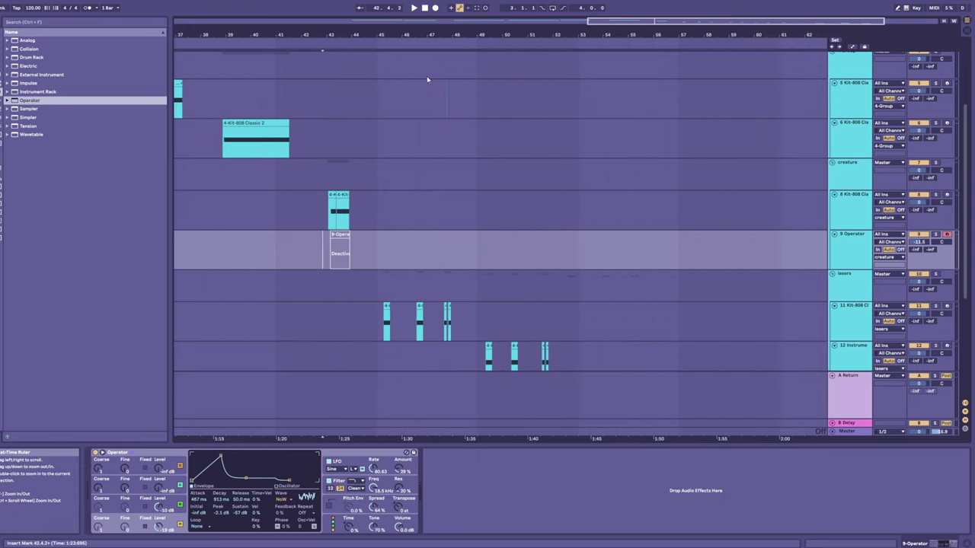
pyautogui.click(851, 192)
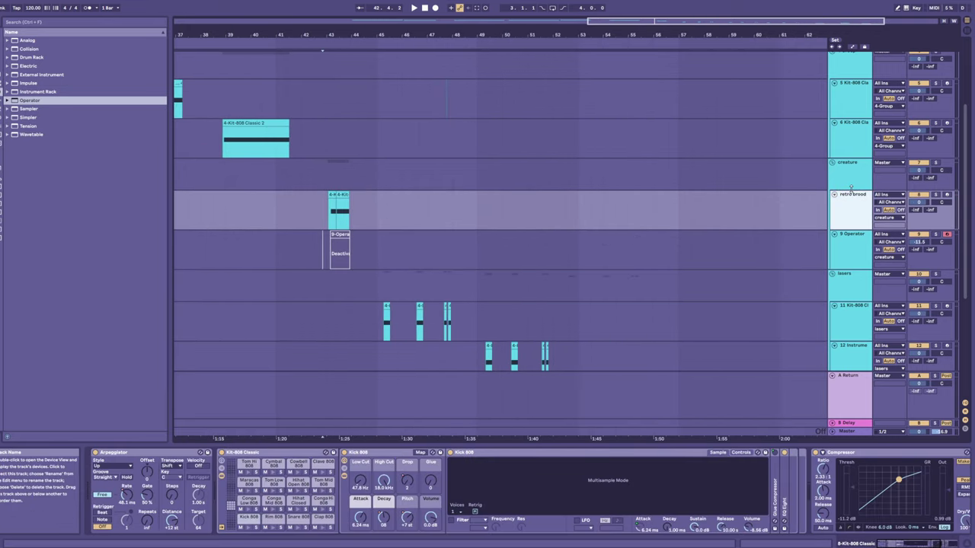
pyautogui.press('Return')
pyautogui.moveTo(828, 170); pyautogui.dragTo(788, 169)
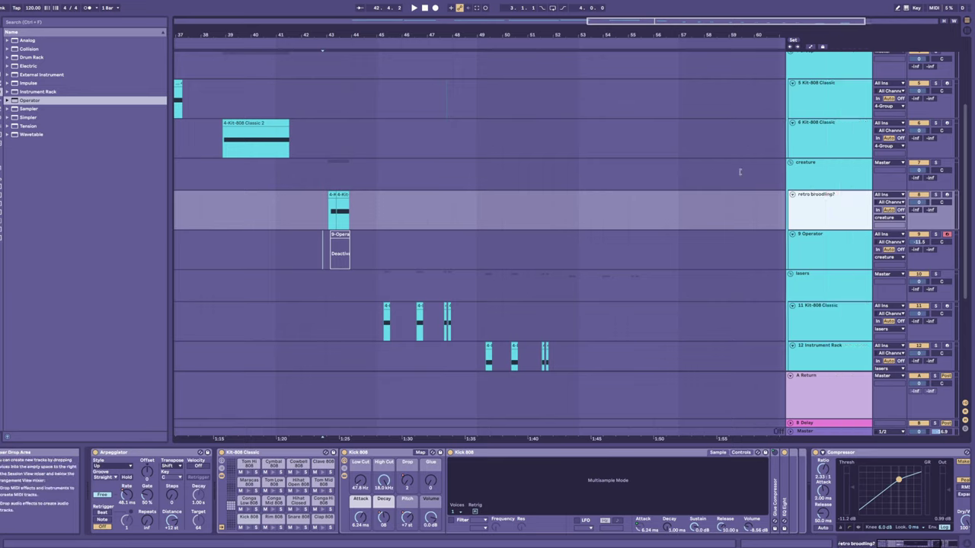
# - Play the arrangement from 54.1.4 to listen to the laser clips on the lower tracks
pyautogui.click(490, 208)
pyautogui.press('space')
pyautogui.scroll(-4, 630, 255)
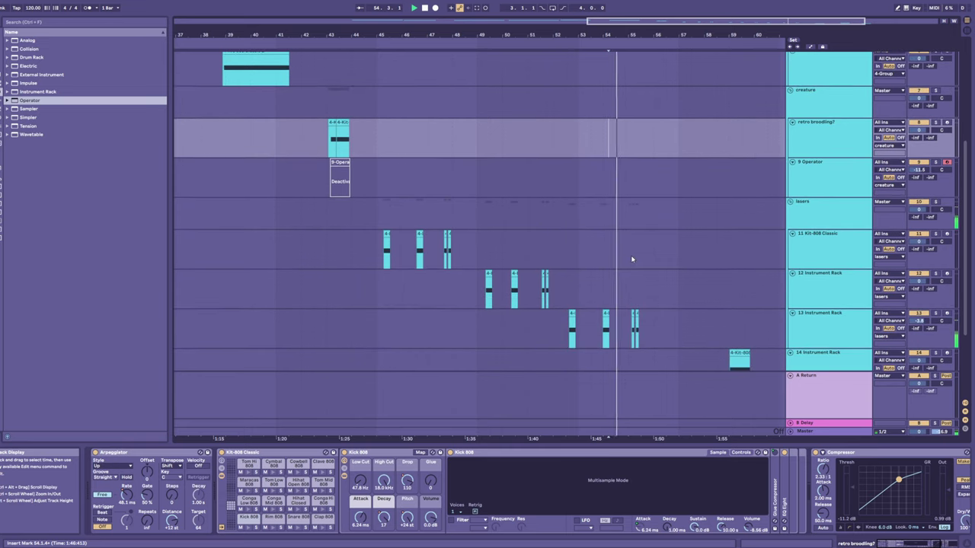
# - Play the arrangement from 59.1.3 and from 60.4.3 to listen to the clips on tracks 14 and 16
pyautogui.scroll(-1, 630, 255)
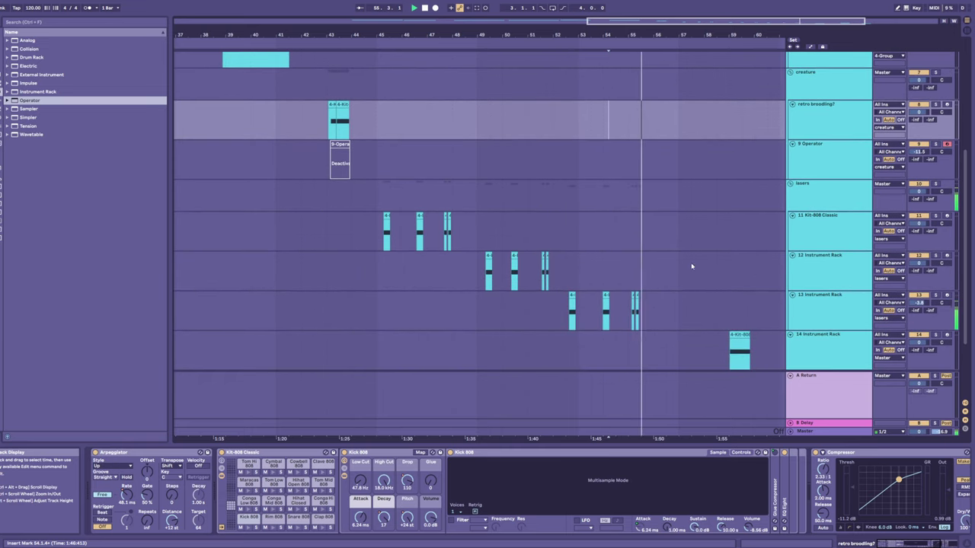
pyautogui.click(729, 284)
pyautogui.scroll(-4, 724, 284)
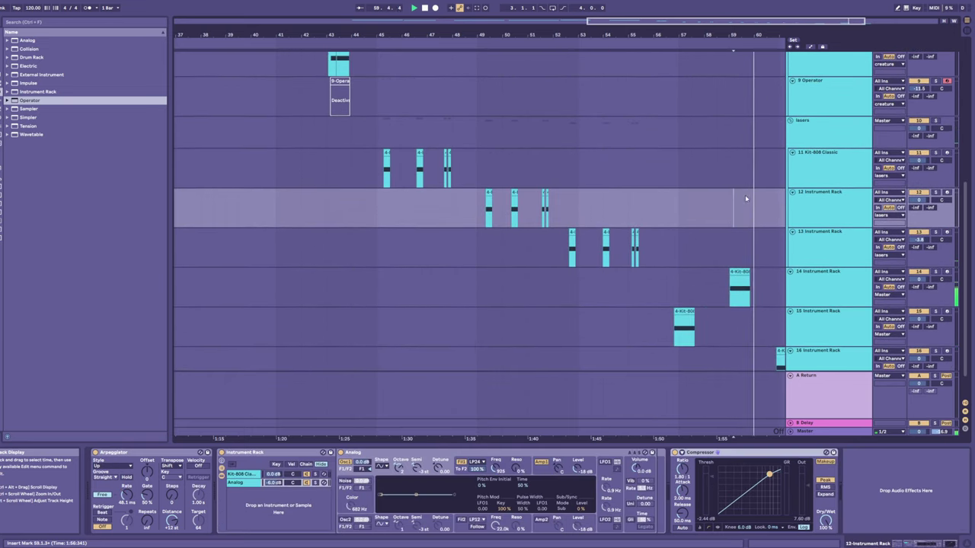
pyautogui.scroll(-2, 646, 259)
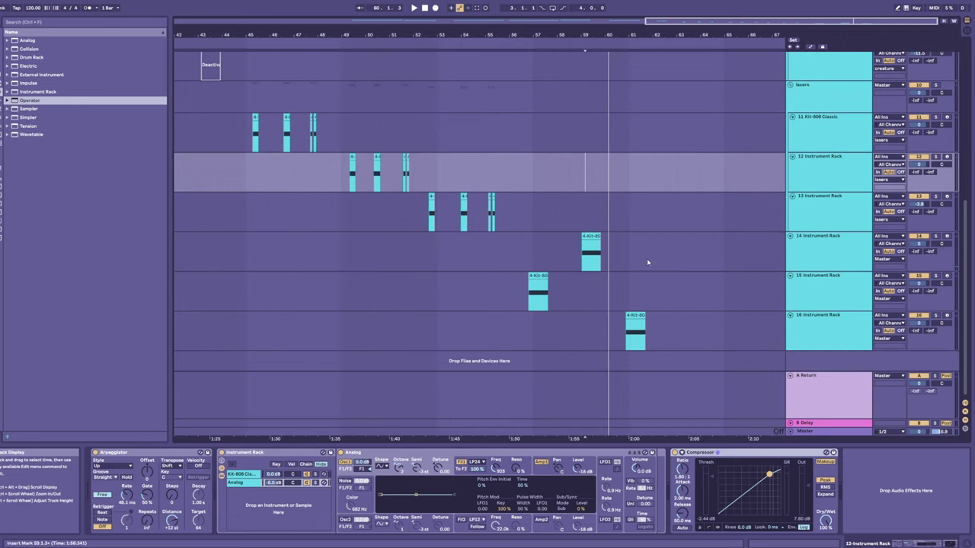
pyautogui.click(626, 281)
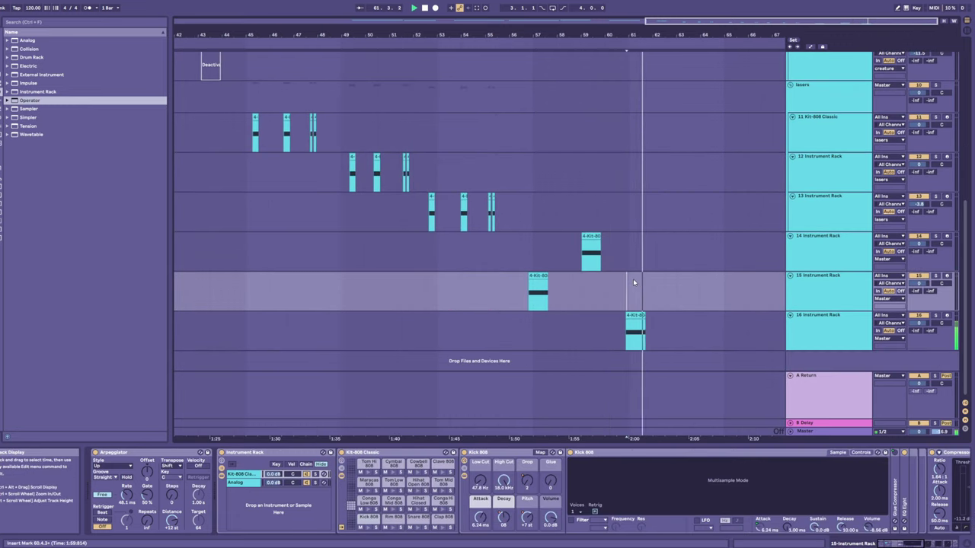
pyautogui.press('space')
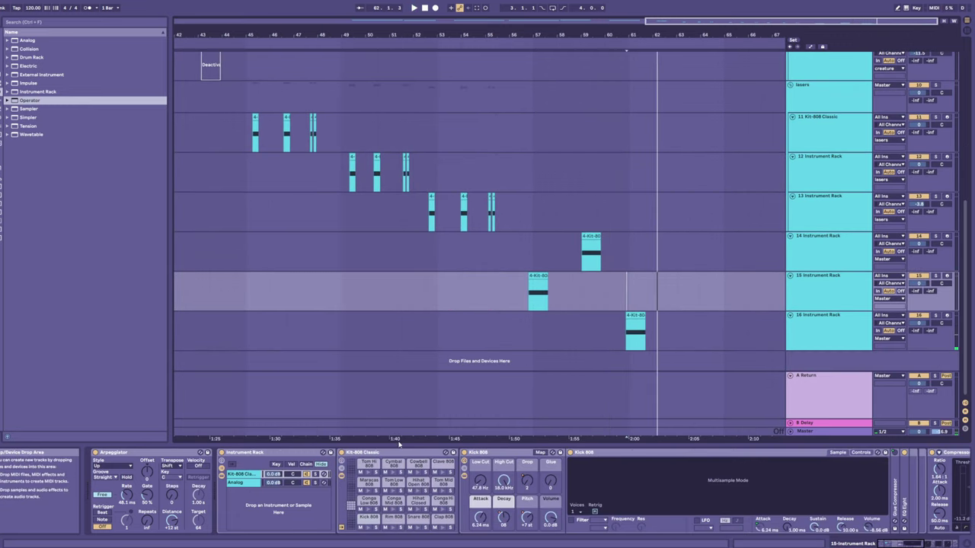
# - Add an Operator chain below the Analog chain in track 15's instrument rack
pyautogui.click(243, 483)
pyautogui.click(29, 103)
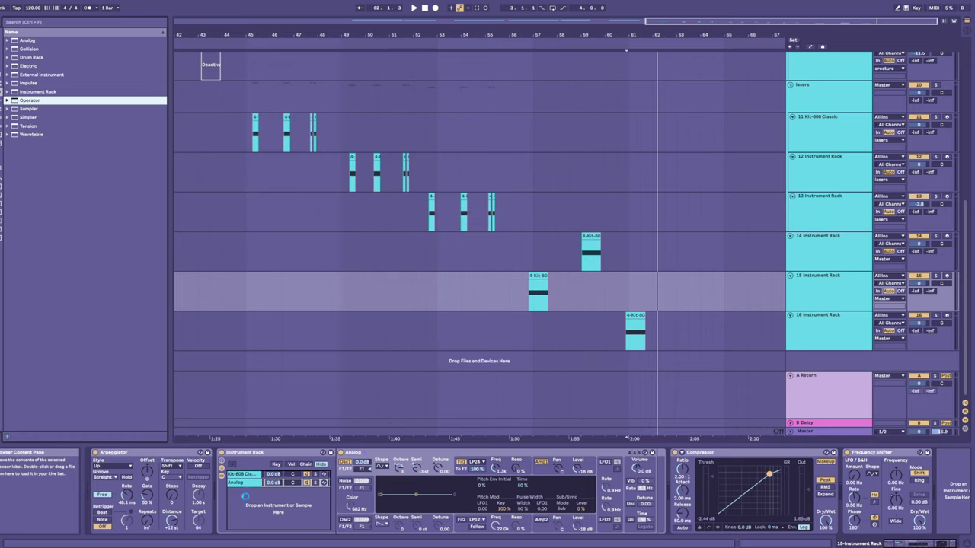
pyautogui.moveTo(243, 499); pyautogui.dragTo(248, 482)
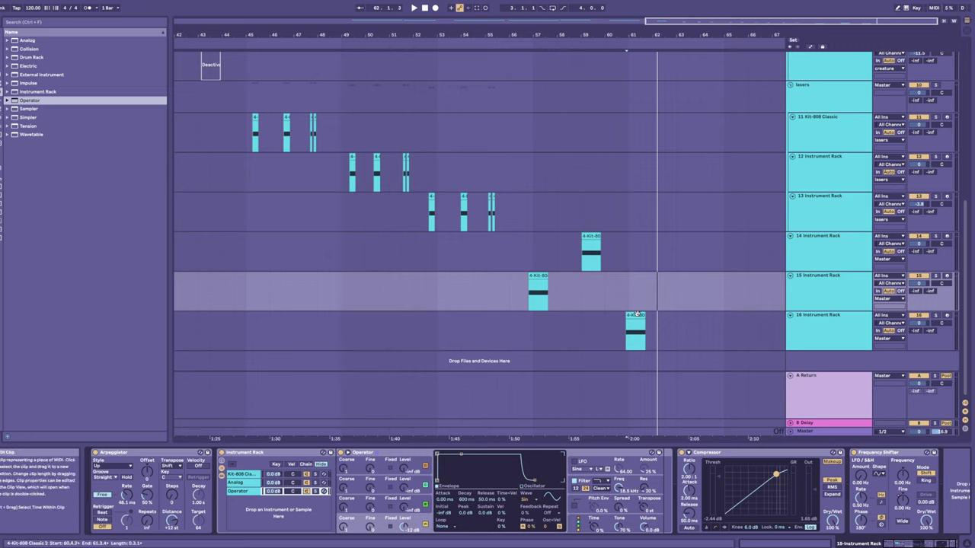
# - Duplicate track 16's clip and rack as track 17 with the Operator chain included, and move the new clip to 63.3.1
pyautogui.moveTo(635, 315); pyautogui.dragTo(669, 368)
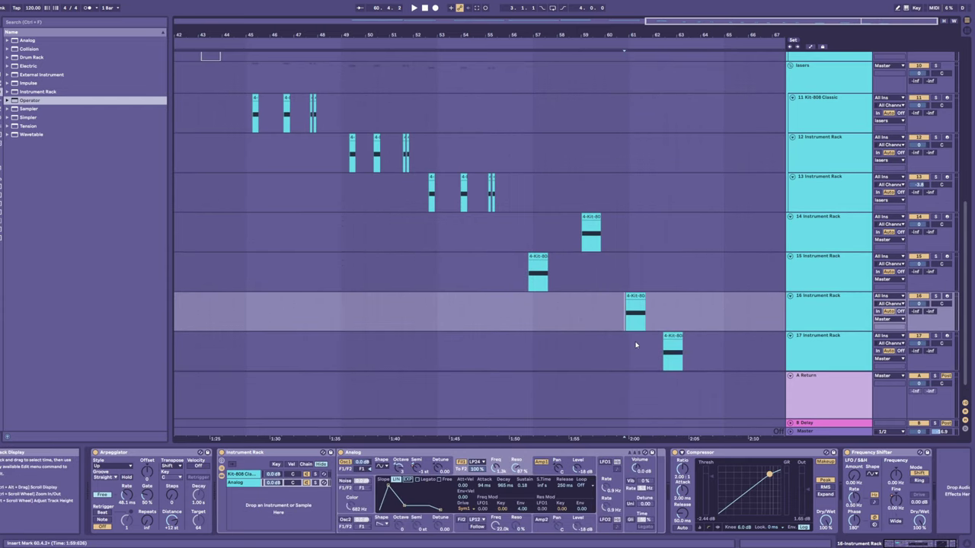
pyautogui.click(636, 345)
pyautogui.click(616, 274)
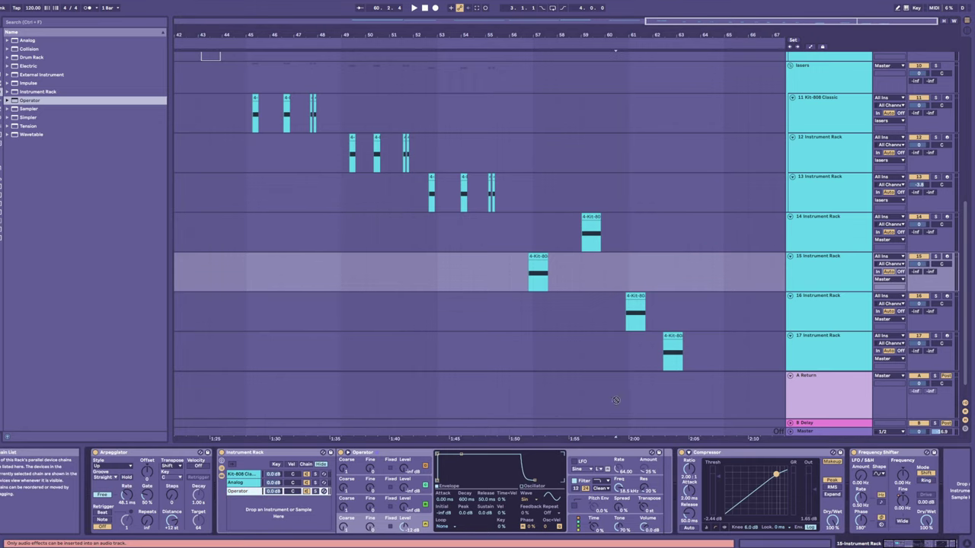
pyautogui.click(630, 361)
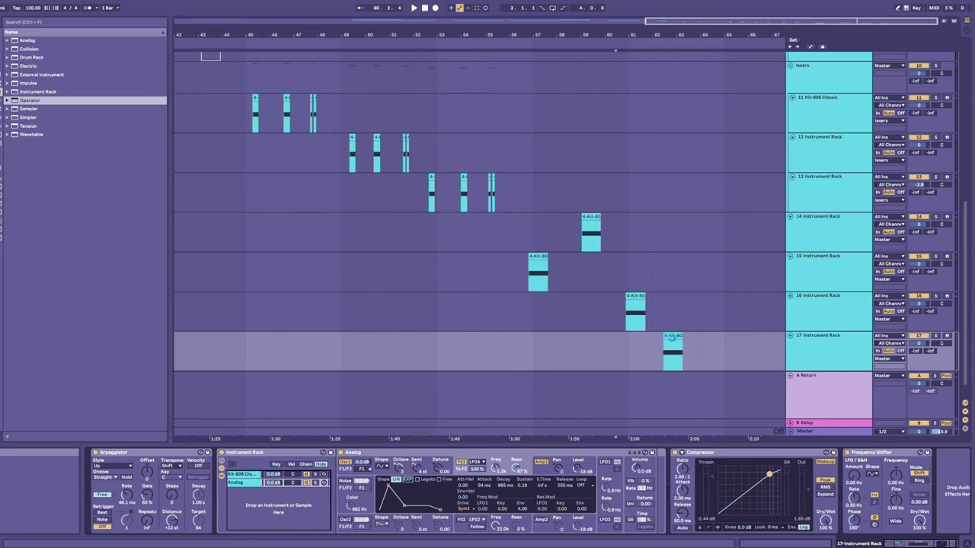
pyautogui.moveTo(671, 336); pyautogui.dragTo(698, 336)
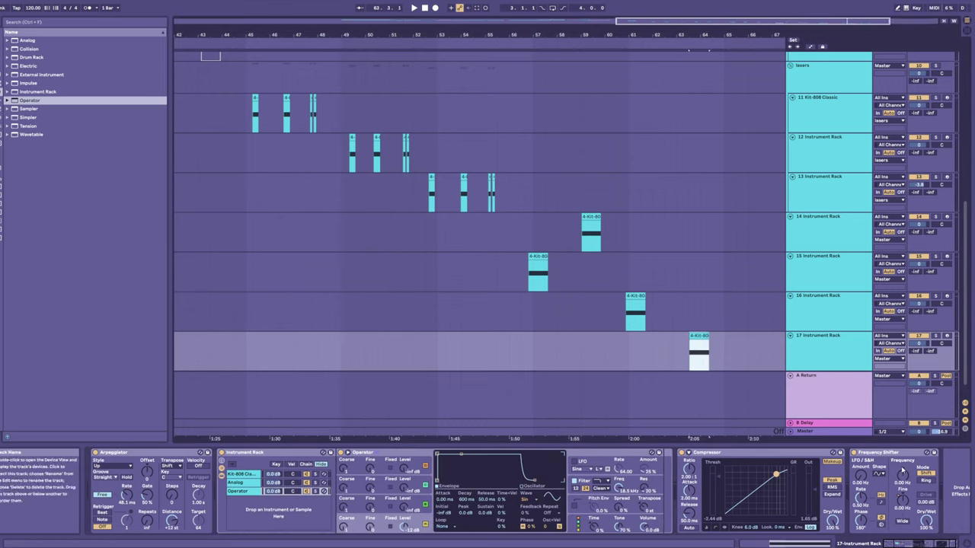
# - Inspect the automation lane for the Frequency Shifter's Coarse parameter on track 17 and hide the automation again
pyautogui.click(902, 476)
pyautogui.press('a')
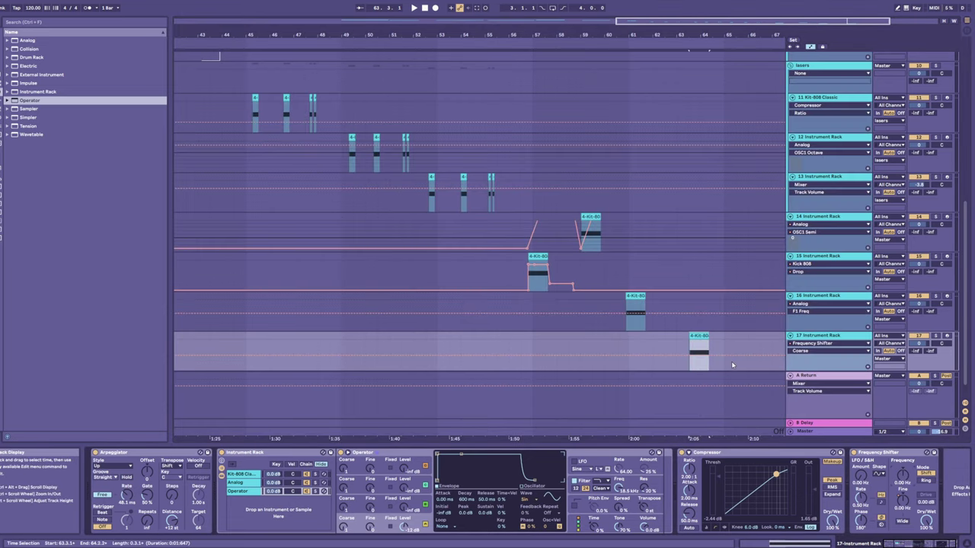
pyautogui.press('a')
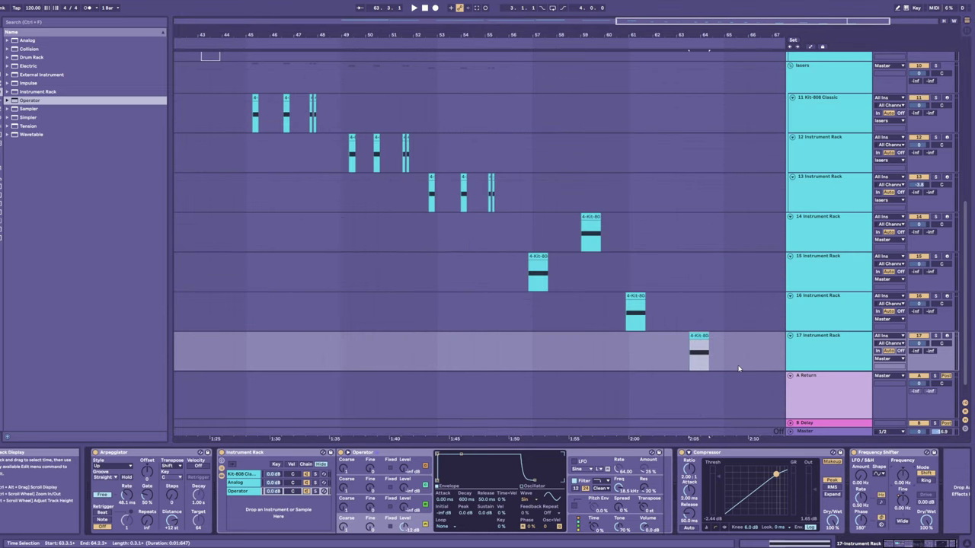
# - Play the clip on track 17 and set its Compressor output gain to -0.99 dB
pyautogui.moveTo(676, 32); pyautogui.dragTo(655, 9)
pyautogui.scroll(-1, 696, 228)
pyautogui.press('space')
pyautogui.press('space')
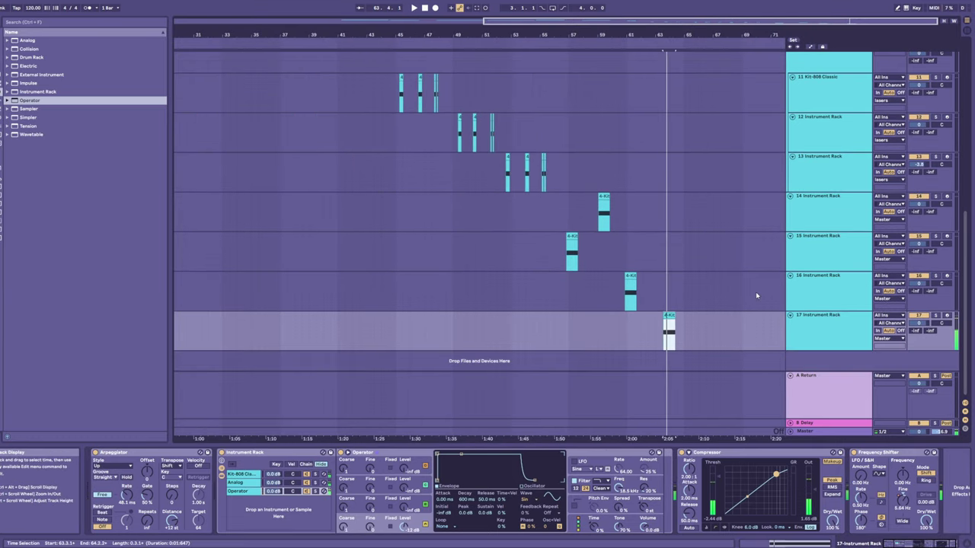
pyautogui.moveTo(811, 498); pyautogui.dragTo(811, 480)
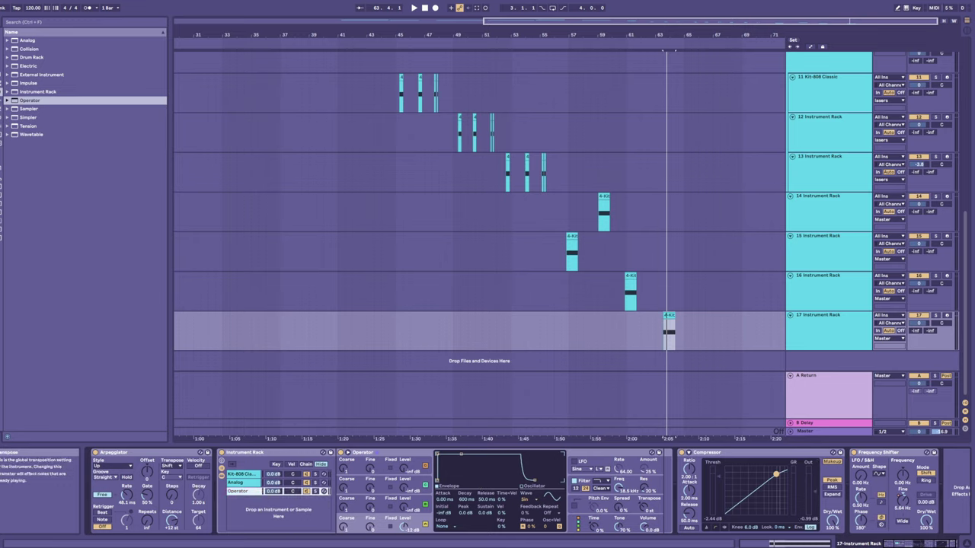
# - Raise Operator's Transpose and Spread, and lower the Operator chain's volume to -14.3 dB
pyautogui.moveTo(643, 508); pyautogui.dragTo(643, 495)
pyautogui.press('space')
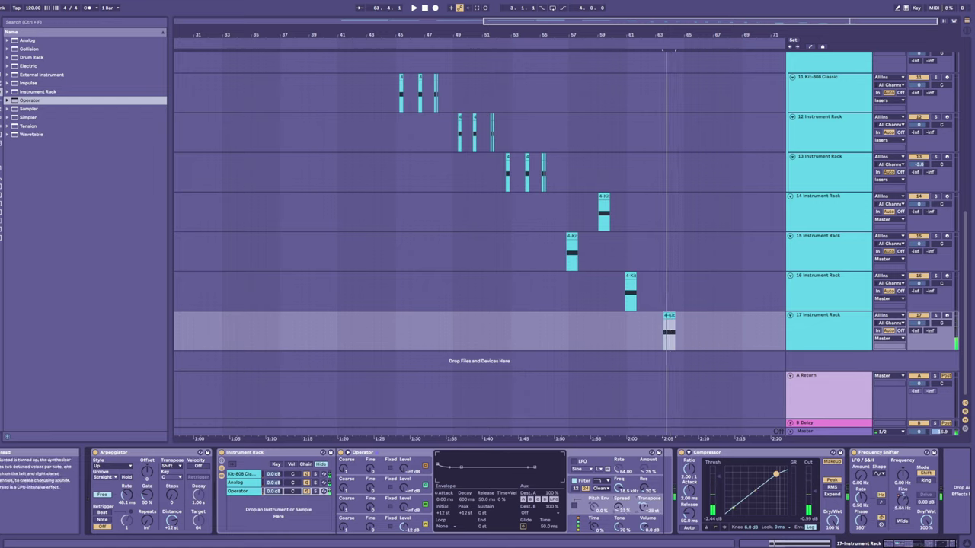
pyautogui.moveTo(281, 493); pyautogui.dragTo(281, 509)
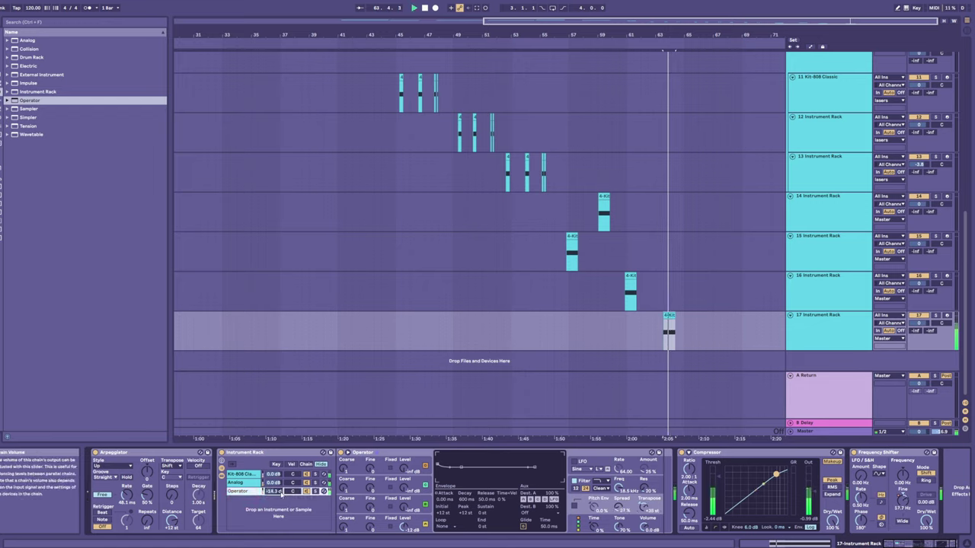
# - Enable Operator's pitch envelope, give it a negative amount, and audition the clip on track 17
pyautogui.click(580, 507)
pyautogui.click(575, 506)
pyautogui.press('space')
pyautogui.moveTo(593, 507); pyautogui.dragTo(593, 528)
pyautogui.press('space')
pyautogui.press('space')
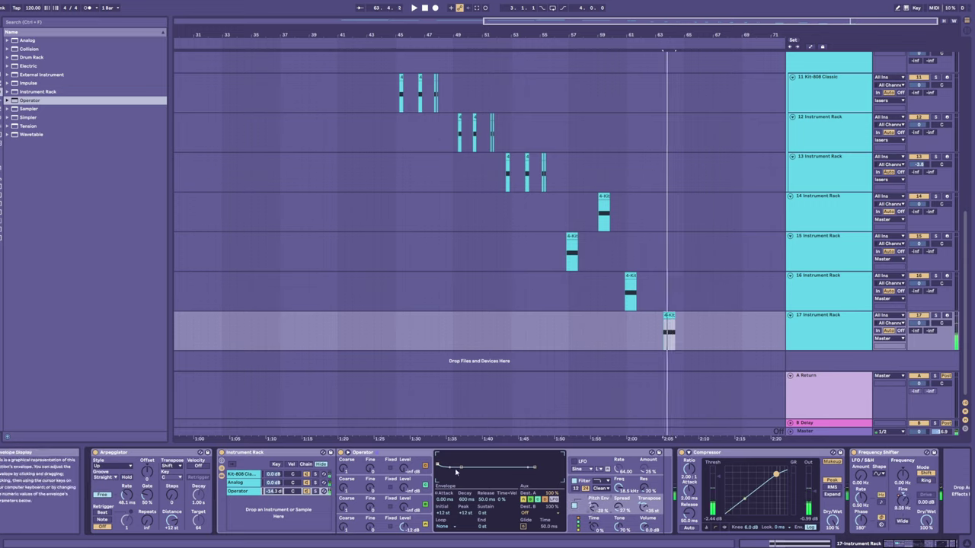
# - Shorten the pitch envelope's decay to 51.7 ms and set its amount to -60 %, auditioning the clip
pyautogui.moveTo(459, 467)
pyautogui.mouseDown()
pyautogui.moveTo(437, 468)
pyautogui.moveTo(452, 469)
pyautogui.mouseUp()
pyautogui.press('space')
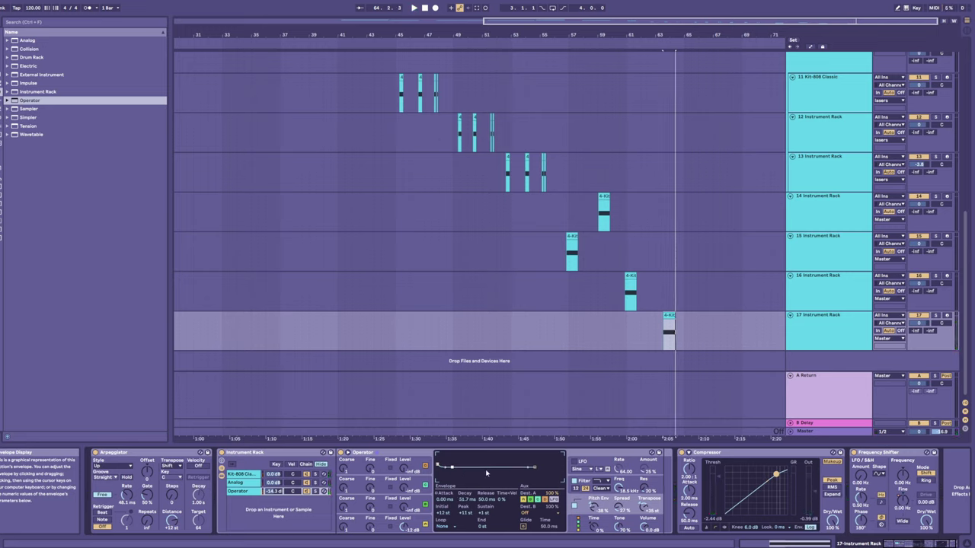
pyautogui.press('space')
pyautogui.moveTo(594, 507); pyautogui.dragTo(594, 497)
pyautogui.press('space')
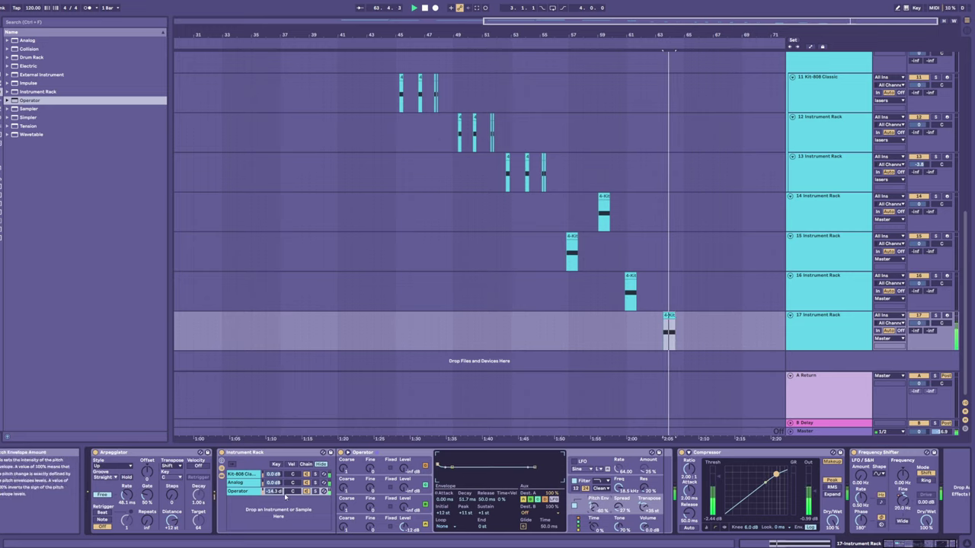
# - Solo the Operator chain, then set its volume to -10.6 dB and the pitch envelope amount to -76 %
pyautogui.press('space')
pyautogui.click(315, 492)
pyautogui.press('space')
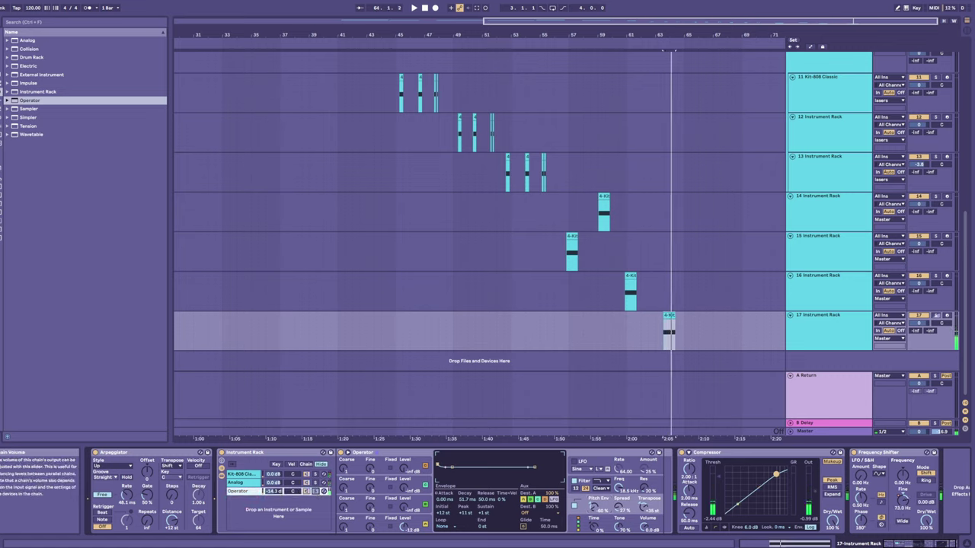
pyautogui.moveTo(272, 491); pyautogui.dragTo(272, 472)
pyautogui.moveTo(594, 508); pyautogui.dragTo(594, 488)
pyautogui.press('space')
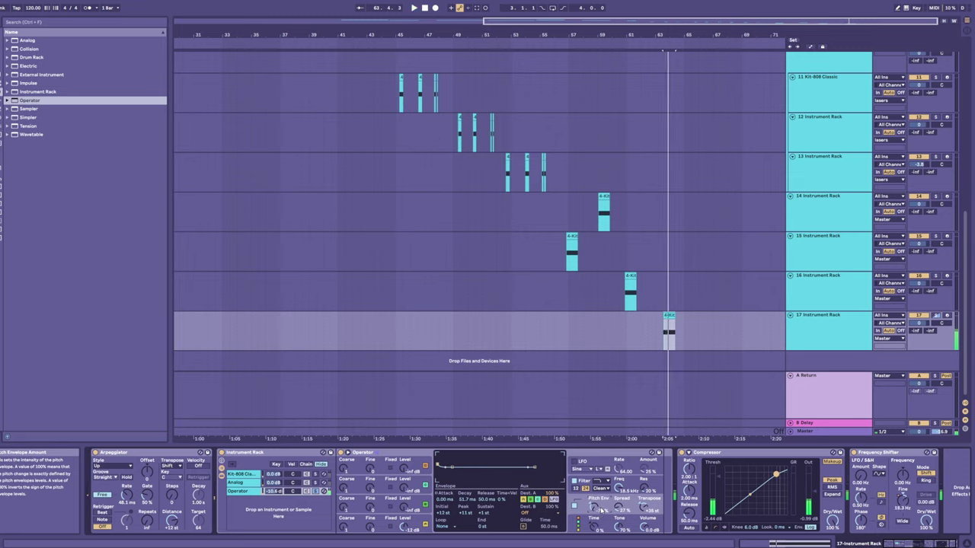
# - Set Operator's Tone to 75 % and give oscillator A's envelope a 193 ms decay with -inf dB sustain
pyautogui.moveTo(619, 527); pyautogui.dragTo(619, 534)
pyautogui.click(411, 524)
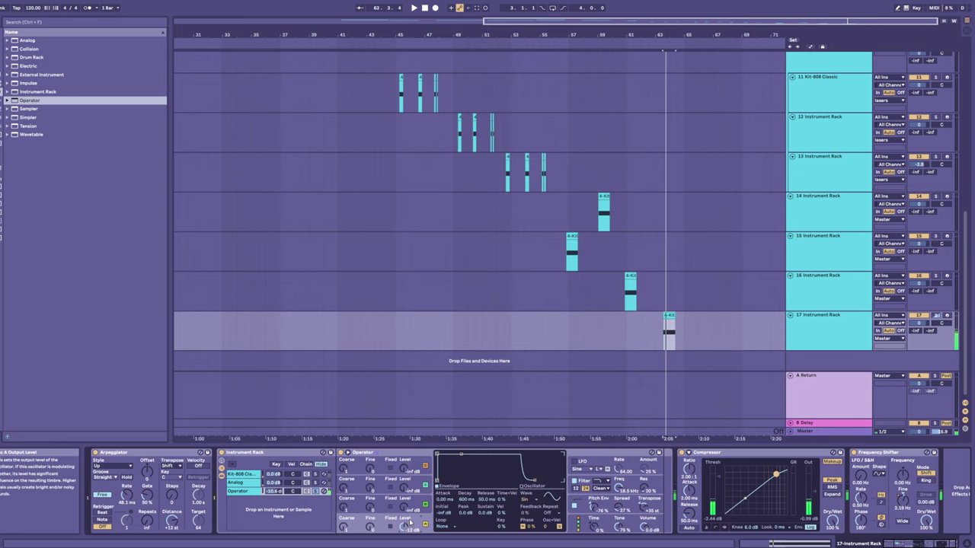
pyautogui.moveTo(456, 480); pyautogui.dragTo(457, 481)
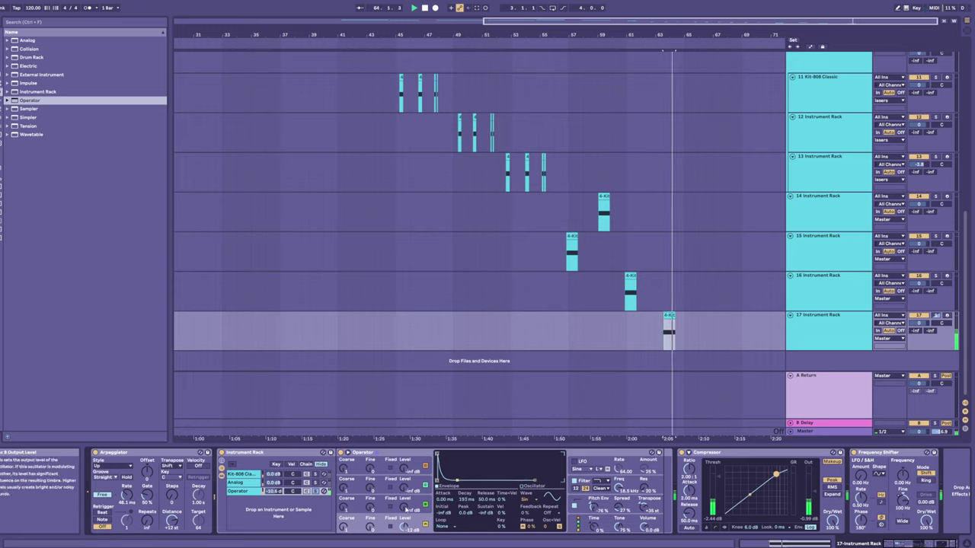
pyautogui.press('space')
# - Set oscillator B's level to -18 dB and raise the unsoloed Operator chain's volume to -8.7 dB
pyautogui.moveTo(406, 510); pyautogui.dragTo(406, 505)
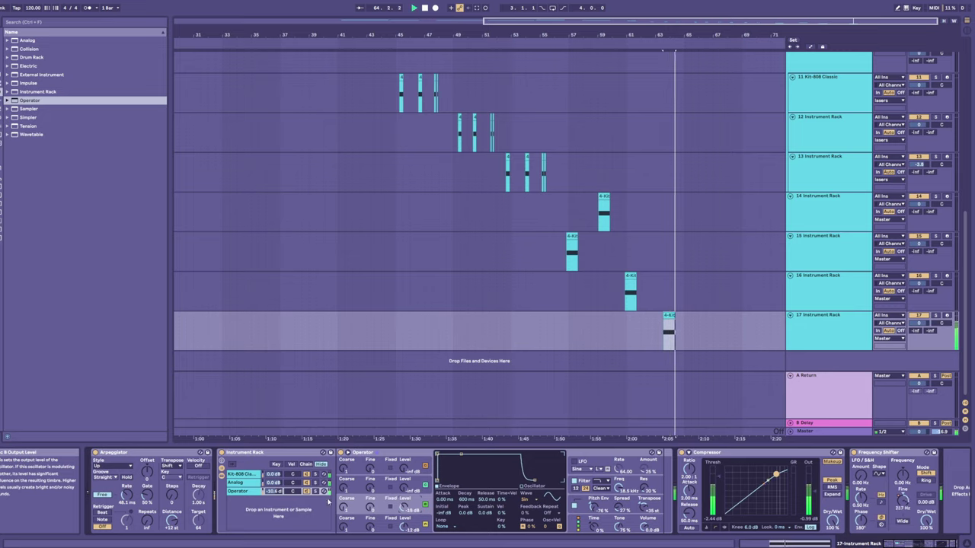
pyautogui.click(254, 492)
pyautogui.press('space')
pyautogui.moveTo(273, 492); pyautogui.dragTo(272, 487)
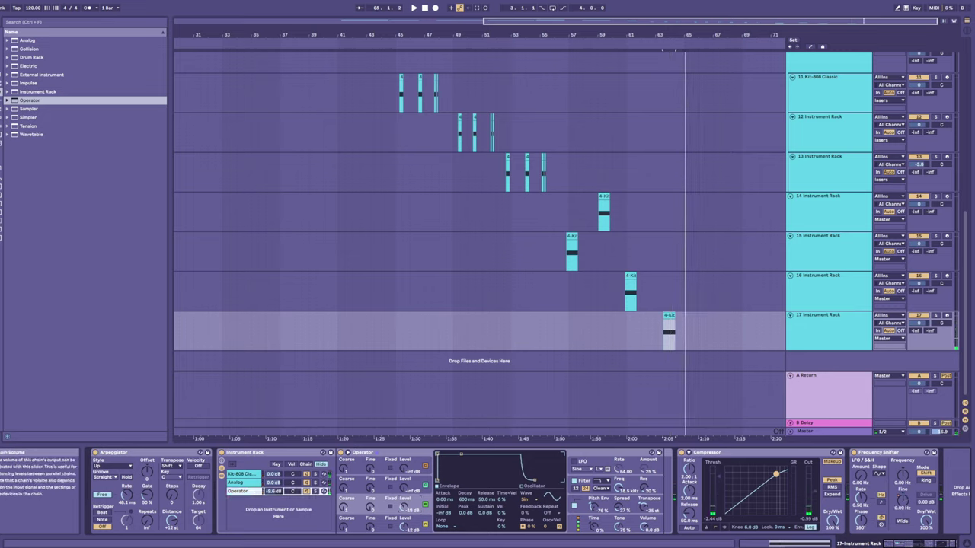
# - Set oscillator C's level to -22 dB and audition the clip on track 17
pyautogui.moveTo(403, 488); pyautogui.dragTo(403, 478)
pyautogui.press('space')
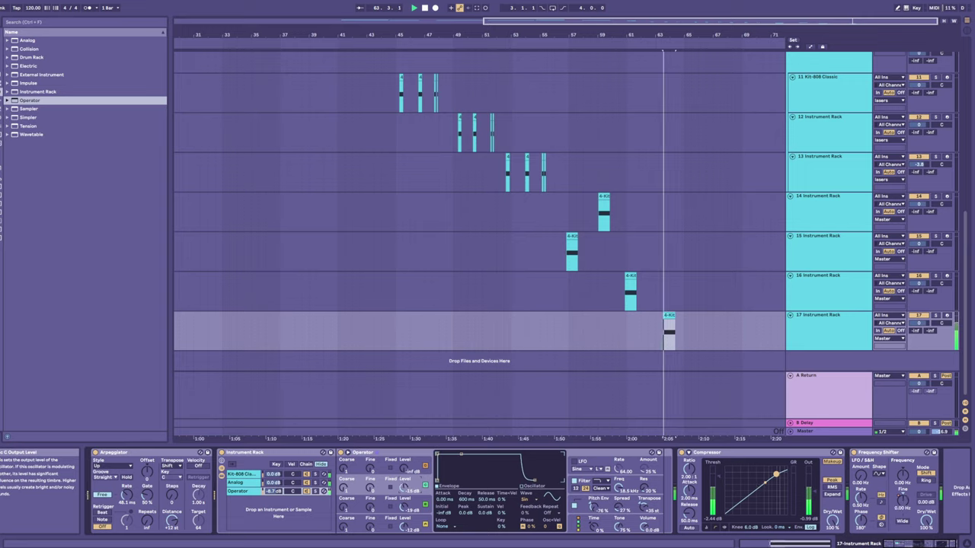
pyautogui.press('space')
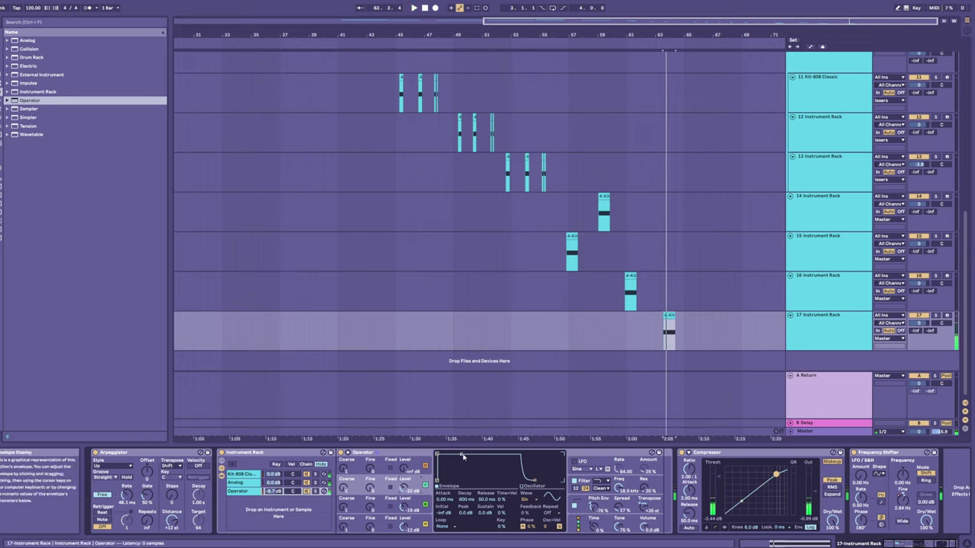
# - Set oscillator B's level to -19 dB and give its envelope a short attack and -inf dB sustain, auditioning repeatedly
pyautogui.press('space')
pyautogui.moveTo(463, 457)
pyautogui.mouseDown()
pyautogui.moveTo(449, 479)
pyautogui.moveTo(463, 460)
pyautogui.moveTo(464, 479)
pyautogui.moveTo(448, 456)
pyautogui.mouseUp()
pyautogui.press('space')
pyautogui.click(407, 501)
pyautogui.press('space')
pyautogui.press('space')
pyautogui.press('space')
pyautogui.press('space')
pyautogui.press('space')
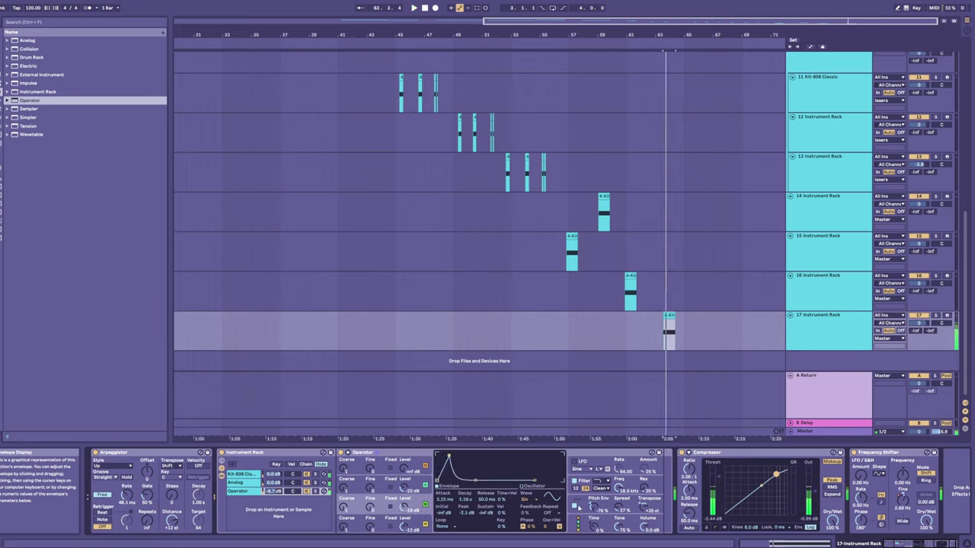
# - Set Operator's Transpose to +48 st with a 35 % pitch envelope amount, and its chain volume to -18.2 dB
pyautogui.click(576, 505)
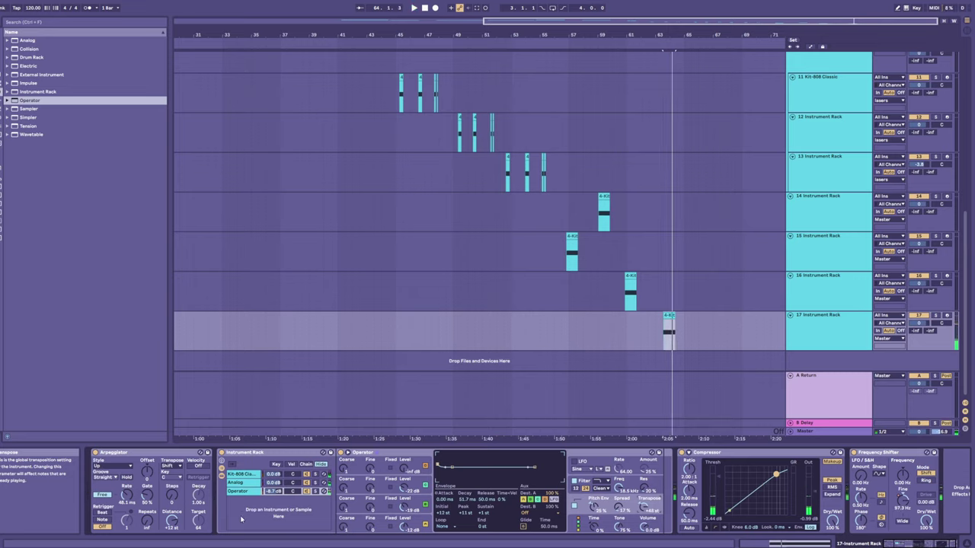
pyautogui.click(274, 492)
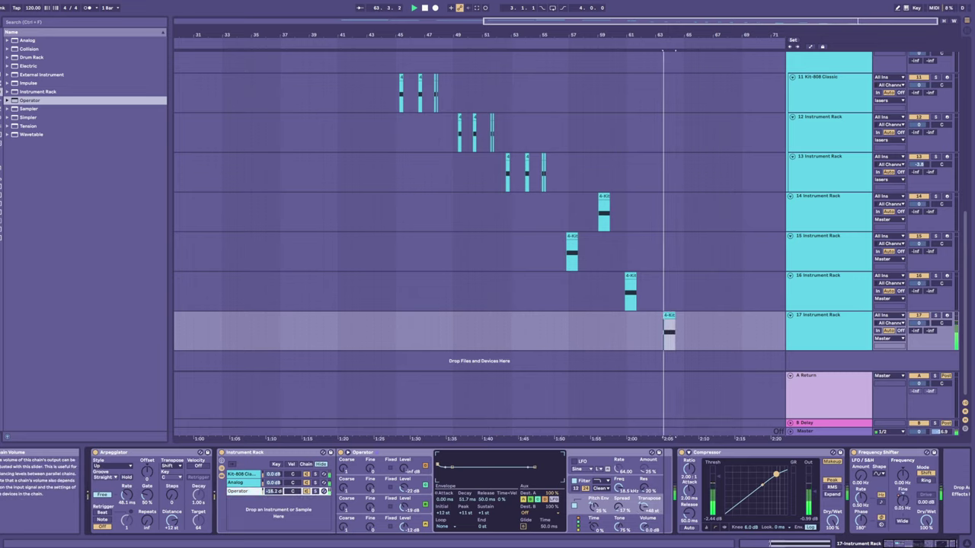
pyautogui.press('space')
# - Lower oscillator B's level to -41 dB and reshape oscillator A's envelope with a 1.03 s decay and -12 dB sustain
pyautogui.click(412, 502)
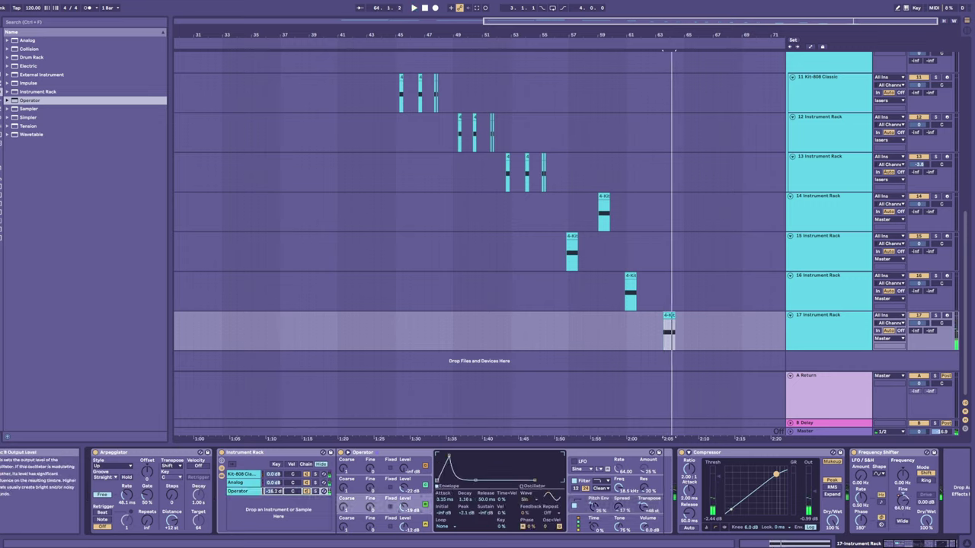
pyautogui.click(409, 514)
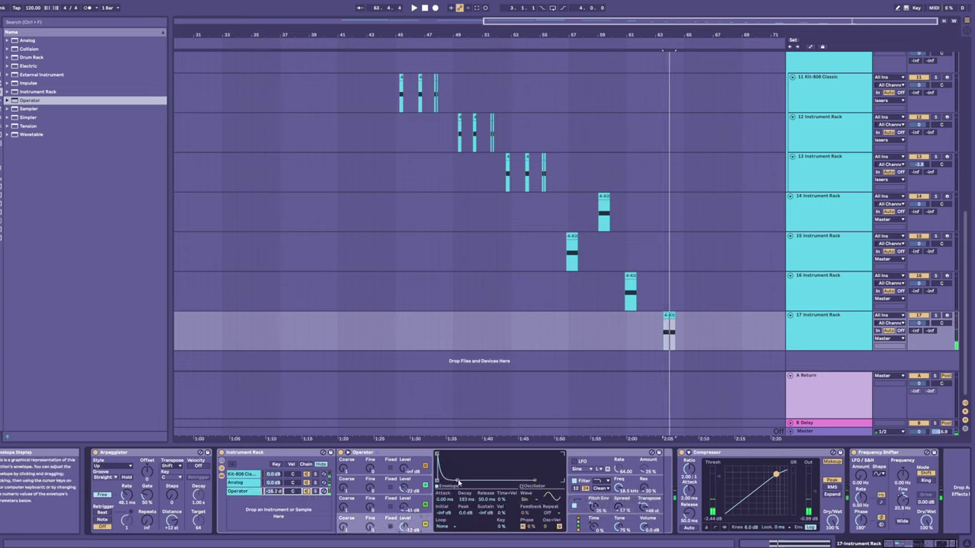
pyautogui.press('space')
pyautogui.moveTo(457, 480); pyautogui.dragTo(466, 461)
pyautogui.press('space')
pyautogui.press('space')
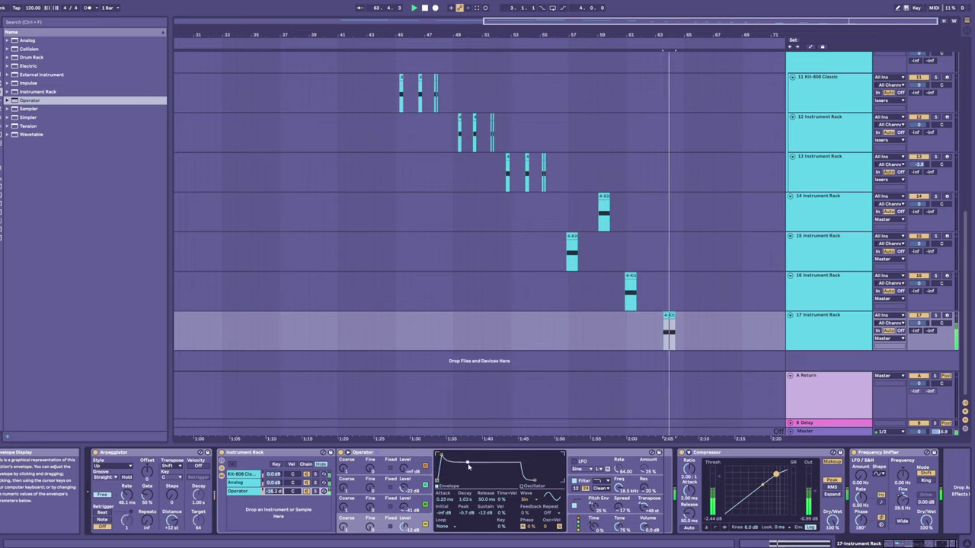
pyautogui.press('space')
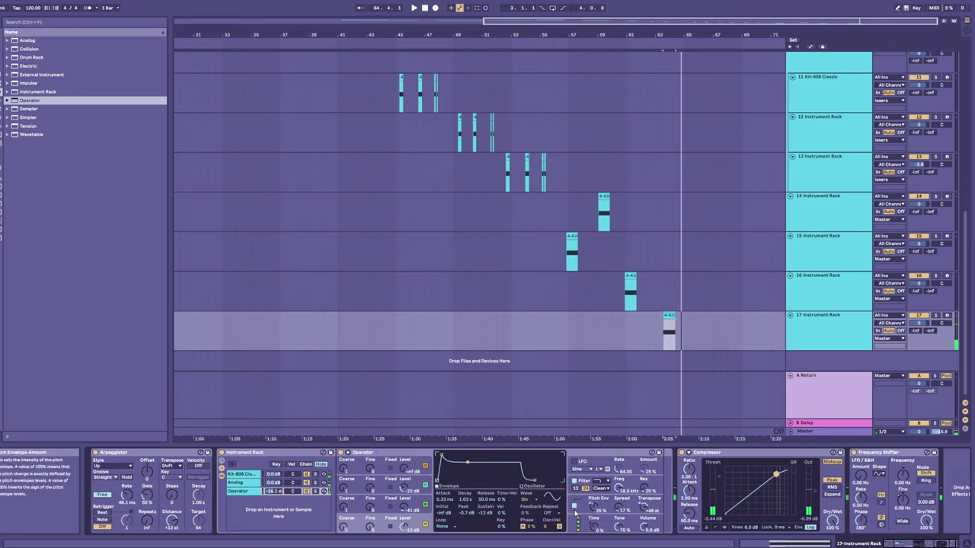
# - Lengthen the release of Operator's oscillator A envelope to 3.40 s, auditioning the clip on track 17 between adjustments
pyautogui.press('space')
pyautogui.moveTo(535, 480); pyautogui.dragTo(540, 481)
pyautogui.press('space')
pyautogui.press('space')
pyautogui.press('space')
pyautogui.press('space')
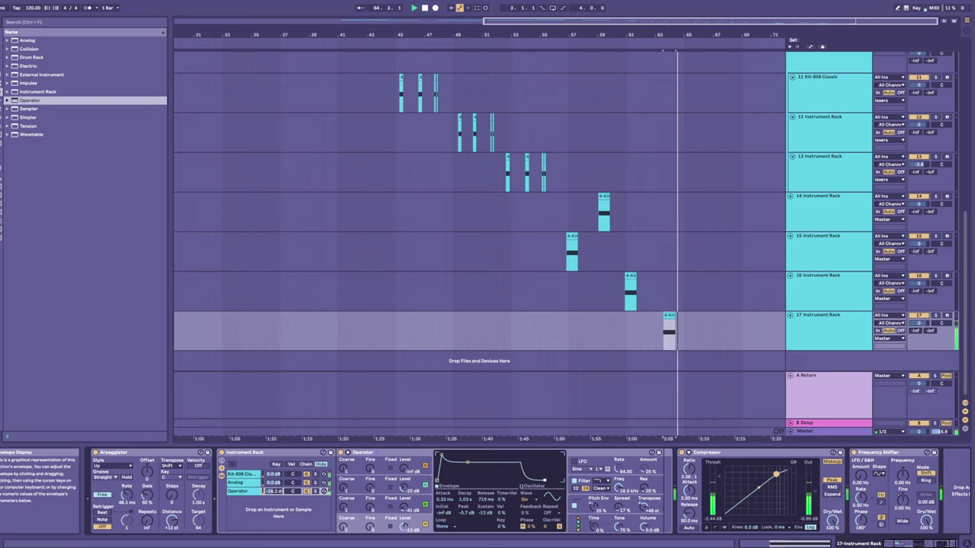
pyautogui.press('space')
pyautogui.press('space')
pyautogui.moveTo(540, 481); pyautogui.dragTo(550, 481)
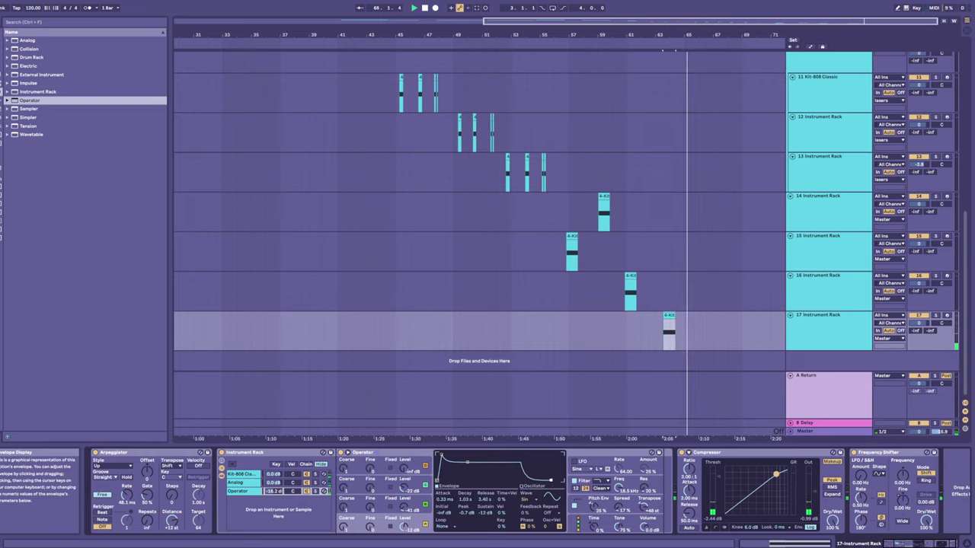
pyautogui.press('space')
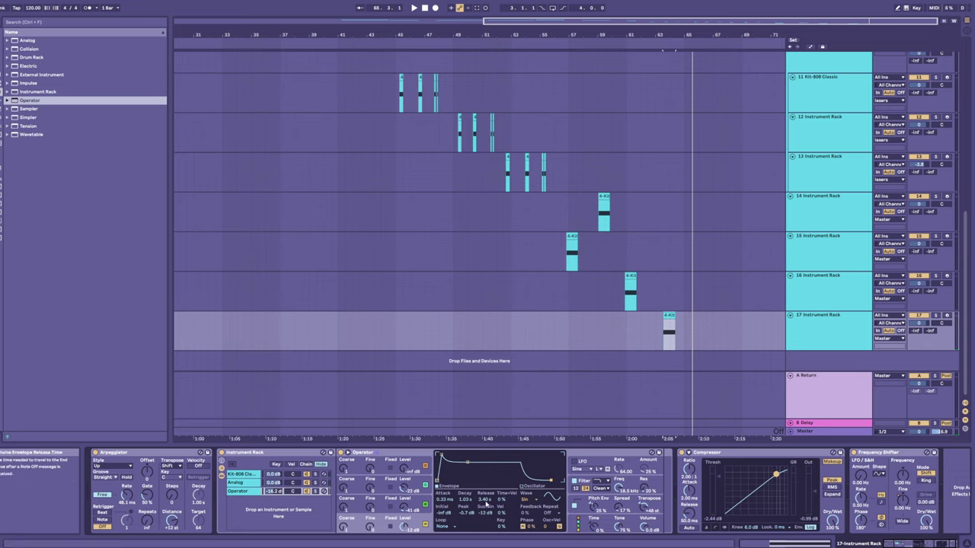
# - Show automation and draw a rising Ae Release ramp across track 17's clip, starting at 24.7 ms, while auditioning it
pyautogui.press('a')
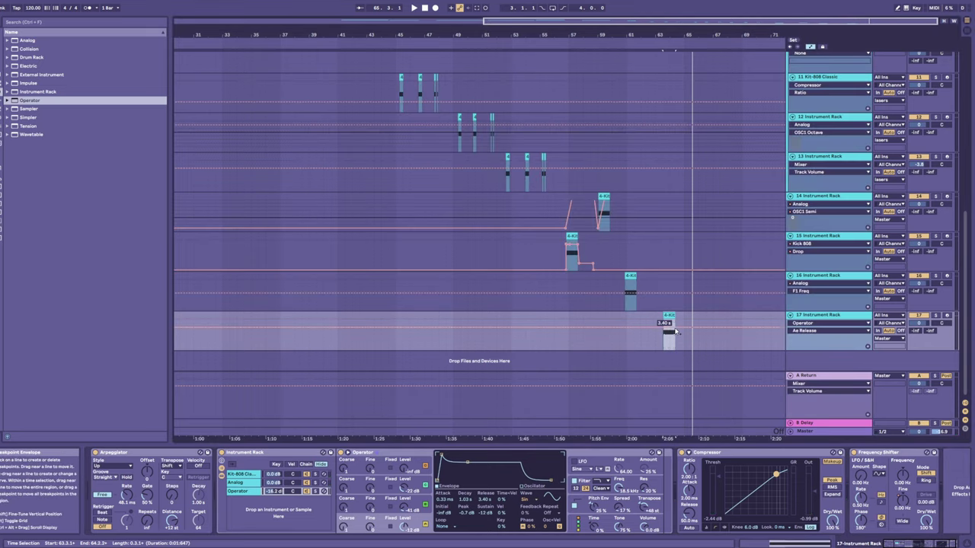
pyautogui.click(674, 327)
pyautogui.moveTo(662, 327); pyautogui.dragTo(664, 345)
pyautogui.press('space')
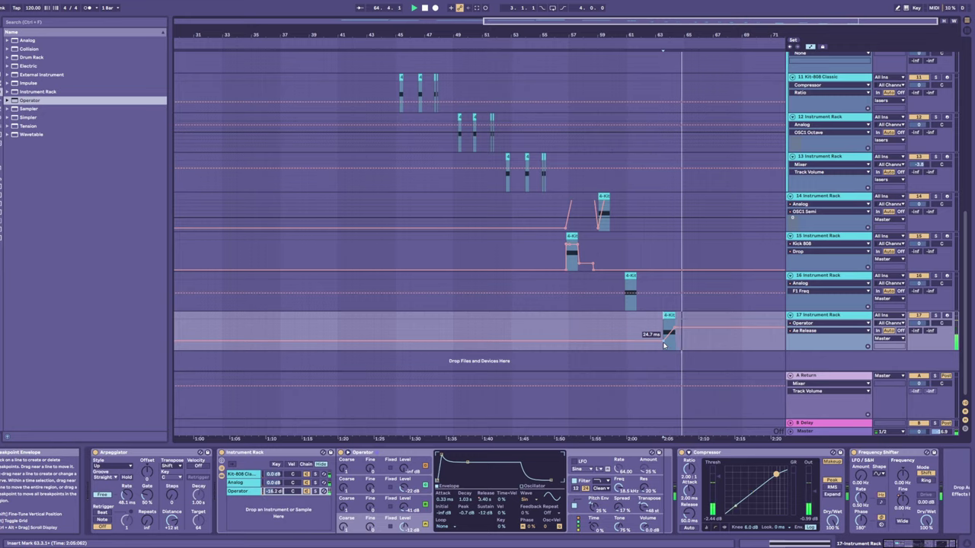
pyautogui.moveTo(680, 330); pyautogui.dragTo(673, 342)
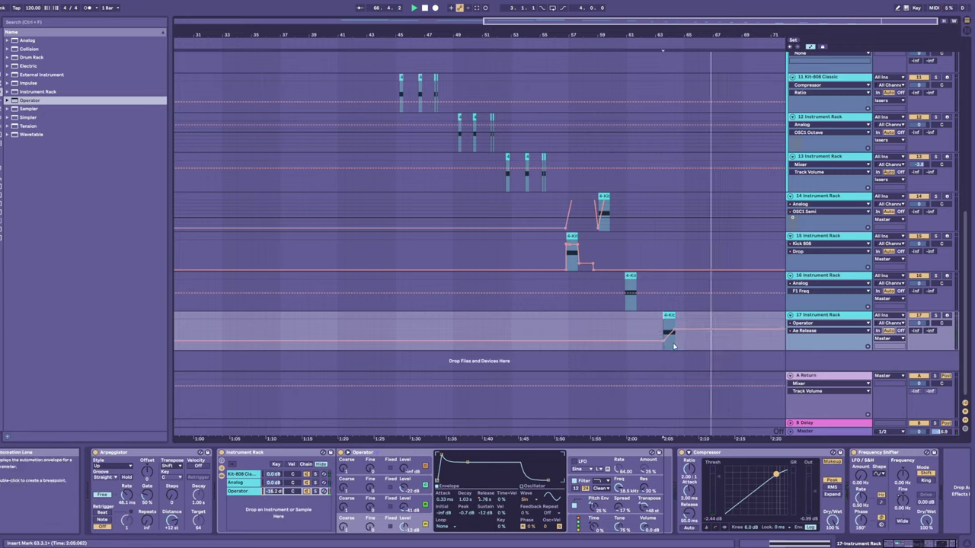
pyautogui.click(673, 346)
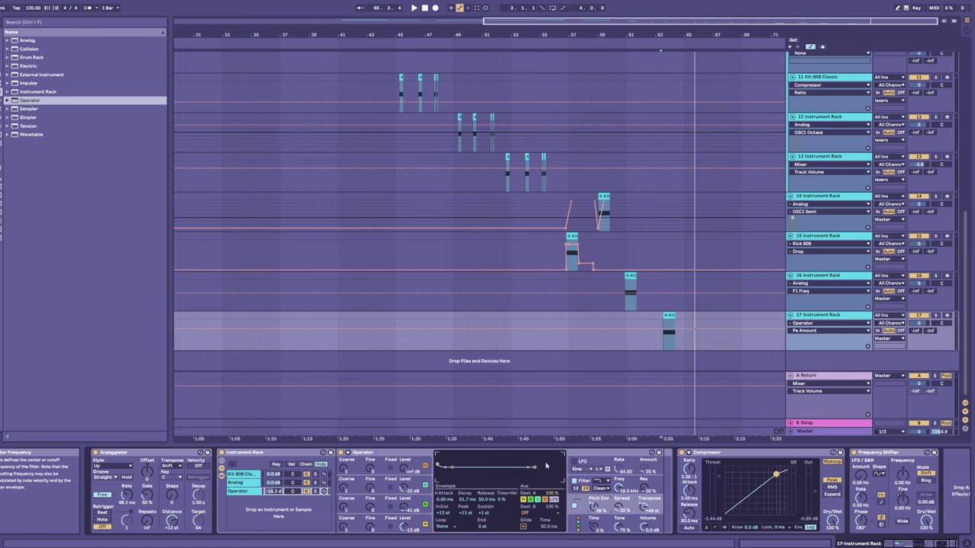
# - Set oscillator B's envelope to an 11.8 ms attack and -60 dB sustain, and its level to -43 dB, auditioning repeatedly
pyautogui.click(370, 508)
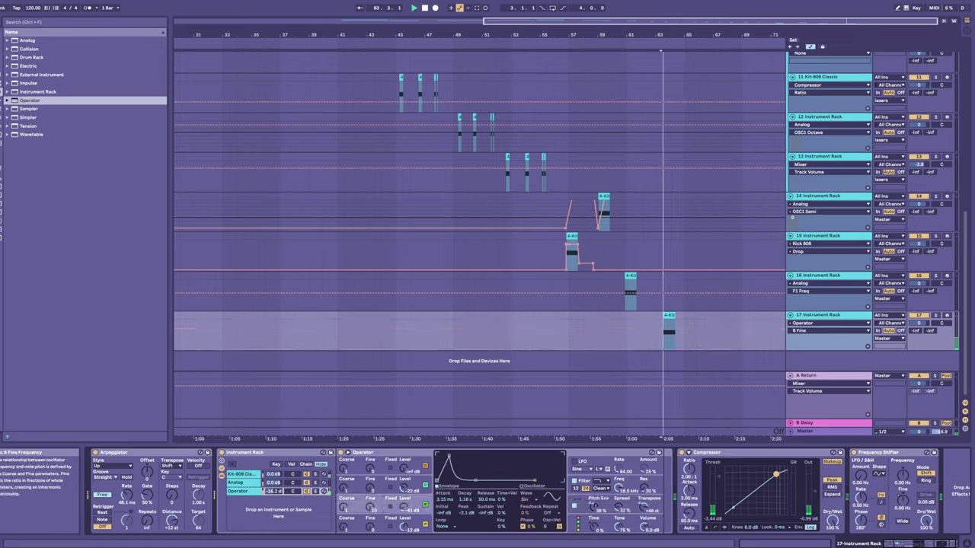
pyautogui.moveTo(346, 508); pyautogui.dragTo(404, 497)
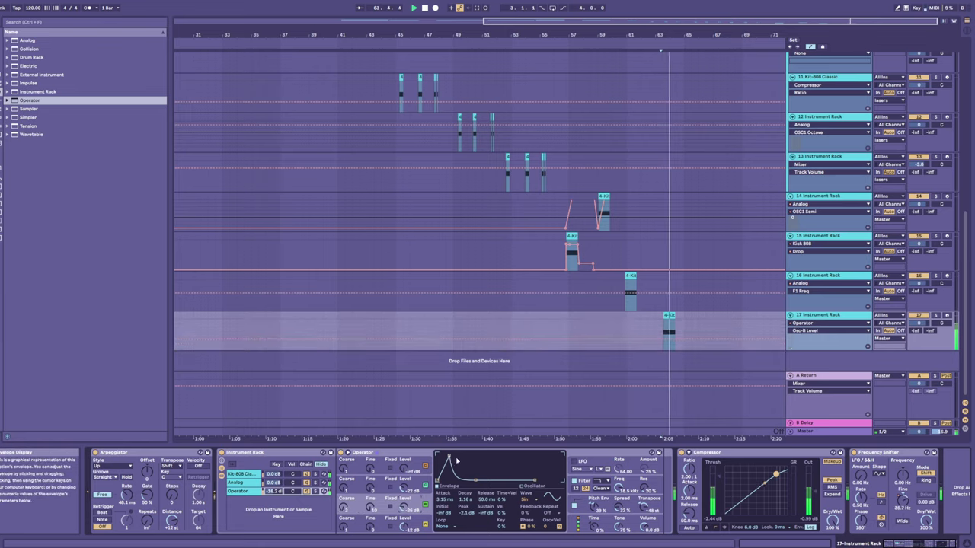
pyautogui.moveTo(448, 457)
pyautogui.mouseDown()
pyautogui.moveTo(469, 479)
pyautogui.moveTo(445, 454)
pyautogui.moveTo(454, 455)
pyautogui.mouseUp()
pyautogui.press('space')
pyautogui.press('space')
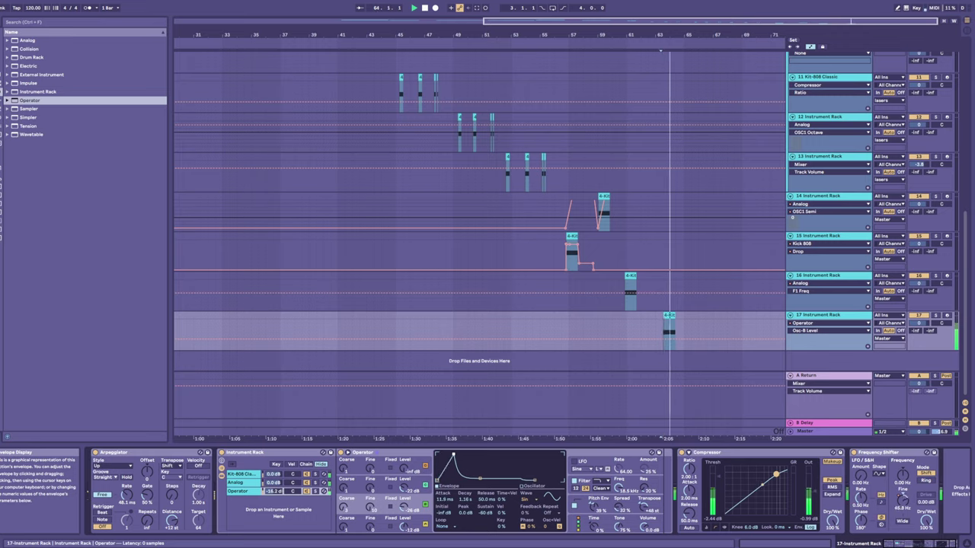
pyautogui.moveTo(406, 505); pyautogui.dragTo(406, 495)
pyautogui.press('space')
pyautogui.press('space')
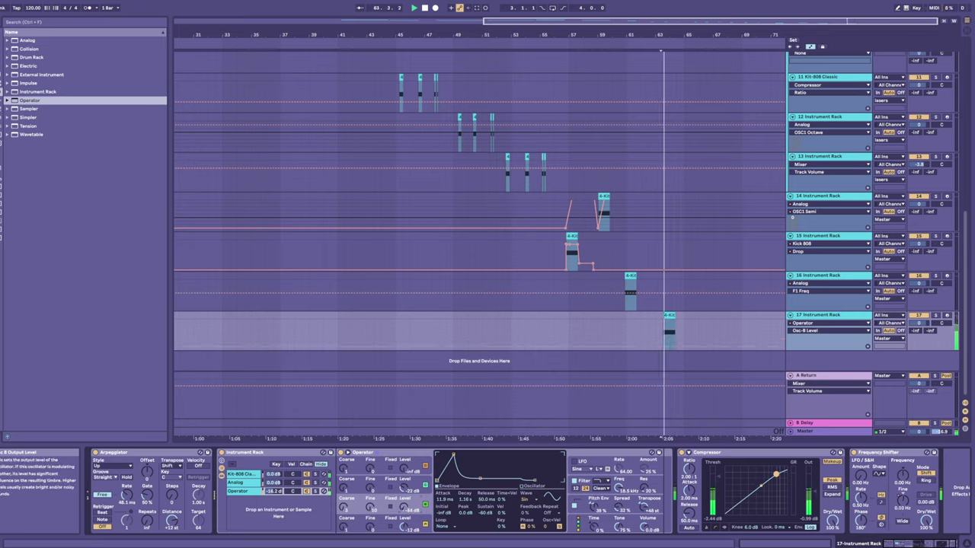
pyautogui.click(343, 507)
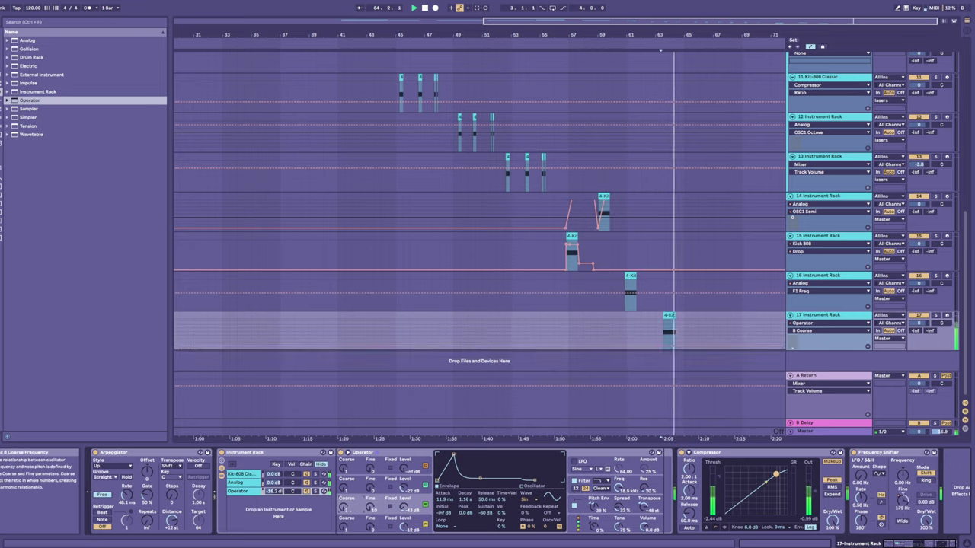
# - Collapse all tracks in the arrangement and insert a new MIDI track below track 17
pyautogui.click(708, 324)
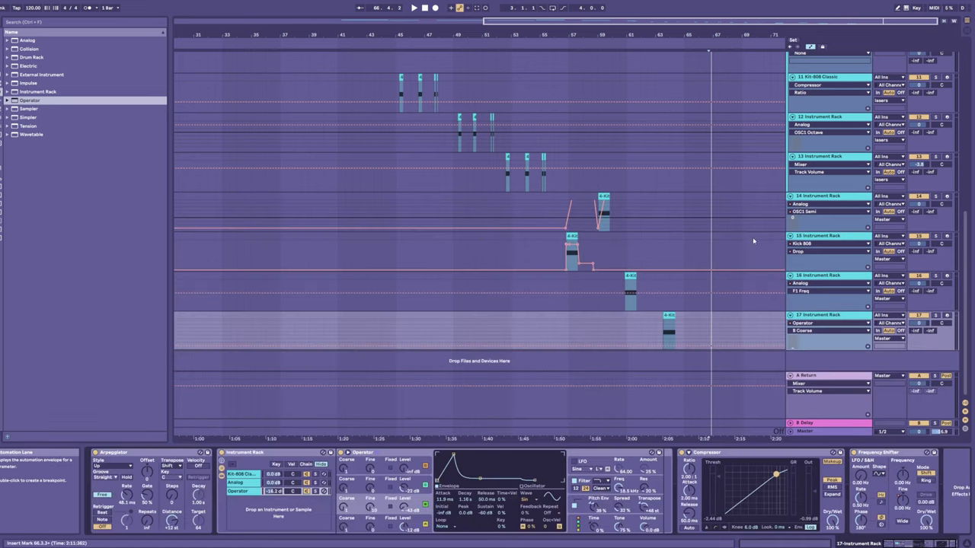
pyautogui.moveTo(729, 37); pyautogui.dragTo(663, 41)
pyautogui.hotkey('alt', 'u')
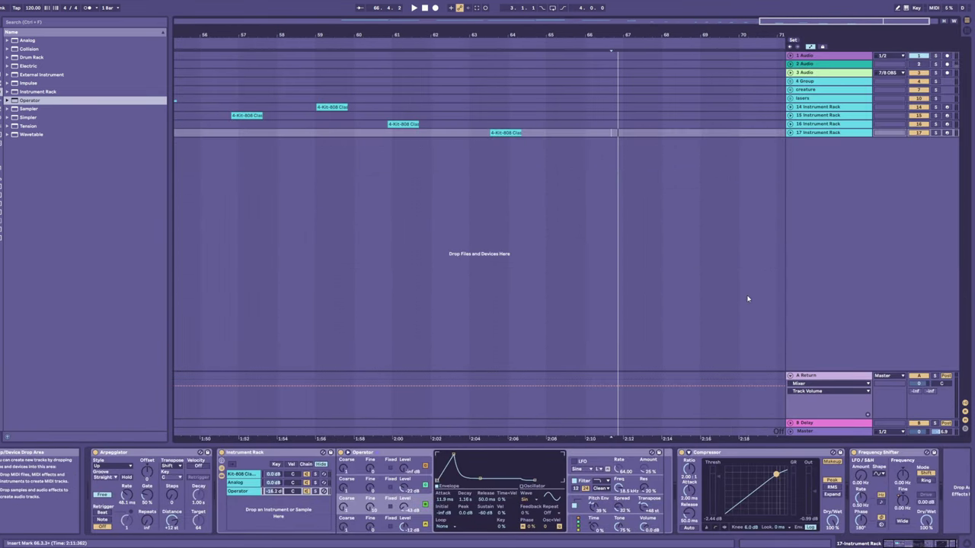
pyautogui.click(611, 135)
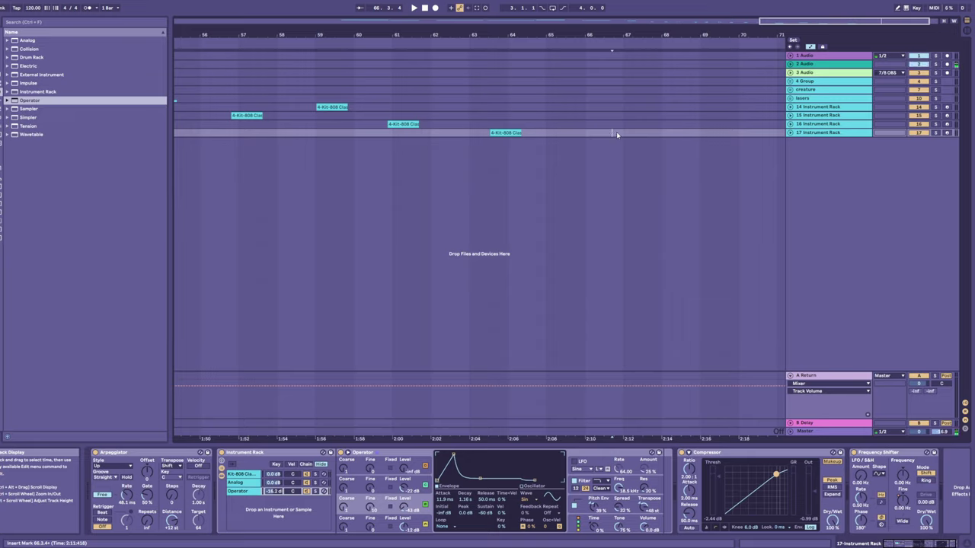
pyautogui.moveTo(622, 36); pyautogui.dragTo(602, 36)
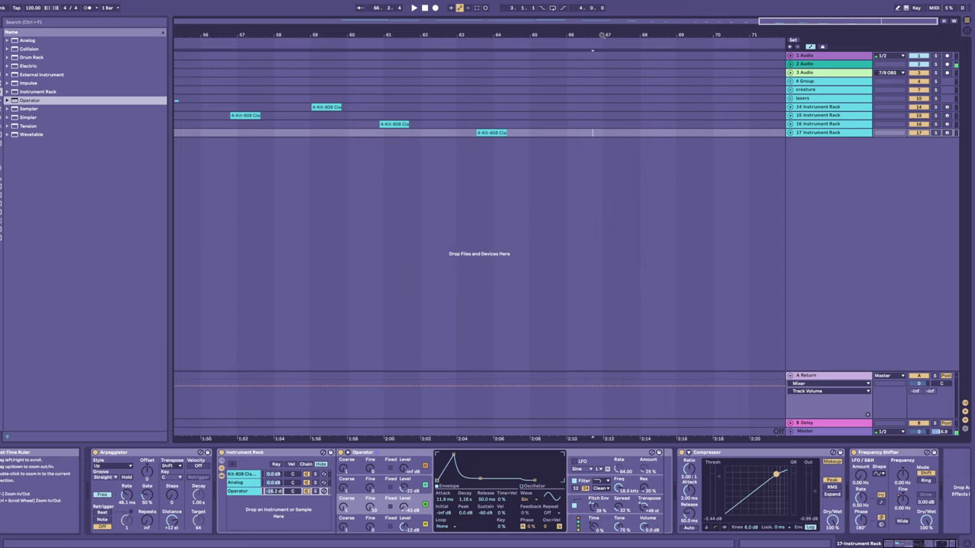
pyautogui.click(791, 134)
pyautogui.click(790, 134)
pyautogui.click(607, 137)
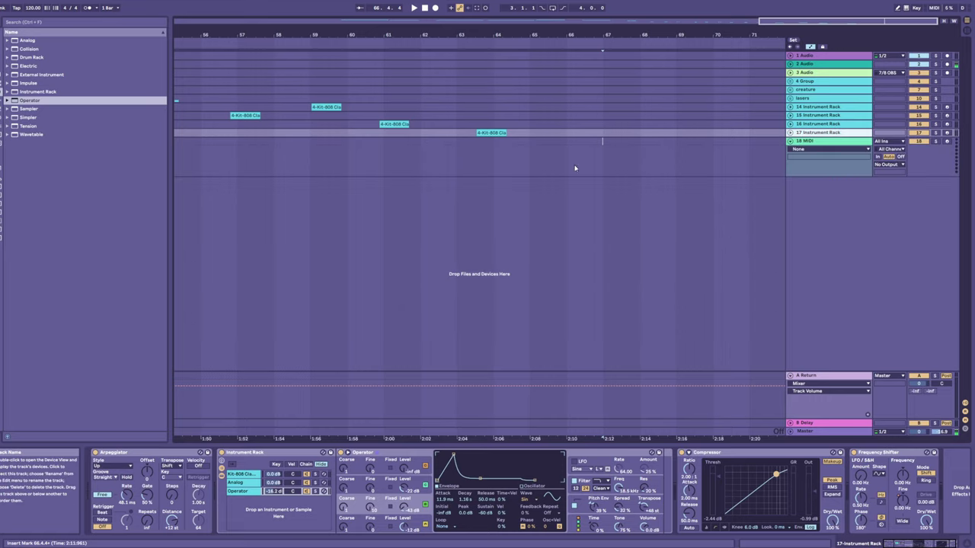
pyautogui.hotkey('ctrl', 'shift', 't')
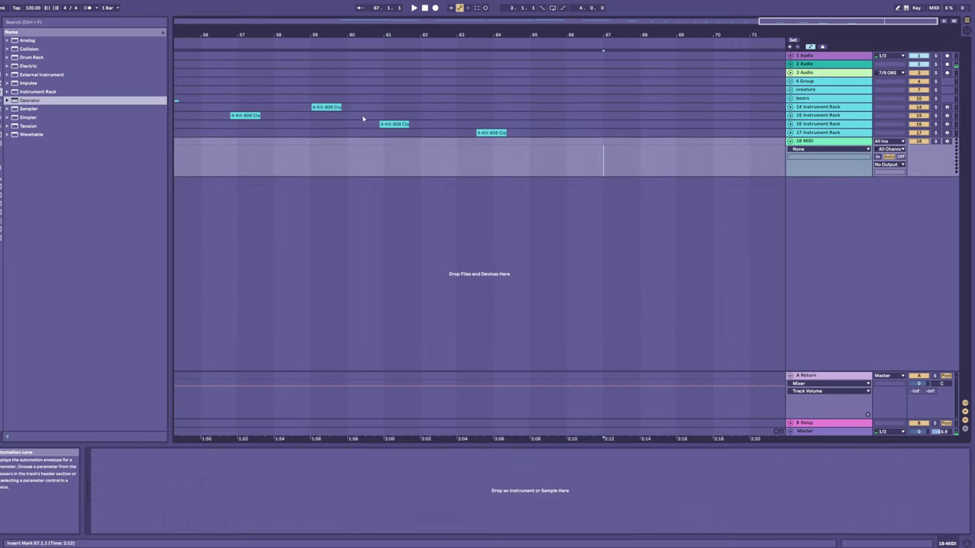
# - Load Kit-606 Classic from the Drum Machines pack onto the new MIDI track and try it out during playback
pyautogui.click(3, 172)
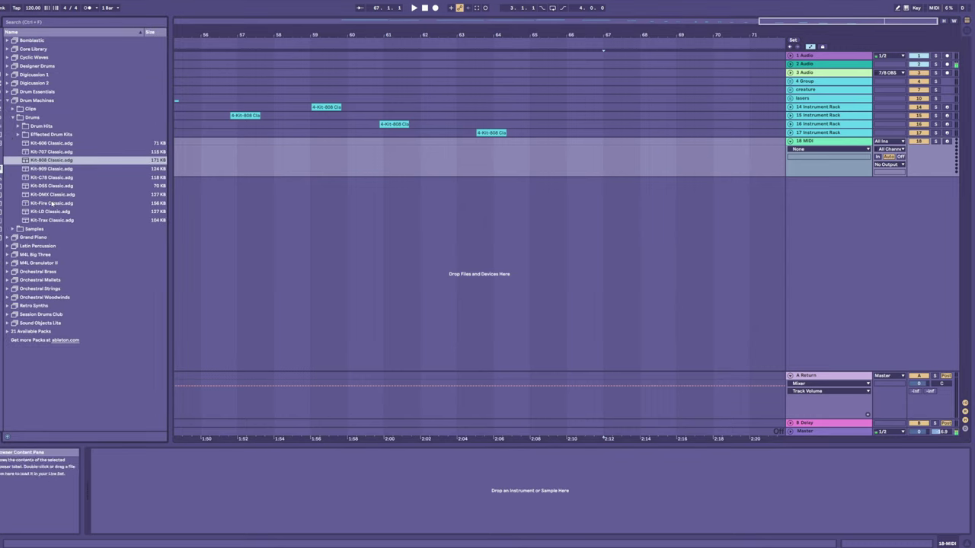
pyautogui.click(55, 144)
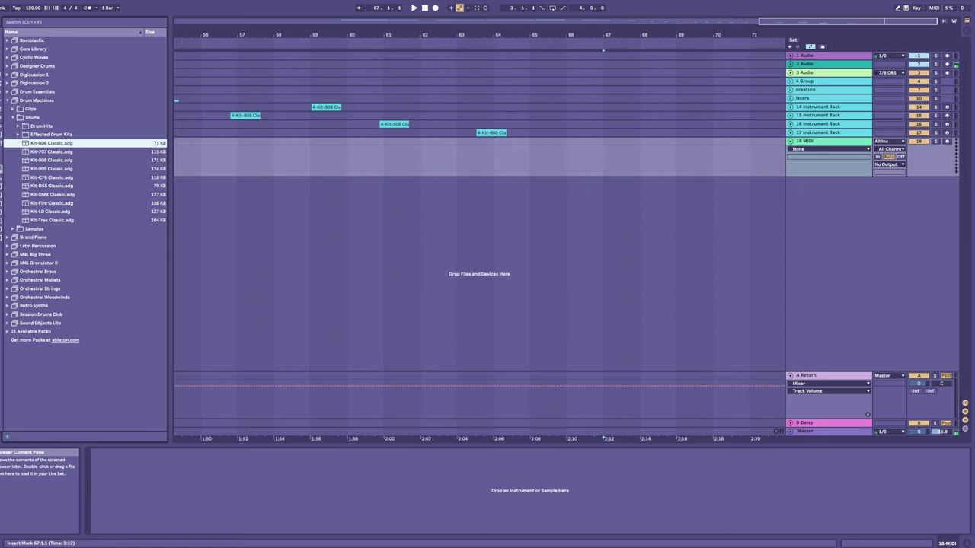
pyautogui.click(562, 163)
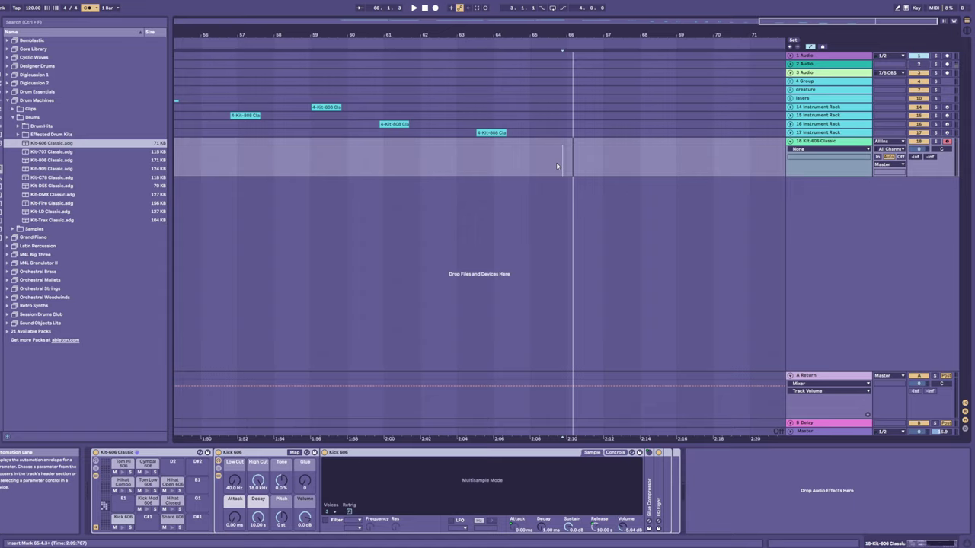
pyautogui.press('o')
pyautogui.press('space')
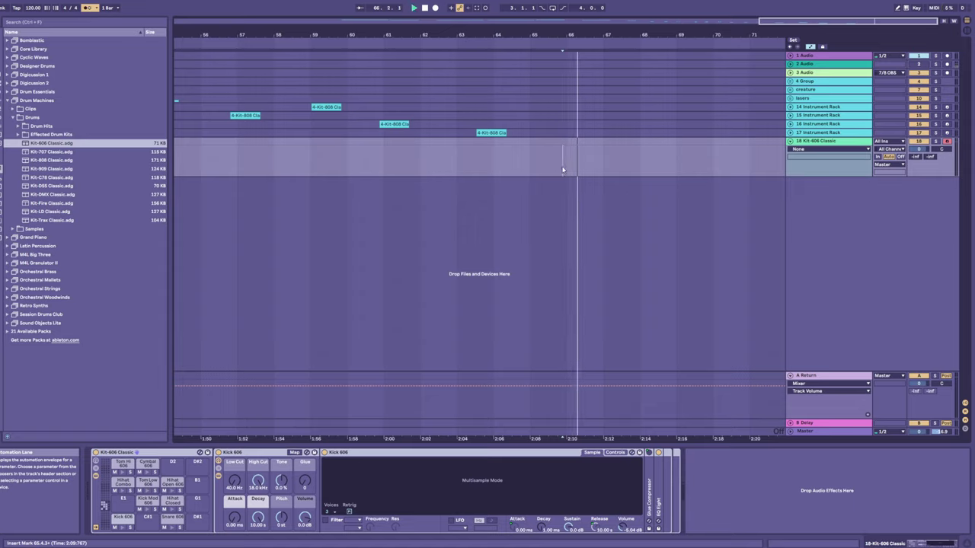
# - Record a MIDI drum performance on the Kit-606 Classic track, starting shortly after bar 66
pyautogui.click(560, 164)
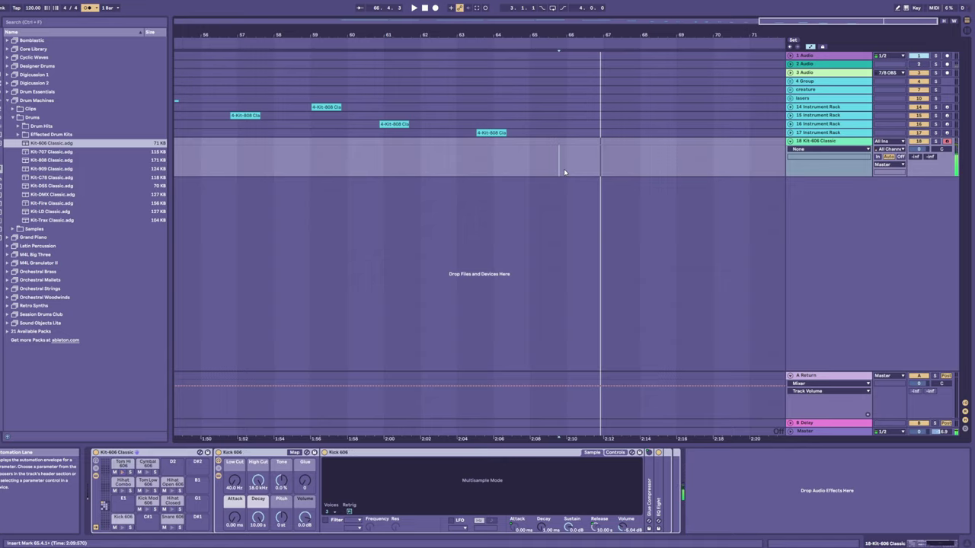
pyautogui.press('F9')
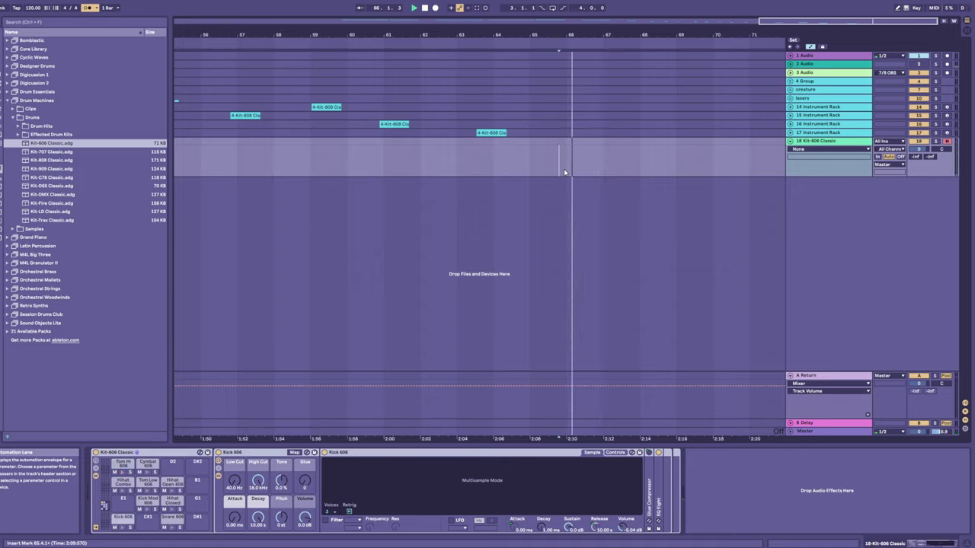
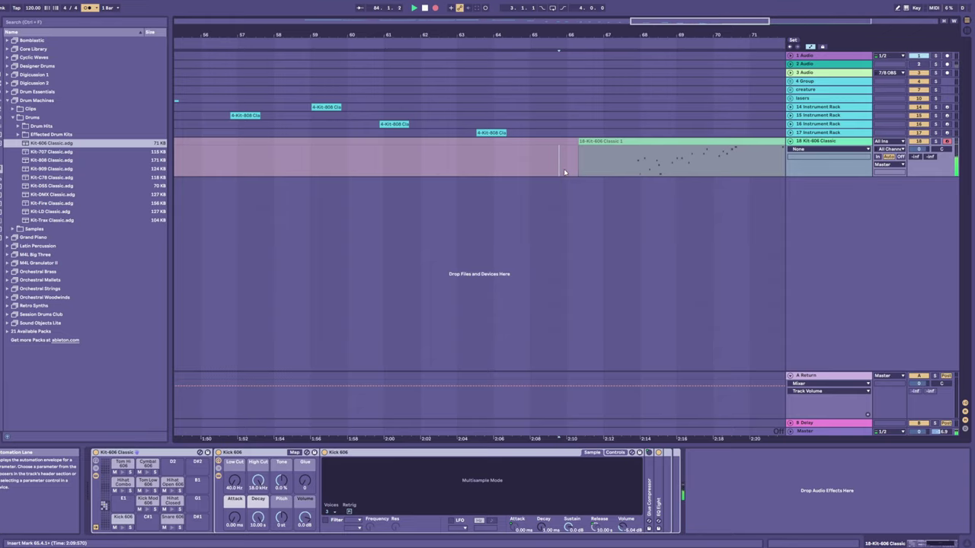
pyautogui.press('space')
# - Trim the start of the recorded Kit-606 clip to about bar 75.3, auditioning it between trims
pyautogui.press('space')
pyautogui.moveTo(647, 35); pyautogui.dragTo(498, 28)
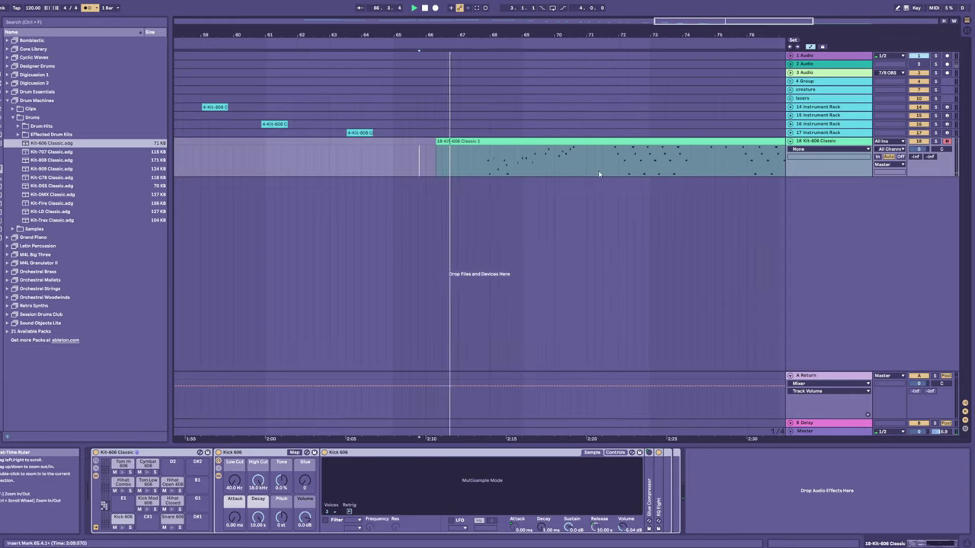
pyautogui.press('space')
pyautogui.moveTo(439, 142); pyautogui.dragTo(603, 149)
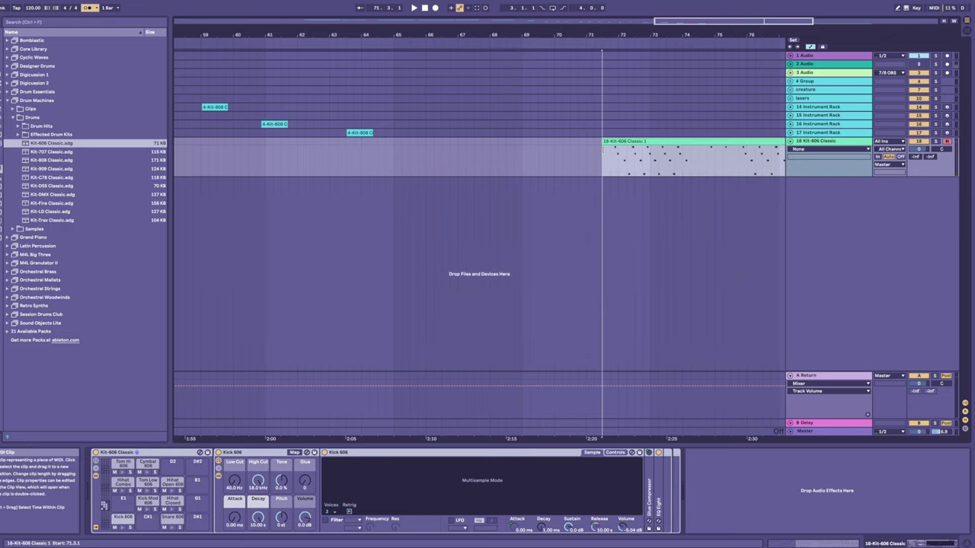
pyautogui.press('space')
pyautogui.moveTo(609, 35); pyautogui.dragTo(382, 27)
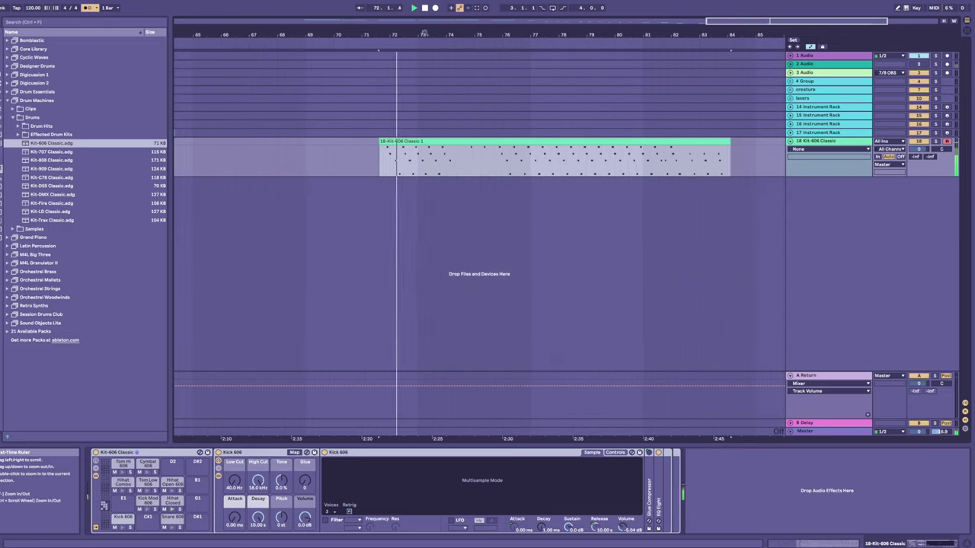
pyautogui.press('space')
pyautogui.moveTo(380, 143); pyautogui.dragTo(490, 142)
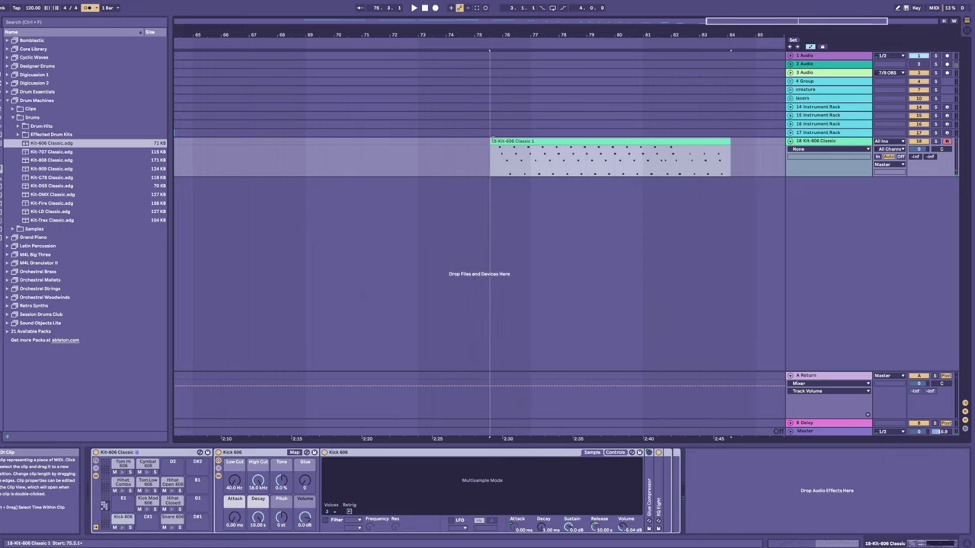
pyautogui.press('space')
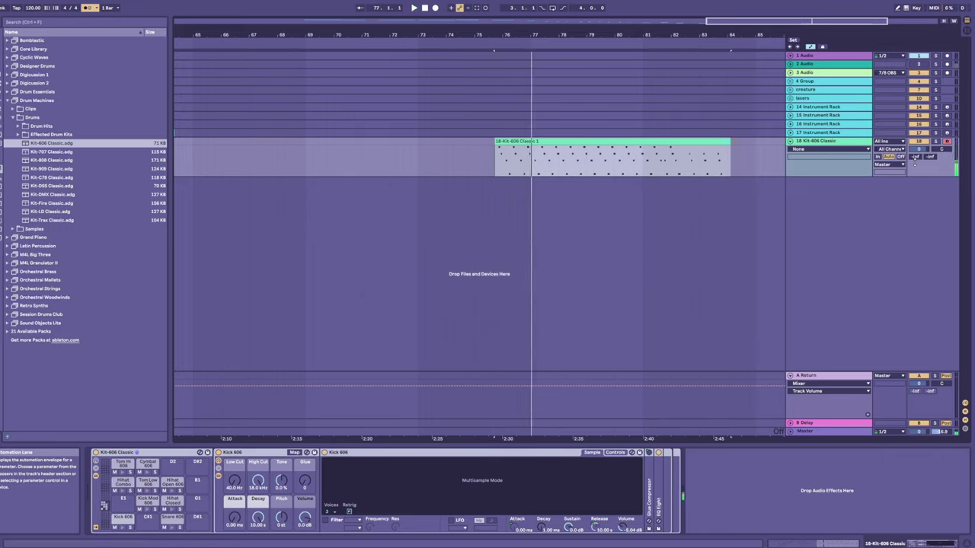
# - Lower the Kit-606 Classic track's volume to -2.8 dB and audition the clip from its start
pyautogui.moveTo(918, 149); pyautogui.dragTo(918, 160)
pyautogui.press('space')
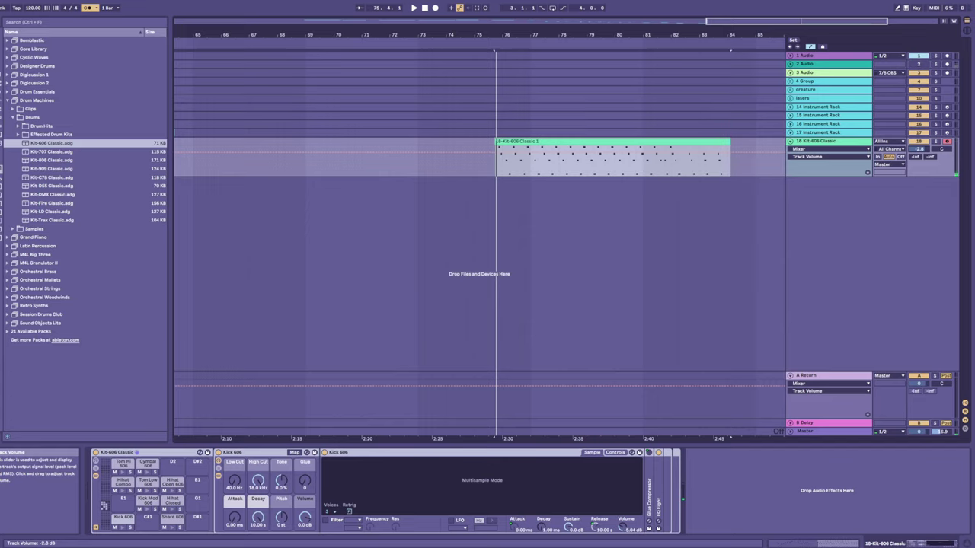
pyautogui.click(496, 172)
pyautogui.press('space')
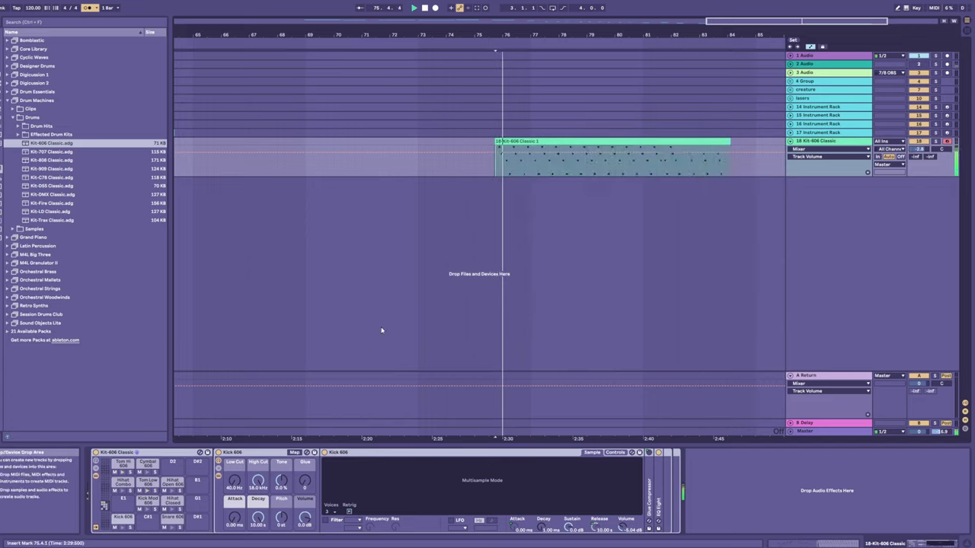
# - Shorten the Tom Low 606 decay to 4.42 s and lower its volume to about -4.7 dB, auditioning the clip
pyautogui.click(144, 482)
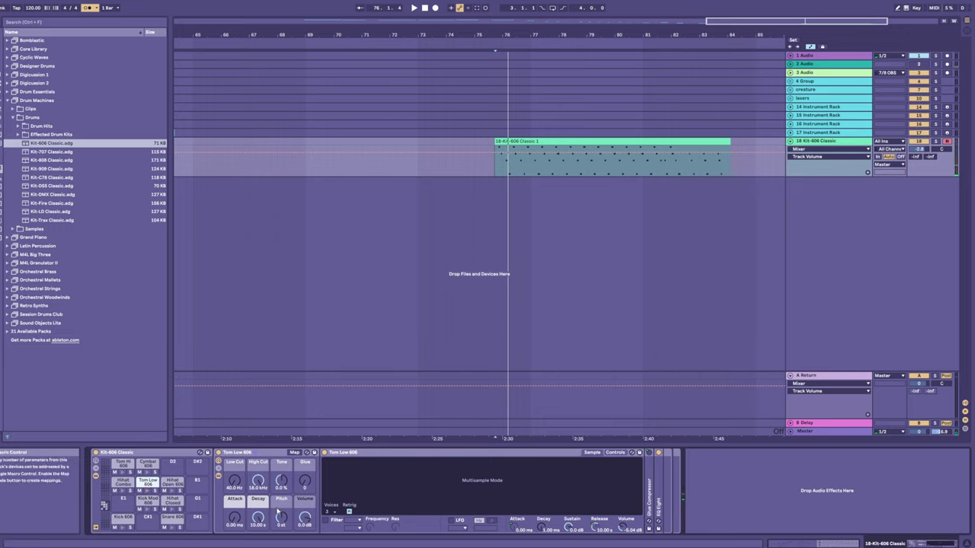
pyautogui.moveTo(258, 518); pyautogui.dragTo(258, 511)
pyautogui.press('space')
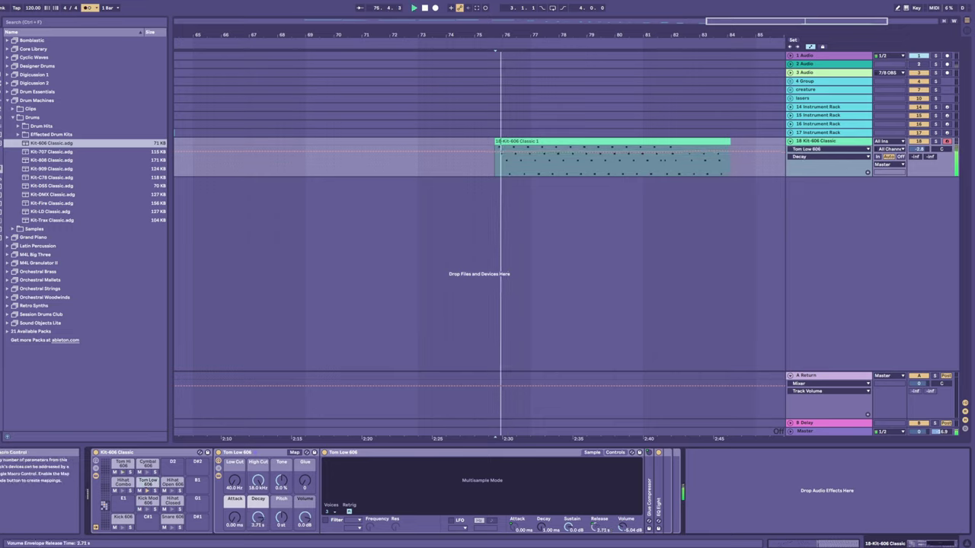
pyautogui.press('space')
pyautogui.press('space')
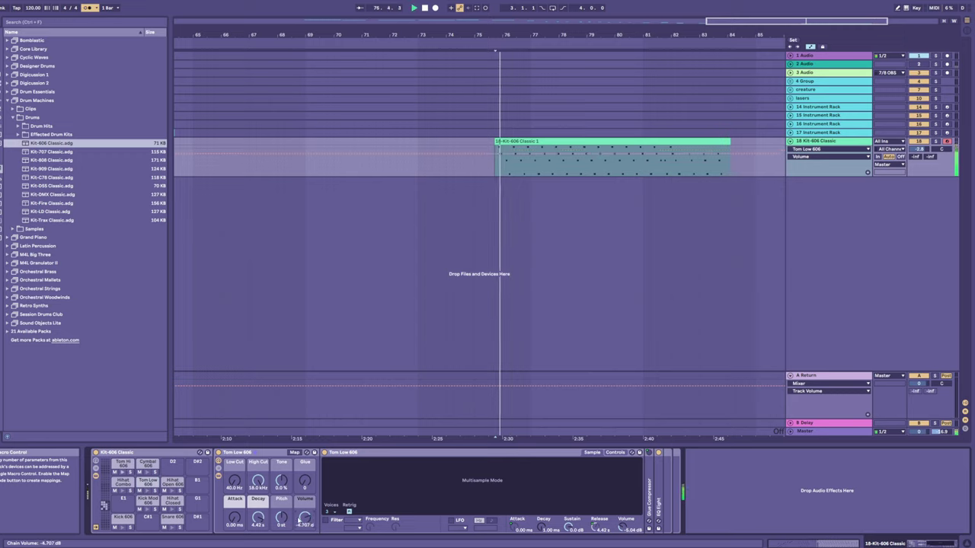
pyautogui.press('space')
# - Shape the Tom Hi 606 sound with a 4.93 s decay, glue of 6 and volume of about -2.8 dB
pyautogui.click(122, 473)
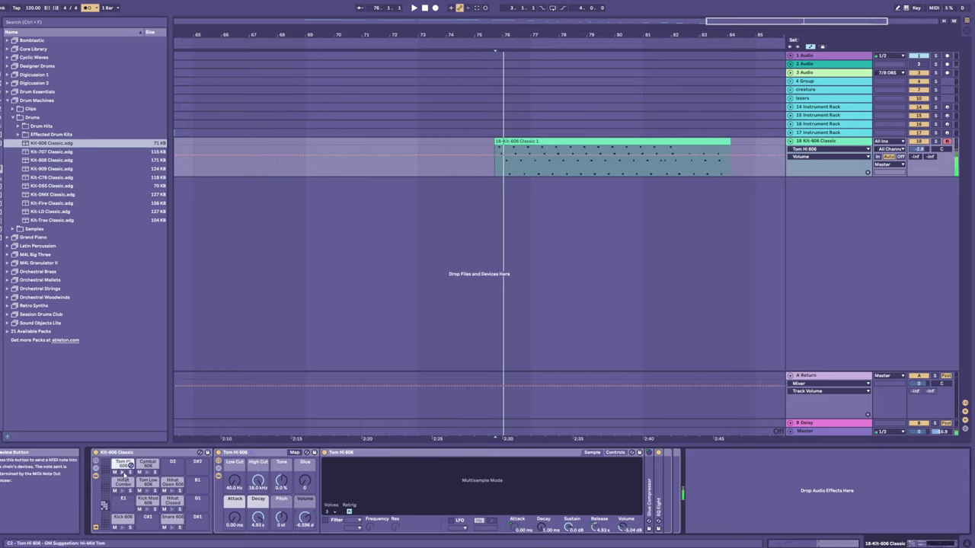
pyautogui.press('space')
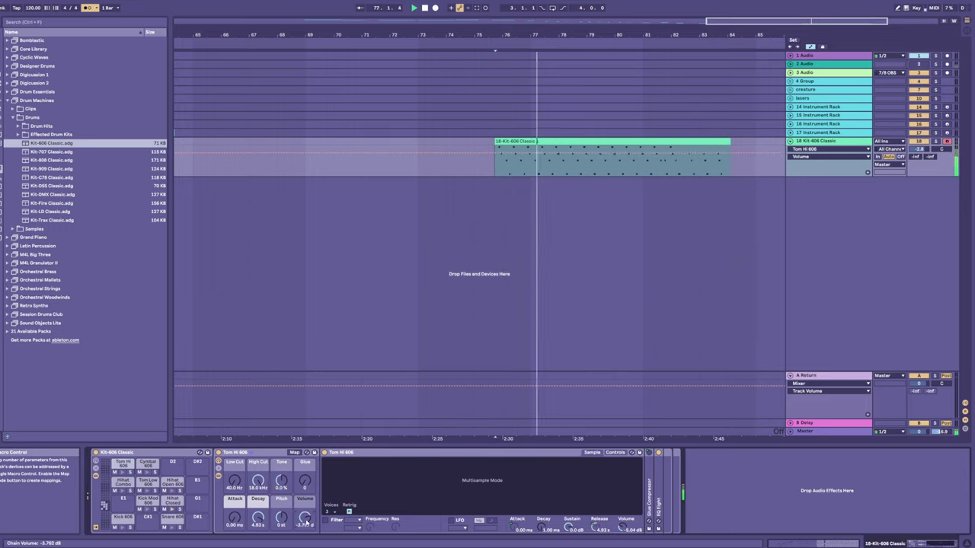
pyautogui.click(303, 485)
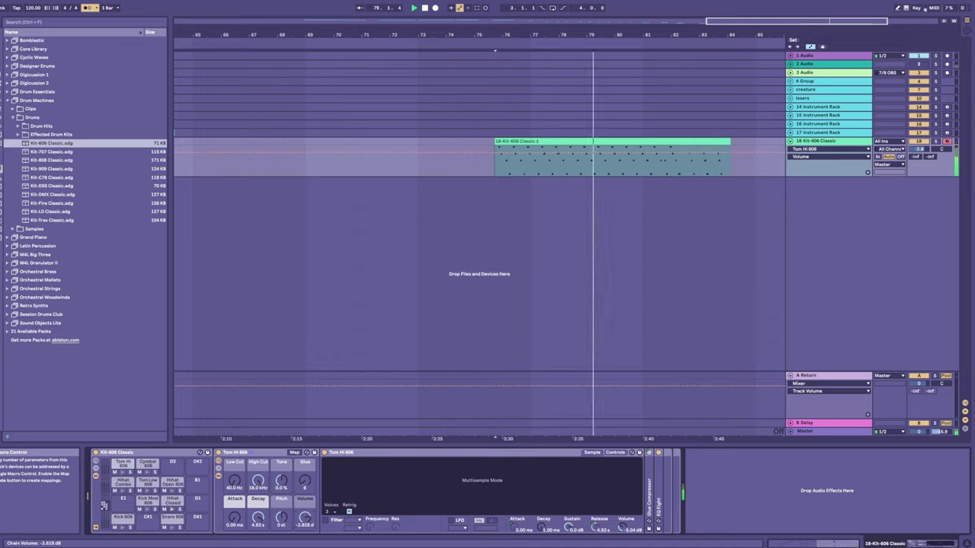
pyautogui.click(305, 519)
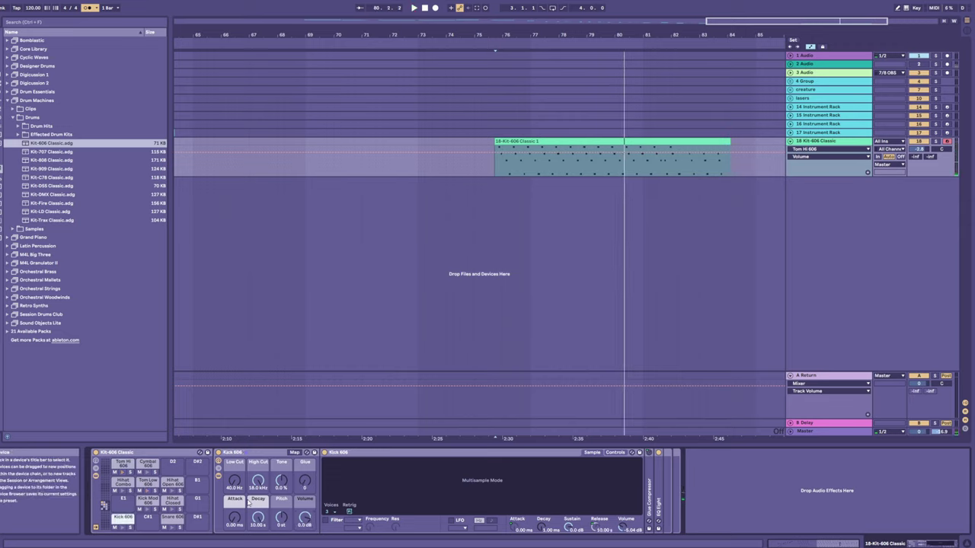
# - Shape the Kick 606 with 1.75 s decay, +4 st pitch, -34% tone, 6.16 kHz high cut and glue 33, also raising its low cut and attack
pyautogui.press('space')
pyautogui.moveTo(281, 519)
pyautogui.mouseDown()
pyautogui.moveTo(282, 507)
pyautogui.moveTo(282, 515)
pyautogui.mouseUp()
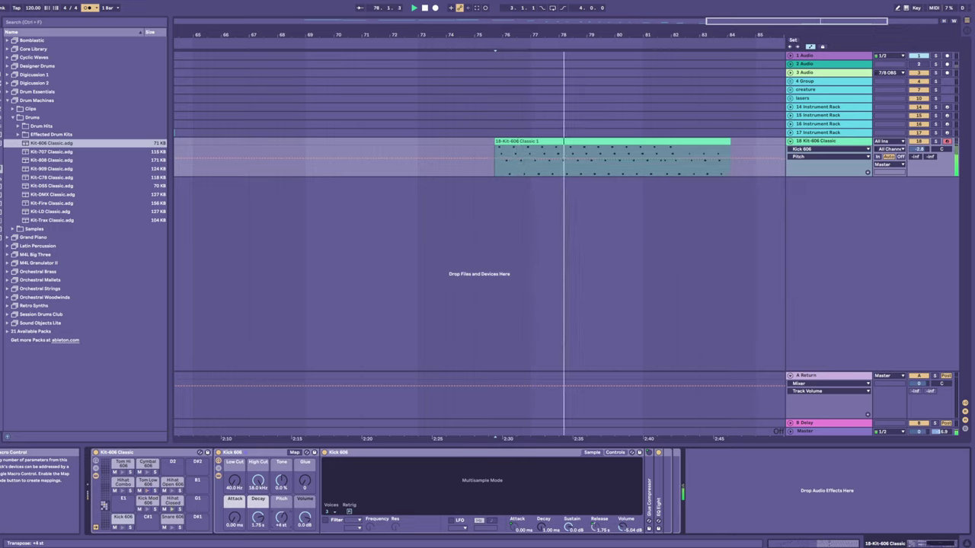
pyautogui.moveTo(305, 481)
pyautogui.mouseDown()
pyautogui.moveTo(281, 473)
pyautogui.moveTo(282, 510)
pyautogui.moveTo(255, 503)
pyautogui.moveTo(237, 470)
pyautogui.mouseUp()
pyautogui.press('space')
pyautogui.press('space')
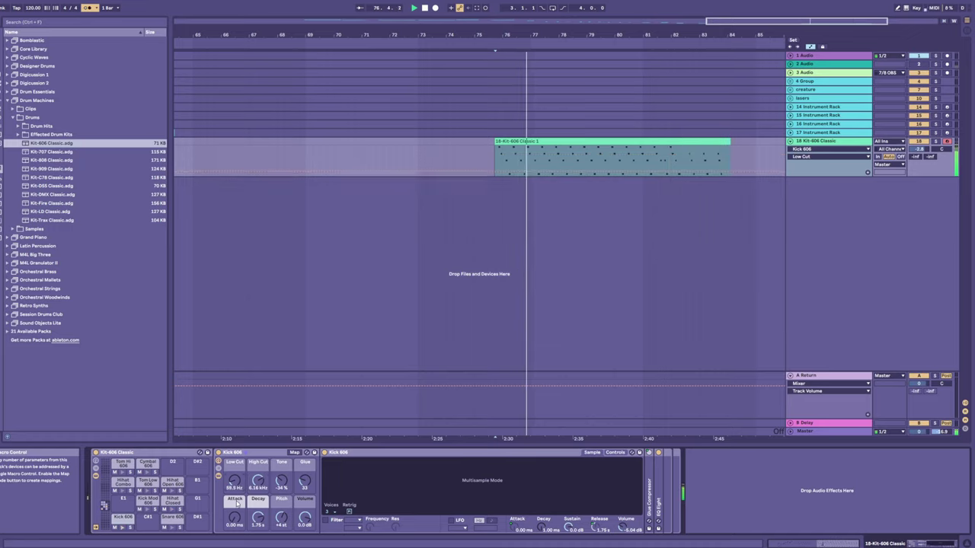
pyautogui.moveTo(235, 518); pyautogui.dragTo(235, 506)
# - Raise the attack of both Tom Low 606 and Tom Hi 606 to about 3.8 ms and audition the clip
pyautogui.click(147, 483)
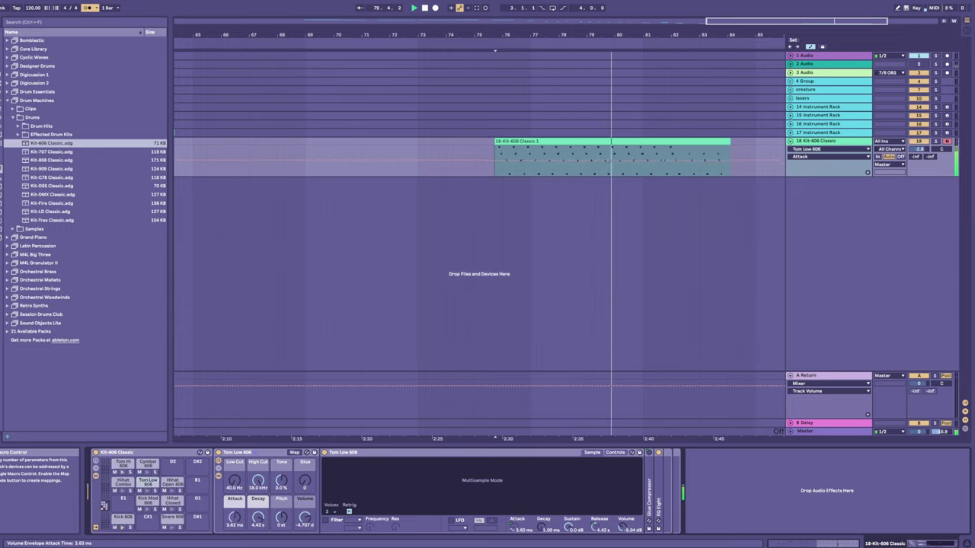
pyautogui.click(126, 464)
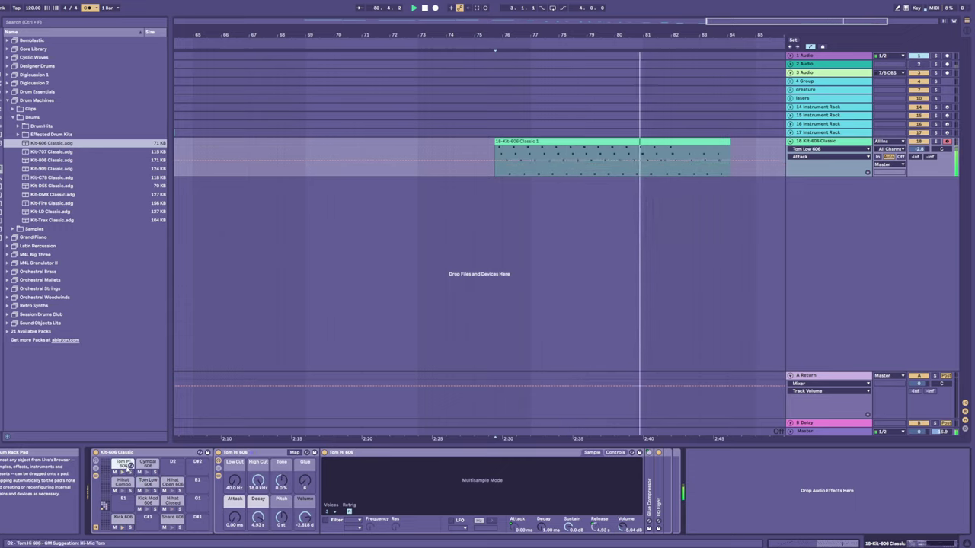
pyautogui.moveTo(234, 518); pyautogui.dragTo(235, 511)
pyautogui.press('space')
pyautogui.press('space')
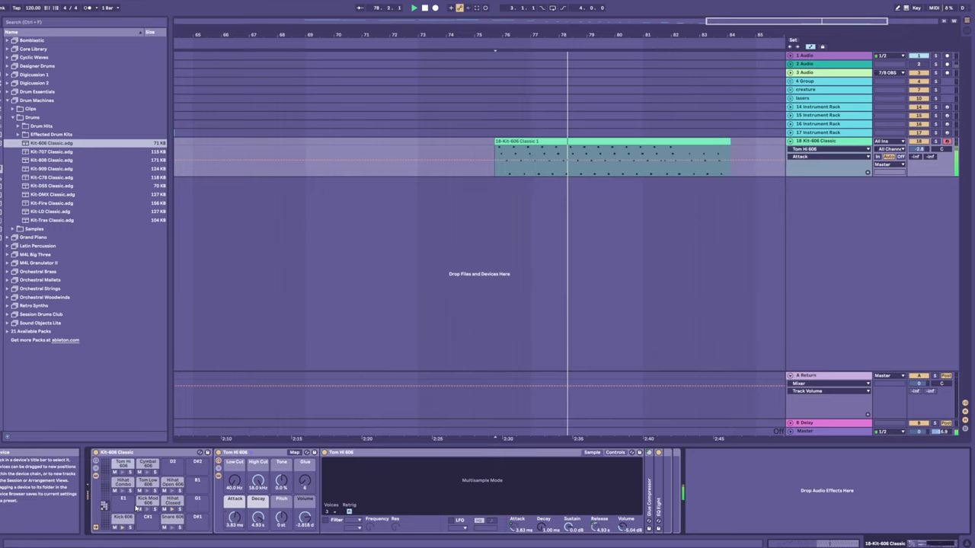
# - Shape the Hihat Closed 606 with a 24.3 ms attack, 122 ms decay and -4 st pitch, auditioning the clip
pyautogui.click(173, 500)
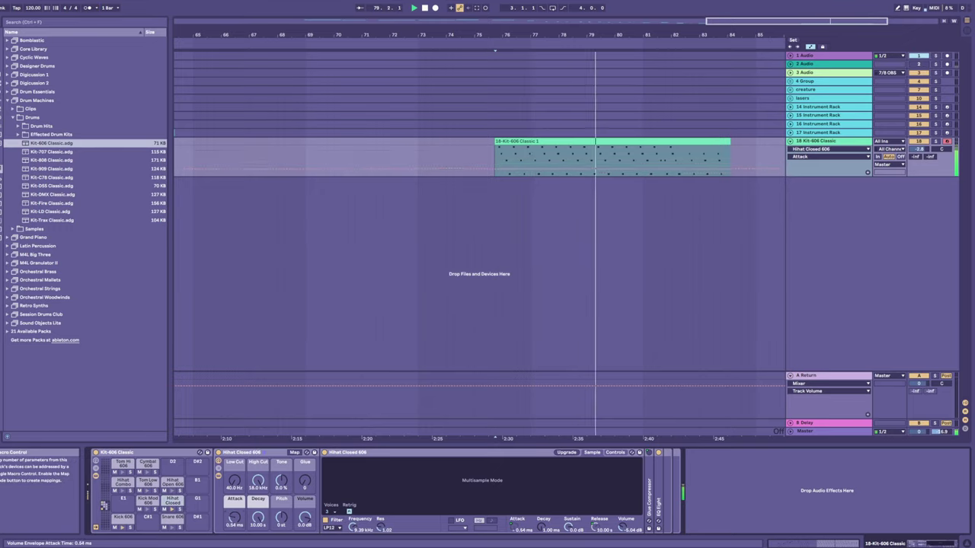
pyautogui.moveTo(234, 518); pyautogui.dragTo(234, 488)
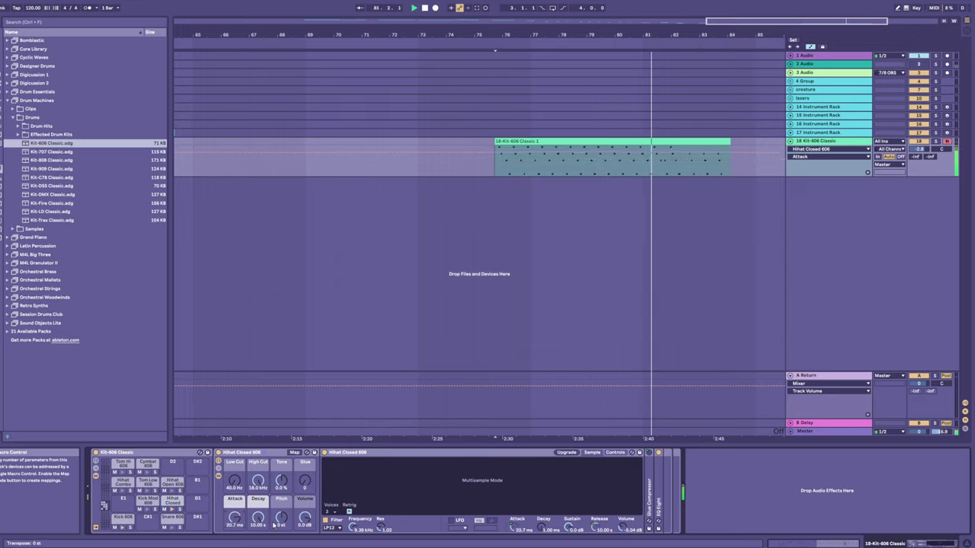
pyautogui.moveTo(280, 522); pyautogui.dragTo(258, 527)
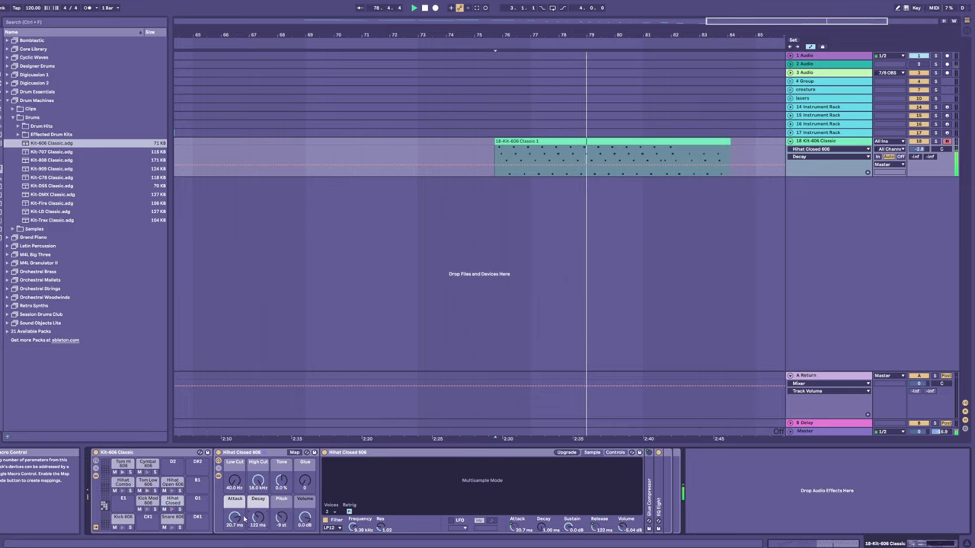
pyautogui.moveTo(235, 518); pyautogui.dragTo(282, 516)
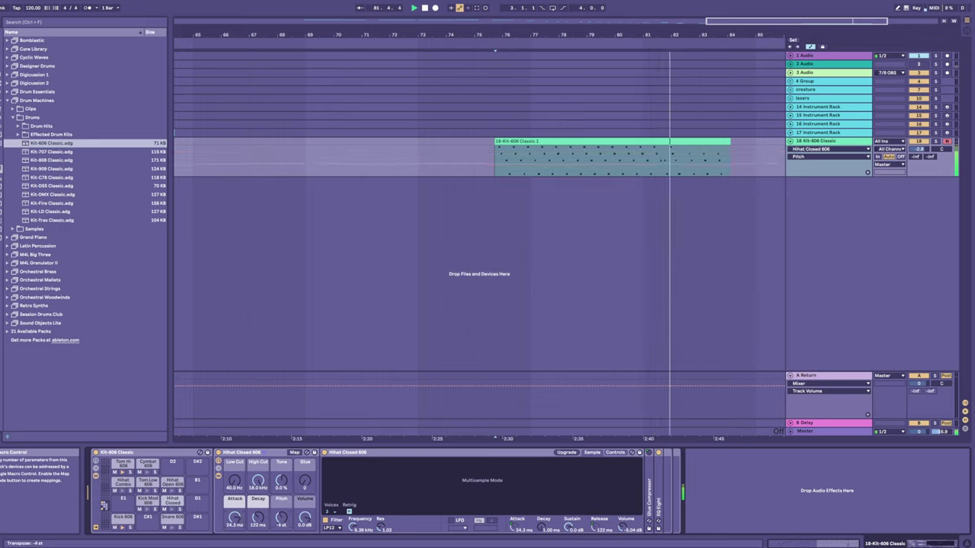
pyautogui.press('space')
pyautogui.press('space')
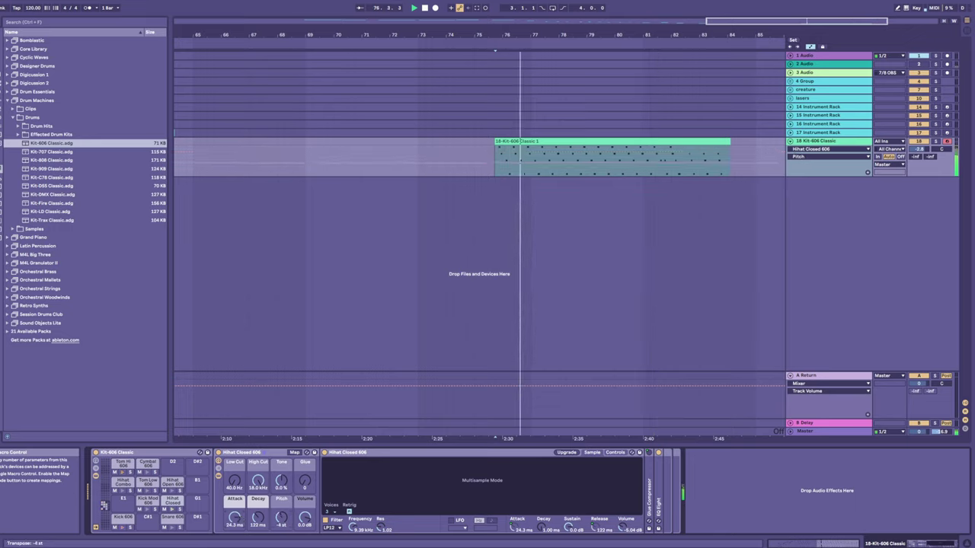
# - Refine the closed hi-hat to 21.8 ms attack, 29.7 ms decay and glue 14, keeping -4 st after trying other pitches
pyautogui.moveTo(281, 517); pyautogui.dragTo(281, 517)
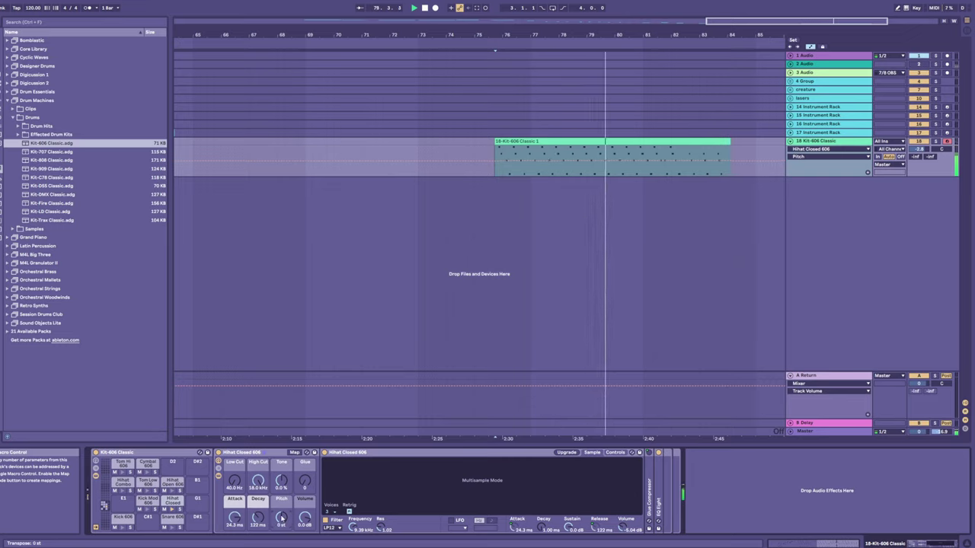
pyautogui.moveTo(281, 518); pyautogui.dragTo(281, 519)
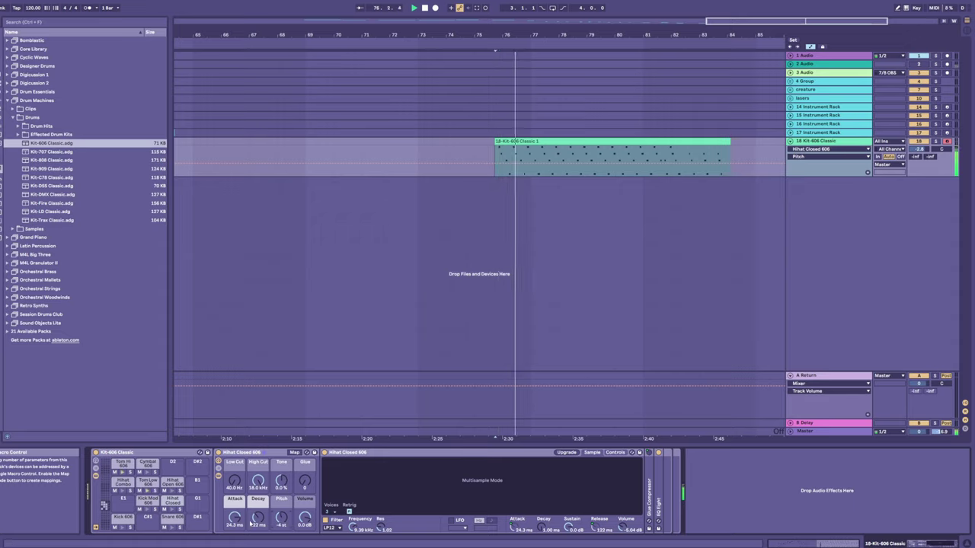
pyautogui.moveTo(250, 522); pyautogui.dragTo(236, 522)
pyautogui.click(257, 521)
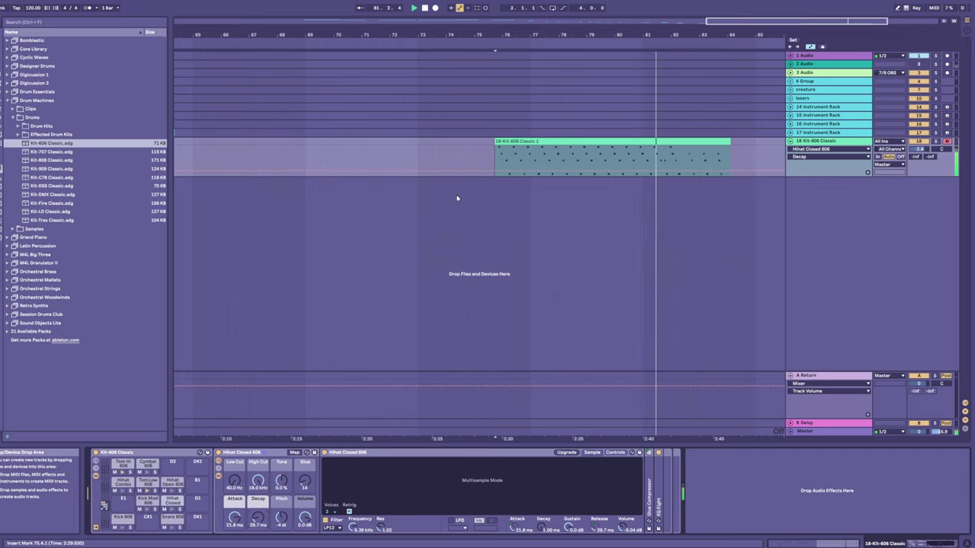
# - Audition the Kit-606 clip from bar 76 and try shifting it along the timeline
pyautogui.click(514, 165)
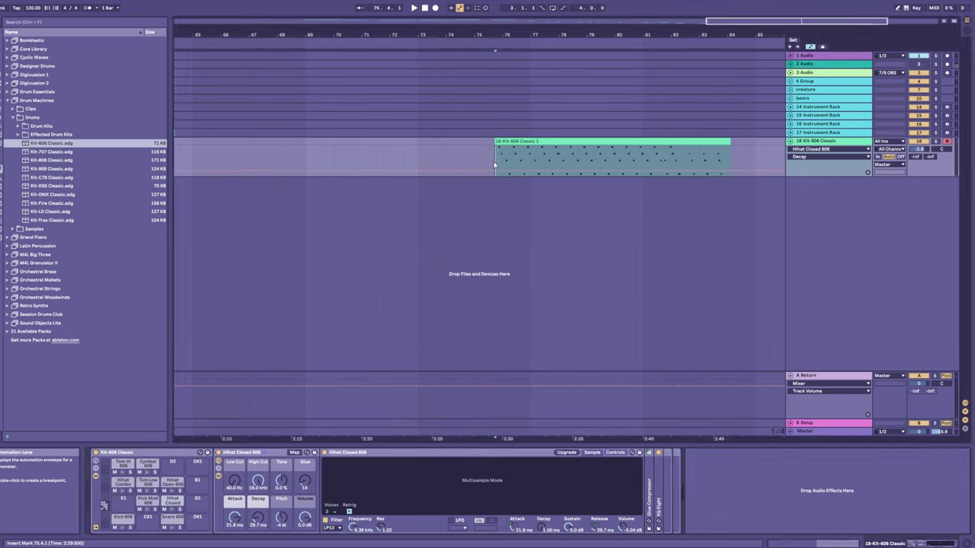
pyautogui.click(502, 166)
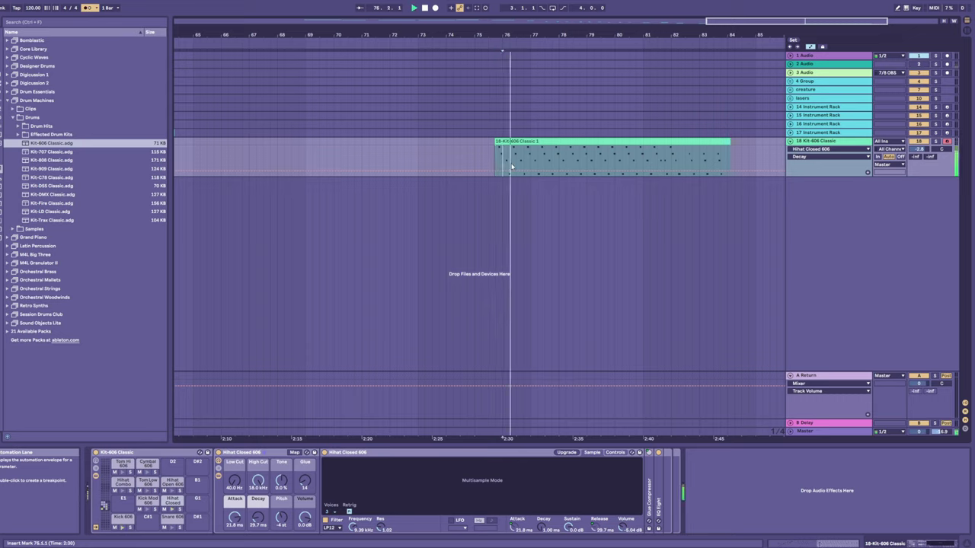
pyautogui.press('space')
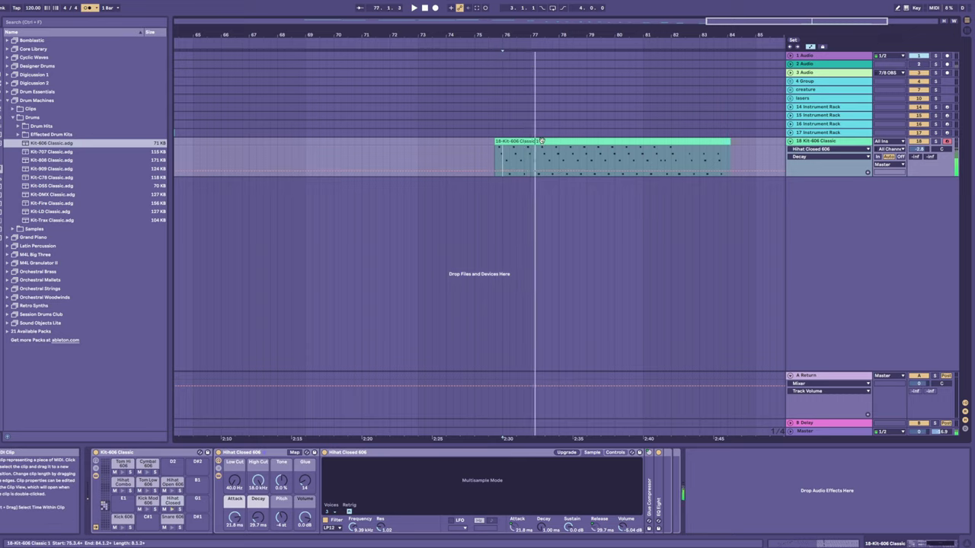
pyautogui.moveTo(543, 142)
pyautogui.mouseDown()
pyautogui.moveTo(580, 145)
pyautogui.moveTo(573, 147)
pyautogui.mouseUp()
pyautogui.hotkey('ctrl', 'z')
# - Select bars 77.1.1 to 81.1.1 of the Kit-606 clip and loop that four-bar range during playback
pyautogui.click(496, 162)
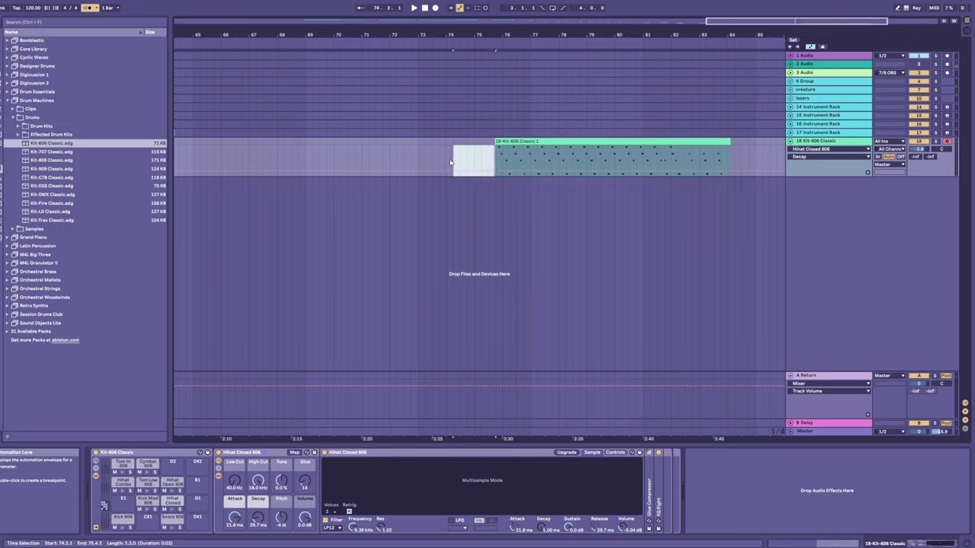
pyautogui.click(501, 171)
pyautogui.moveTo(503, 173); pyautogui.dragTo(548, 172)
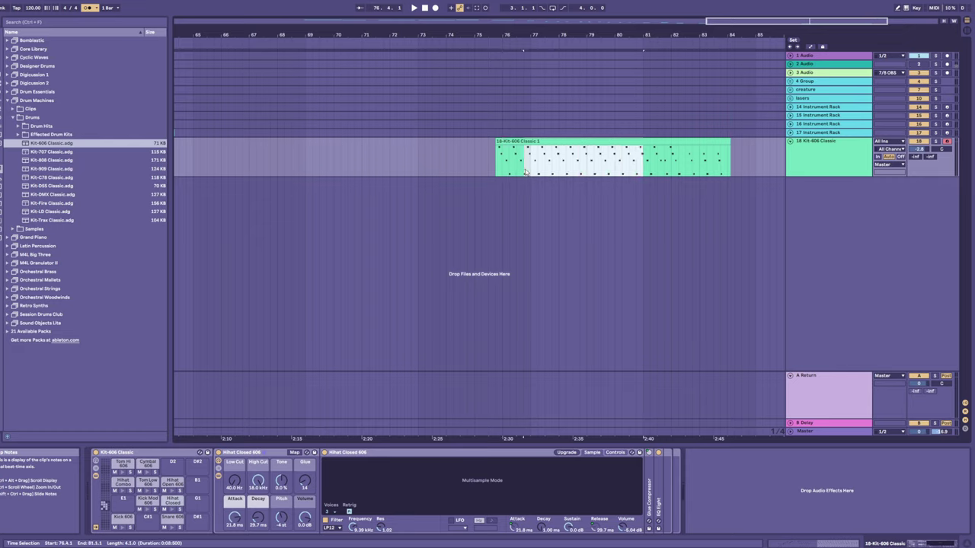
pyautogui.hotkey('ctrl', 'l')
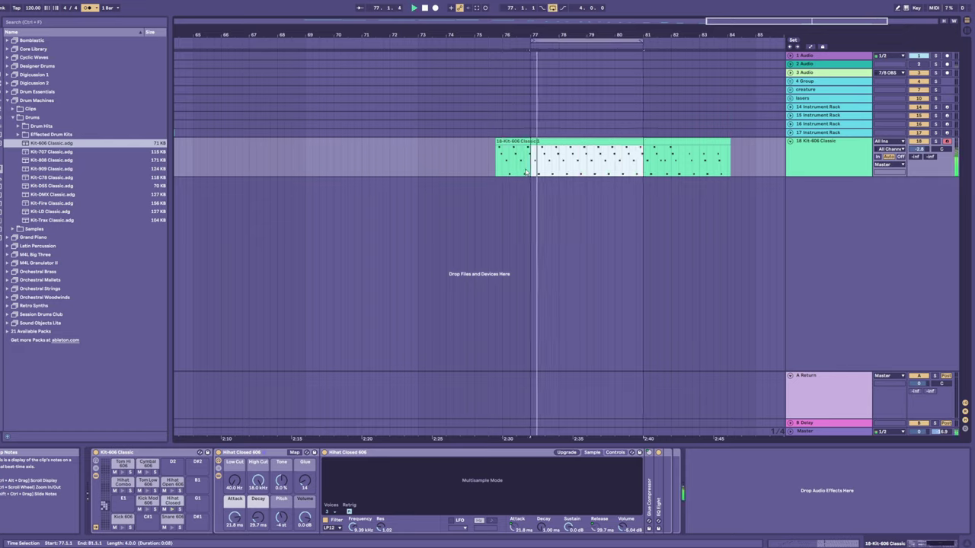
pyautogui.click(630, 165)
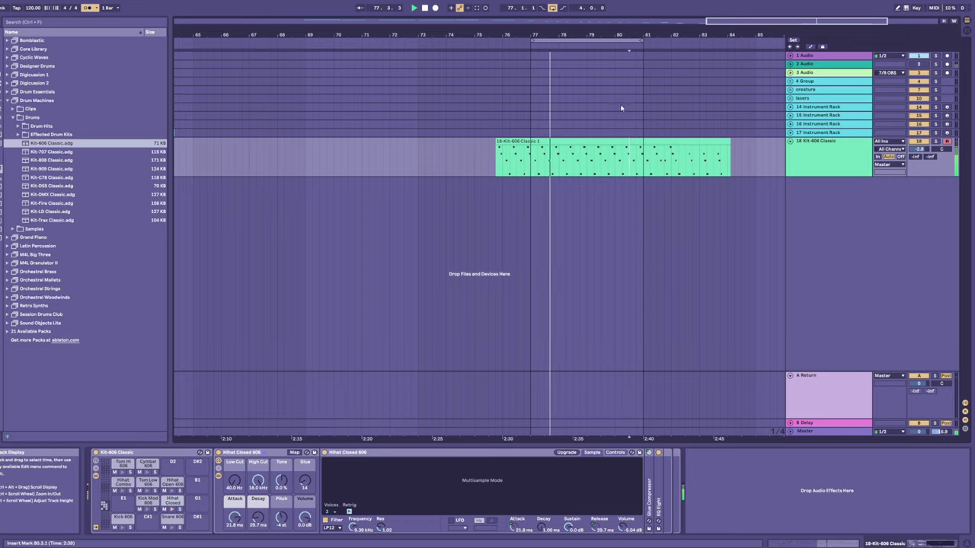
# - Split the Kit-606 clip at the loop start, 77.1.1
pyautogui.moveTo(589, 34); pyautogui.dragTo(517, 86)
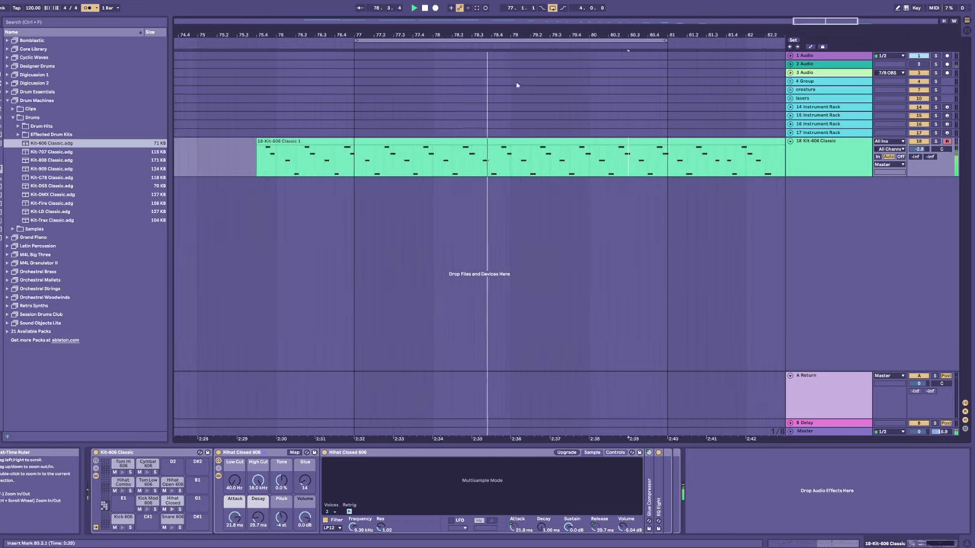
pyautogui.click(353, 164)
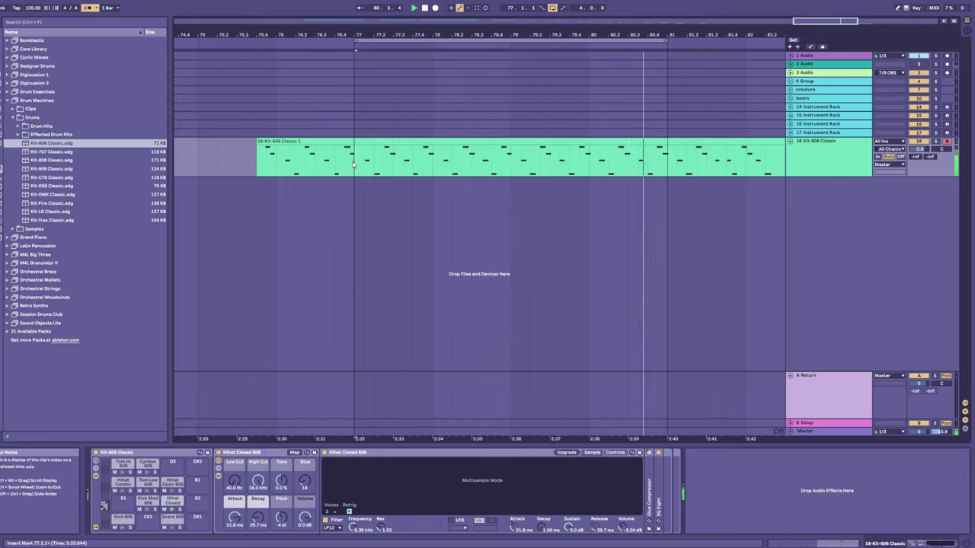
pyautogui.press('space')
pyautogui.hotkey('ctrl', 'e')
pyautogui.click(348, 142)
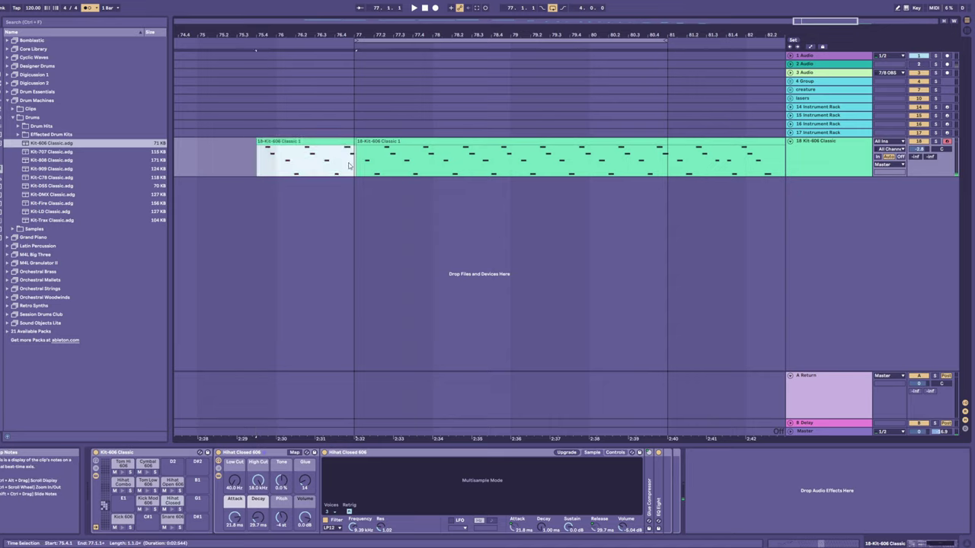
pyautogui.click(349, 165)
# - Split the clip at the loop end too, play the isolated bars 77 to 81 section and open its notes for editing
pyautogui.scroll(5, 347, 56)
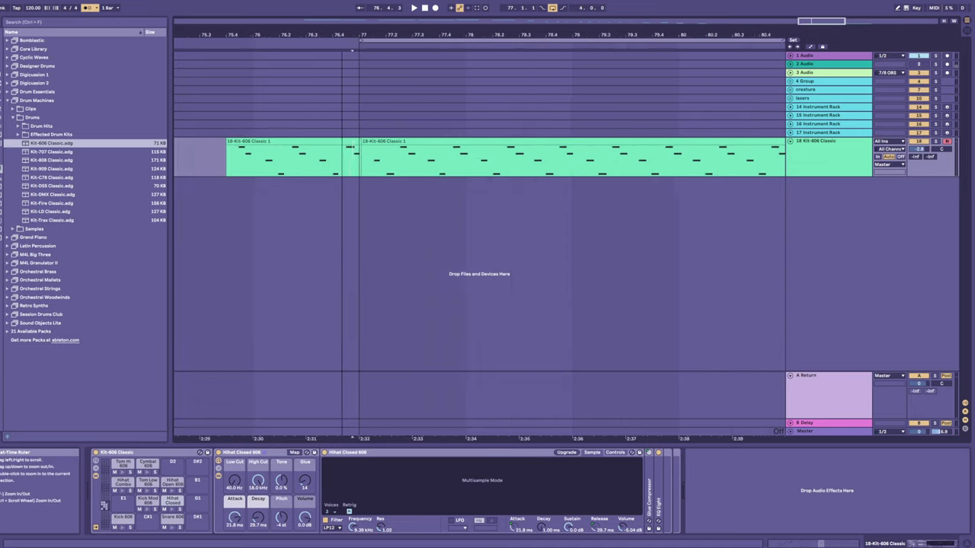
pyautogui.click(381, 166)
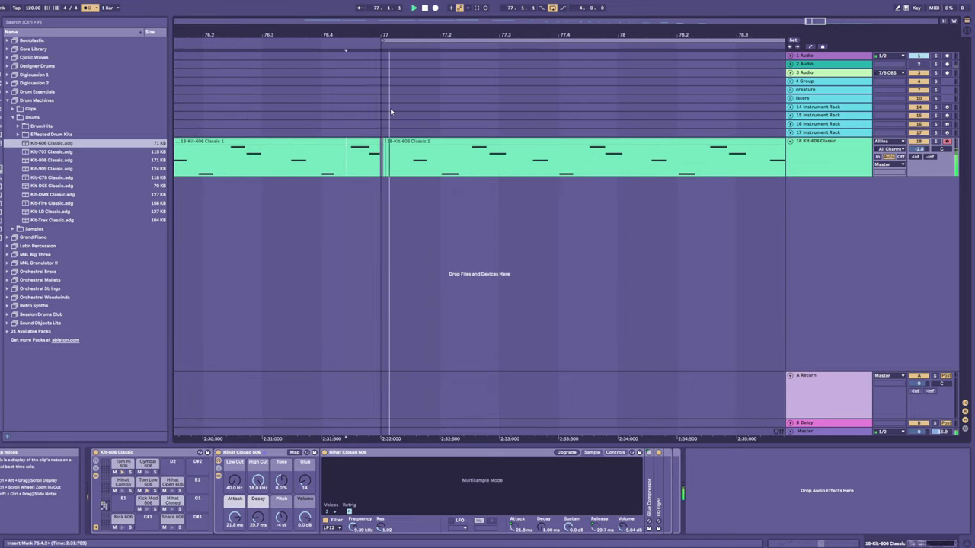
pyautogui.scroll(-5, 462, 55)
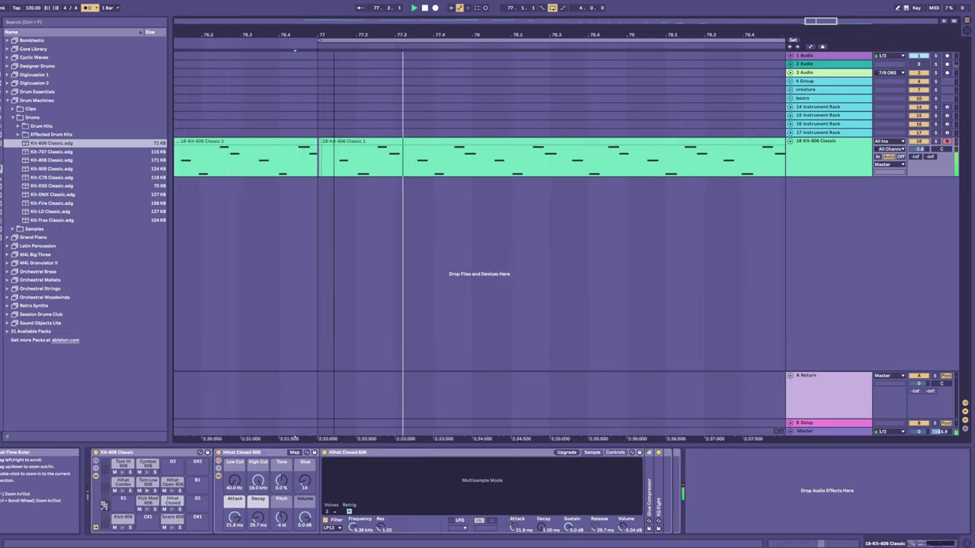
pyautogui.click(464, 43)
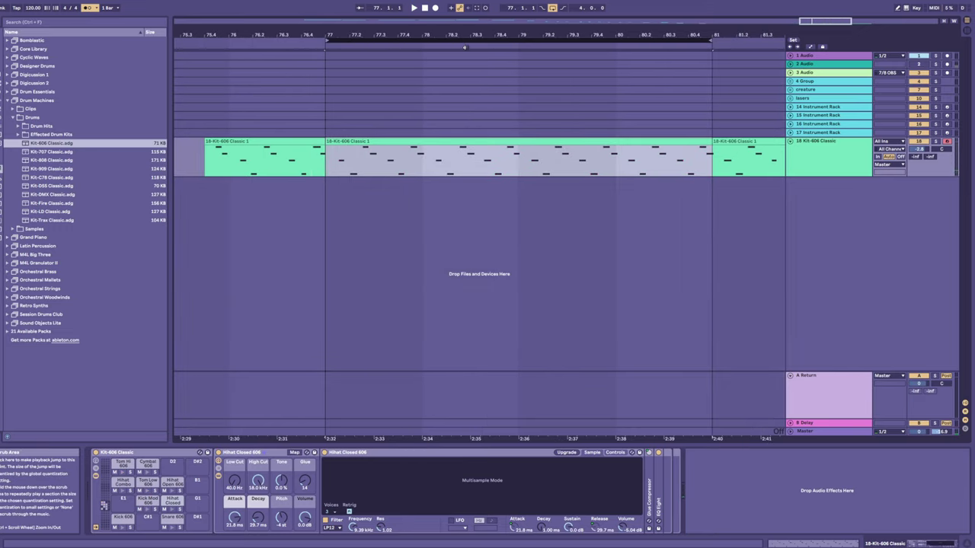
pyautogui.press('space')
pyautogui.hotkey('shift', 'Tab')
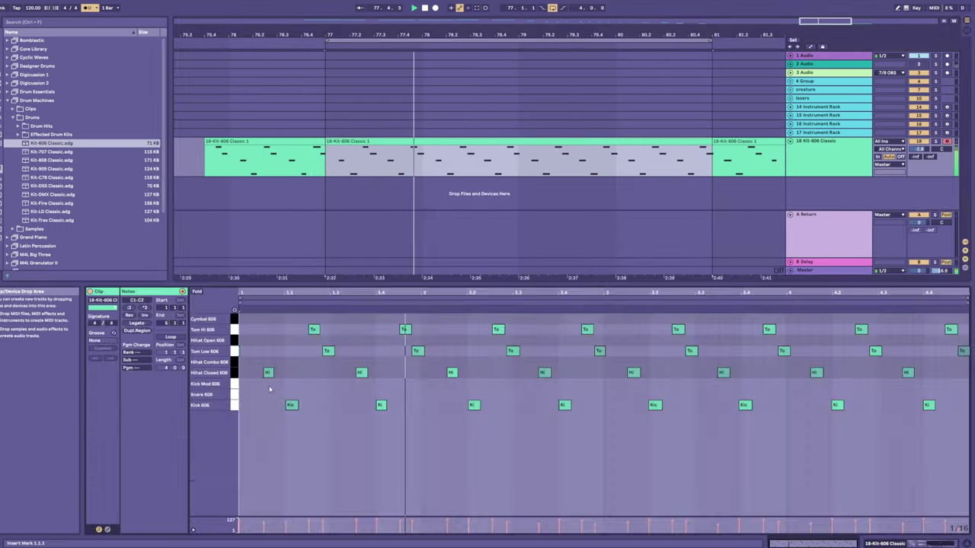
# - Extend the isolated Kit-606 Classic clip's end from bar 81 to about bar 91, covering the remaining segment
pyautogui.hotkey('shift', 'Tab')
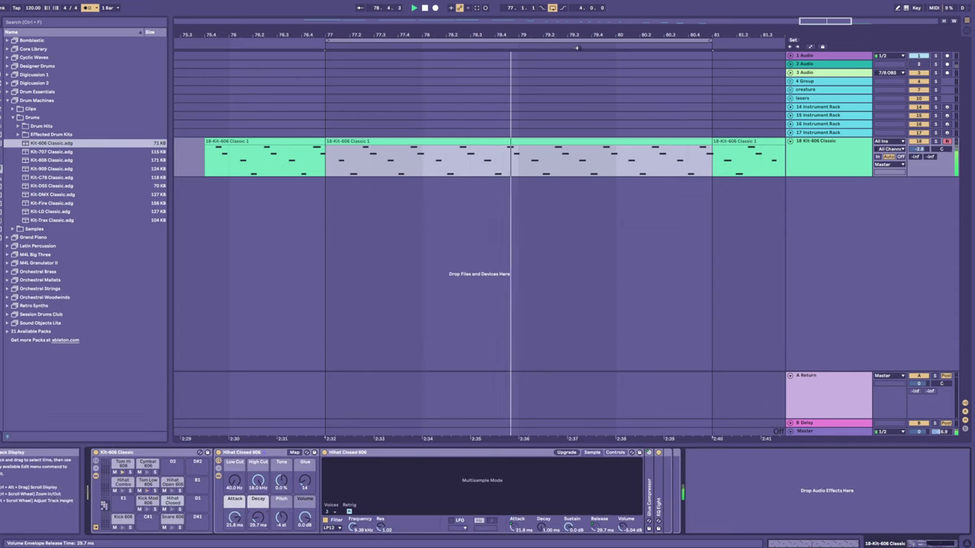
pyautogui.moveTo(580, 35); pyautogui.dragTo(470, 15)
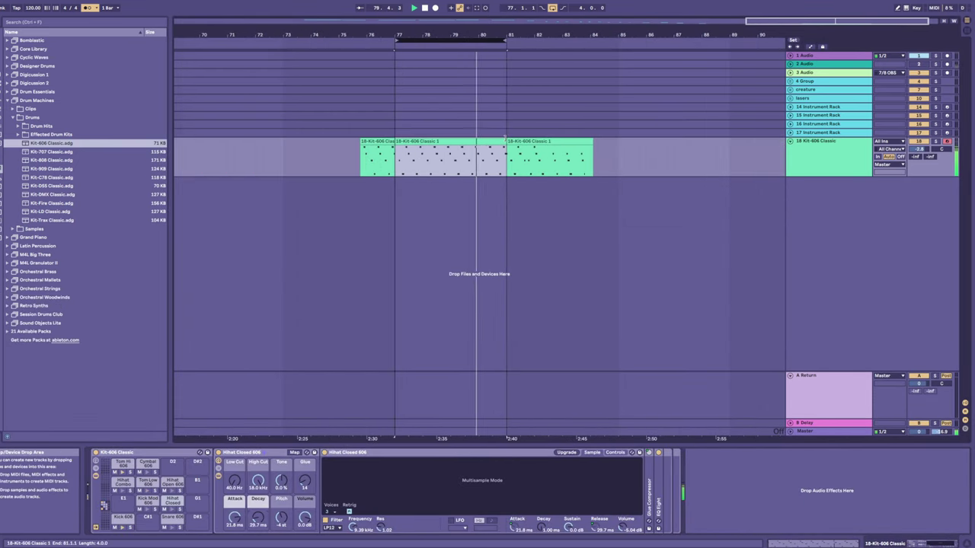
pyautogui.click(505, 141)
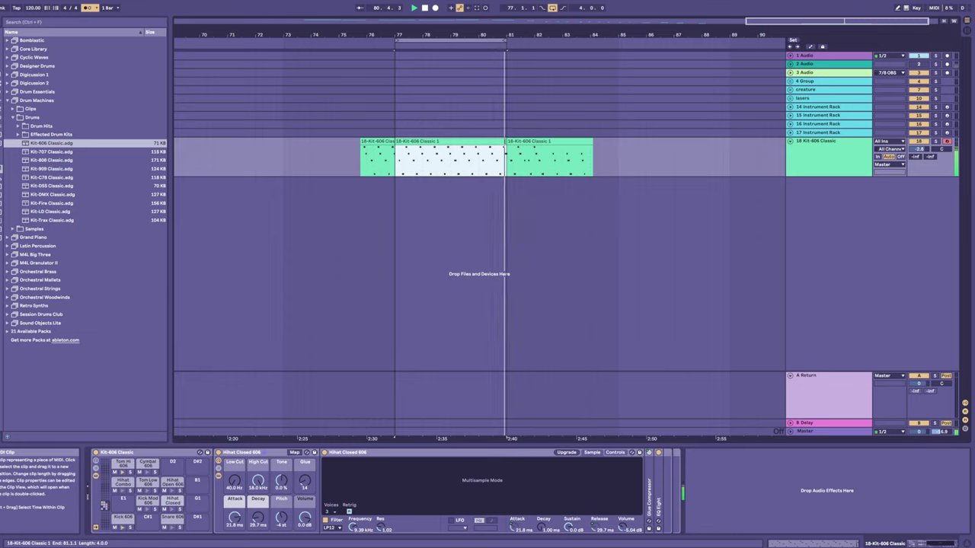
pyautogui.moveTo(505, 144); pyautogui.dragTo(783, 144)
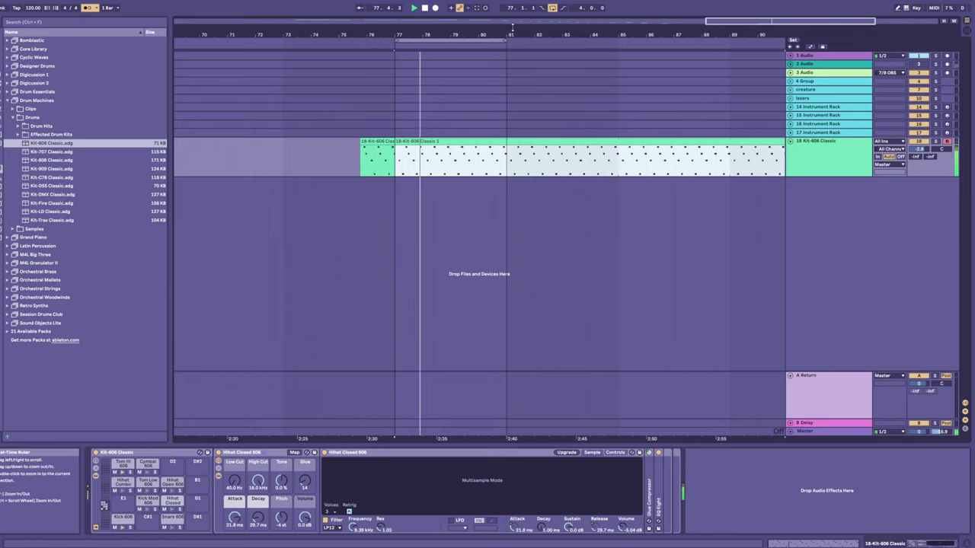
# - Turn off loop playback and lengthen the Kit-606 Classic clip further to just past bar 95
pyautogui.moveTo(512, 27); pyautogui.dragTo(562, 20)
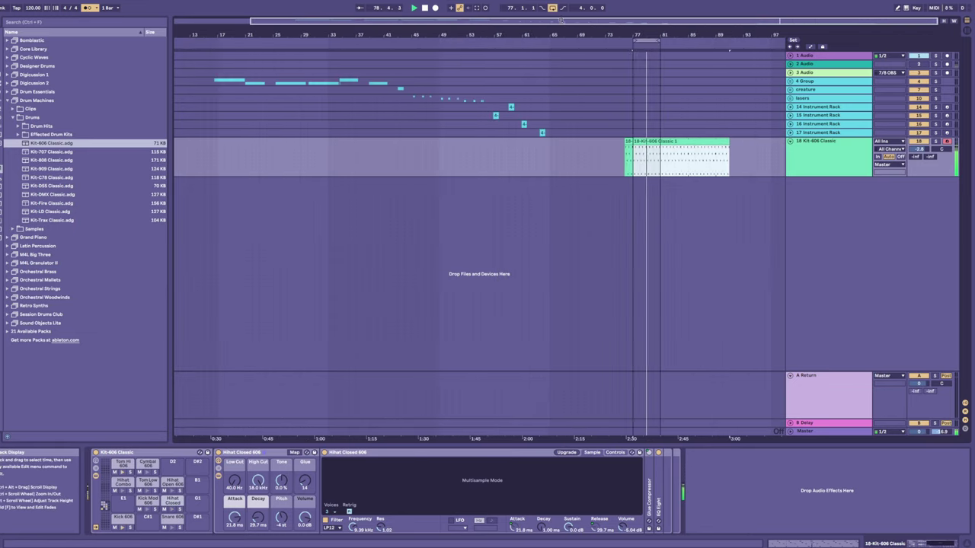
pyautogui.click(553, 7)
pyautogui.moveTo(697, 35); pyautogui.dragTo(694, 134)
pyautogui.moveTo(708, 141); pyautogui.dragTo(783, 142)
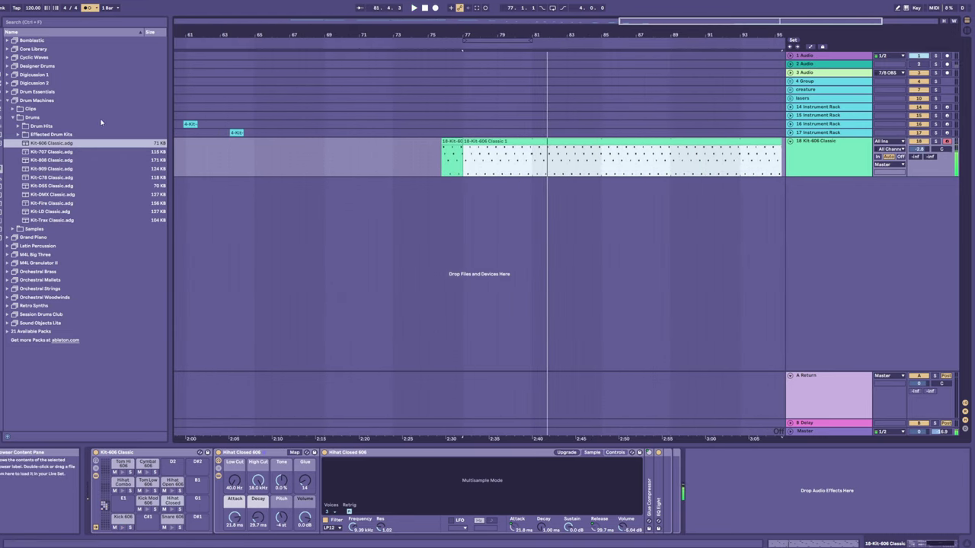
# - Browse the instruments and load Analog onto a new track below the Kit-606 Classic track
pyautogui.click(3, 89)
pyautogui.click(2, 83)
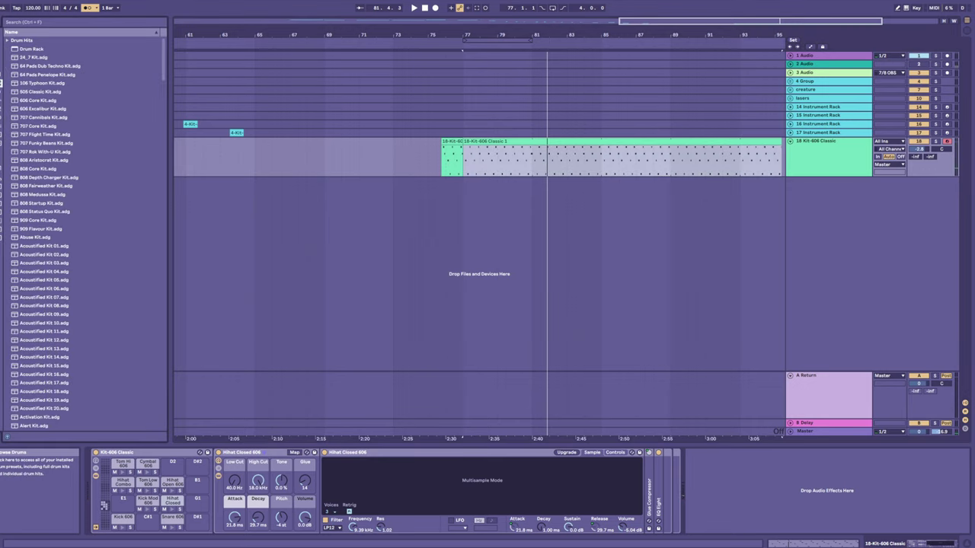
pyautogui.click(1, 100)
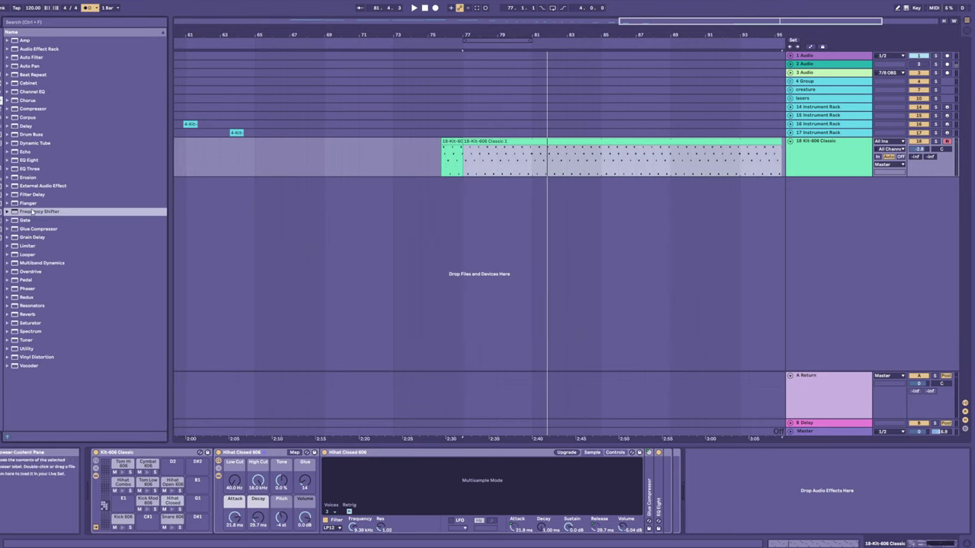
pyautogui.click(2, 108)
pyautogui.click(1, 92)
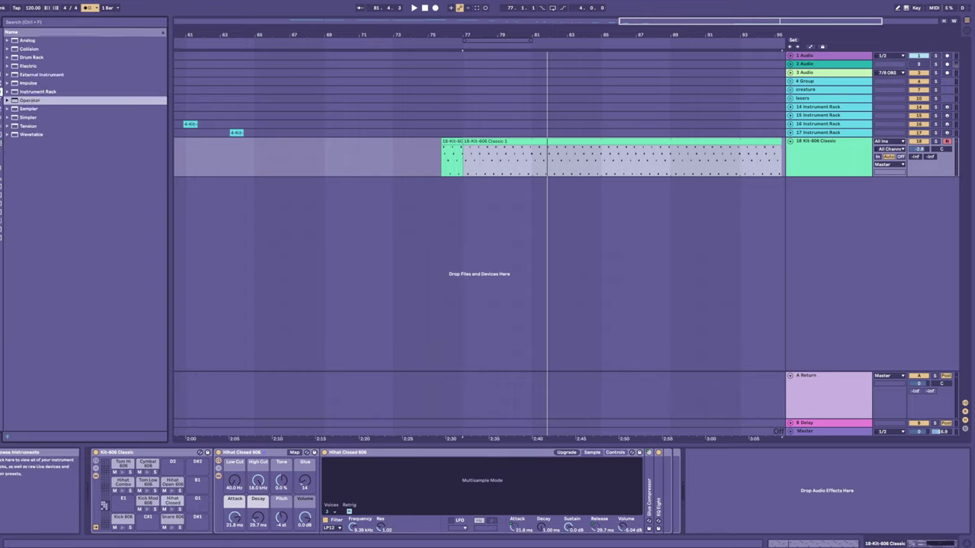
pyautogui.click(32, 40)
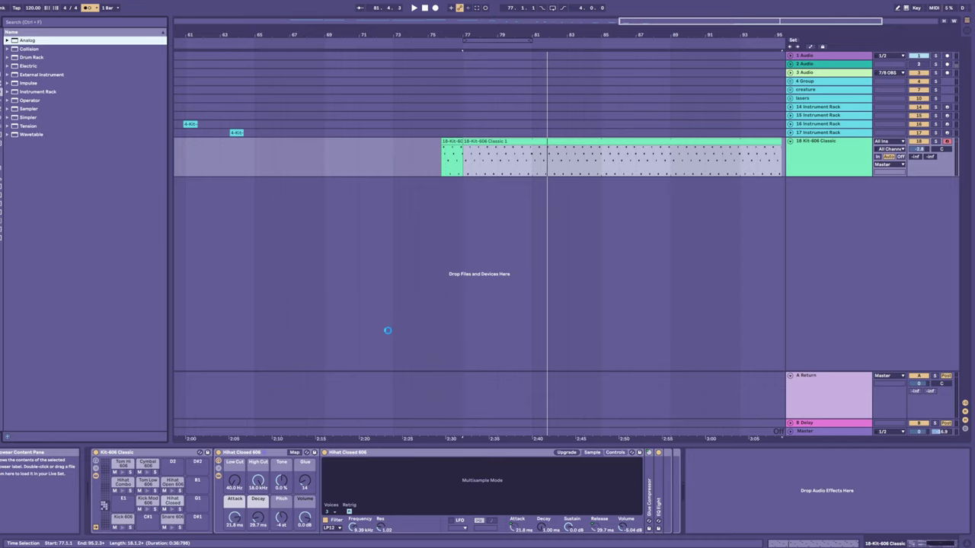
pyautogui.press('Return')
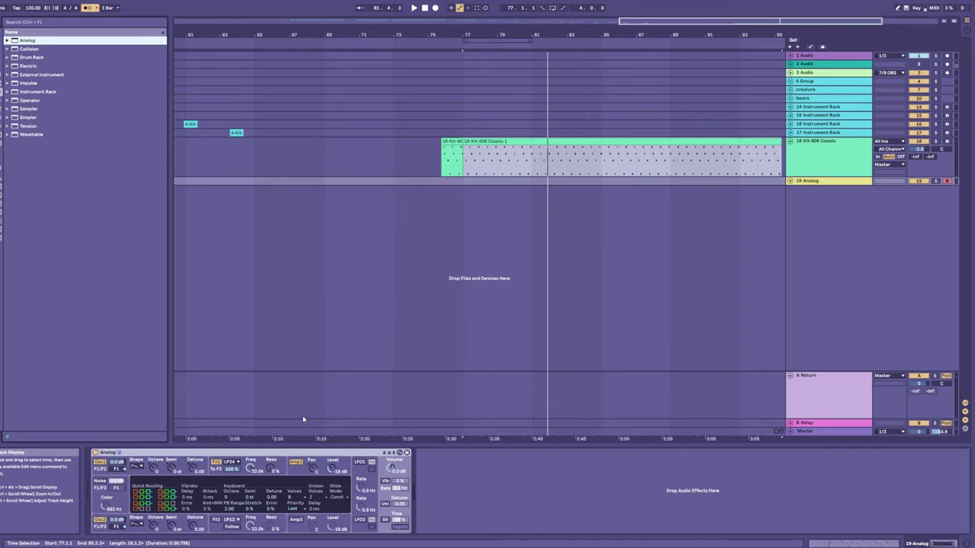
# - Set Analog's filter 1 to 750 frequency and 29% resonance with a 94 ms envelope attack, and switch oscillator 2 to a sine wave
pyautogui.click(252, 469)
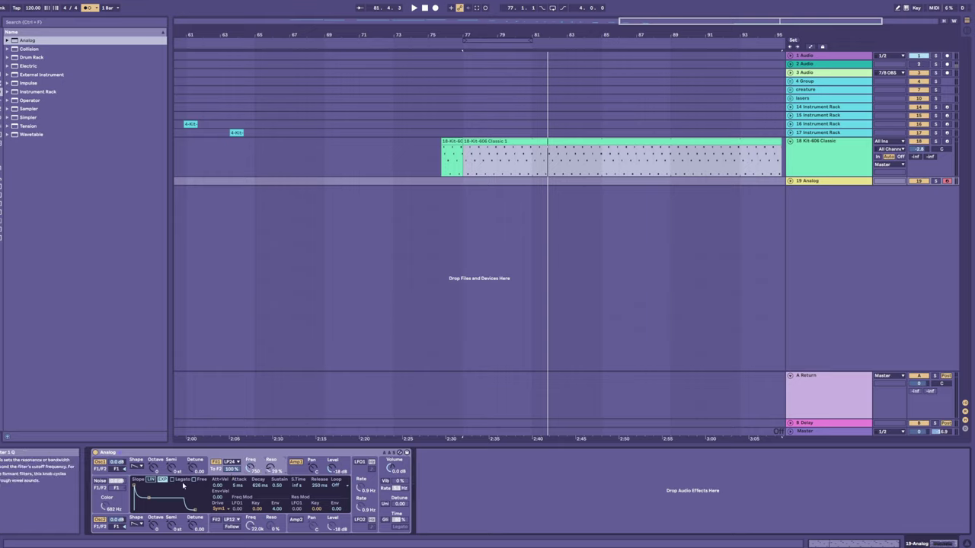
pyautogui.moveTo(135, 485)
pyautogui.mouseDown()
pyautogui.moveTo(160, 494)
pyautogui.moveTo(158, 506)
pyautogui.moveTo(142, 485)
pyautogui.mouseUp()
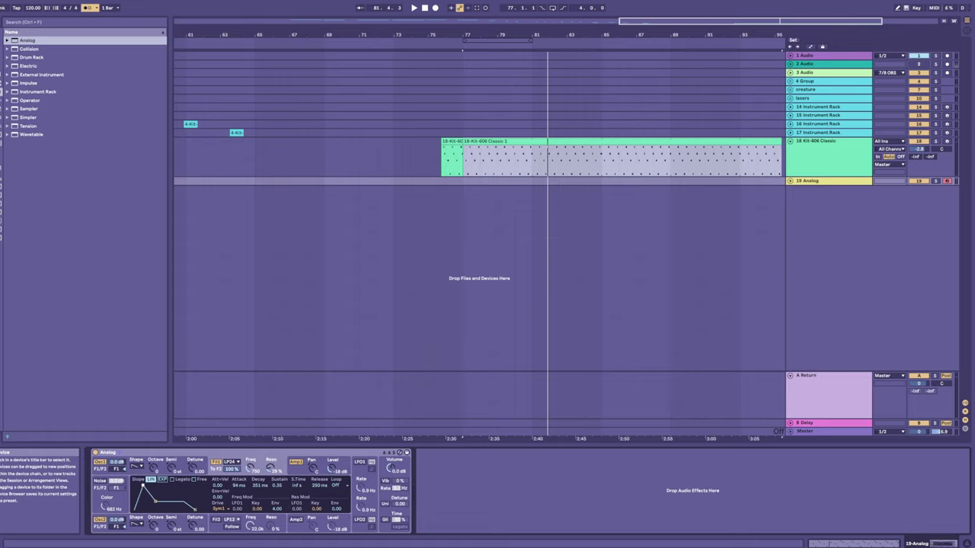
pyautogui.click(312, 474)
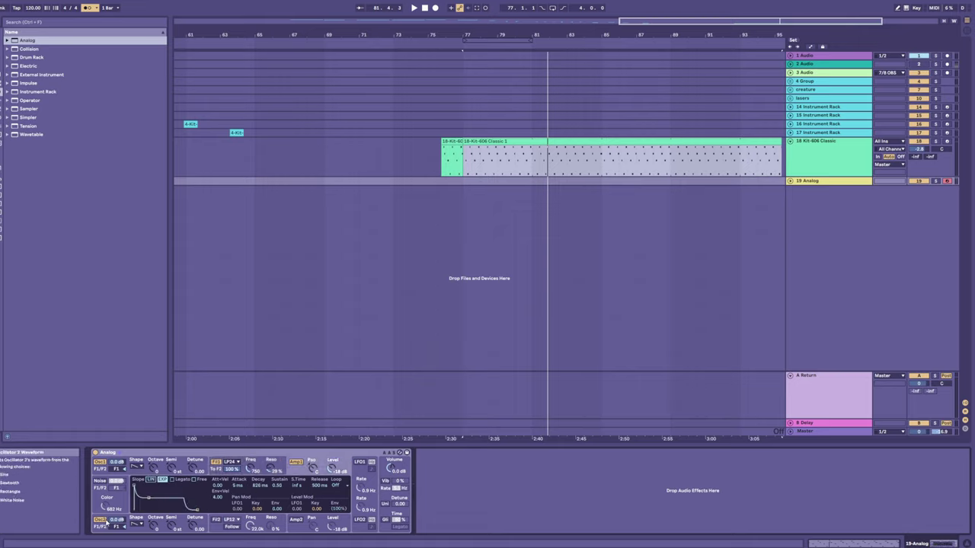
pyautogui.click(145, 517)
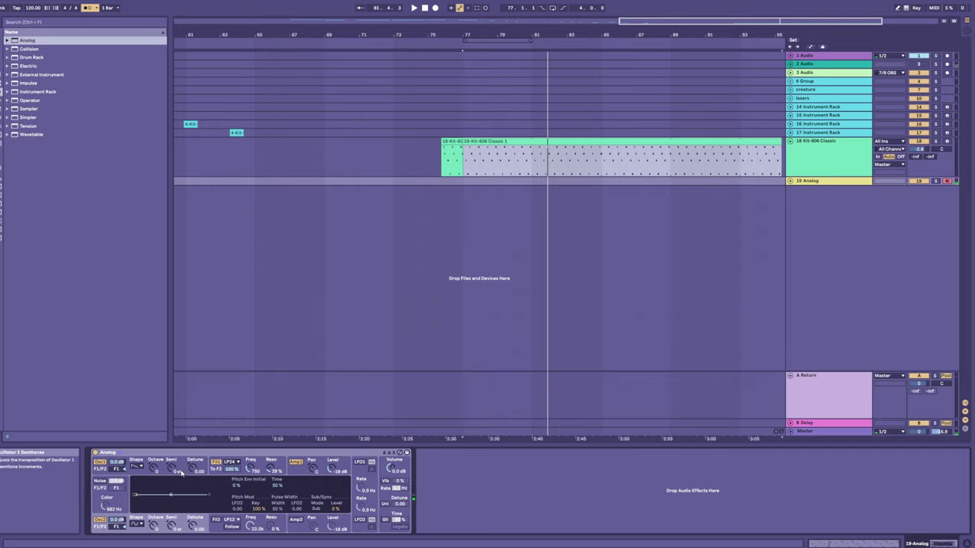
# - Play Analog along with the drums and record takes, including one from bar 77 to about bar 87
pyautogui.press('space')
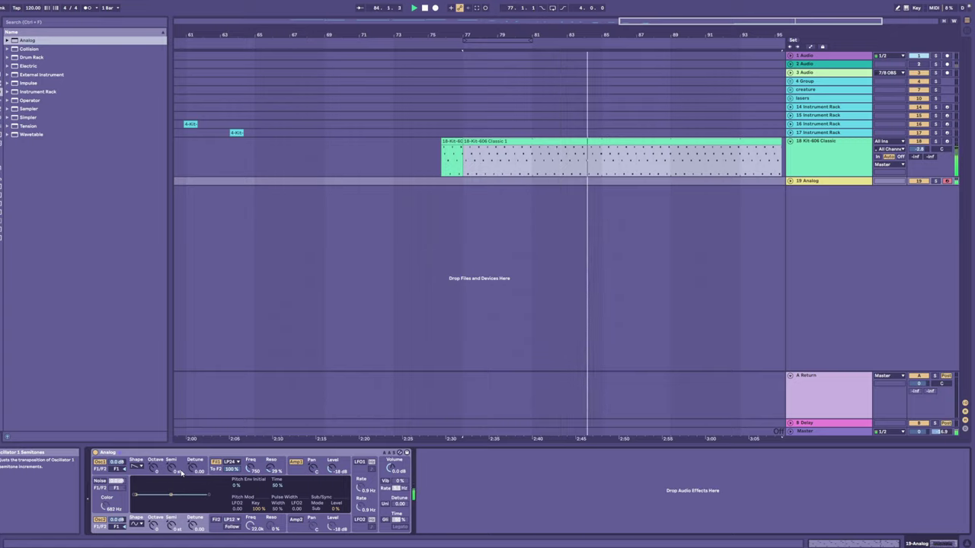
pyautogui.press('F9')
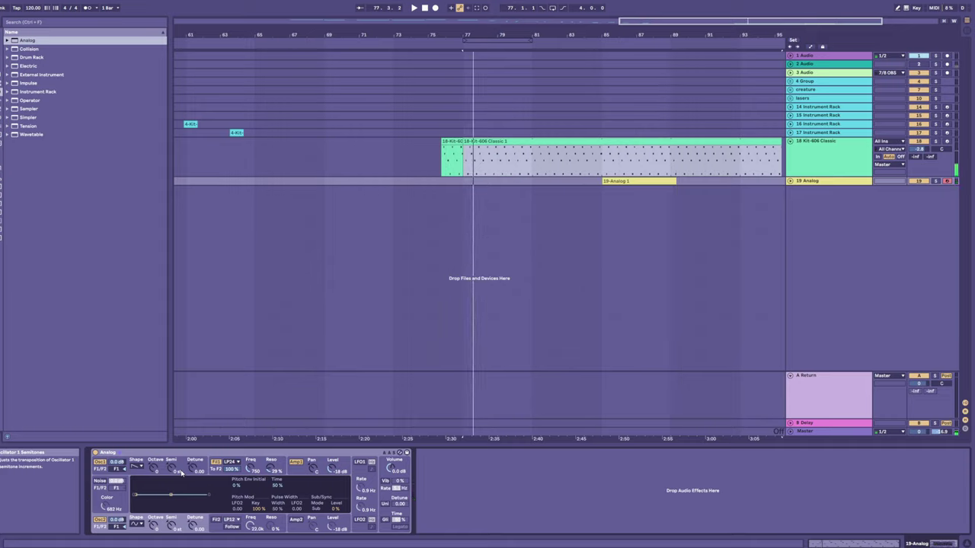
pyautogui.press('F9')
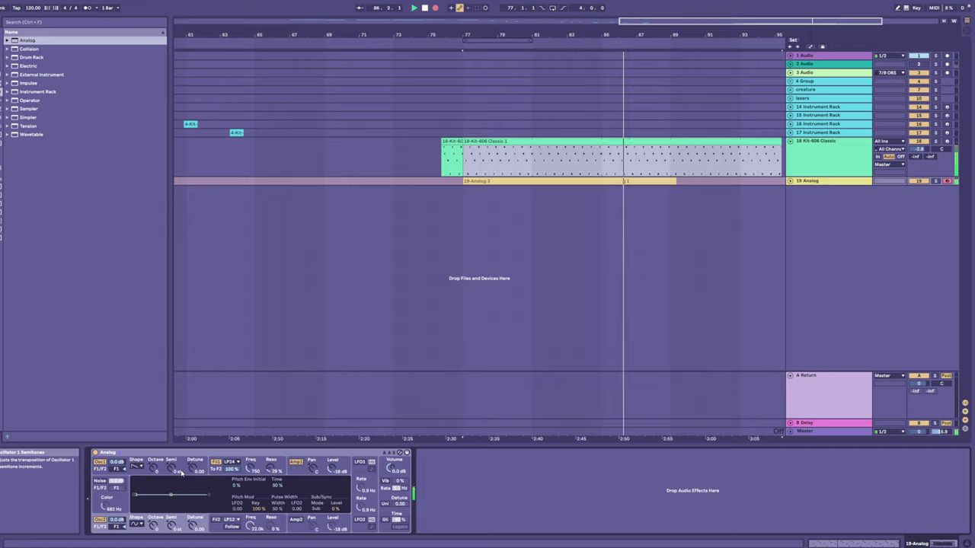
pyautogui.press('F9')
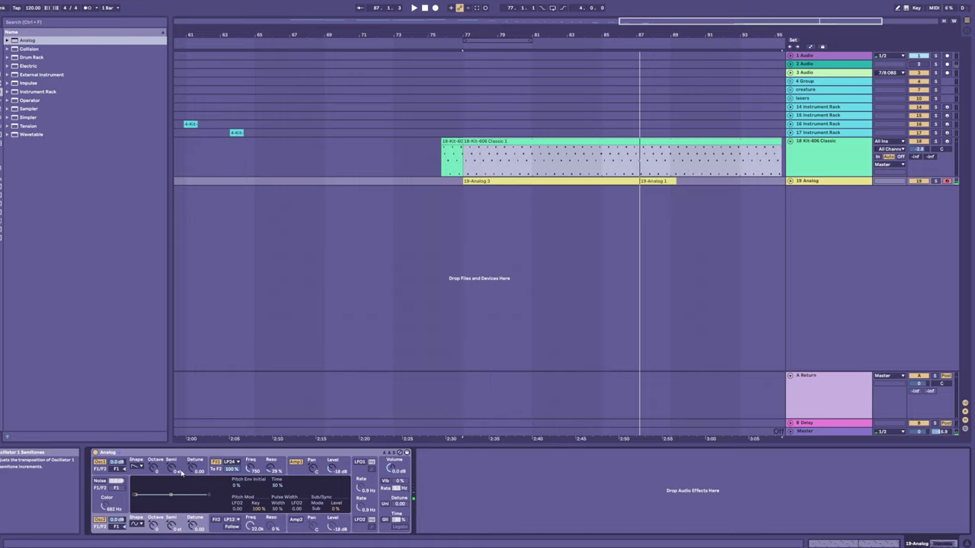
# - Play from the start of the drum clips, expand the Analog track and delete its recording before 78.1.1
pyautogui.click(441, 162)
pyautogui.press('space')
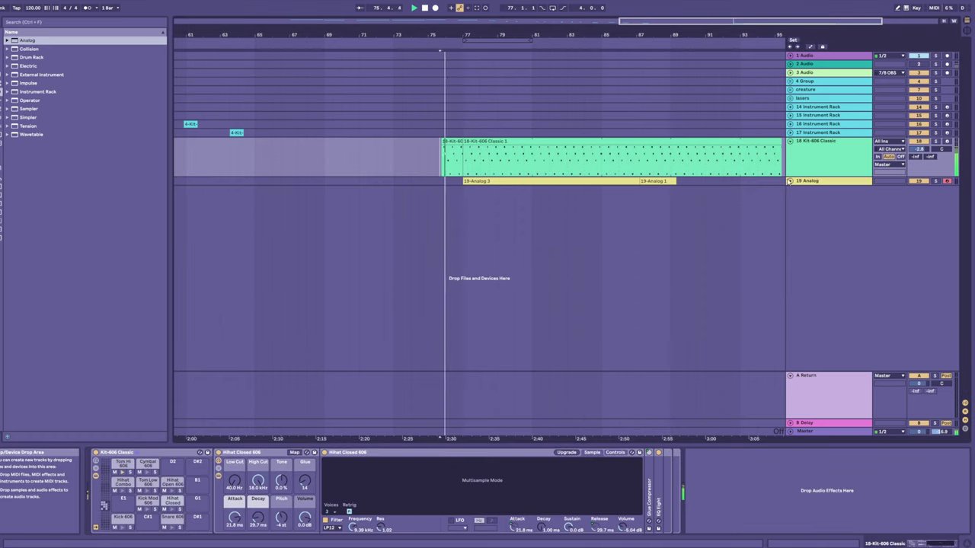
pyautogui.click(789, 181)
pyautogui.moveTo(457, 200); pyautogui.dragTo(481, 210)
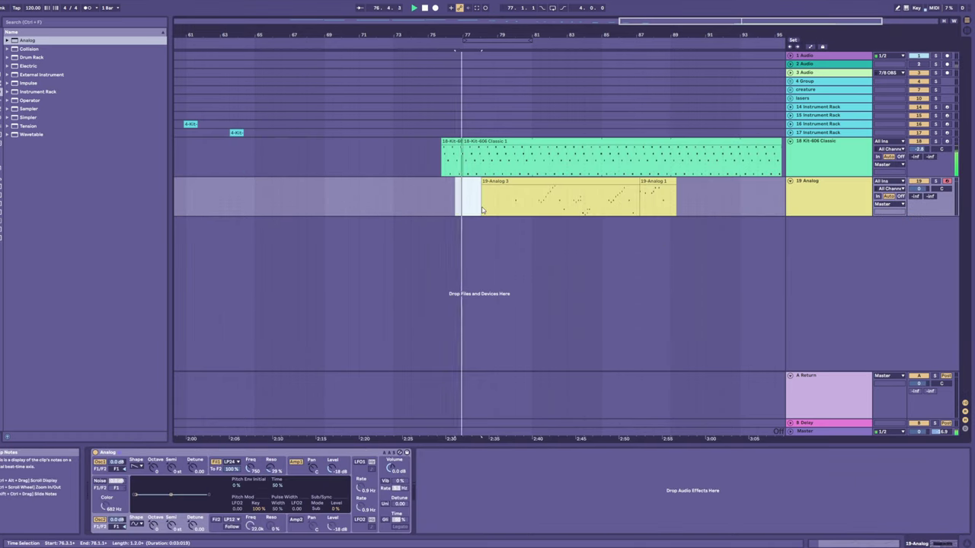
# - Record a new Analog take from 78.2.1 to about 83.3 and briefly replay its beginning
pyautogui.click(488, 204)
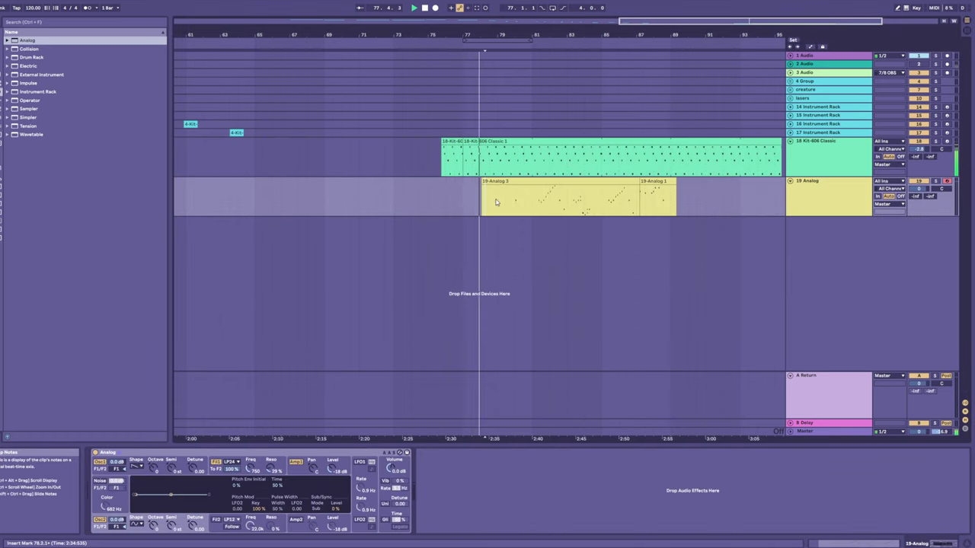
pyautogui.press('F9')
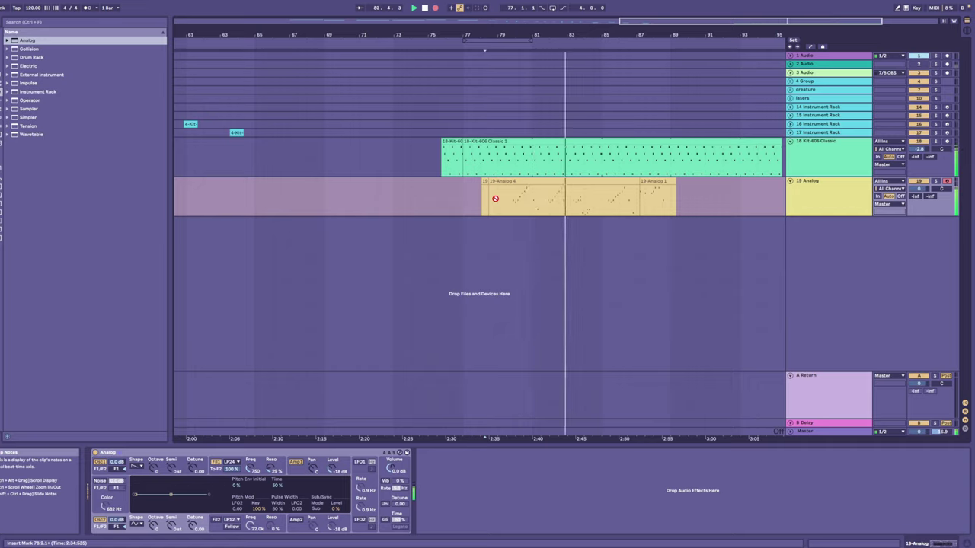
pyautogui.press('F9')
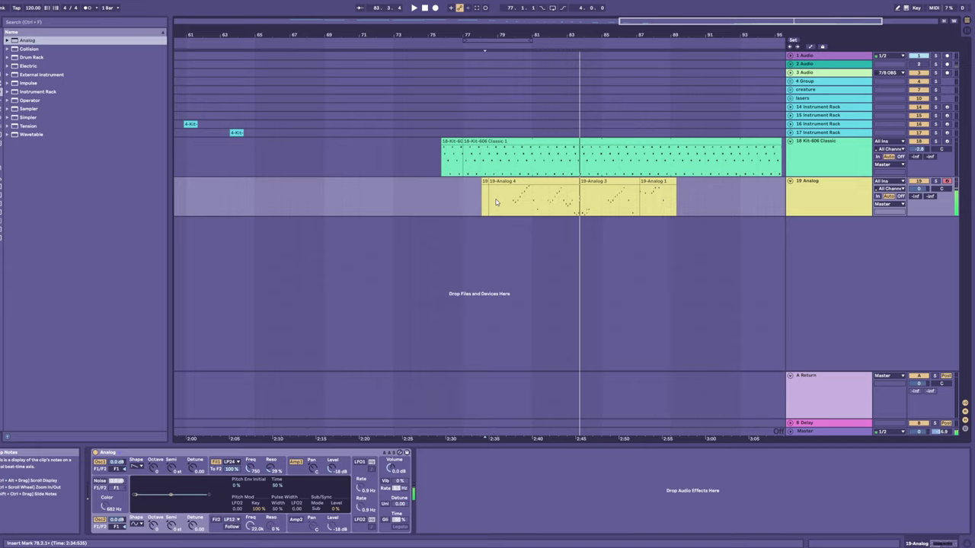
pyautogui.press('space')
pyautogui.press('space')
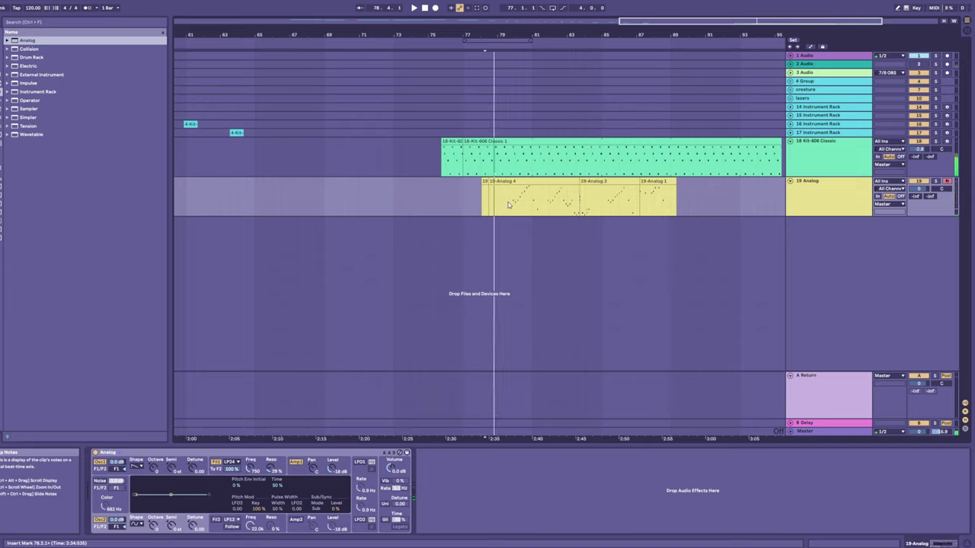
# - Place the insert mark at 79.3.3 on the Analog track and record a replacement take up to about 81.3
pyautogui.click(508, 205)
pyautogui.press('space')
pyautogui.press('space')
pyautogui.press('space')
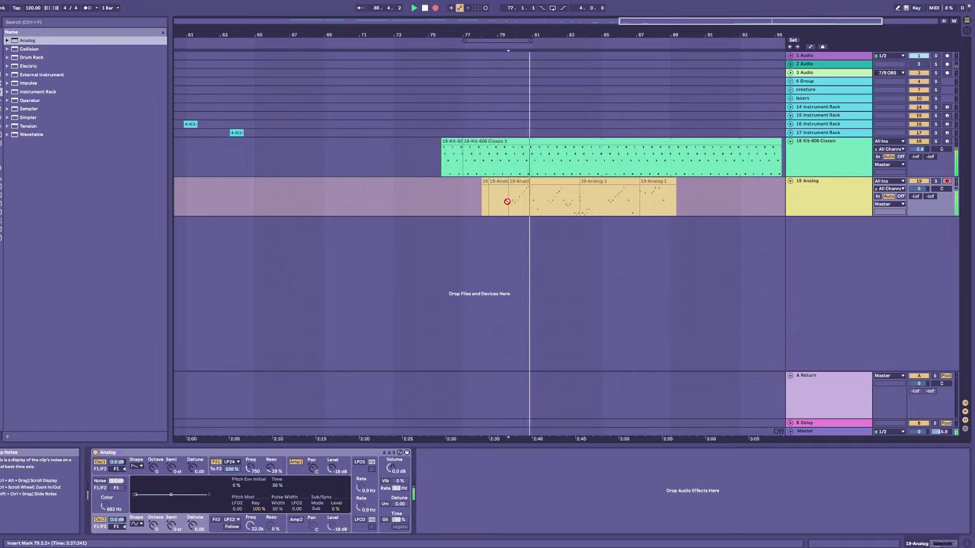
pyautogui.press('space')
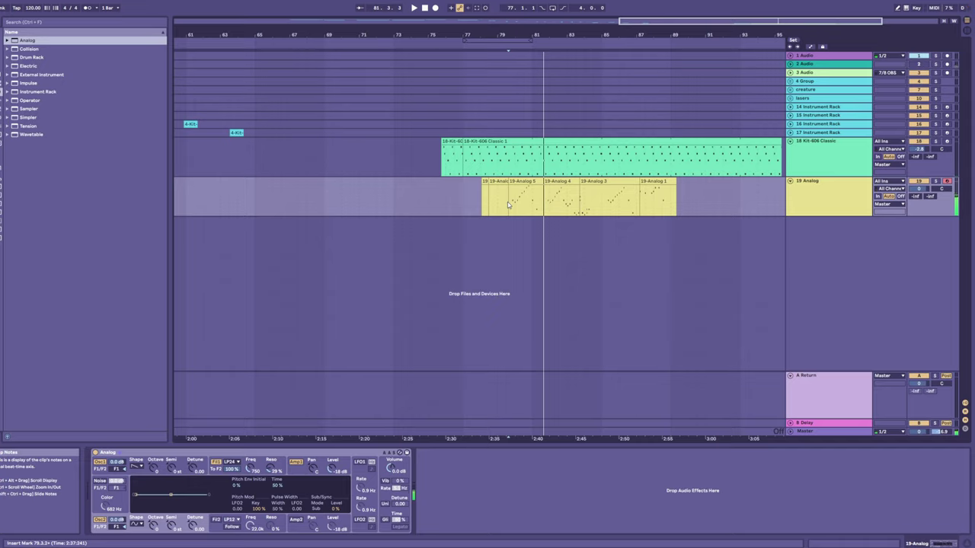
# - Record two more Analog takes from the same insert mark, one to about 82.3 and a short one to about 80.1
pyautogui.press('F9')
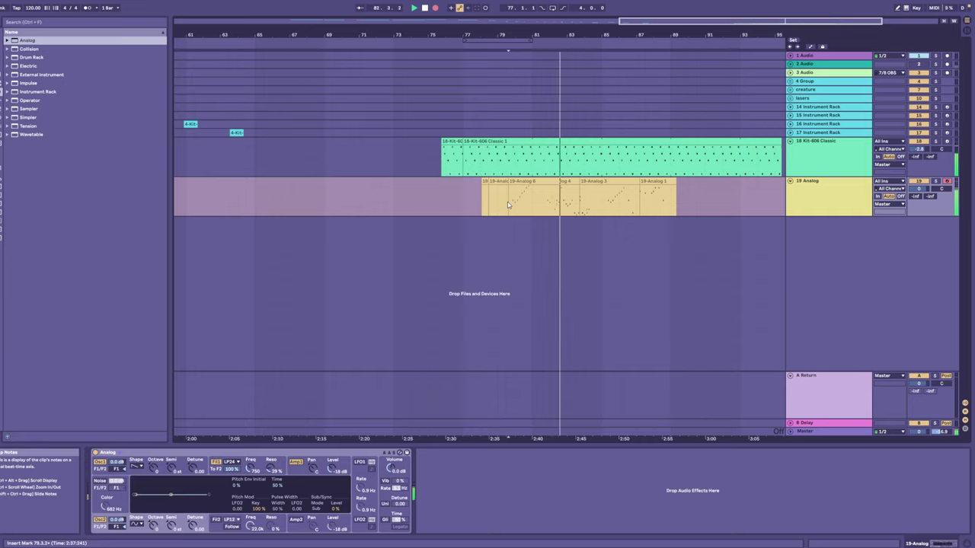
pyautogui.press('F9')
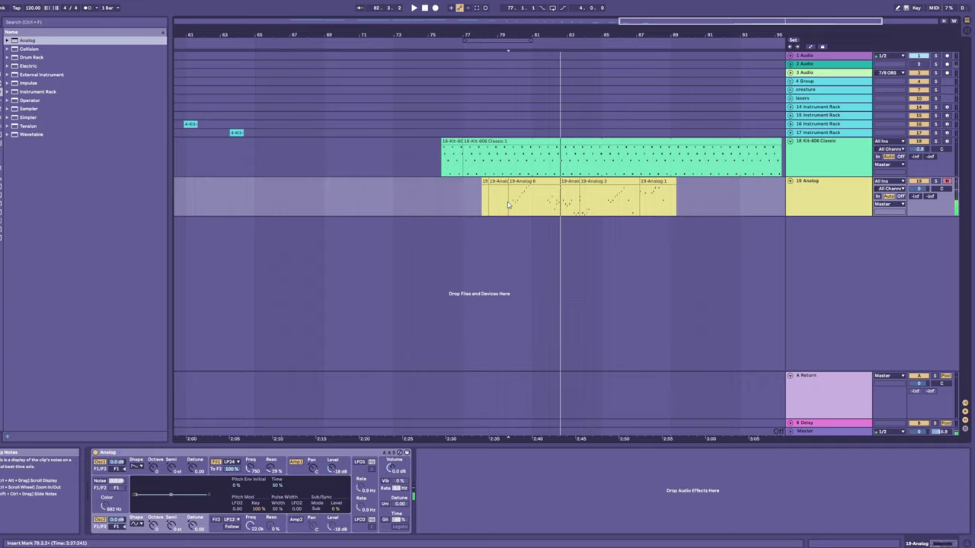
pyautogui.press('space')
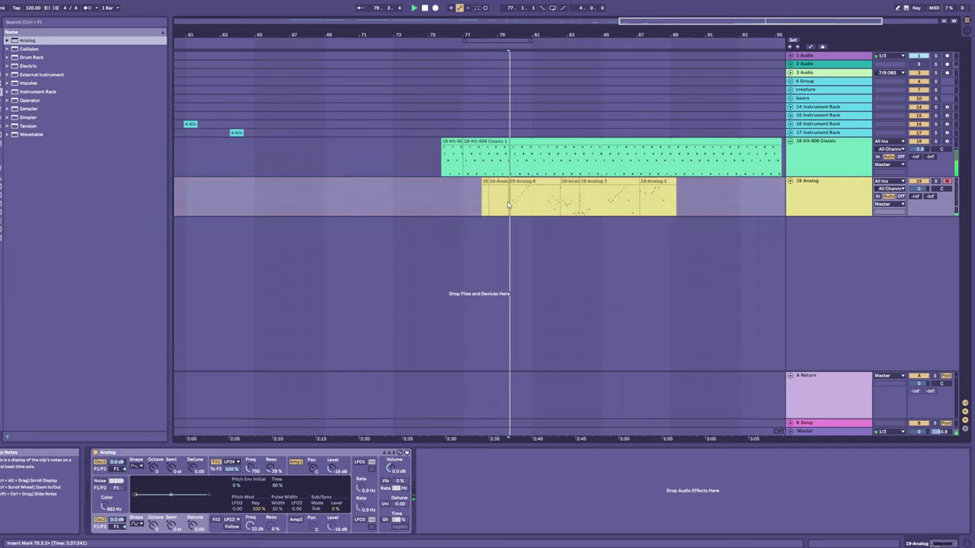
pyautogui.press('F9')
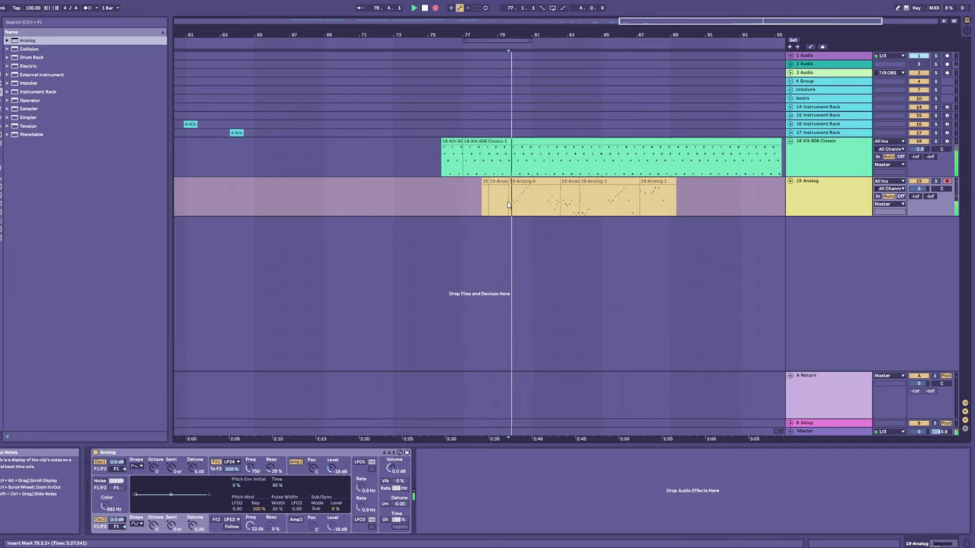
pyautogui.press('space')
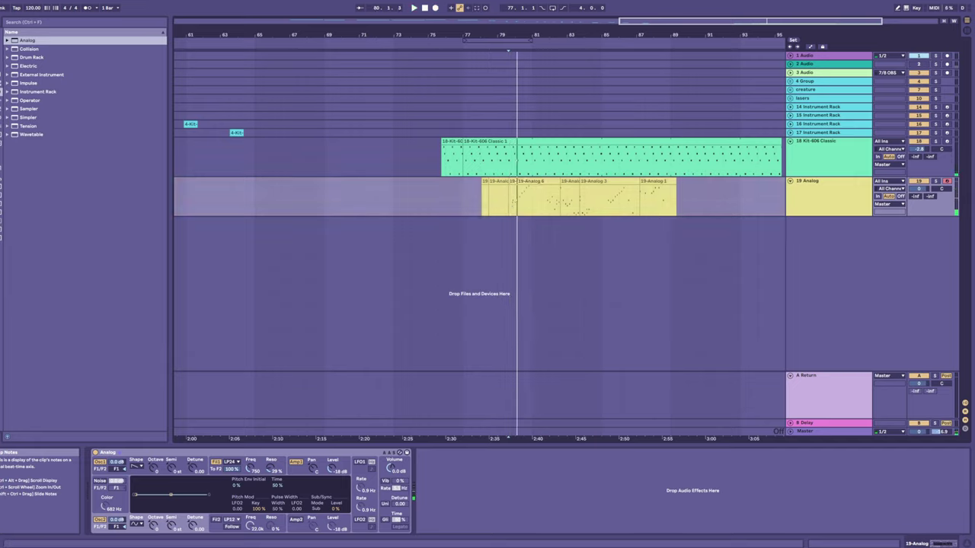
# - Shorten the release of Analog's Amp 1 envelope to 34 ms
pyautogui.click(297, 474)
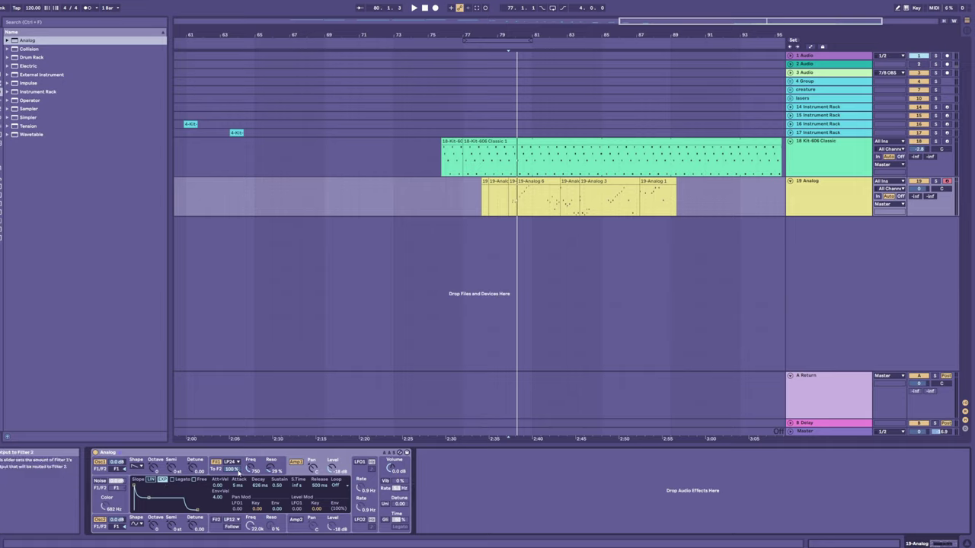
pyautogui.click(219, 472)
pyautogui.click(306, 474)
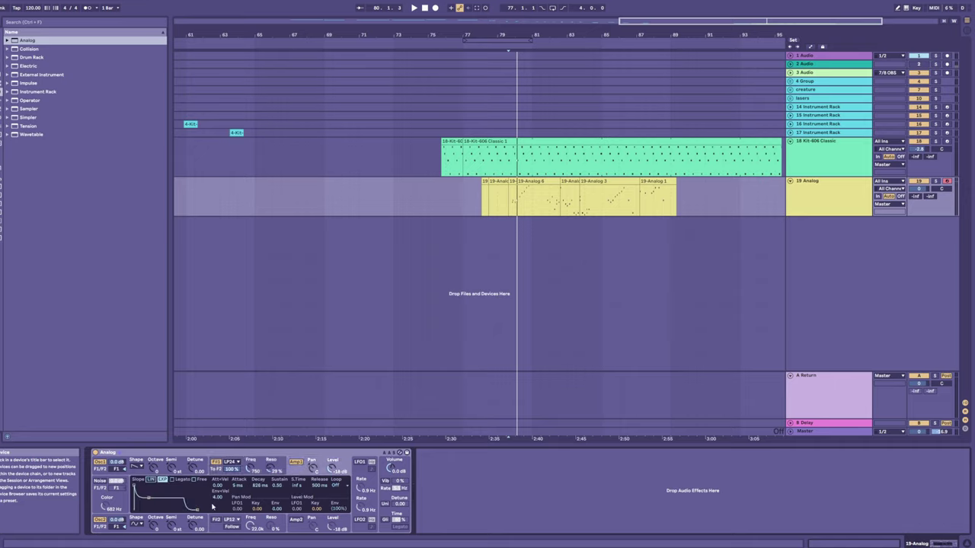
pyautogui.moveTo(197, 509); pyautogui.dragTo(189, 509)
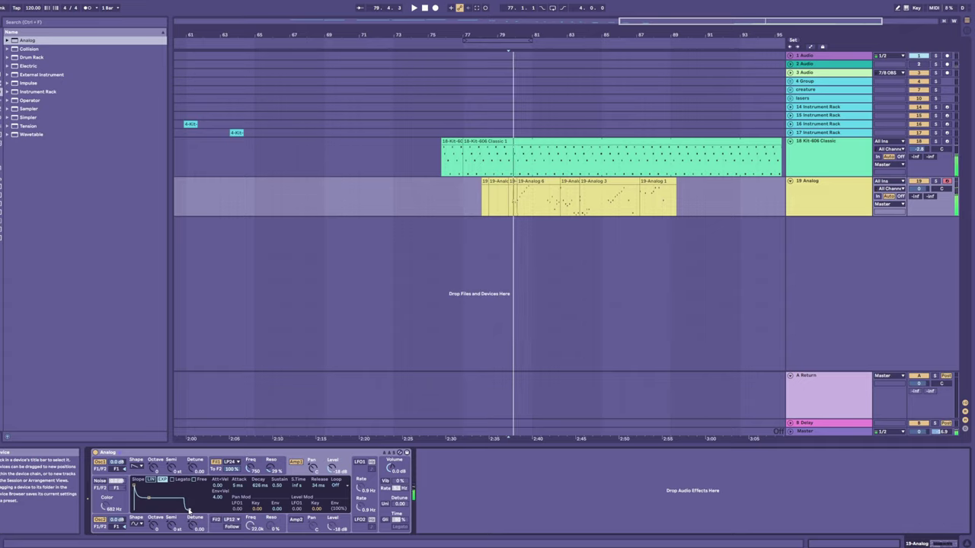
# - Record successive replacement Analog takes from the 79.3.3 insert mark, running the last two up to about 82.4
pyautogui.press('F9')
pyautogui.press('F9')
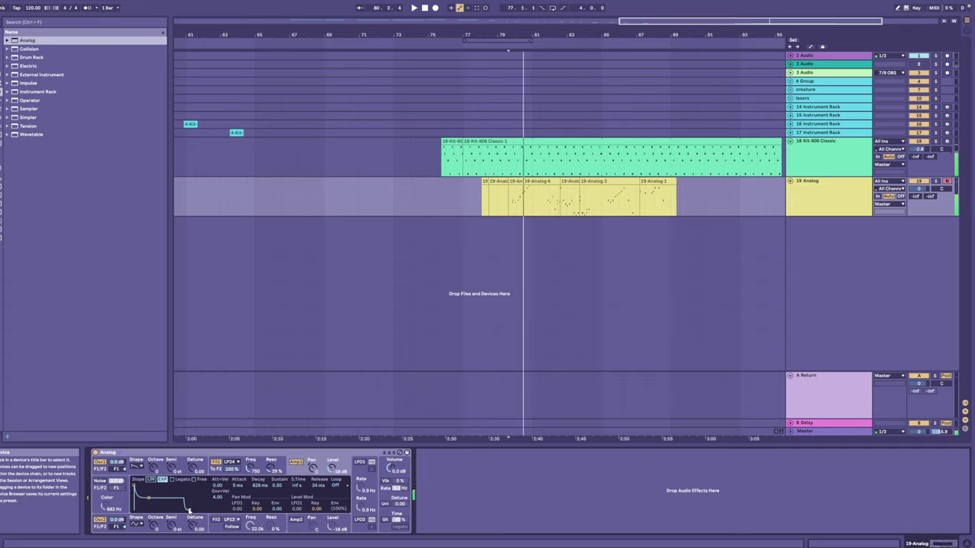
pyautogui.press('F9')
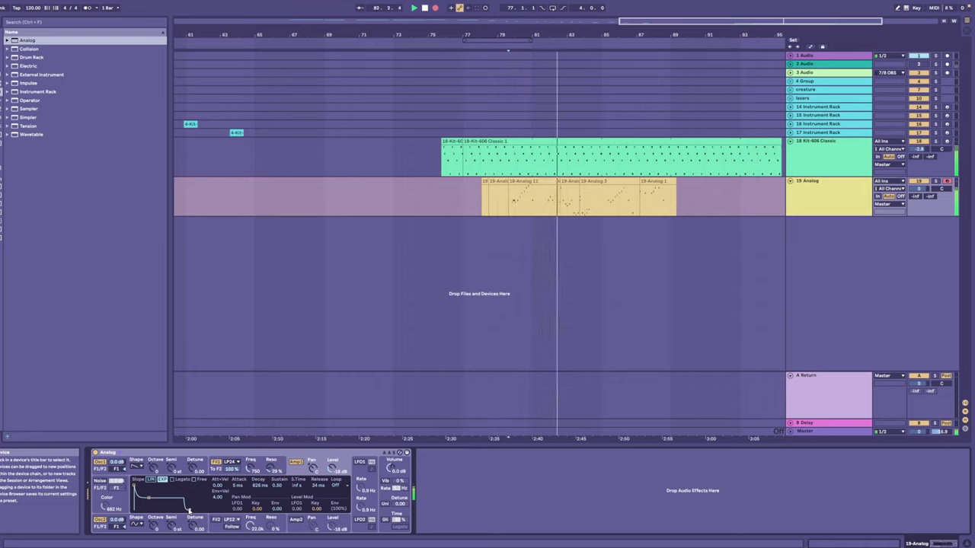
pyautogui.press('space')
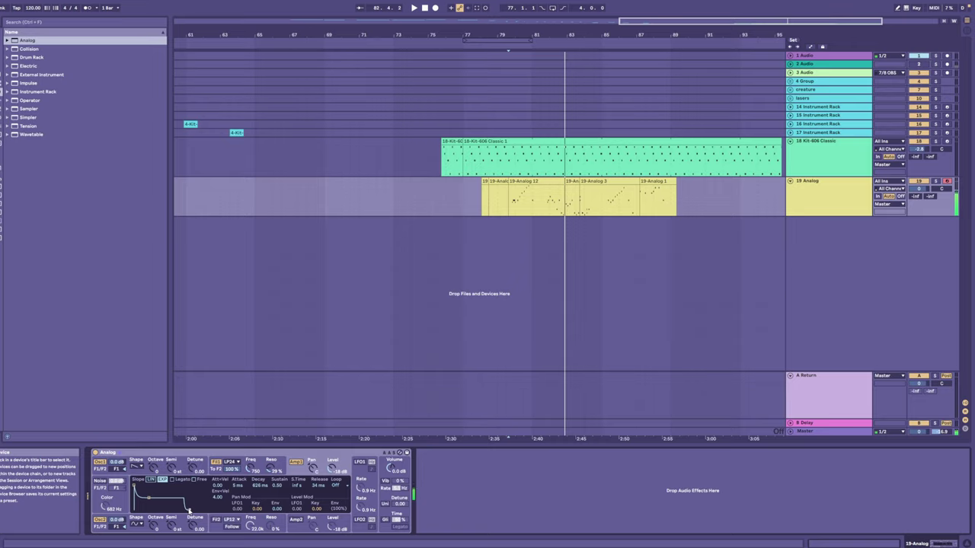
pyautogui.press('space')
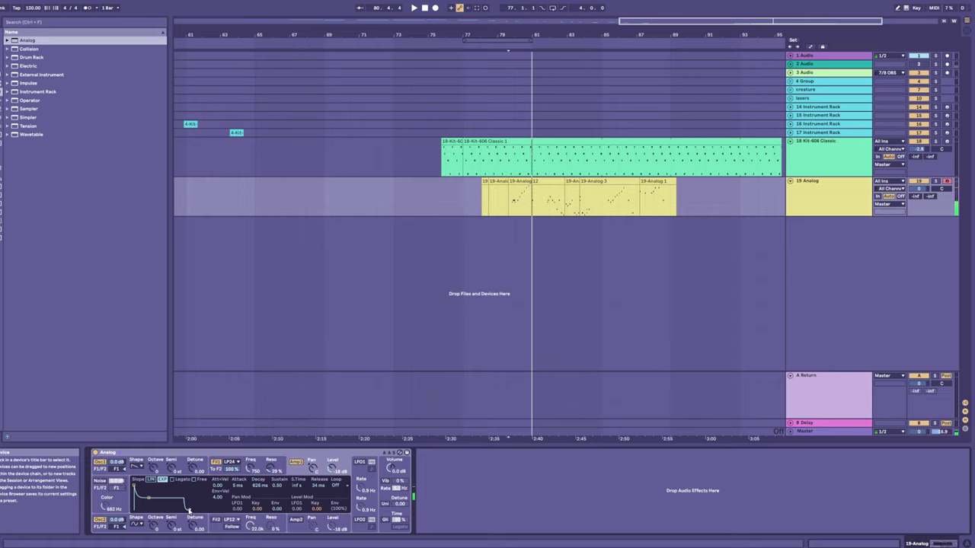
pyautogui.press('F9')
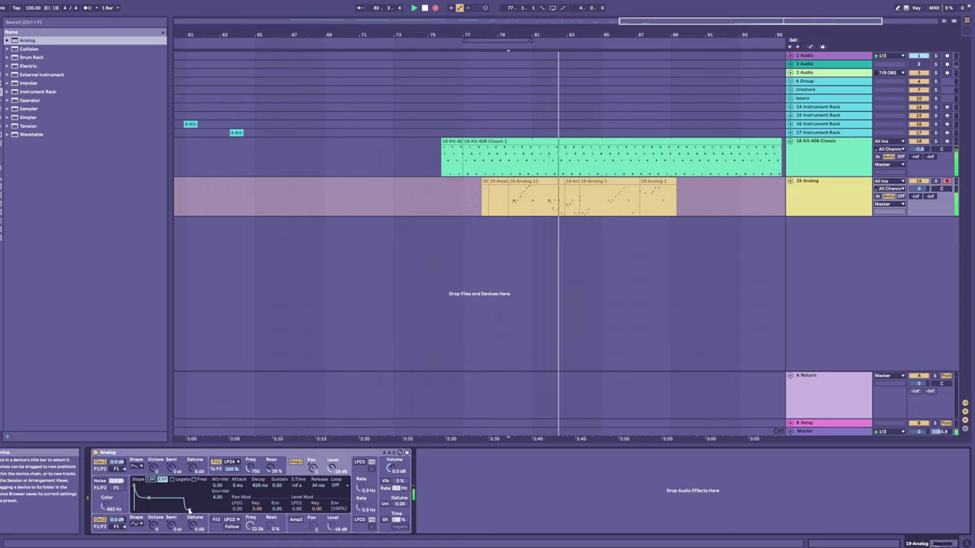
pyautogui.press('space')
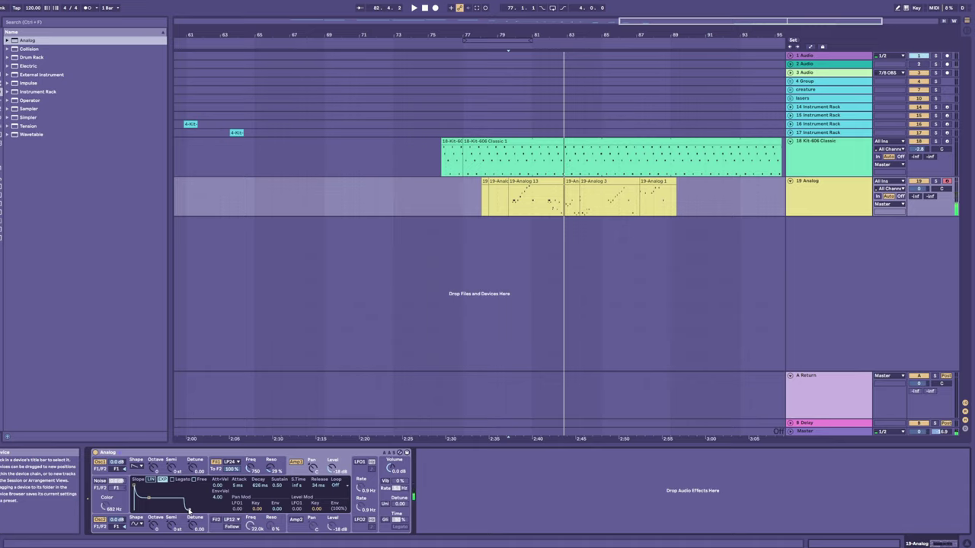
# - Play from 79.3.3 and punch in a replacement for the melody's second phrase twice, the last take running from about 81.2 to 83.3
pyautogui.press('space')
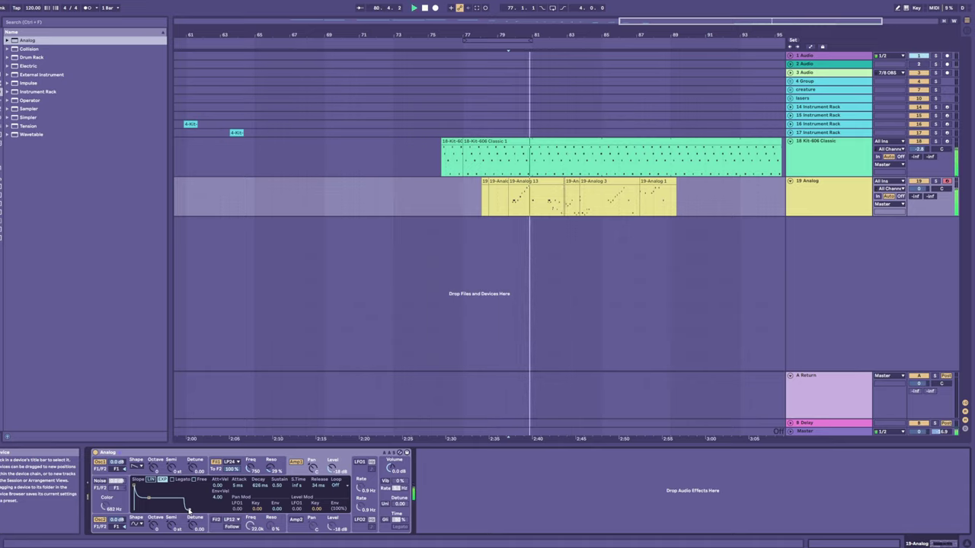
pyautogui.press('F9')
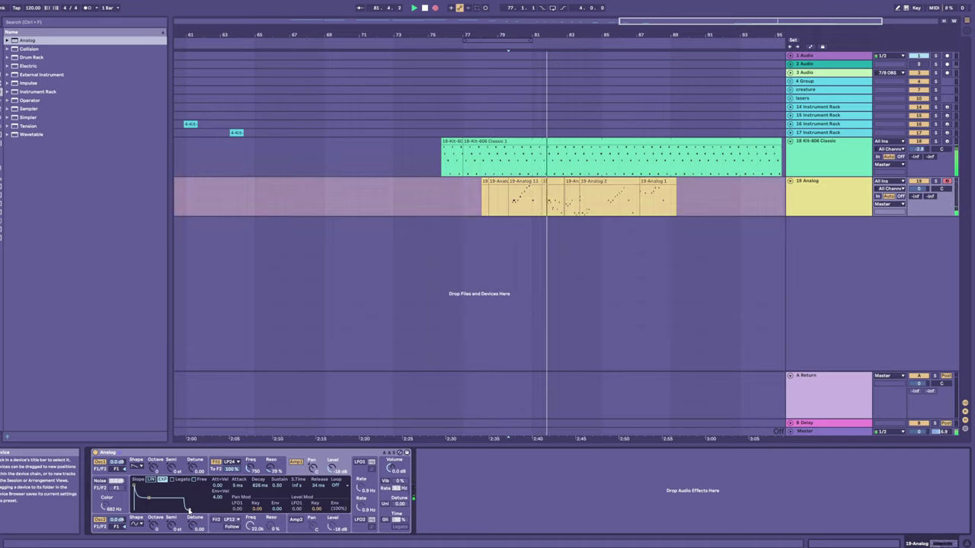
pyautogui.press('F9')
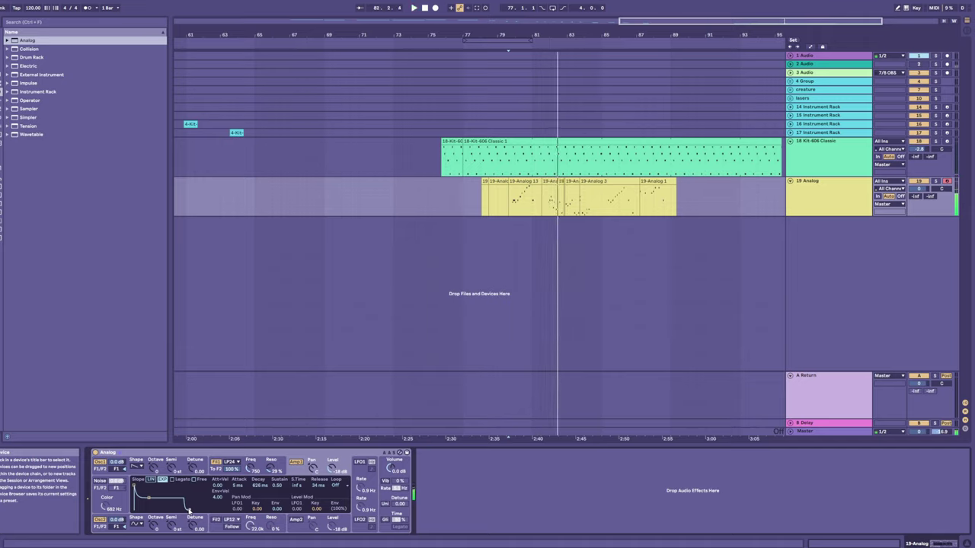
pyautogui.press('space')
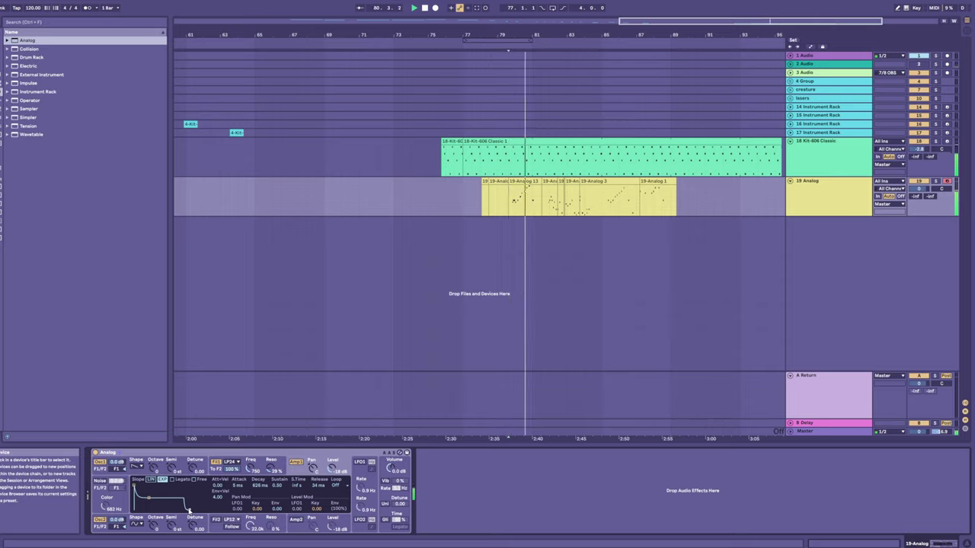
pyautogui.press('F9')
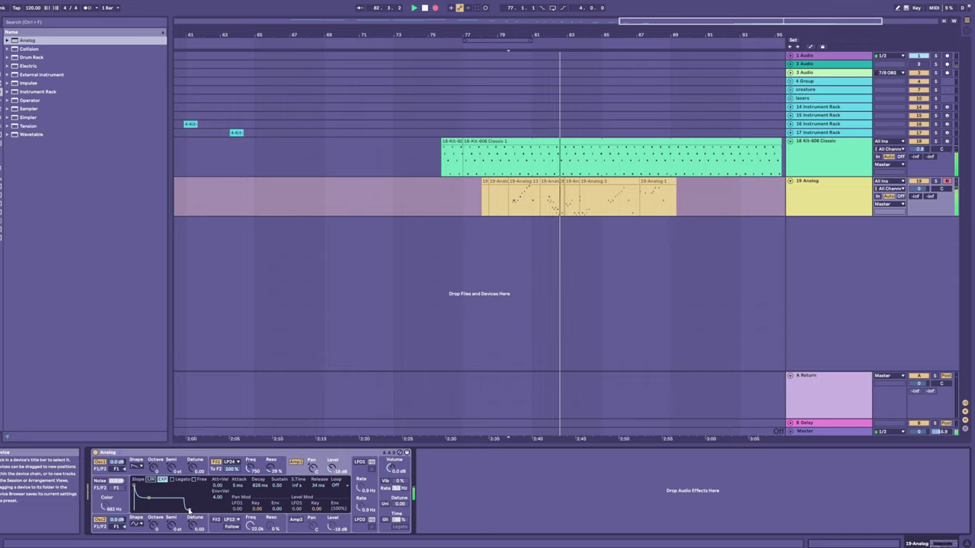
pyautogui.press('F9')
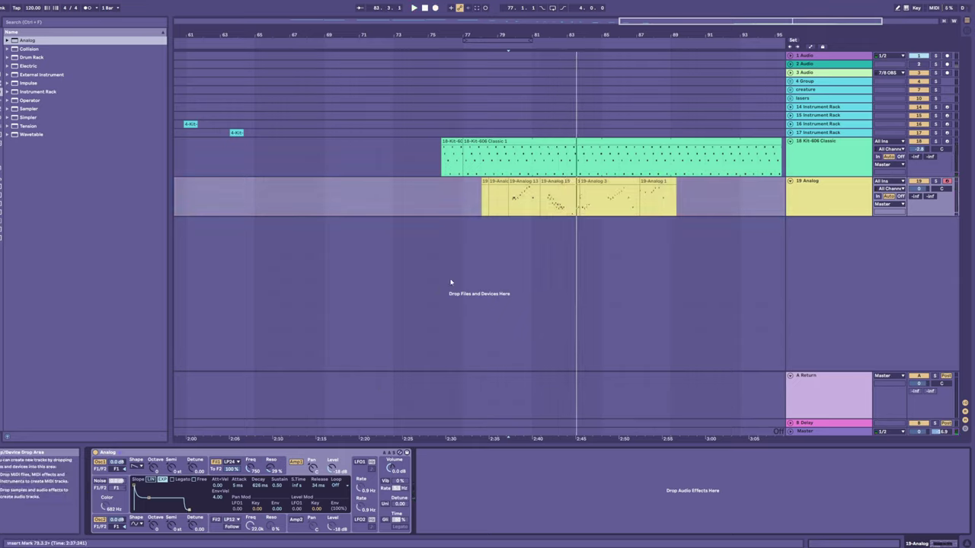
# - Delete the leftover Analog clips between 78.2.1 and 79.3.3, before the new take
pyautogui.press('space')
pyautogui.click(493, 182)
pyautogui.keyDown('shift'); pyautogui.click(484, 182); pyautogui.keyUp('shift')
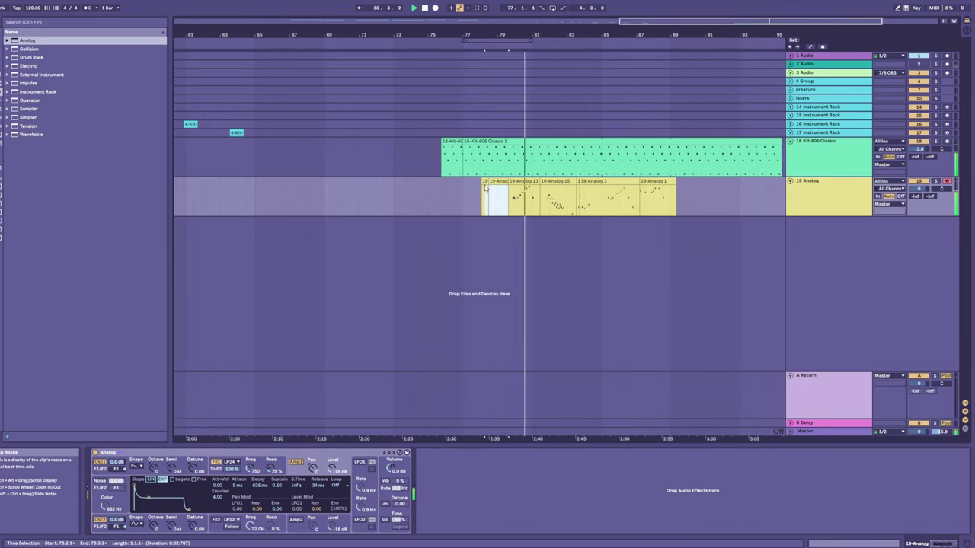
pyautogui.press('Delete')
pyautogui.press('space')
pyautogui.moveTo(540, 35); pyautogui.dragTo(540, 114)
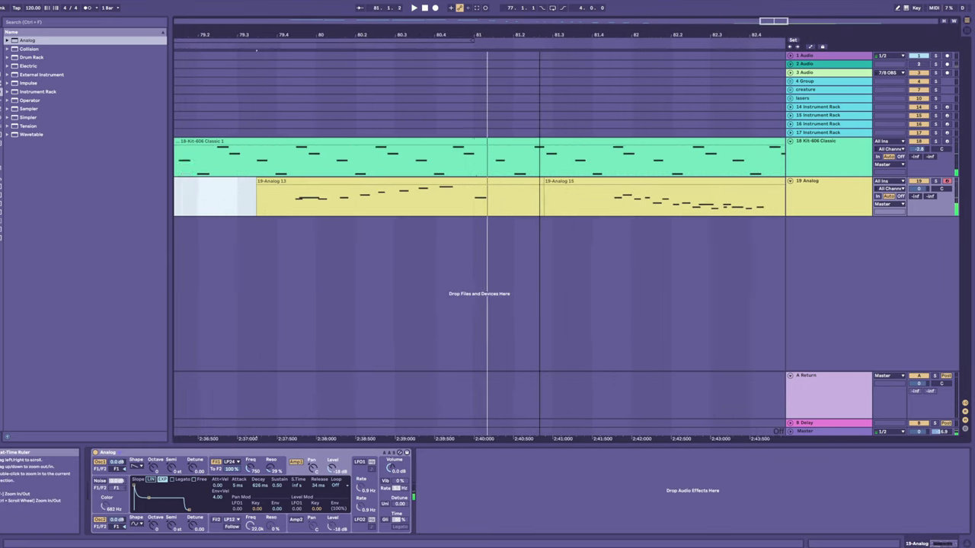
# - Play the melody from 79.4.3 and split the first Analog clip around the note at 80.2, up to about 80.2.3
pyautogui.click(284, 201)
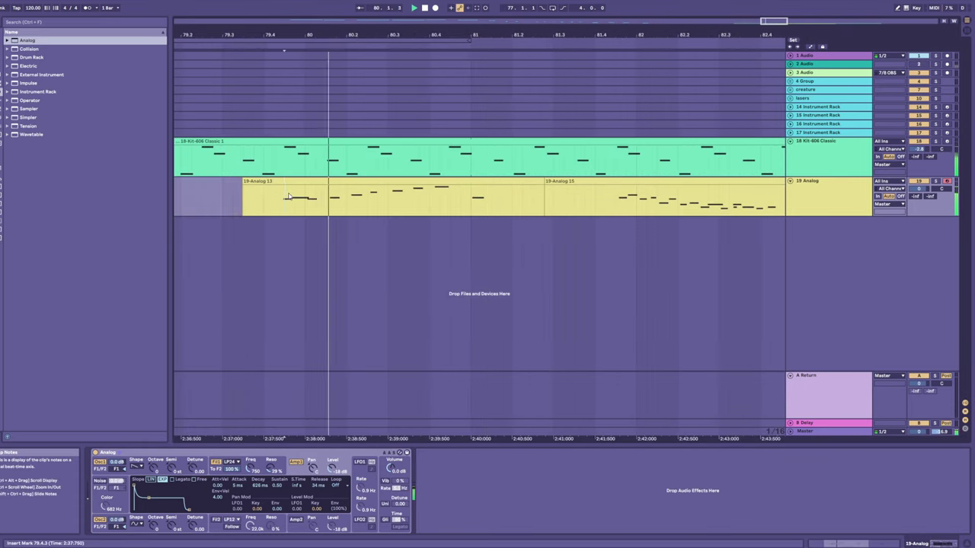
pyautogui.press('space')
pyautogui.moveTo(348, 208); pyautogui.dragTo(368, 207)
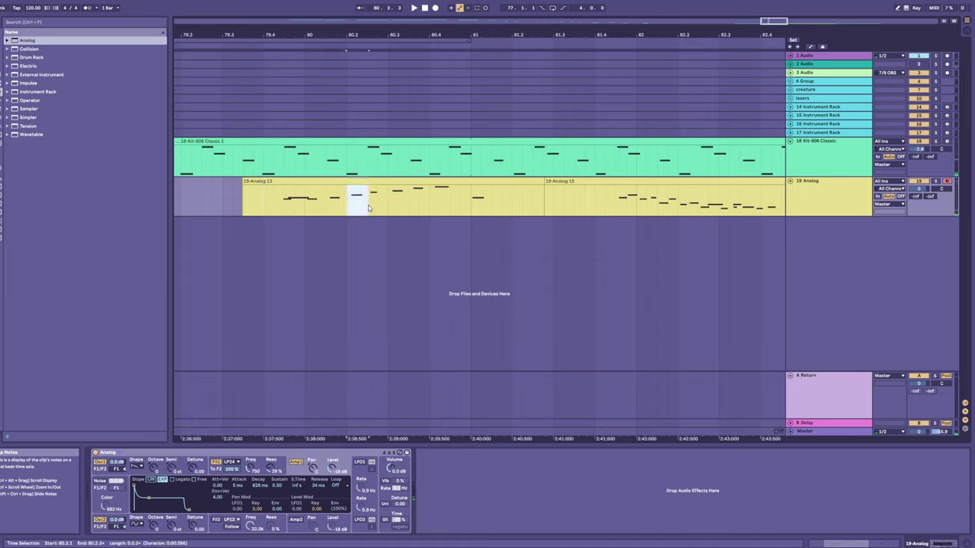
pyautogui.hotkey('ctrl', 'e')
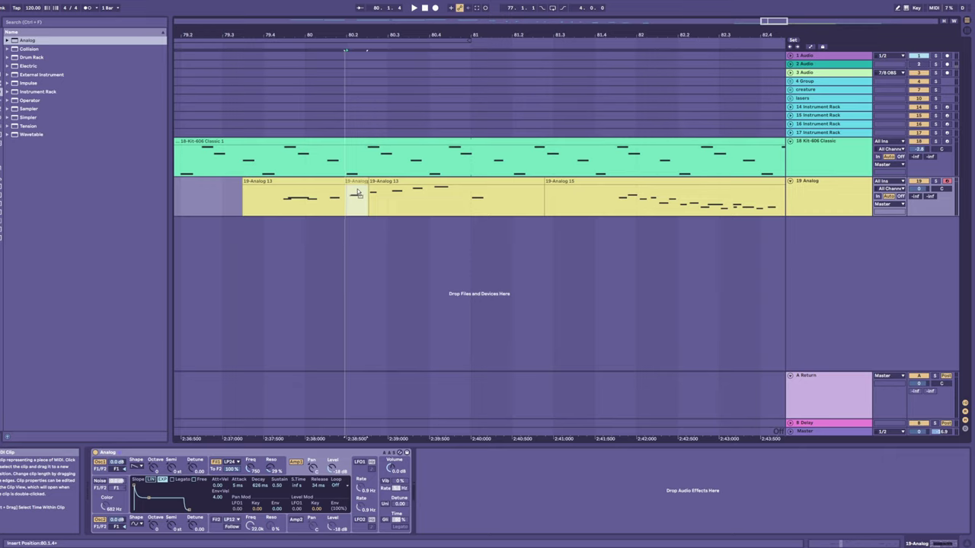
# - Try shifting the isolated Analog note at 80.2 slightly earlier and later, audition it, and undo the moves
pyautogui.click(252, 203)
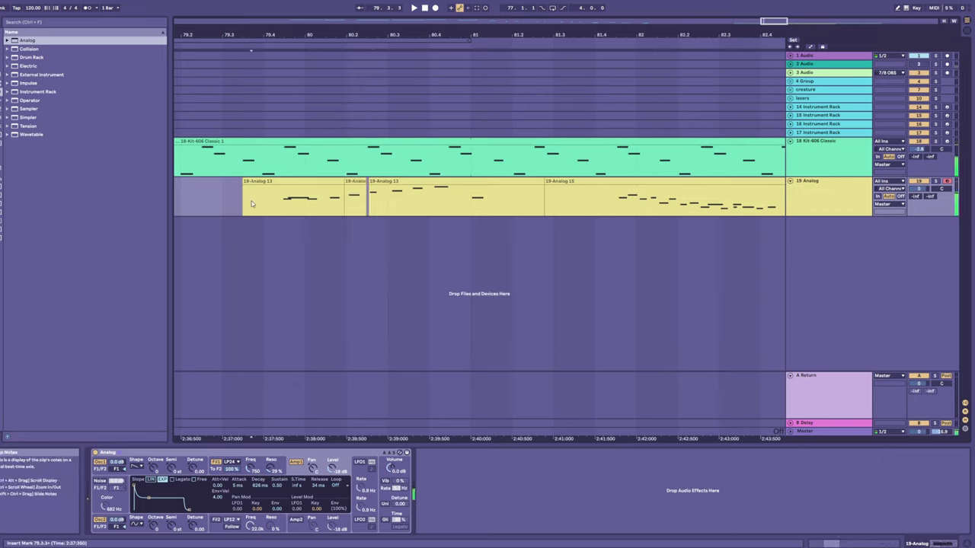
pyautogui.press('space')
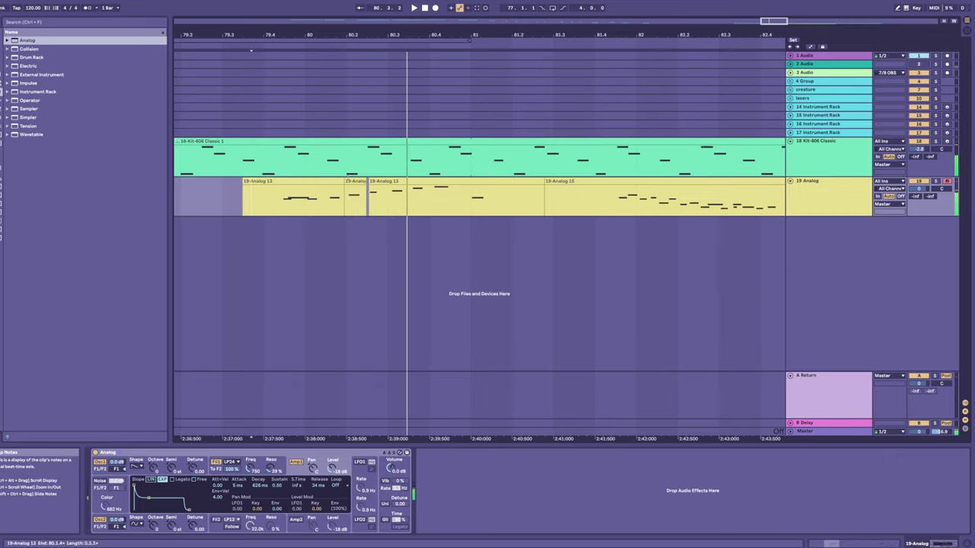
pyautogui.click(355, 187)
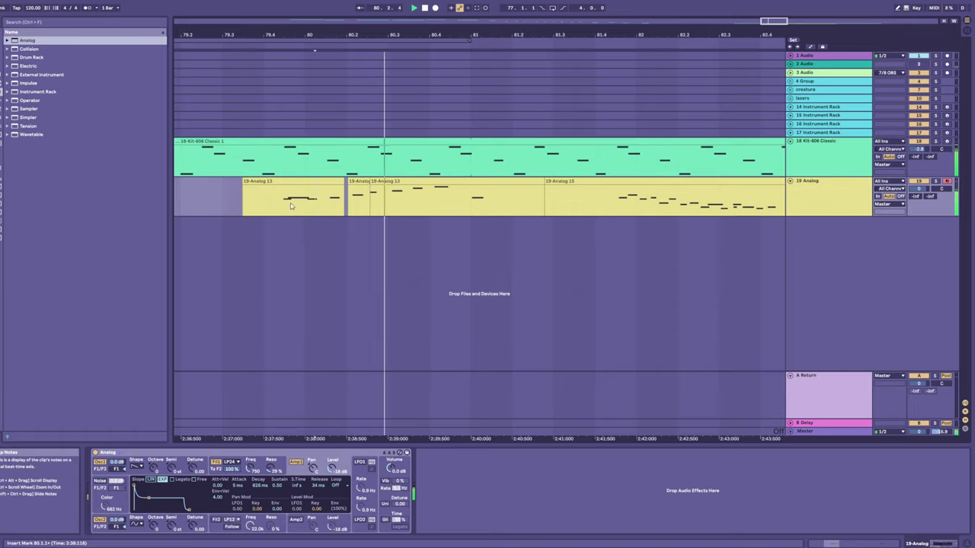
pyautogui.click(267, 57)
pyautogui.scroll(3, 387, 61)
pyautogui.press('space')
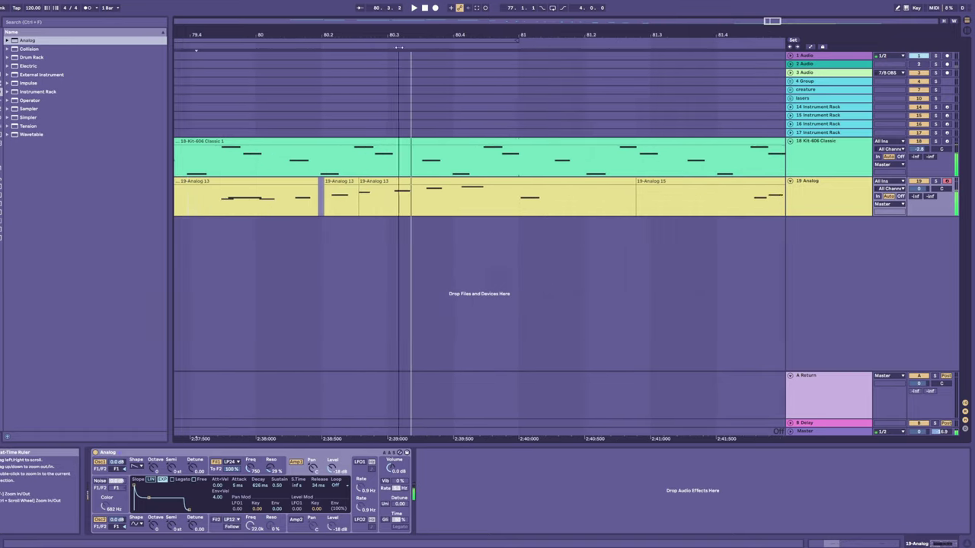
pyautogui.hotkey('ctrl', 'z')
pyautogui.hotkey('ctrl', 'z')
pyautogui.click(187, 202)
pyautogui.press('space')
pyautogui.press('space')
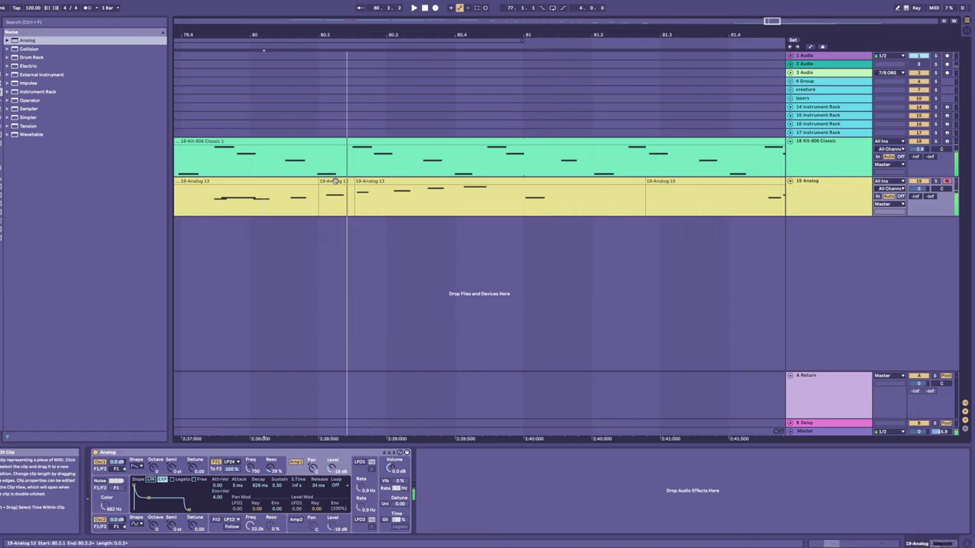
# - Nudge the short Analog clip at 80.2 slightly earlier and play the melody from 79.4
pyautogui.click(335, 181)
pyautogui.press('Left')
pyautogui.click(191, 200)
pyautogui.press('space')
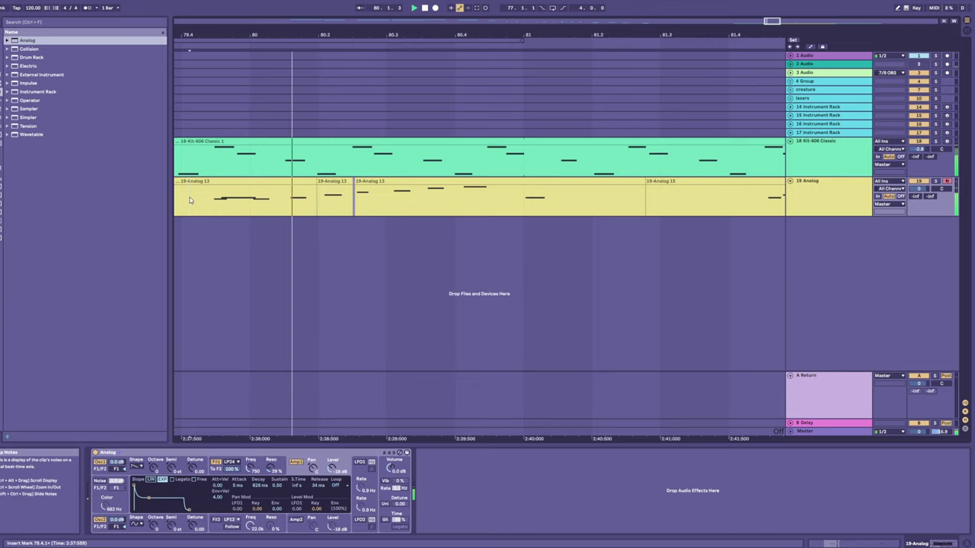
# - Play the drums and Analog melody together from 79.2 and check their timing against the metronome
pyautogui.click(313, 161)
pyautogui.press('space')
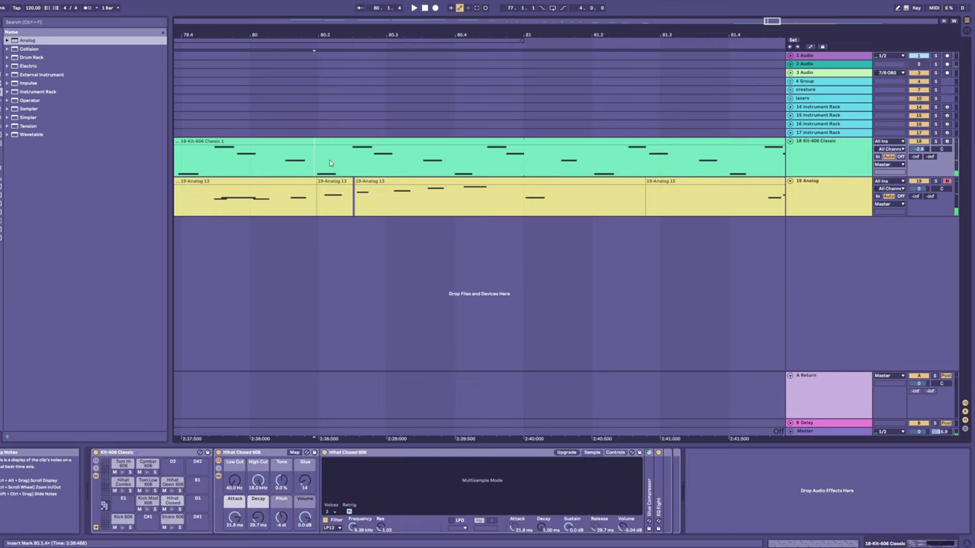
pyautogui.click(271, 41)
pyautogui.moveTo(277, 35); pyautogui.dragTo(335, 19)
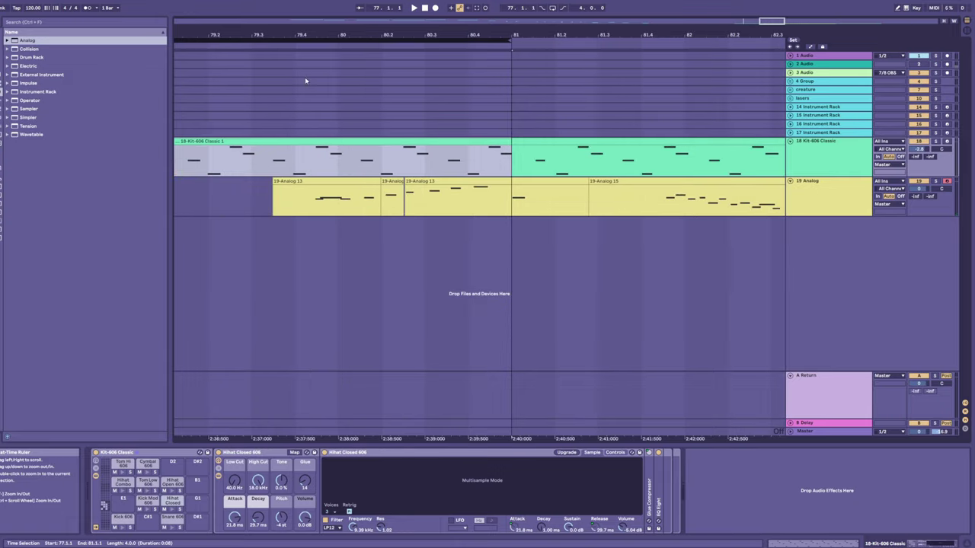
pyautogui.click(202, 172)
pyautogui.press('space')
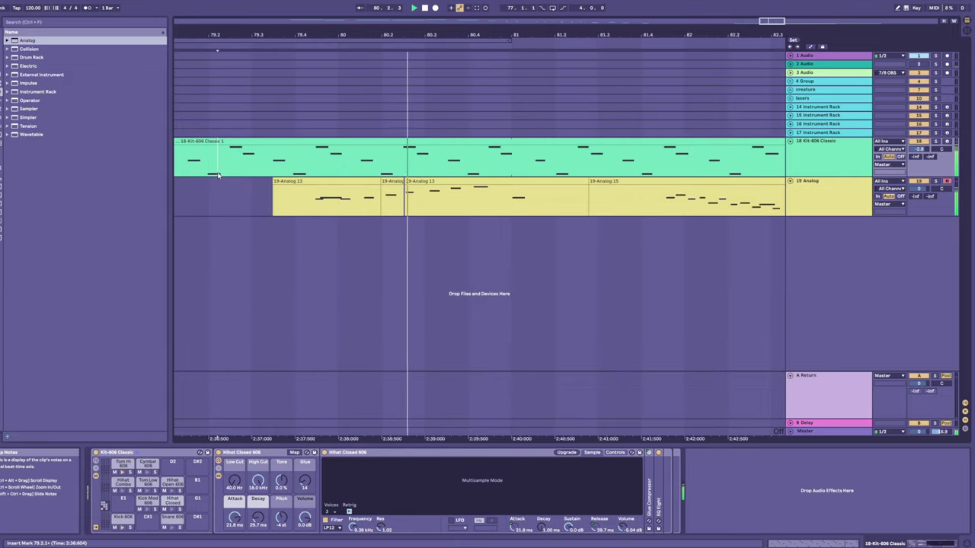
pyautogui.press('space')
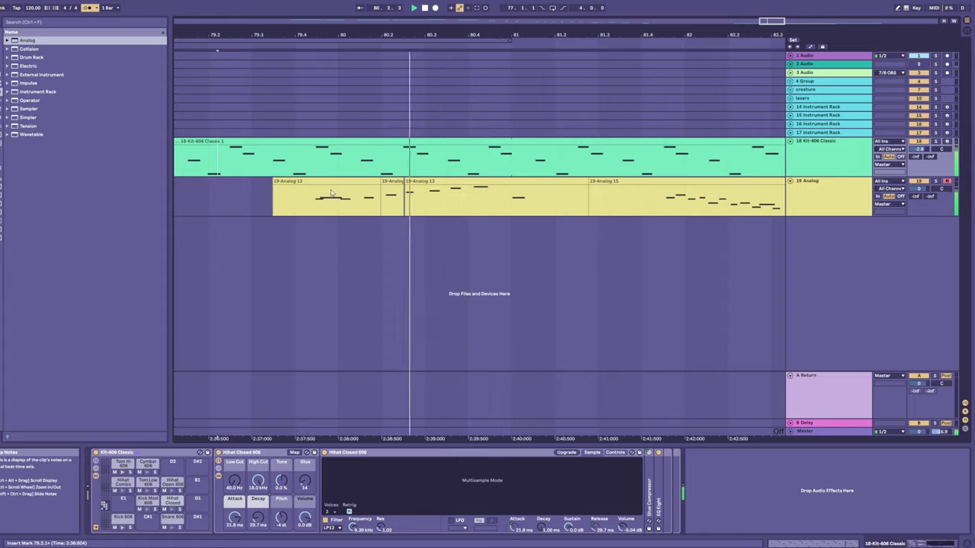
pyautogui.press('space')
# - Split the drum and Analog clips from about 80.1.4 to 80.2.3, shift the isolated pieces slightly later and audition the timing
pyautogui.moveTo(382, 156); pyautogui.dragTo(403, 202)
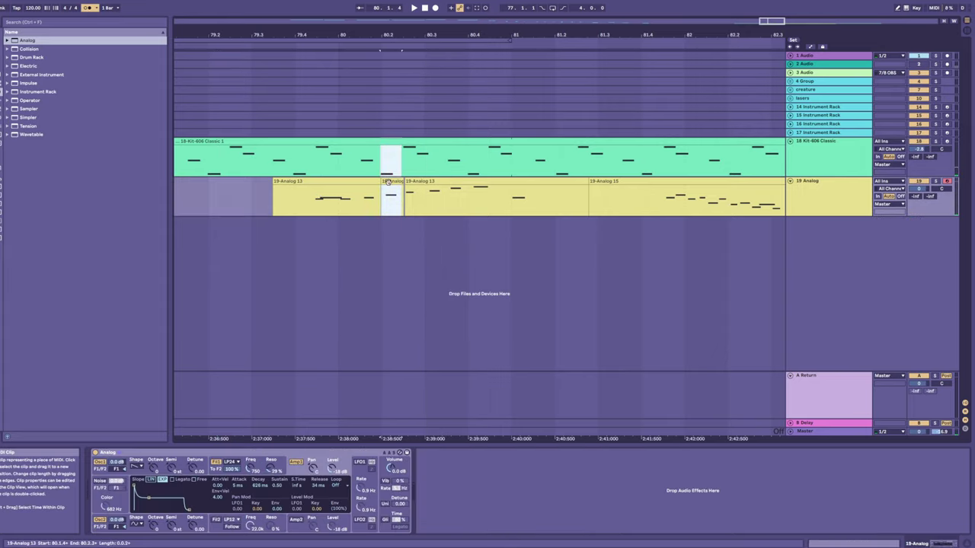
pyautogui.hotkey('ctrl', 'e')
pyautogui.click(312, 166)
pyautogui.press('space')
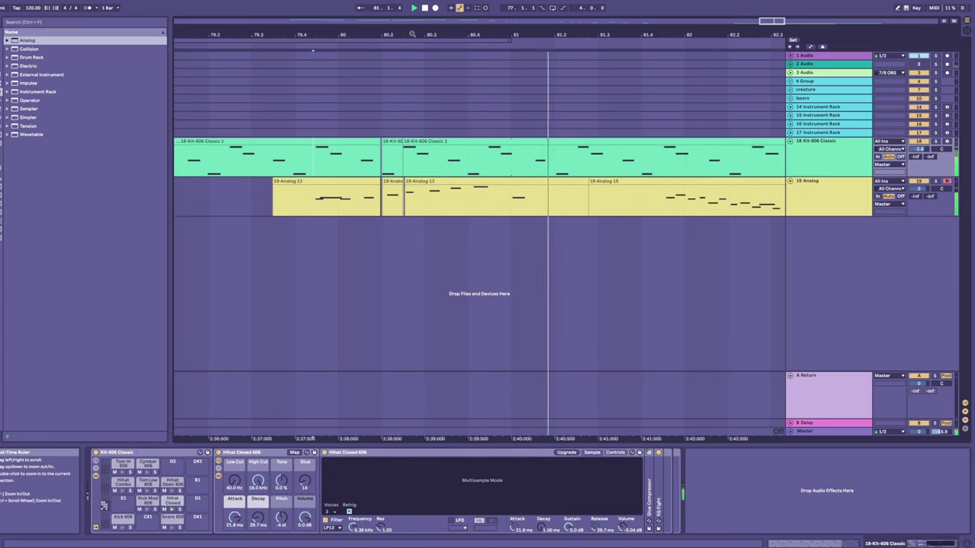
pyautogui.press('space')
pyautogui.click(296, 203)
pyautogui.press('space')
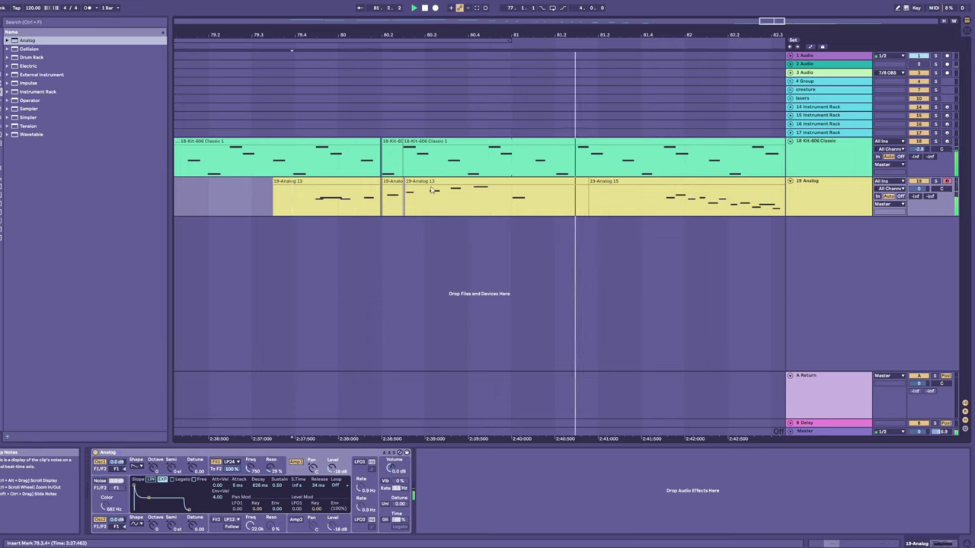
# - Split off the highest Analog note just before bar 81, shift it slightly earlier and play the second phrase from about 81.4
pyautogui.moveTo(467, 197)
pyautogui.mouseDown()
pyautogui.moveTo(502, 196)
pyautogui.moveTo(478, 188)
pyautogui.mouseUp()
pyautogui.hotkey('ctrl', 'e')
pyautogui.click(652, 202)
pyautogui.press('space')
pyautogui.press('space')
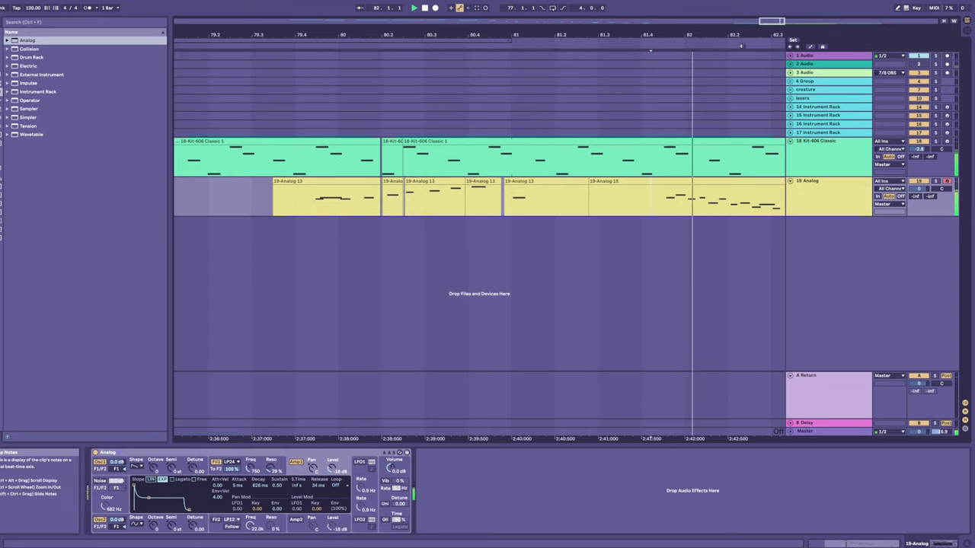
# - Open the second phrase's Analog clip, delete the short stray note at 2.3.2 and replay the phrase from 81.4.3
pyautogui.moveTo(753, 35); pyautogui.dragTo(490, 76)
pyautogui.press('space')
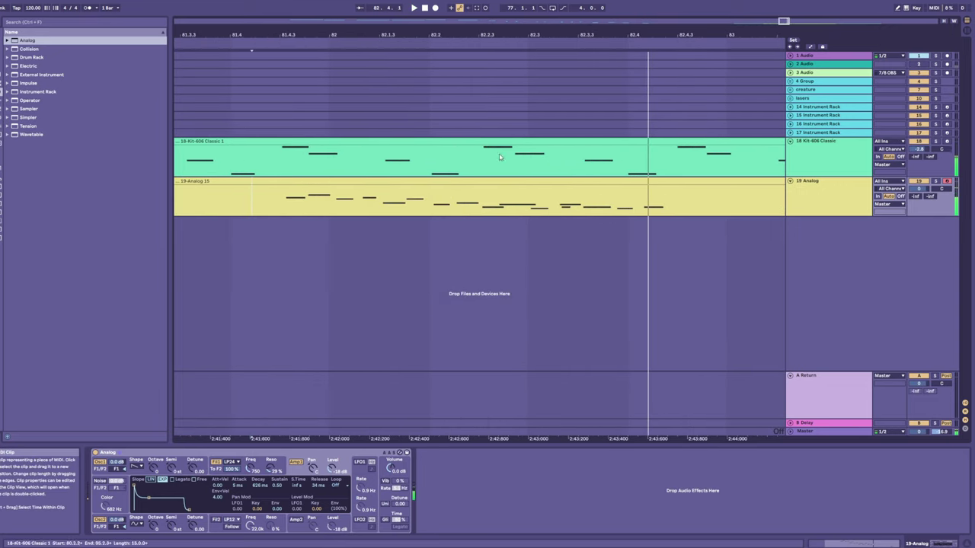
pyautogui.doubleClick(556, 211)
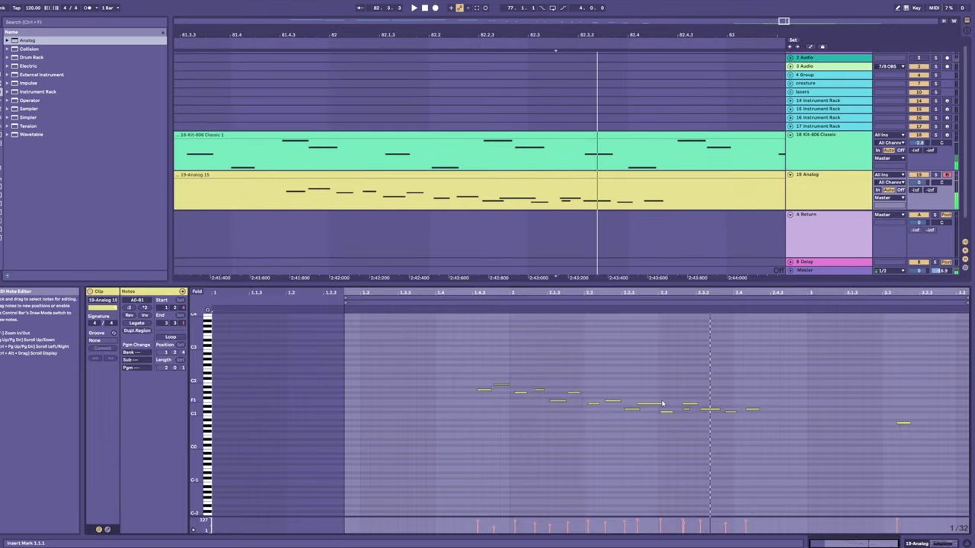
pyautogui.click(686, 409)
pyautogui.press('Delete')
pyautogui.press('space')
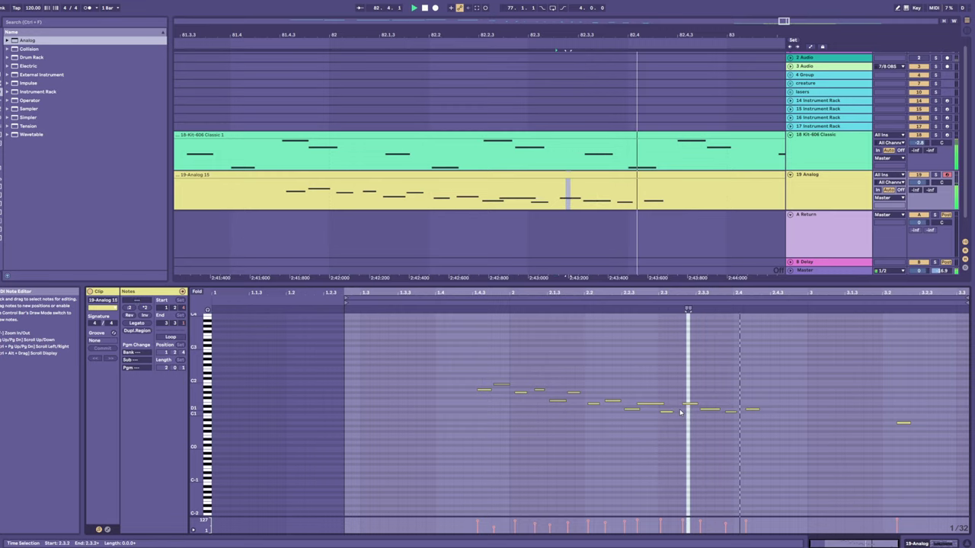
pyautogui.press('space')
pyautogui.click(282, 202)
pyautogui.press('space')
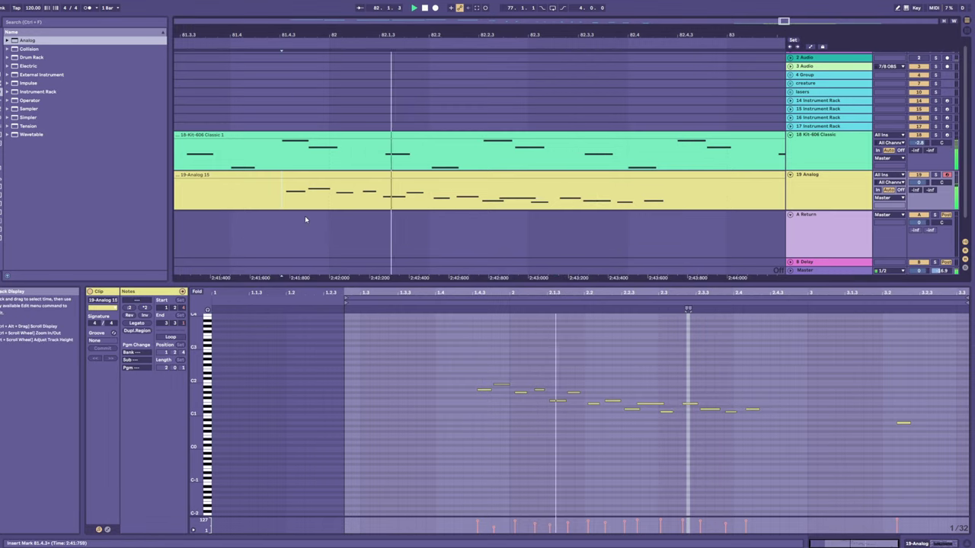
# - Disable the note grid in the second phrase's clip and extend the E1 note at 2.3.2 to start slightly earlier
pyautogui.press('space')
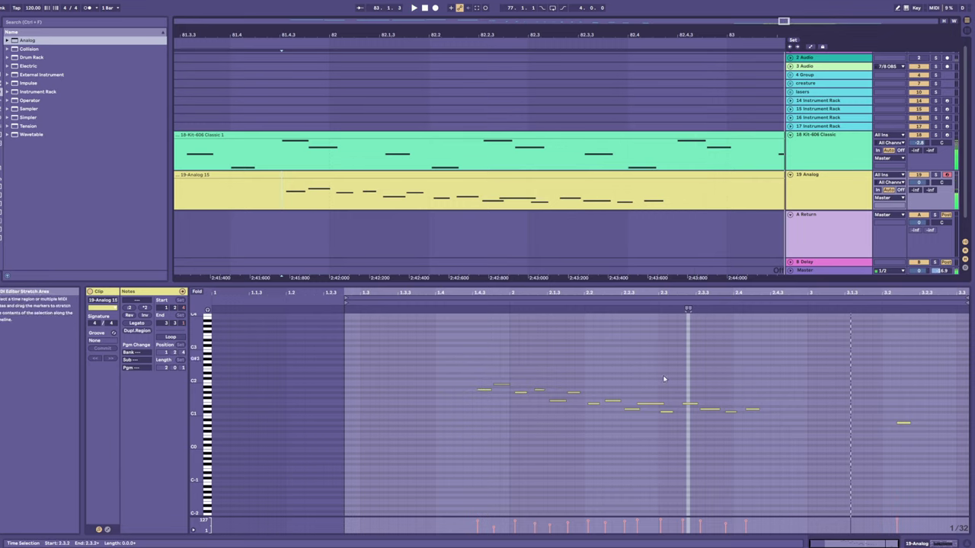
pyautogui.press('space')
pyautogui.moveTo(689, 292); pyautogui.dragTo(690, 328)
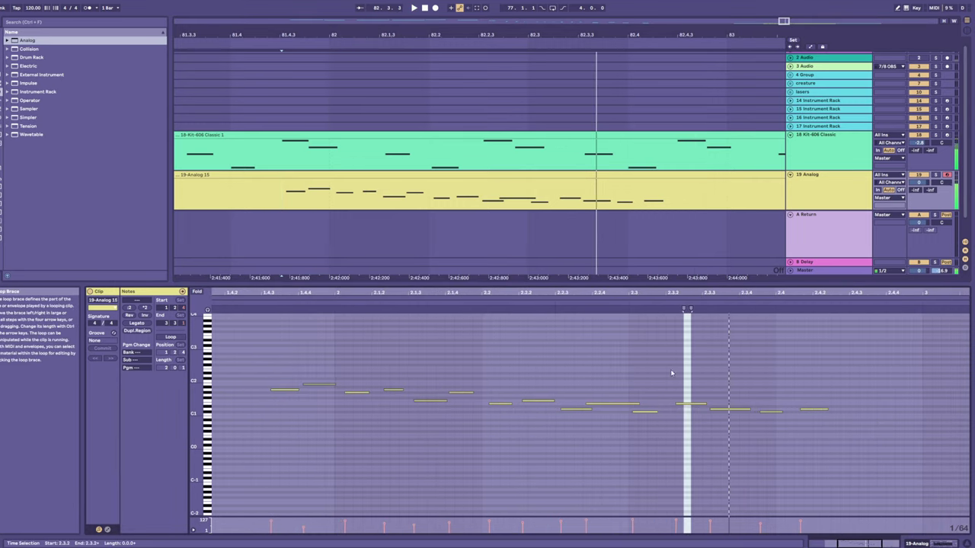
pyautogui.hotkey('ctrl', '4')
pyautogui.click(674, 403)
pyautogui.press('space')
pyautogui.click(671, 403)
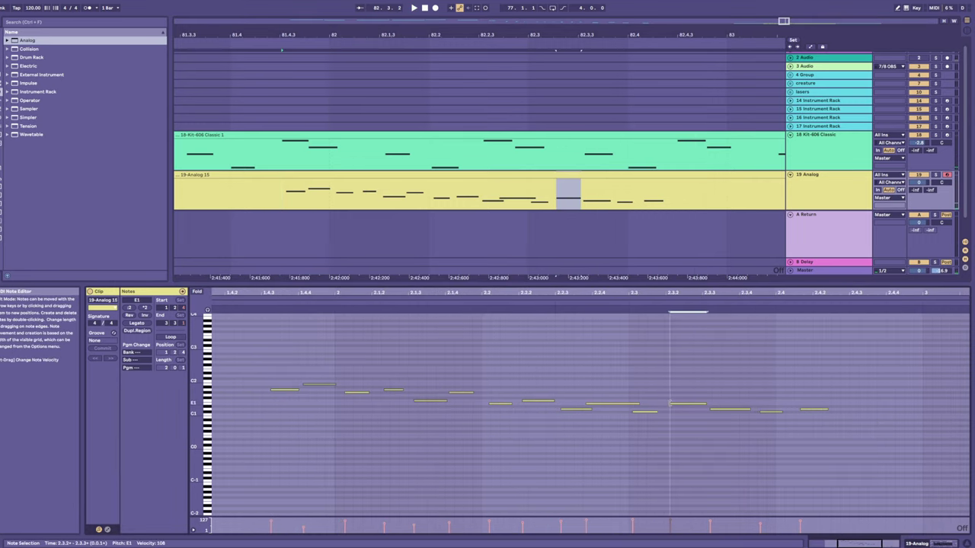
# - Lengthen the C#1 note at 2.3 and the D1 note at 2.2.3, and trim the E1 note between them
pyautogui.press('space')
pyautogui.click(656, 411)
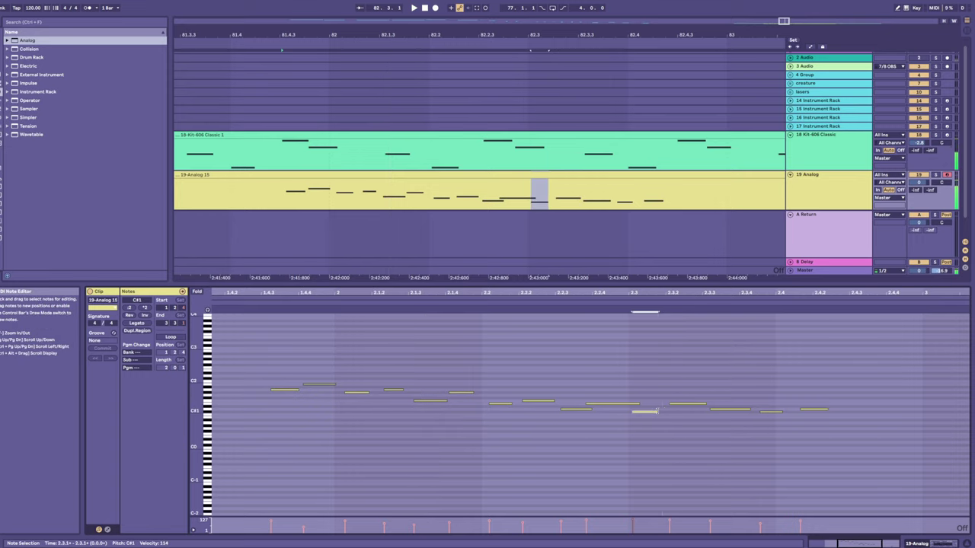
pyautogui.click(609, 403)
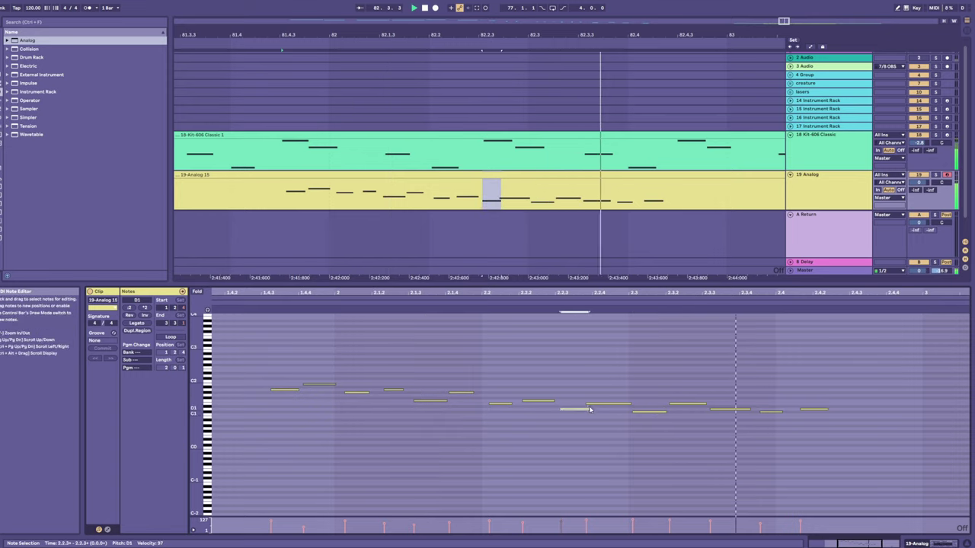
pyautogui.press('space')
pyautogui.press('space')
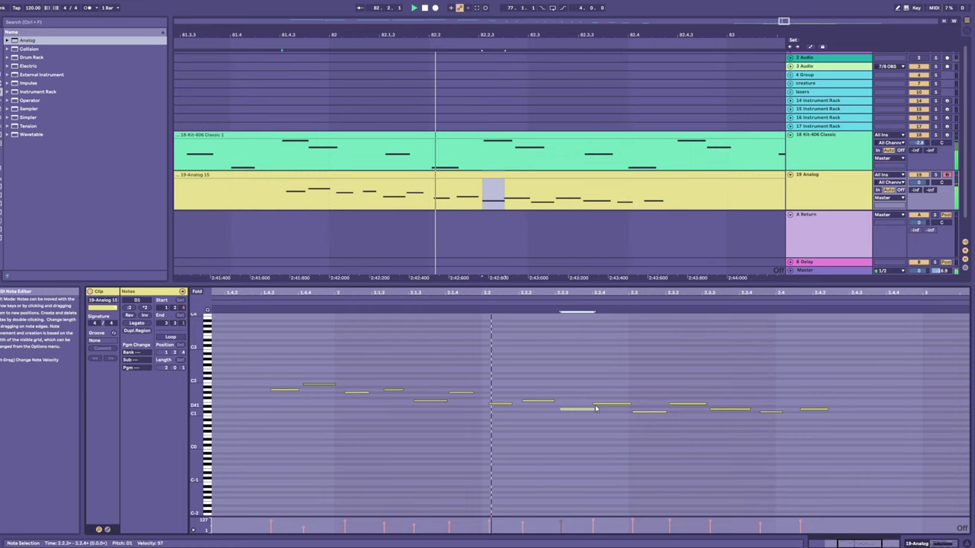
pyautogui.press('space')
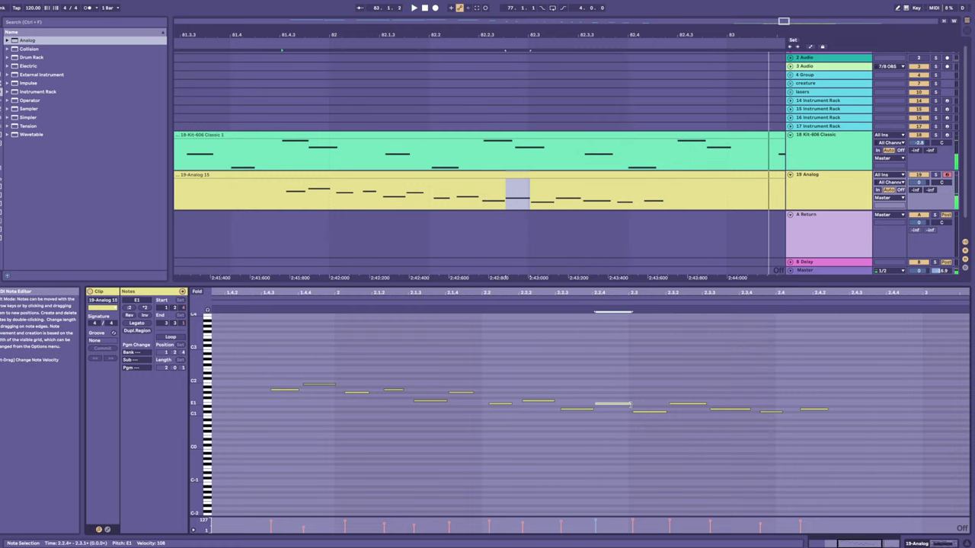
pyautogui.moveTo(631, 403); pyautogui.dragTo(623, 403)
pyautogui.press('space')
# - Adjust the velocities of the C#1 note at 2.3 and its neighbouring notes, setting the E1 note at 2.2.4 to 75
pyautogui.click(633, 411)
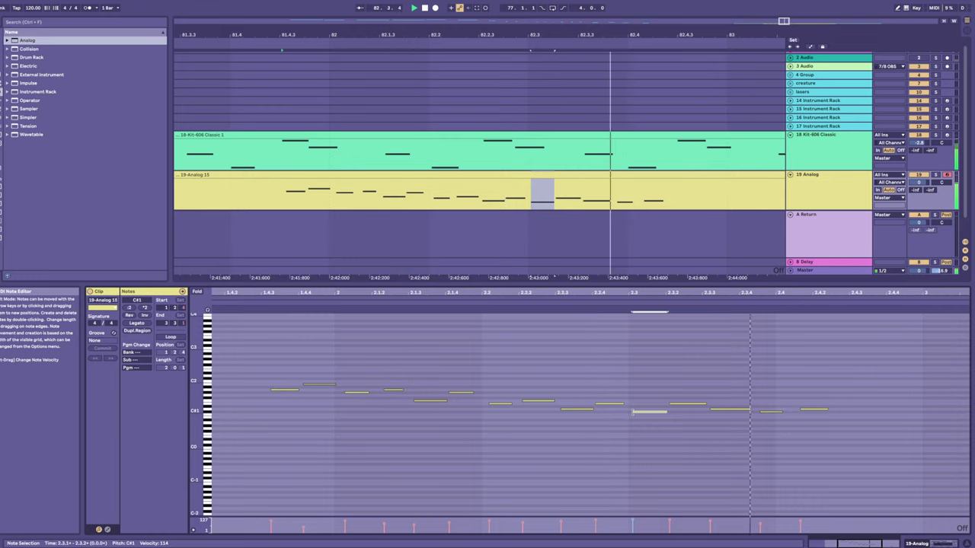
pyautogui.press('space')
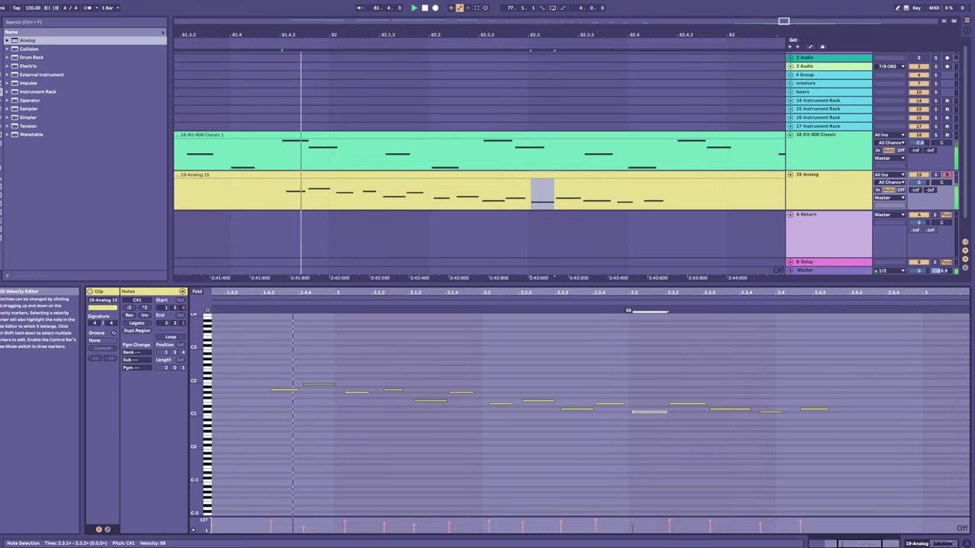
pyautogui.moveTo(633, 527); pyautogui.dragTo(595, 525)
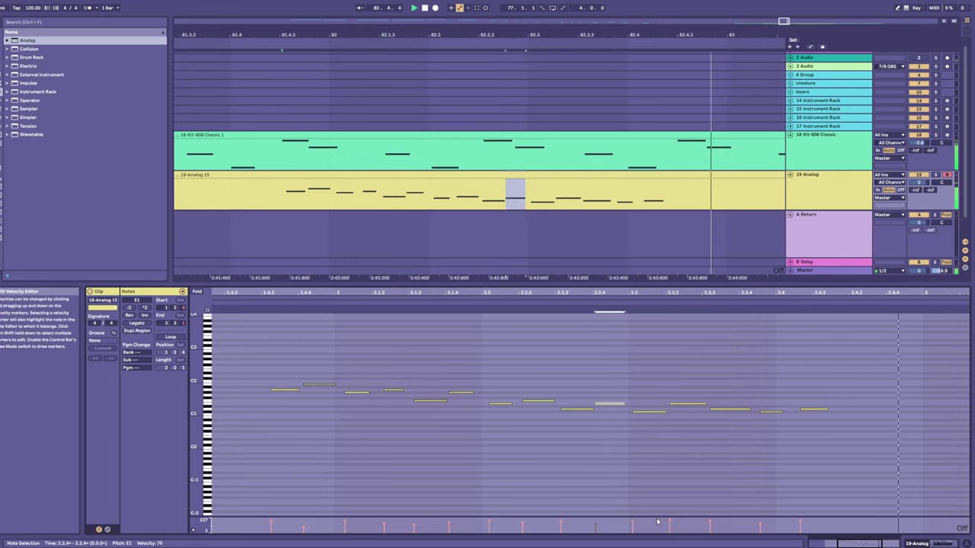
pyautogui.moveTo(657, 522); pyautogui.dragTo(712, 525)
pyautogui.press('space')
pyautogui.click(711, 525)
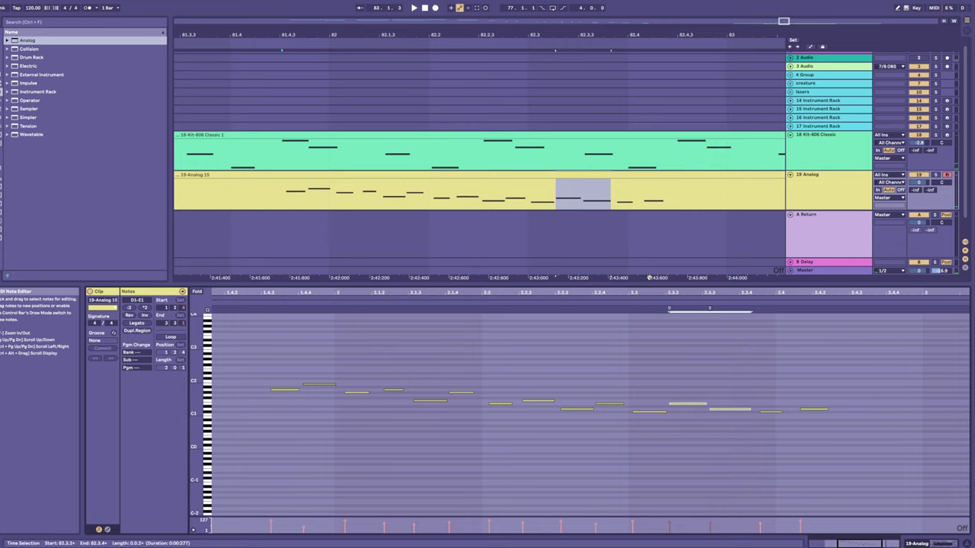
# - Split the Analog clip at 82.3.4, move the piece after the split slightly earlier and audition the transition
pyautogui.click(609, 204)
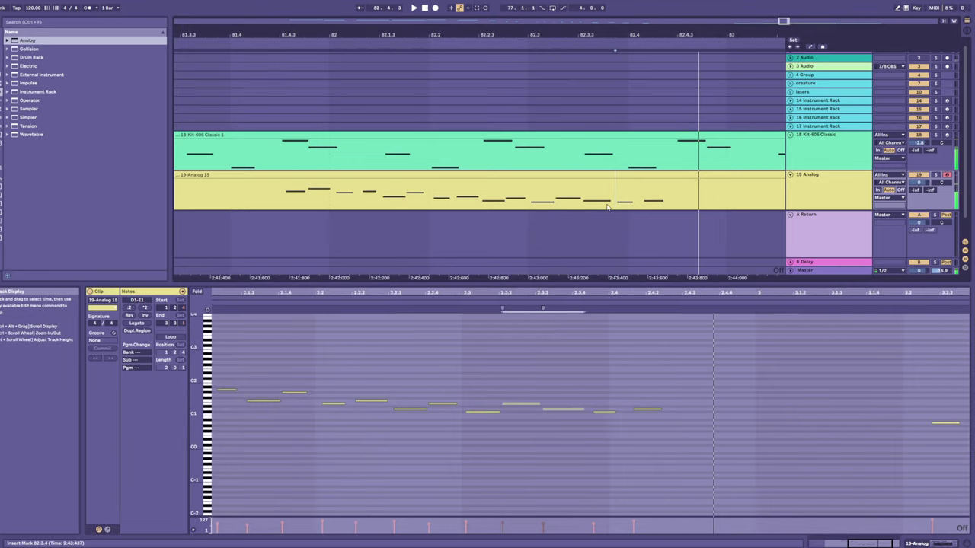
pyautogui.click(558, 204)
pyautogui.press('space')
pyautogui.press('space')
pyautogui.click(615, 204)
pyautogui.hotkey('ctrl', 'e')
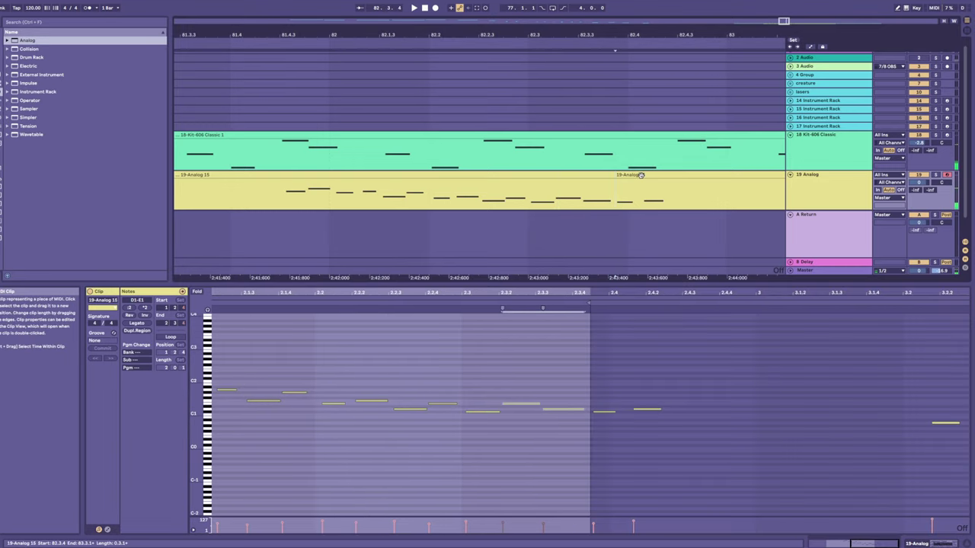
pyautogui.moveTo(640, 175); pyautogui.dragTo(638, 176)
pyautogui.click(550, 201)
pyautogui.press('space')
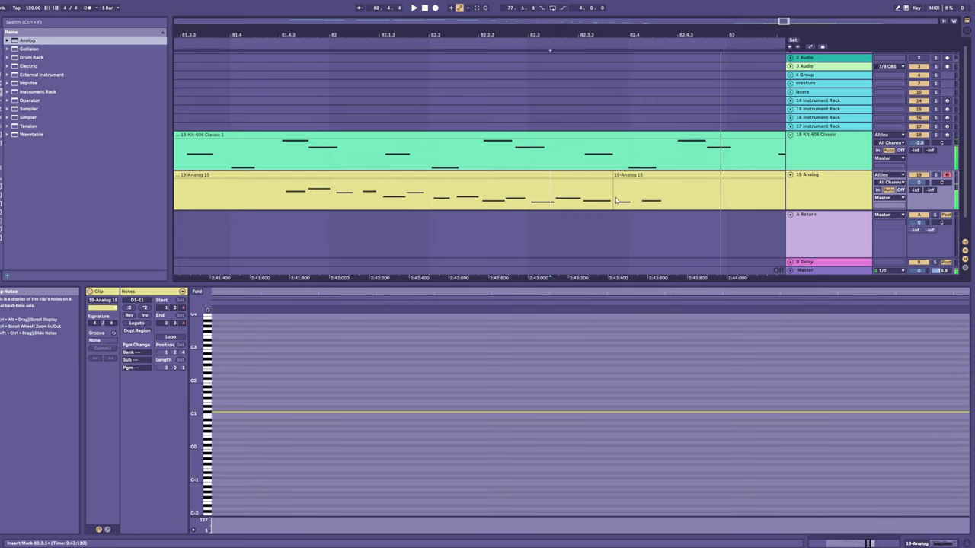
# - Nudge the Analog piece after 82.3.4 a little further forward in time and replay from 82.2.1
pyautogui.moveTo(626, 175); pyautogui.dragTo(621, 182)
pyautogui.click(543, 202)
pyautogui.press('space')
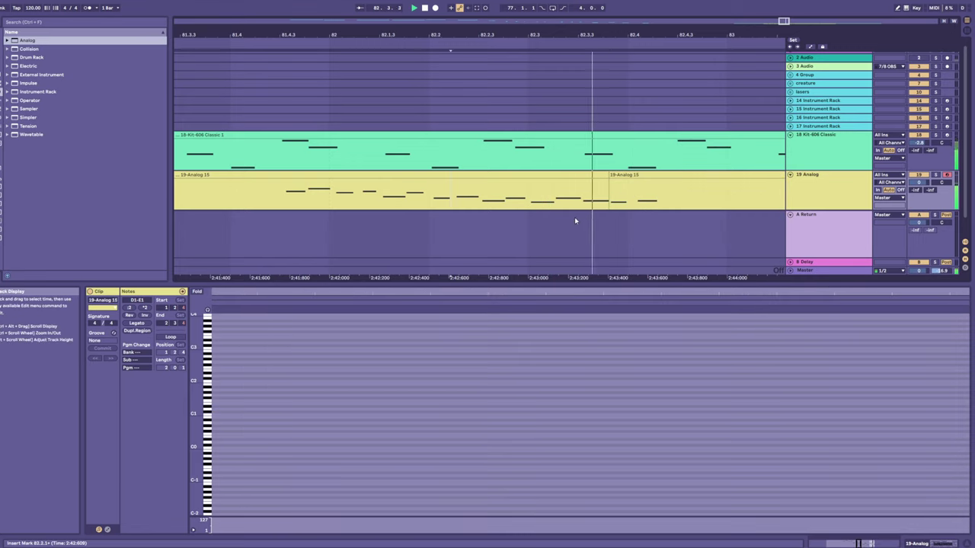
pyautogui.press('space')
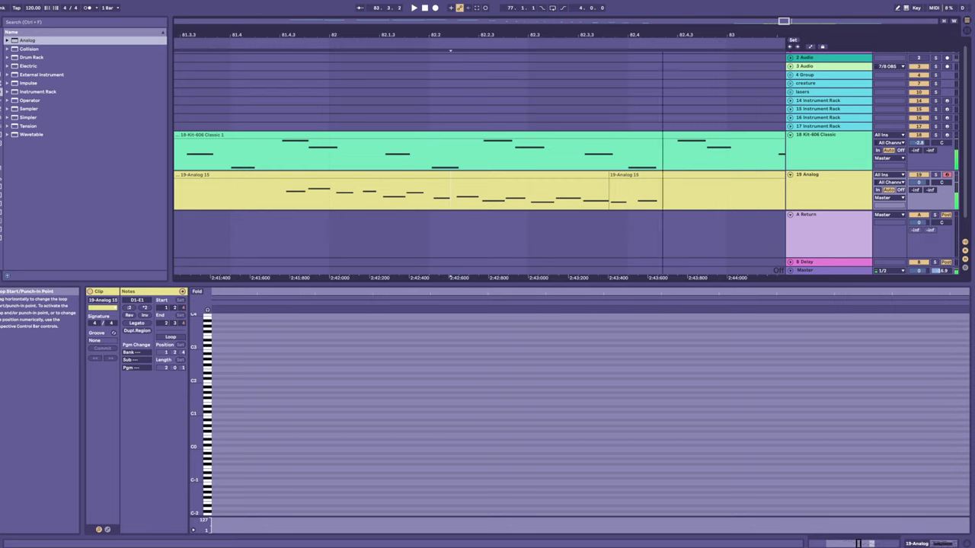
# - Split the Analog clip just before the low note at about 83.2, shift that note slightly earlier and play the result
pyautogui.moveTo(661, 35); pyautogui.dragTo(512, 23)
pyautogui.click(606, 202)
pyautogui.hotkey('ctrl', 'e')
pyautogui.moveTo(629, 179); pyautogui.dragTo(624, 184)
pyautogui.click(456, 198)
pyautogui.press('space')
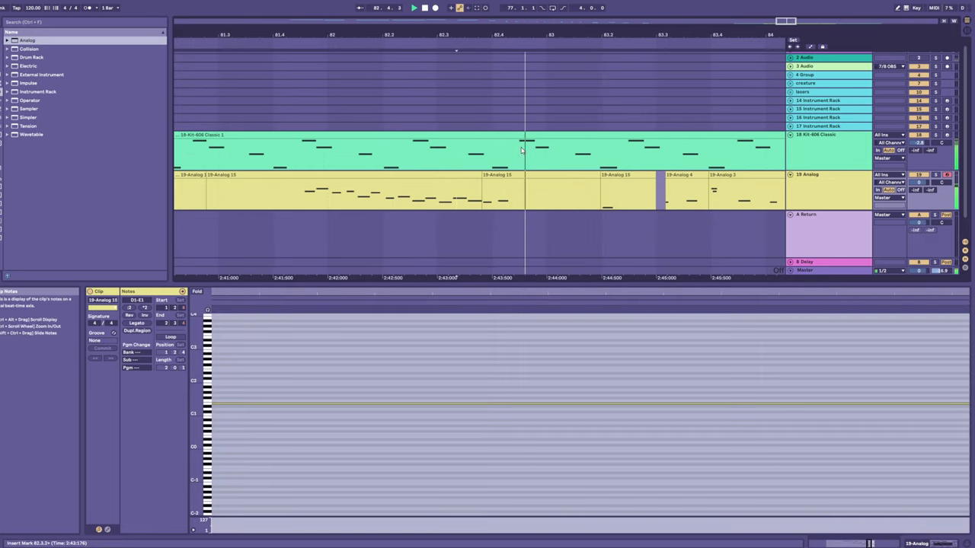
pyautogui.moveTo(565, 37); pyautogui.dragTo(596, 24)
pyautogui.press('space')
# - Audition the Analog melody's ending from about 83.2, and replay it with the drums from 82.3.4
pyautogui.click(669, 197)
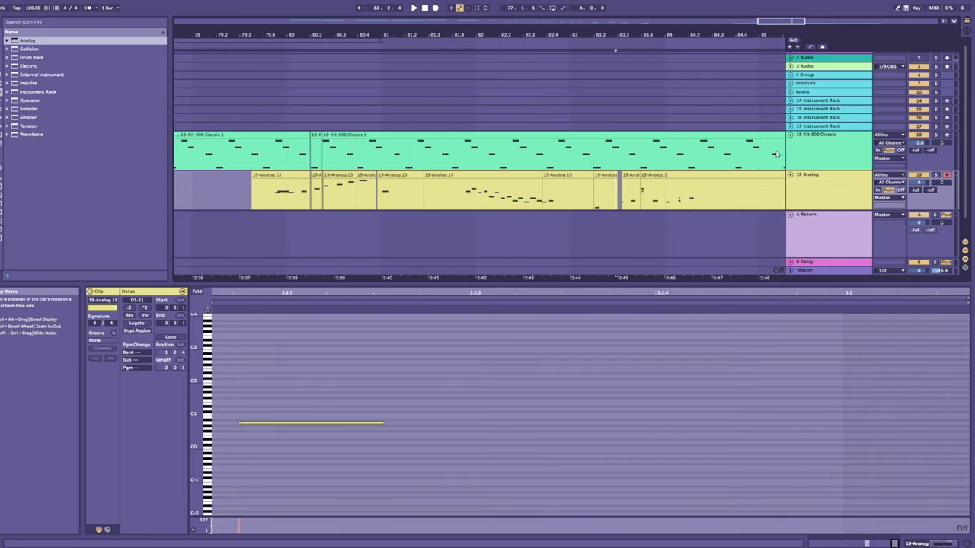
pyautogui.press('space')
pyautogui.click(601, 206)
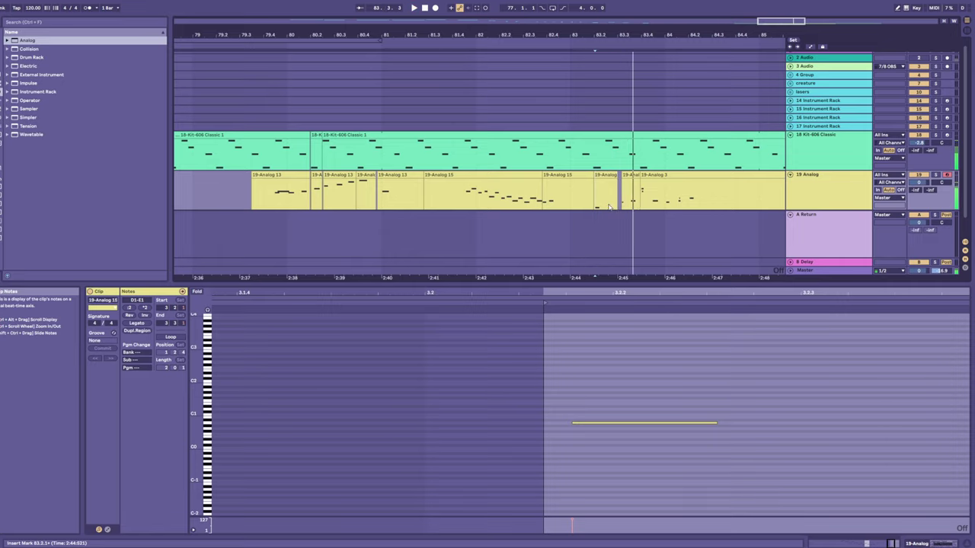
pyautogui.click(606, 206)
pyautogui.press('space')
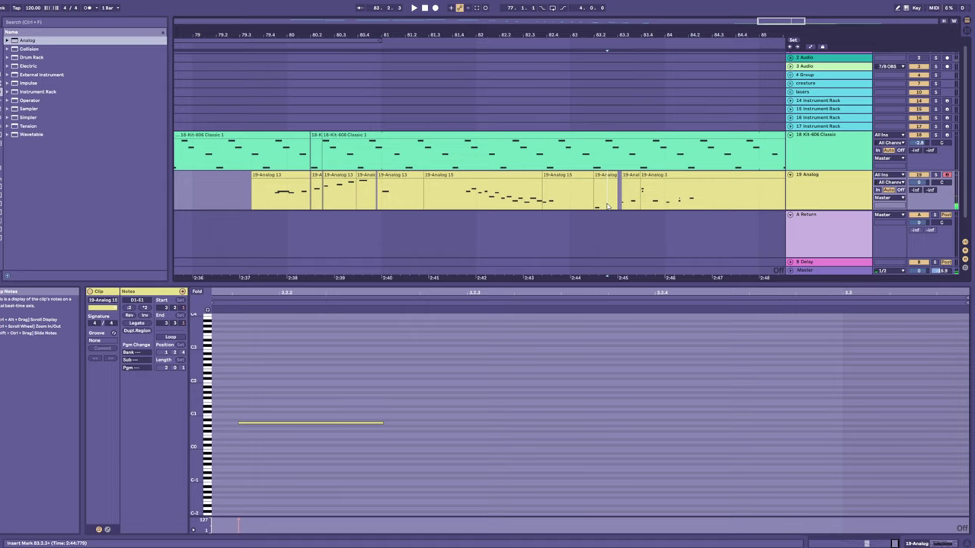
pyautogui.press('space')
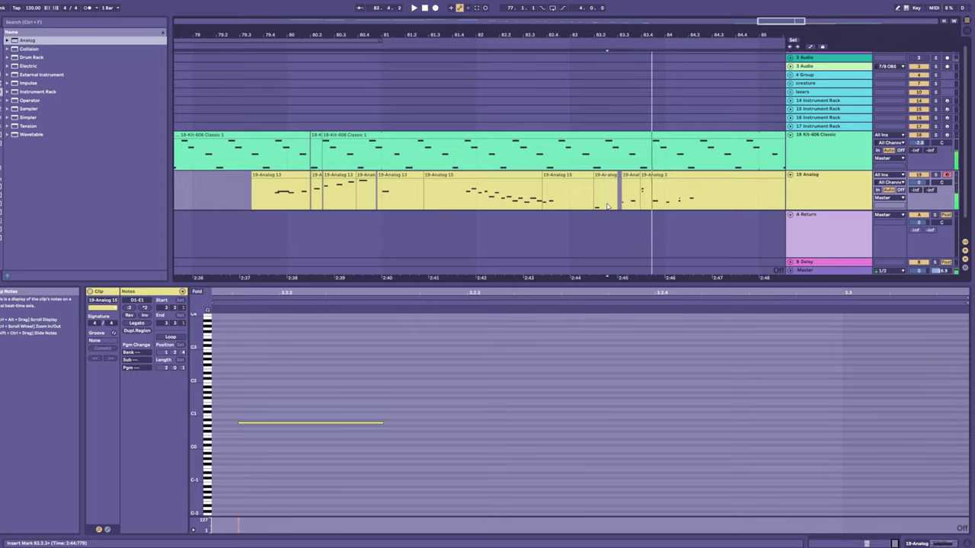
pyautogui.click(543, 202)
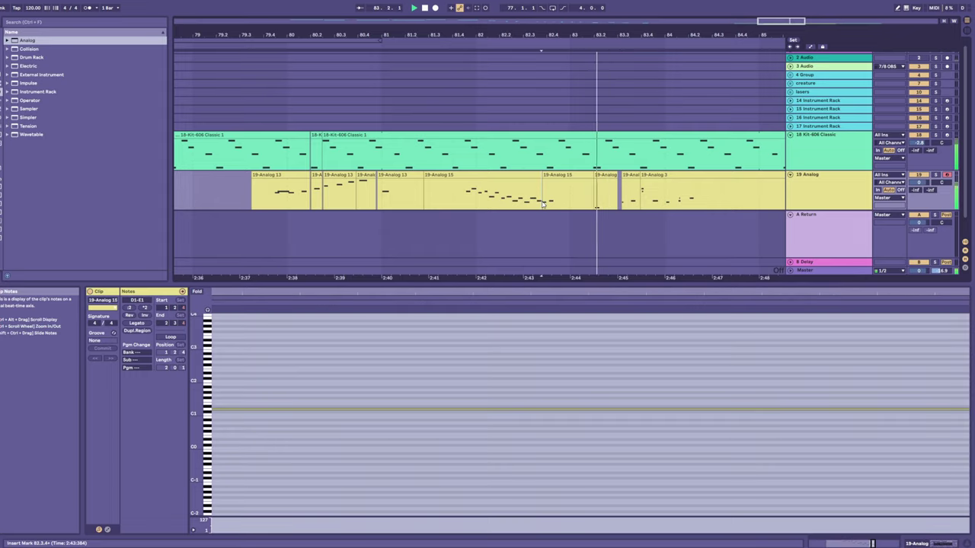
pyautogui.press('space')
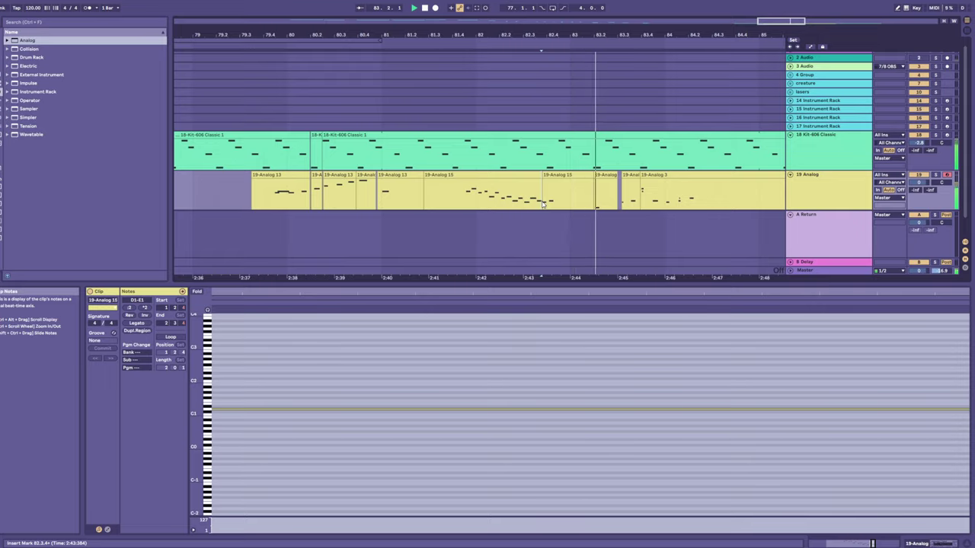
pyautogui.press('space')
pyautogui.press('space')
# - Record several trial takes of a rising Analog line from about bar 83, restarting playback from 82.3.4 for each take
pyautogui.click(540, 201)
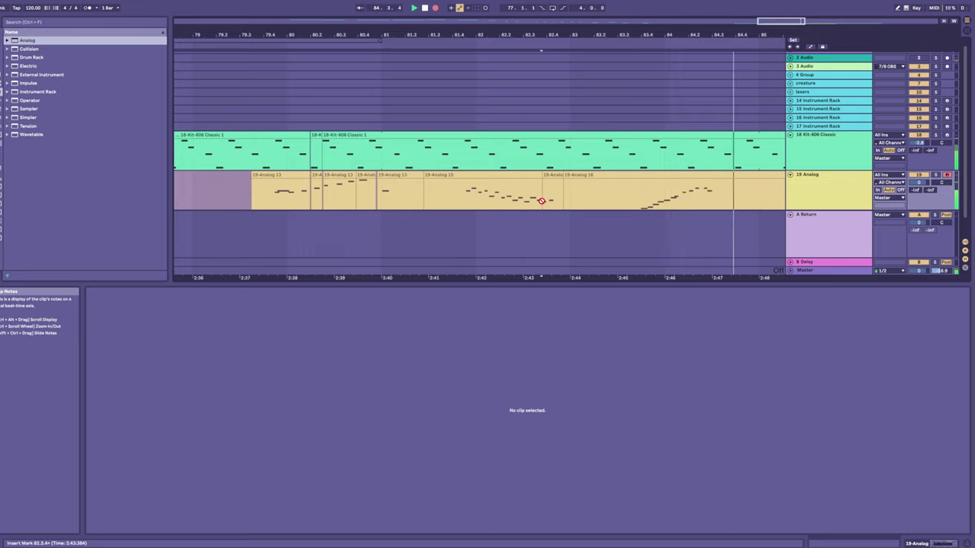
pyautogui.press('space')
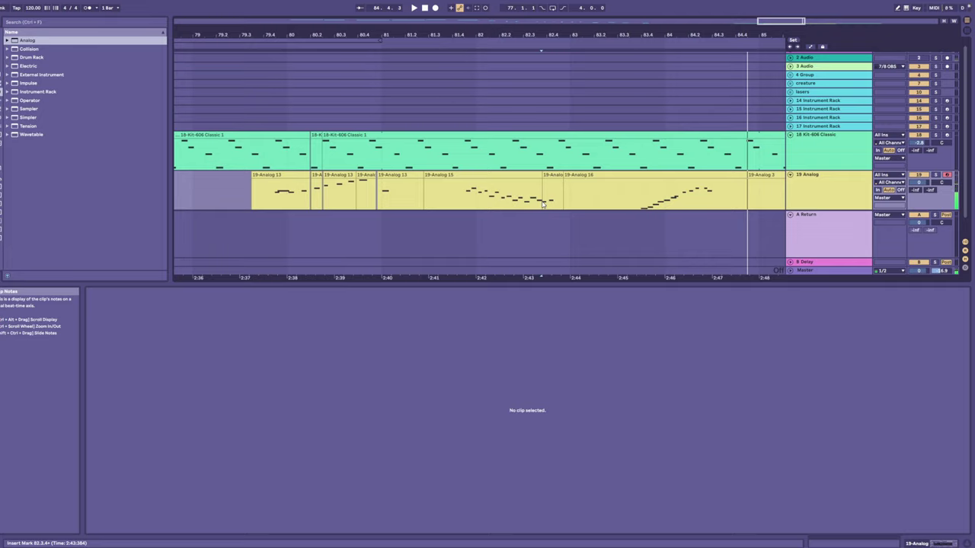
pyautogui.press('space')
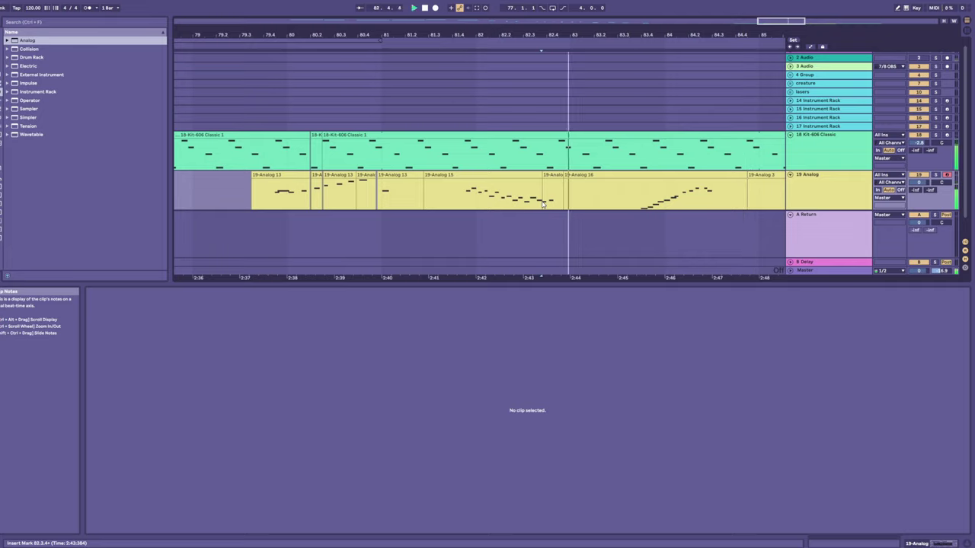
pyautogui.press('F9')
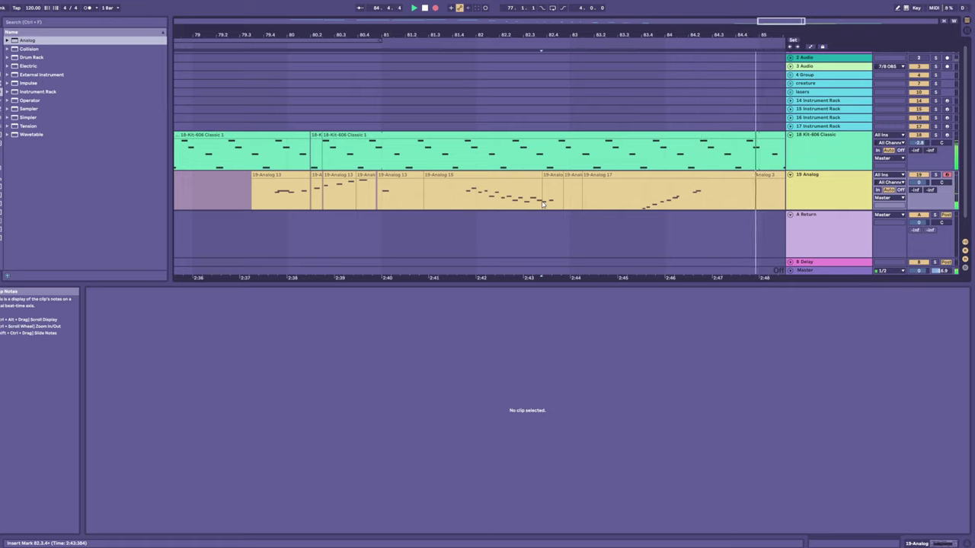
pyautogui.press('space')
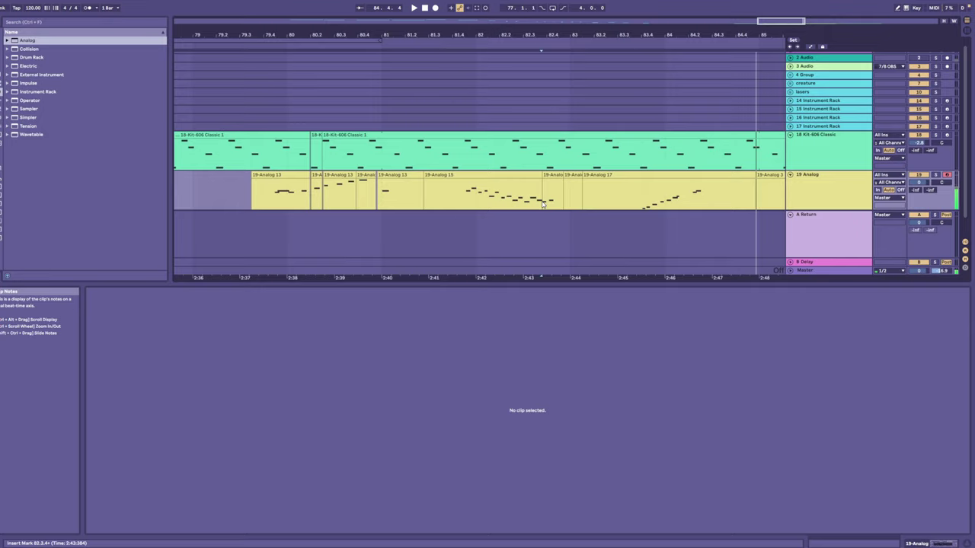
pyautogui.press('space')
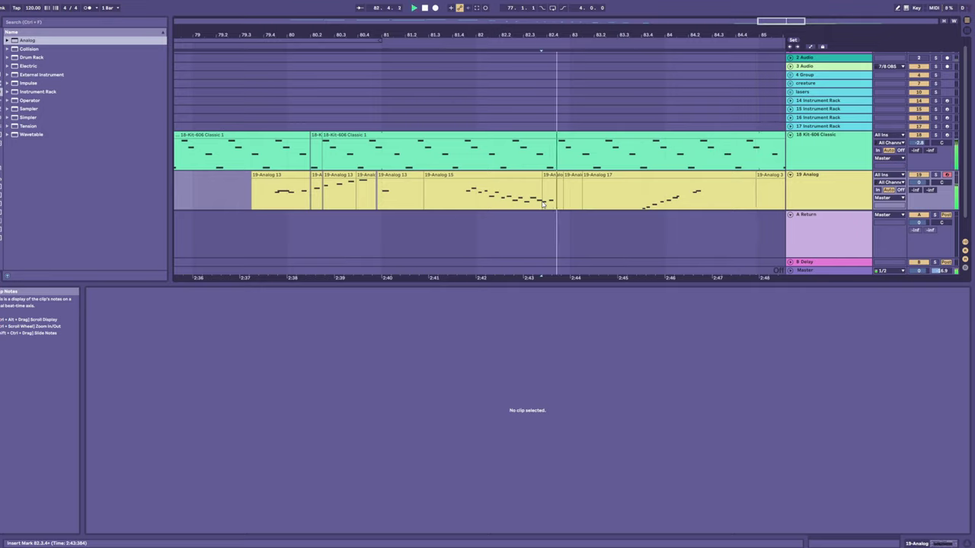
pyautogui.press('F9')
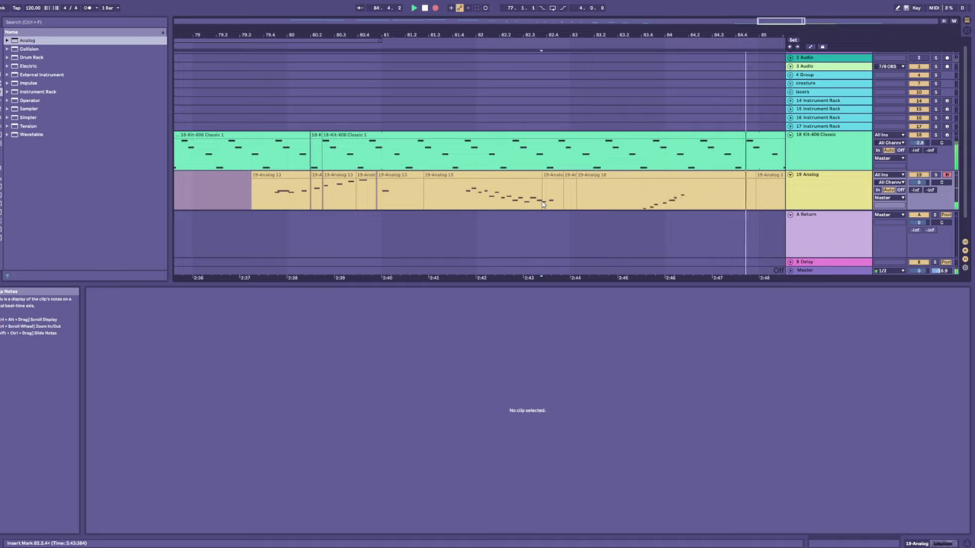
pyautogui.press('space')
pyautogui.press('space')
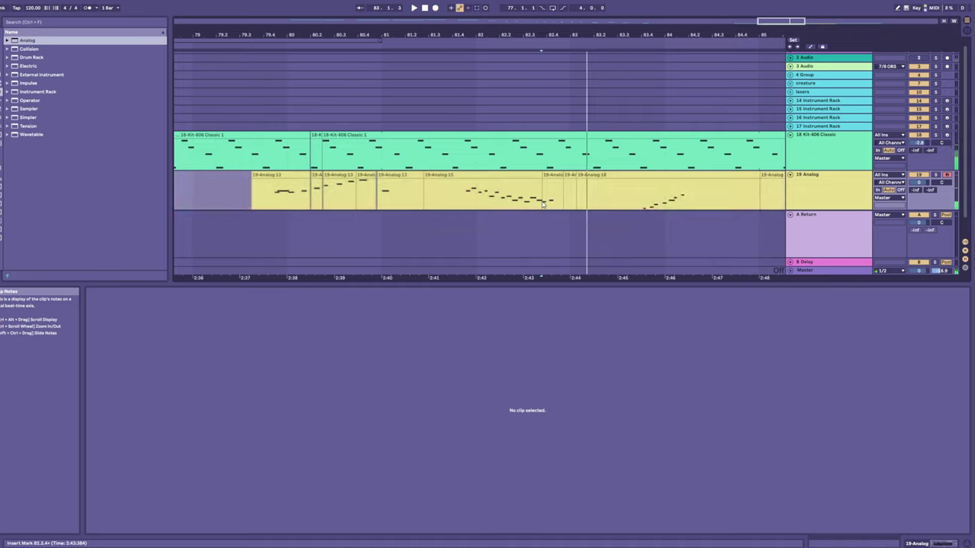
pyautogui.press('F9')
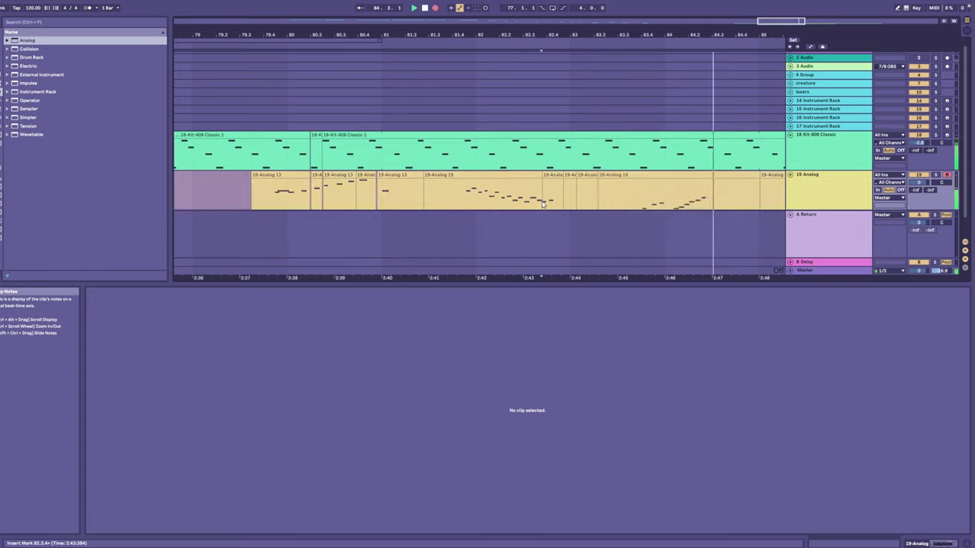
pyautogui.press('space')
# - Record another Analog take from about 83.2 to past bar 85, with a rising run starting near 83.4 and a closing phrase
pyautogui.press('space')
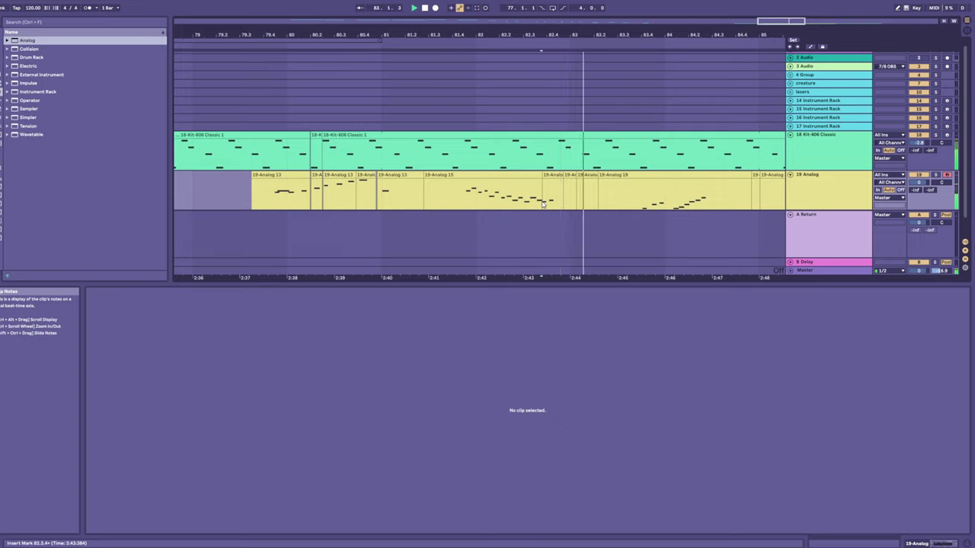
pyautogui.press('F9')
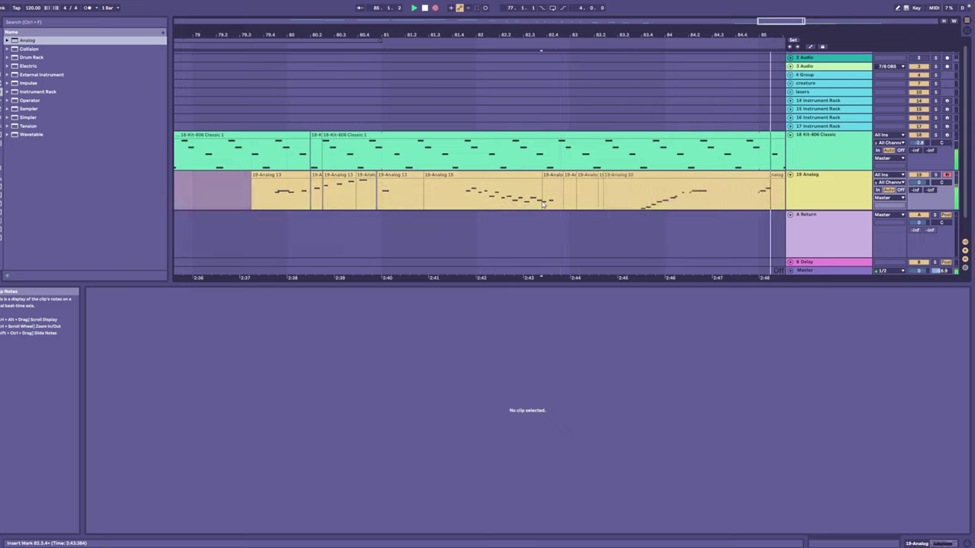
pyautogui.press('F9')
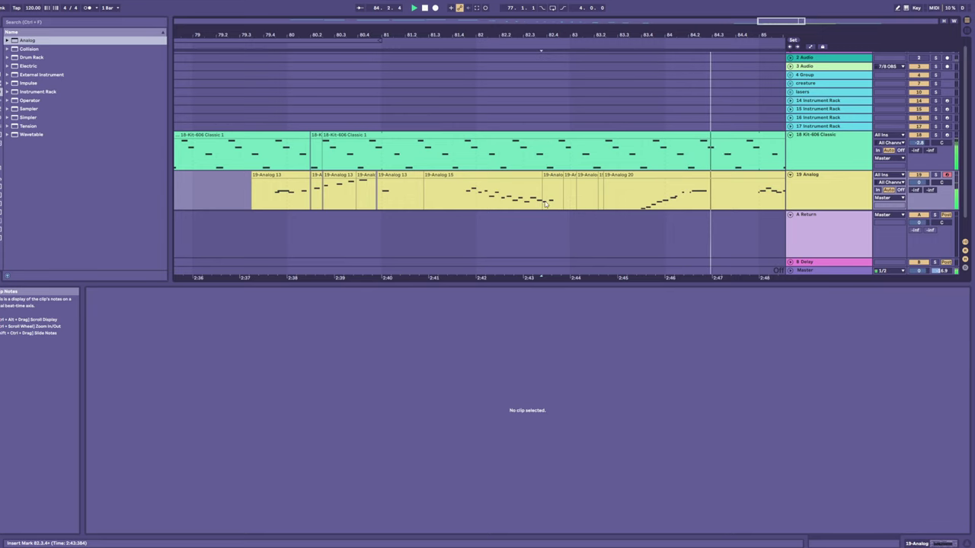
# - Set the tempo to 80 BPM and audition the rising Analog line repeatedly from 83.2.3
pyautogui.click(629, 199)
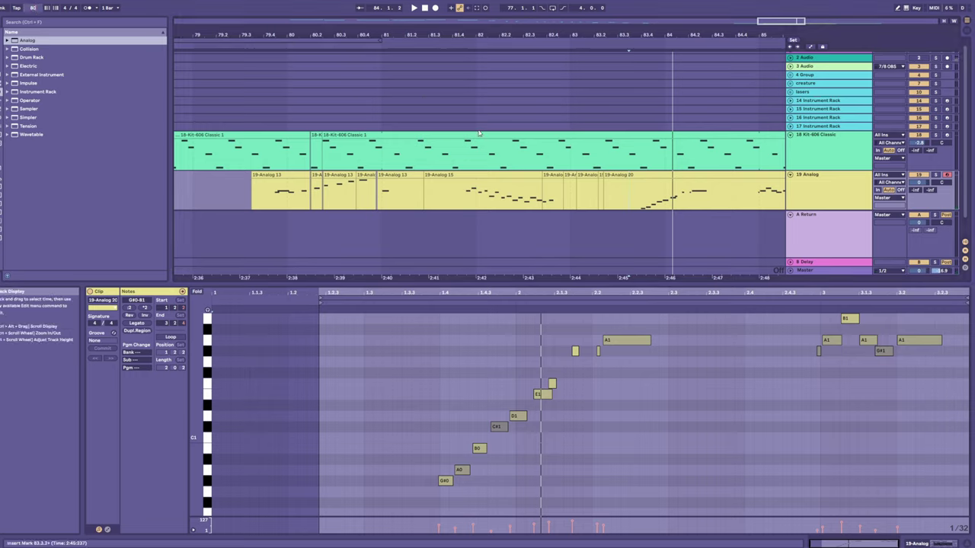
pyautogui.click(608, 195)
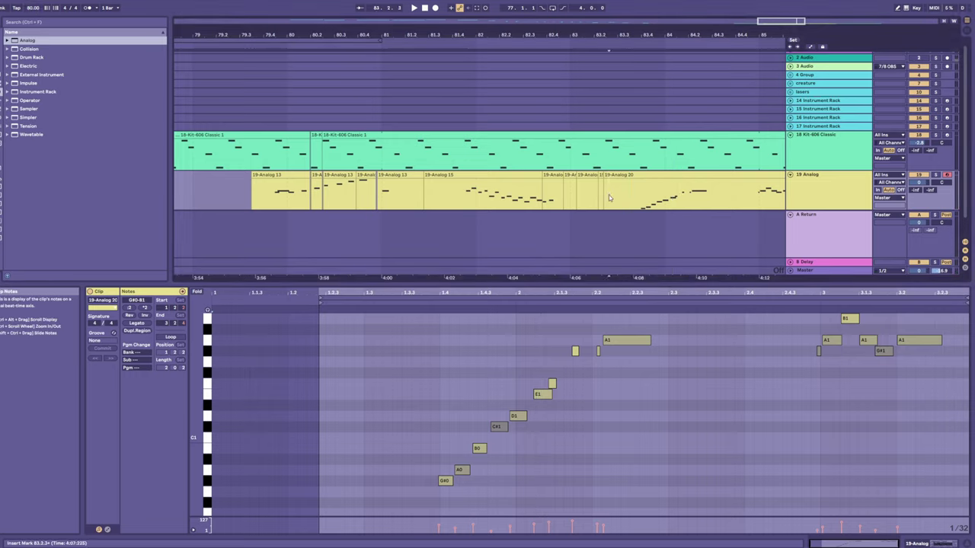
pyautogui.press('space')
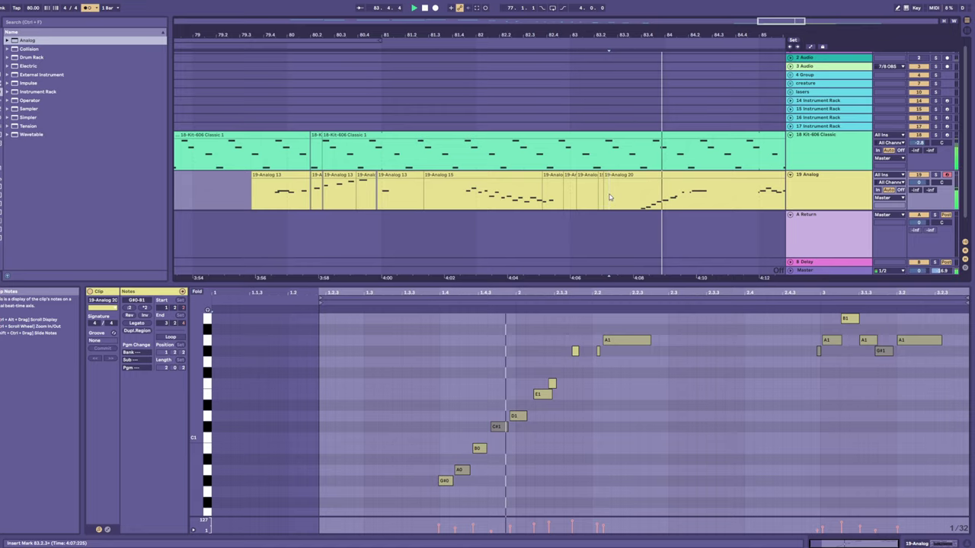
pyautogui.press('space')
pyautogui.press('space')
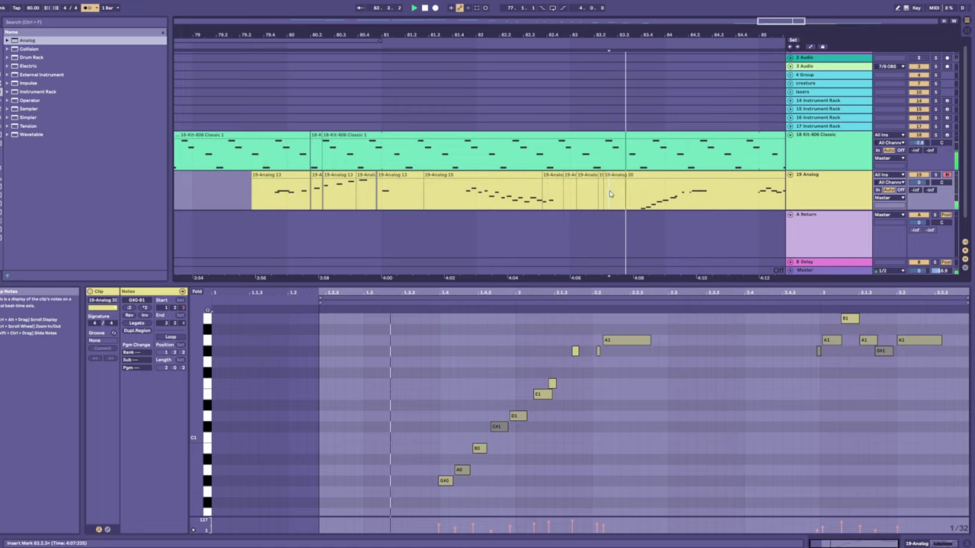
pyautogui.press('space')
pyautogui.press('space')
pyautogui.press('space')
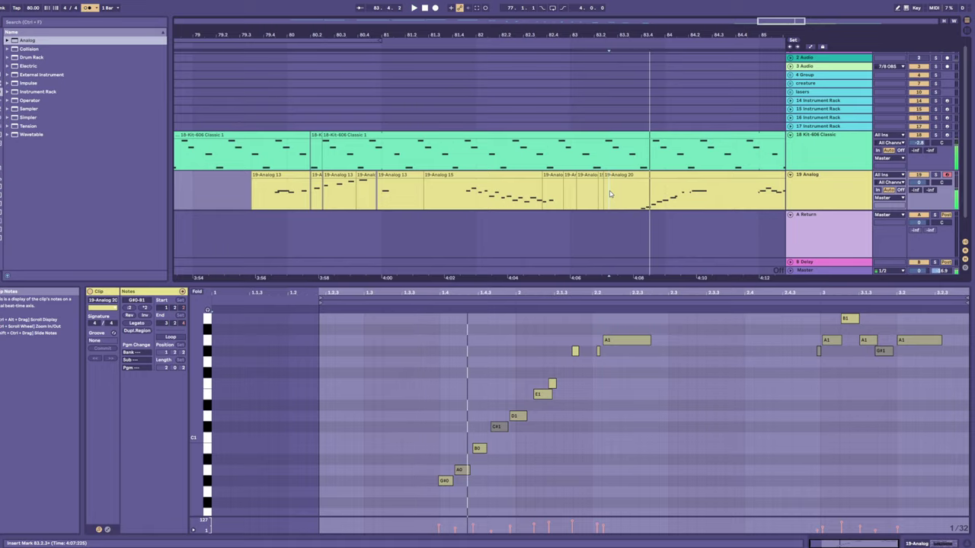
# - Record several trial takes of the rising Analog run at 80 BPM, restarting from 83.2.3 for each take
pyautogui.press('F9')
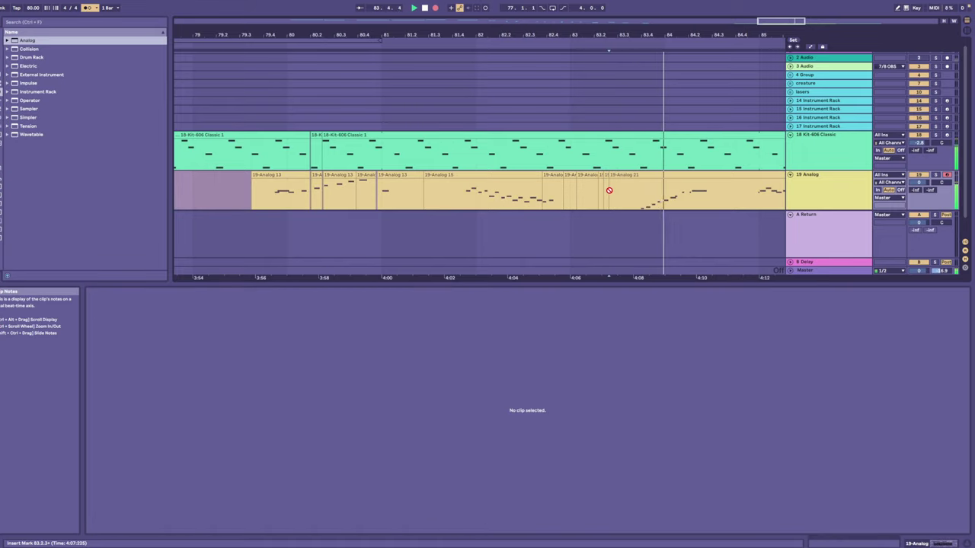
pyautogui.press('space')
pyautogui.press('space')
pyautogui.press('F9')
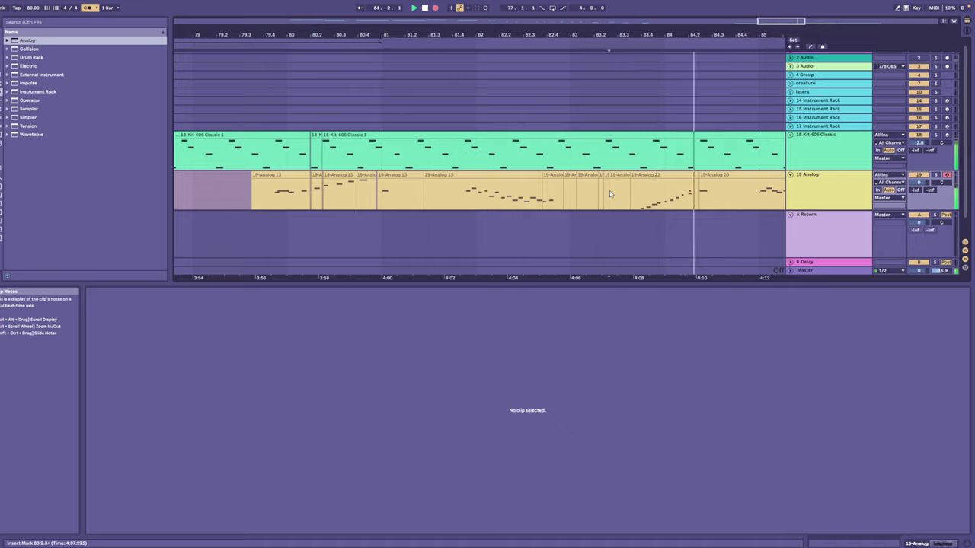
pyautogui.press('space')
pyautogui.press('F9')
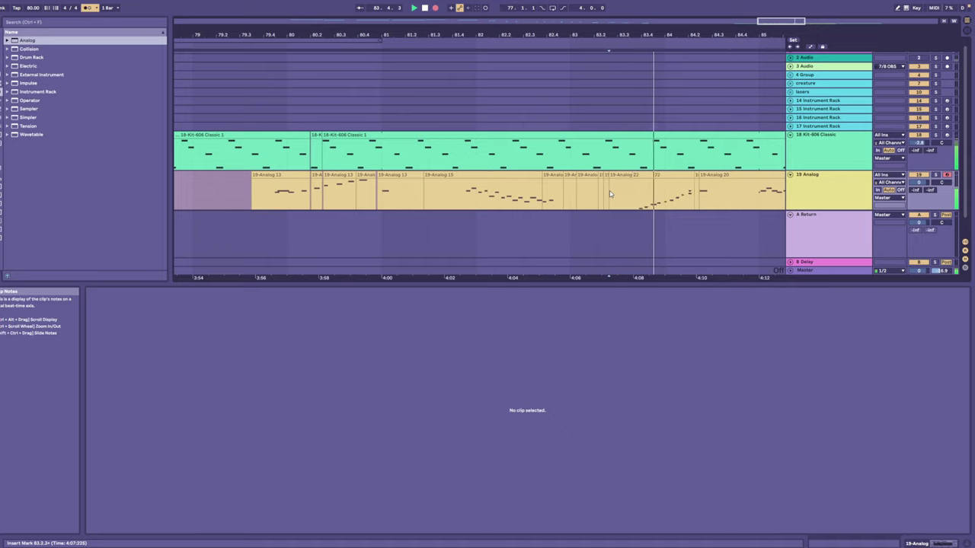
pyautogui.press('space')
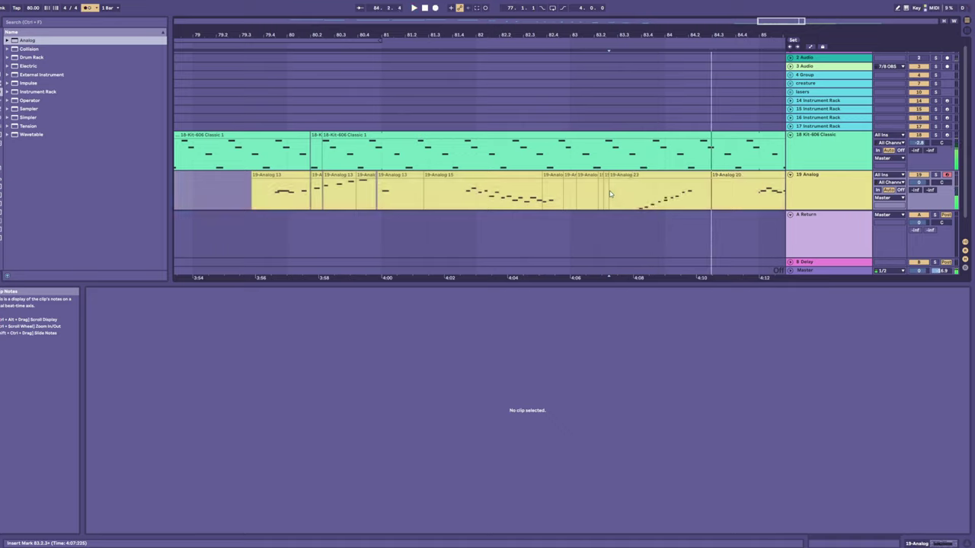
pyautogui.press('F9')
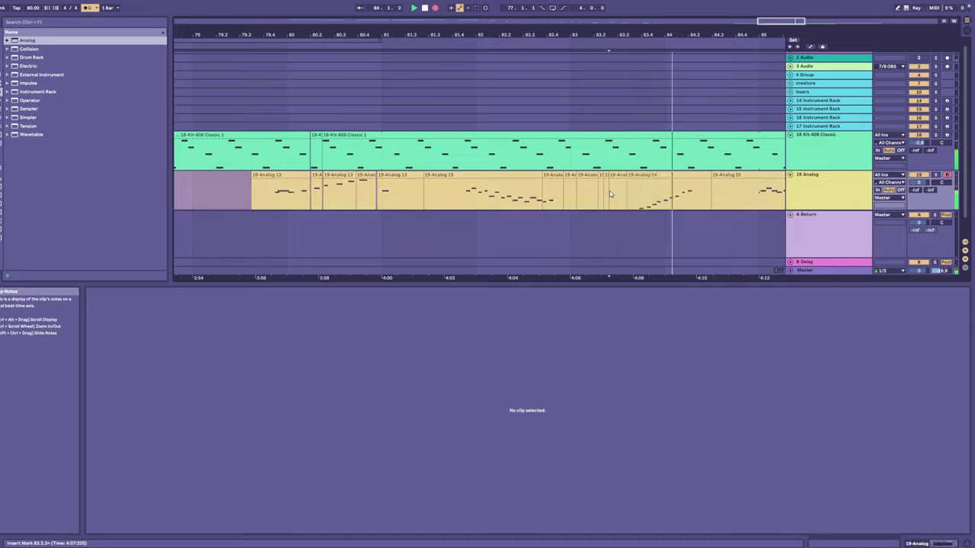
pyautogui.press('space')
# - Record a longer Analog take from 83.2.3 to about 87.3 with two rising runs, and play it back
pyautogui.press('F9')
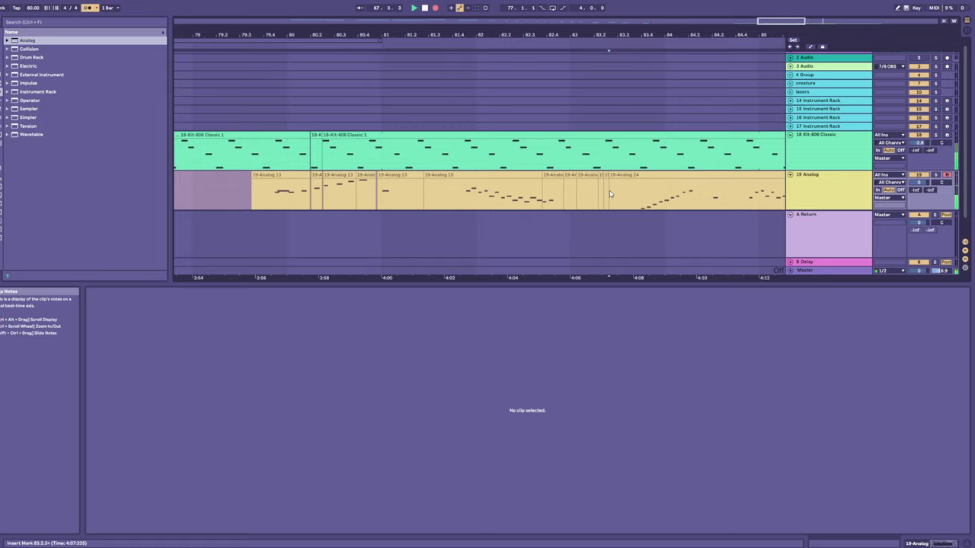
pyautogui.press('space')
pyautogui.press('space')
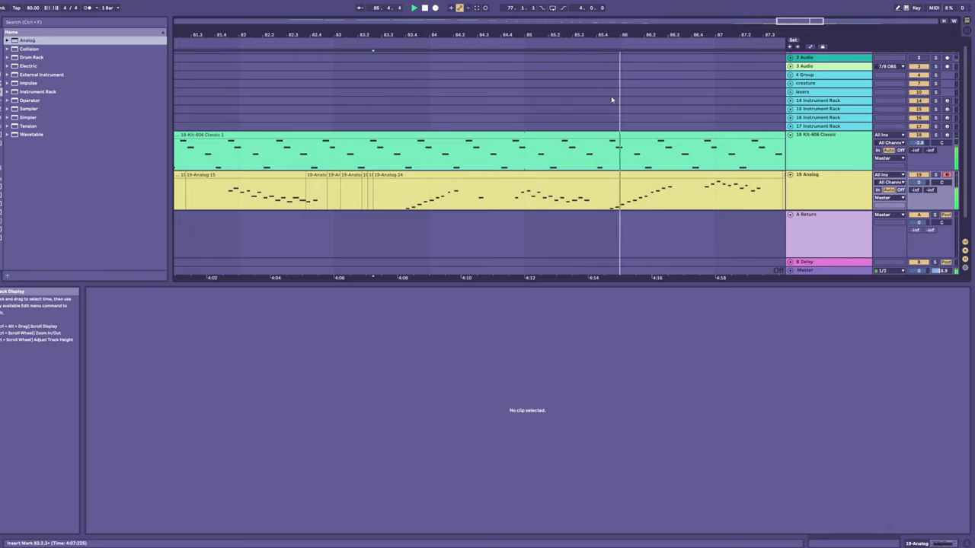
pyautogui.moveTo(702, 35); pyautogui.dragTo(577, 35)
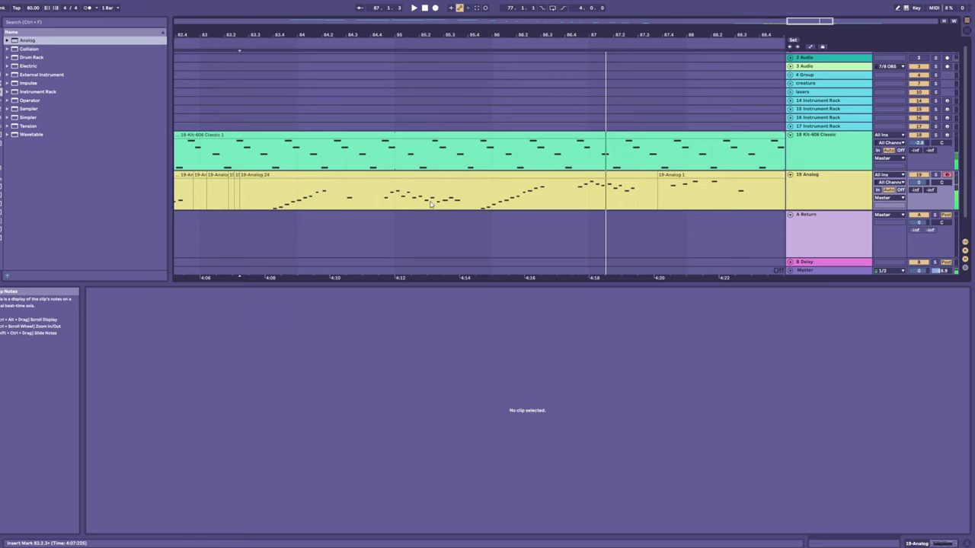
pyautogui.click(381, 200)
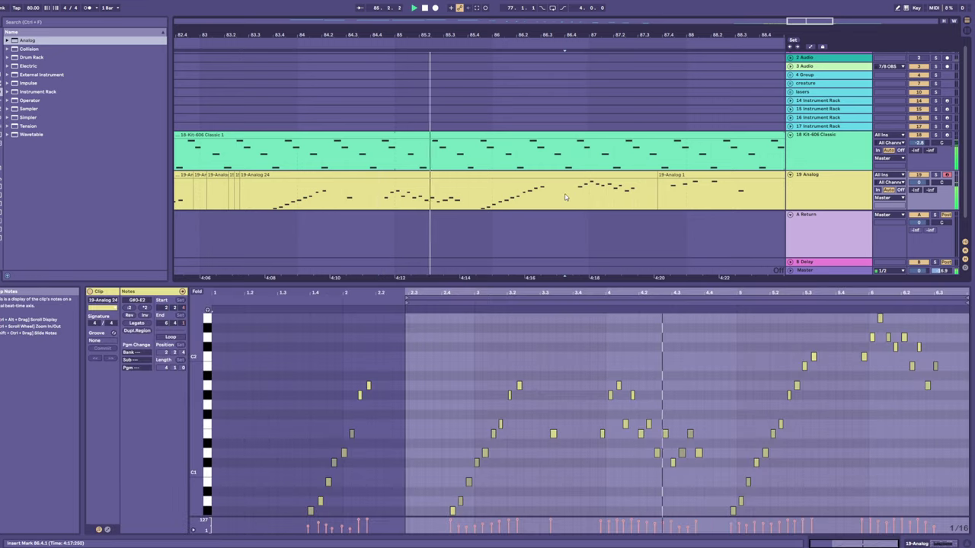
# - Delete the Analog take's closing phrase from 86.4.1 to 87.3.4 and audition the remaining melody from around 83.2 and 83.3
pyautogui.click(584, 176)
pyautogui.press('Delete')
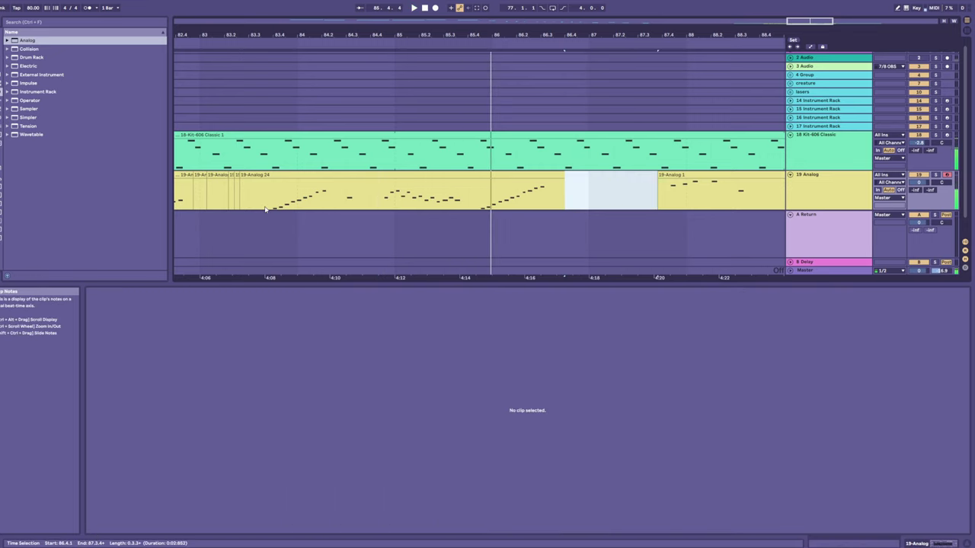
pyautogui.click(265, 209)
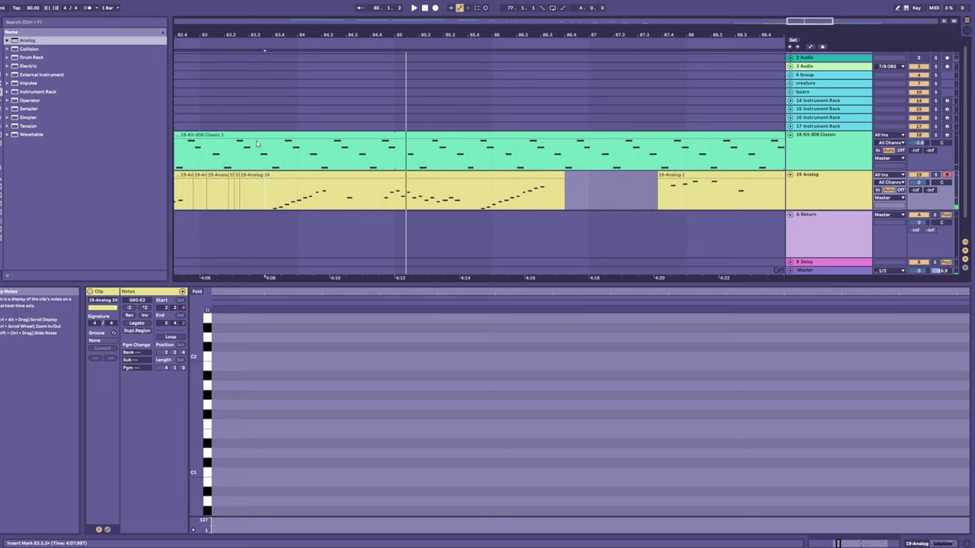
pyautogui.moveTo(252, 34); pyautogui.dragTo(351, 35)
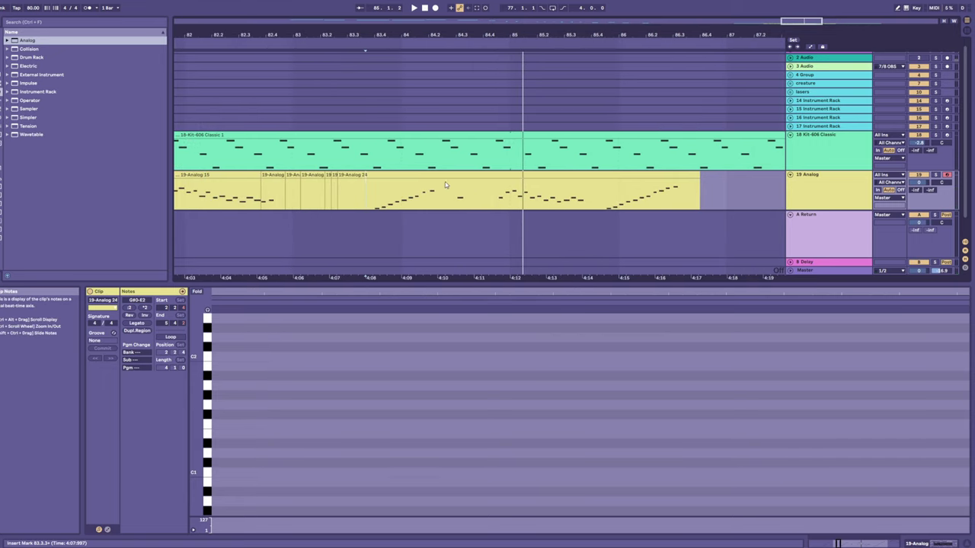
pyautogui.click(332, 199)
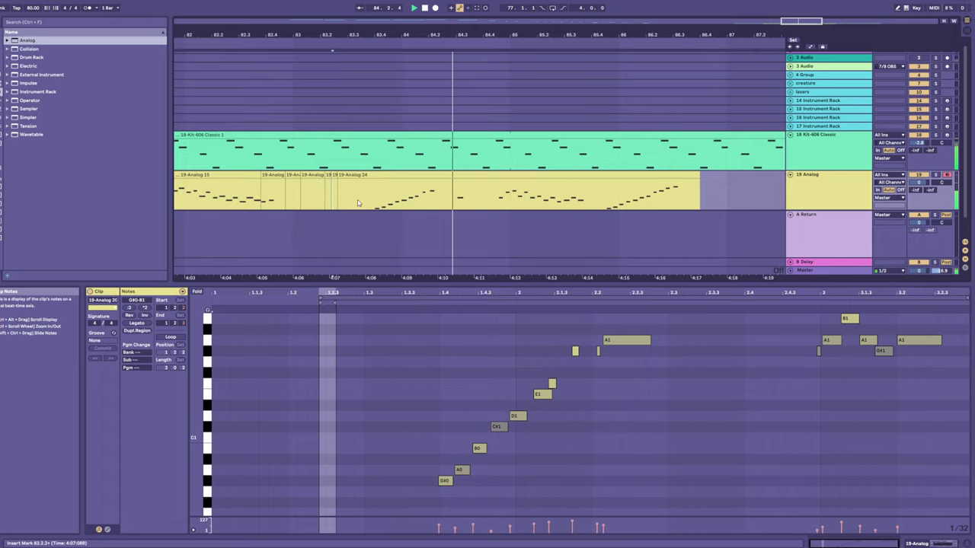
pyautogui.click(440, 201)
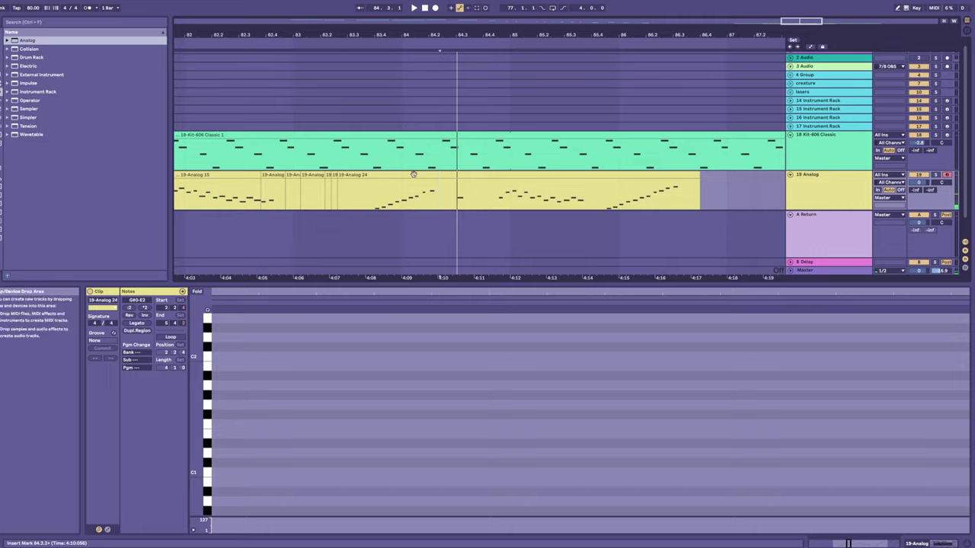
# - Try new Analog takes for the phrase between about 84.3 and 85.2, starting playback from 83.4.3
pyautogui.click(384, 202)
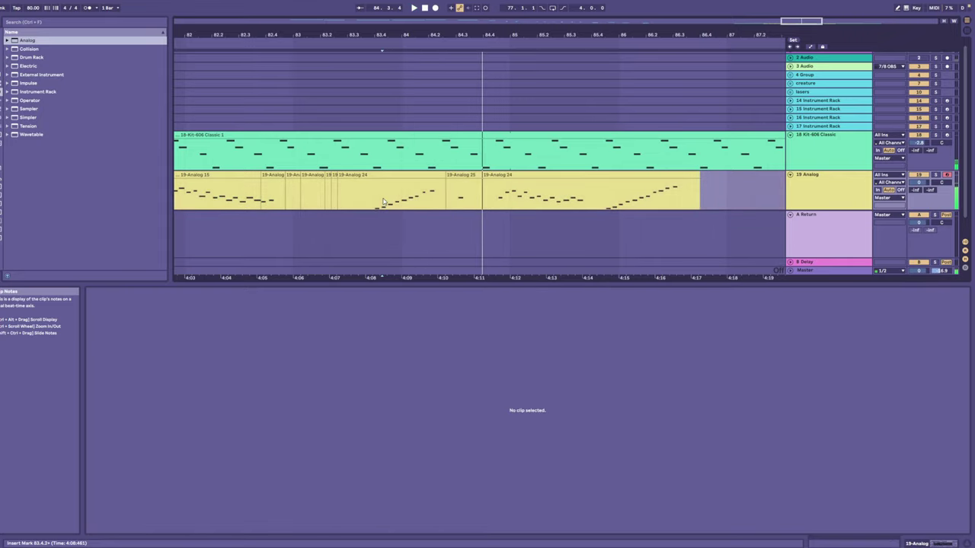
pyautogui.press('space')
pyautogui.press('F9')
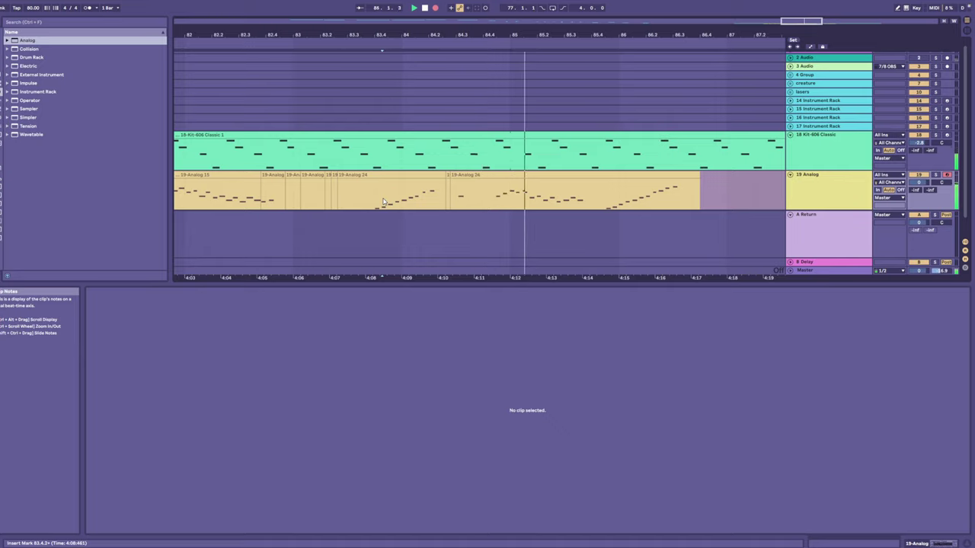
pyautogui.press('F9')
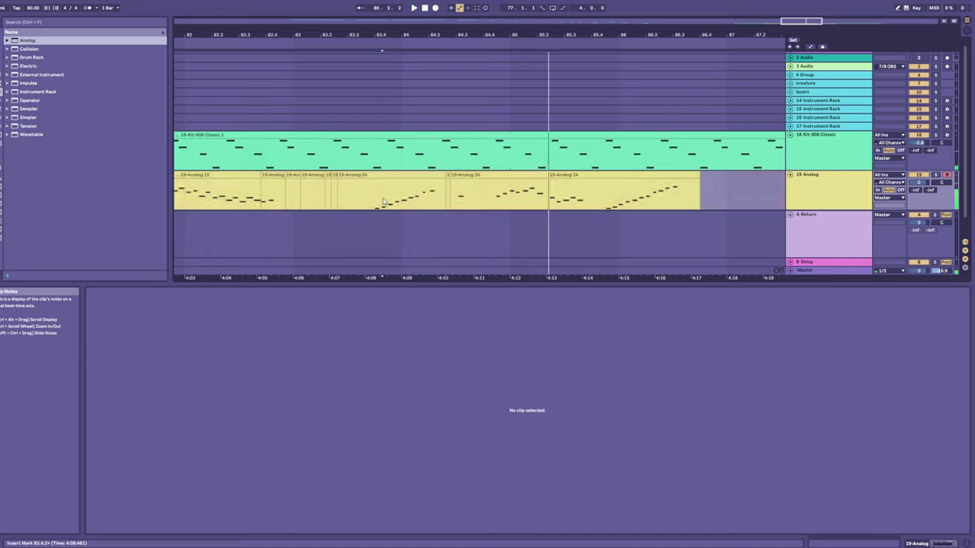
pyautogui.press('space')
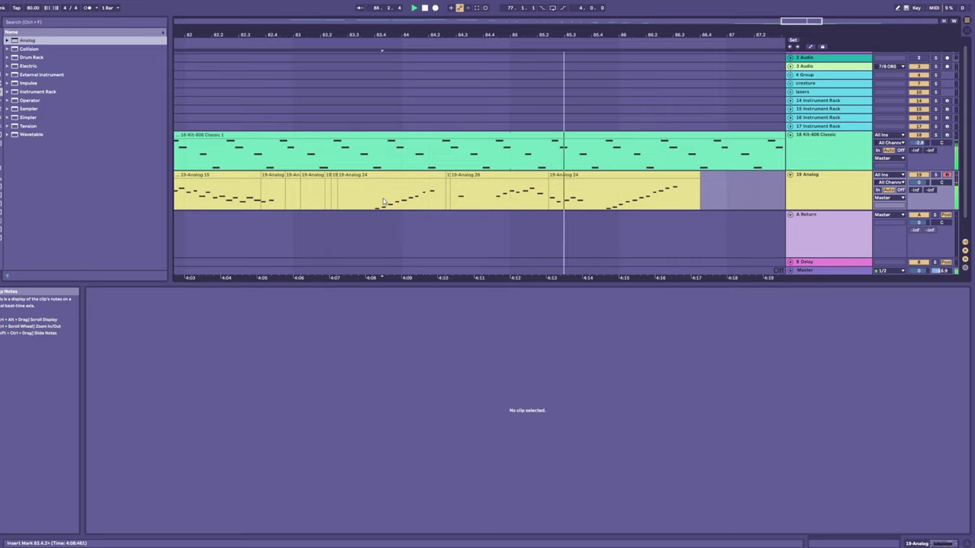
pyautogui.press('space')
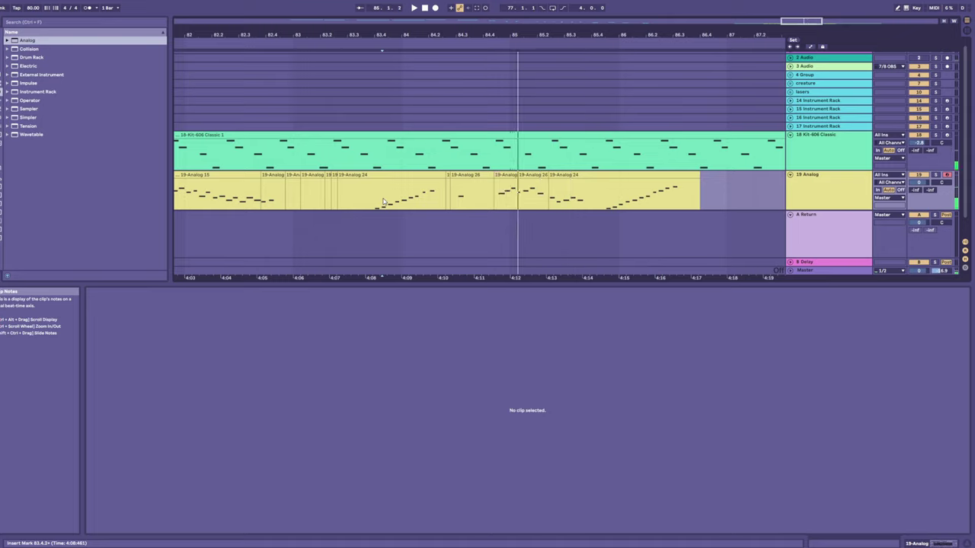
# - Record further Analog takes from 83.4.3, replacing the phrase between about 84.4 and 85.2 with a falling line
pyautogui.press('space')
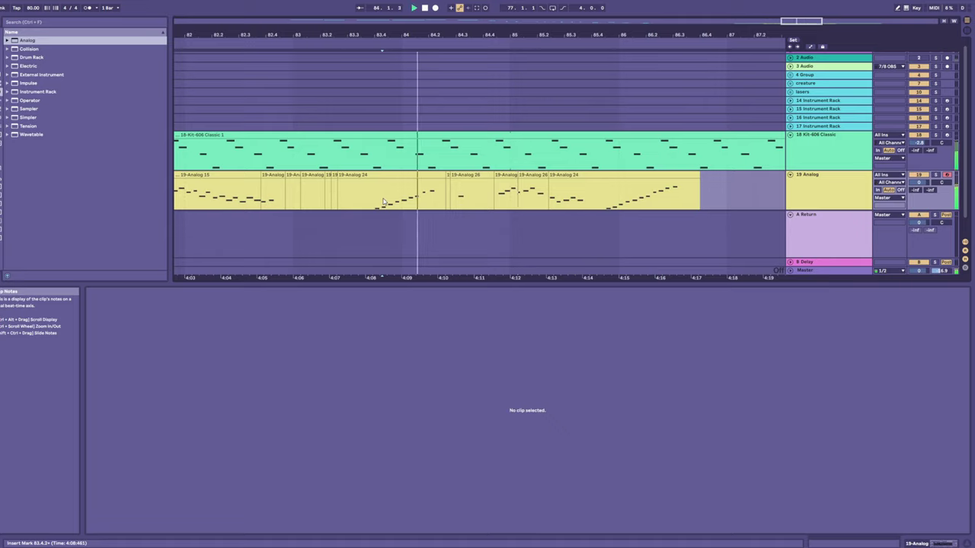
pyautogui.press('F9')
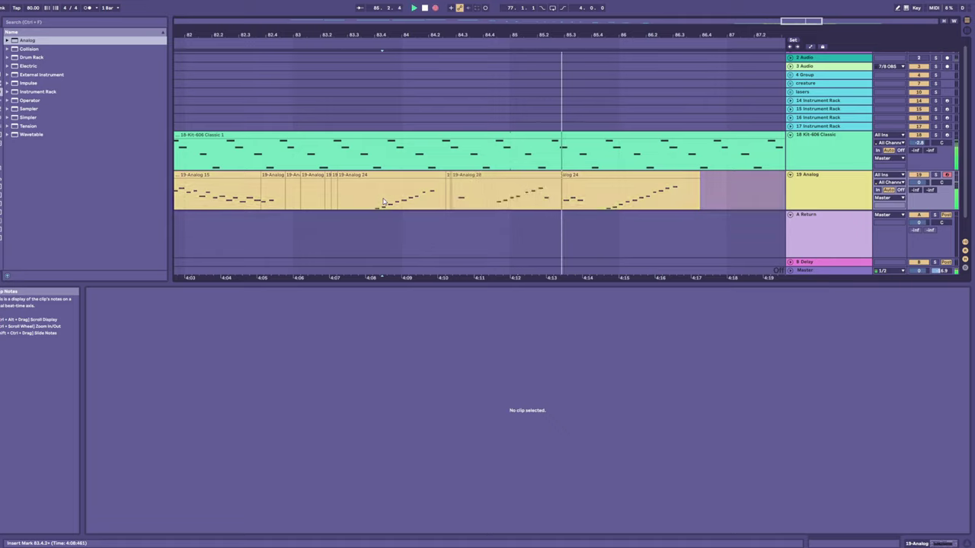
pyautogui.press('space')
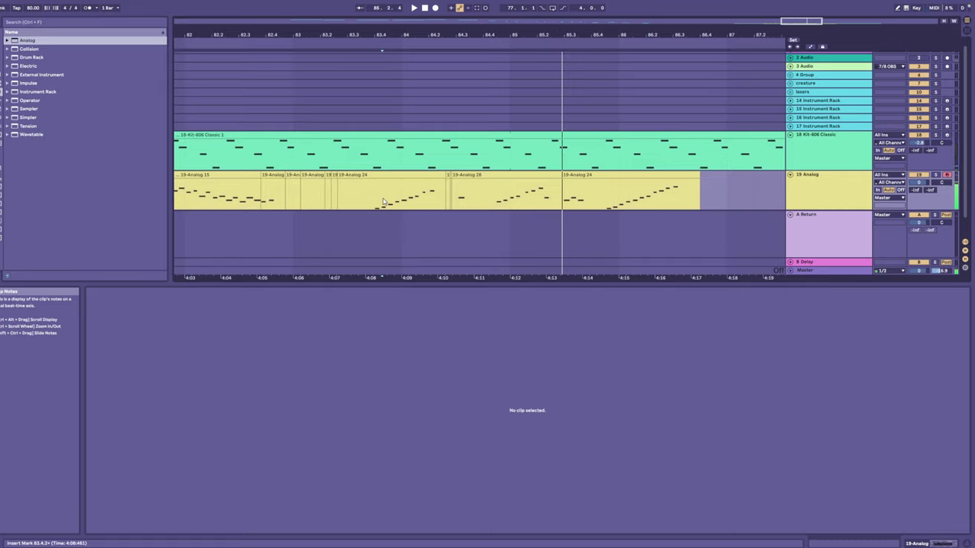
pyautogui.press('space')
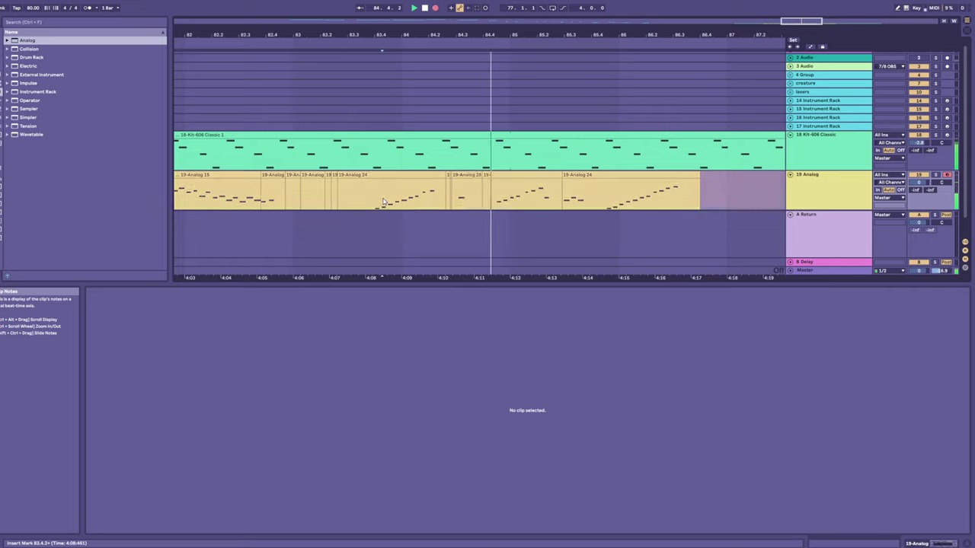
pyautogui.press('F9')
pyautogui.press('F9')
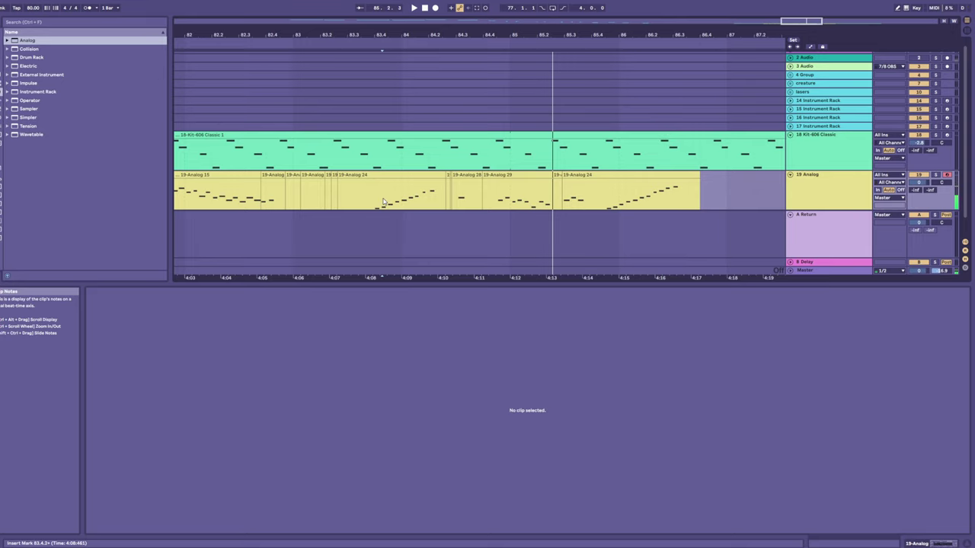
# - Play the revised Analog melody with the drums from 82.3.1
pyautogui.click(204, 174)
pyautogui.press('space')
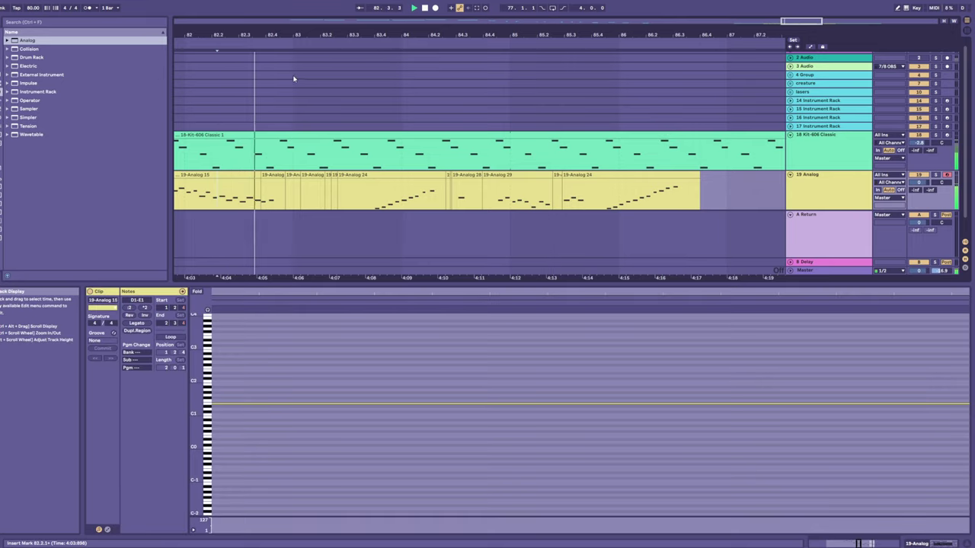
pyautogui.moveTo(295, 36); pyautogui.dragTo(296, 37)
pyautogui.moveTo(318, 35); pyautogui.dragTo(349, 35)
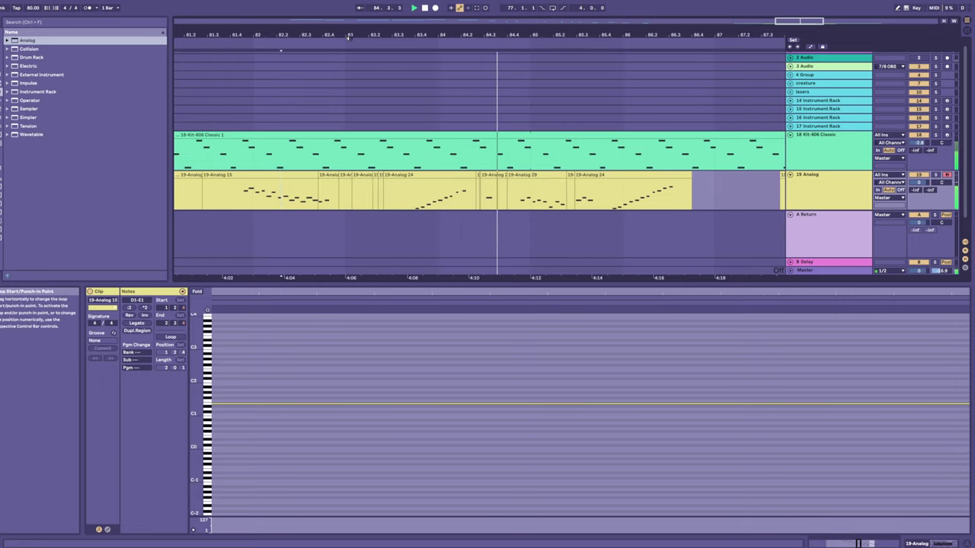
pyautogui.press('space')
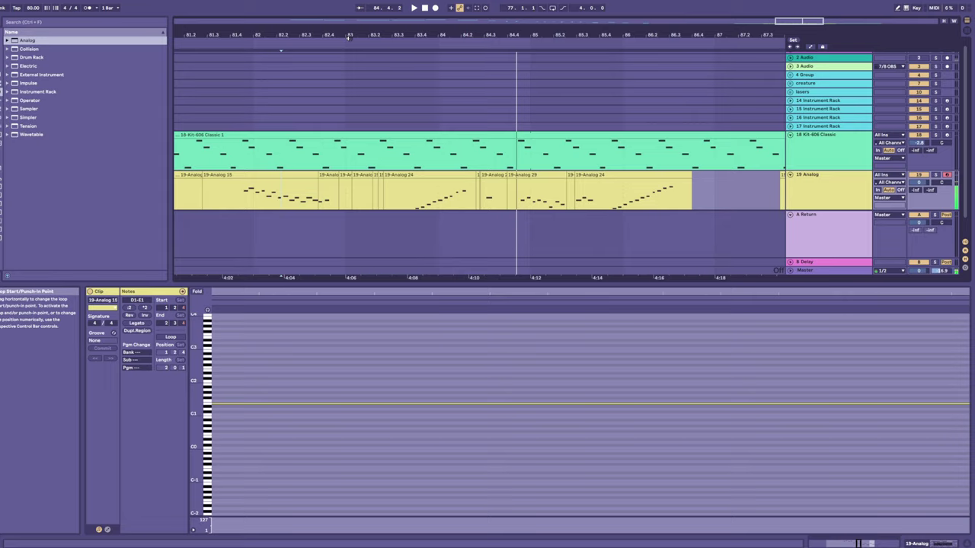
# - Record a falling Analog phrase over the section from about 83.2 to 84, starting playback from 82.3.1
pyautogui.press('space')
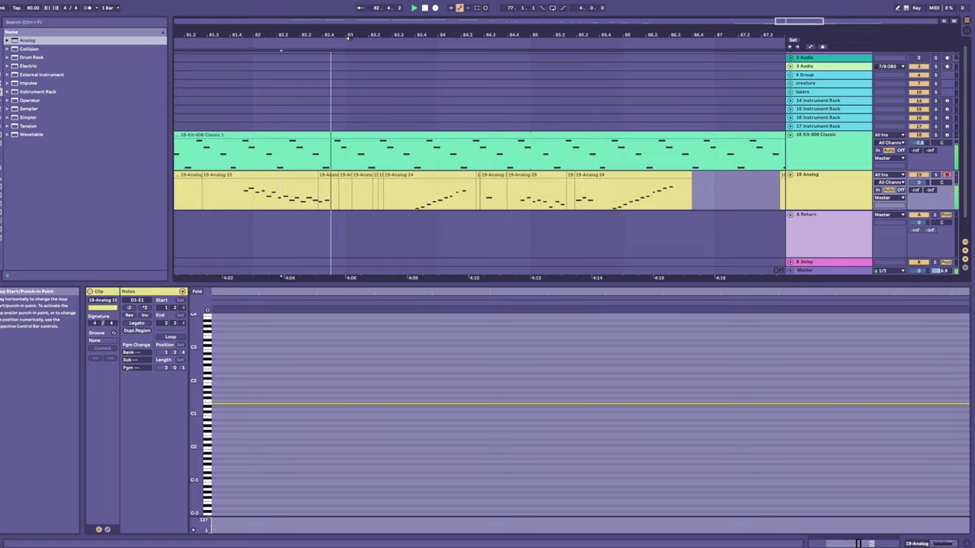
pyautogui.press('F9')
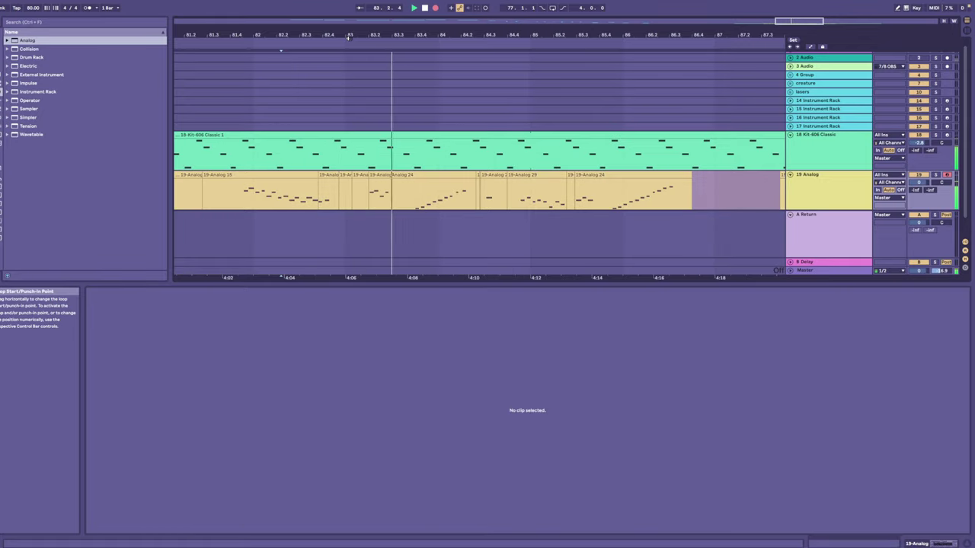
pyautogui.press('space')
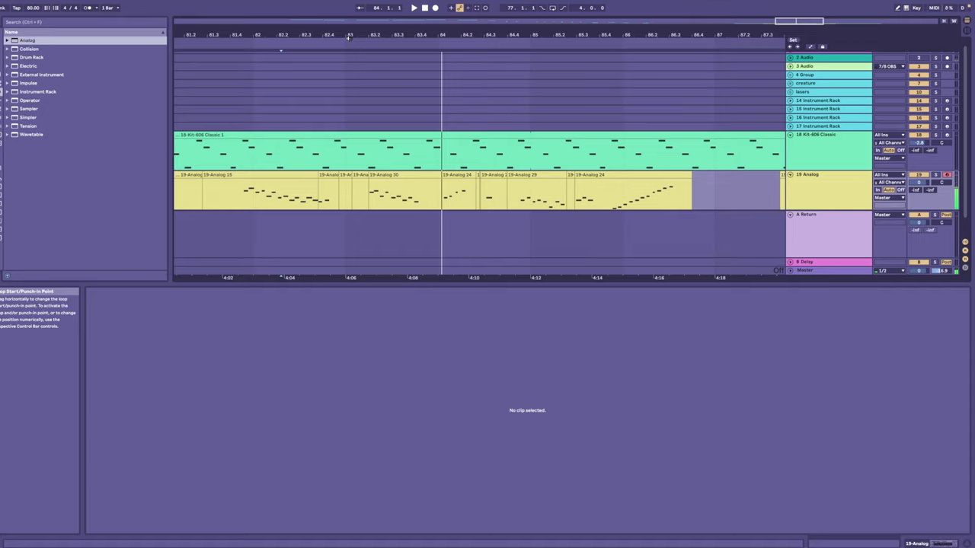
# - Record Analog takes from 82.3.1, redoing the phrase from about 83.2 and adding a rising line between about 84.2 and 84.4
pyautogui.press('space')
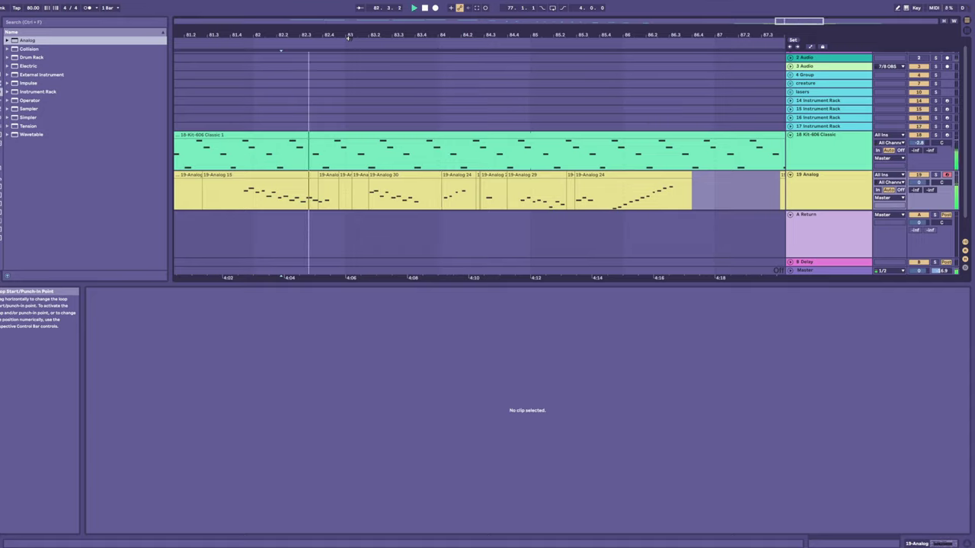
pyautogui.press('F9')
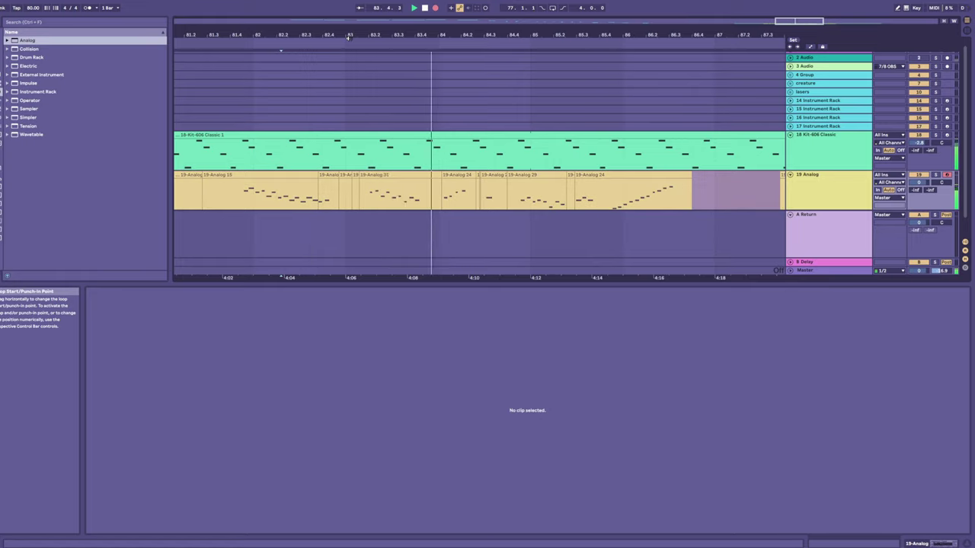
pyautogui.press('F9')
pyautogui.press('space')
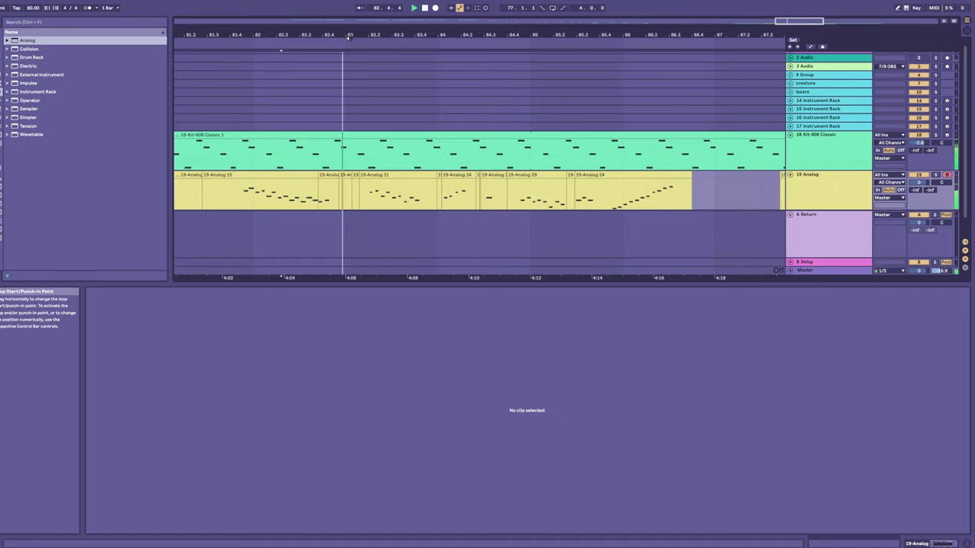
pyautogui.press('F9')
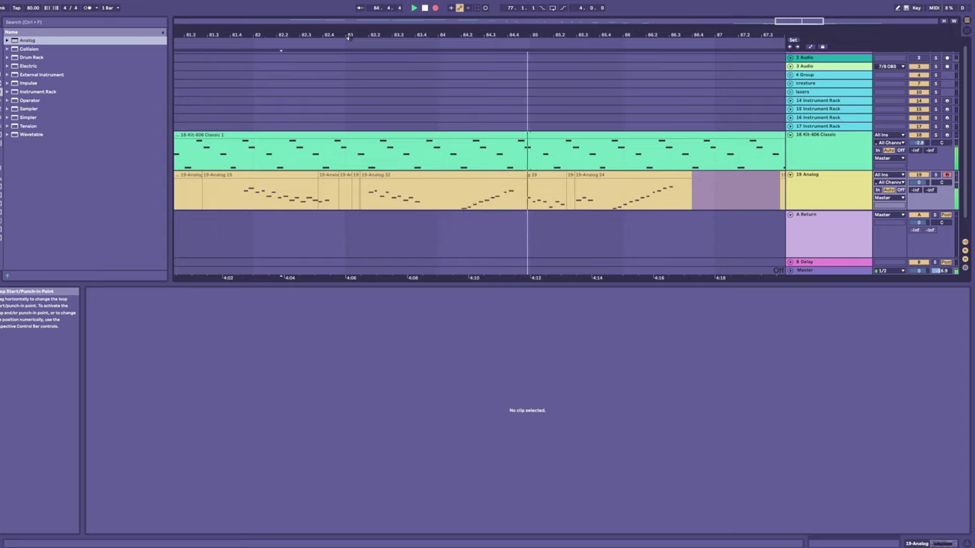
pyautogui.press('F9')
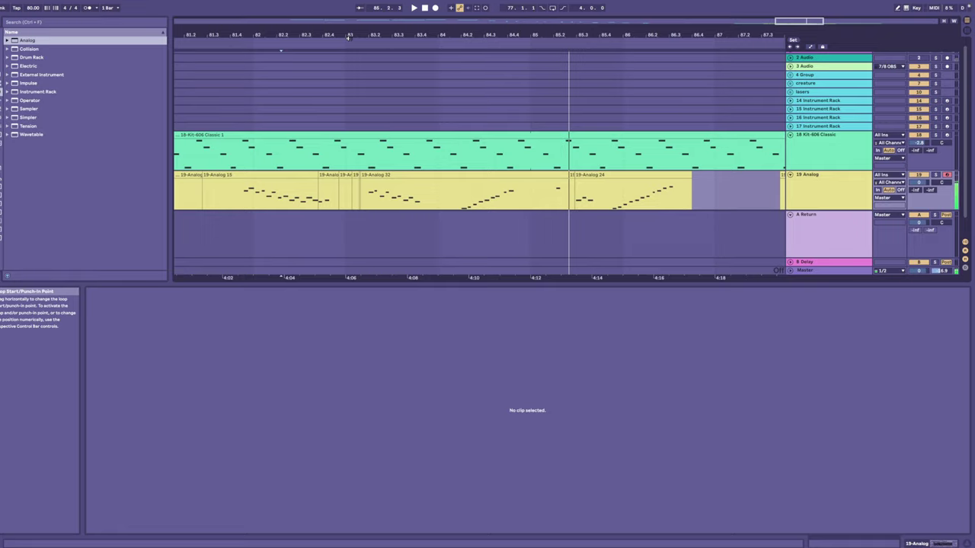
# - Try a falling Analog line between about 85.2 and 86, starting playback from 82.3.1
pyautogui.press('space')
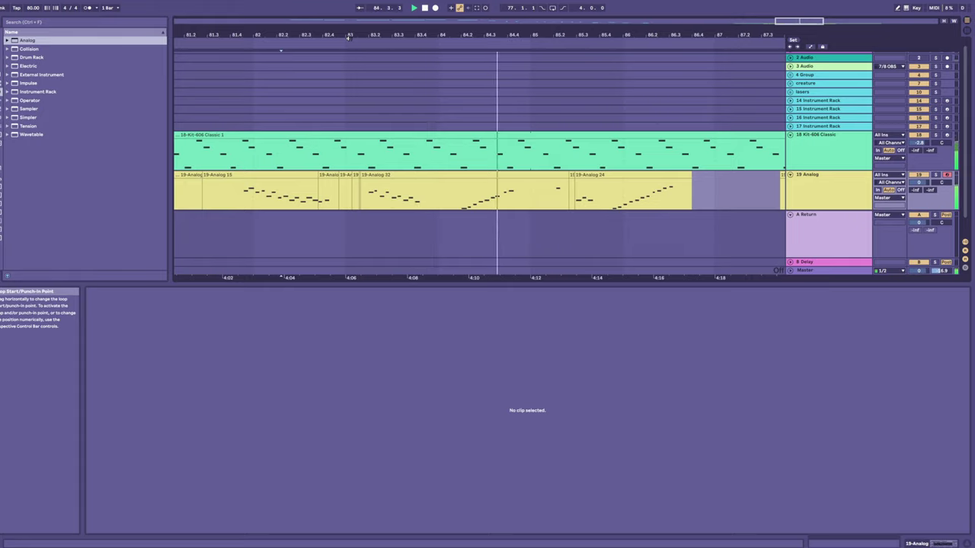
pyautogui.press('F9')
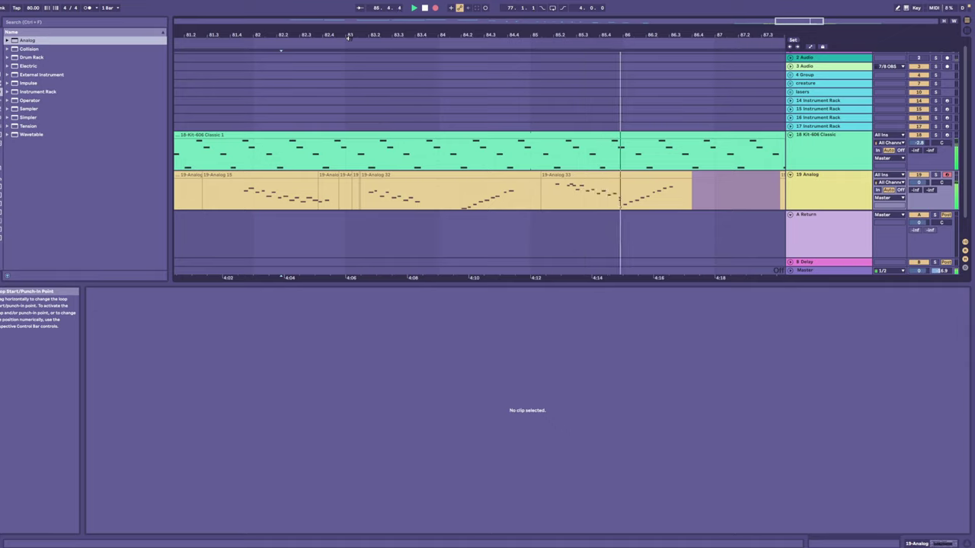
pyautogui.press('F9')
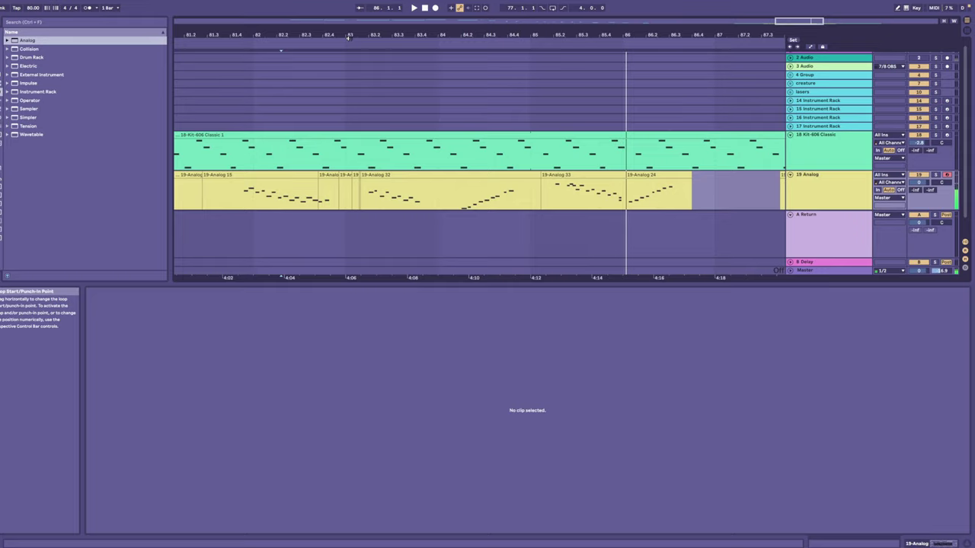
# - Set the playback start to about 84.4.3 and try a new Analog take of the phrase between about 85.1 and 85.4
pyautogui.press('space')
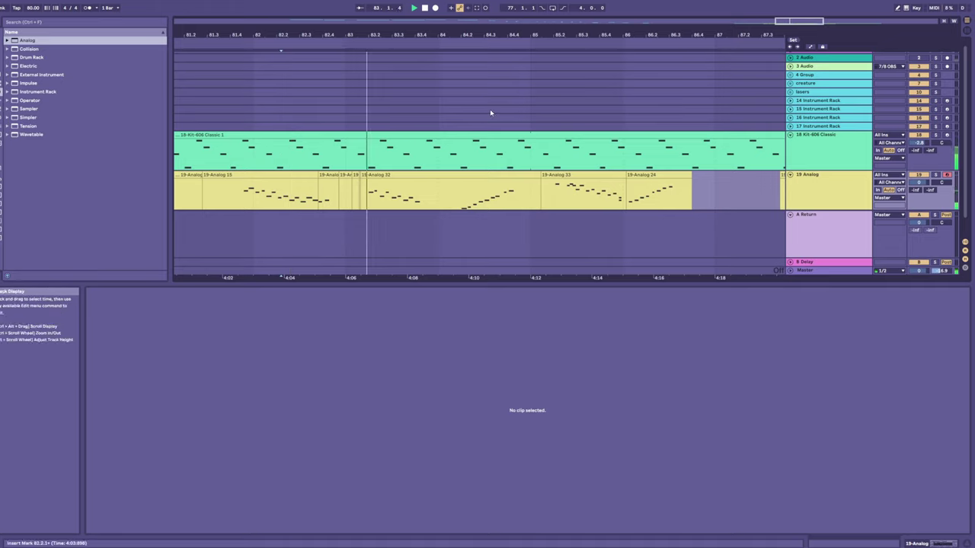
pyautogui.click(527, 203)
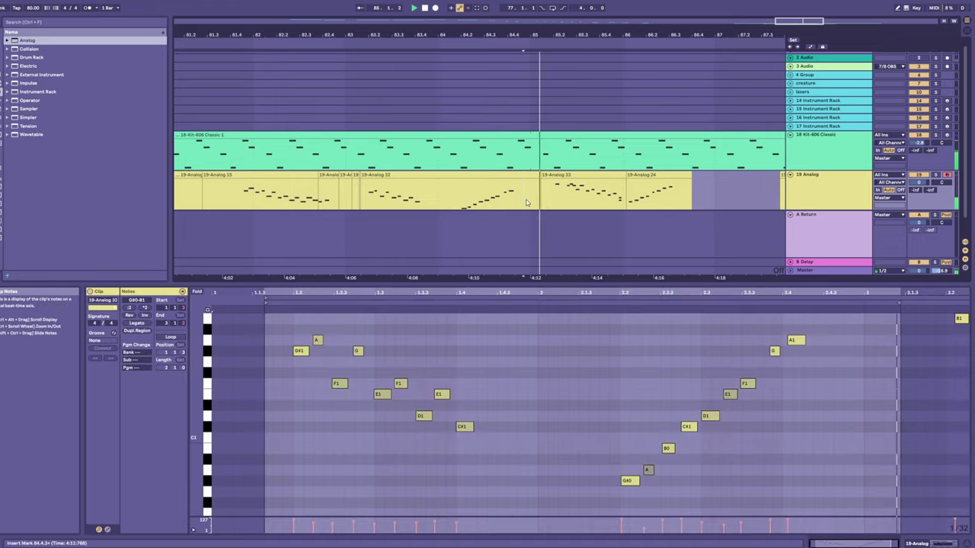
pyautogui.press('space')
pyautogui.press('space')
pyautogui.press('F9')
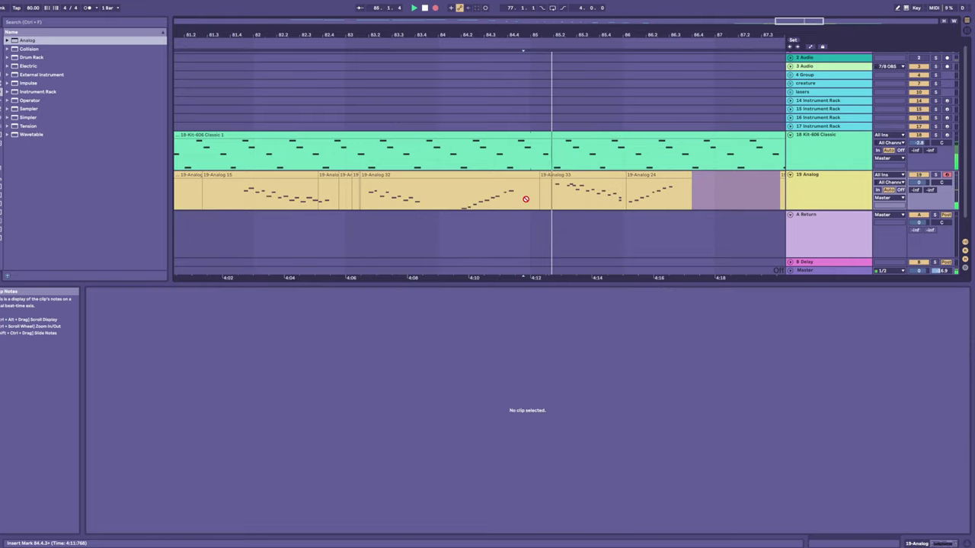
pyautogui.press('space')
# - Try short retakes of the phrase's opening between about 84.4 and 85.2, starting playback from about 84.4.3
pyautogui.press('space')
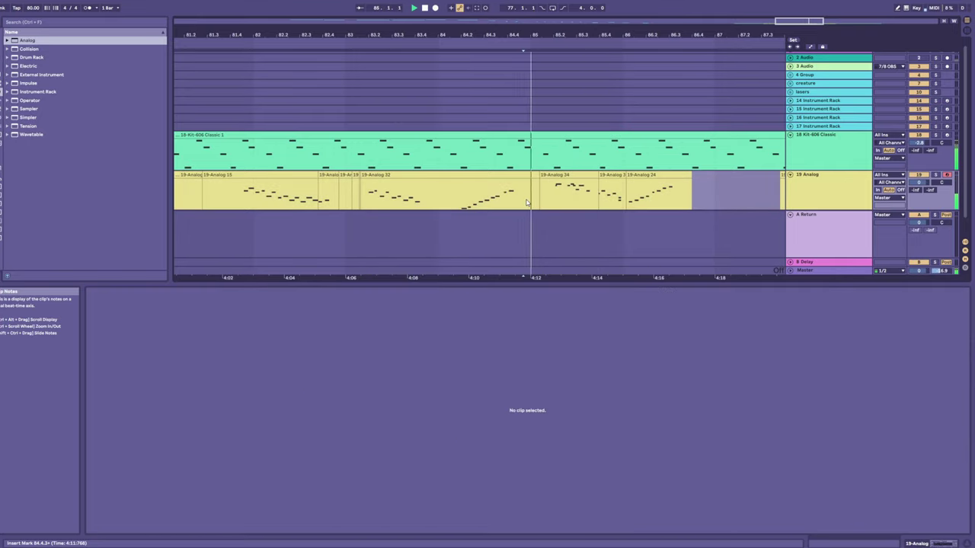
pyautogui.press('space')
pyautogui.press('space')
pyautogui.press('F9')
pyautogui.press('space')
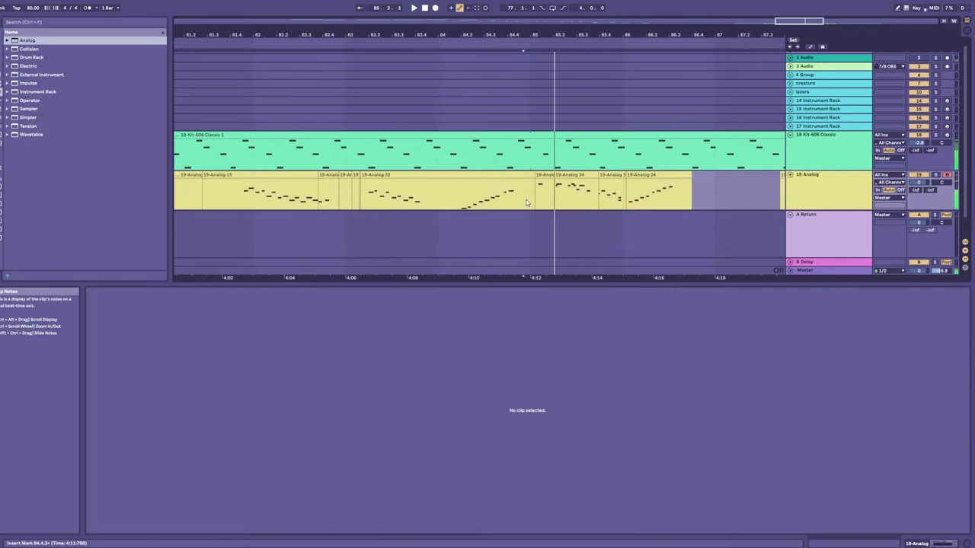
pyautogui.press('F9')
pyautogui.press('space')
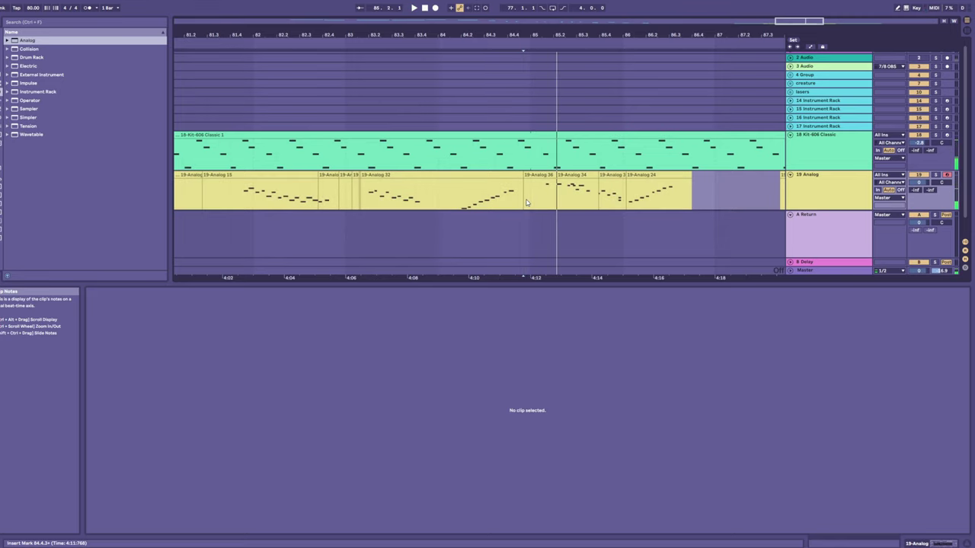
# - Set the playback start to about 84.3.3 and try new Analog takes between about 85.1 and 85.4
pyautogui.click(501, 204)
pyautogui.press('space')
pyautogui.press('F9')
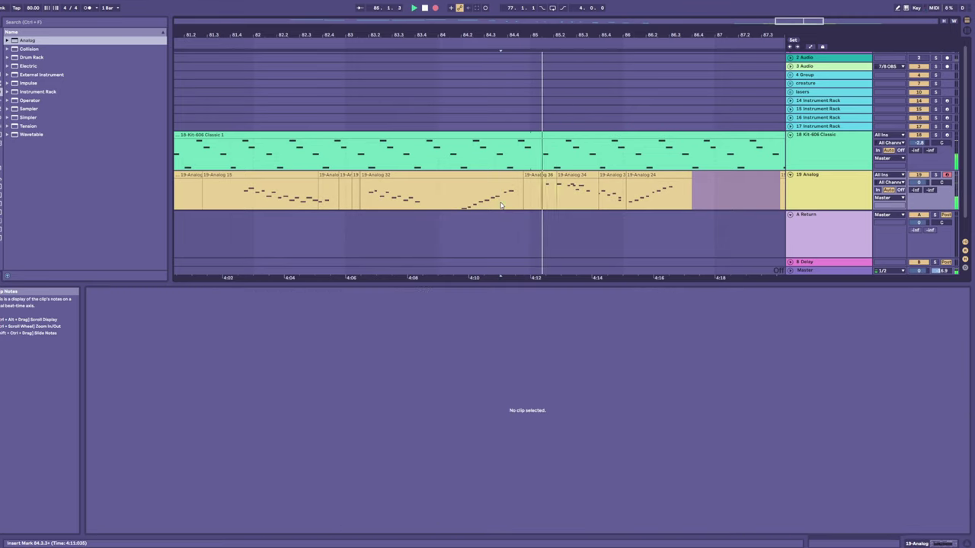
pyautogui.press('space')
pyautogui.press('space')
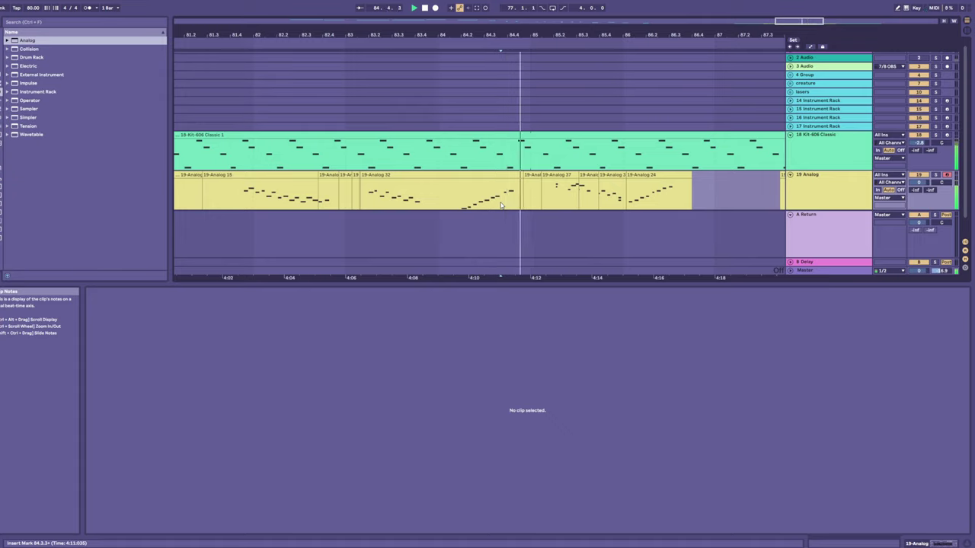
pyautogui.press('F9')
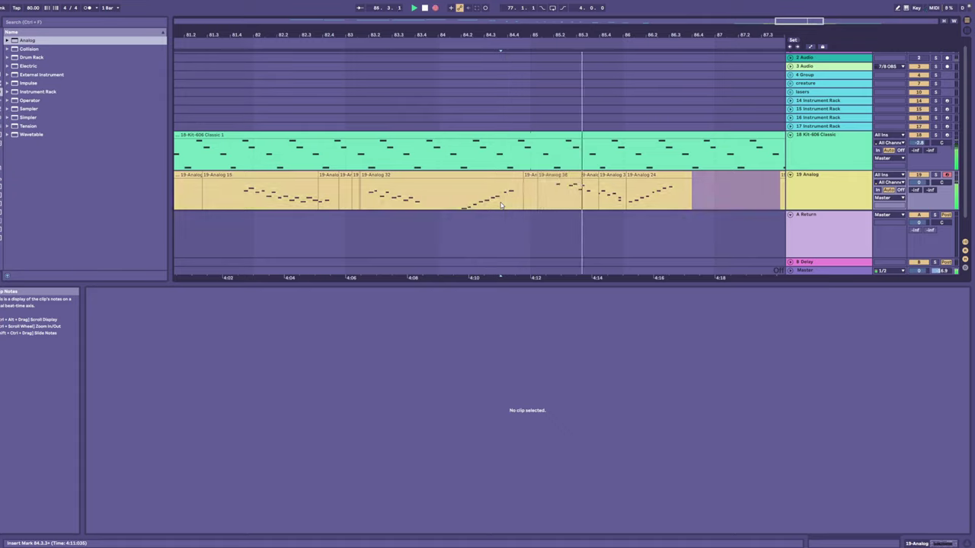
pyautogui.press('F9')
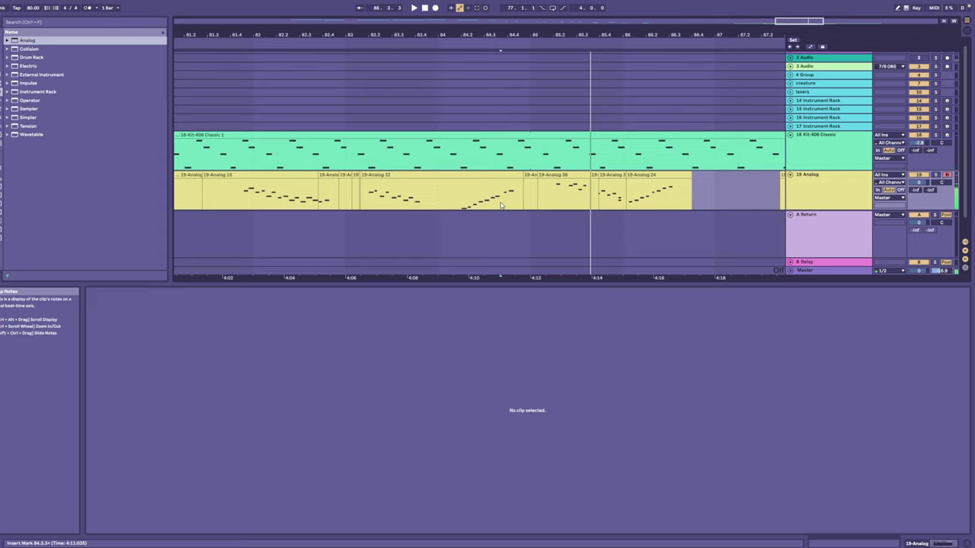
# - Try two longer Analog takes running from about 85 to 86, starting playback from about 84.3.3
pyautogui.press('space')
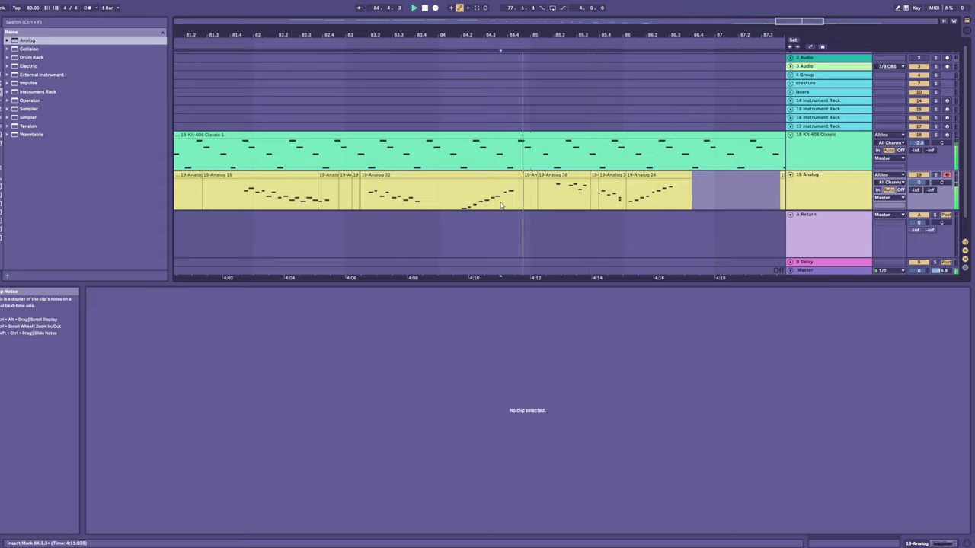
pyautogui.press('F9')
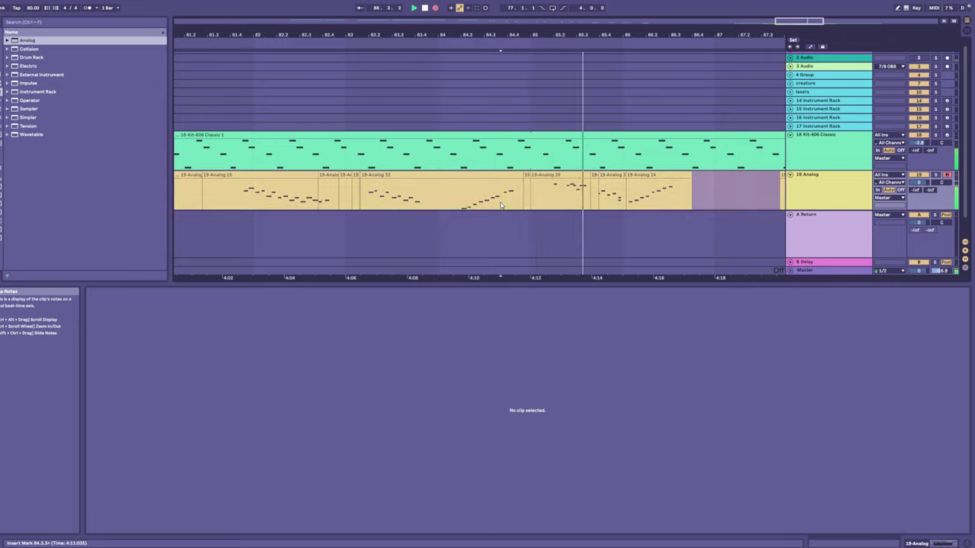
pyautogui.press('space')
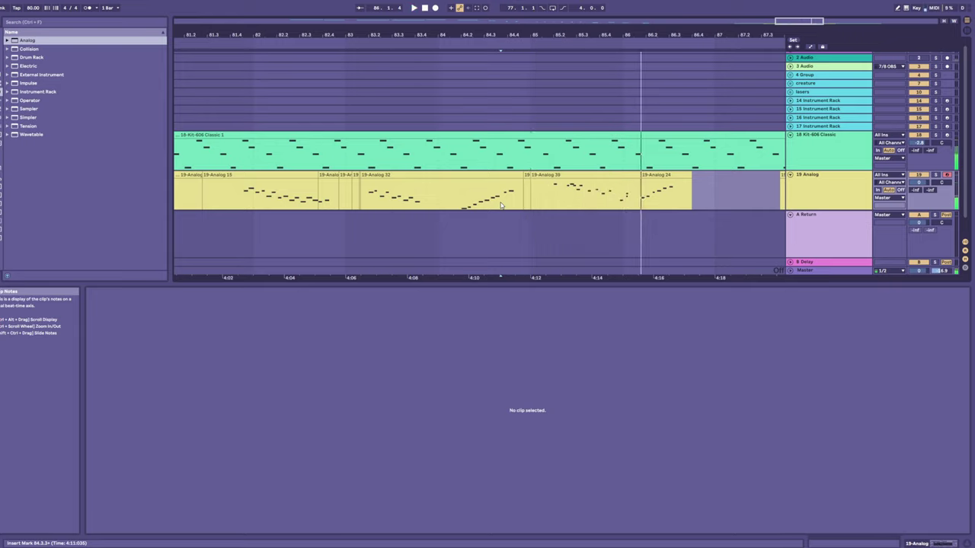
pyautogui.press('space')
pyautogui.press('F9')
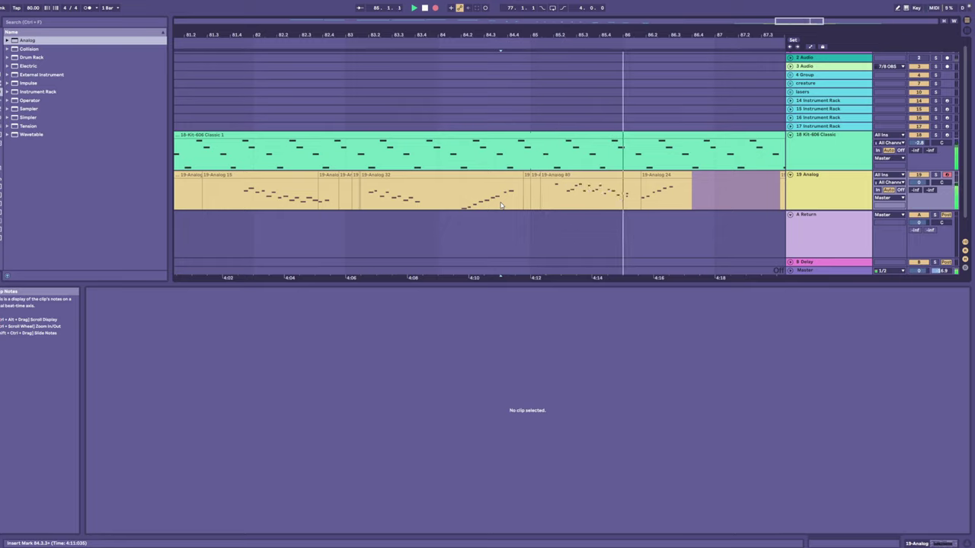
pyautogui.press('space')
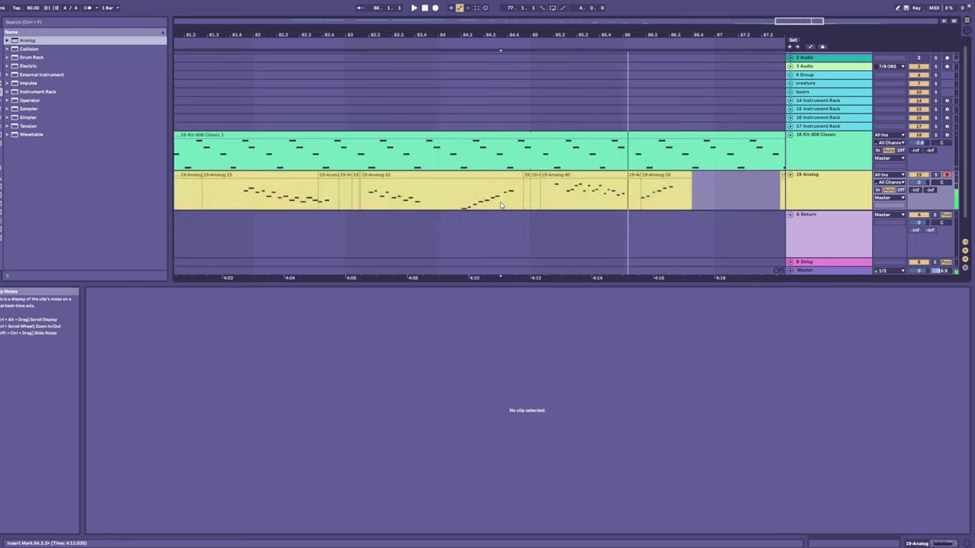
# - Try two shorter descending Analog takes between about 85.2 and 85.4, starting playback from about 84.3.3
pyautogui.press('space')
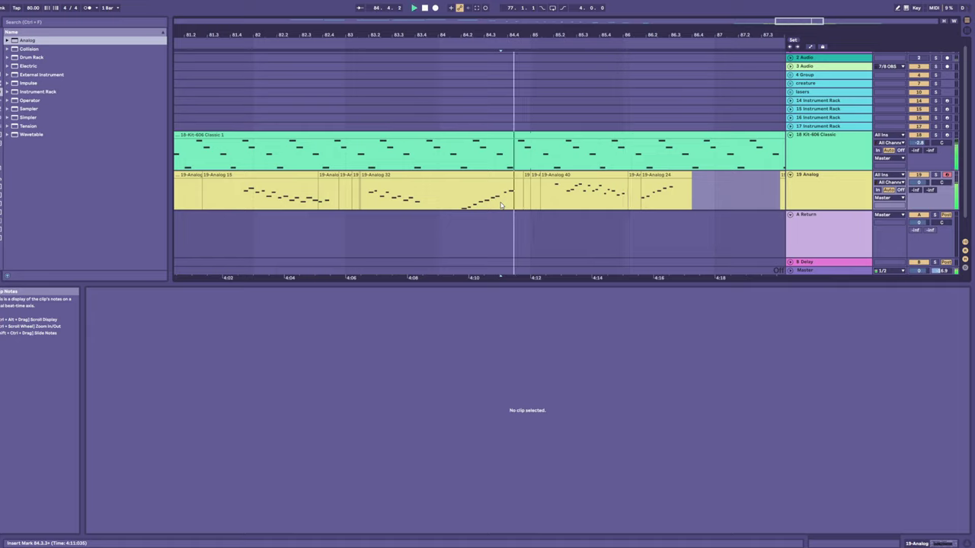
pyautogui.press('F9')
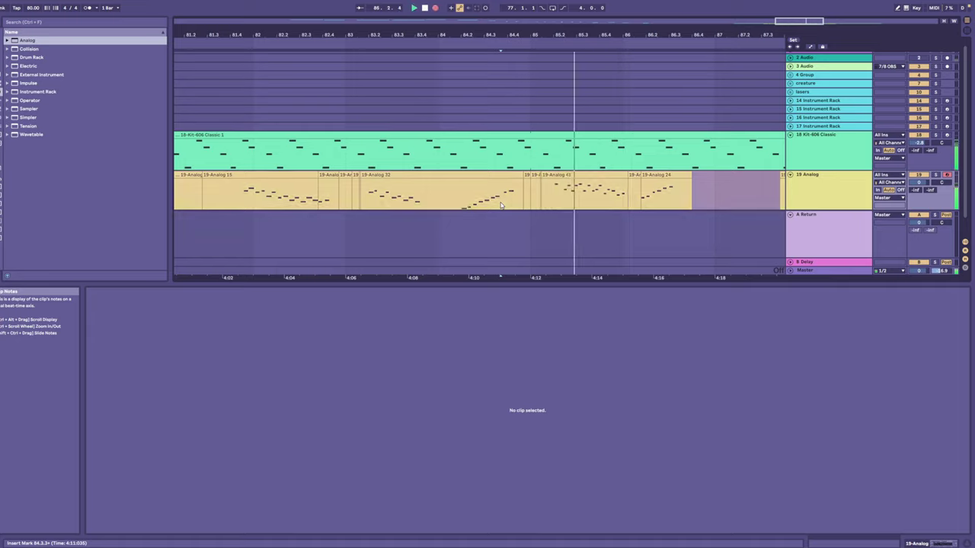
pyautogui.press('space')
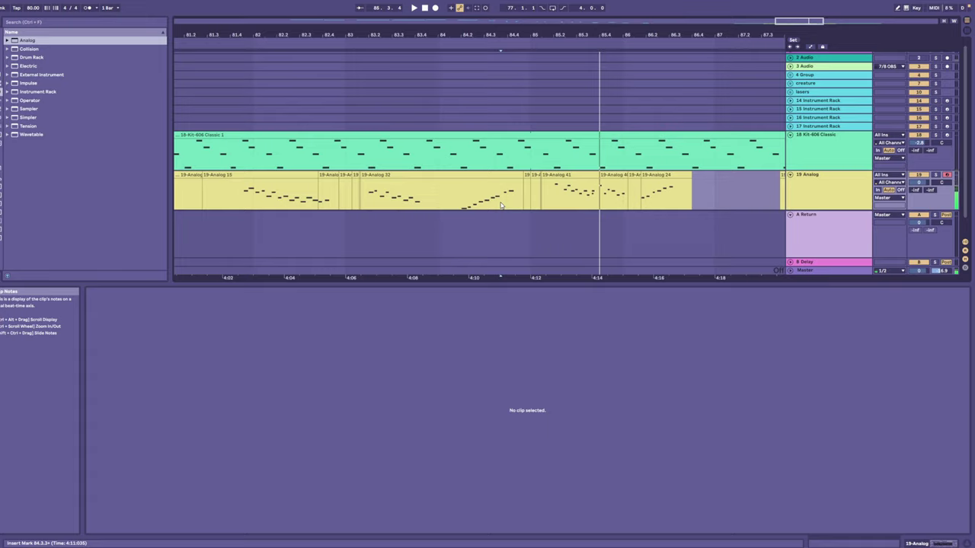
pyautogui.press('space')
pyautogui.press('F9')
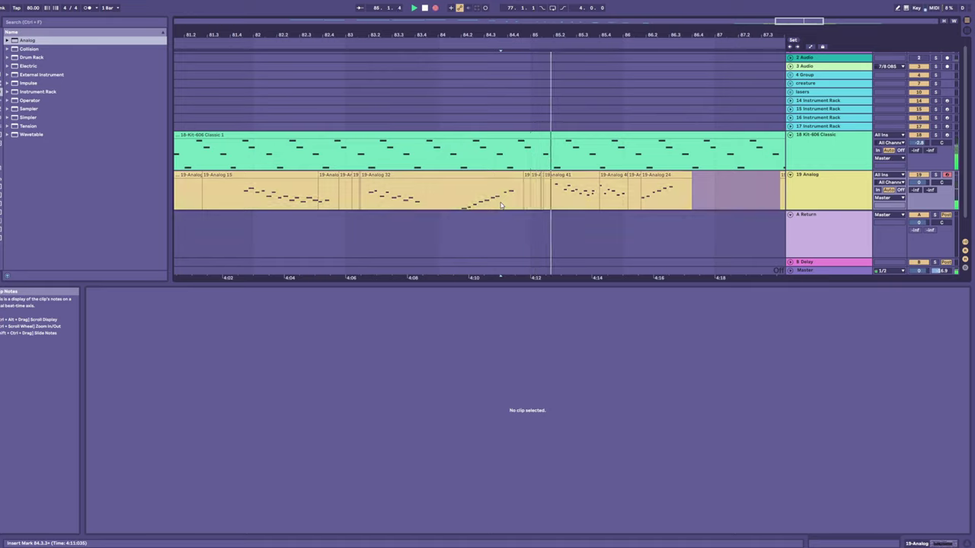
pyautogui.press('space')
# - Try two more falling Analog takes from about 84.3.3, extending the line from 85.2 towards 86
pyautogui.press('space')
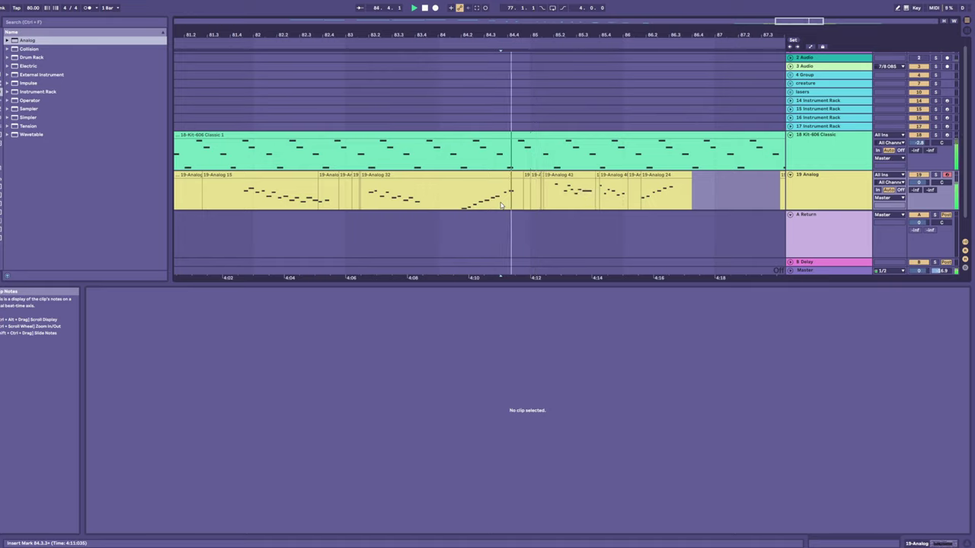
pyautogui.press('F9')
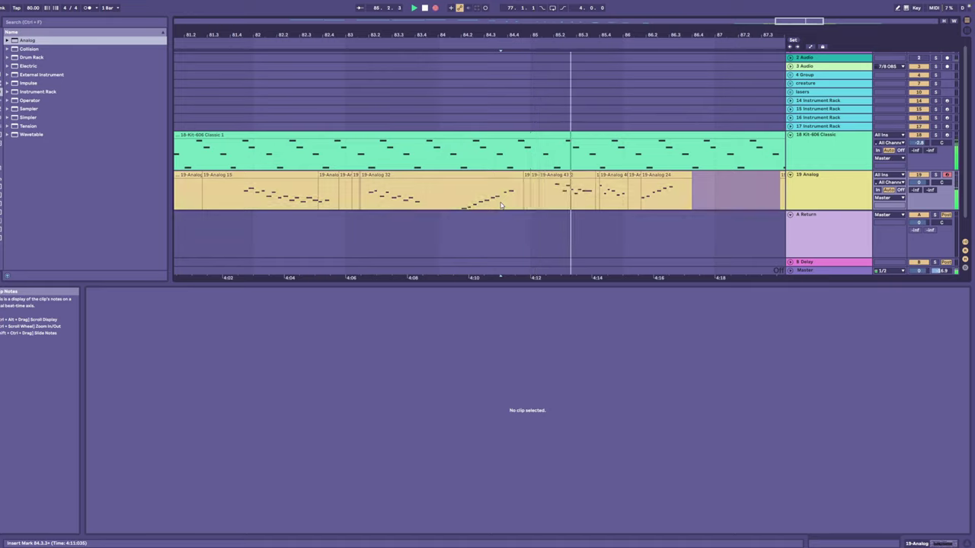
pyautogui.press('F9')
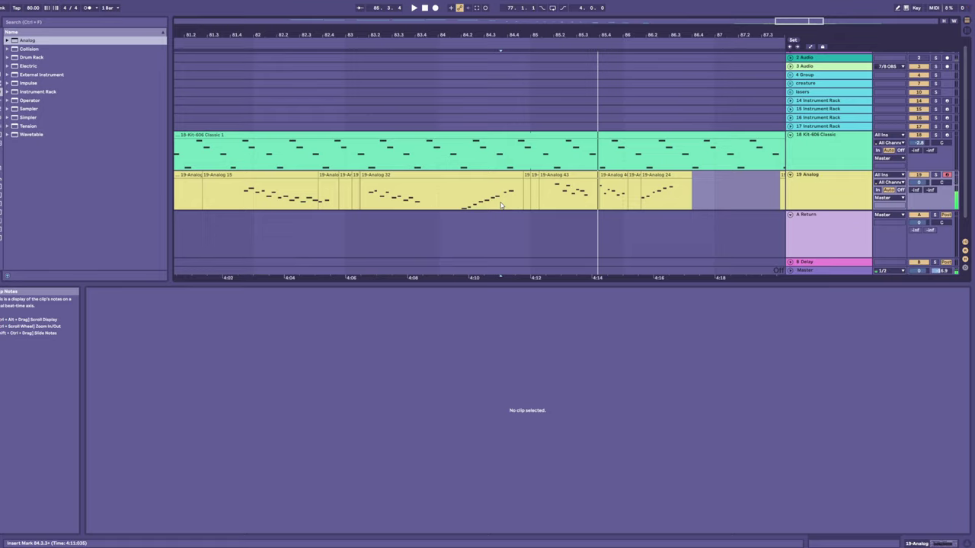
pyautogui.press('space')
pyautogui.press('F9')
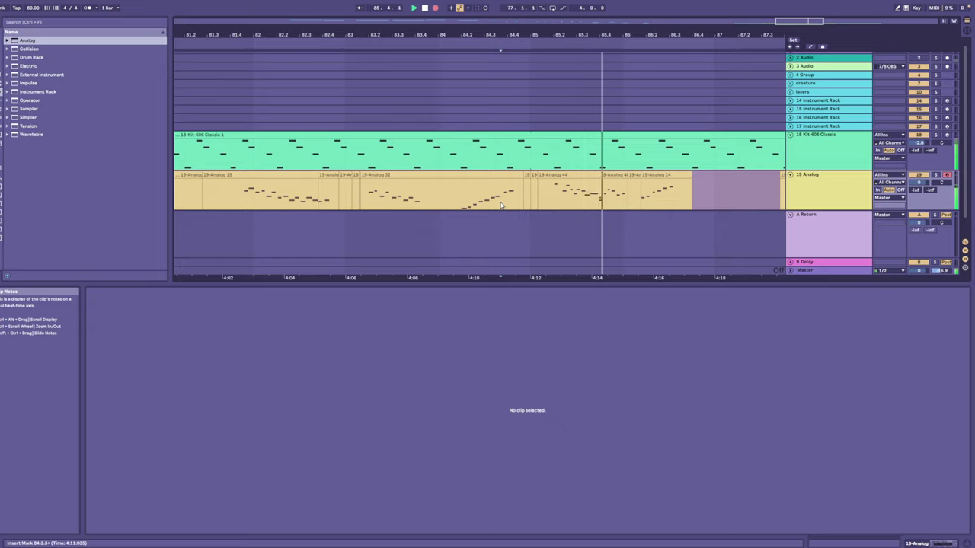
pyautogui.press('space')
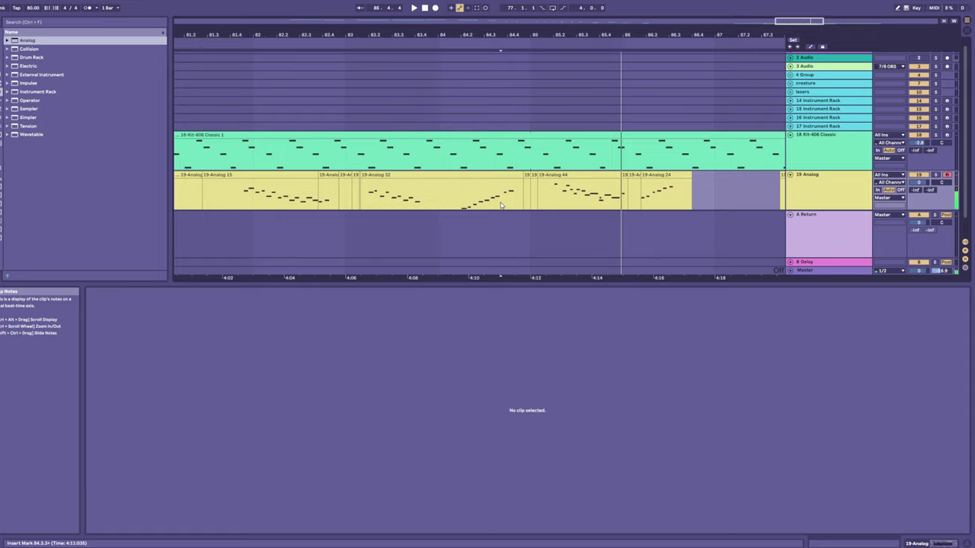
# - Try two new Analog takes starting around 85.1 from playback at about 84.3.3, one ending near 85.3 and one near 86.1
pyautogui.press('space')
pyautogui.press('F9')
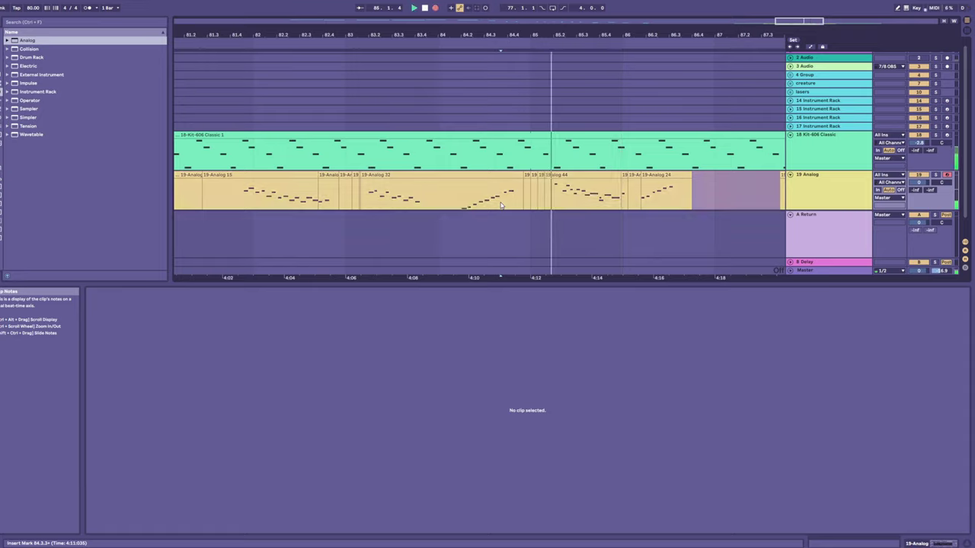
pyautogui.press('space')
pyautogui.press('space')
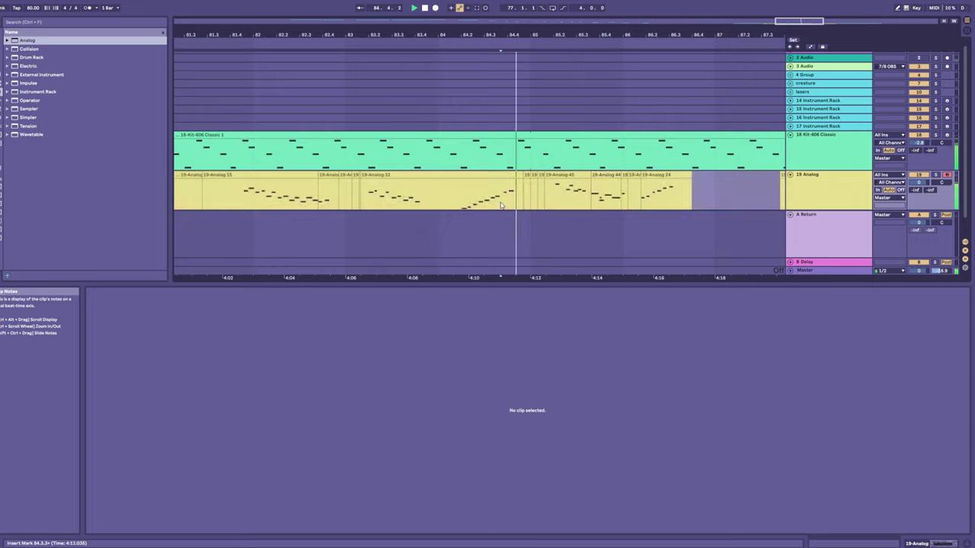
pyautogui.press('F9')
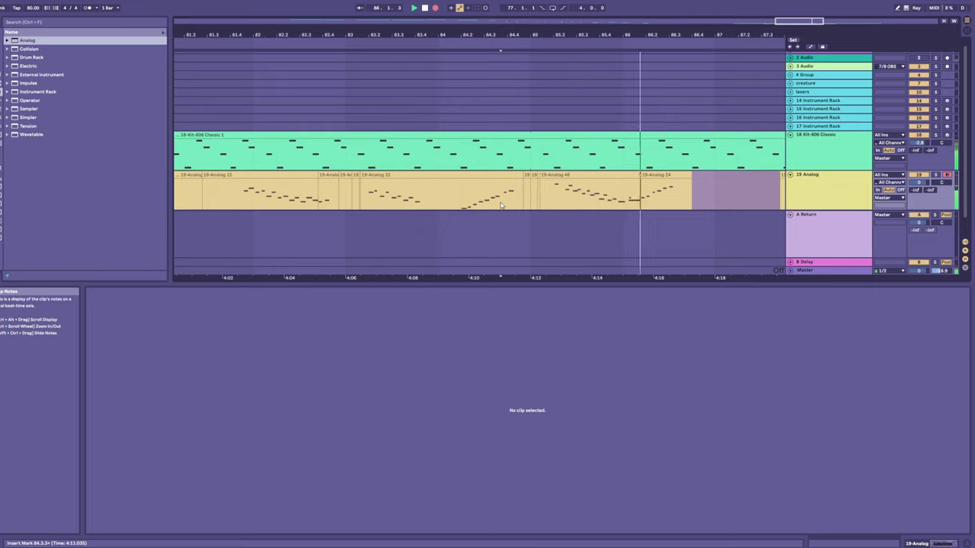
pyautogui.press('space')
# - Try two more descending Analog takes from about 85.1.3 towards 86.1, starting playback from about 84.3.3
pyautogui.press('space')
pyautogui.press('F9')
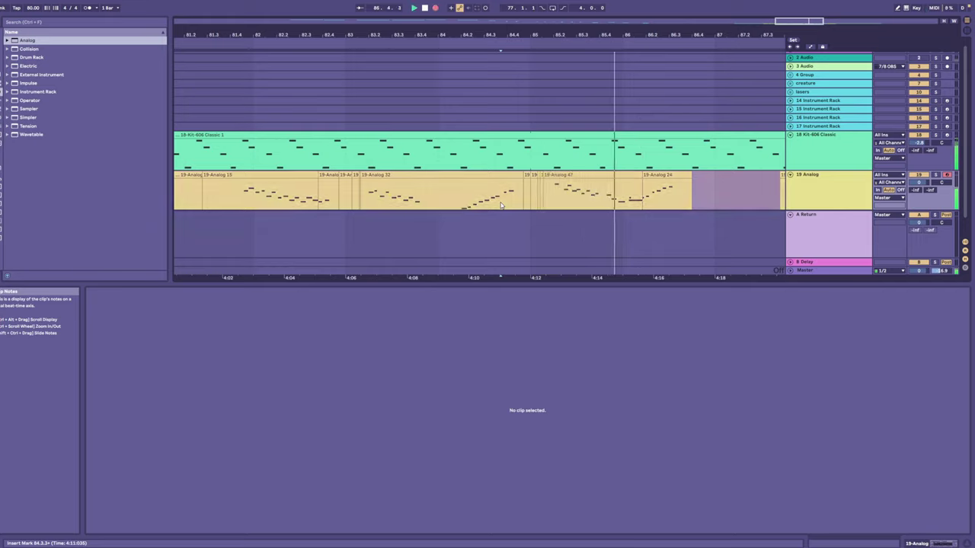
pyautogui.press('F9')
pyautogui.press('space')
pyautogui.press('space')
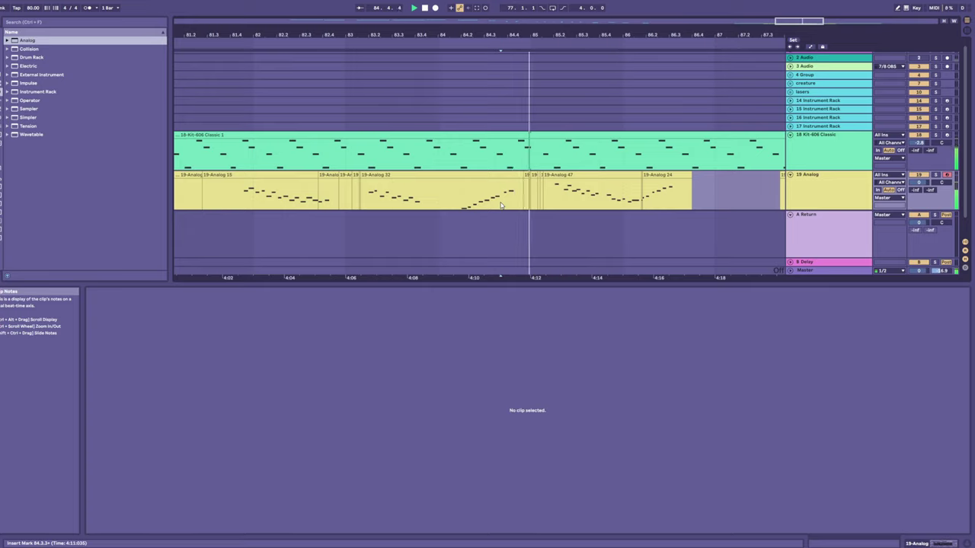
pyautogui.press('F9')
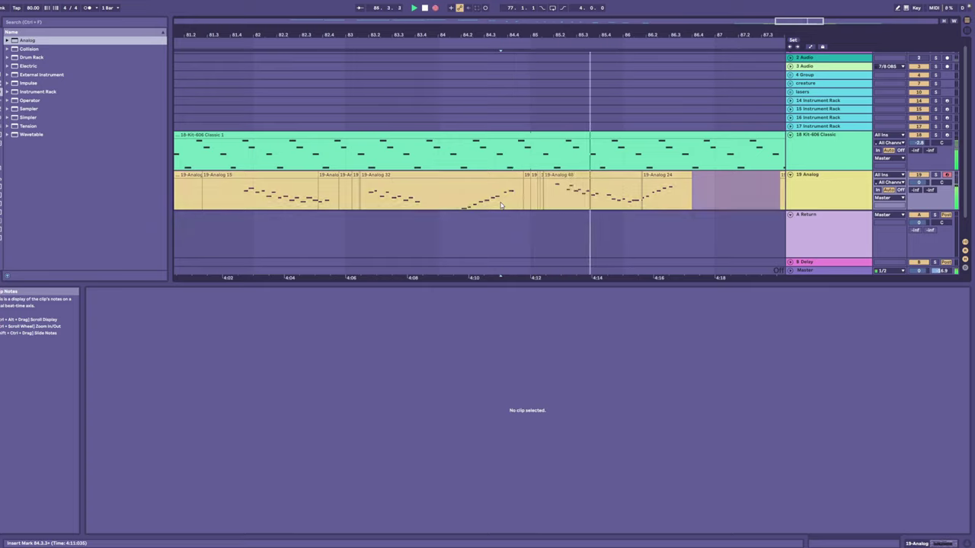
pyautogui.press('F9')
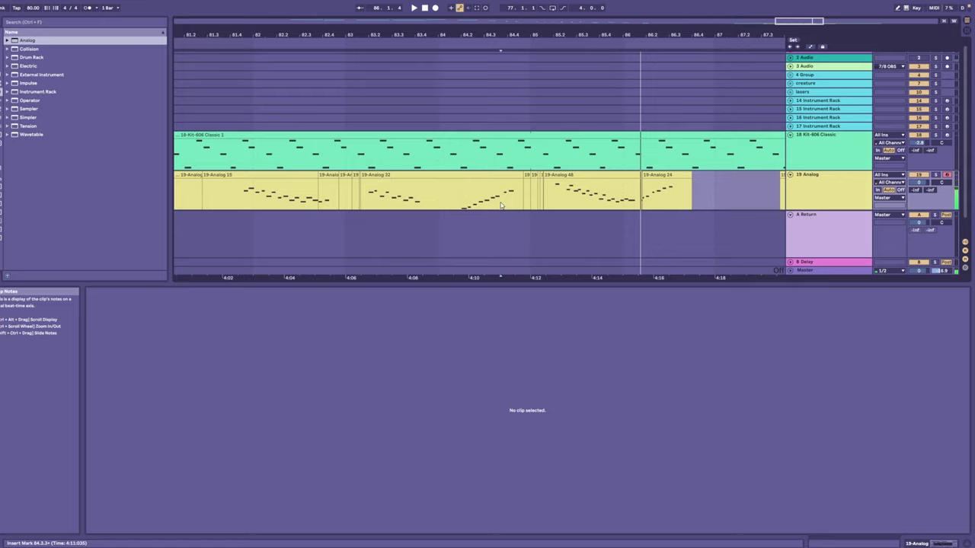
# - Try one Analog take from about 85.1 to 86 and two shorter ones ending near 85.3, starting playback from about 84.3.3
pyautogui.press('space')
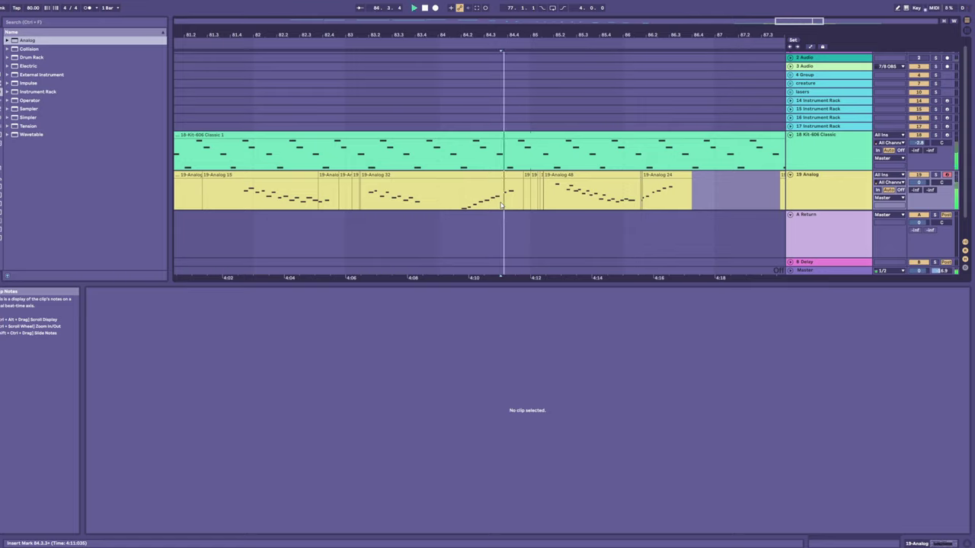
pyautogui.press('F9')
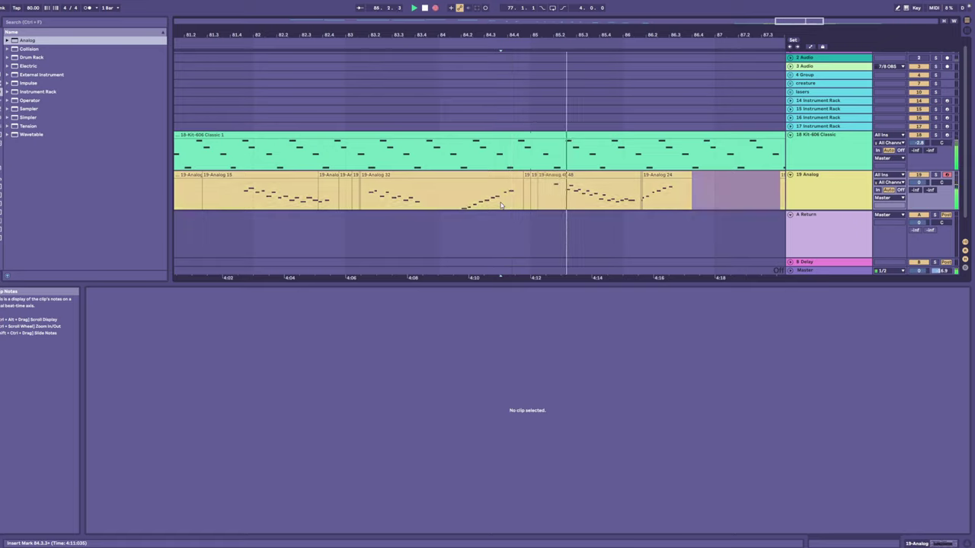
pyautogui.press('F9')
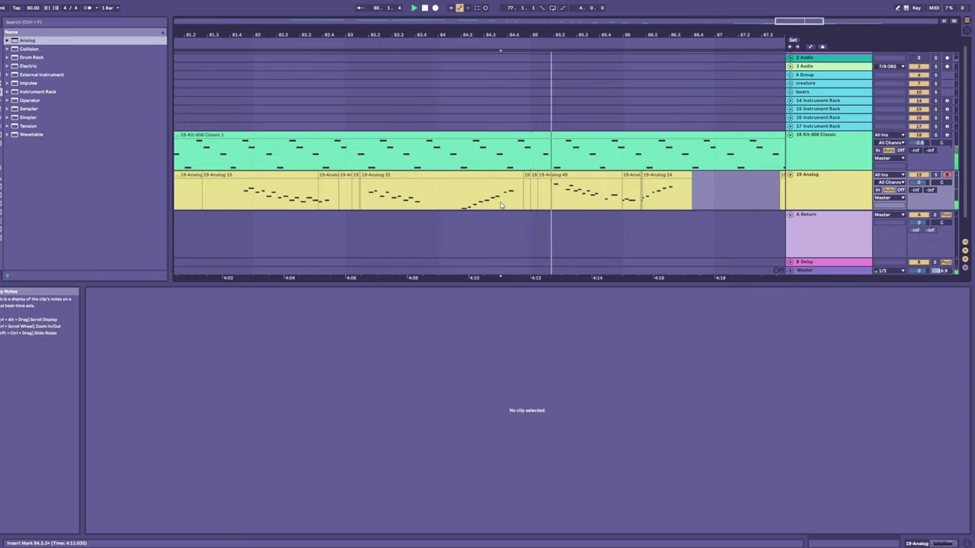
pyautogui.press('space')
pyautogui.press('space')
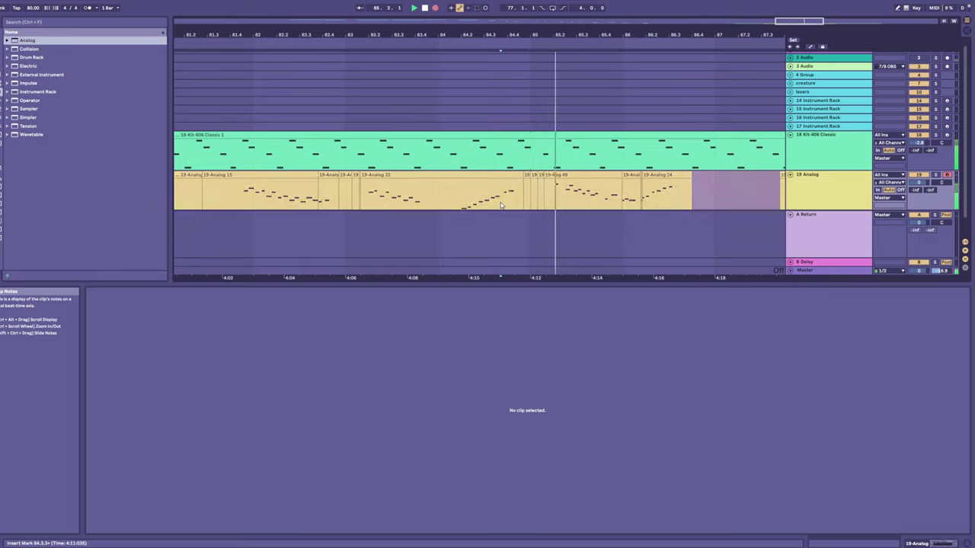
pyautogui.press('space')
pyautogui.press('space')
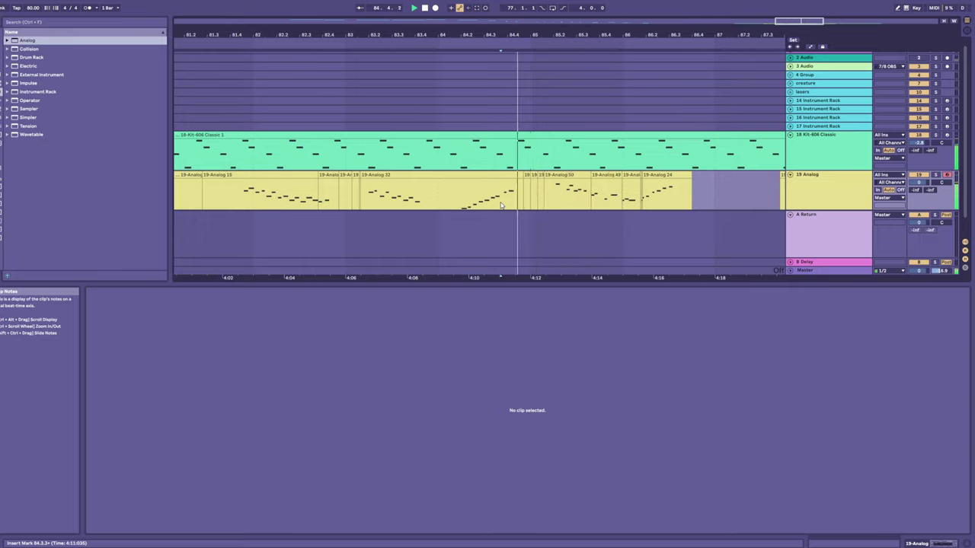
pyautogui.press('F9')
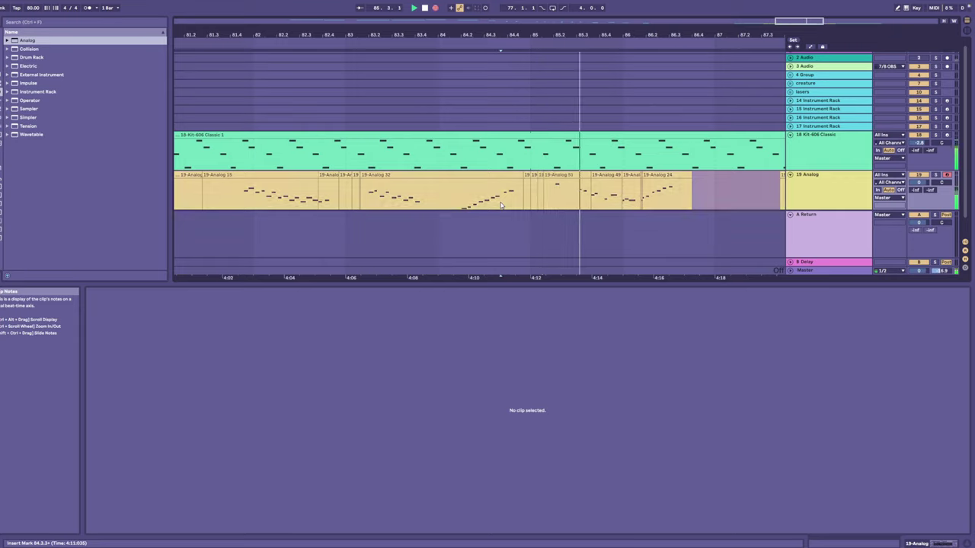
pyautogui.press('F9')
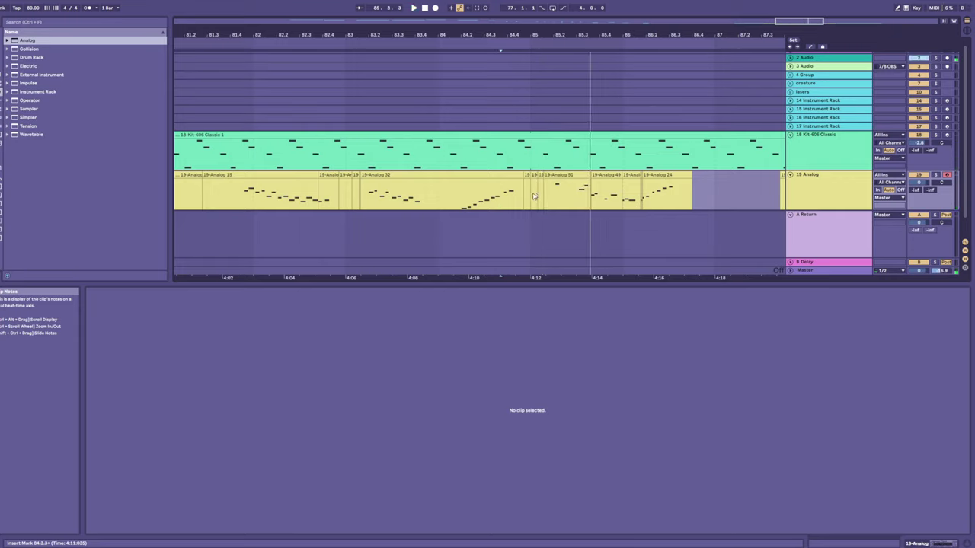
# - Set the playback start to 85.1.1, listen to the phrase, and record a descending Analog take up to about 86.1
pyautogui.click(533, 196)
pyautogui.click(531, 198)
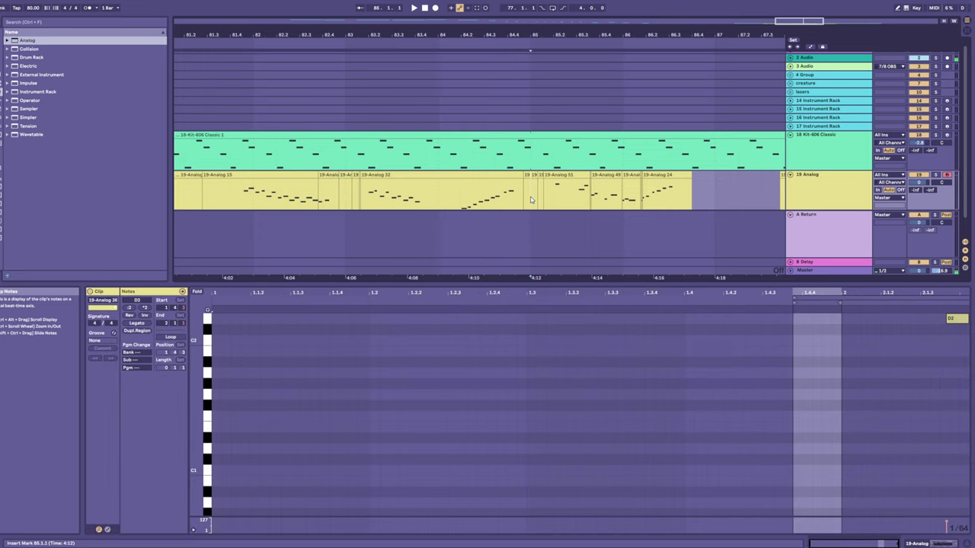
pyautogui.press('space')
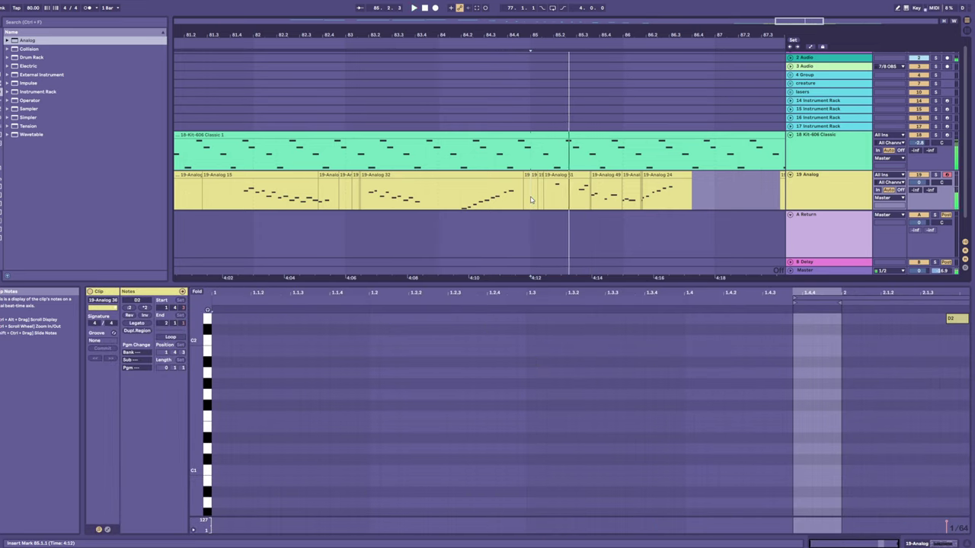
pyautogui.press('space')
pyautogui.press('space')
pyautogui.press('F9')
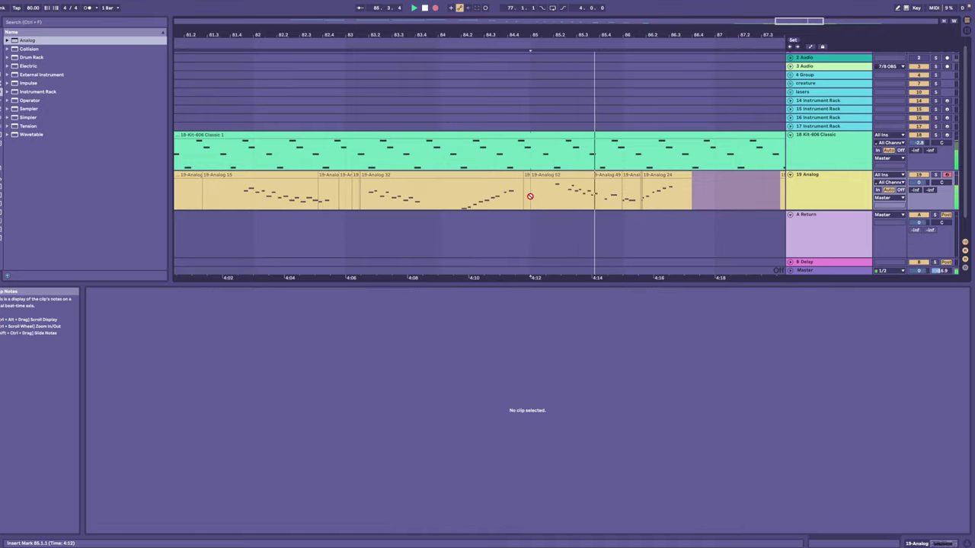
pyautogui.press('space')
# - Try two further Analog takes beginning just after 85.1, starting playback from 85.1.1 and extending the second to about 86.1
pyautogui.press('space')
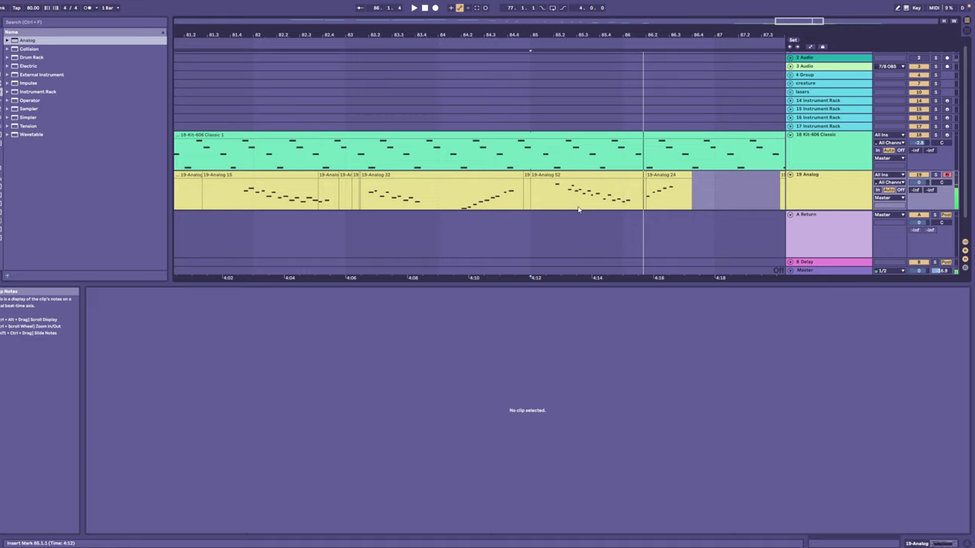
pyautogui.press('F9')
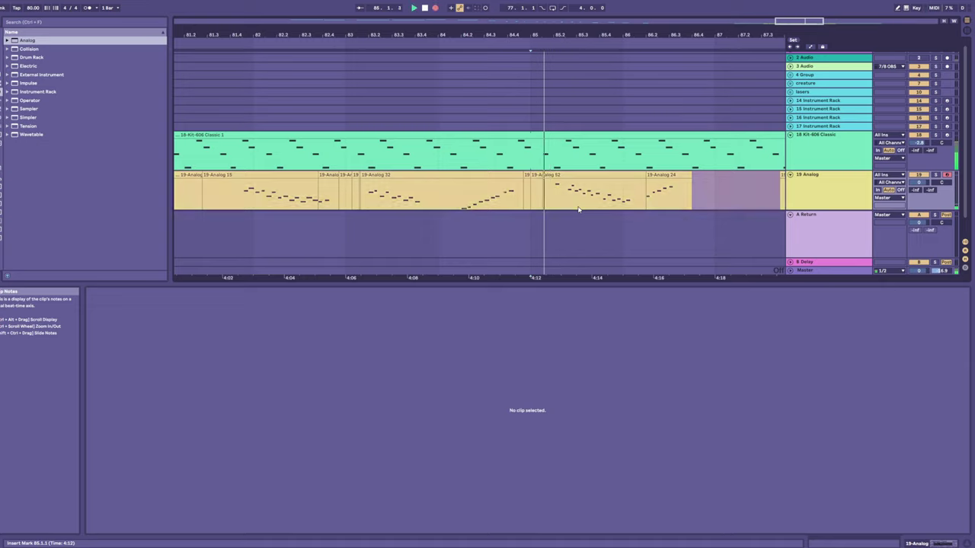
pyautogui.press('space')
pyautogui.press('space')
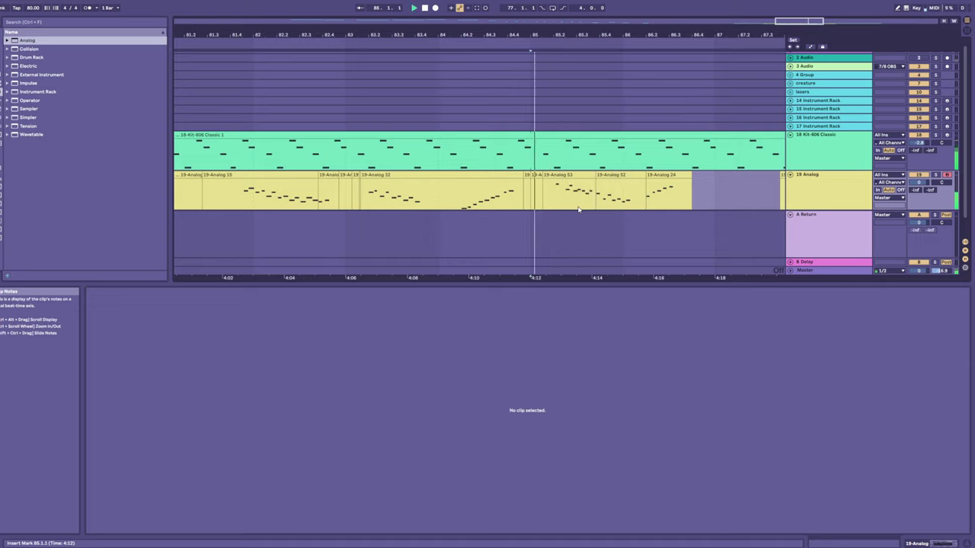
pyautogui.press('space')
pyautogui.press('space')
pyautogui.press('F9')
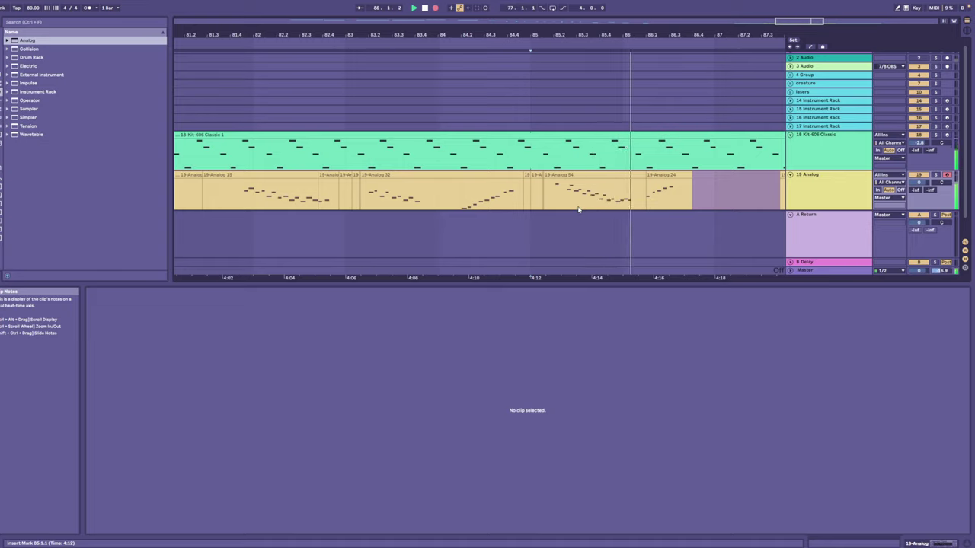
pyautogui.press('space')
# - Record another descending Analog take between about 85.1.3 and 86.1 and play it back from 85.1.1
pyautogui.press('space')
pyautogui.press('F9')
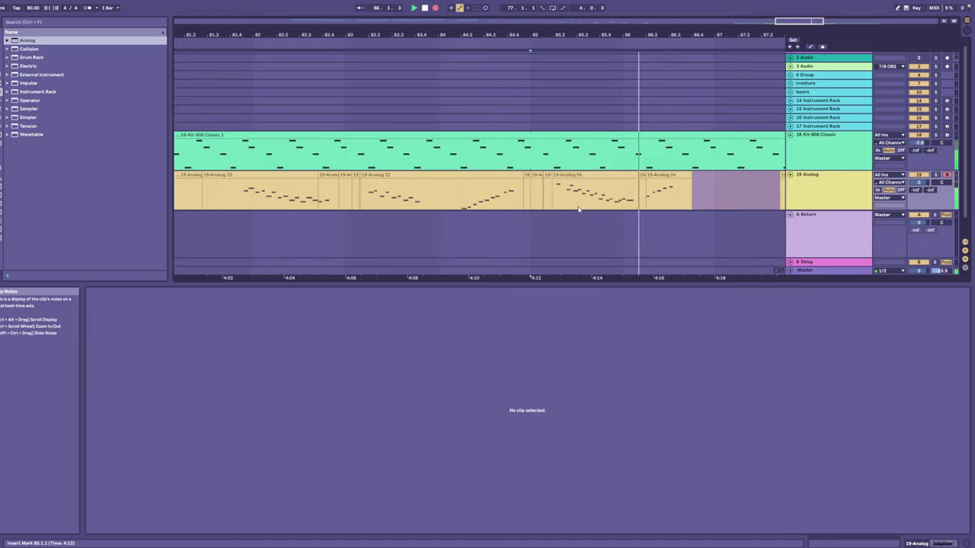
pyautogui.press('F9')
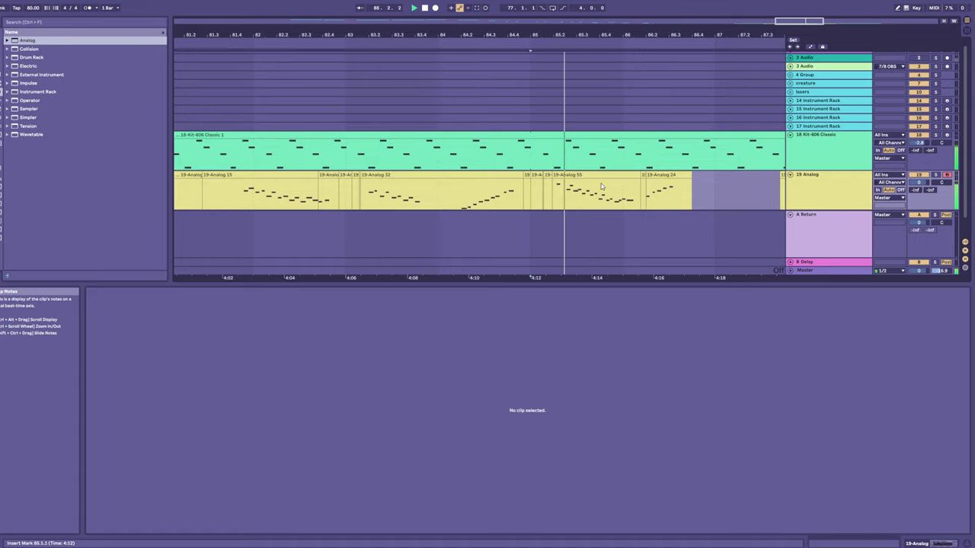
# - Split the newest Analog clip after its opening D2 note, shift that first piece slightly earlier, and play the result
pyautogui.moveTo(609, 35); pyautogui.dragTo(549, 73)
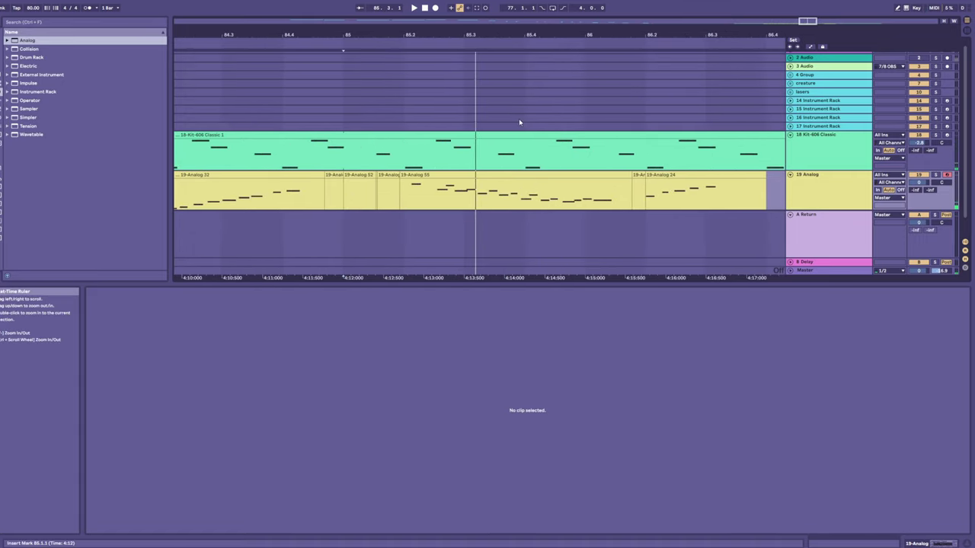
pyautogui.click(430, 188)
pyautogui.hotkey('ctrl', 'e')
pyautogui.moveTo(421, 175); pyautogui.dragTo(422, 185)
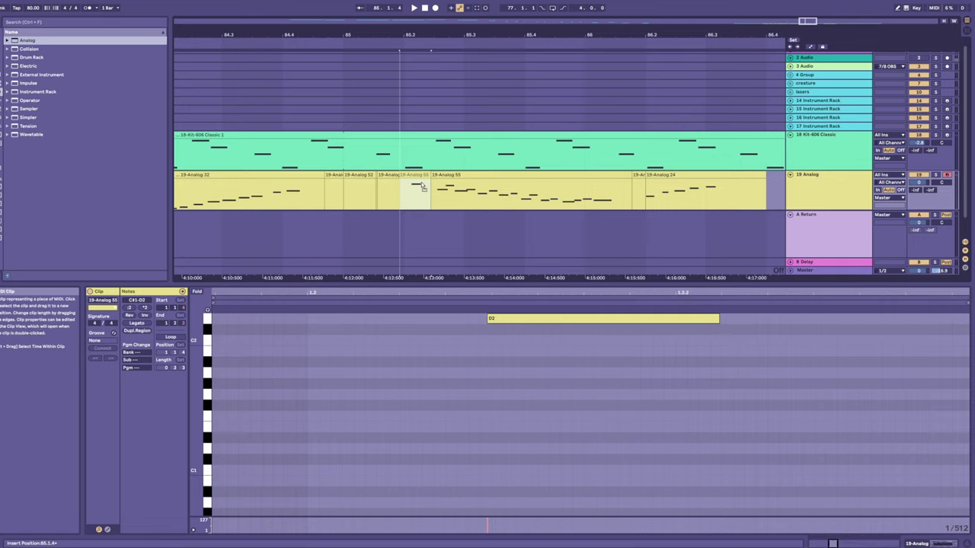
pyautogui.click(431, 177)
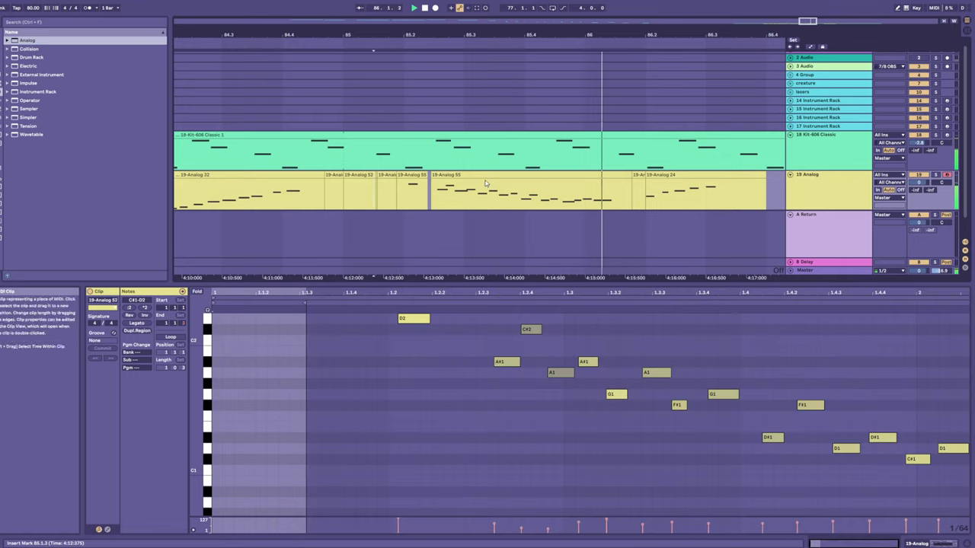
# - Split the descending Analog clip at about 85.4.3, nudge its final low-note piece slightly earlier, and play the phrase
pyautogui.click(562, 205)
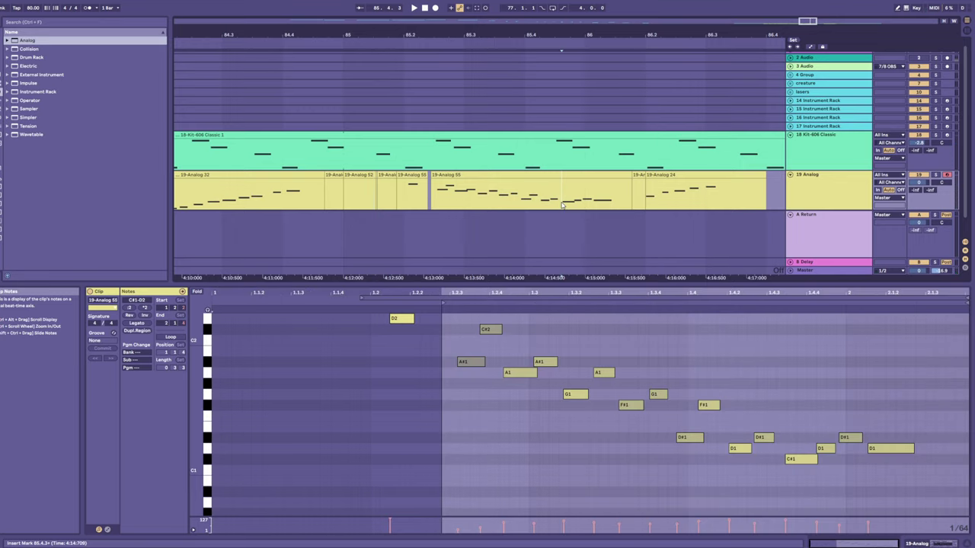
pyautogui.hotkey('ctrl', 'e')
pyautogui.press('Left')
pyautogui.press('Left')
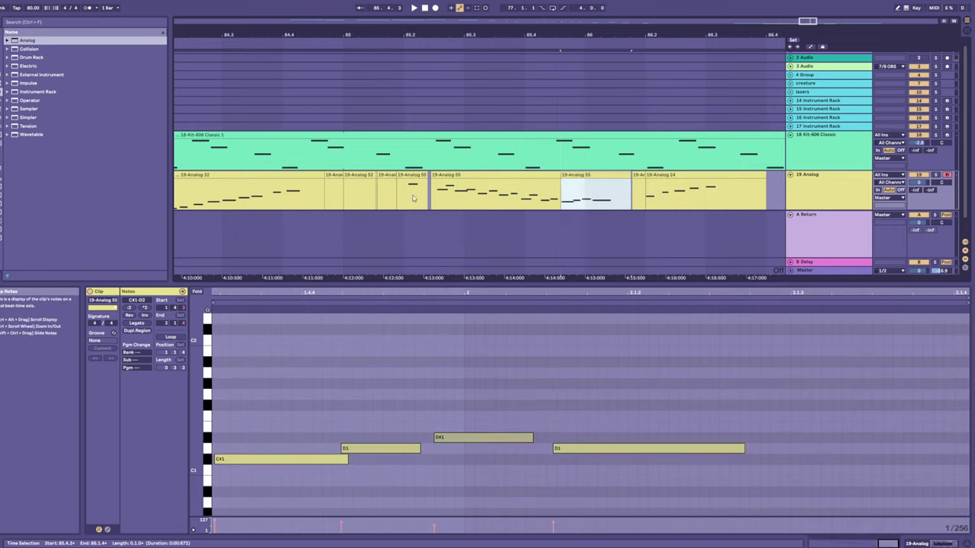
pyautogui.click(378, 201)
pyautogui.press('space')
# - Delete the rising 19-Analog 24 clip that starts at about 86.1.4
pyautogui.click(646, 177)
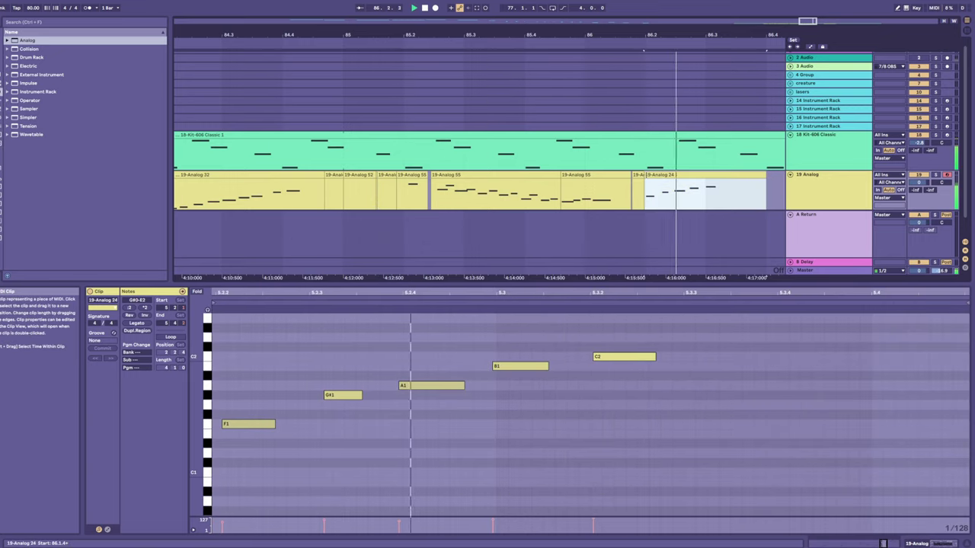
pyautogui.press('Delete')
pyautogui.press('space')
pyautogui.moveTo(553, 37); pyautogui.dragTo(553, 38)
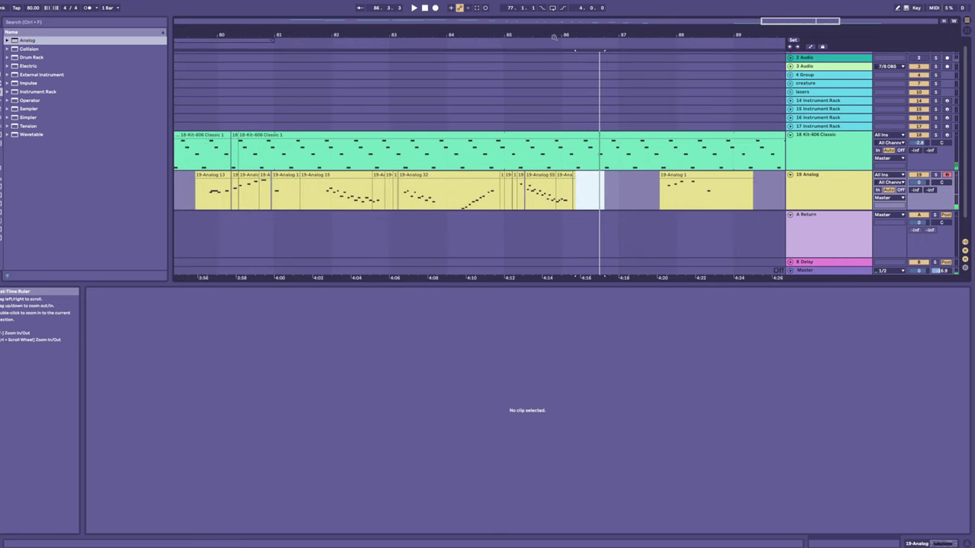
# - Play the Analog melody from about 79.4.1 with the project tempo set to 120 BPM
pyautogui.click(203, 200)
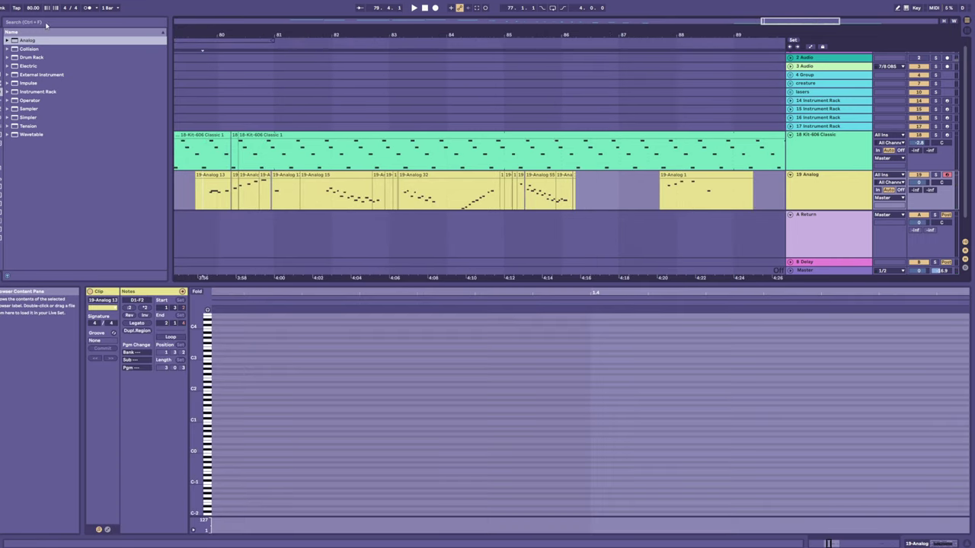
pyautogui.press('space')
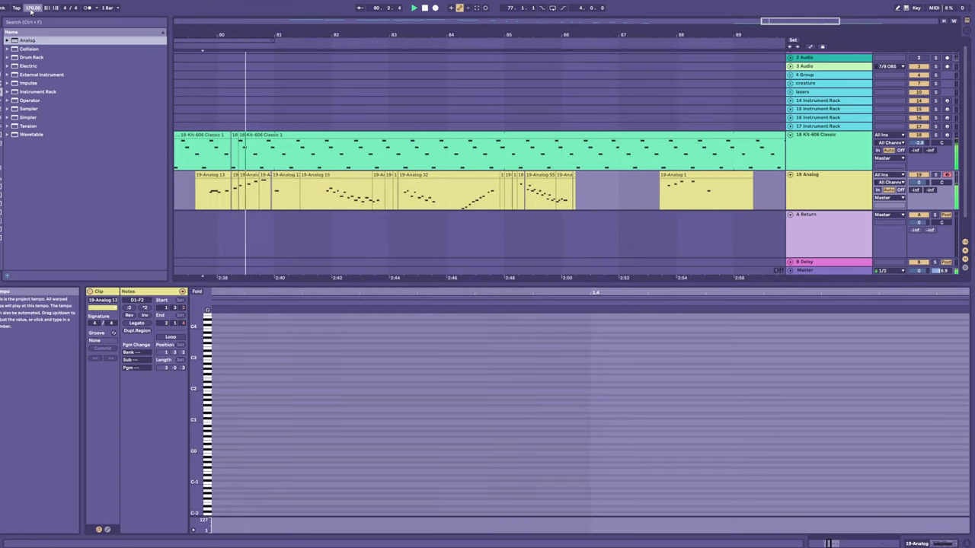
pyautogui.write('120')
pyautogui.press('Return')
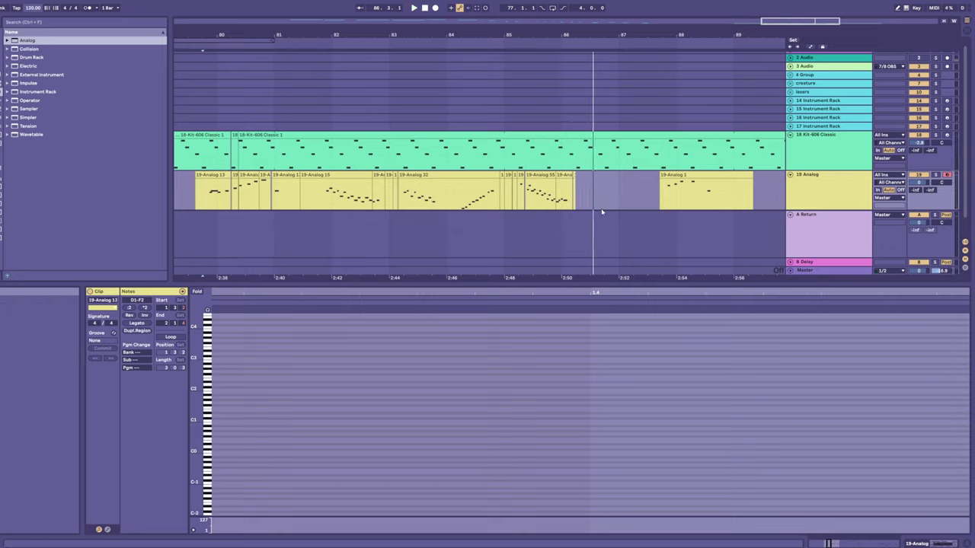
# - Automate the Master's Song Tempo to ramp down from about bar 82.3 to 80 BPM just after bar 85, playing it while adjusting
pyautogui.press('a')
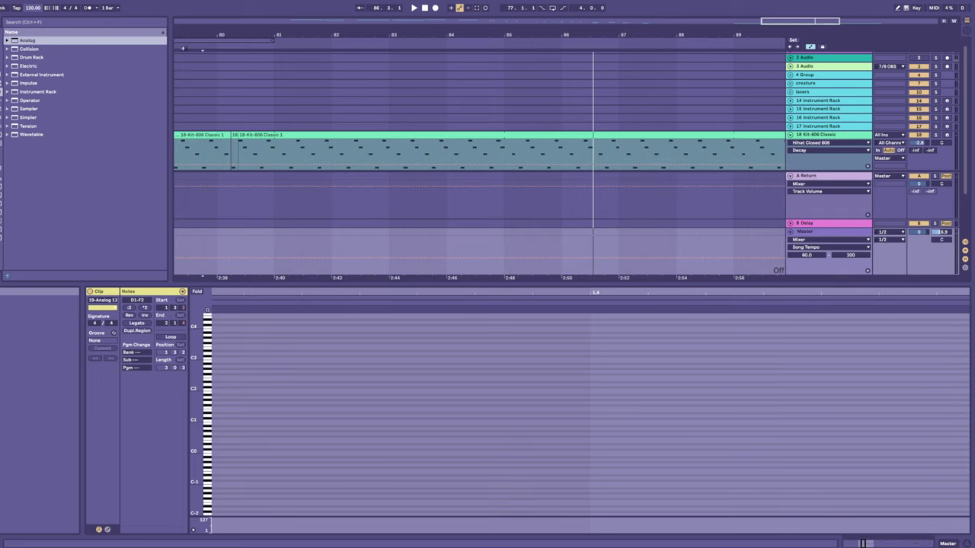
pyautogui.click(421, 243)
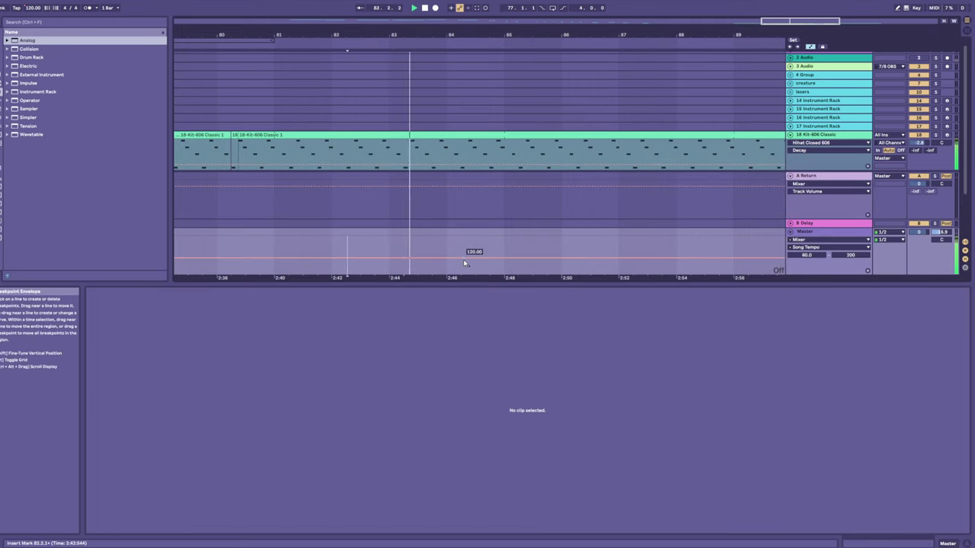
pyautogui.moveTo(465, 263); pyautogui.dragTo(517, 271)
pyautogui.press('space')
pyautogui.press('space')
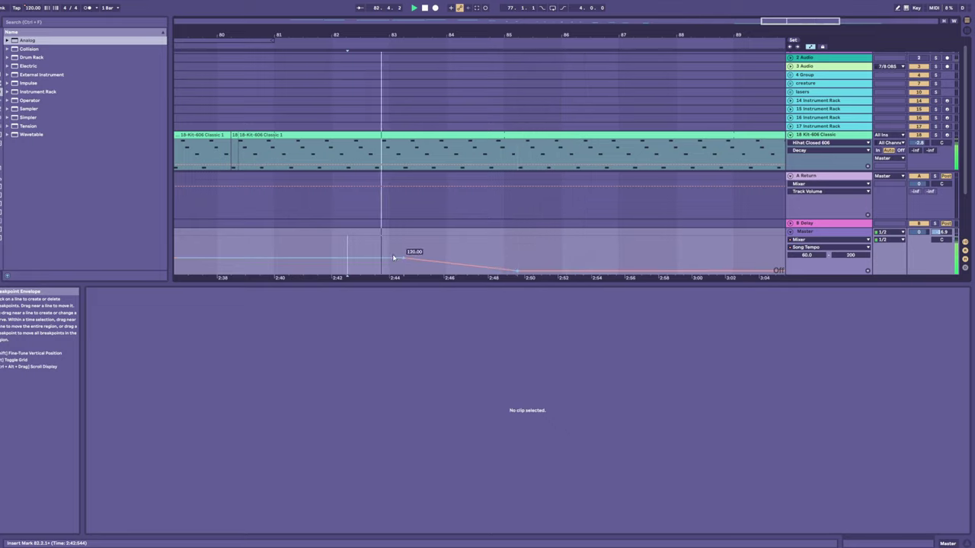
pyautogui.moveTo(394, 258); pyautogui.dragTo(370, 258)
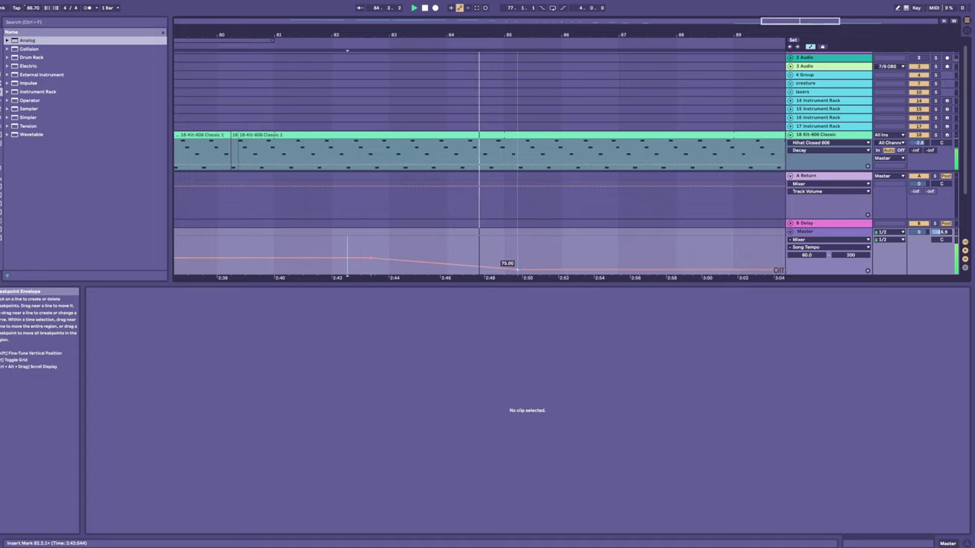
pyautogui.moveTo(517, 270); pyautogui.dragTo(518, 268)
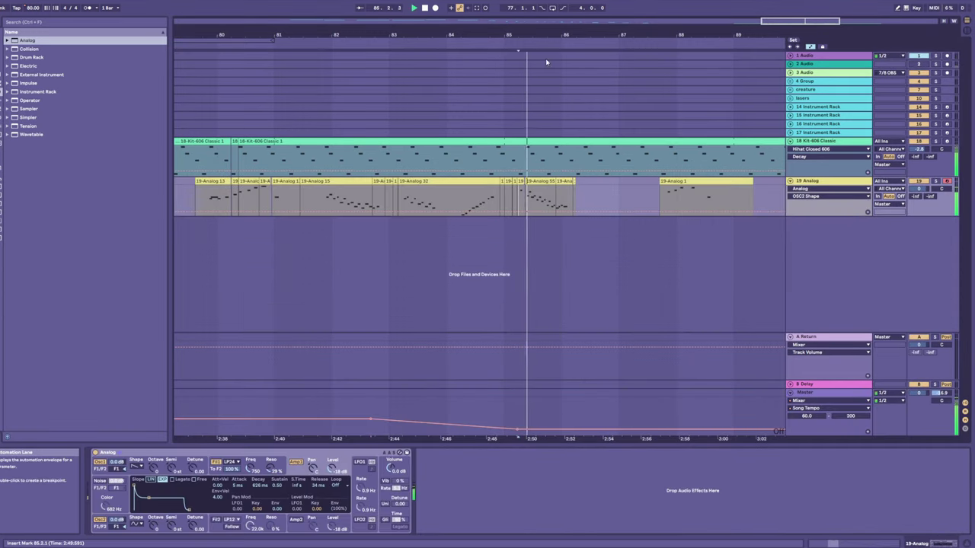
# - Nudge the short single-note 19-Analog 55 clip at about 85.1.4 slightly earlier and play the phrase from about 85.1.3
pyautogui.scroll(6, 482, 133)
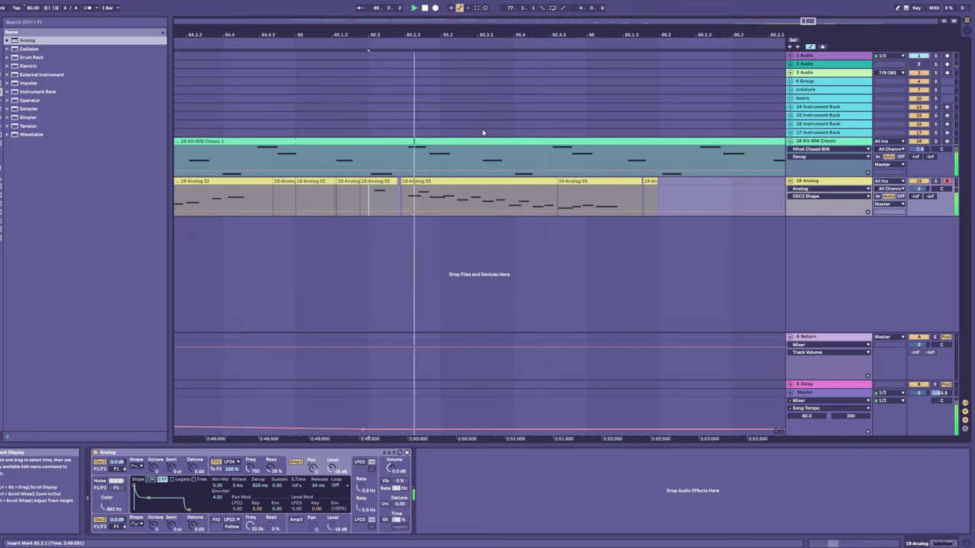
pyautogui.scroll(3, 445, 99)
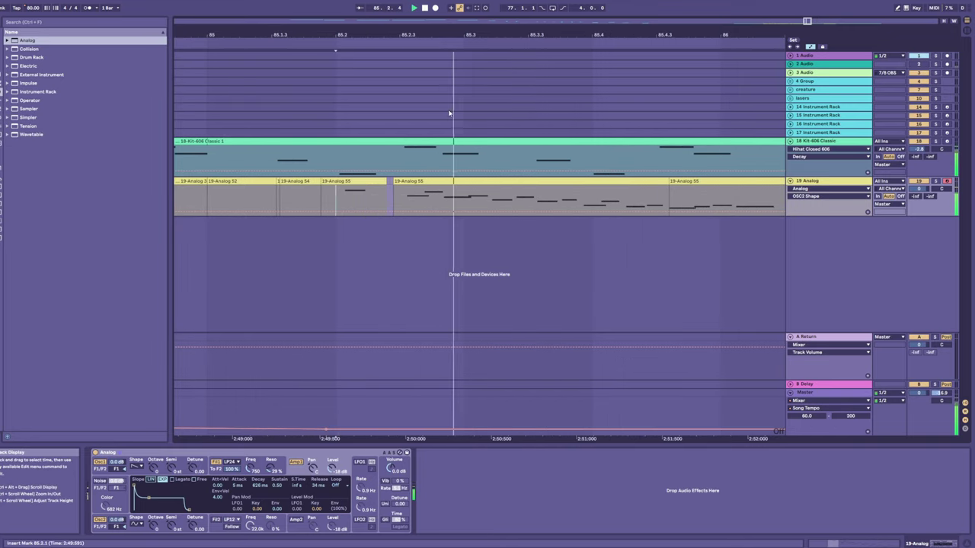
pyautogui.click(354, 181)
pyautogui.press('space')
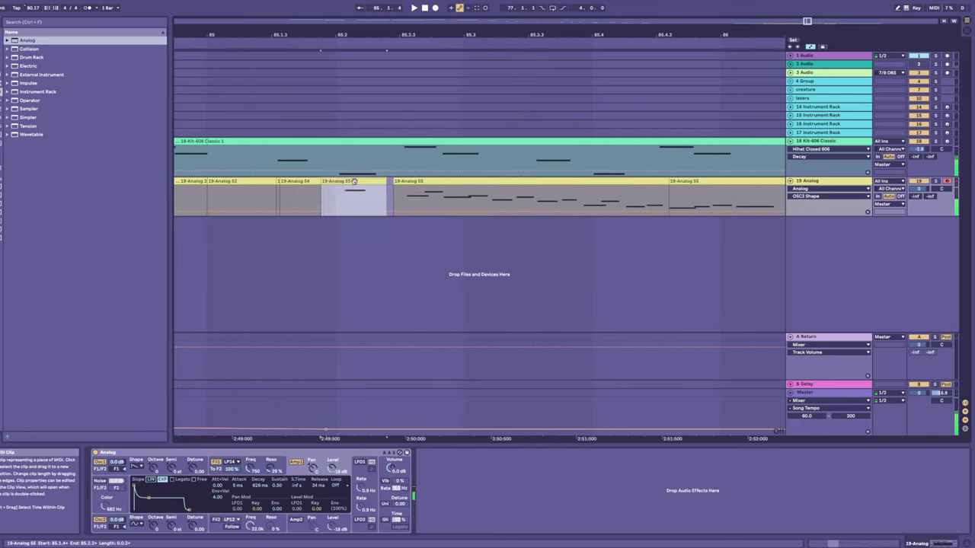
pyautogui.moveTo(353, 181); pyautogui.dragTo(350, 181)
pyautogui.click(249, 195)
pyautogui.press('space')
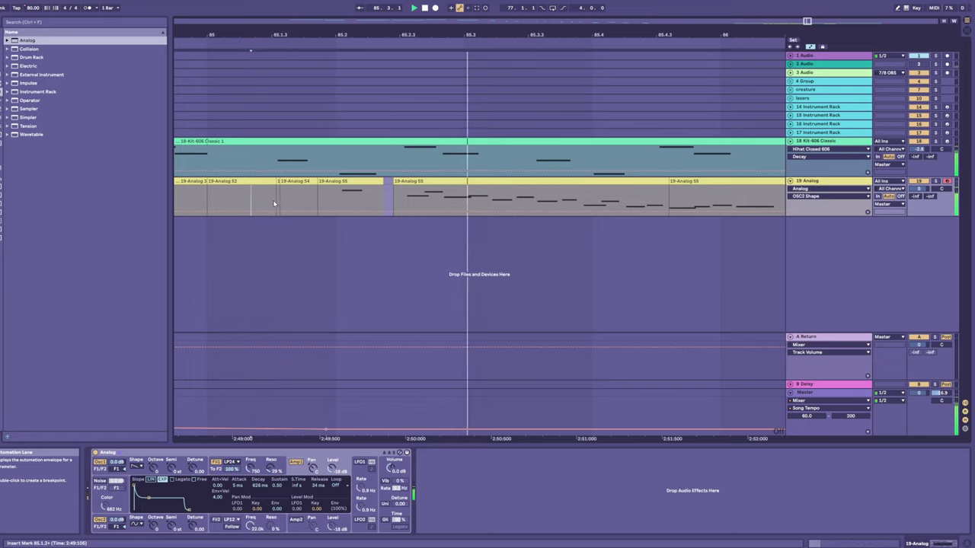
# - Play the descending Analog phrase from about 85.2.2 and select the short note section at about 85.3.1
pyautogui.press('space')
pyautogui.click(379, 197)
pyautogui.press('space')
pyautogui.press('space')
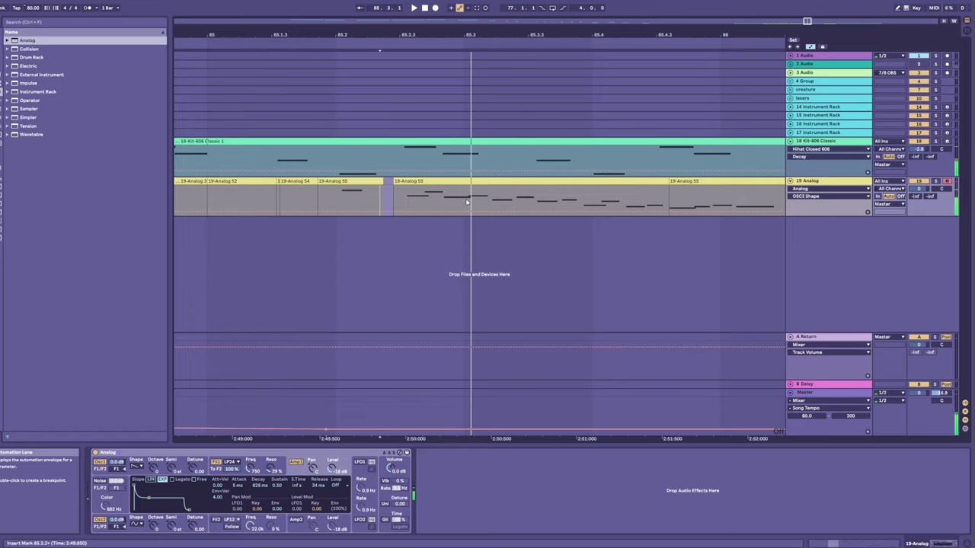
pyautogui.click(466, 202)
pyautogui.keyDown('shift'); pyautogui.click(490, 204); pyautogui.keyUp('shift')
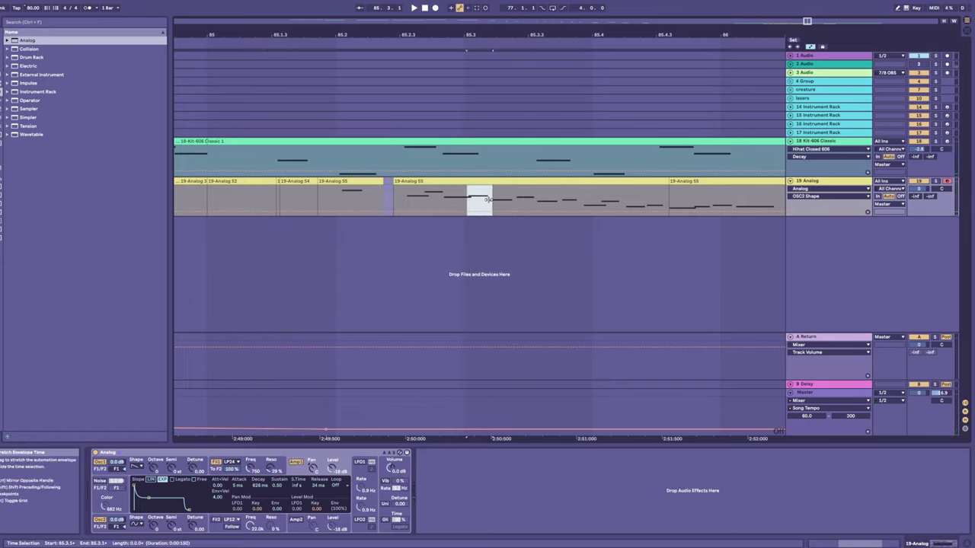